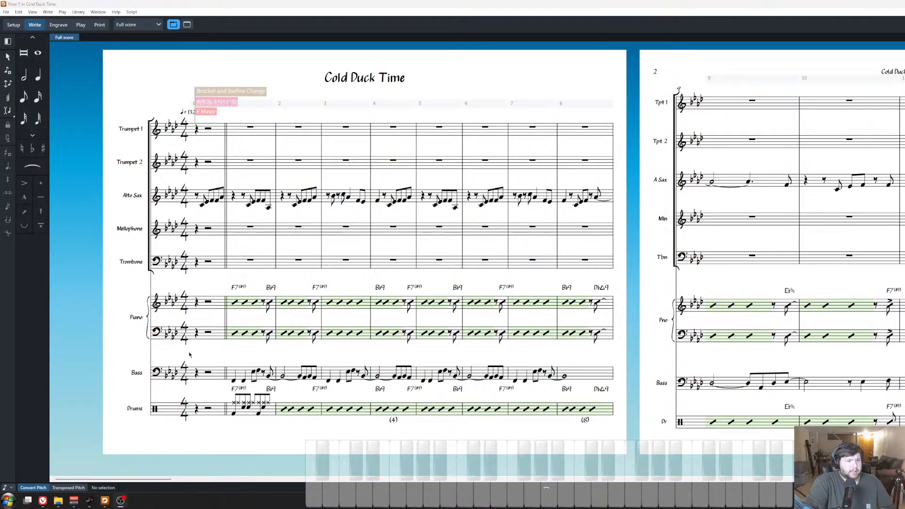
click(208, 302)
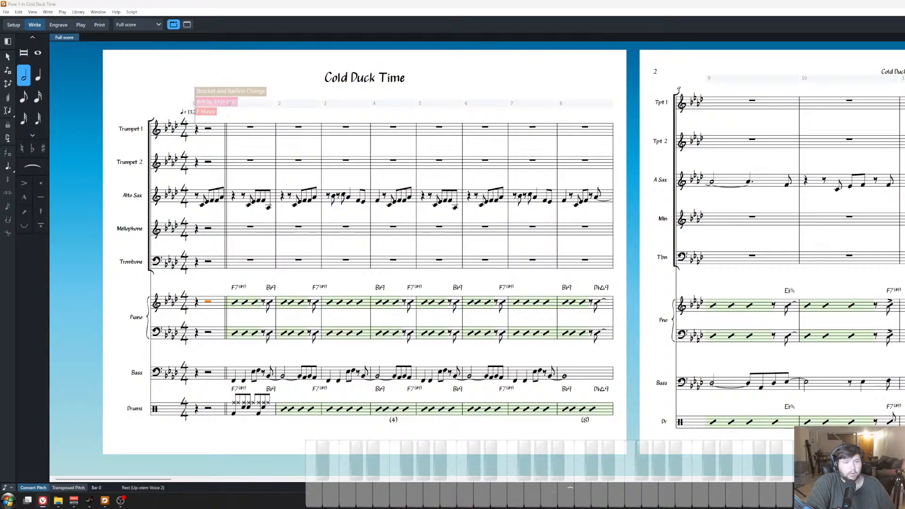
click(246, 216)
key(z)
drag(301, 262, 400, 264)
key(x)
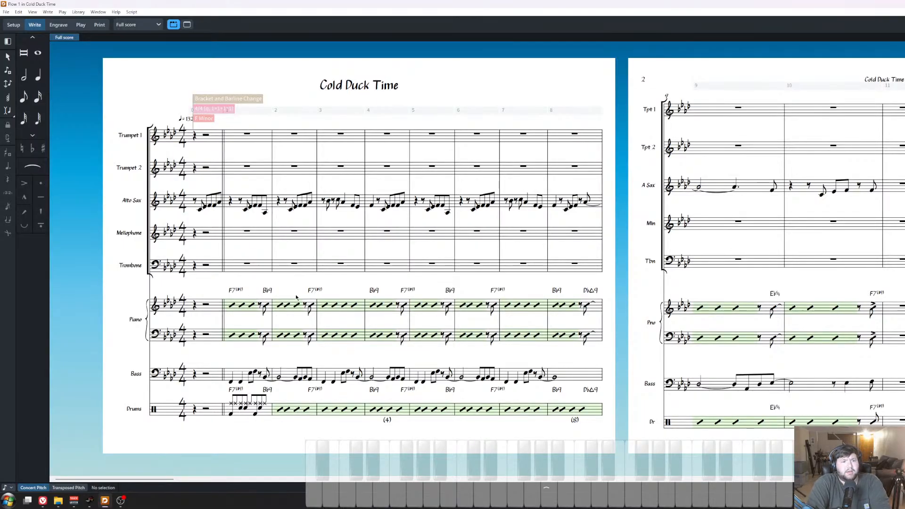
key(z)
key(z)
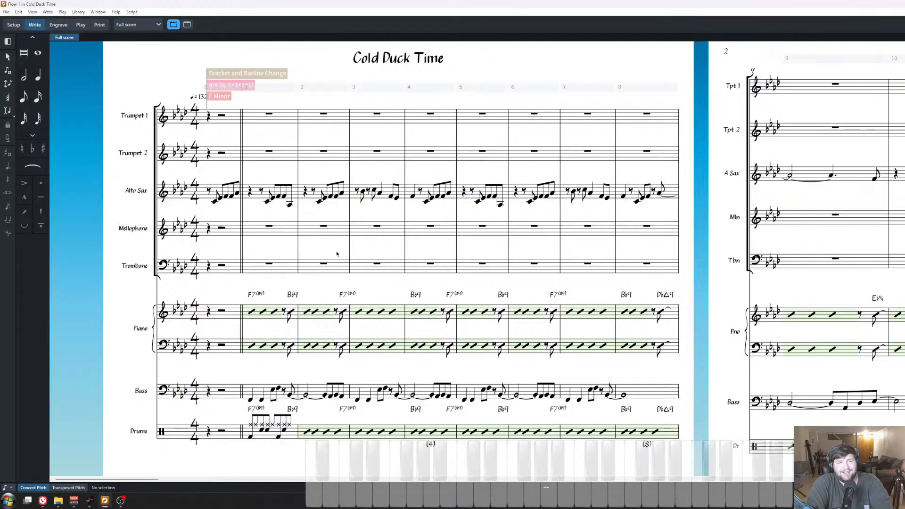
click(287, 184)
click(232, 188)
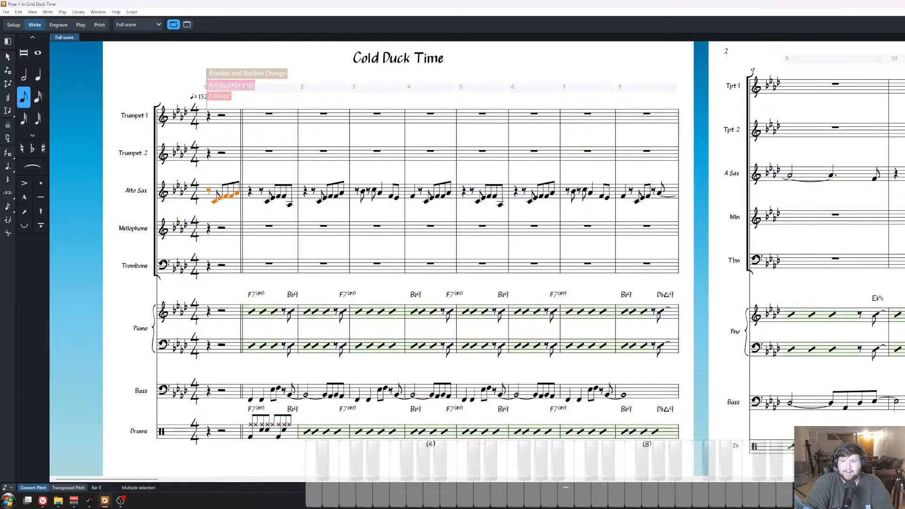
key(ctrl+shift+a)
click(235, 210)
Slur the second and third notes of the alto sax pickup and accent its last note.
key(z)
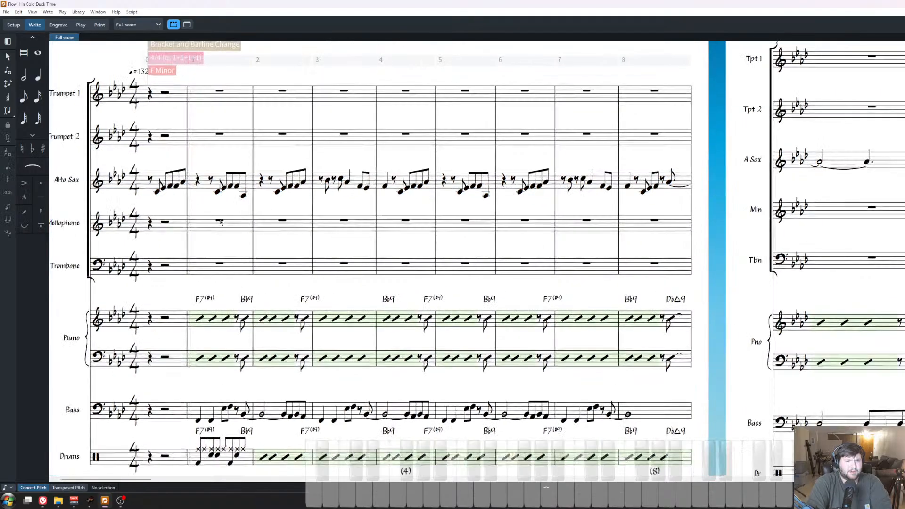
key(z)
scroll(402, 244, left, 5)
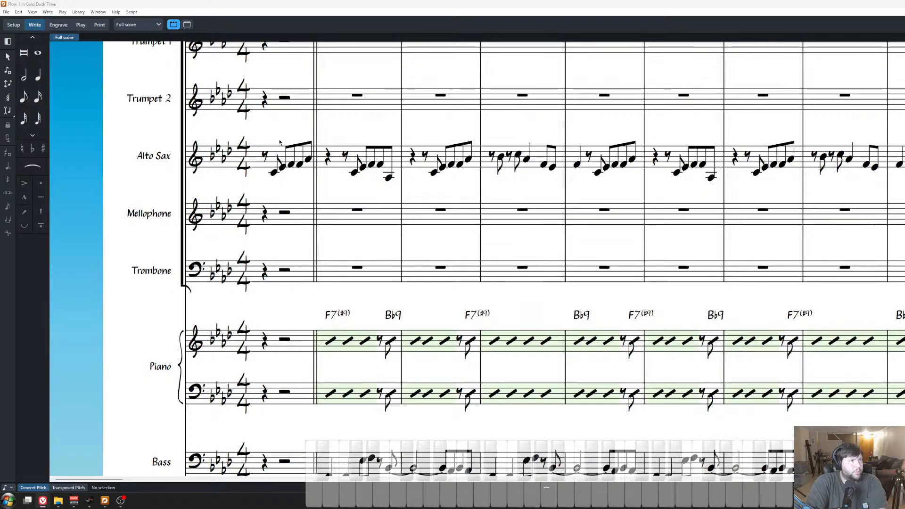
click(283, 167)
key(s)
click(308, 159)
key([)
click(362, 183)
click(348, 163)
drag(348, 163, 379, 187)
key(s)
key(ctrl+z)
In alto sax bar 1, slur the E-flat to the following F and accent the last eighth note.
click(363, 167)
key(s)
click(389, 178)
key([)
In alto sax bar 2, slur the E-flat to the following F and accent the final A-flat.
click(442, 168)
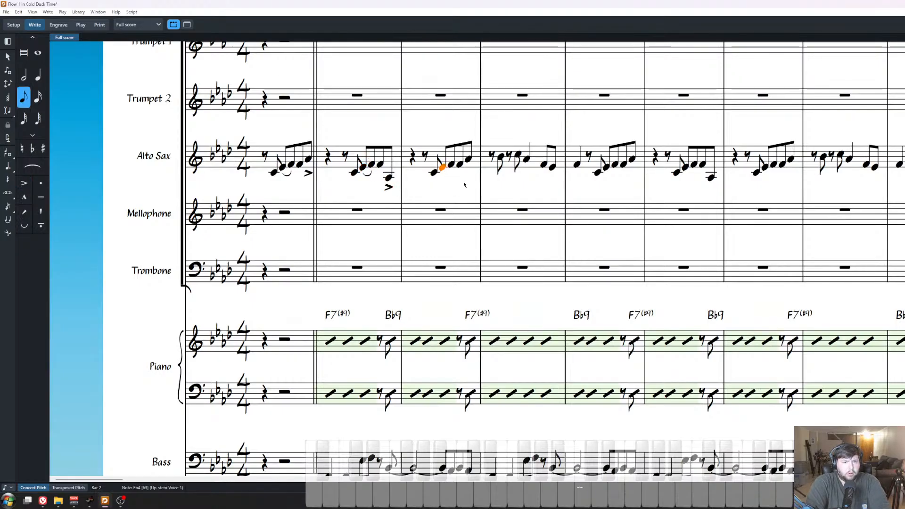
key(s)
click(468, 159)
key([)
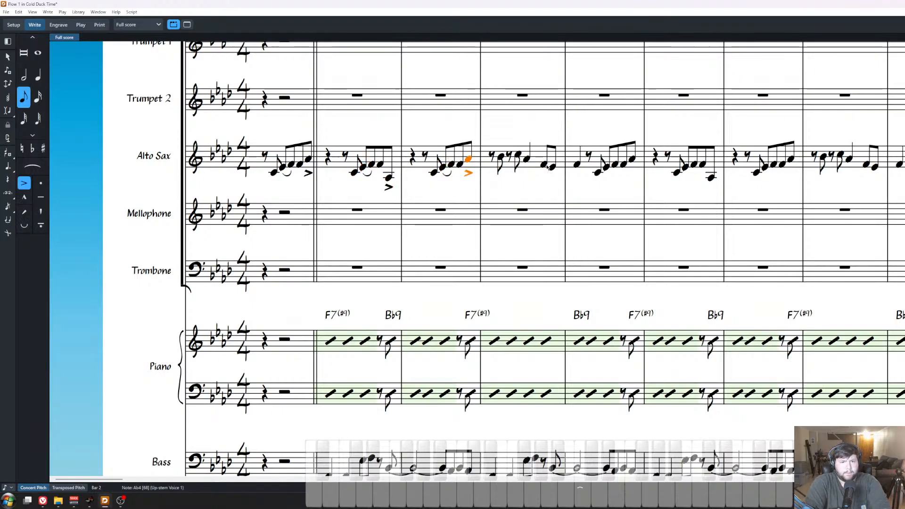
Accent the two separated eighth notes at the start of alto sax bar 3.
click(501, 156)
shift+click(519, 155)
key([)
Add a scoop and a tenuto mark to the A-flat quarter note in alto sax bar 3.
click(527, 160)
key(shift+o)
text(scoop)
key(Return)
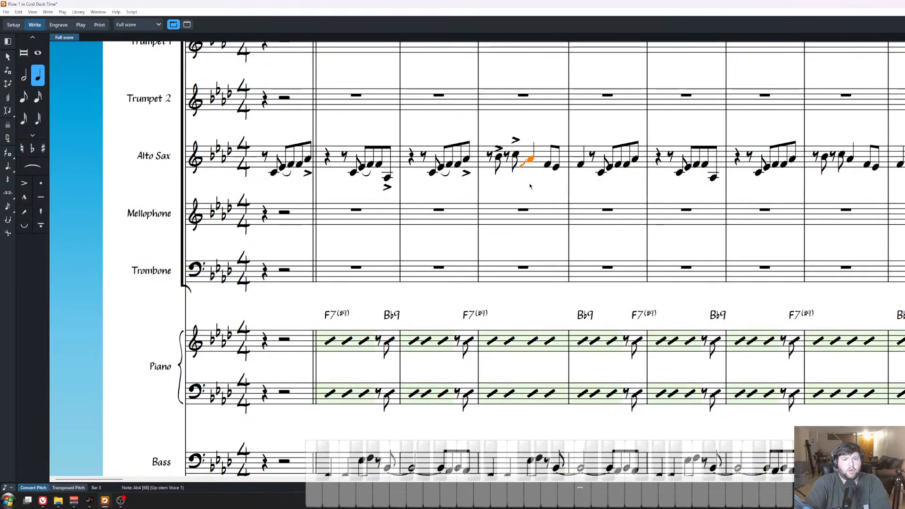
key(apostrophe)
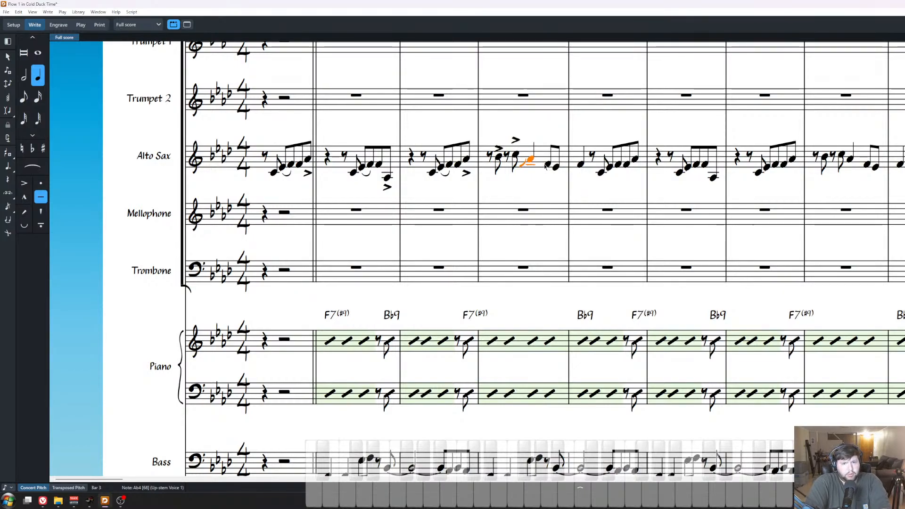
Slur the last two eighth notes of alto sax bar 3 and put a marcato on the first note of bar 4.
key(Right)
key(Right)
key(Right)
key(shift+bracketleft)
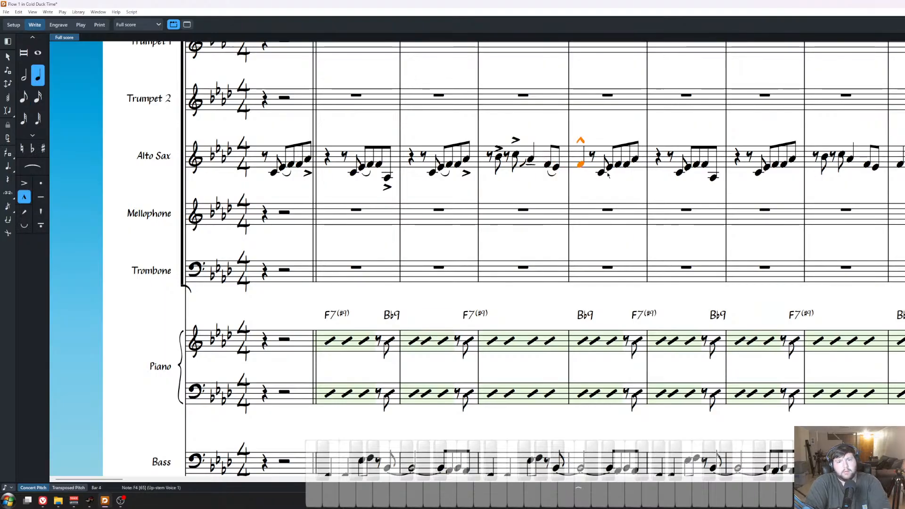
In alto sax bars 4 to 6, slur each E-flat to the following F and accent each bar's last note.
click(603, 173)
click(635, 160)
key(bracketleft)
click(607, 178)
key(alt+Right)
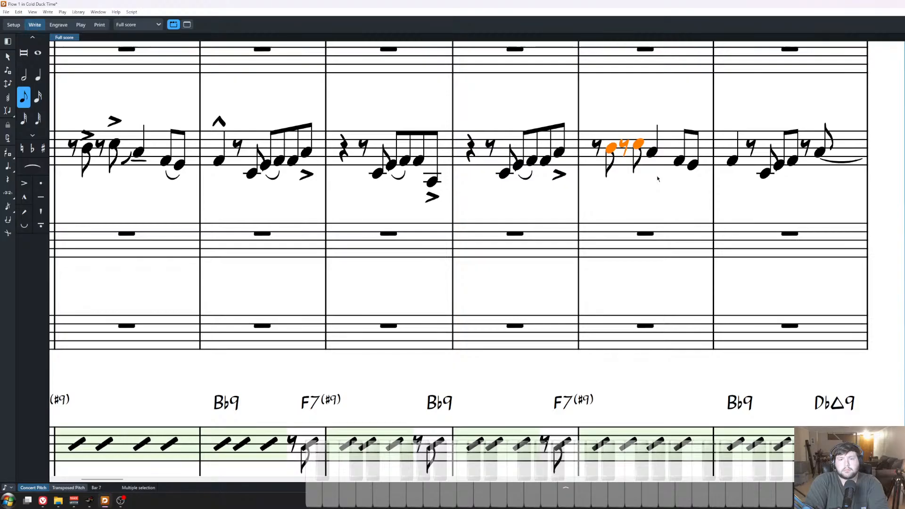
In alto sax bar 7, accent the first two eighth notes and add a scoop and tenuto to the A-flat quarter note.
key(bracketleft)
click(653, 153)
key(shift+o)
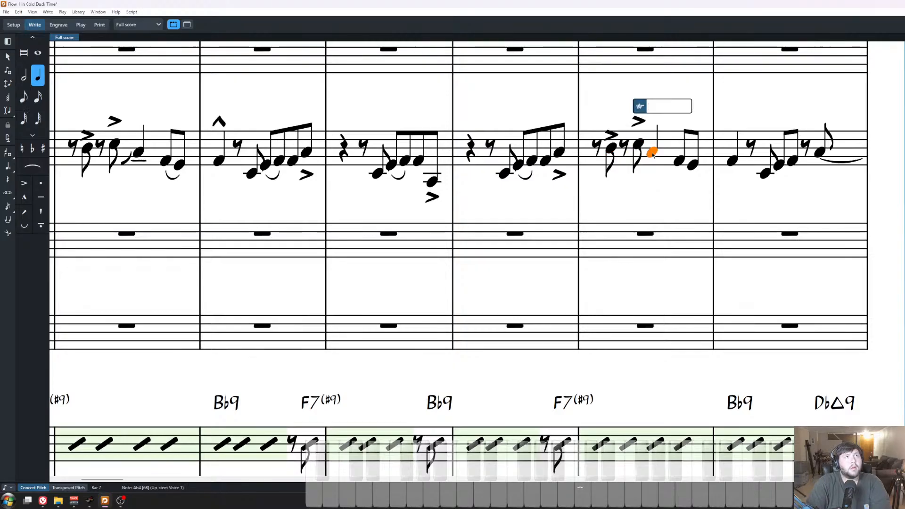
text(scoop)
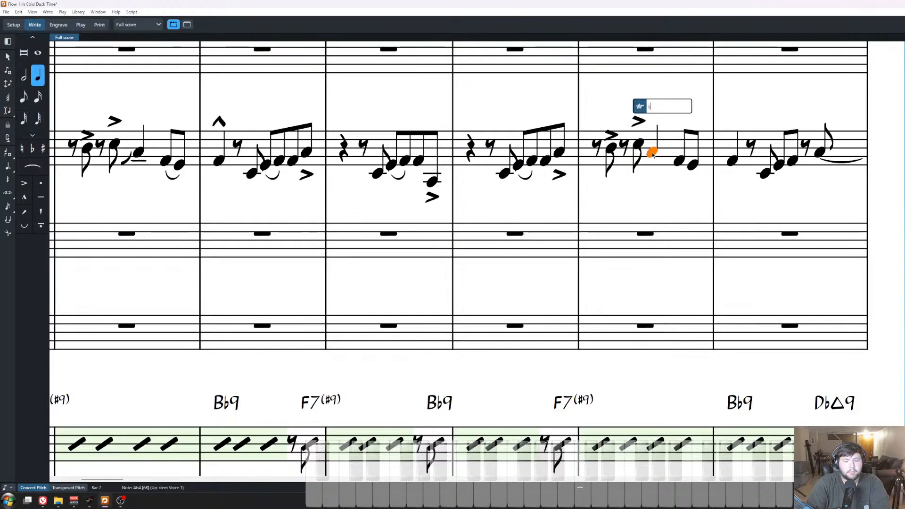
key(Return)
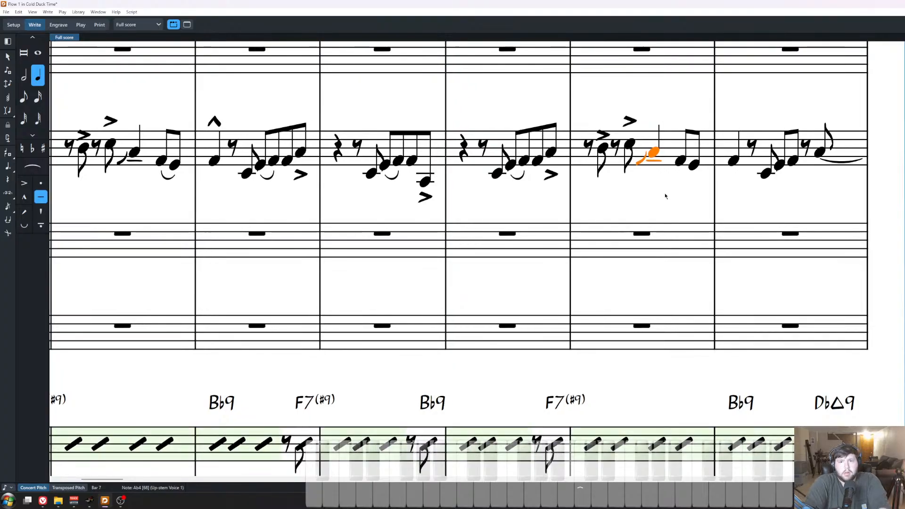
key(Escape)
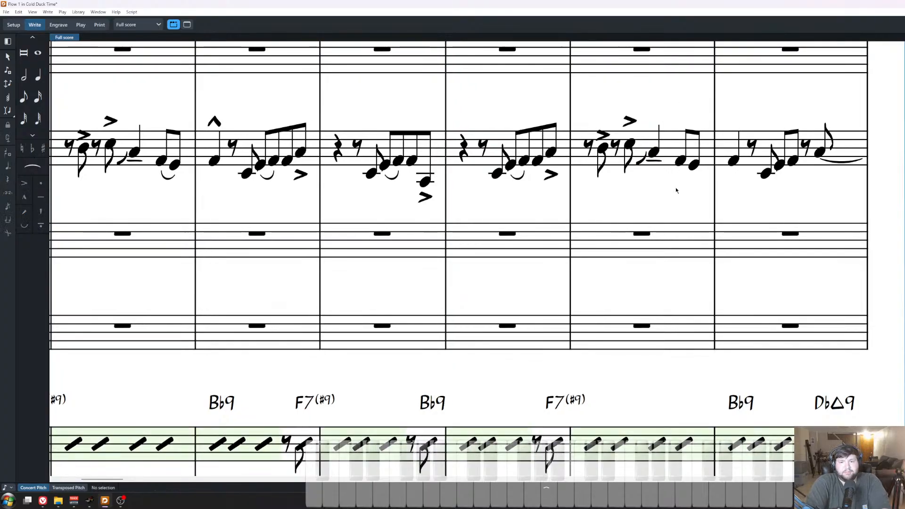
Accent the final E-flat eighth note of alto sax bar 7.
click(694, 166)
key(bracketleft)
key(Escape)
Put a marcato on the opening F quarter note of alto sax bar 8.
key(x)
key(x)
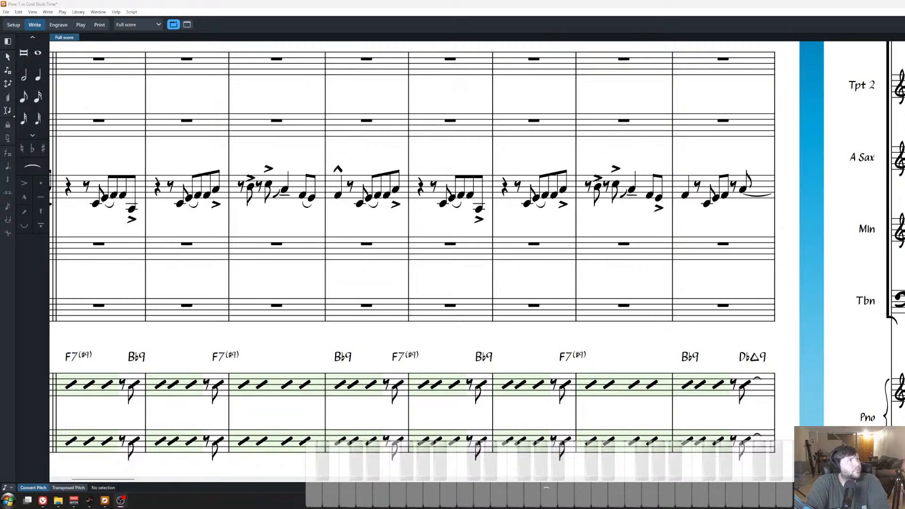
scroll(581, 194, down, 2)
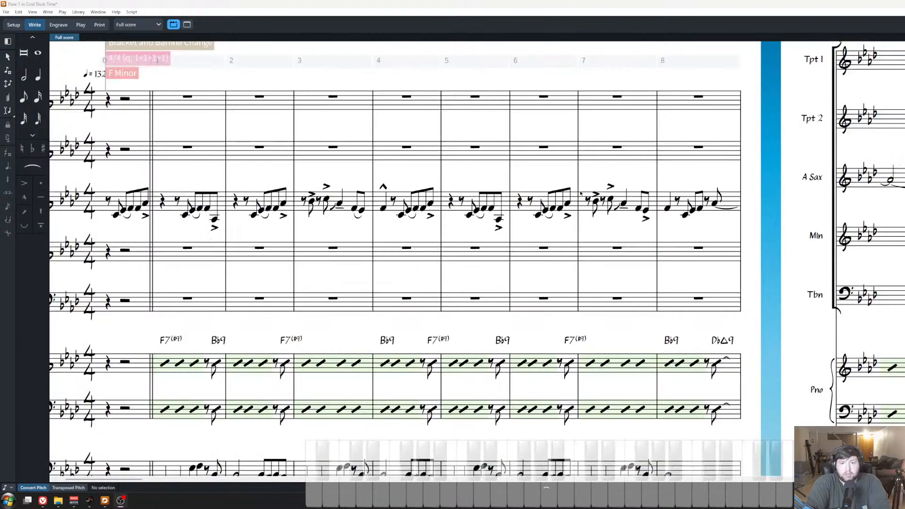
click(667, 209)
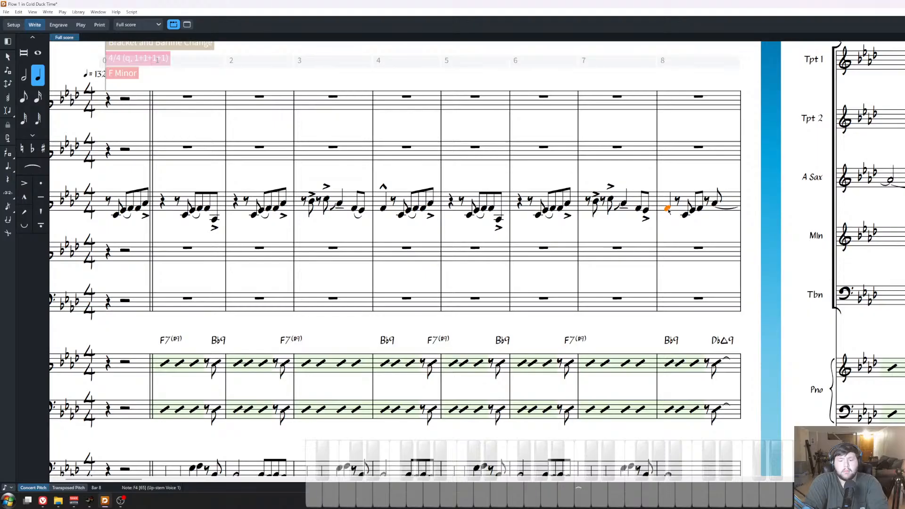
key(shift+bracketleft)
key(Escape)
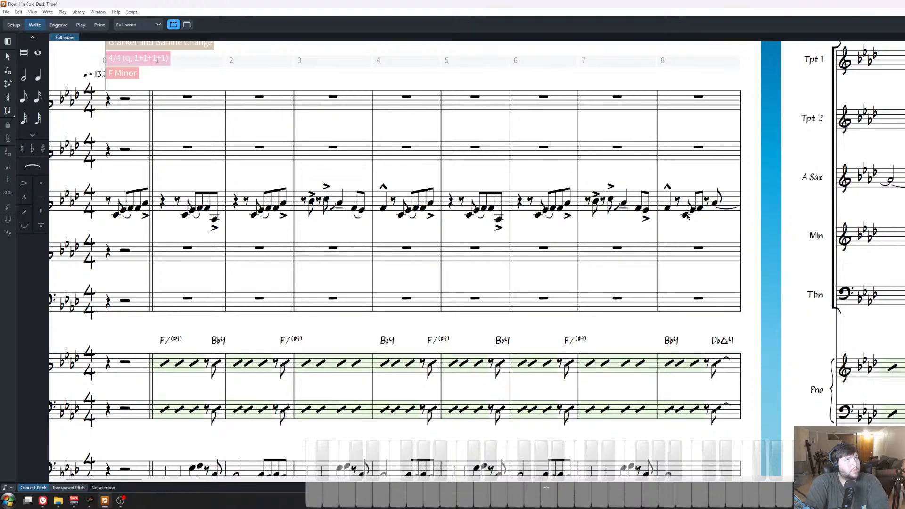
Accent the F eighth note and the tied A-flat in alto sax bar 8, plus the last F of bar 9.
click(700, 209)
key(bracketleft)
key(Right)
key(bracketleft)
key(Right)
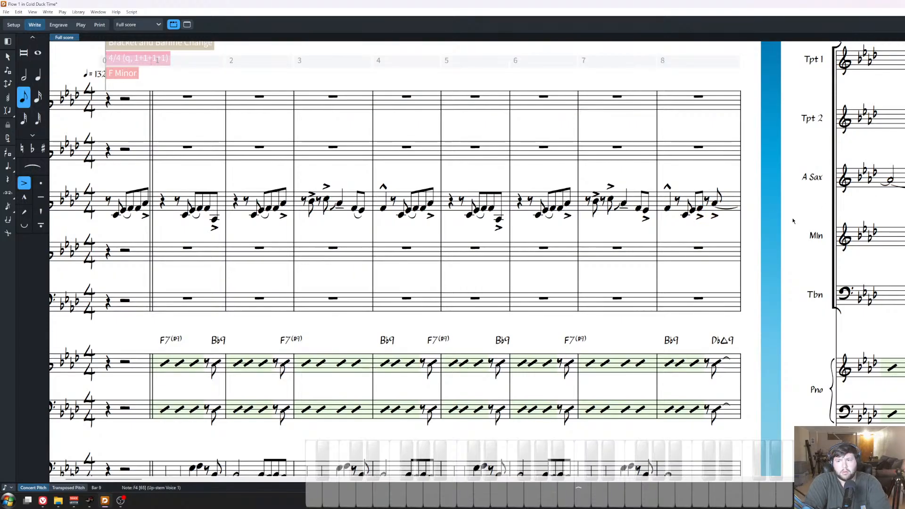
key(Escape)
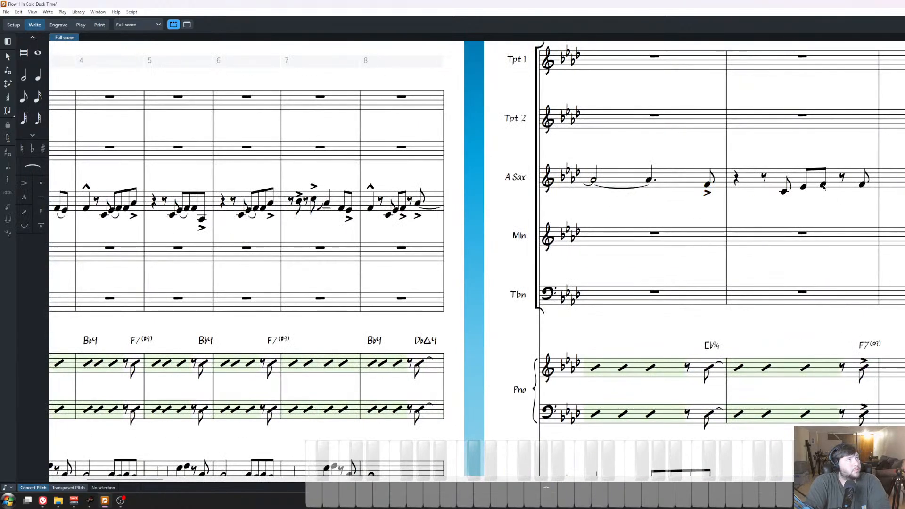
Accent the two F eighth notes in alto sax bar 10.
click(824, 186)
key(bracketleft)
key(Right)
key(Right)
key(bracketleft)
key(Escape)
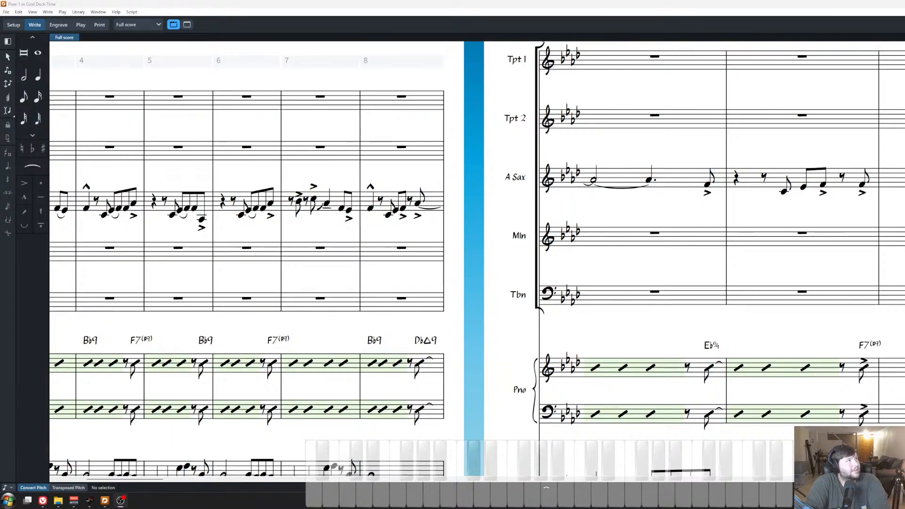
Add an mf dynamic at the start of the alto sax pickup.
scroll(462, 322, left, 5)
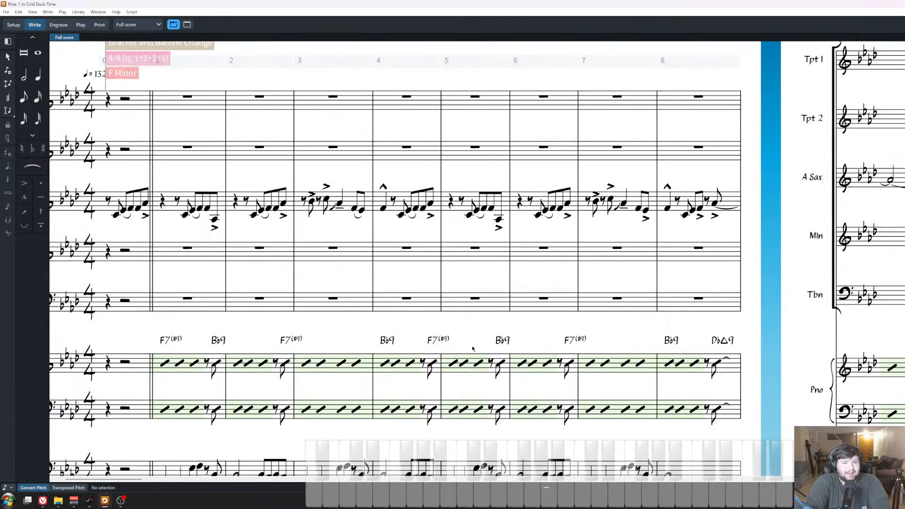
scroll(471, 347, left, 3)
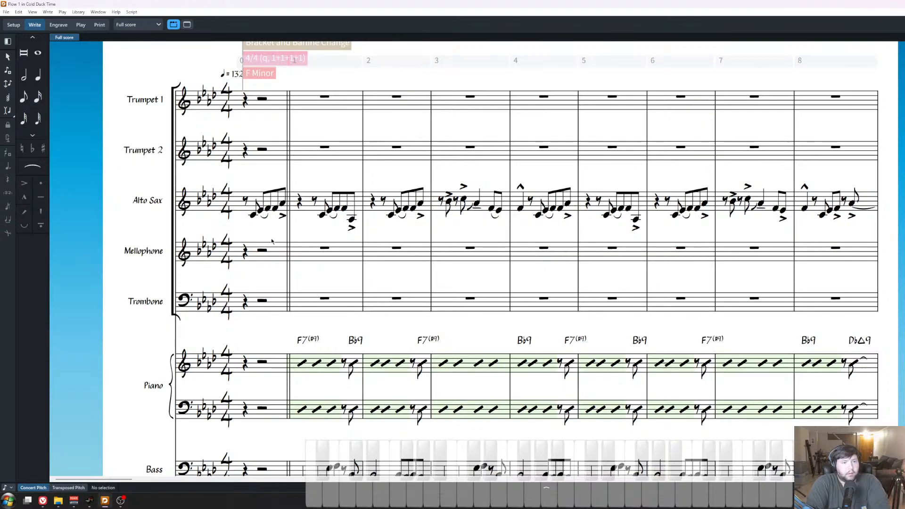
key(x)
key(ctrl+minus)
click(233, 223)
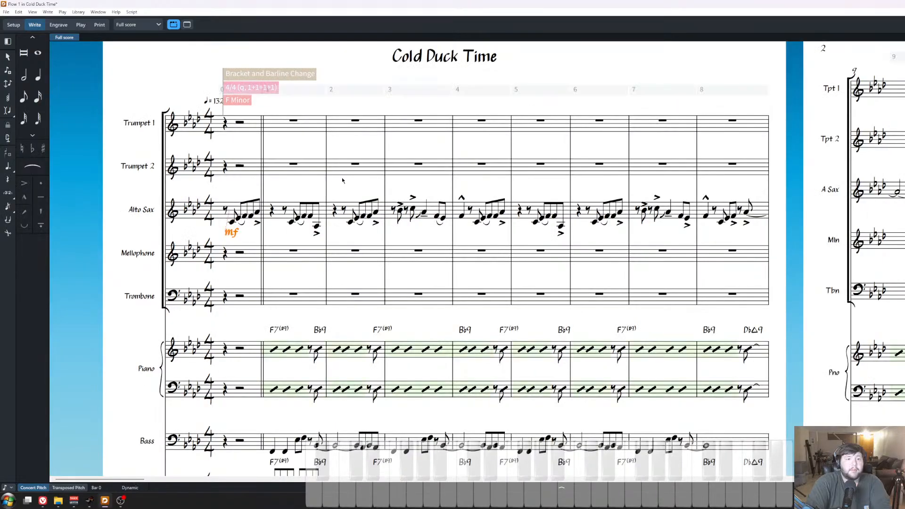
Copy the alto sax line from the pickup through bar 11 onto the Trumpet 2 staff, starting at the pickup.
click(230, 211)
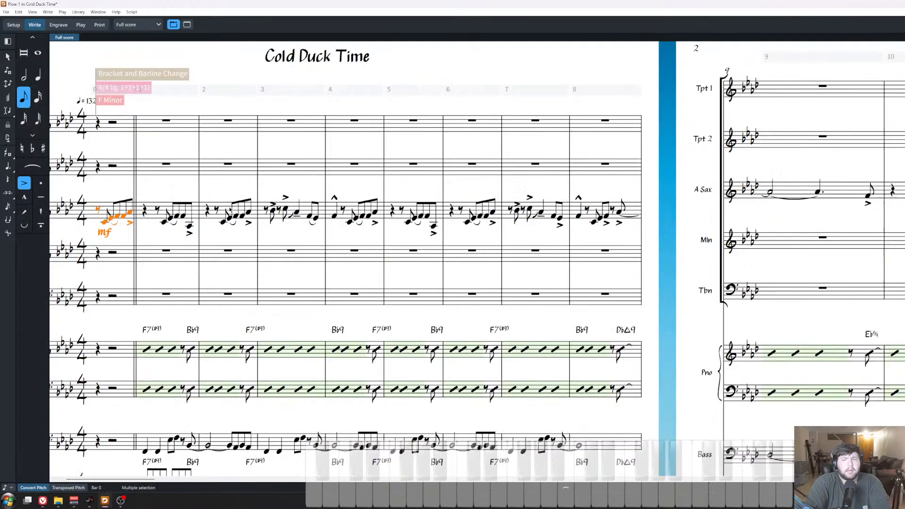
key(ctrl+z)
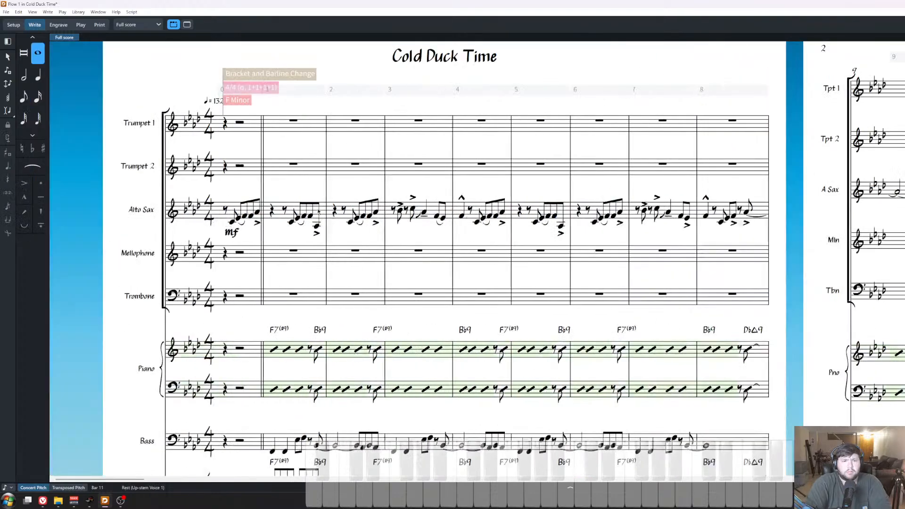
shift+click(227, 212)
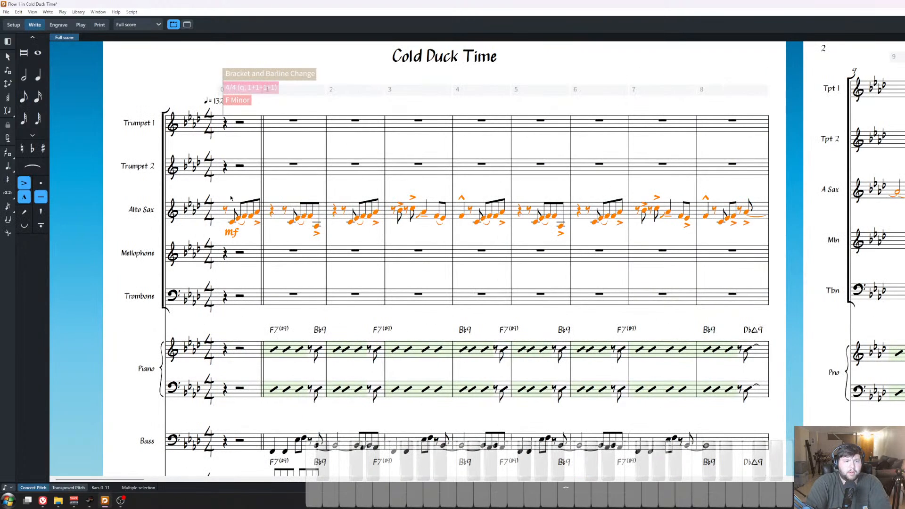
click(225, 171)
key(ctrl+v)
scroll(278, 161, down, 3)
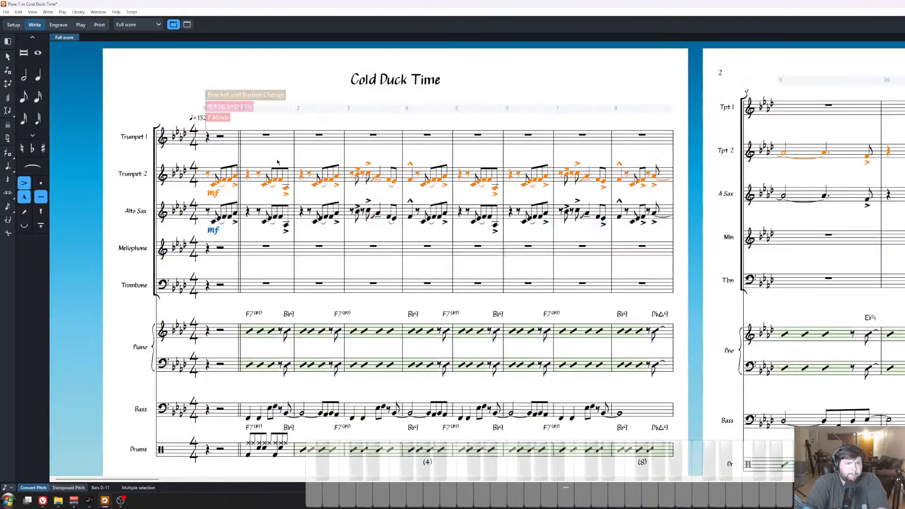
click(196, 370)
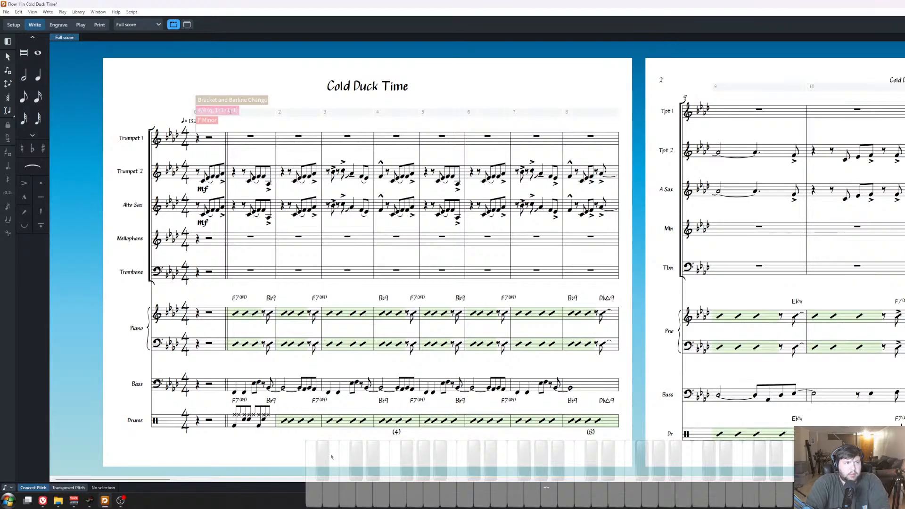
scroll(308, 382, down, 1)
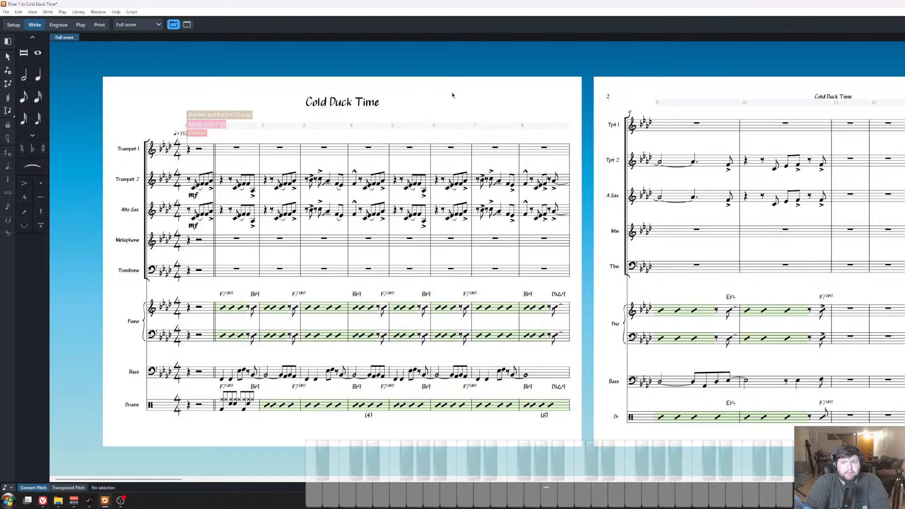
scroll(324, 281, right, 1)
scroll(245, 239, left, 1)
click(229, 235)
click(289, 84)
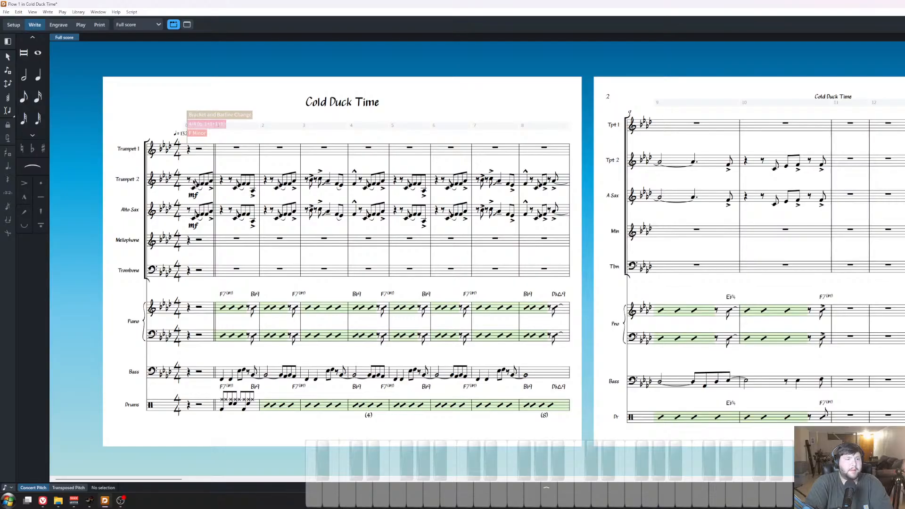
click(190, 180)
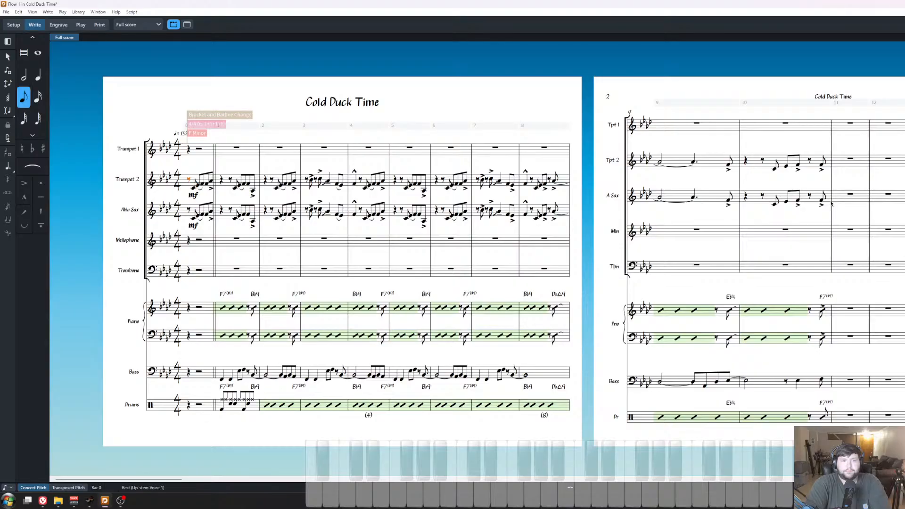
click(220, 150)
click(215, 151)
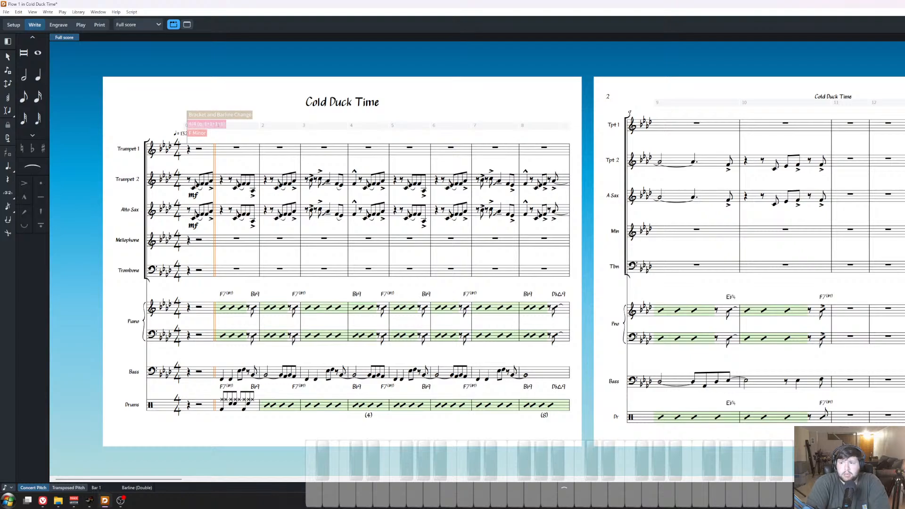
Replace the double barline at the start of bar 1 with a start repeat barline.
key(Delete)
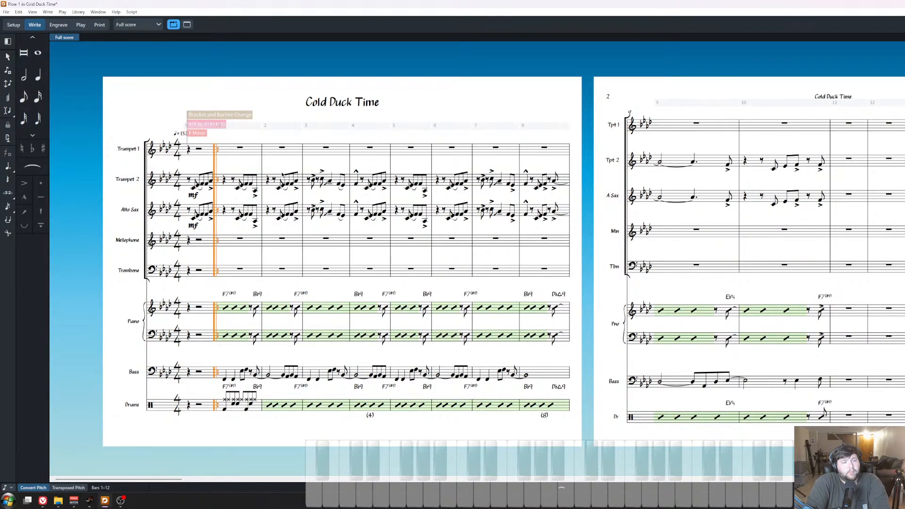
key(Escape)
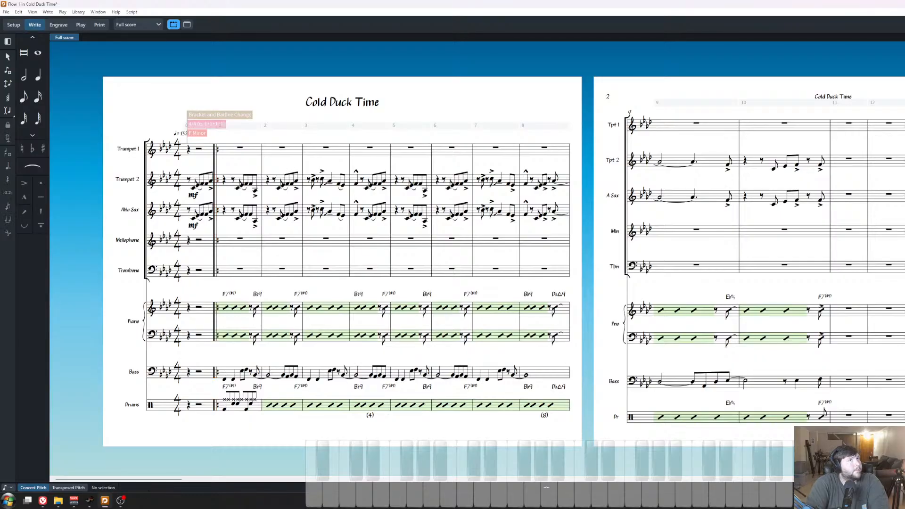
key(alt+Tab)
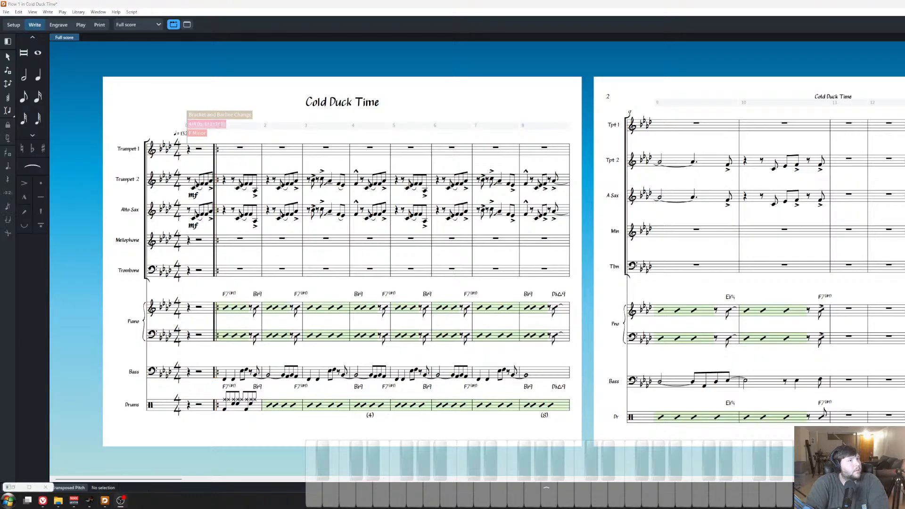
key(alt+Tab)
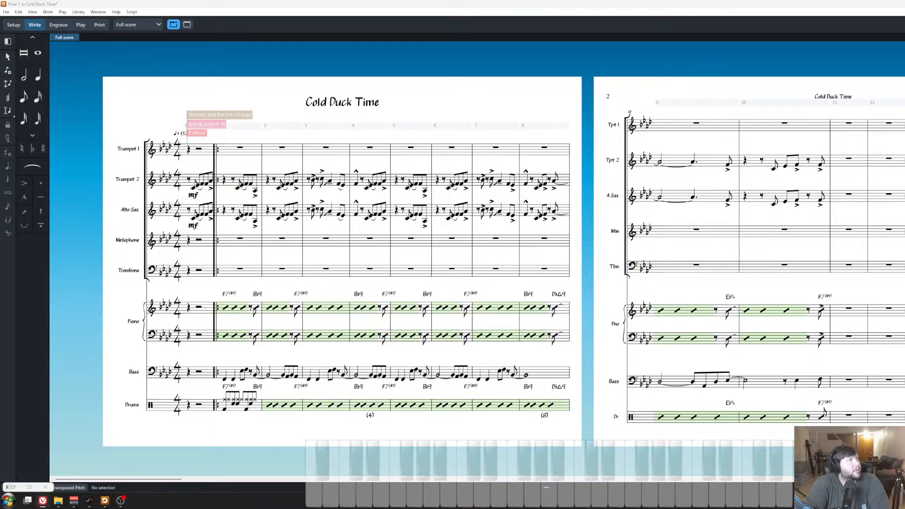
key(alt+Tab)
key(alt+Tab)
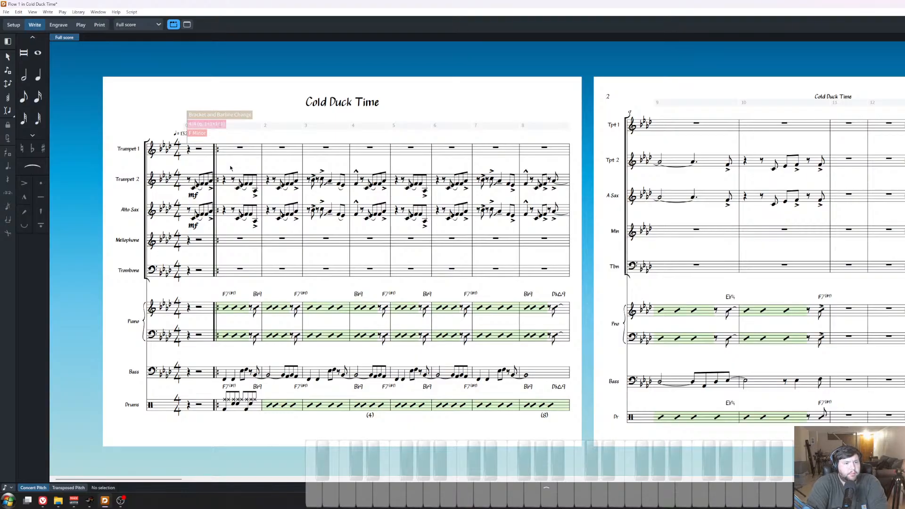
Enter an accented eighth-note chord of A3, D#4 and G#4 after an eighth rest in Trumpet 1 bar 1.
click(241, 148)
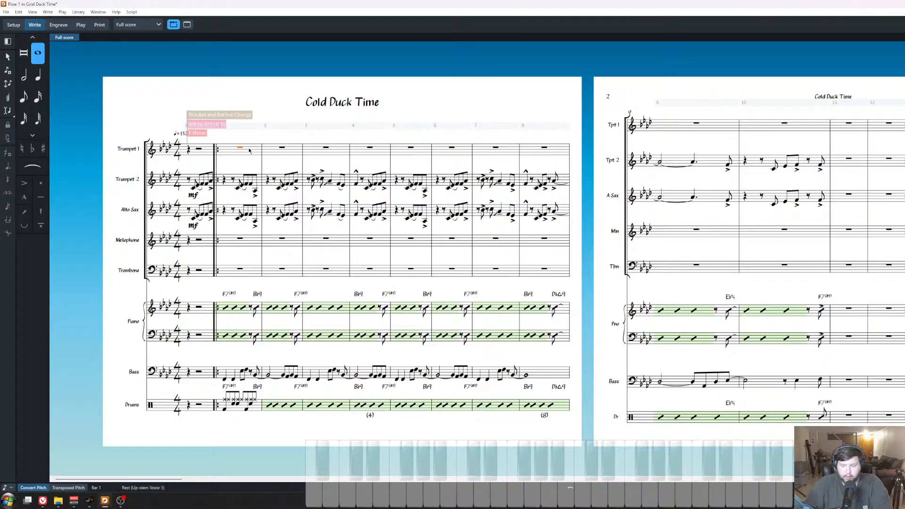
scroll(234, 163, up, 5)
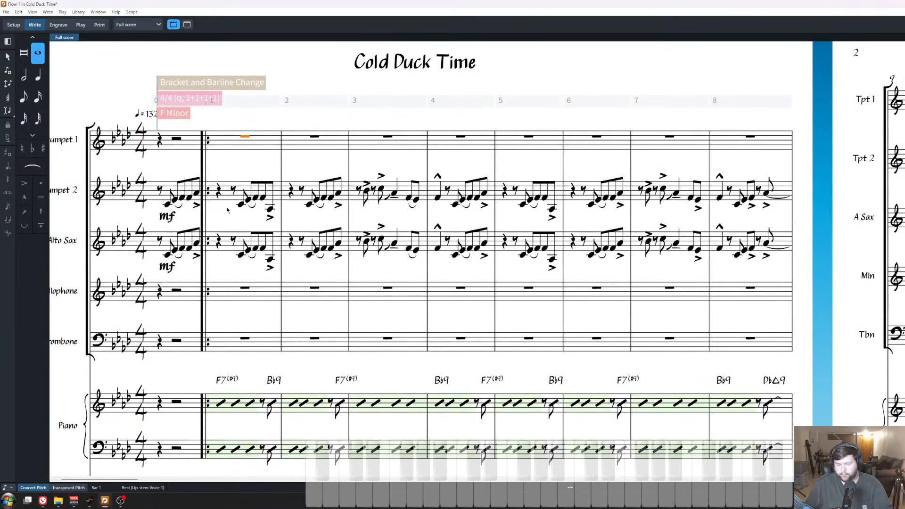
scroll(228, 210, down, 2)
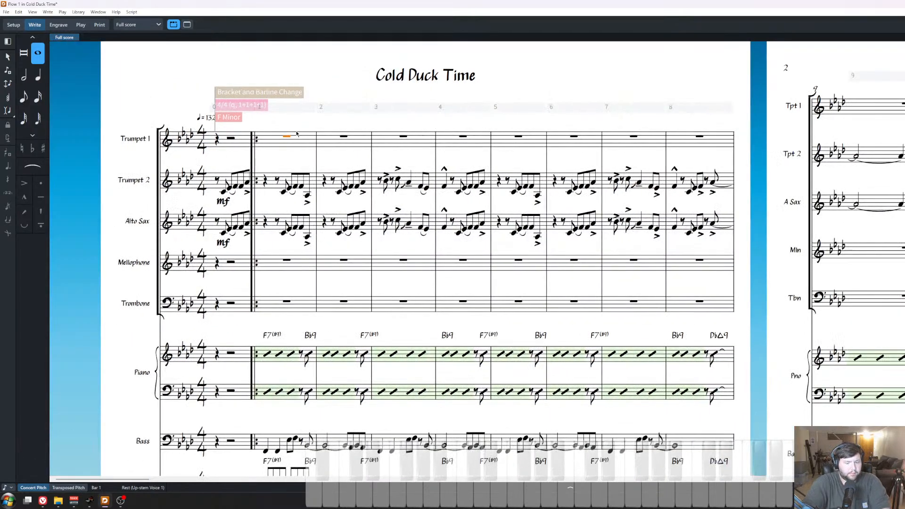
key(shift+n)
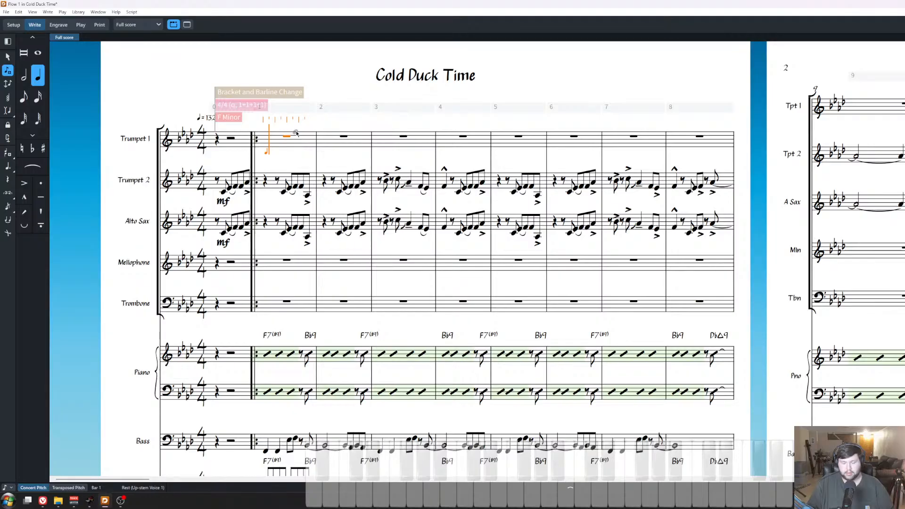
key(Escape)
key(5)
key([)
scroll(296, 134, up, 1)
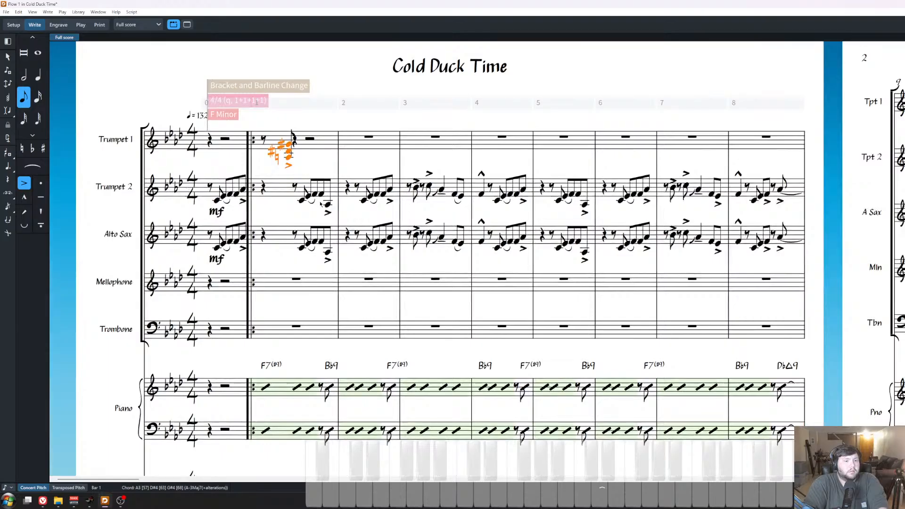
Cut the opening eighth rest and the accented chord from Trumpet 1 bar 1.
scroll(262, 135, up, 1)
ctrl+click(263, 140)
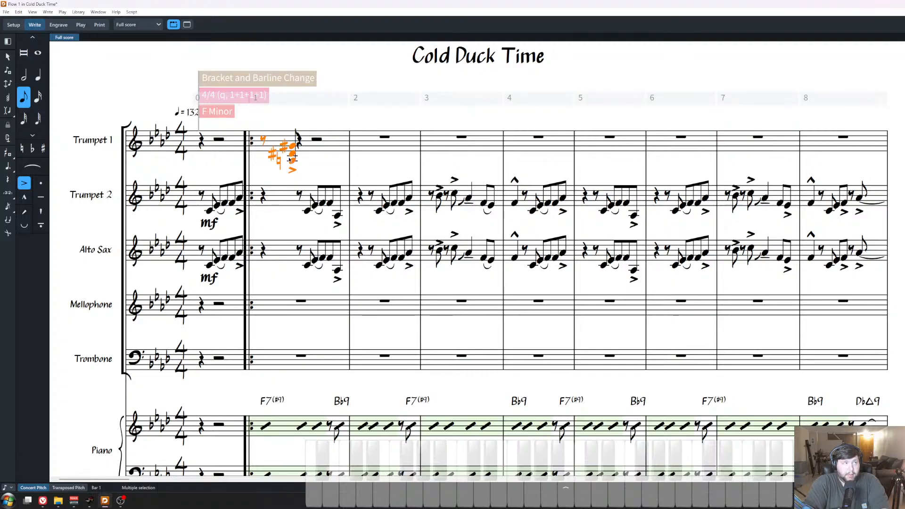
scroll(315, 226, left, 1)
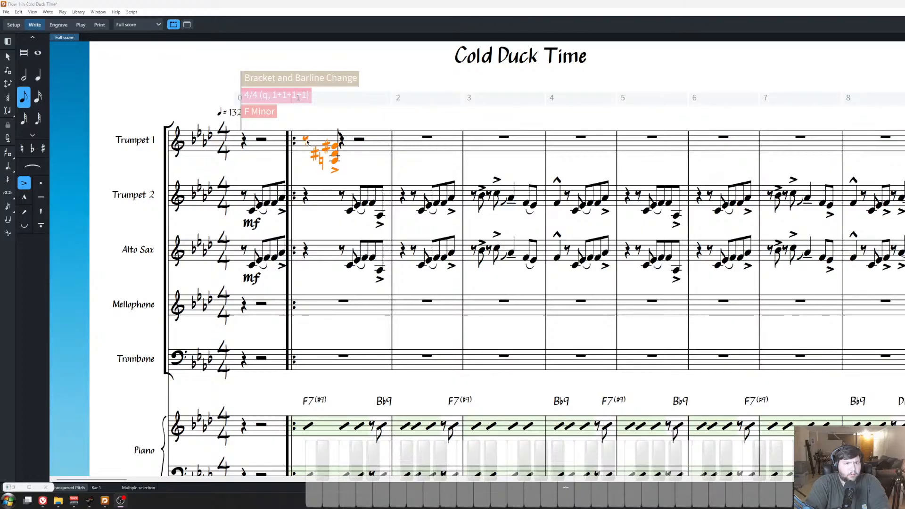
click(352, 175)
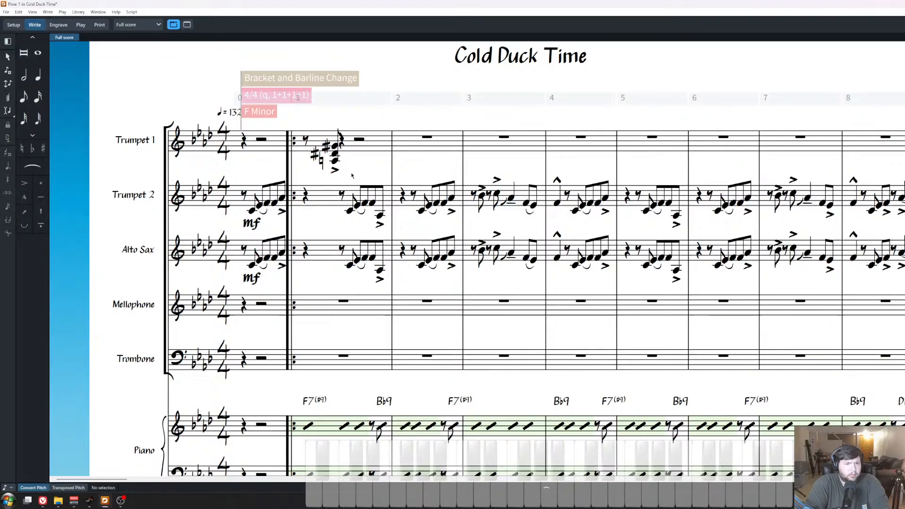
drag(352, 176, 302, 134)
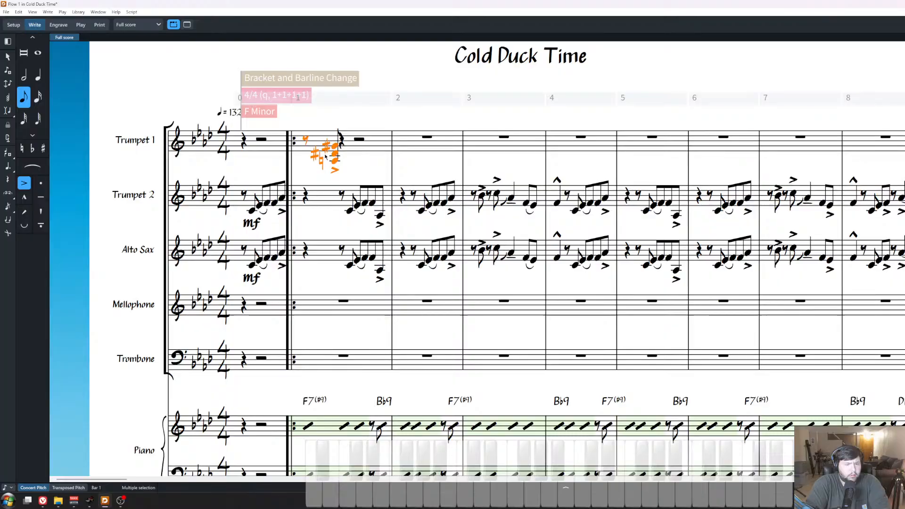
key(Delete)
Explode the cut chord across the Trumpet 1, Mellophone and Trombone staves in bar 1.
ctrl+click(341, 361)
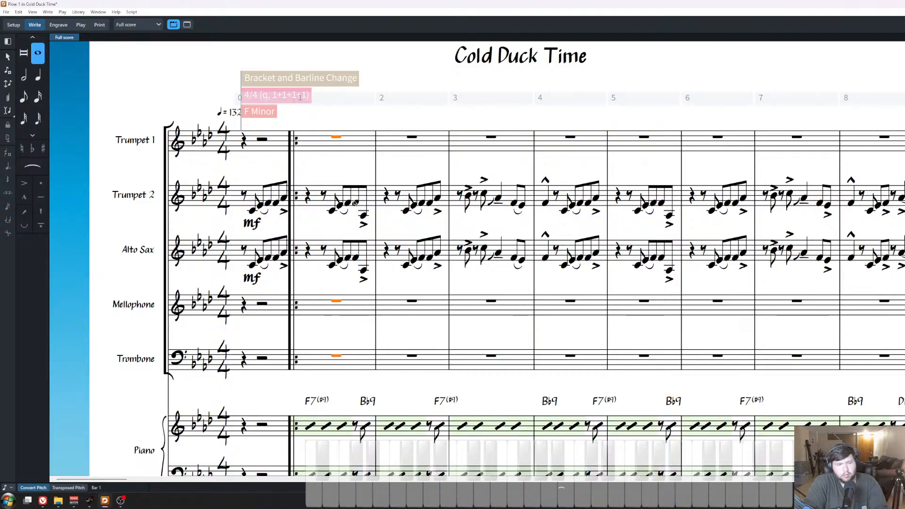
right_click(337, 143)
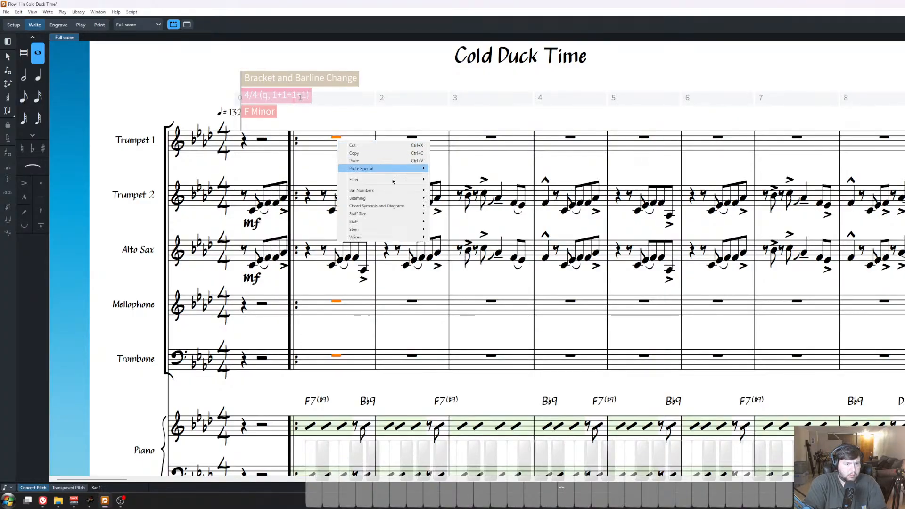
mouse_move(422, 168)
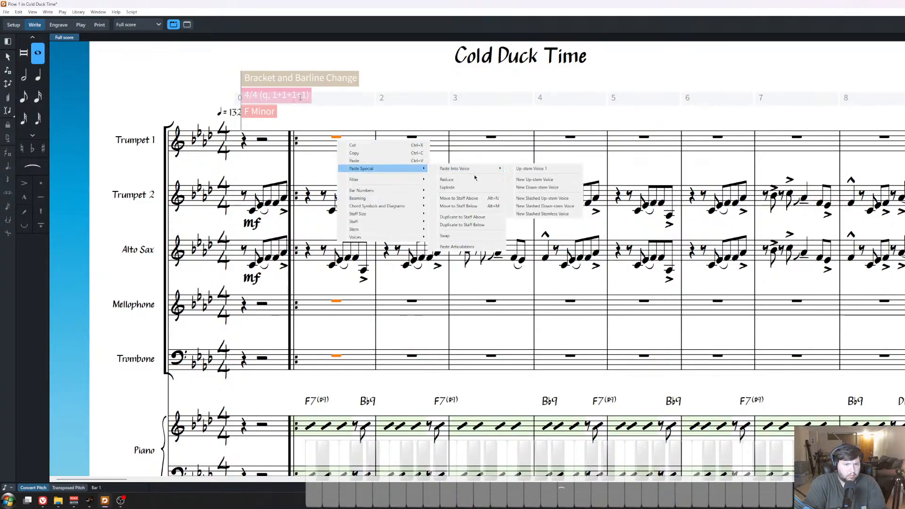
click(466, 187)
key(Escape)
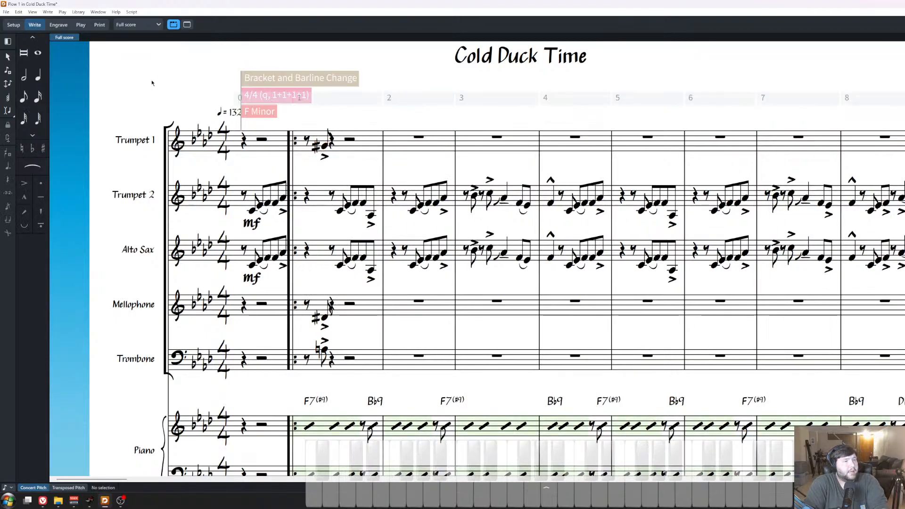
click(6, 12)
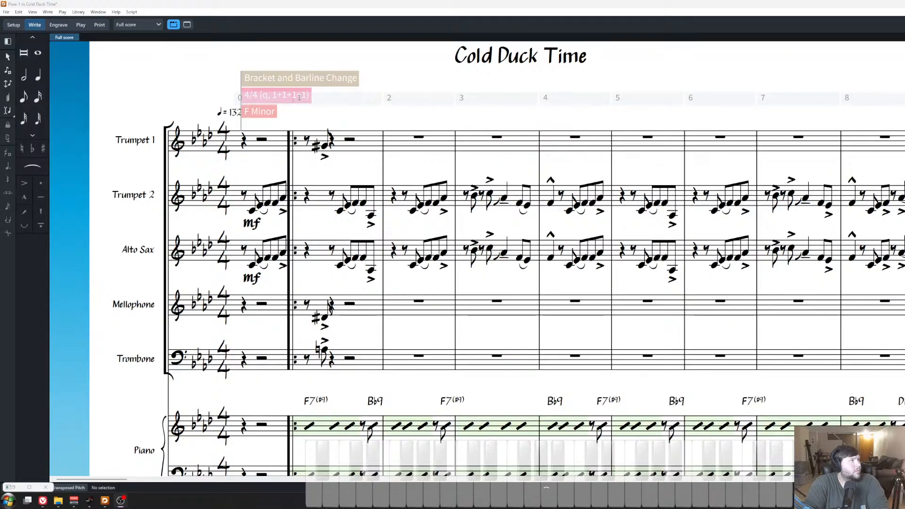
click(18, 12)
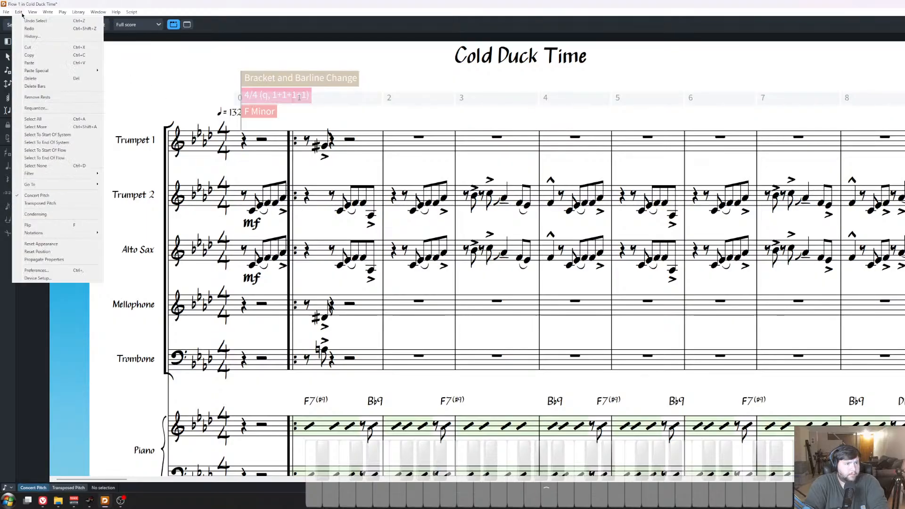
click(38, 278)
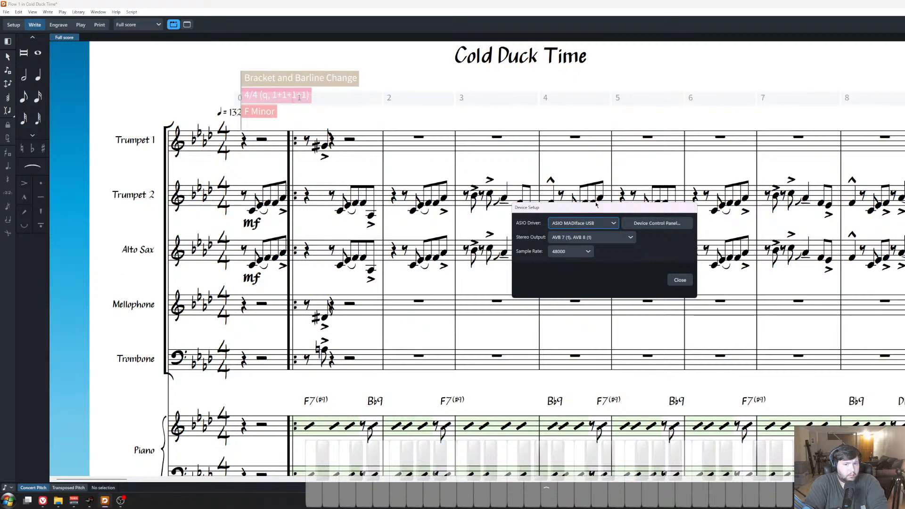
click(681, 280)
Open the Key Commands preferences and search the commands for "paste".
click(18, 11)
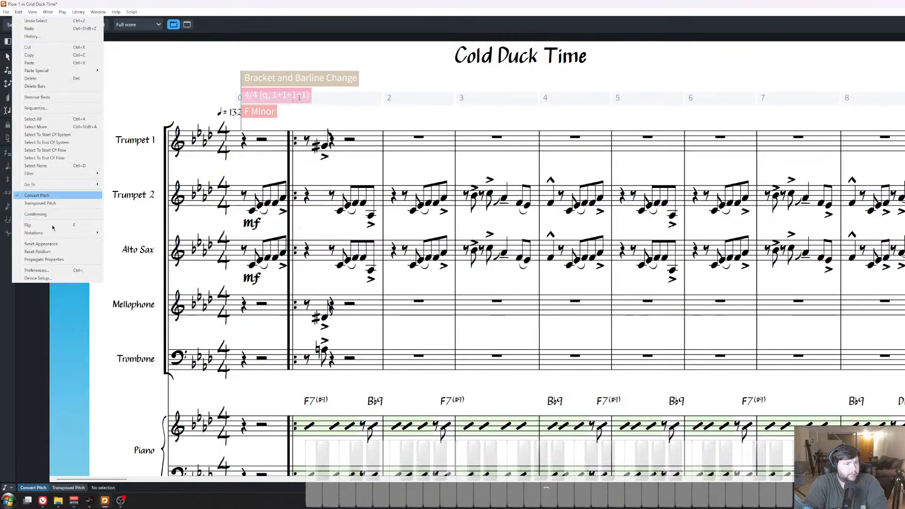
click(37, 270)
drag(450, 122, 535, 112)
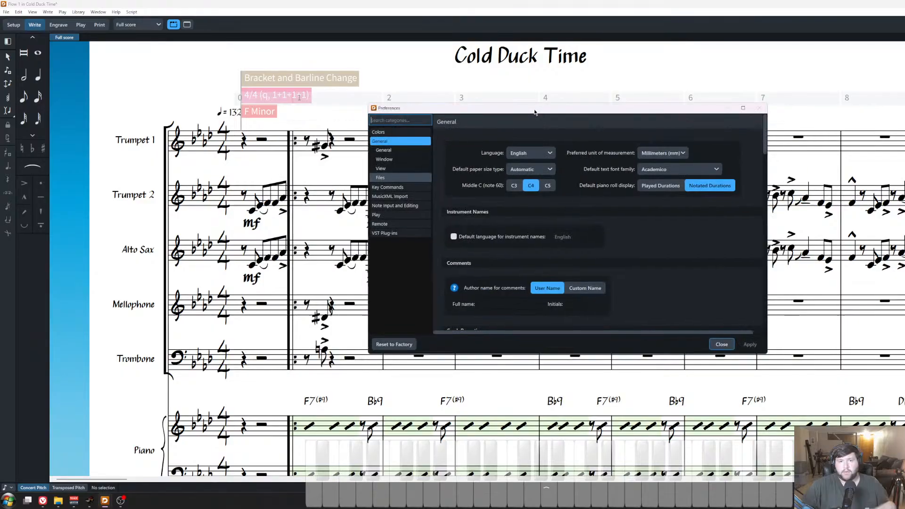
click(388, 187)
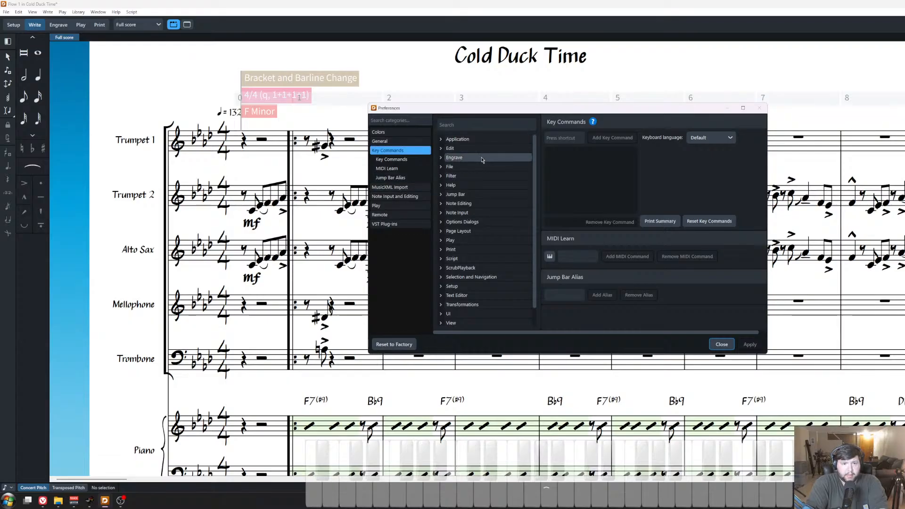
click(465, 124)
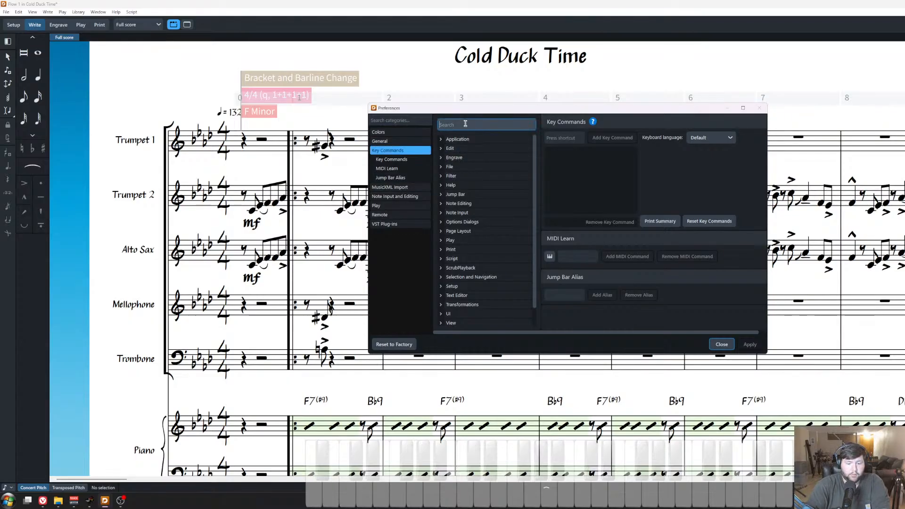
text(paste)
click(441, 139)
click(452, 124)
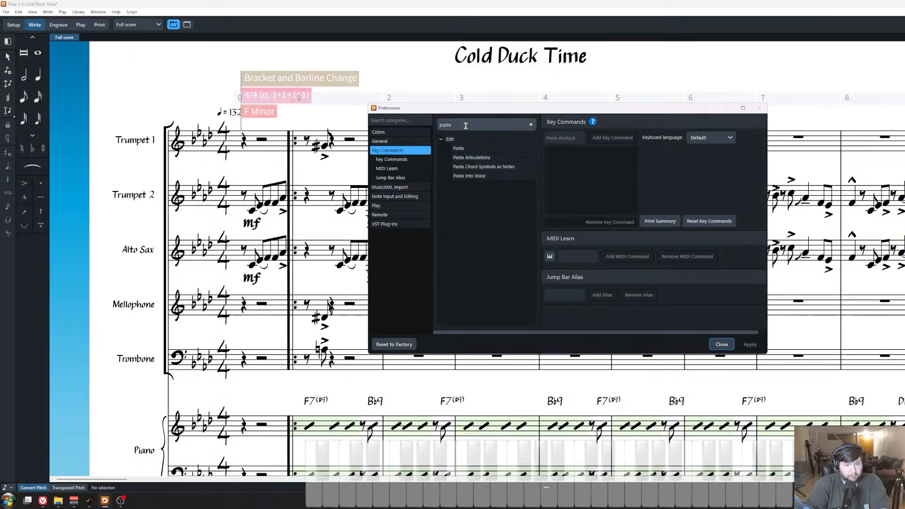
Find the Explode command, assign it the MIDI command PC1 through MIDI Learn, and apply the change.
key(ctrl+a)
text(es)
key(BackSpace)
text(xplo)
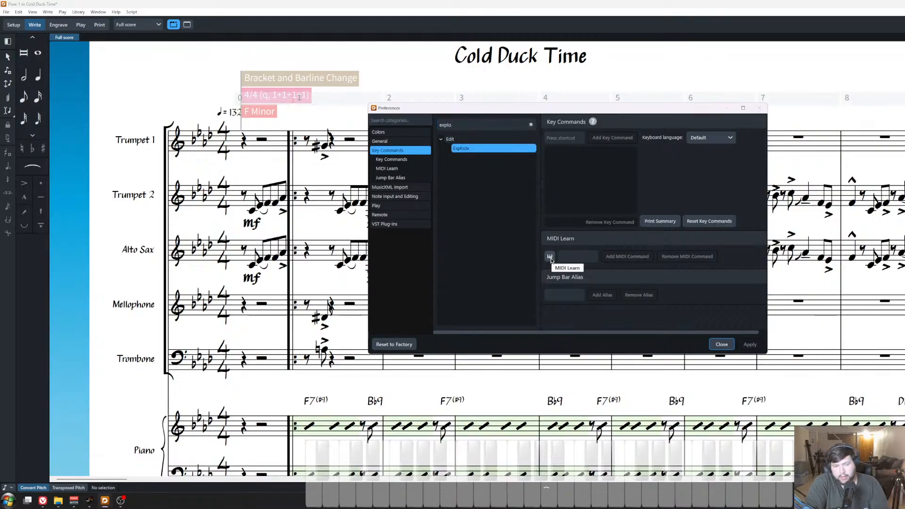
click(551, 258)
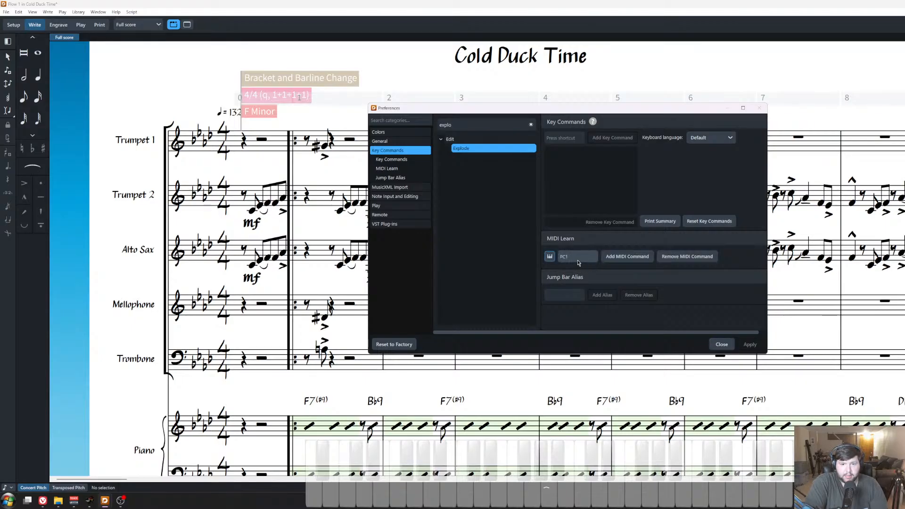
click(627, 256)
click(746, 345)
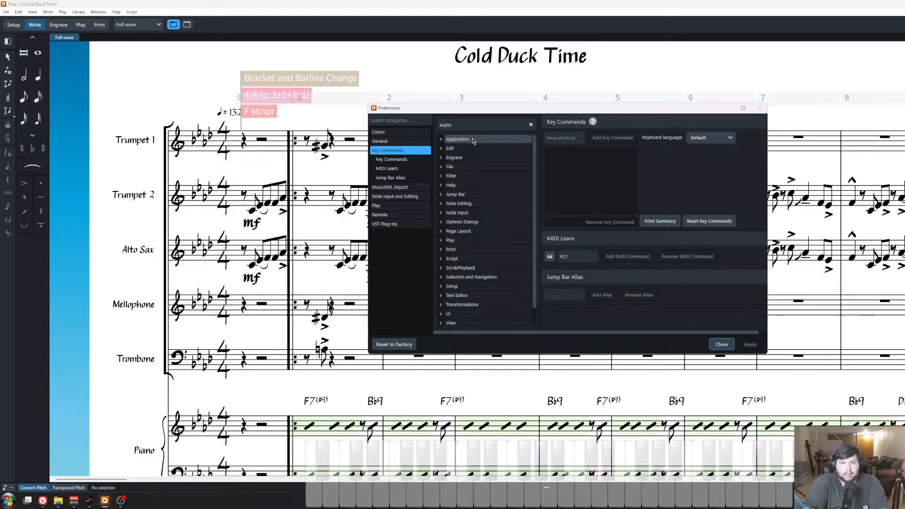
Assign the MIDI command PC0 to the Cut command, apply it and close the preferences.
drag(468, 125, 371, 118)
text(cut)
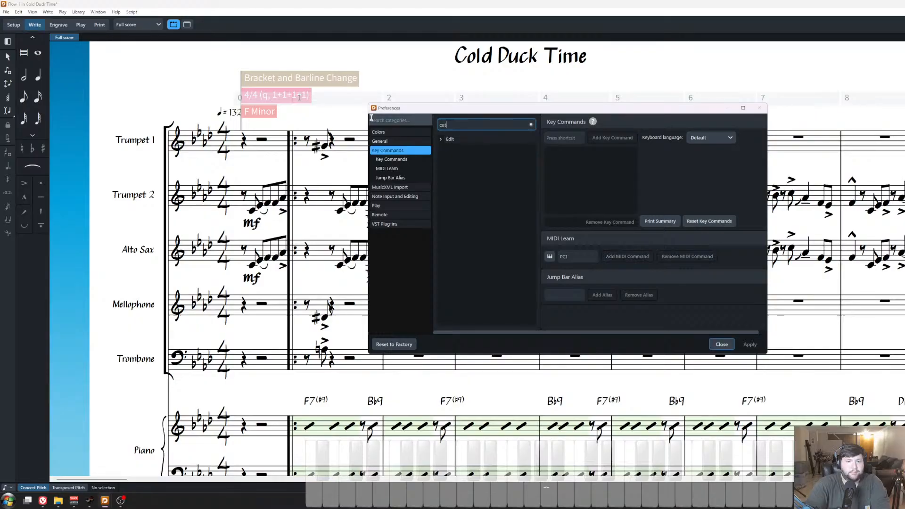
click(456, 148)
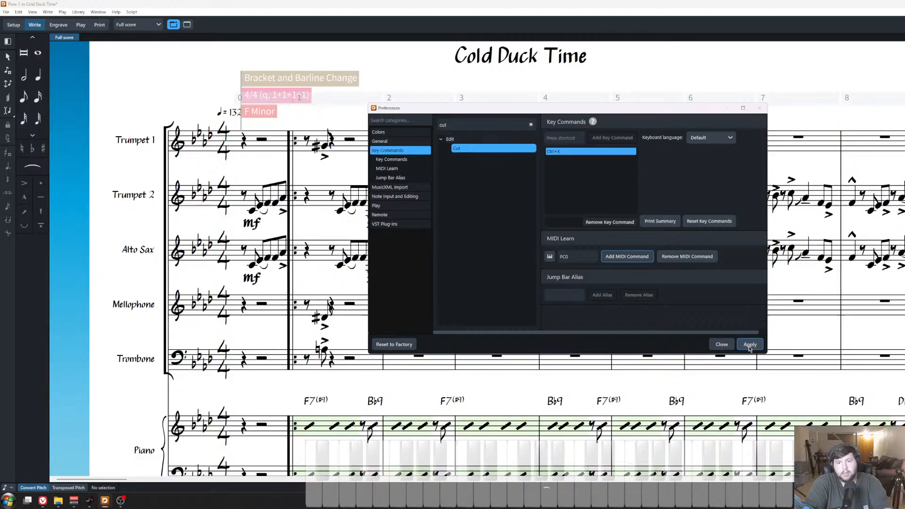
click(750, 345)
click(721, 344)
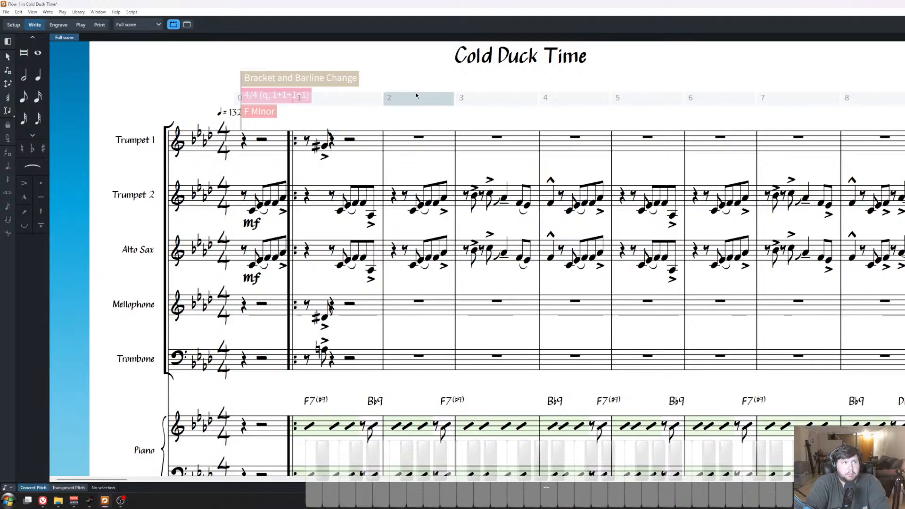
Play back the score from the first bass note of bar 1 and stop within that bar.
scroll(426, 293, down, 1)
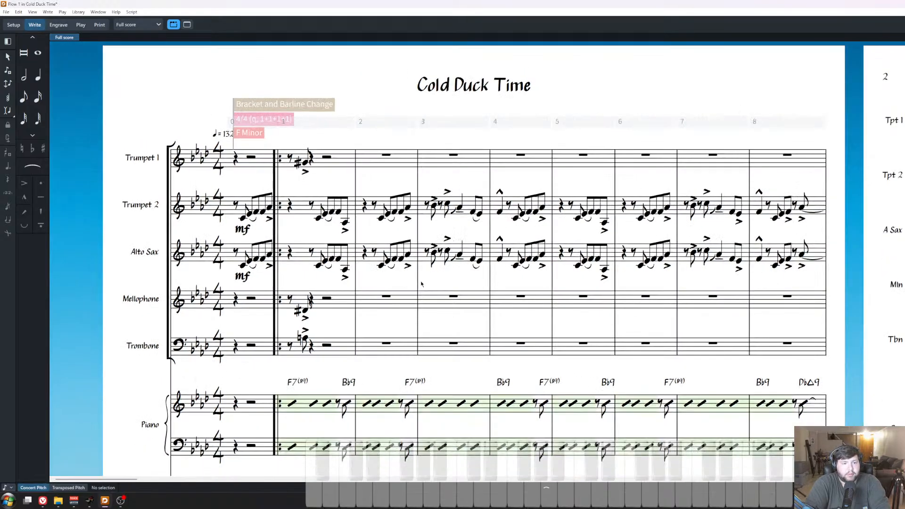
scroll(413, 293, down, 2)
scroll(413, 294, down, 2)
click(290, 349)
key(space)
scroll(383, 278, up, 3)
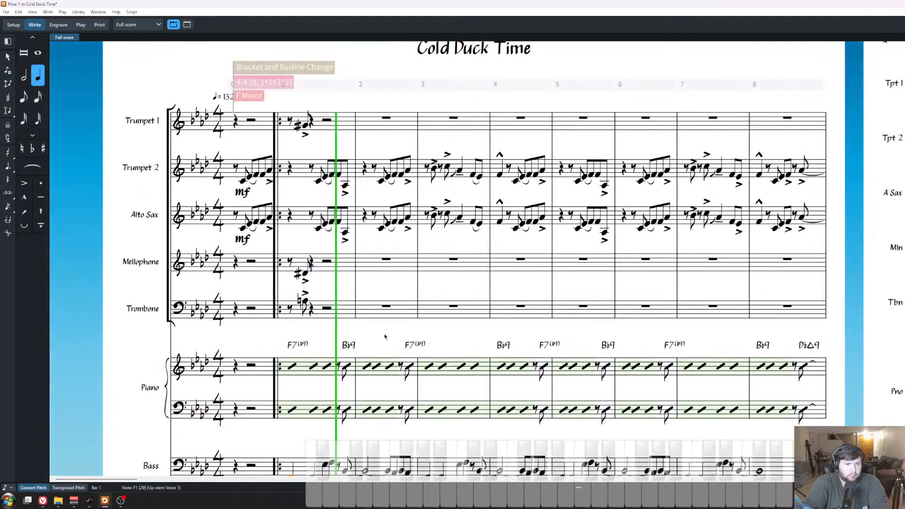
key(space)
Replace the accents on the bar 1 chord in Trumpet 1, Mellophone and Trombone with marcato and staccato articulations.
click(305, 125)
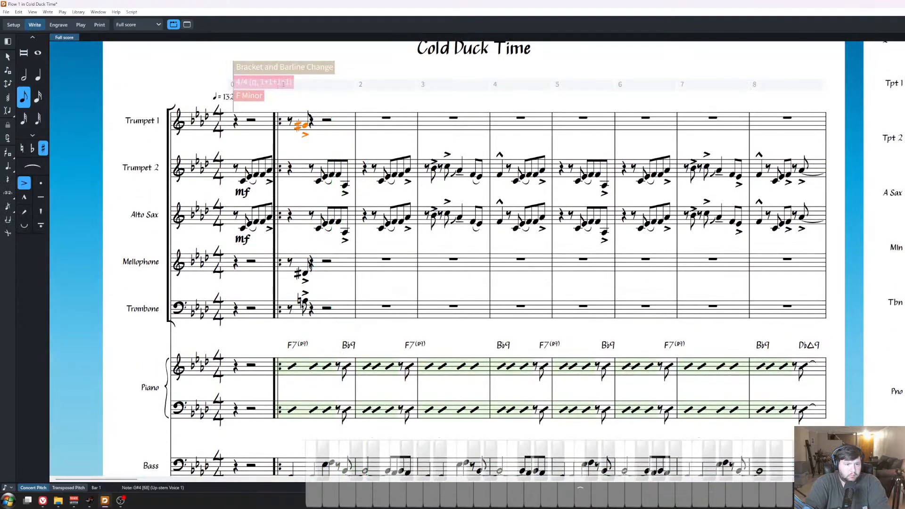
shift+click(302, 304)
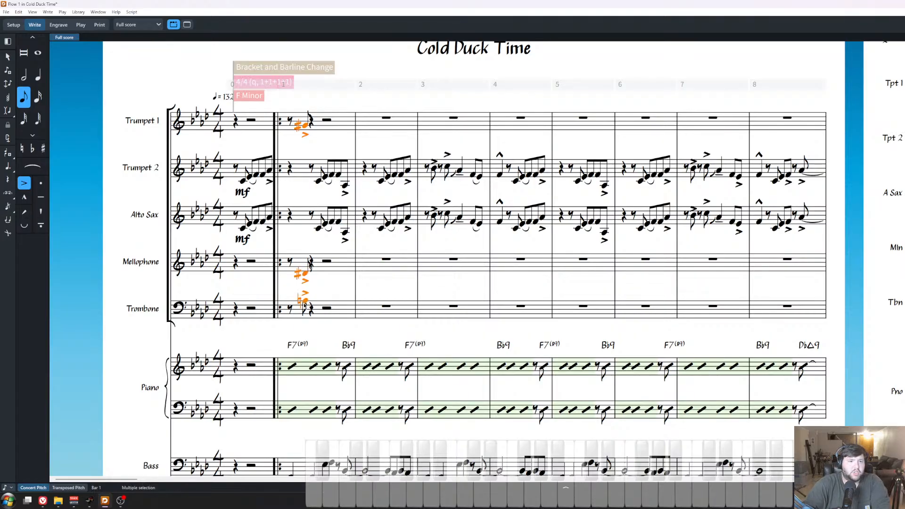
key(bracketright)
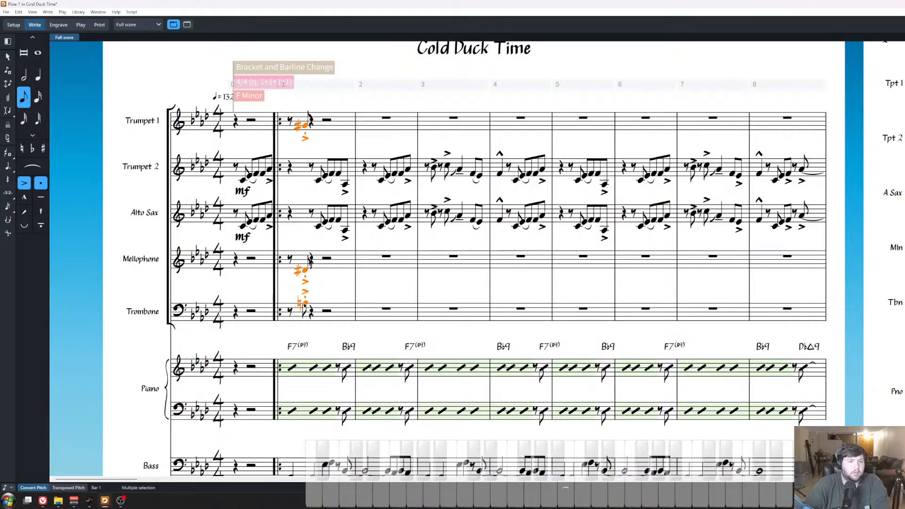
key(shift+bracketleft)
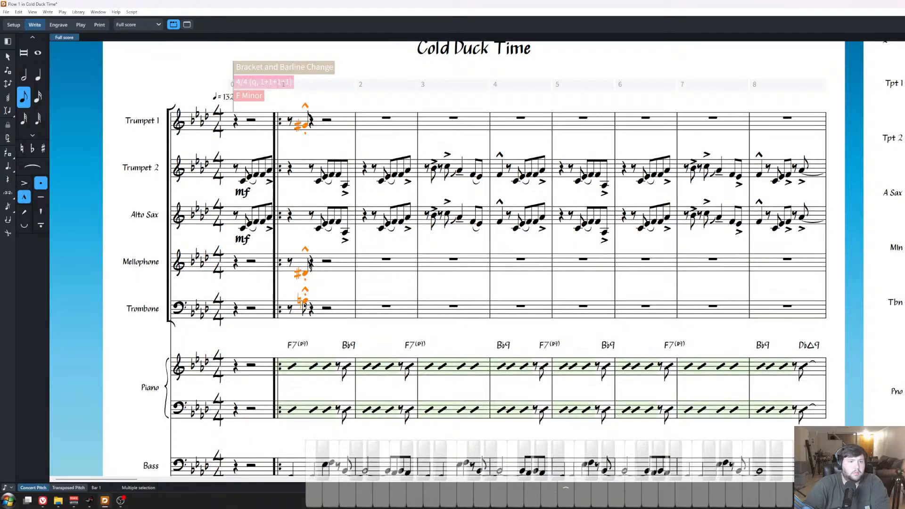
click(289, 121)
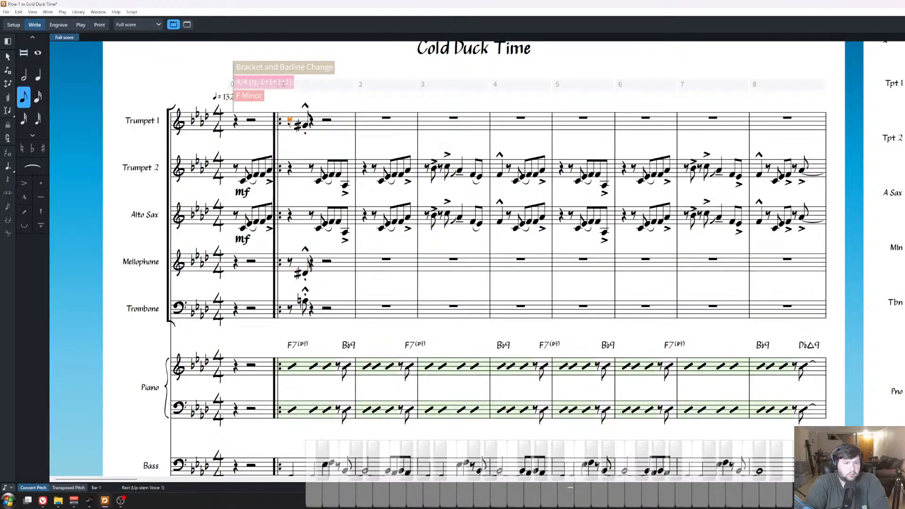
Enter a marcato, staccato eighth-note chord on the second eighth of bar 2 in Trumpet 1.
click(381, 119)
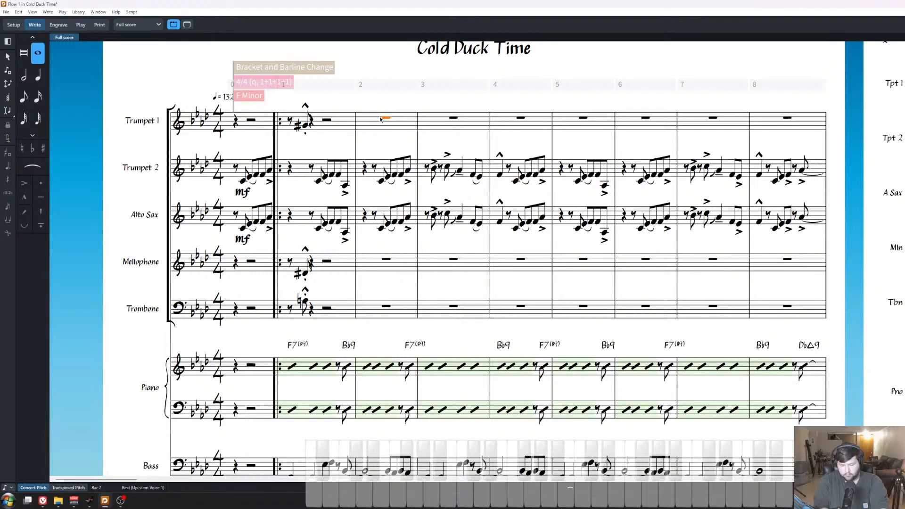
key(shift+n)
key(Right)
key(5)
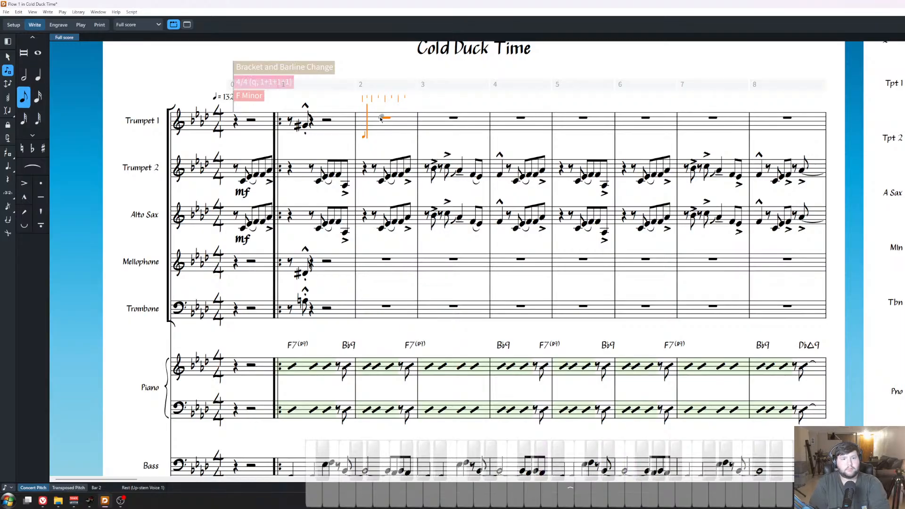
key(Escape)
key(shift+[)
key(])
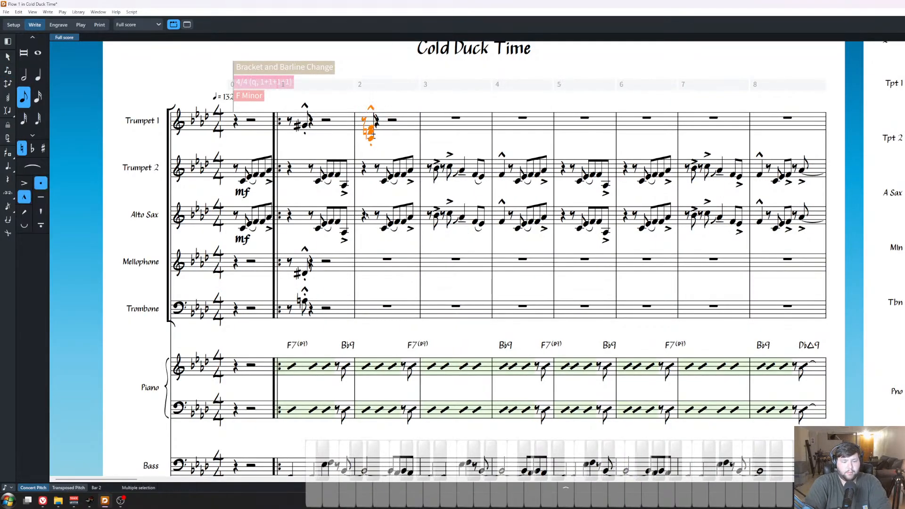
Cut the bar 2 chord and explode it across the Trumpet 1, Mellophone and Trombone staves in that bar.
key(Delete)
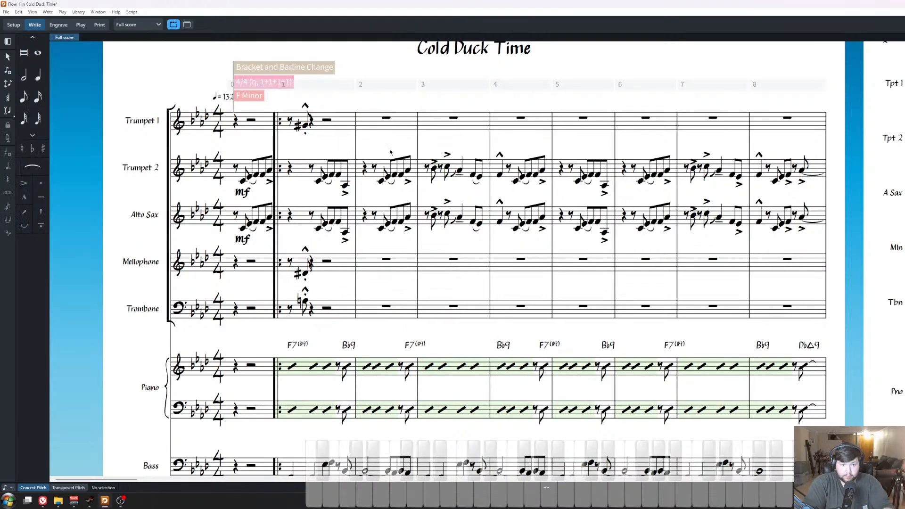
ctrl+click(385, 262)
ctrl+click(387, 310)
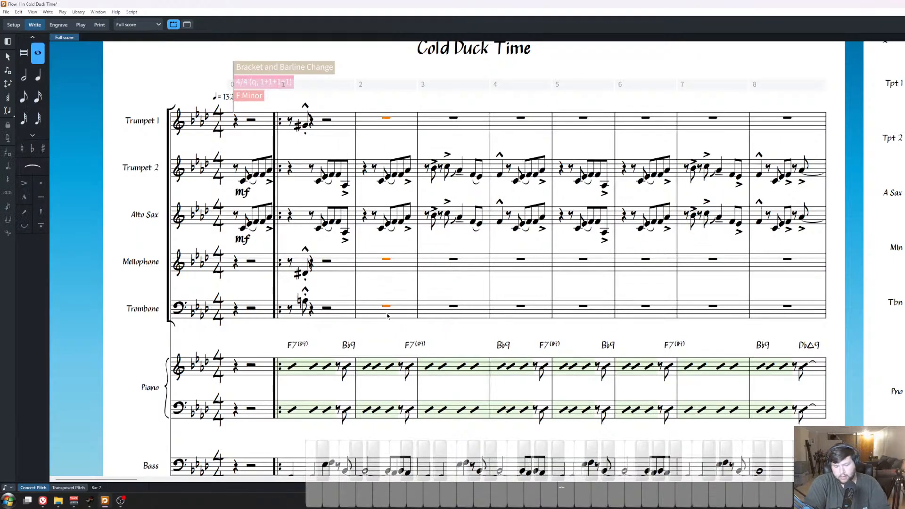
key(ctrl+v)
click(393, 104)
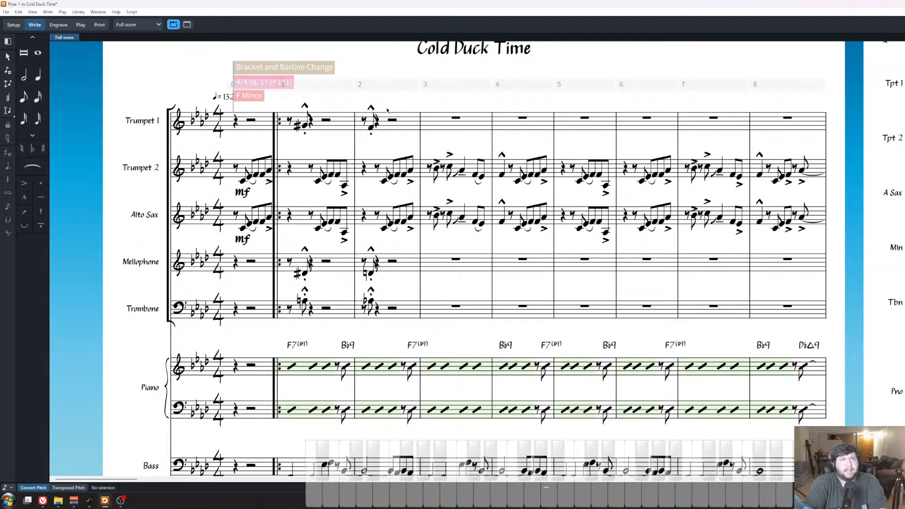
Repeat the bars 1–2 chord figure through bar 8 in Trumpet 1, Mellophone and Trombone, leaving Trumpet 1 empty in bars 4 and 8.
click(404, 124)
shift+click(286, 133)
key(ctrl+minus)
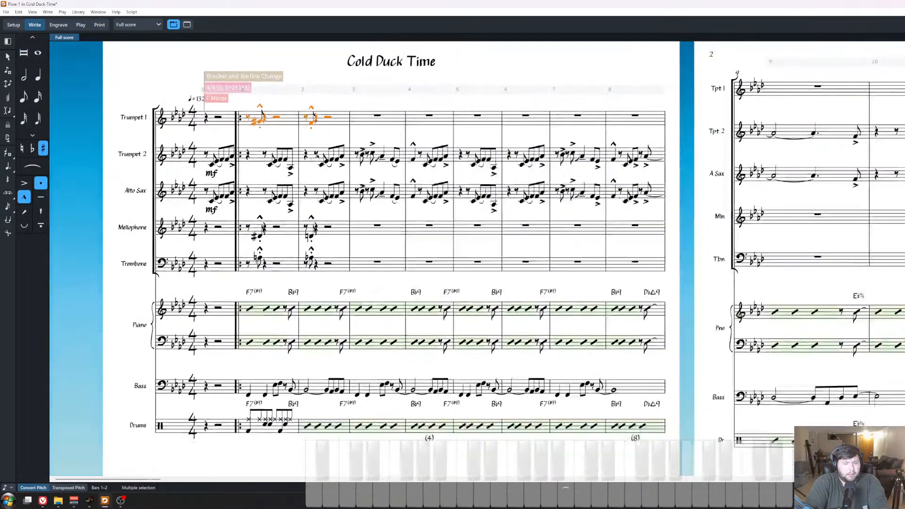
key(r)
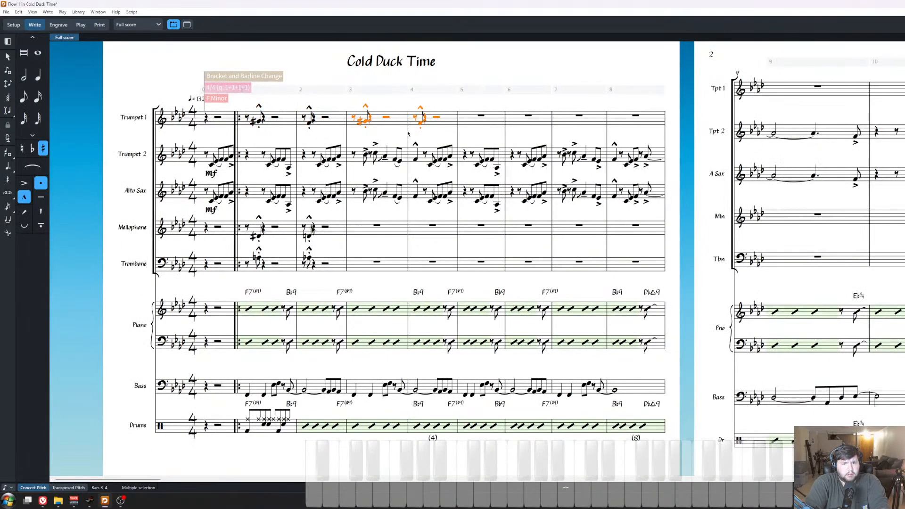
key(r)
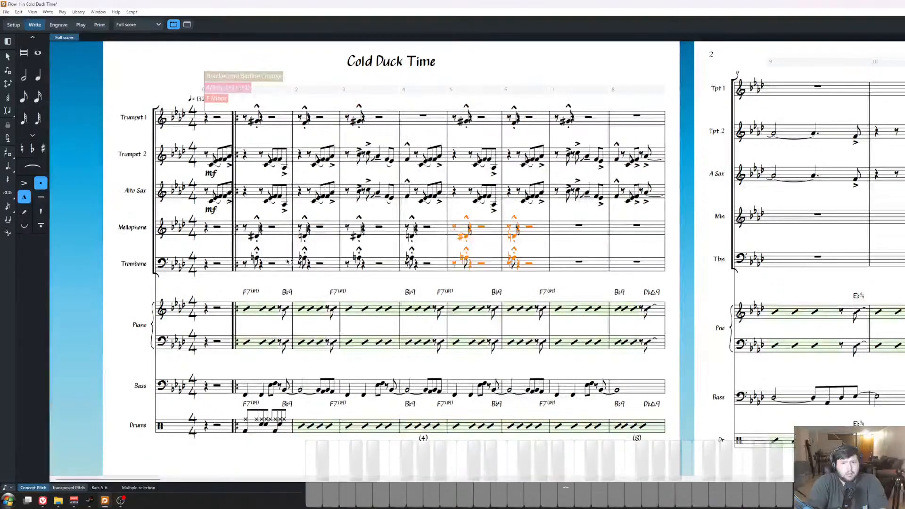
key(r)
Delete the Mellophone and Trombone chords in bars 8 and 4, and save the project.
click(652, 249)
click(653, 263)
shift+click(653, 235)
key(Delete)
click(443, 262)
shift+click(444, 230)
key(Delete)
key(Escape)
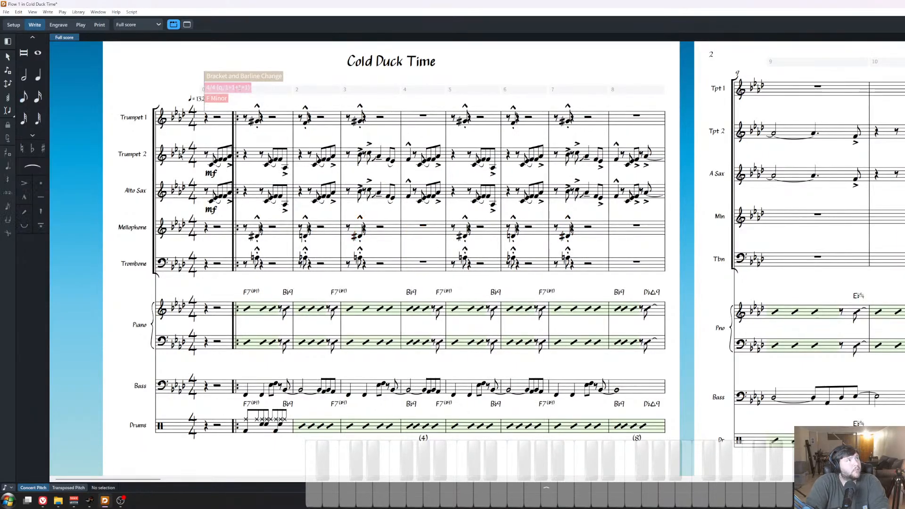
key(ctrl+s)
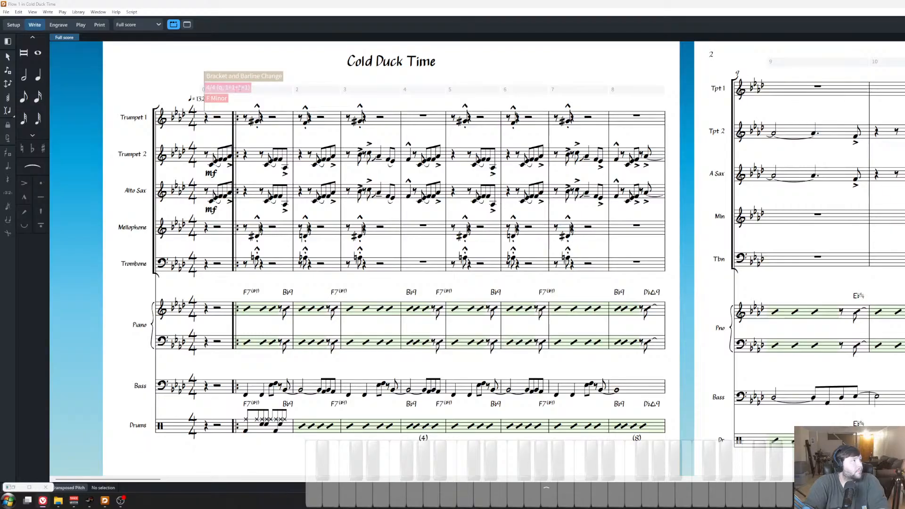
Add the staff text "2x only" above the bar 1 chord in Trumpet 1, Mellophone and Trombone.
click(257, 122)
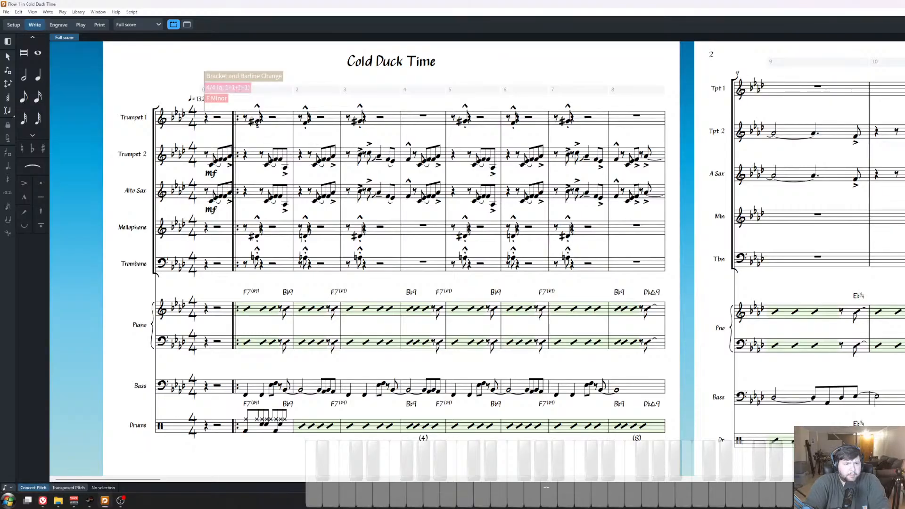
key(shift+x)
text(2x only)
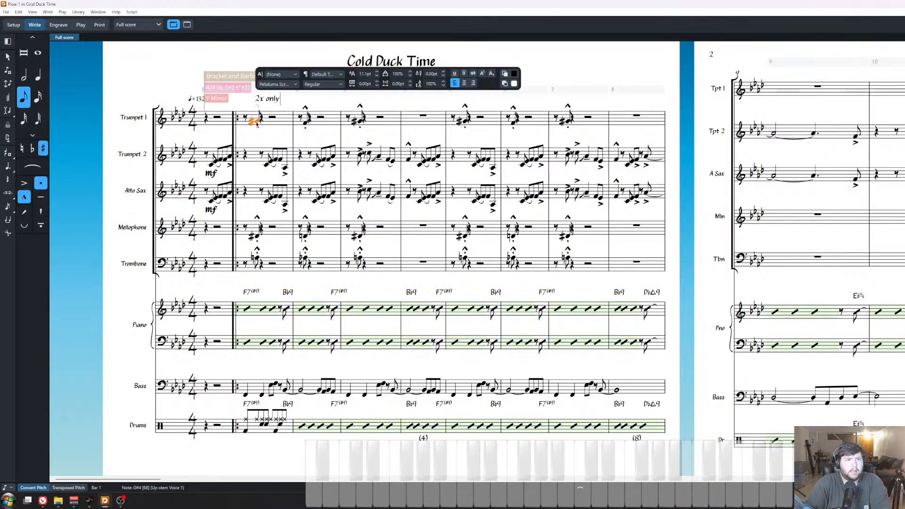
key(Escape)
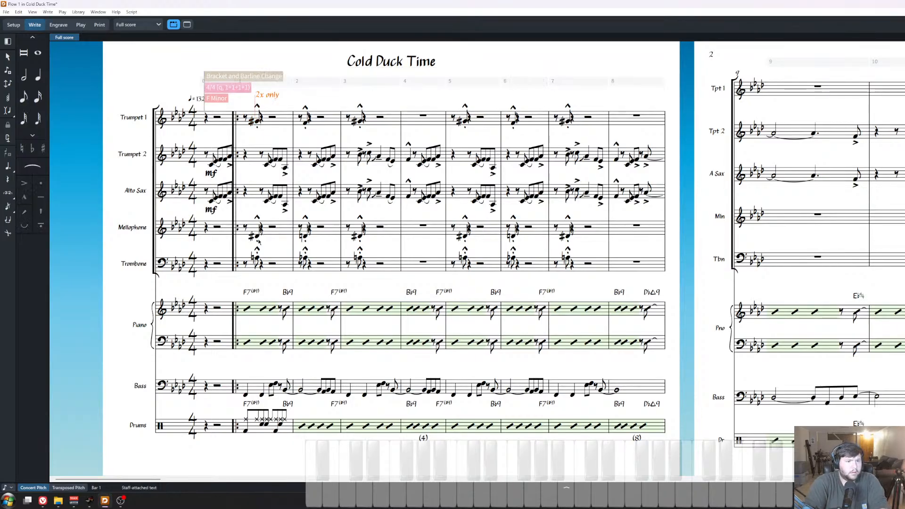
click(258, 241)
ctrl+click(257, 257)
text(2x only)
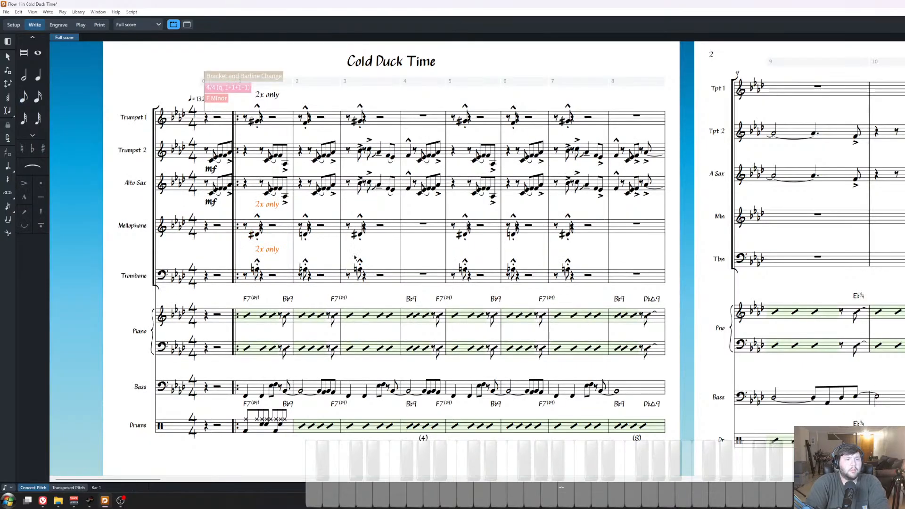
key(Escape)
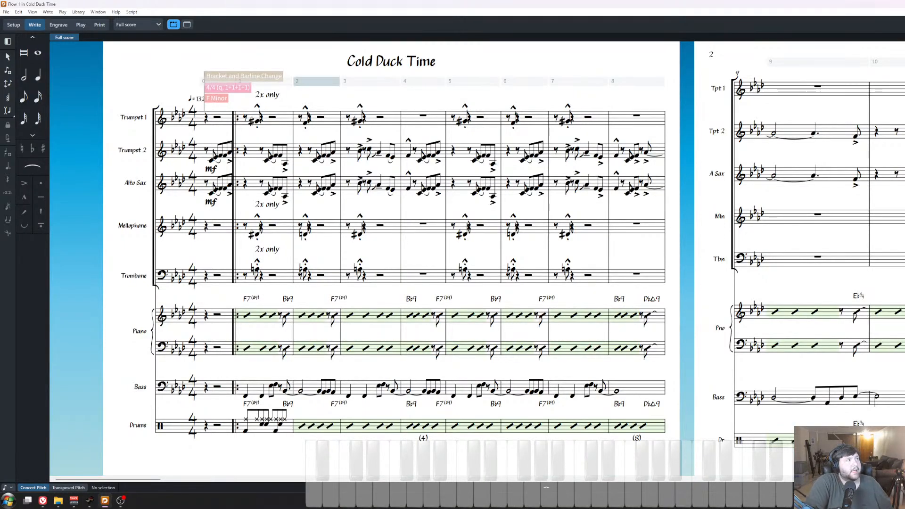
Add repeat endings with the first ending over bars 11–12 and the second ending starting at bar 13.
key(alt+Tab)
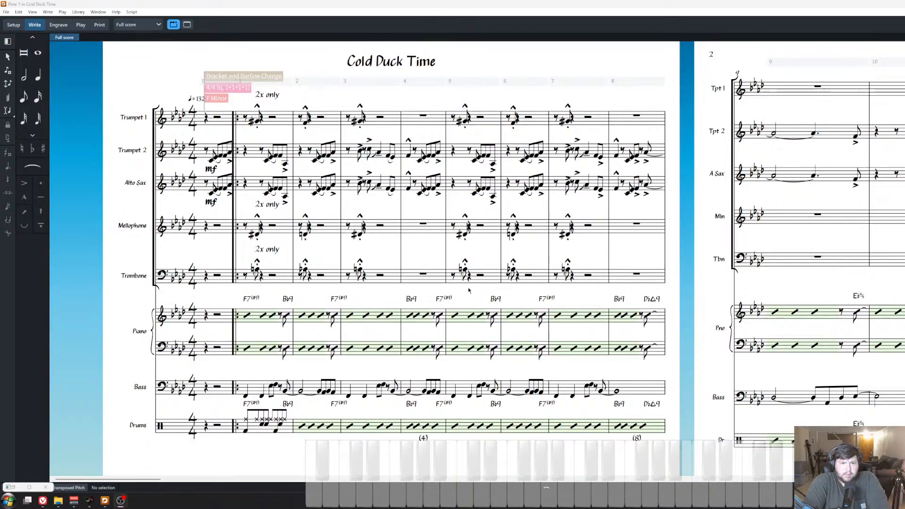
scroll(583, 255, up, 1)
drag(583, 255, 670, 259)
scroll(754, 278, down, 2)
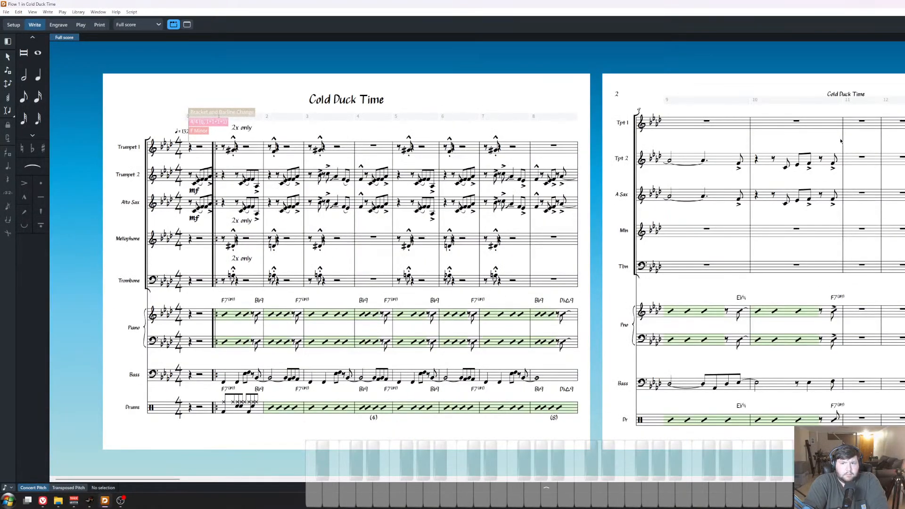
click(878, 123)
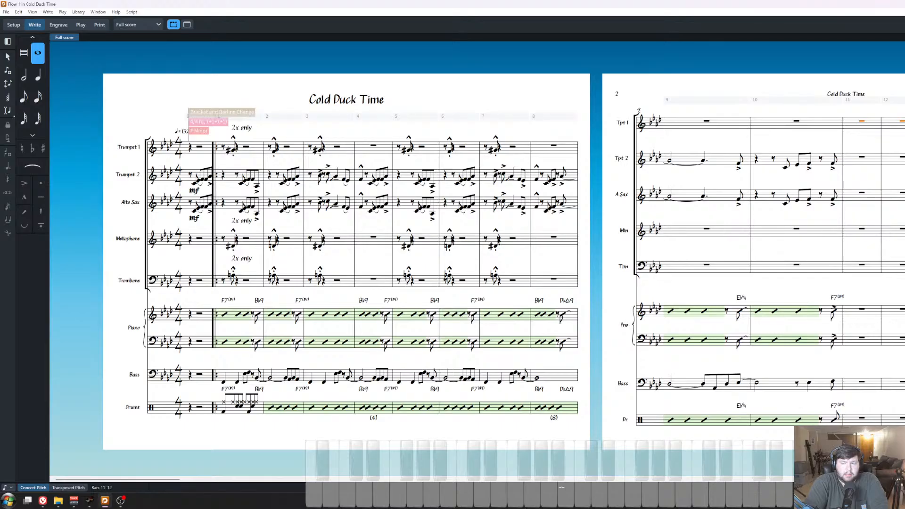
key(Return)
drag(711, 160, 711, 184)
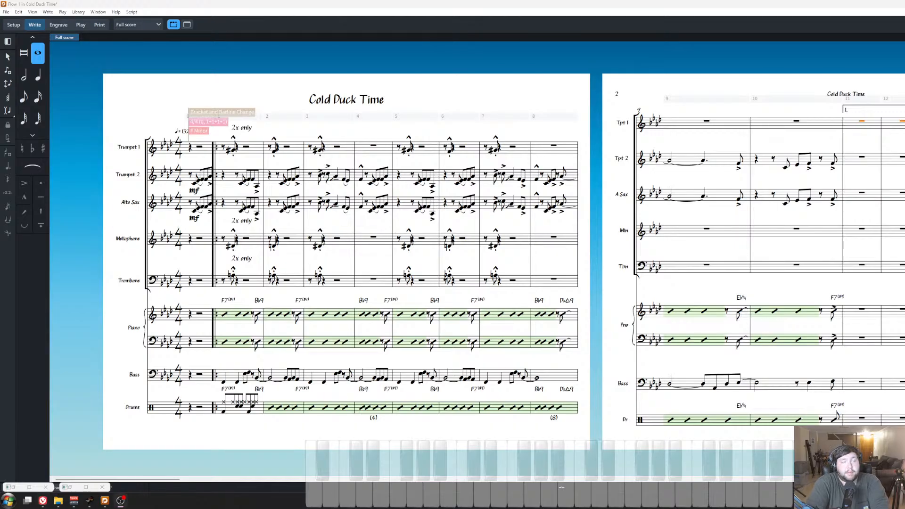
click(664, 129)
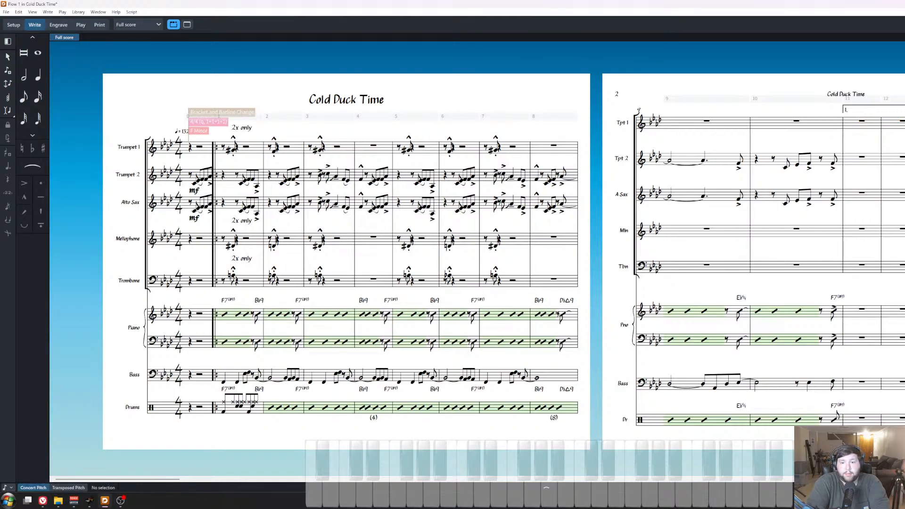
Examine the horn and rhythm parts on the first two pages, including the repeat endings.
scroll(664, 130, right, 2)
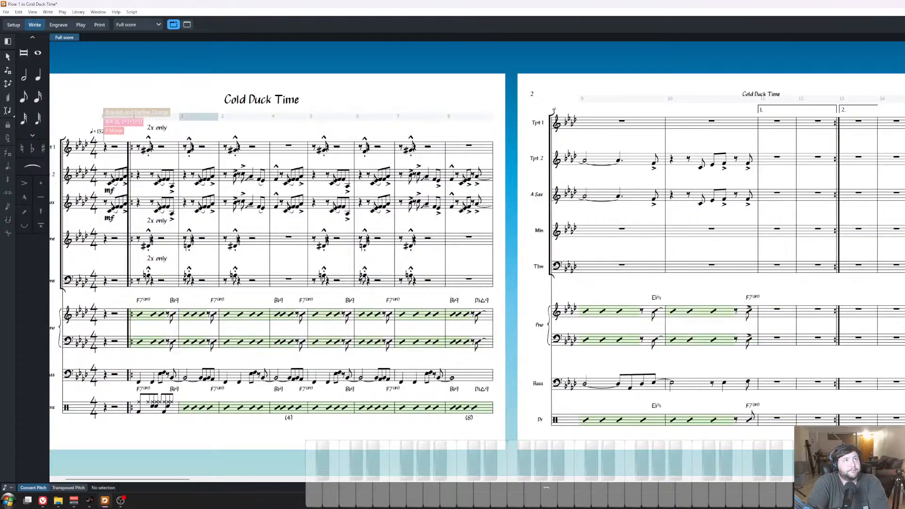
mouse_move(120, 501)
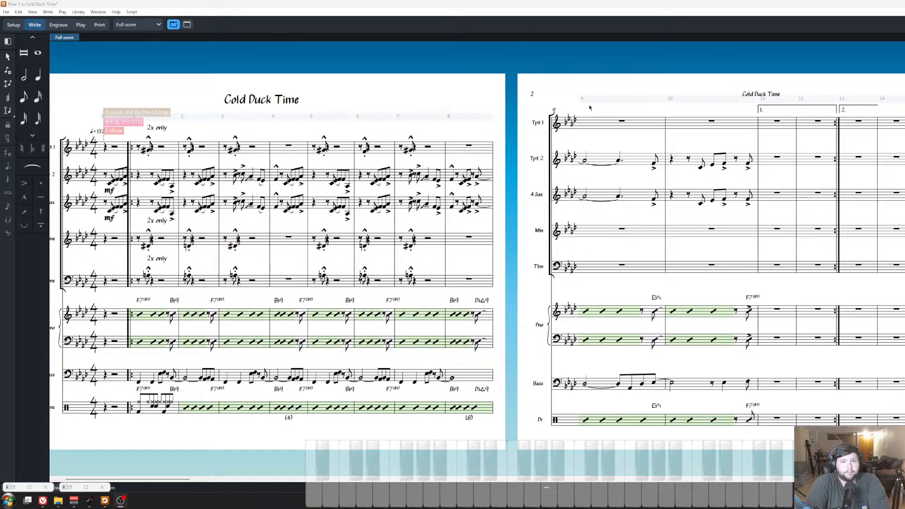
scroll(511, 141, right, 3)
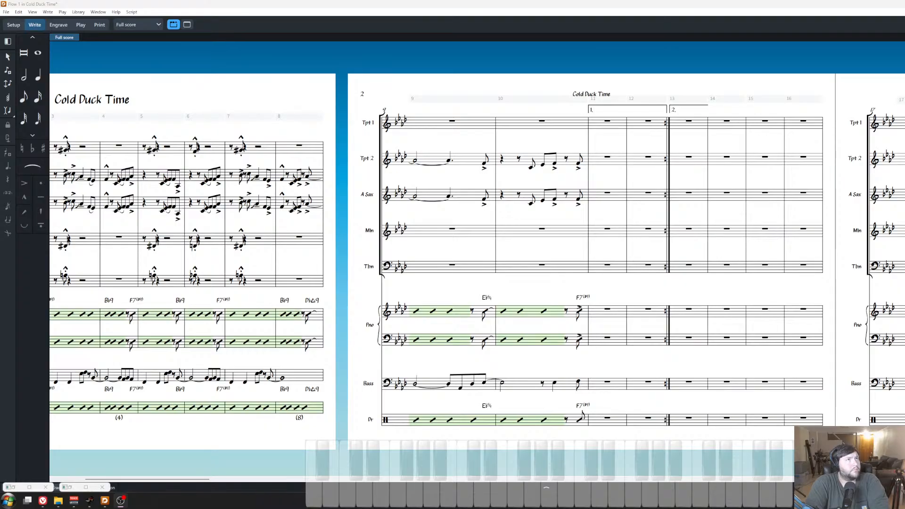
click(455, 85)
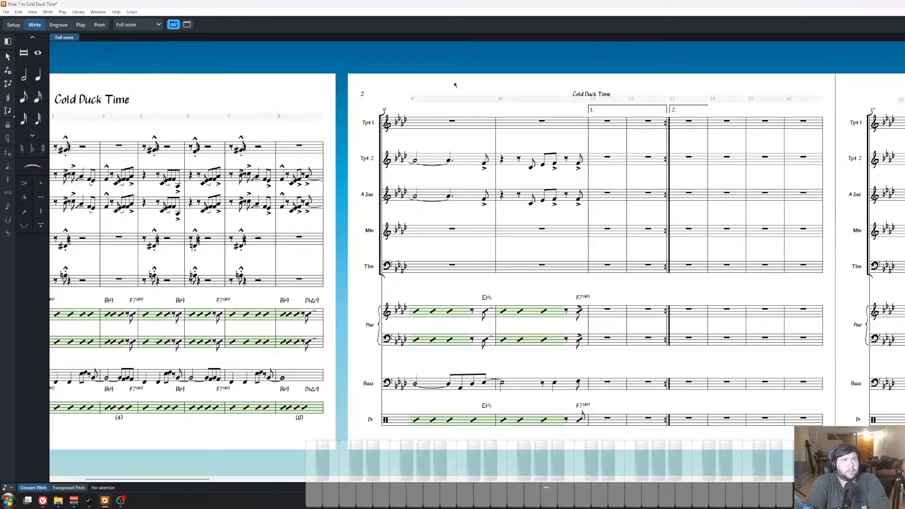
scroll(455, 88, right, 1)
scroll(450, 243, left, 2)
scroll(457, 247, left, 3)
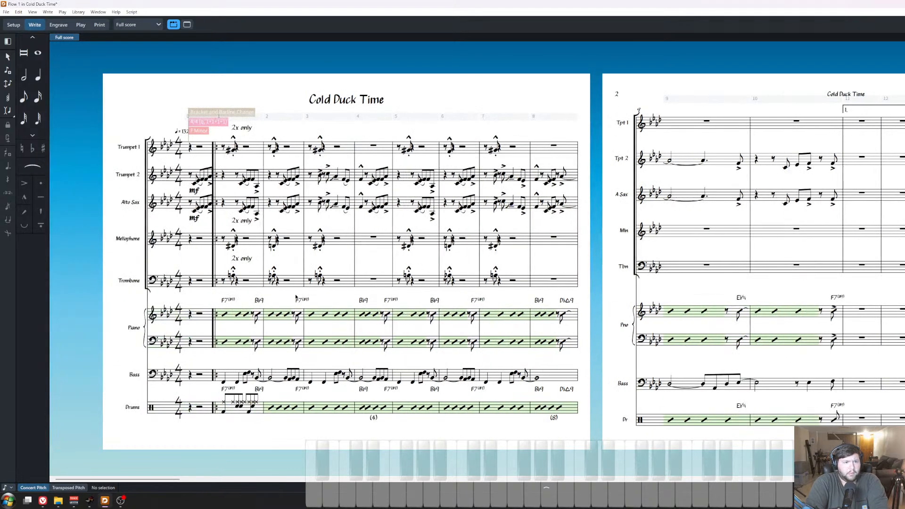
scroll(296, 298, up, 1)
scroll(249, 302, right, 2)
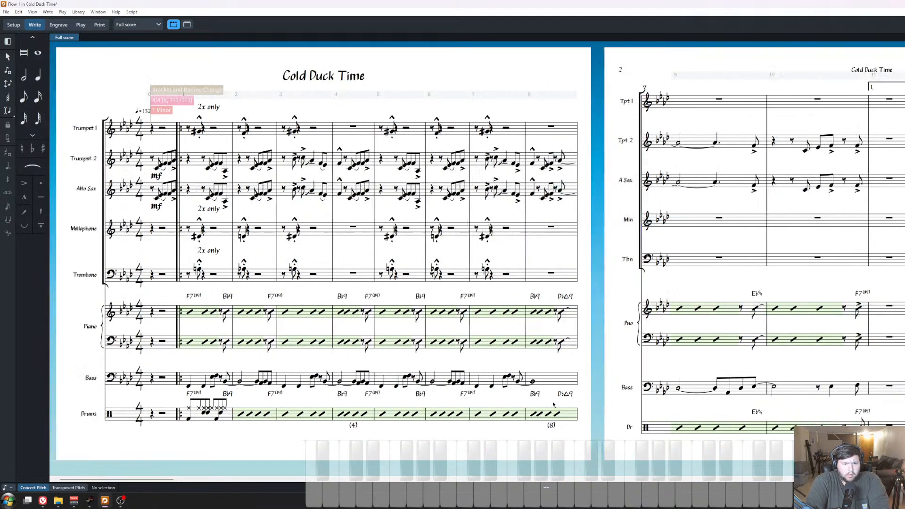
scroll(529, 440, left, 2)
Save the project with the repeat endings.
key(ctrl+s)
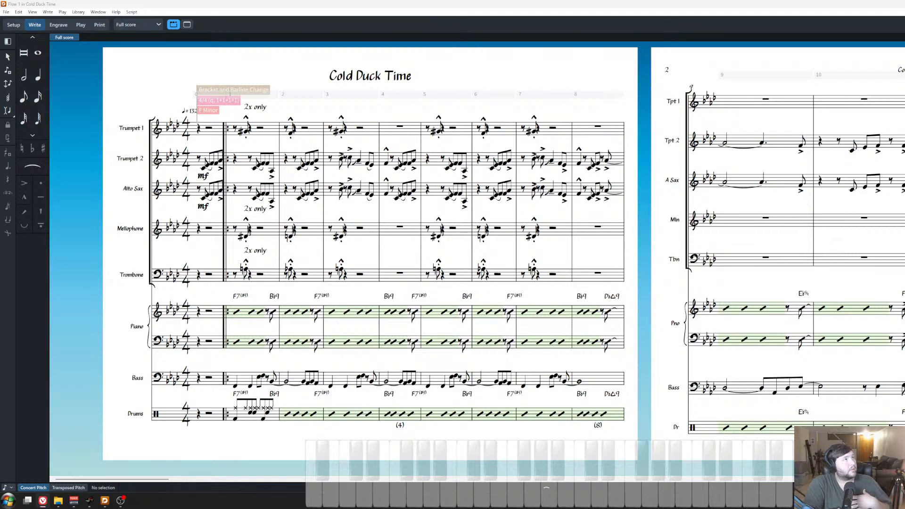
key(alt+Tab)
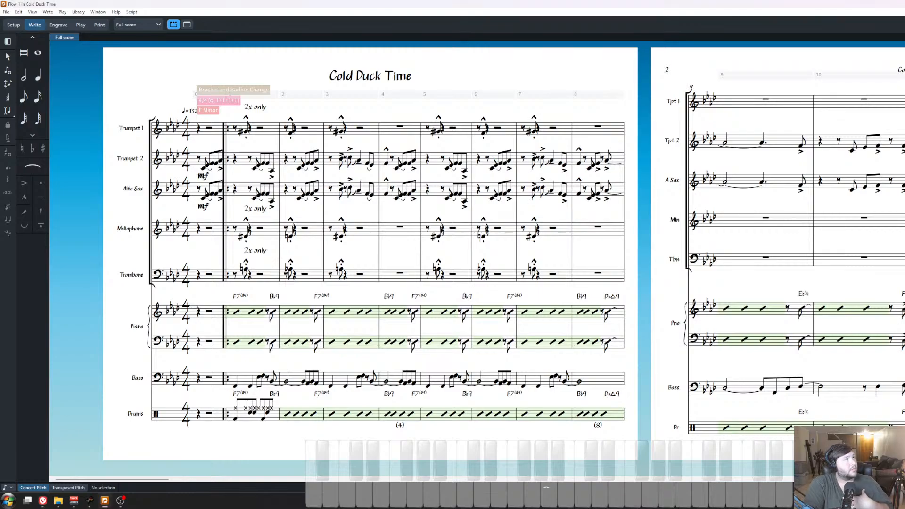
key(alt+Tab)
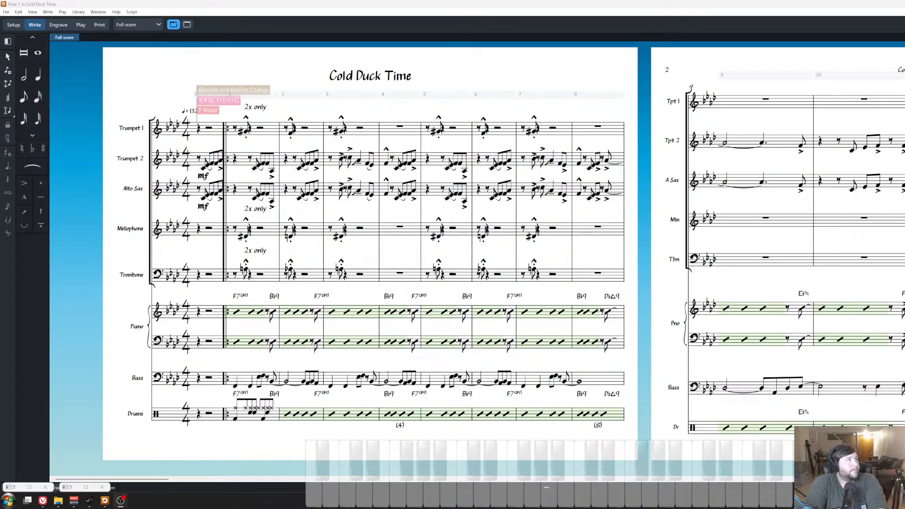
Review the horn and rhythm parts from the opening bars through the first and second endings.
scroll(281, 234, right, 10)
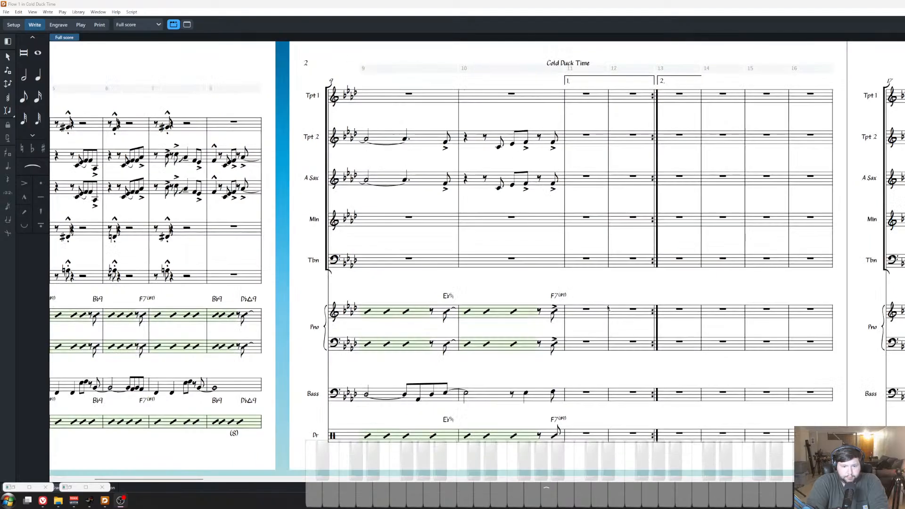
scroll(608, 308, down, 1)
click(607, 444)
scroll(607, 445, left, 5)
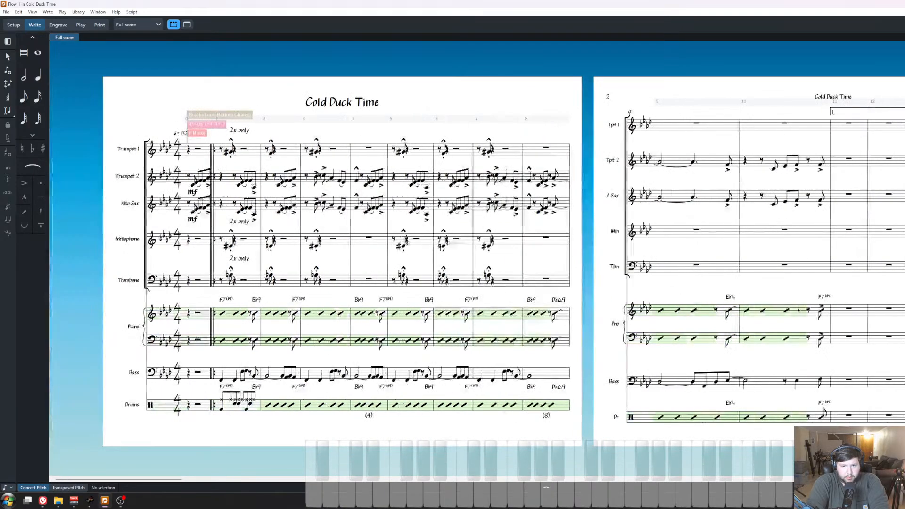
scroll(707, 274, right, 5)
scroll(676, 366, left, 3)
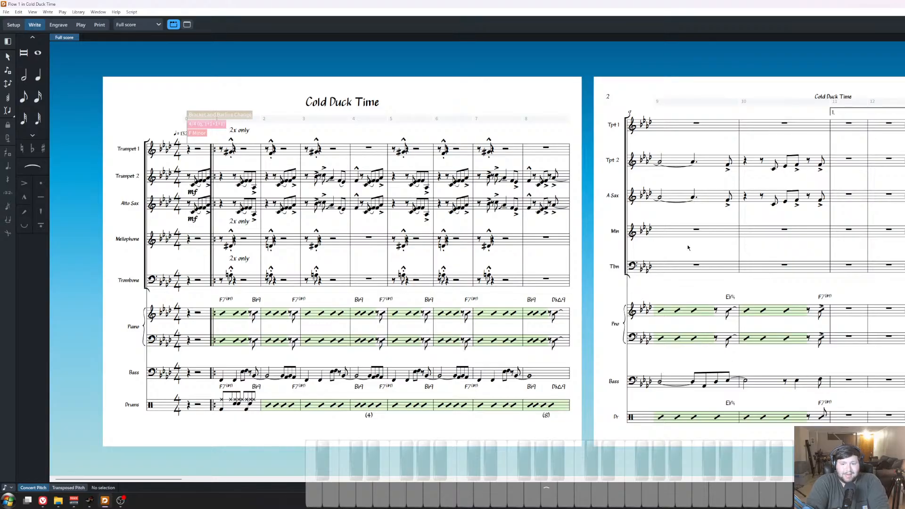
scroll(640, 294, right, 5)
scroll(726, 403, left, 5)
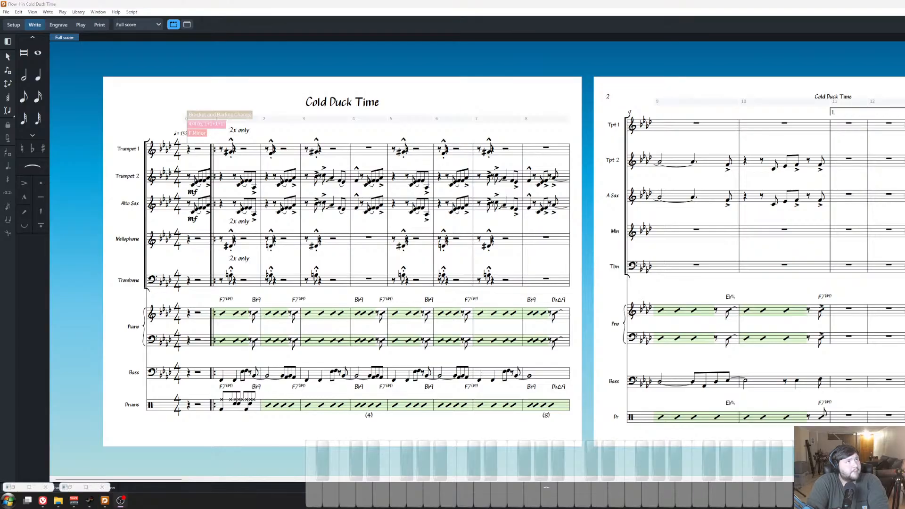
scroll(302, 300, up, 3)
scroll(302, 299, right, 2)
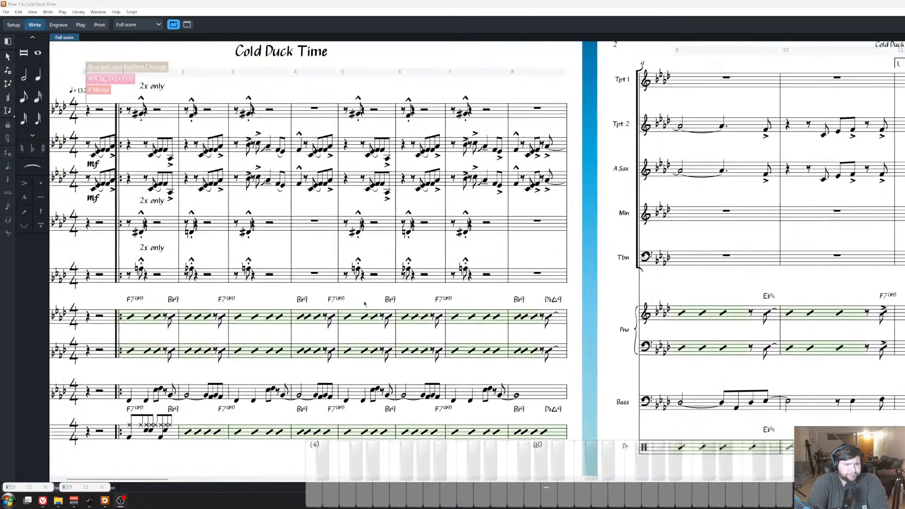
scroll(518, 264, left, 2)
scroll(510, 258, right, 4)
click(435, 201)
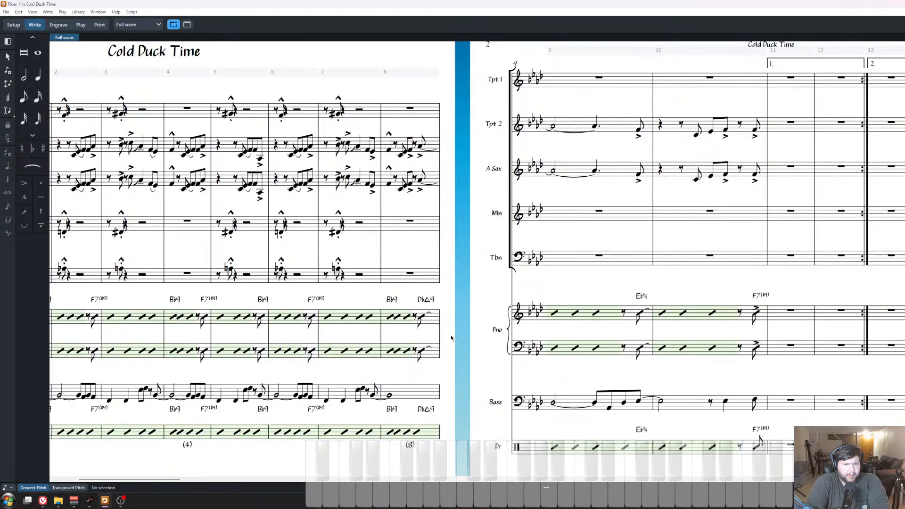
Examine Trumpet 1's rest in bar 8 against the piano slashes in bars 7–8 and the unison horn line continuing through bar 10.
click(410, 108)
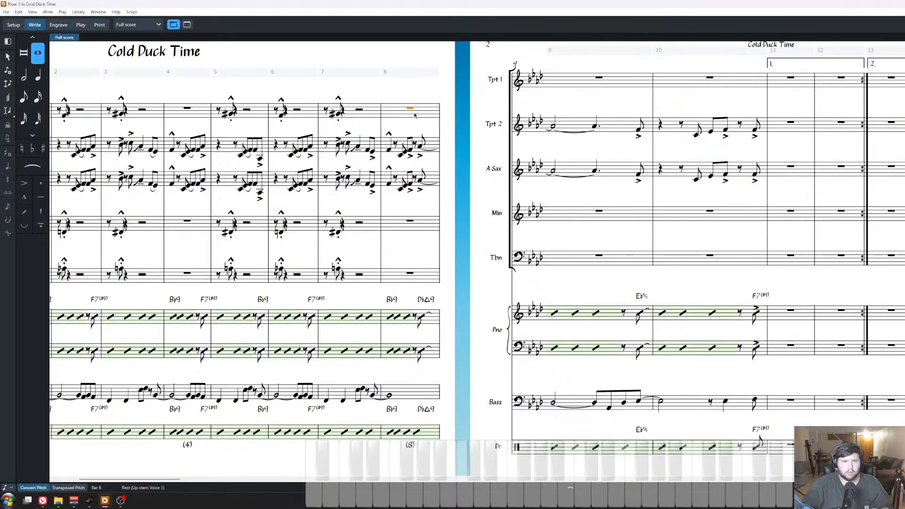
click(391, 319)
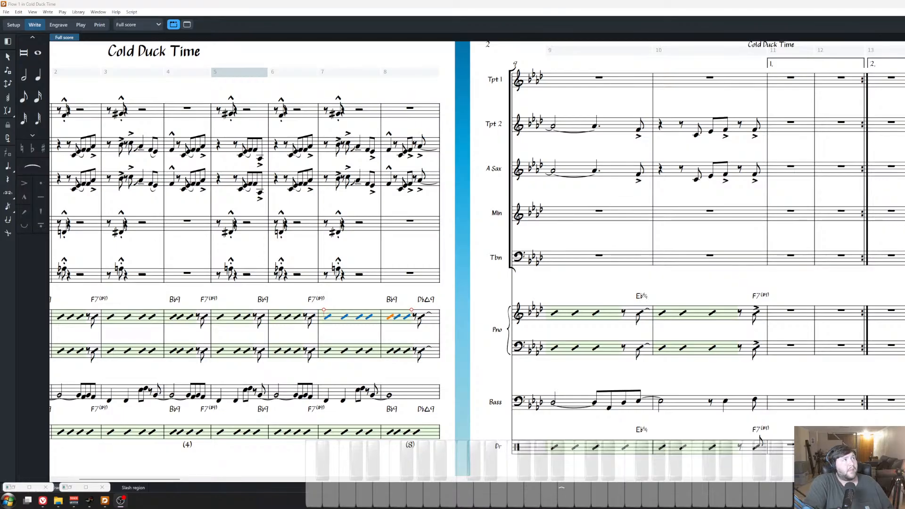
click(451, 312)
scroll(583, 295, down, 3)
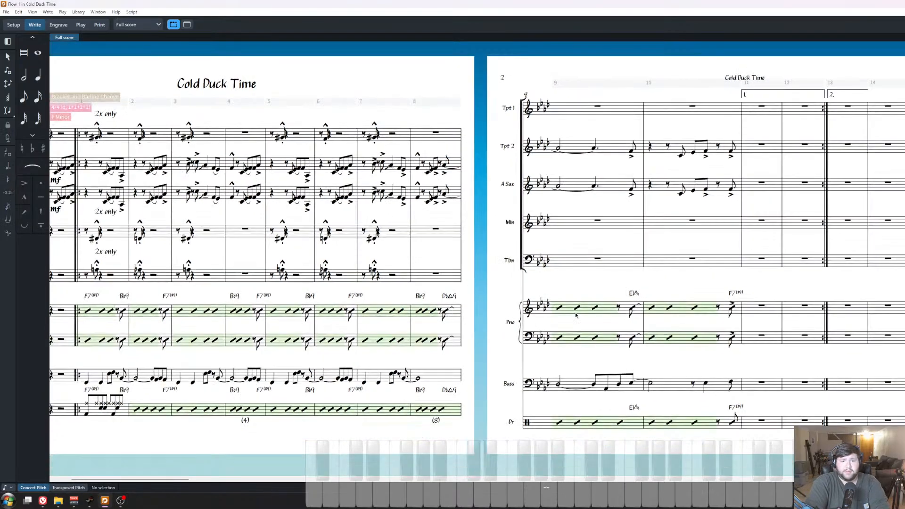
scroll(368, 434, left, 3)
scroll(360, 433, right, 4)
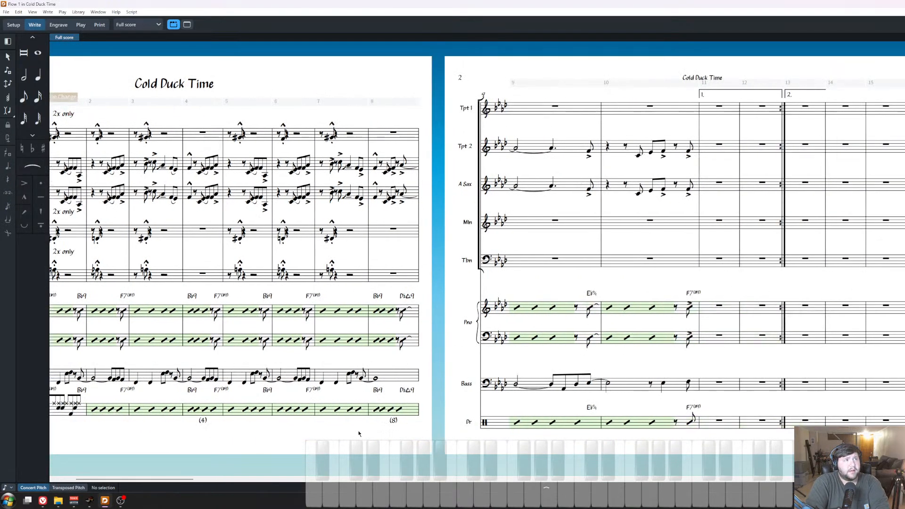
scroll(425, 444, right, 2)
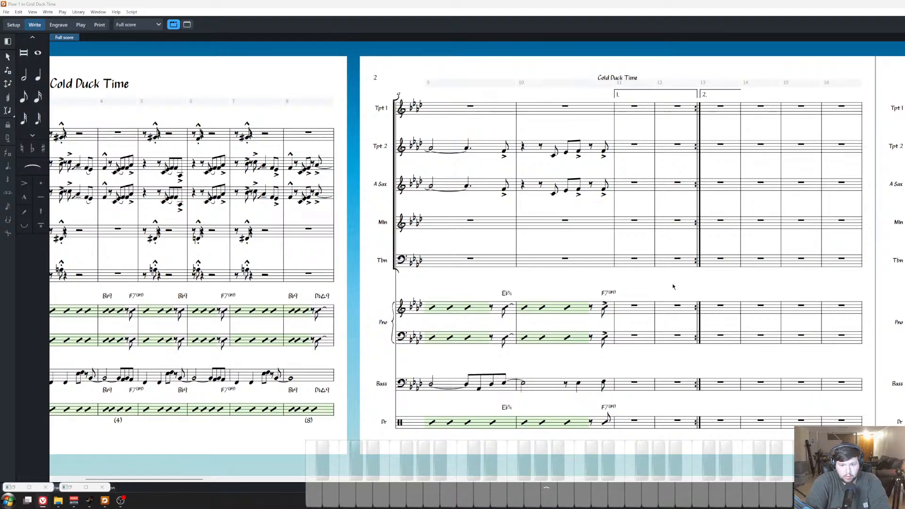
scroll(461, 246, left, 2)
click(394, 134)
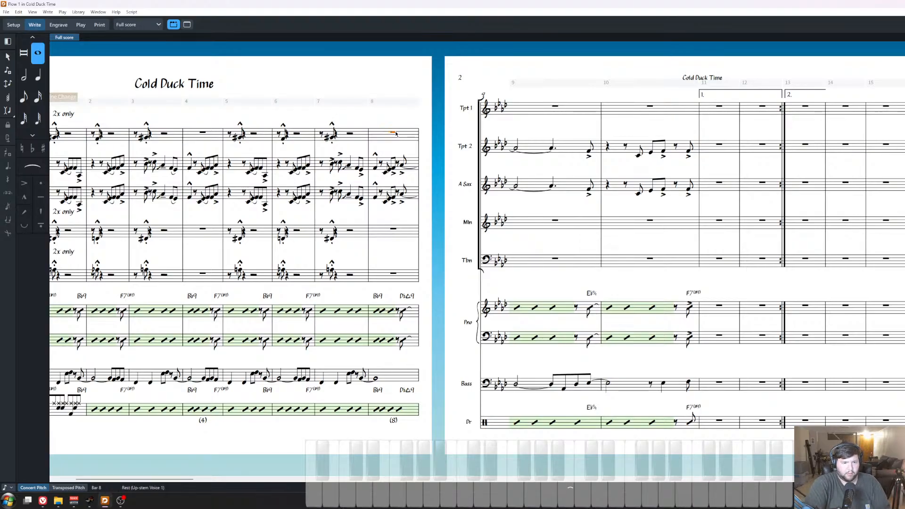
click(377, 311)
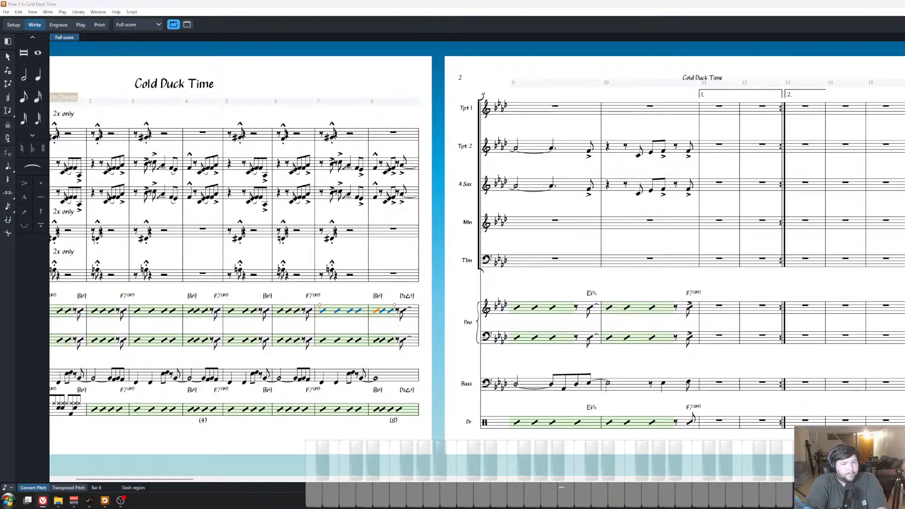
click(394, 144)
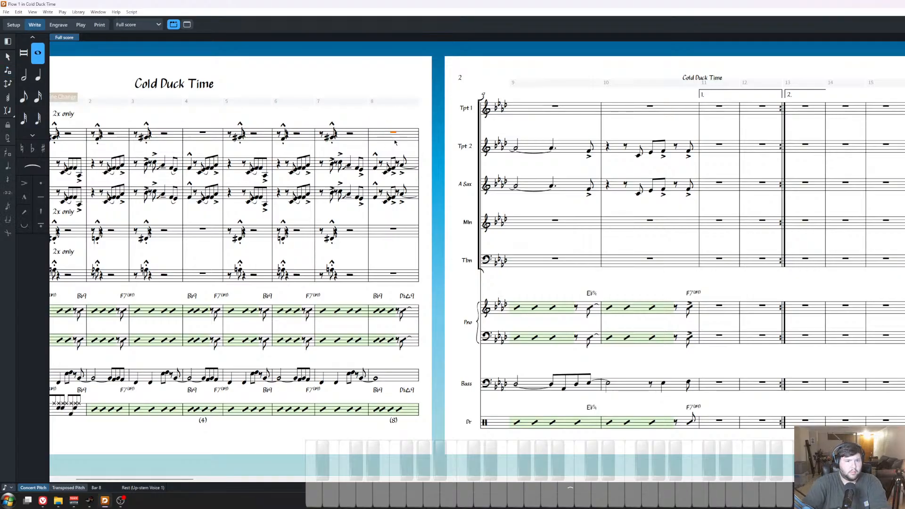
Duplicate Trumpet 2's line from the last note of bar 8 through bar 10 onto the Trumpet 1 staff.
click(402, 165)
shift+click(689, 152)
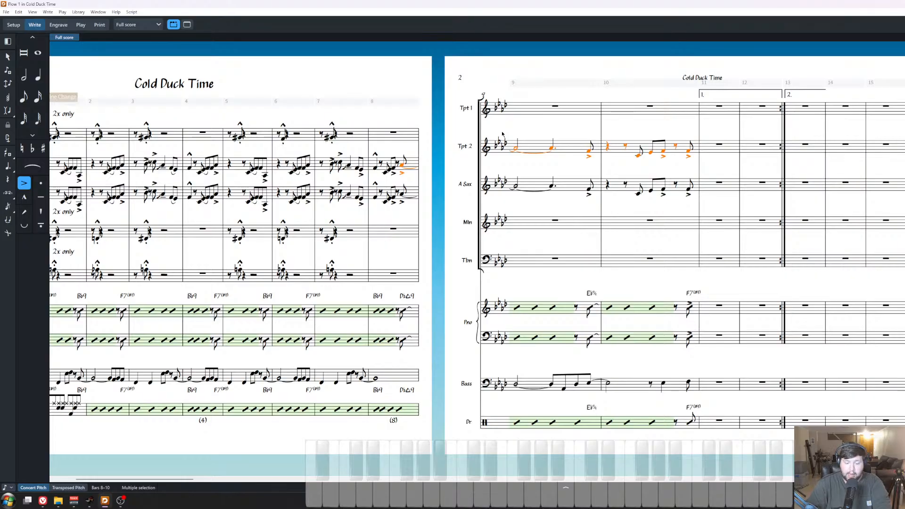
key(shift+n)
key(Up)
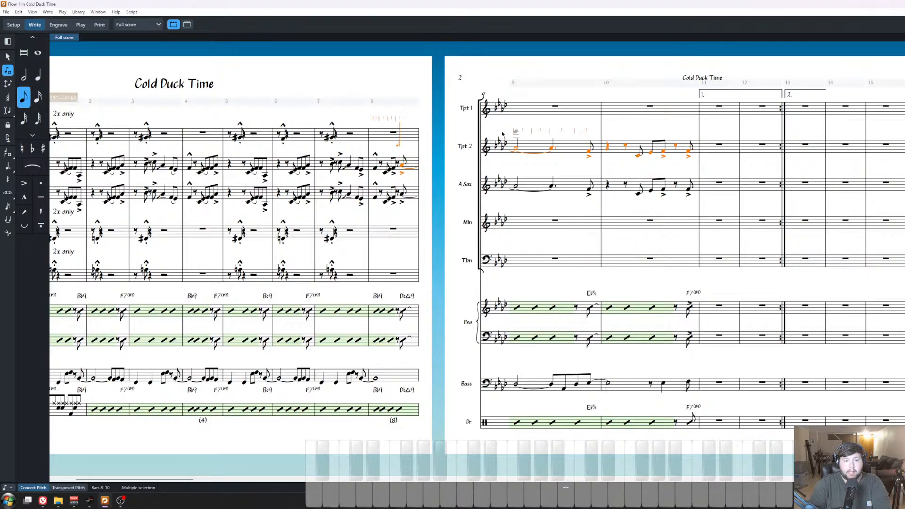
key(alt+n)
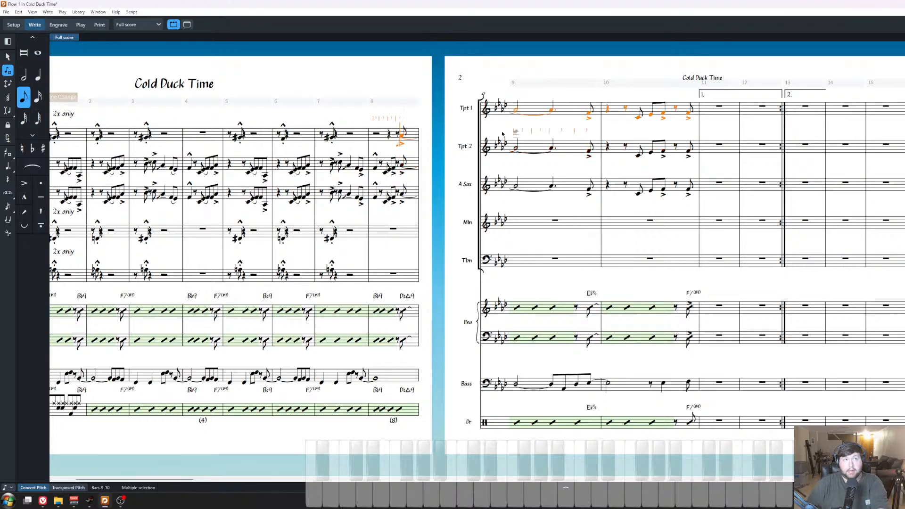
key(Escape)
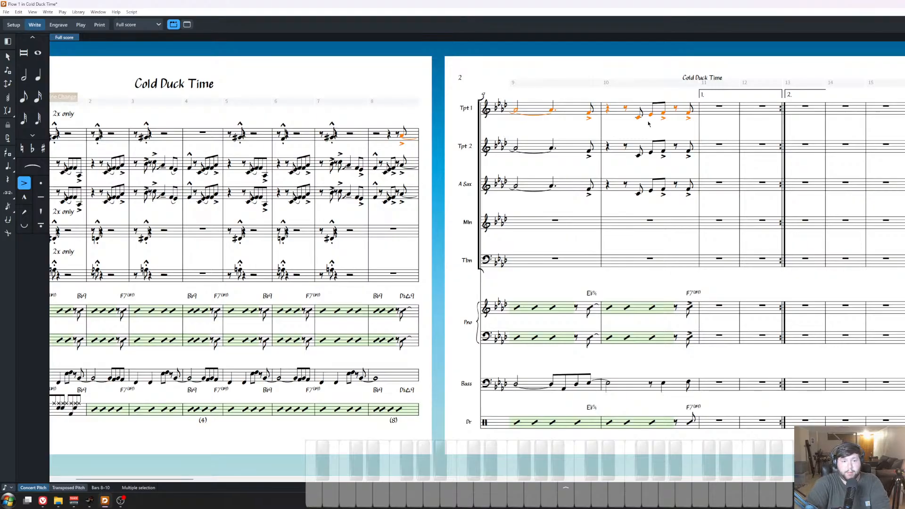
Harmonize Trumpet 1 by raising the tied note across bars 8–9 to C5, the last note of bar 9, and bar 10 an octave.
click(405, 138)
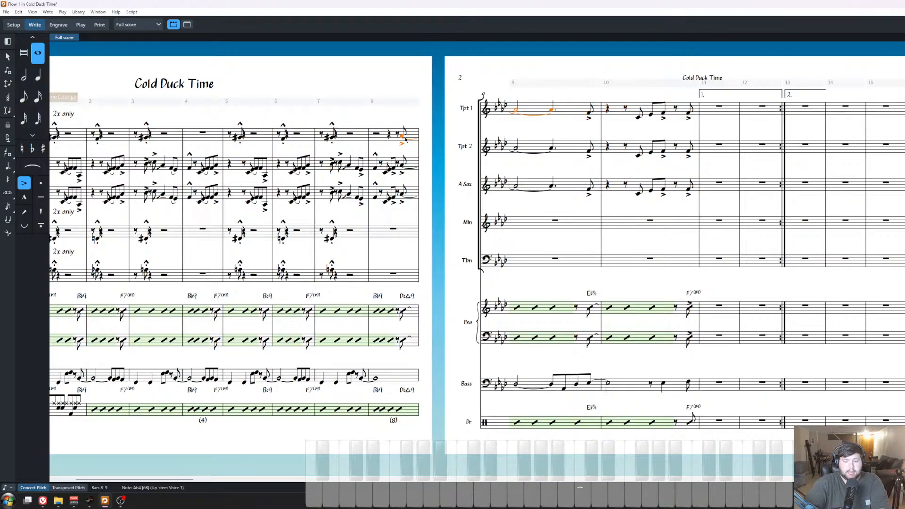
key(f)
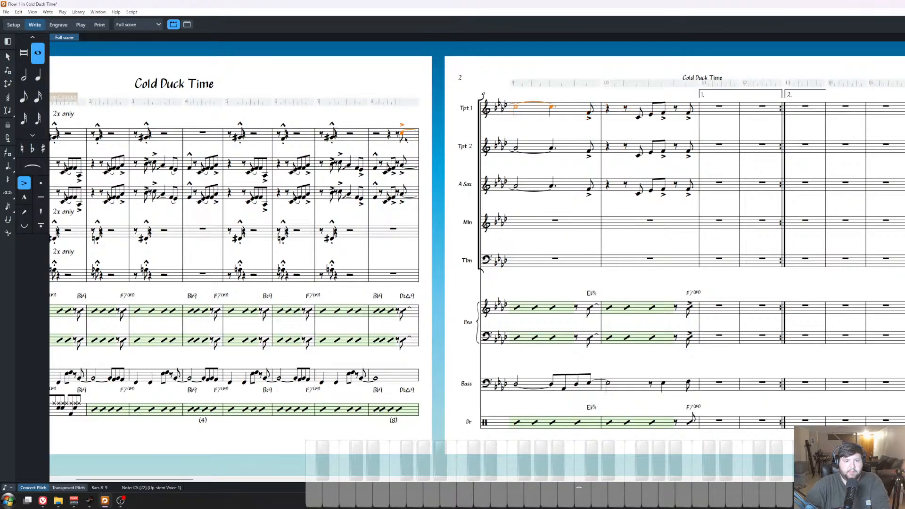
click(589, 113)
key(f)
click(647, 108)
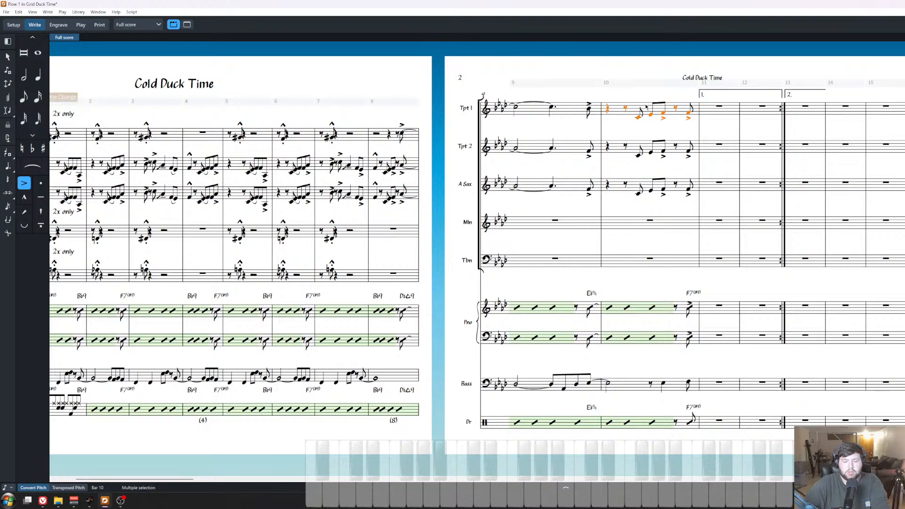
key(f)
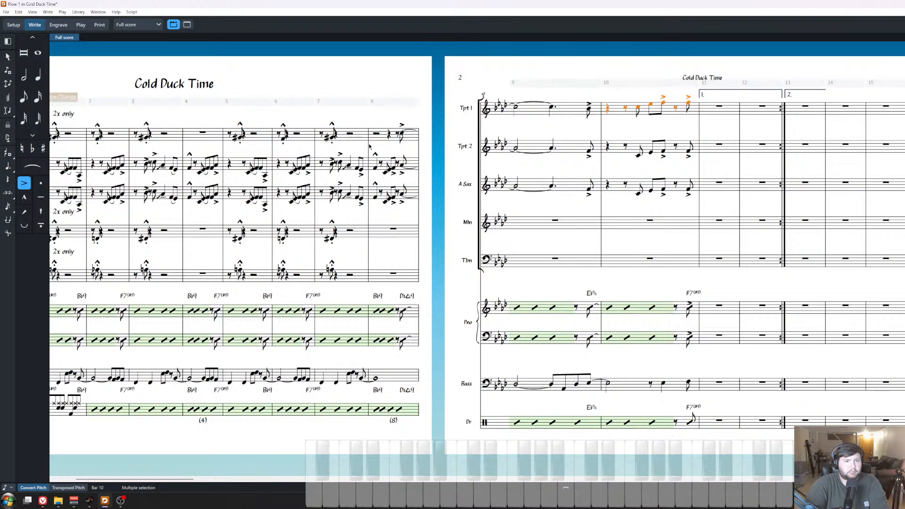
Copy Trumpet 1's harmony line from bars 8–10 into the Mellophone and Trombone staves, starting at bar 8.
click(411, 136)
shift+click(696, 113)
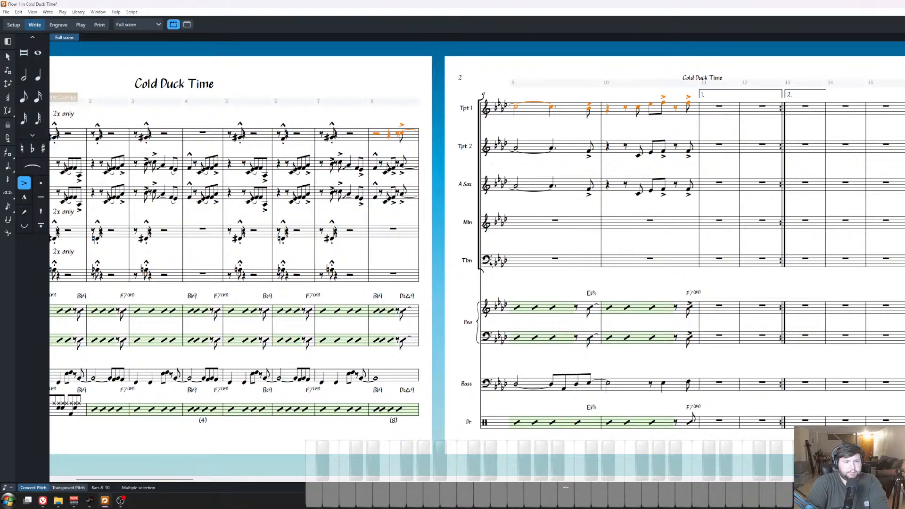
click(393, 230)
key(ctrl+v)
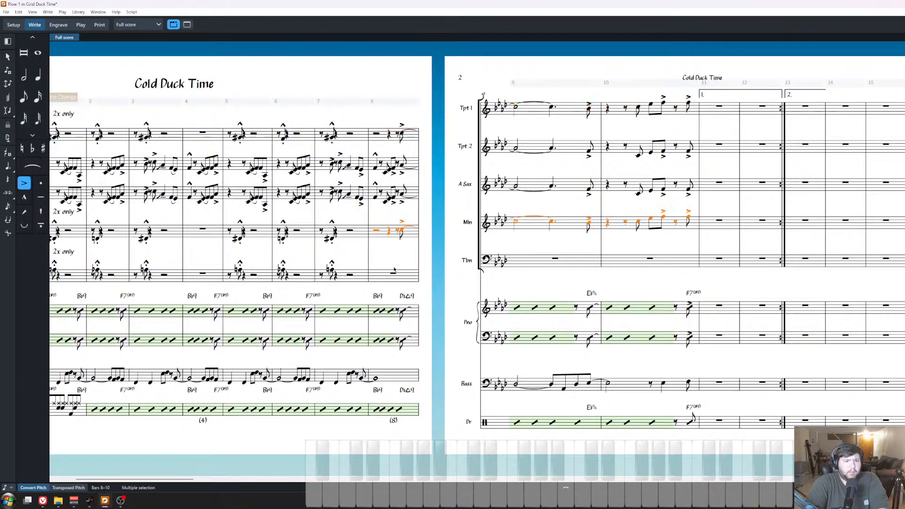
click(394, 274)
key(ctrl+v)
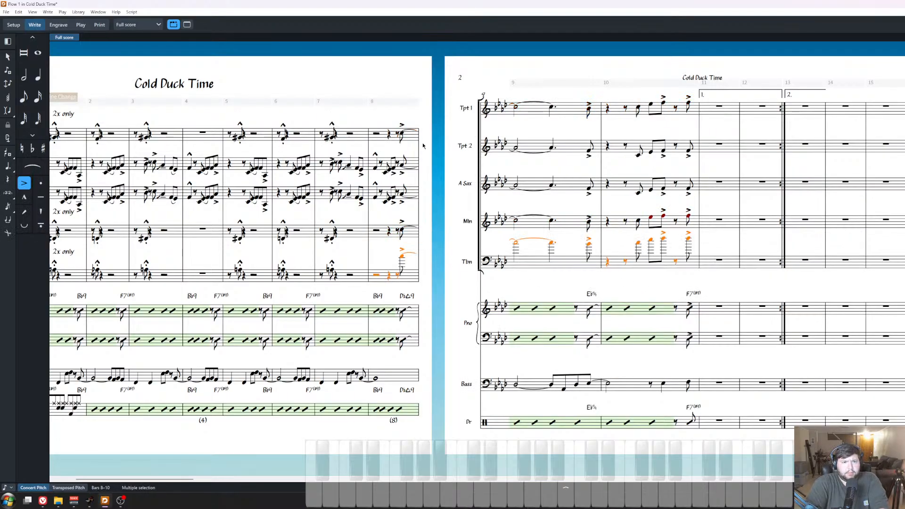
key(Escape)
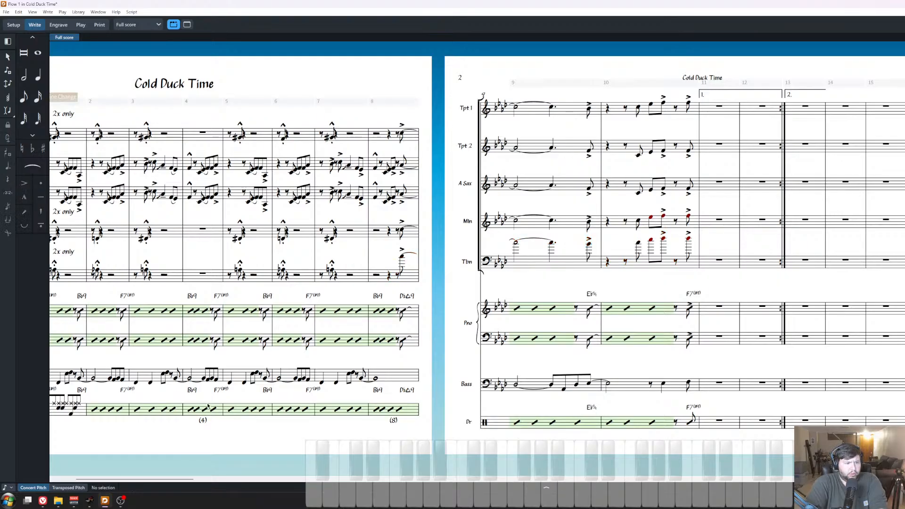
Lower the tied note across bars 8–9 to F4 in the Mellophone and to E♭4 in the Trombone.
scroll(401, 225, up, 2)
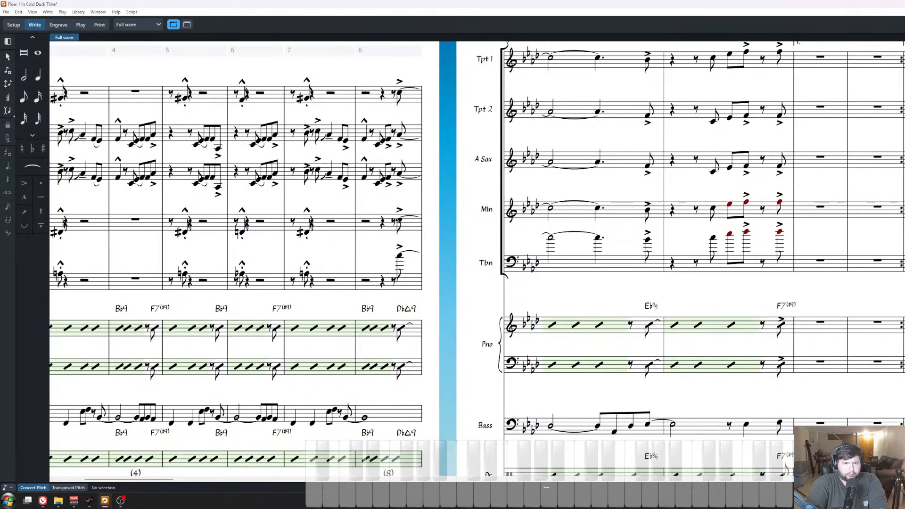
click(402, 224)
key(alt+Down)
key(Down)
key(alt+Down)
key(alt+Down)
key(alt+Down)
key(alt+Down)
key(alt+Down)
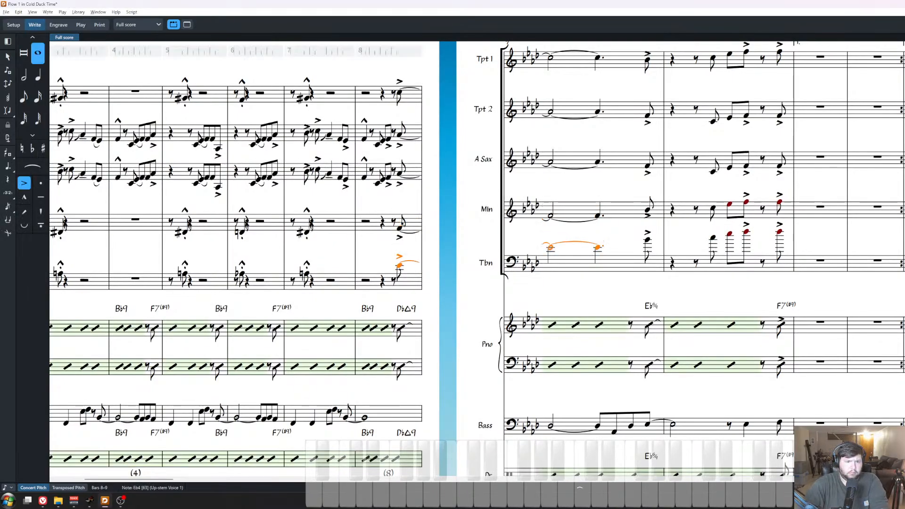
Complete bar 8 of the bass with a half note, a dotted quarter and an eighth-note D♭2 tied into bar 9.
shift+click(398, 100)
scroll(386, 351, down, 2)
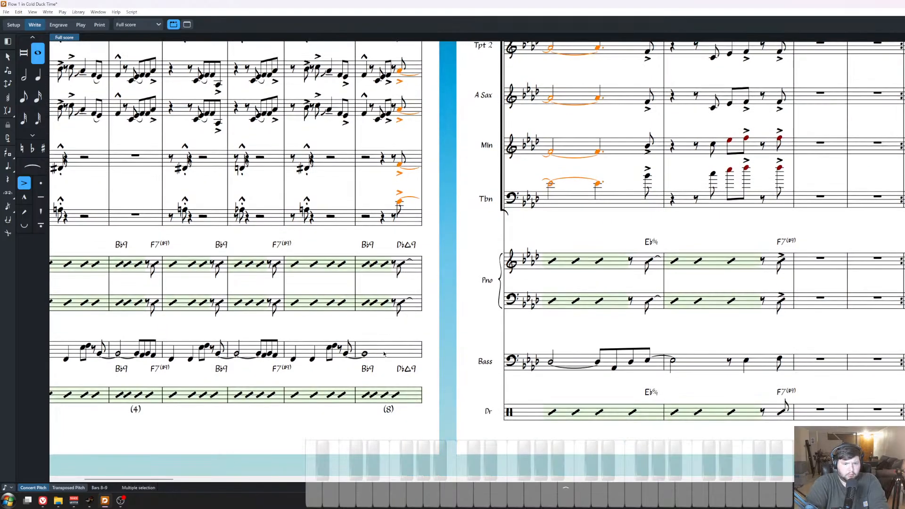
click(551, 362)
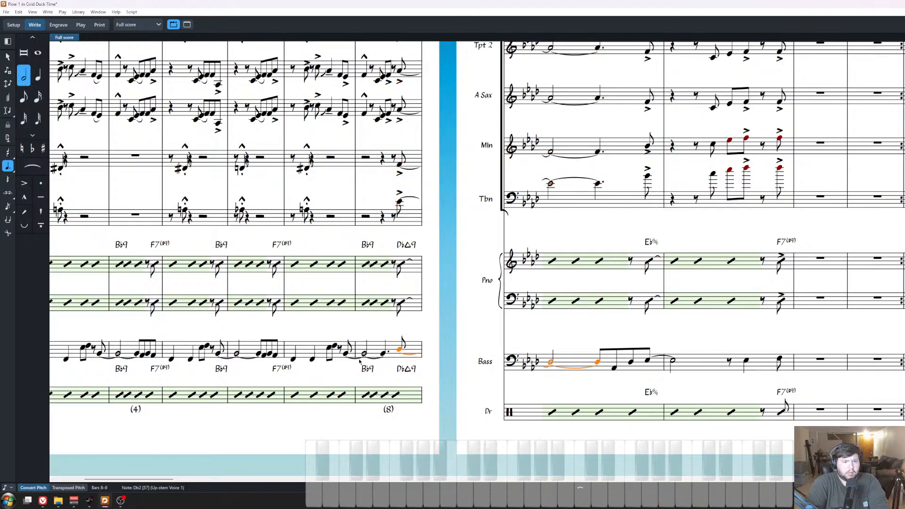
Play back the score from bar 7 into bar 9 to check the new horn voicing and bass anticipation.
click(338, 351)
key(ctrl+minus)
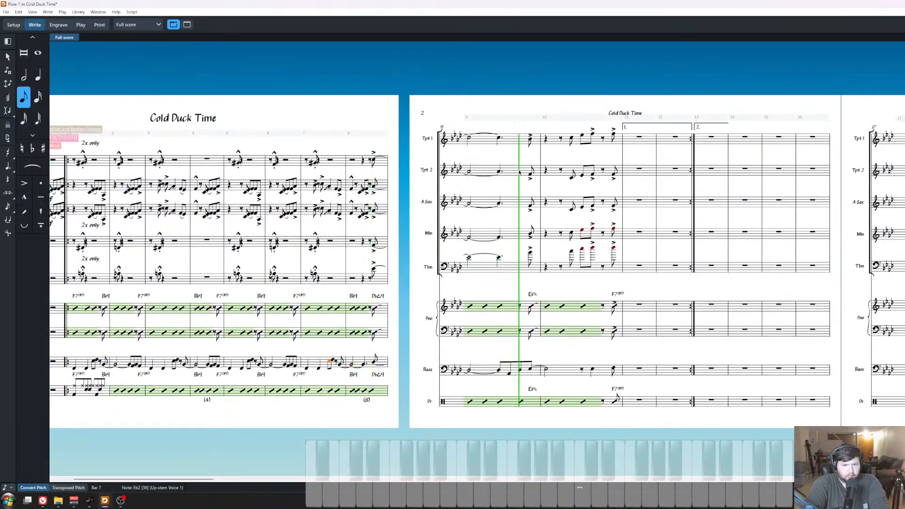
key(ctrl+equal)
key(ctrl+equal)
key(Escape)
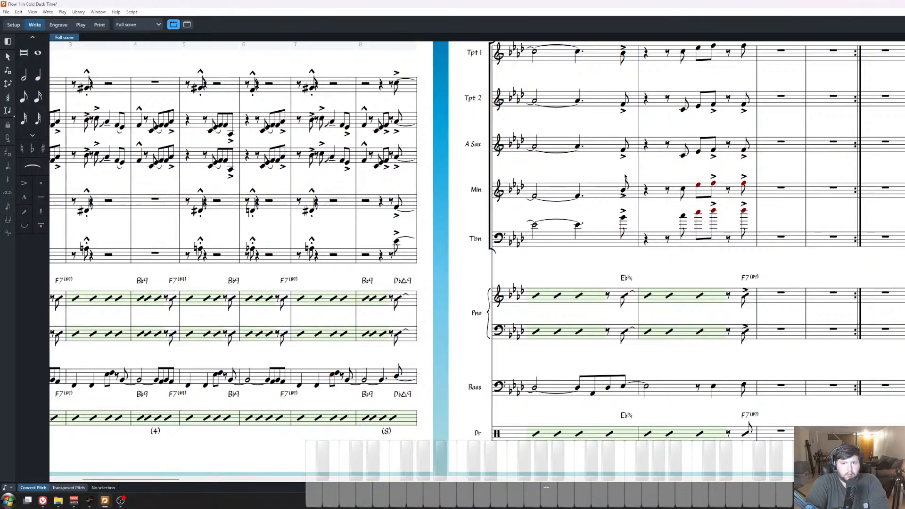
Lower the Mellophone's last note in bar 9 to F4.
click(624, 193)
key(bracketleft)
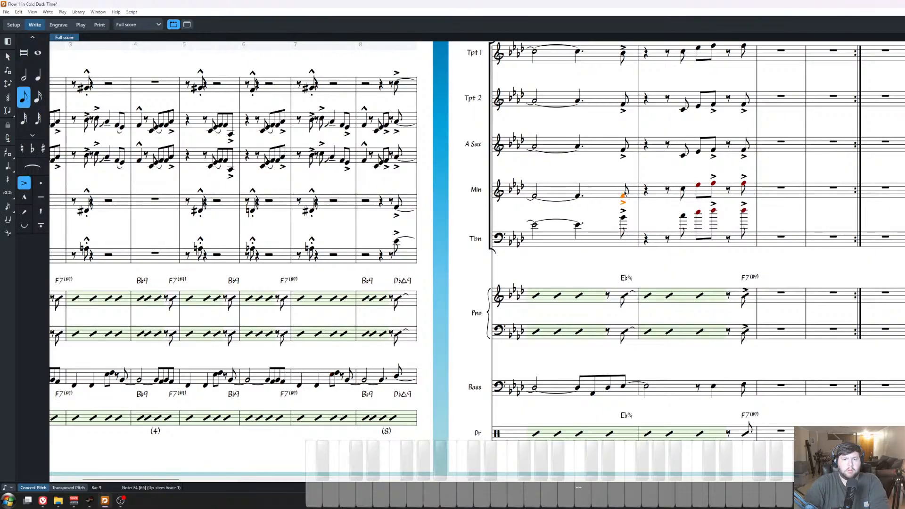
key(alt+f)
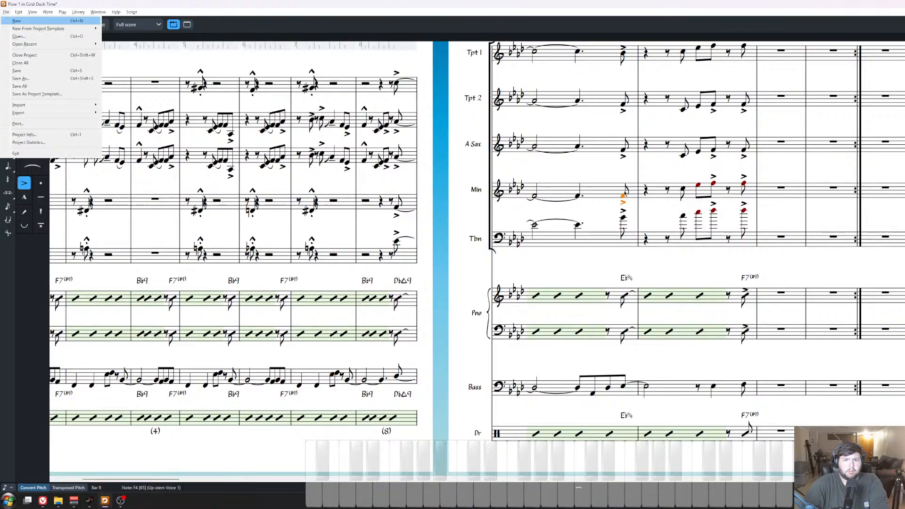
key(Escape)
key(Escape)
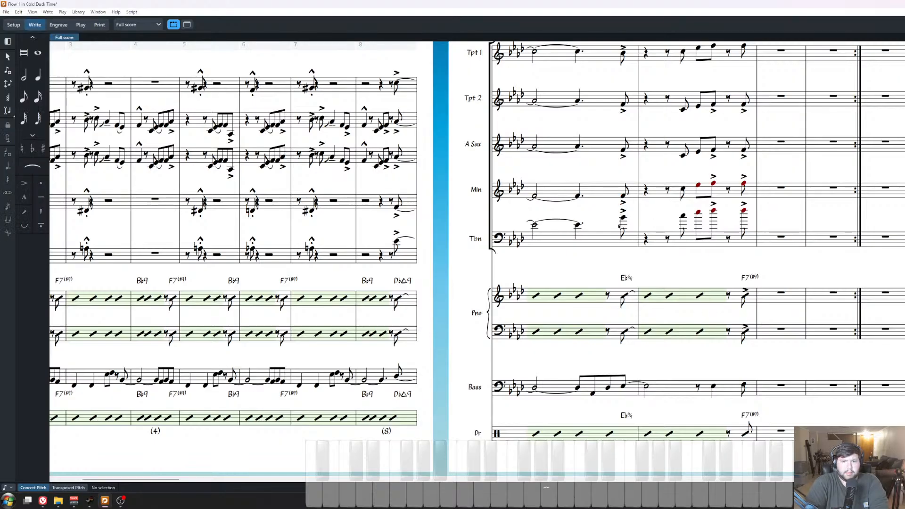
Raise the Mellophone's last note in bar 9 to G4 and lower the Trombone's last note there to C4.
click(621, 197)
key(alt+Up)
key(Down)
key(alt+Down)
key(alt+Down)
key(alt+Down)
key(alt+Down)
key(alt+Down)
key(alt+Down)
key(alt+Down)
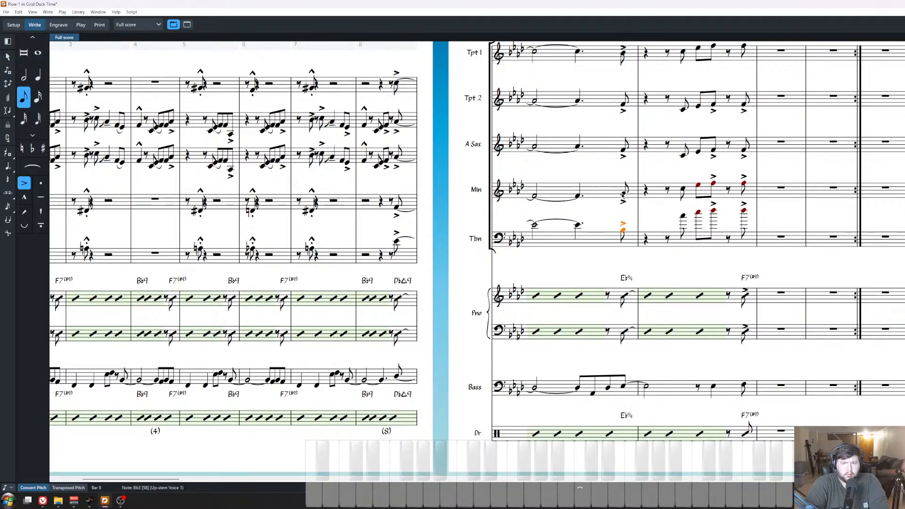
key(alt+Up)
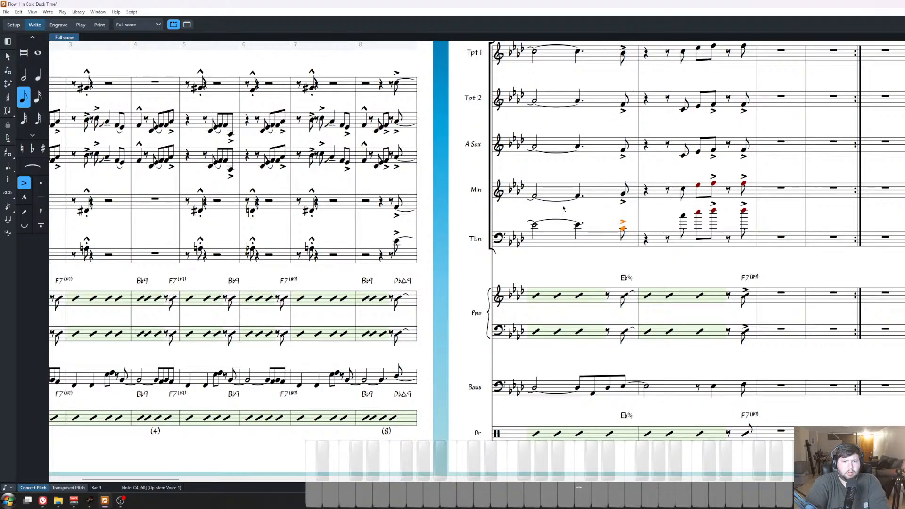
Audition the last chord of bar 9 across all five horns, first alone and then together with the bass note.
scroll(626, 76, up, 1)
shift+click(623, 74)
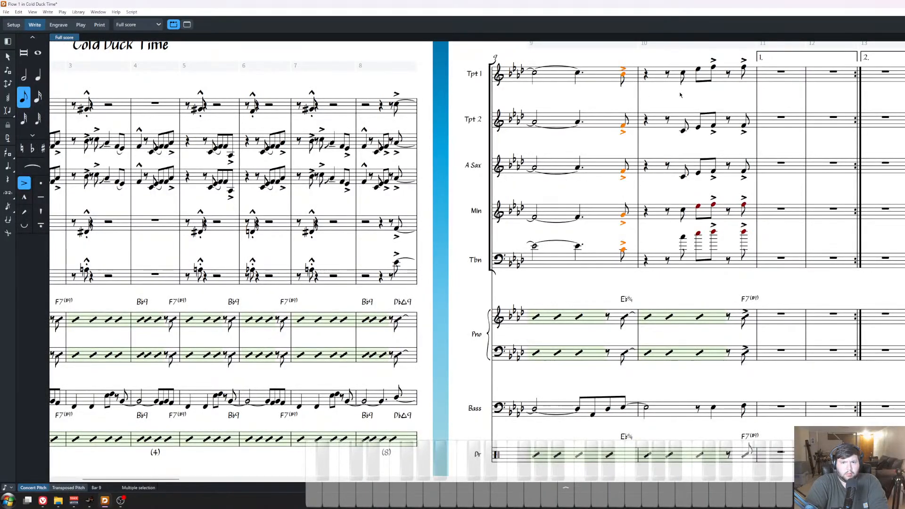
key(Escape)
click(625, 409)
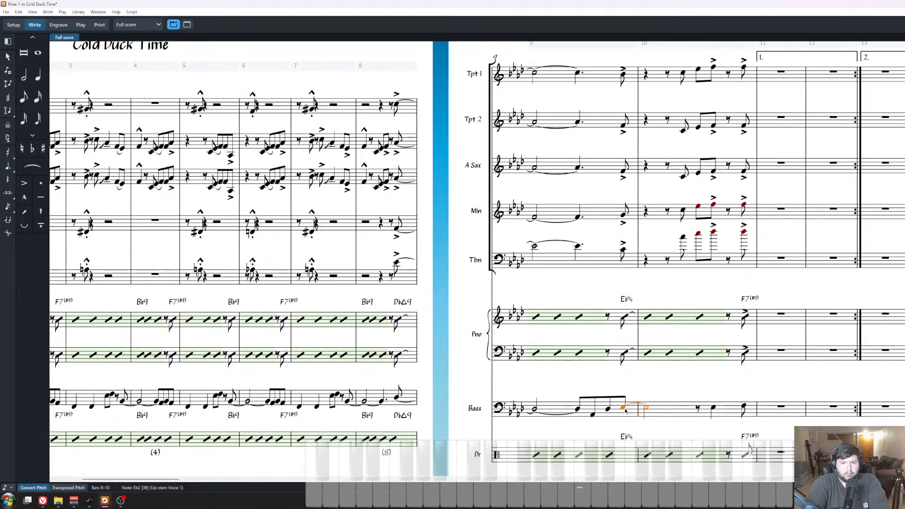
shift+click(623, 75)
key(Escape)
scroll(547, 137, right, 5)
click(444, 74)
scroll(443, 134, up, 1)
key(Escape)
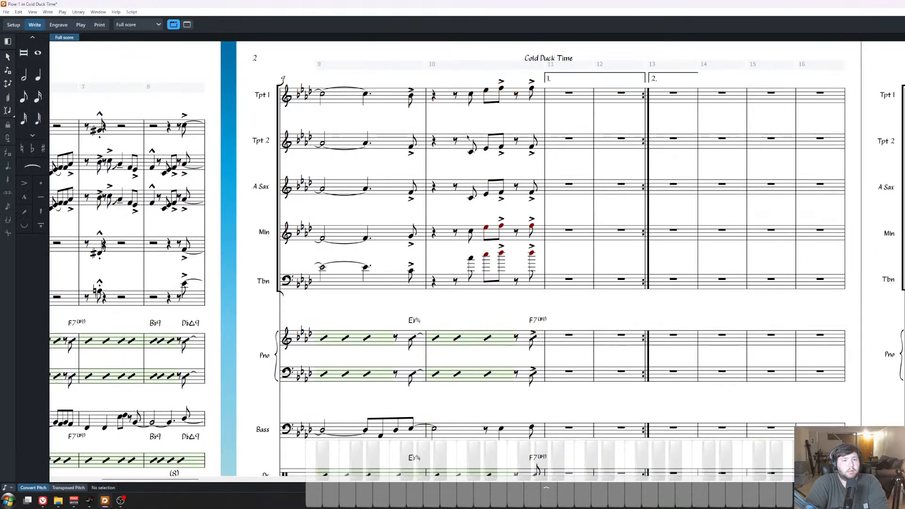
Transpose the Mellophone and Trombone lines in bar 10 down an octave.
drag(464, 214, 544, 302)
key(ctrl+alt+Down)
key(Escape)
Review the horn parts in transposed pitch, return the score to concert pitch, and look over both pages.
click(59, 488)
scroll(427, 315, left, 4)
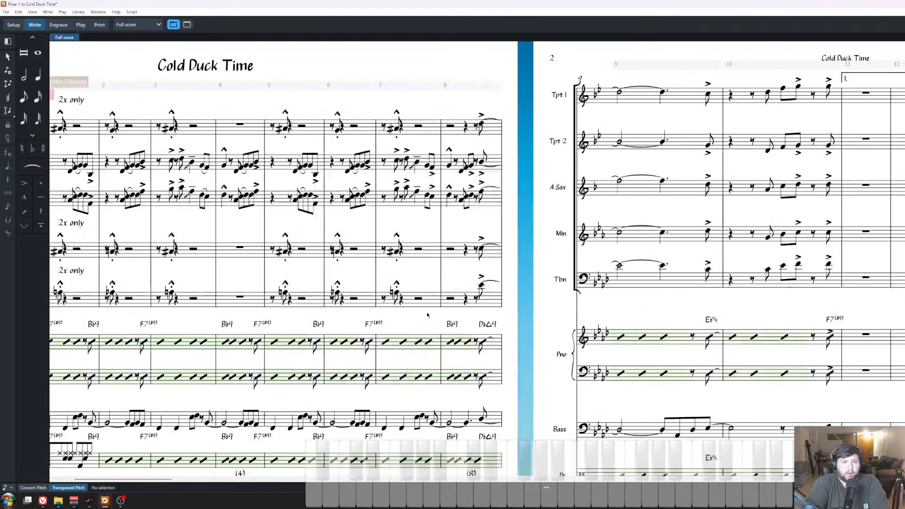
scroll(427, 315, right, 3)
scroll(427, 314, right, 3)
scroll(426, 312, left, 5)
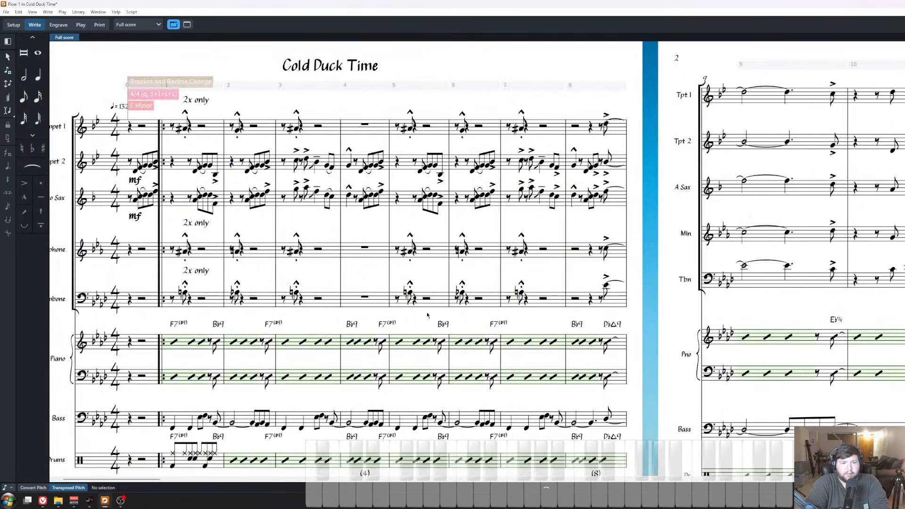
click(29, 488)
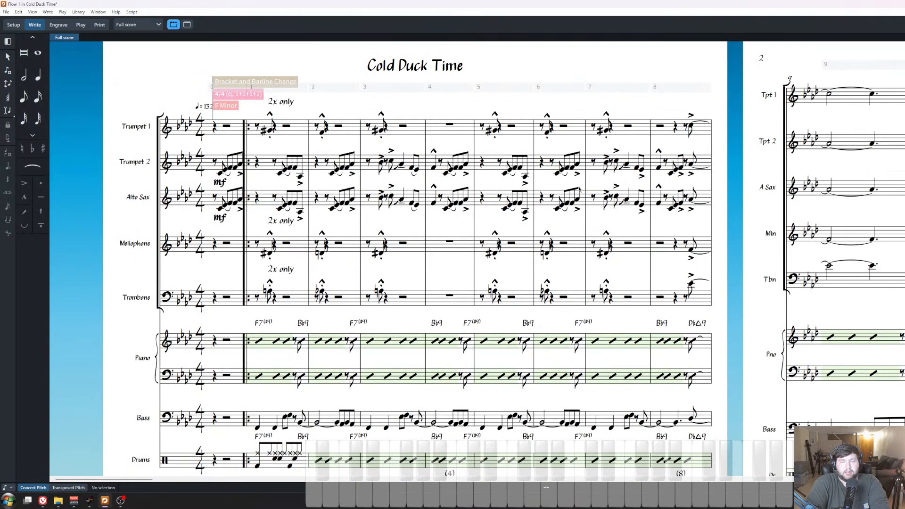
scroll(751, 243, right, 3)
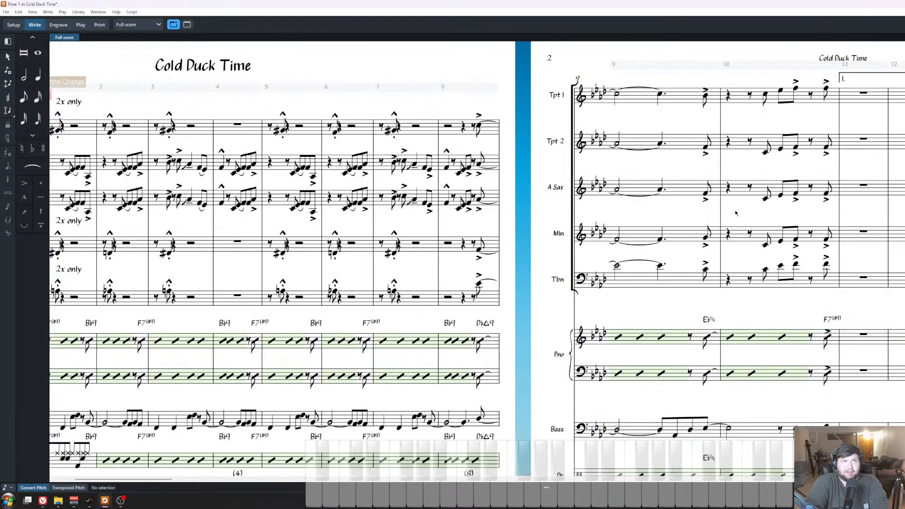
scroll(684, 218, right, 3)
scroll(589, 201, down, 2)
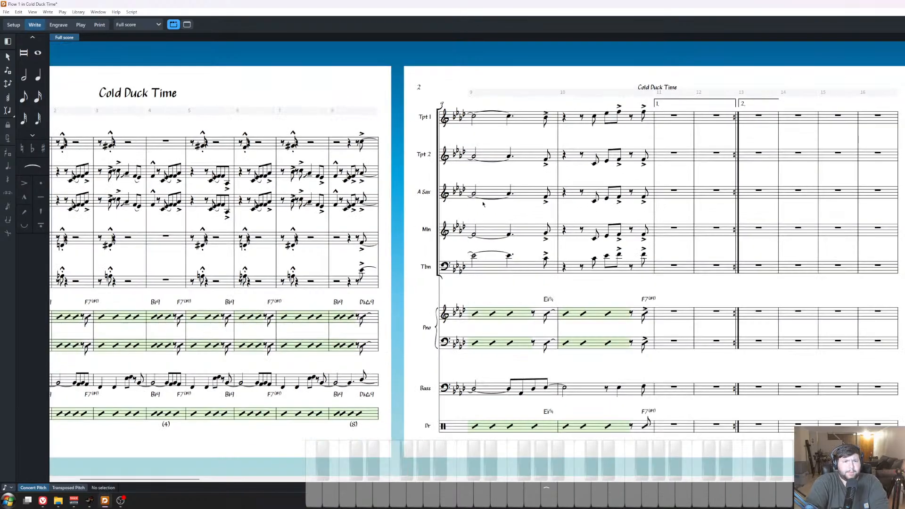
drag(508, 204, 725, 207)
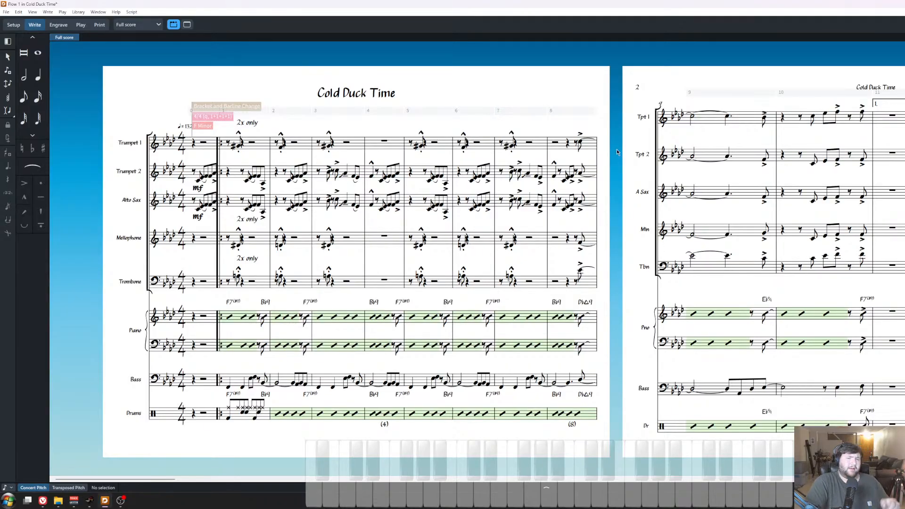
scroll(617, 149, right, 3)
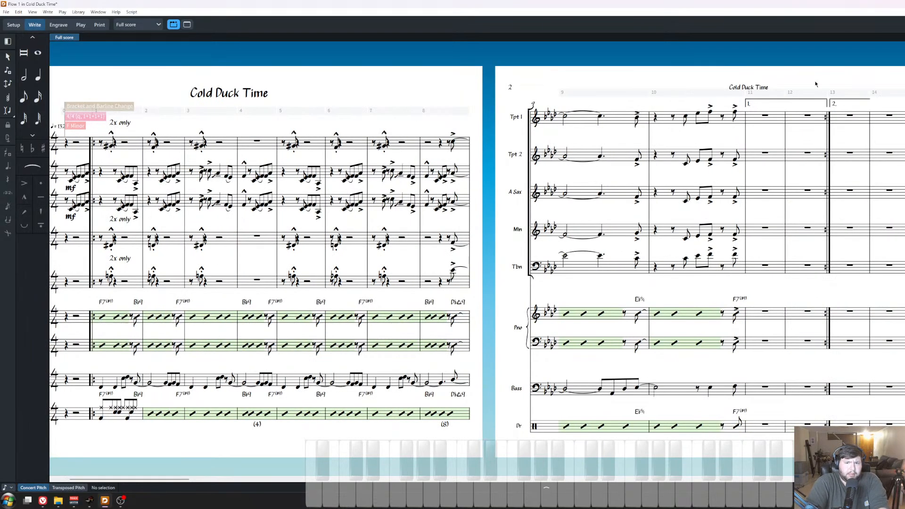
scroll(521, 185, left, 3)
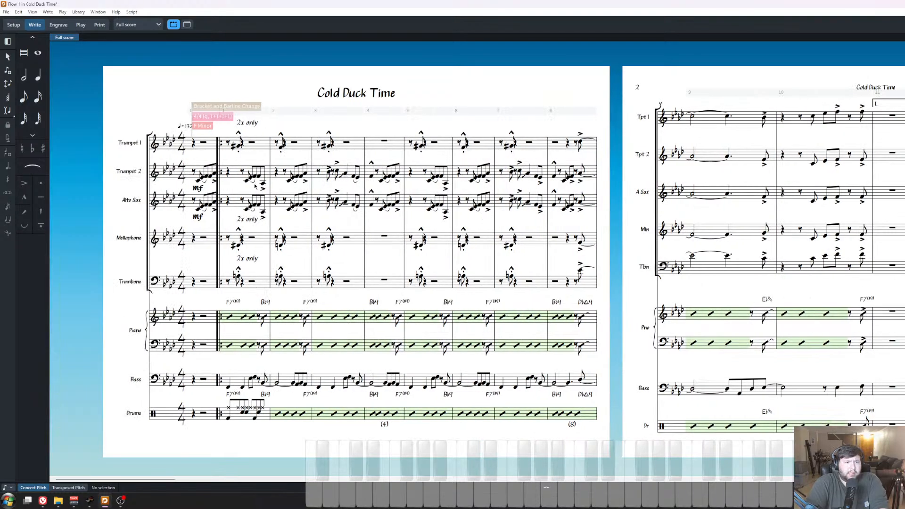
scroll(631, 214, right, 2)
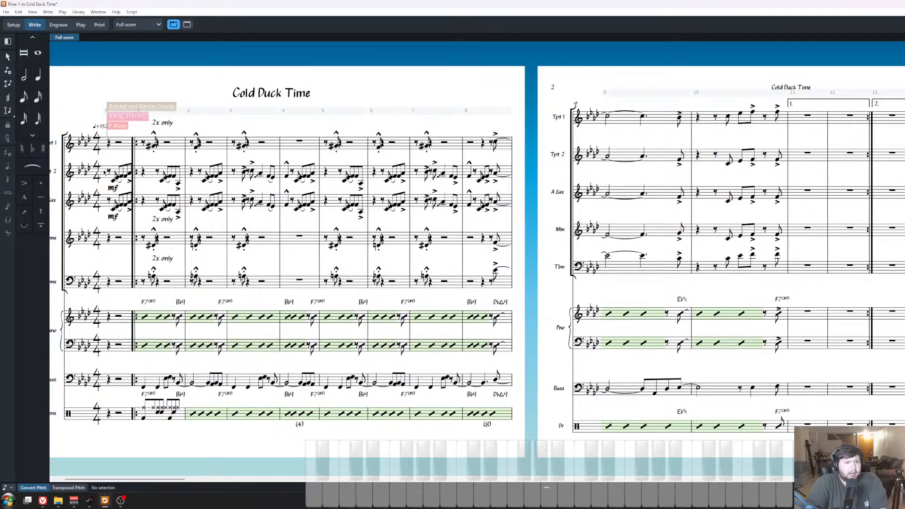
Copy the Trumpet 2 and Alto Sax pickup figure with its mf dynamics from bar 0 to the end of bar 12.
drag(104, 173, 133, 211)
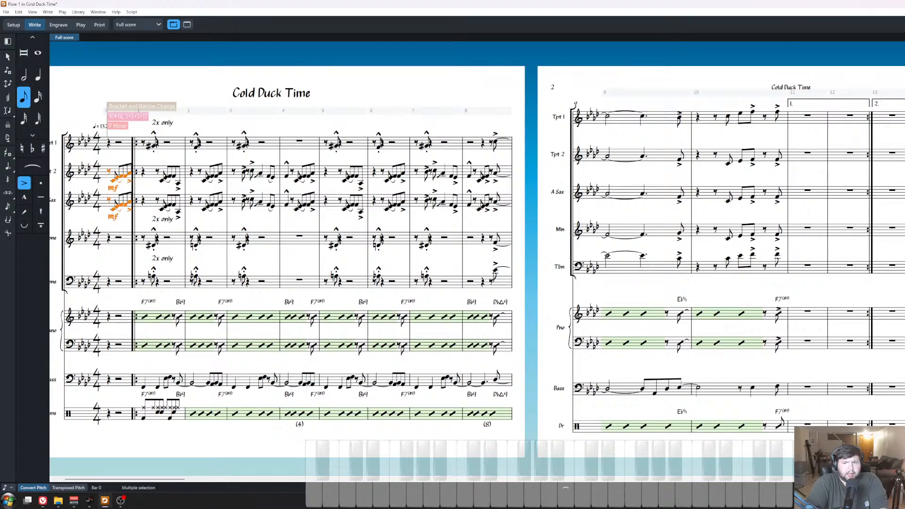
click(850, 157)
key(shift+n)
key(Right)
key(Right)
key(Right)
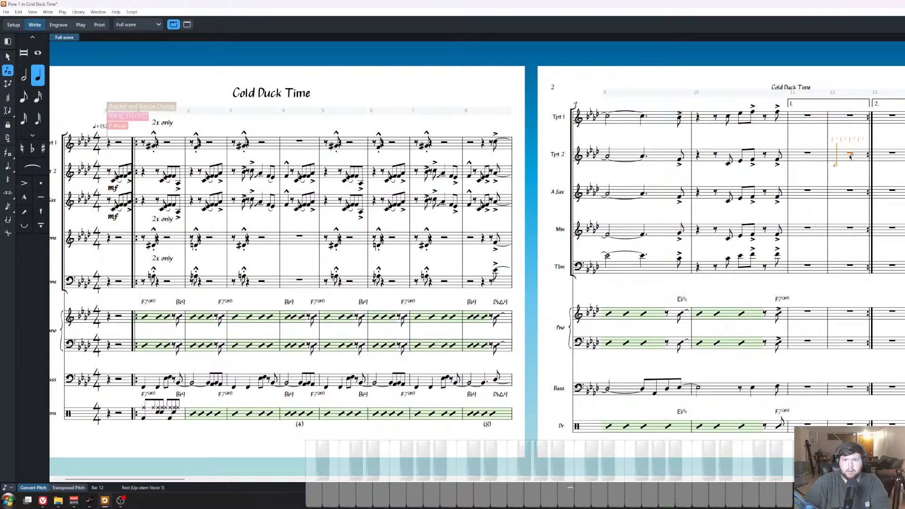
key(ctrl+v)
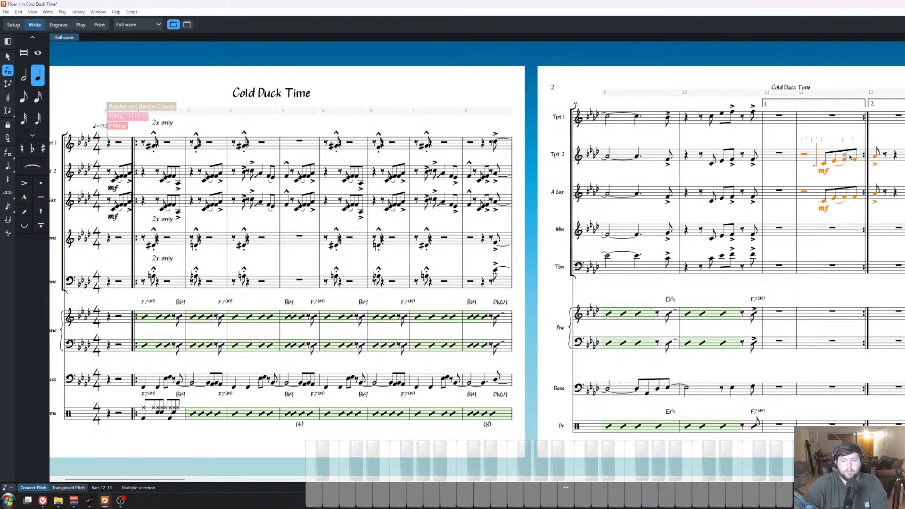
key(ctrl+z)
key(Left)
key(ctrl+v)
key(Escape)
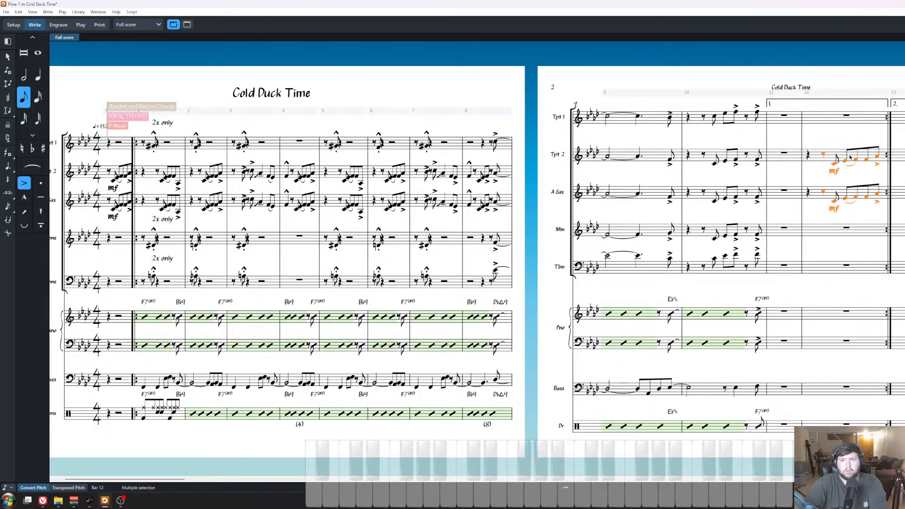
Turn off the fixed number of bars per system in the full score's casting-off layout options.
click(847, 116)
scroll(400, 187, left, 3)
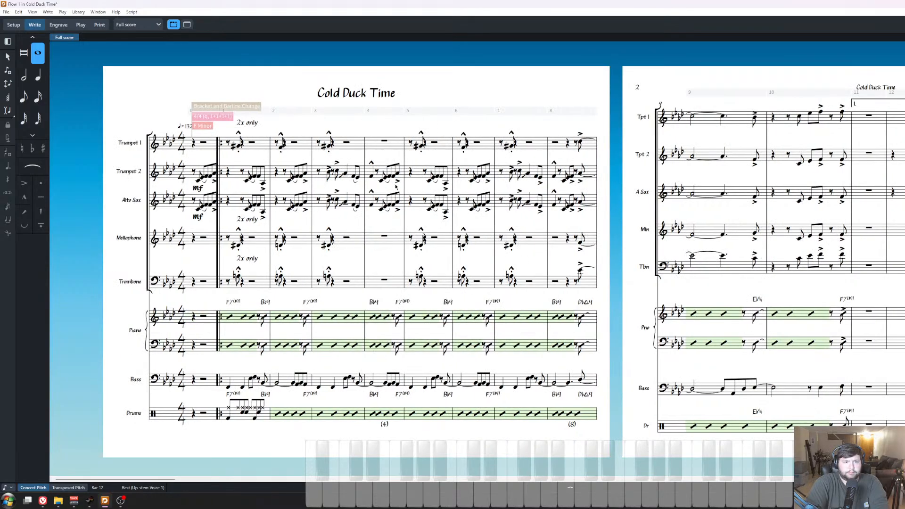
key(Escape)
key(minus)
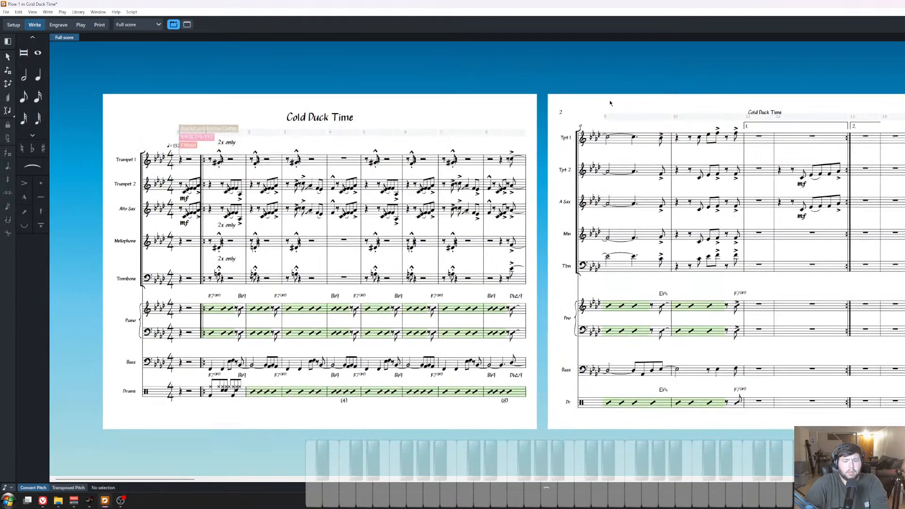
key(ctrl+shift+l)
text(cast)
click(403, 165)
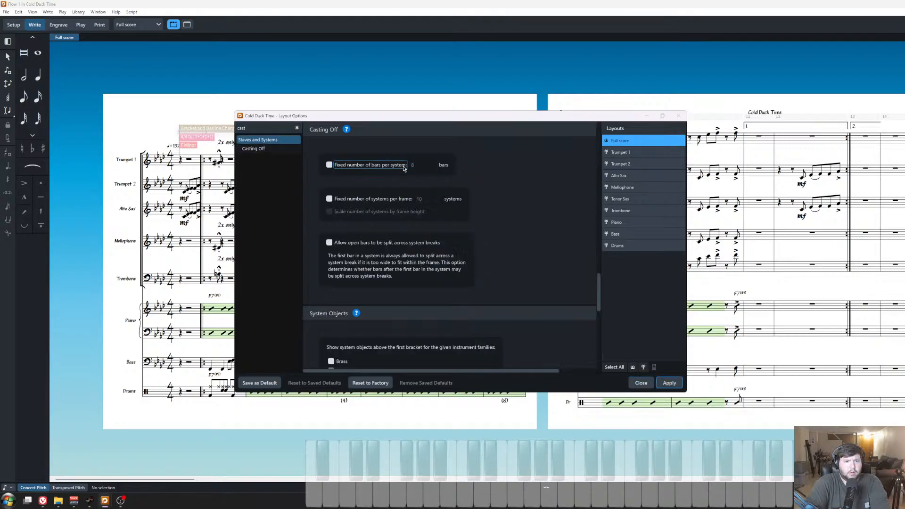
click(670, 383)
key(Escape)
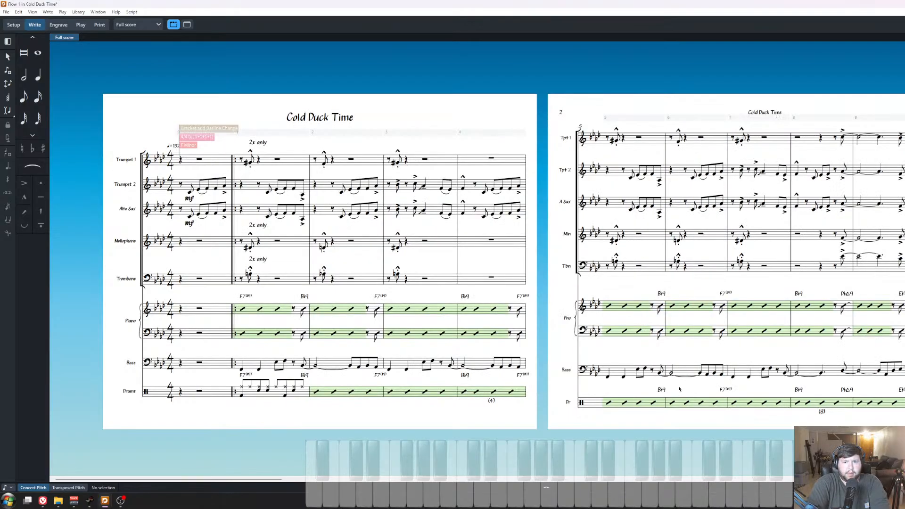
Switch the full score to galley view around bars 5–18 and save the project.
key(ctrl+alt+2)
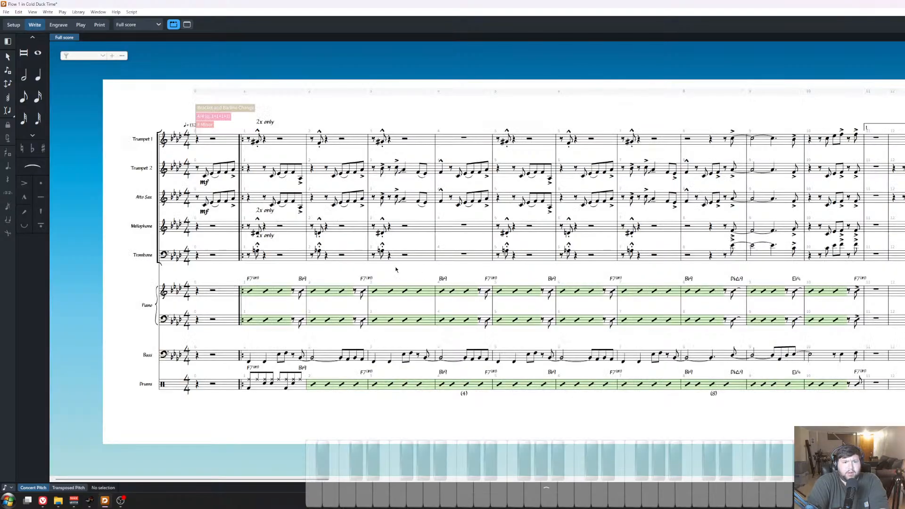
scroll(396, 270, up, 1)
scroll(395, 270, right, 10)
scroll(395, 270, left, 5)
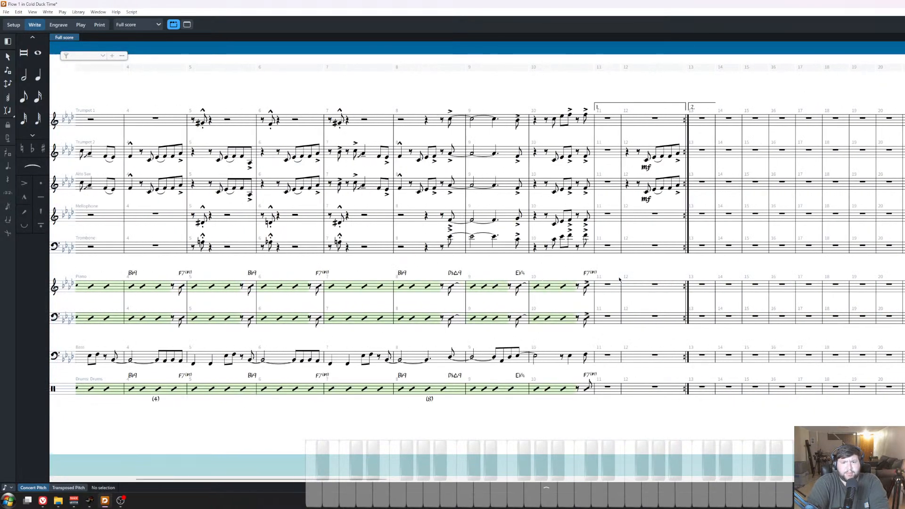
scroll(618, 276, up, 1)
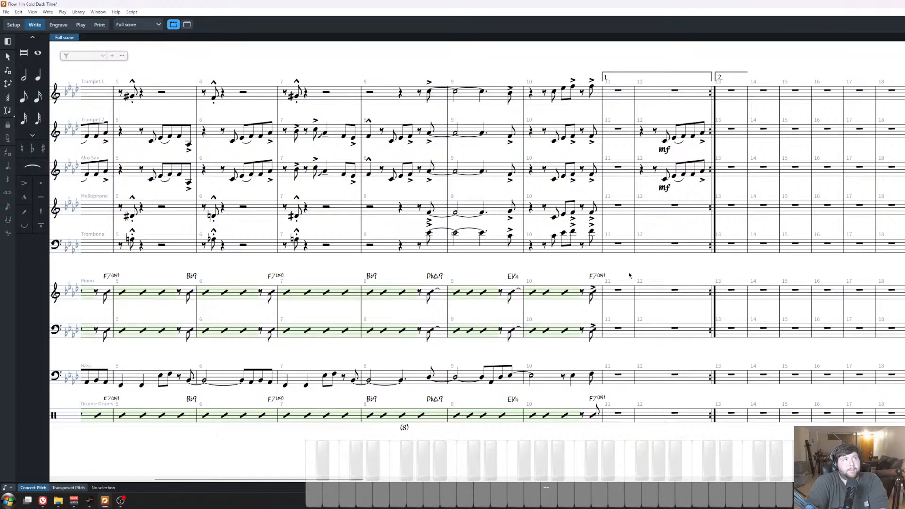
key(ctrl+s)
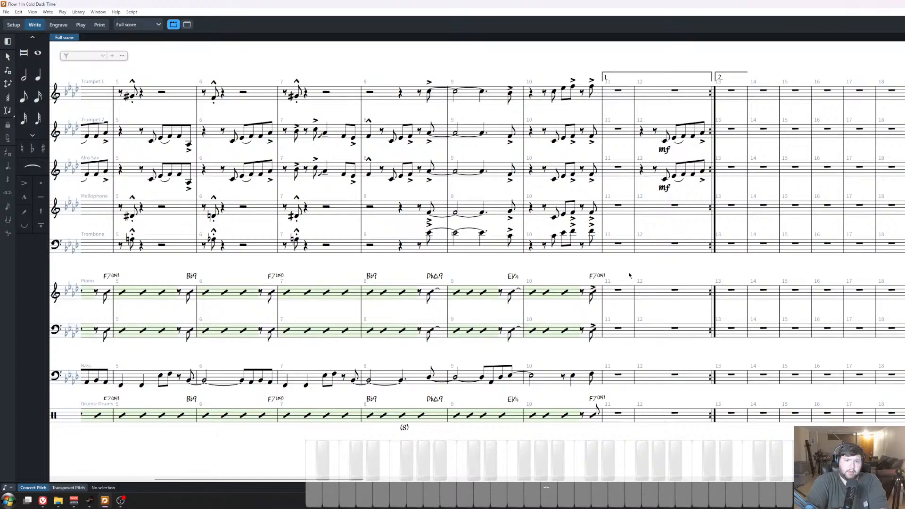
Play back the score from bar 8 into the first ending to check the horn line.
scroll(629, 272, right, 3)
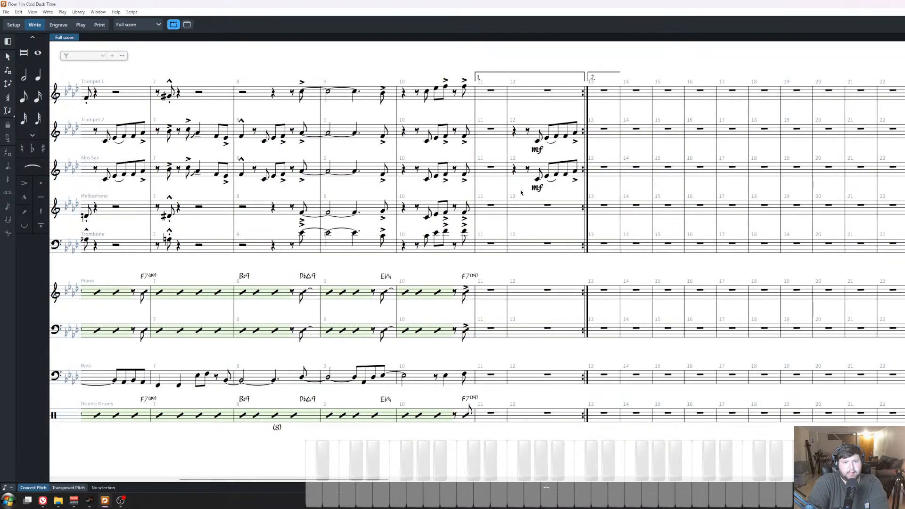
scroll(472, 250, left, 2)
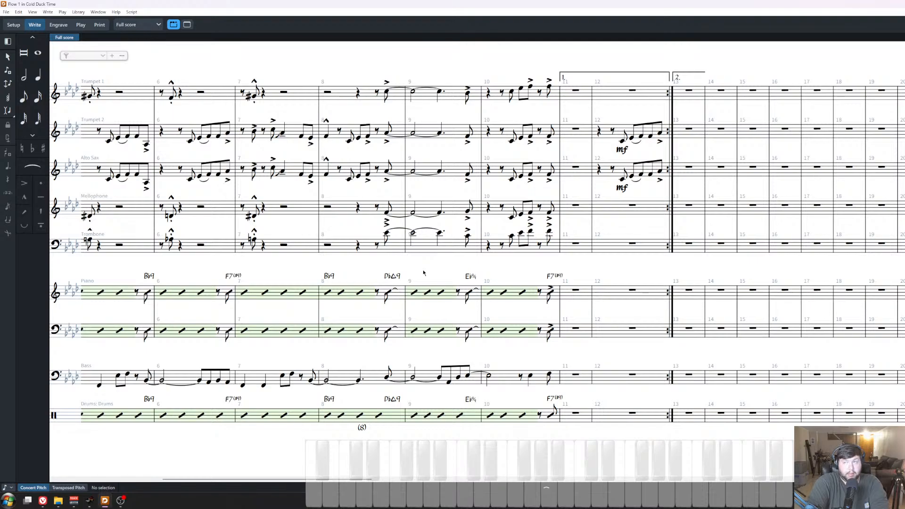
click(327, 295)
key(space)
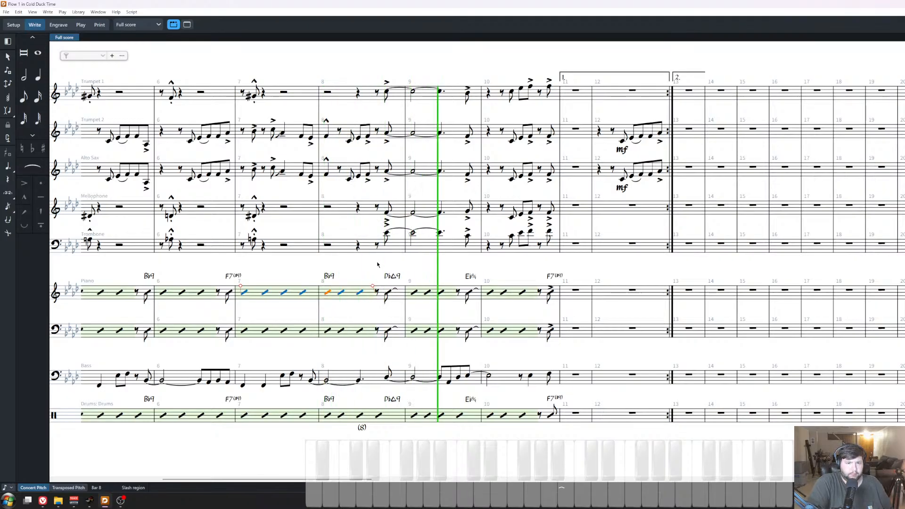
click(569, 235)
key(space)
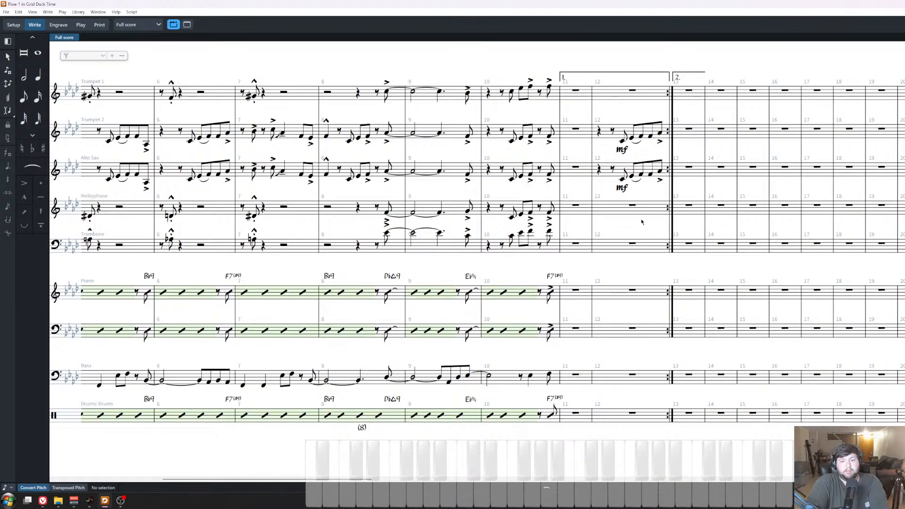
Enter the eighth notes C, A-flat, B-flat, A-flat, E-flat, F from beat 2 of bar 11 in Trumpet 1.
click(576, 91)
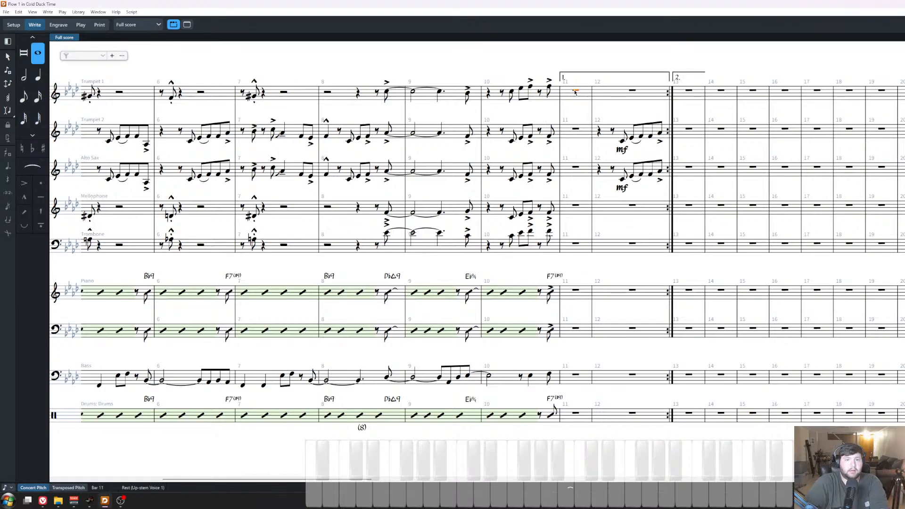
key(shift+n)
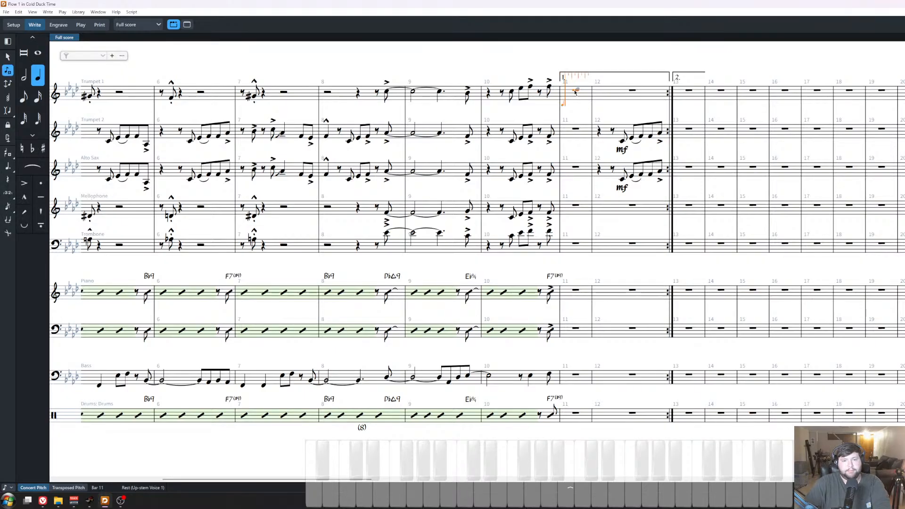
key(Escape)
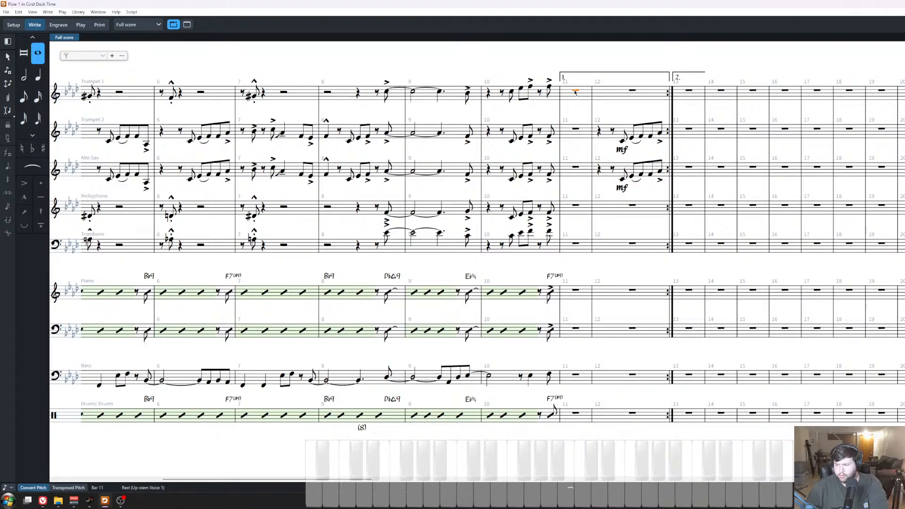
key(shift+n)
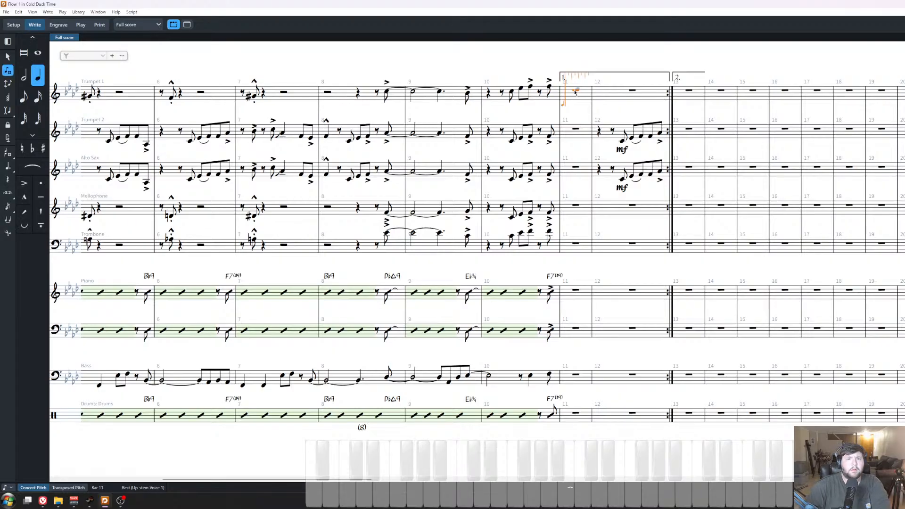
key(Right)
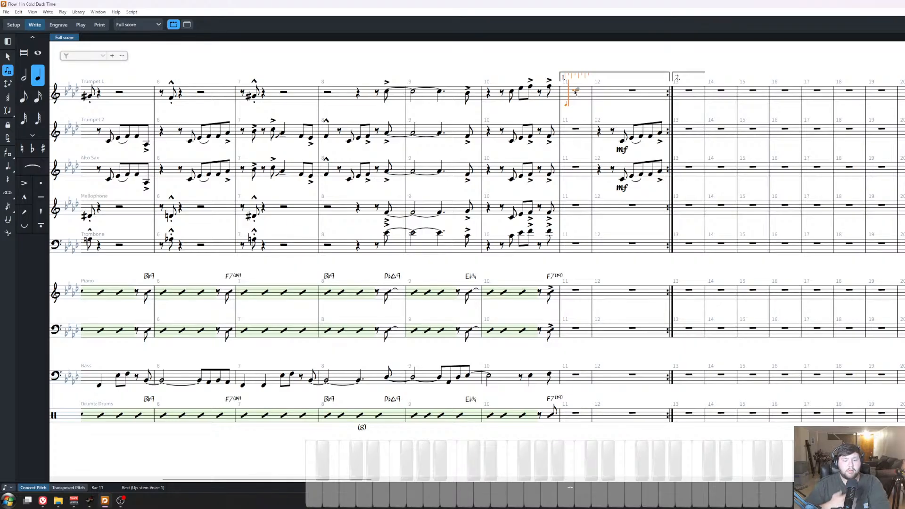
key(Right)
key(6)
key(c)
key(a)
key(b)
key(a)
key(e)
key(f)
key(Escape)
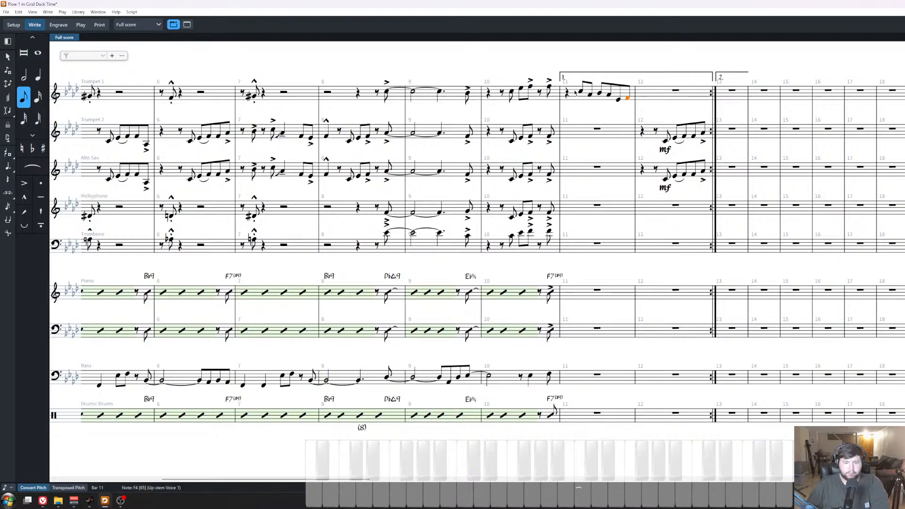
Add an eighth-note F5 on the second half of beat 1 in Trumpet 1's bar 12.
key(Return)
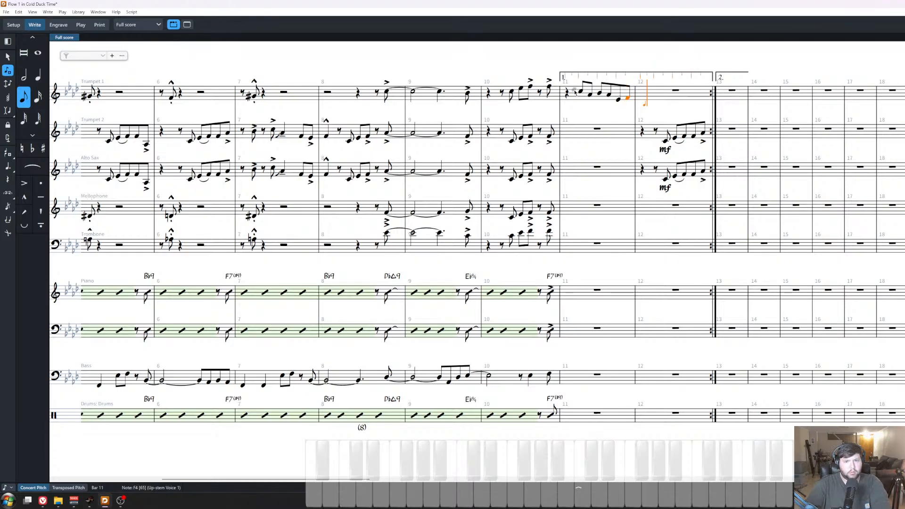
key(shift+alt+f)
key(Escape)
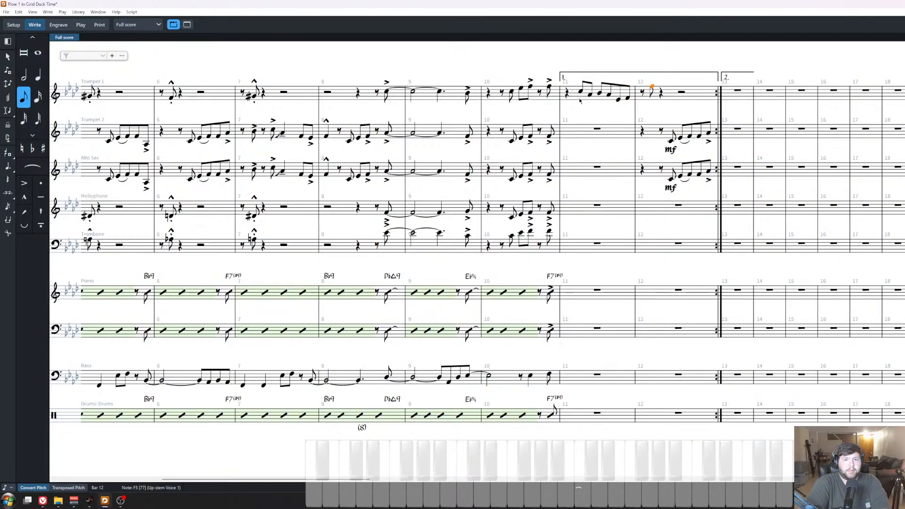
scroll(579, 111, up, 2)
key(Escape)
Copy Trumpet 1's bar 11 line into bar 11 of the Mellophone and Trombone.
click(582, 245)
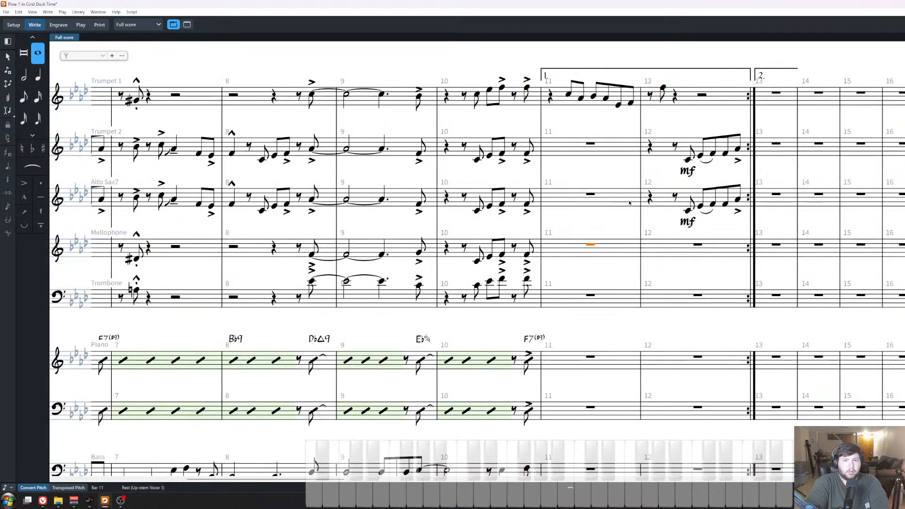
click(555, 93)
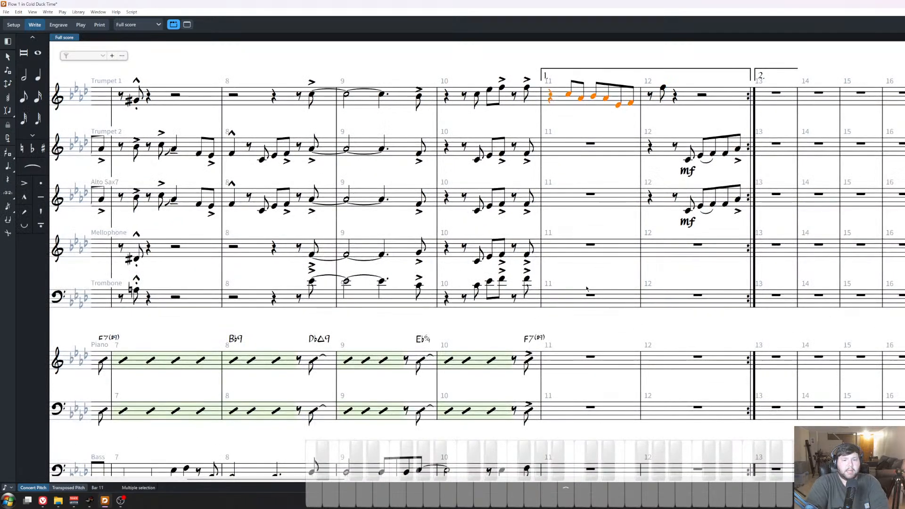
click(590, 245)
shift+click(590, 295)
key(ctrl+v)
click(666, 129)
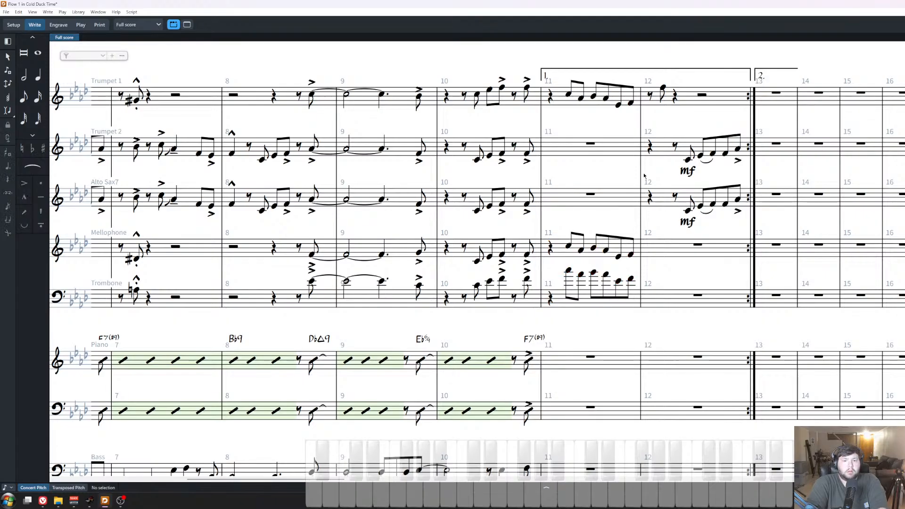
Transpose the Trombone's bar 11 line down an octave and check the horn parts briefly in transposed pitch.
click(574, 310)
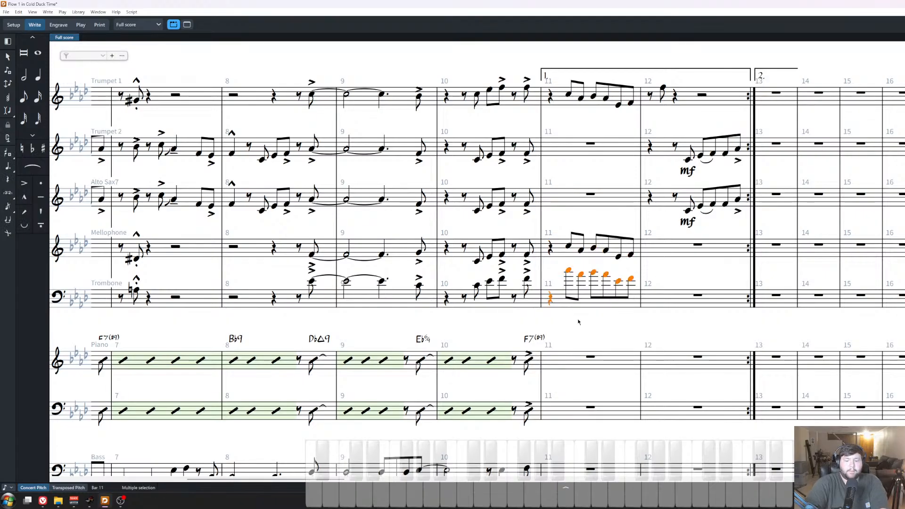
key(ctrl+alt+Down)
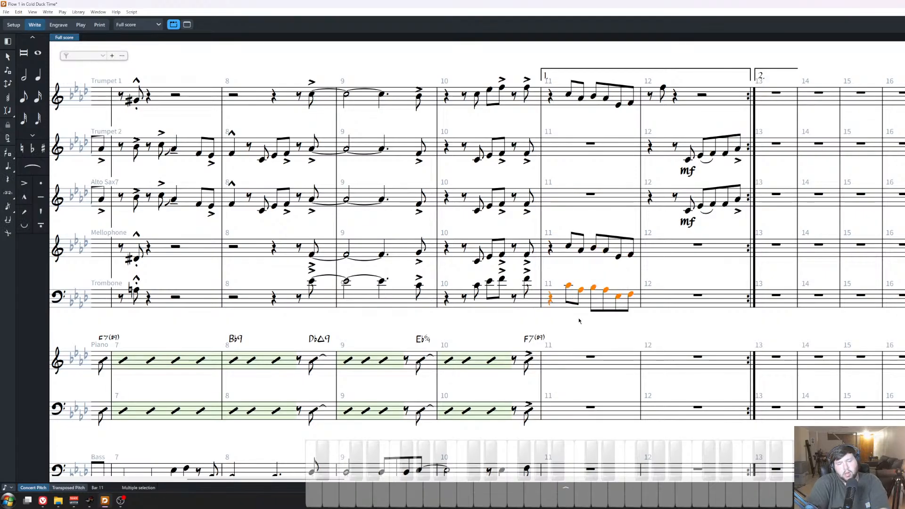
click(73, 488)
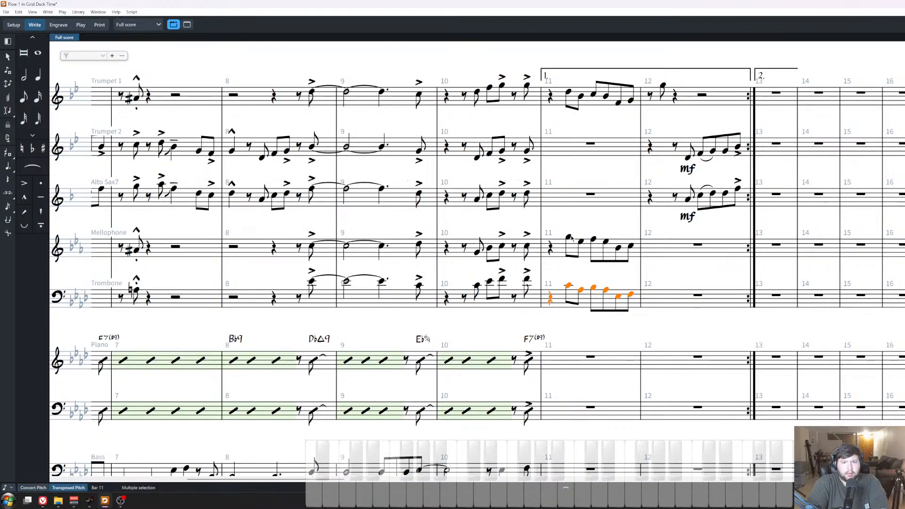
click(35, 488)
click(569, 213)
drag(570, 214, 528, 254)
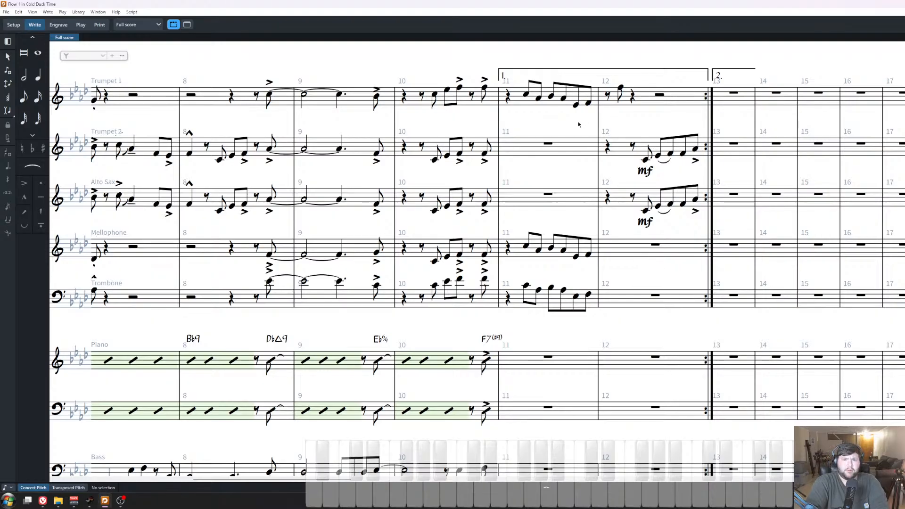
Enter an eighth-note chord of E-flat 4 and A natural 4 on the second half of beat 1 in the Mellophone's bar 12.
click(654, 255)
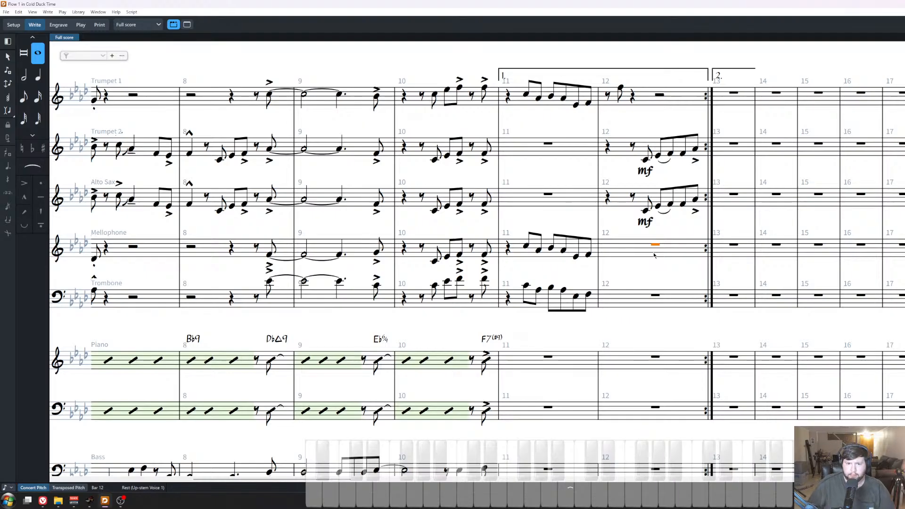
key(Return)
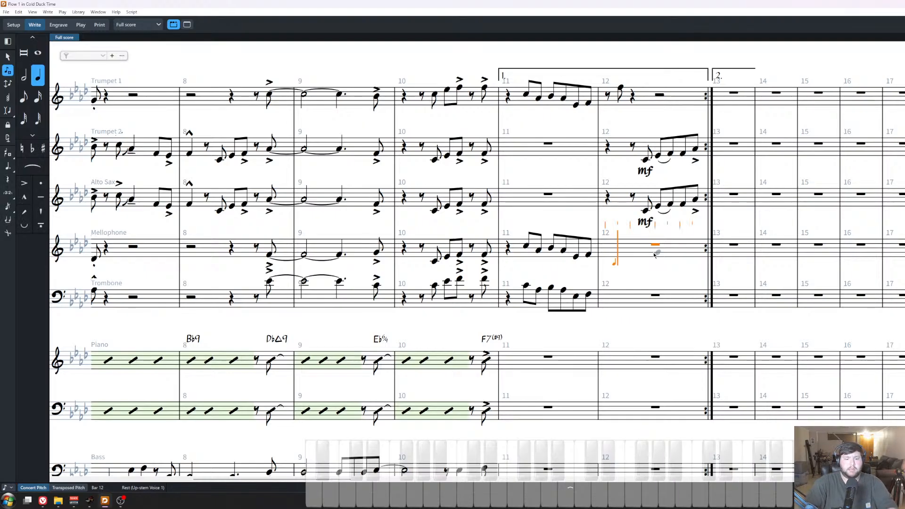
key(5)
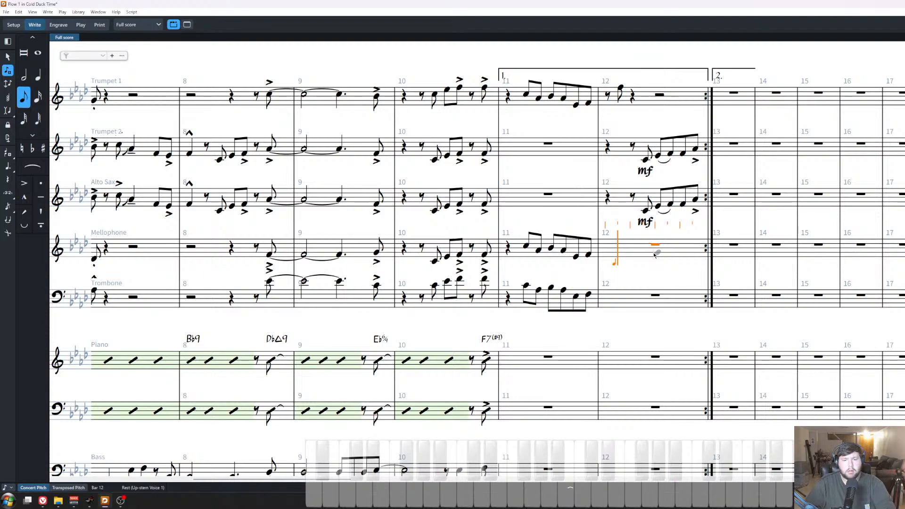
key(Escape)
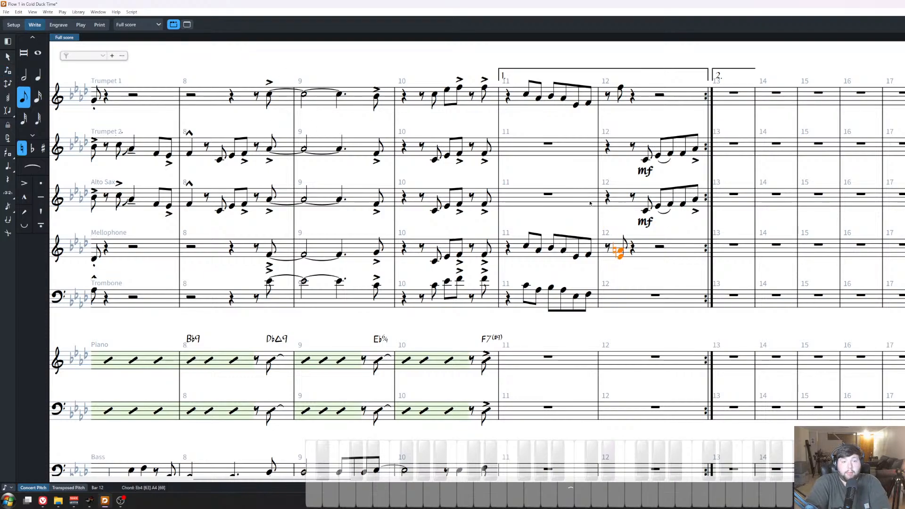
Run the ExplodeInPlace script on the Mellophone's bar 12 to split the chord between Mellophone and Trombone.
scroll(655, 265, up, 3)
drag(643, 194, 645, 261)
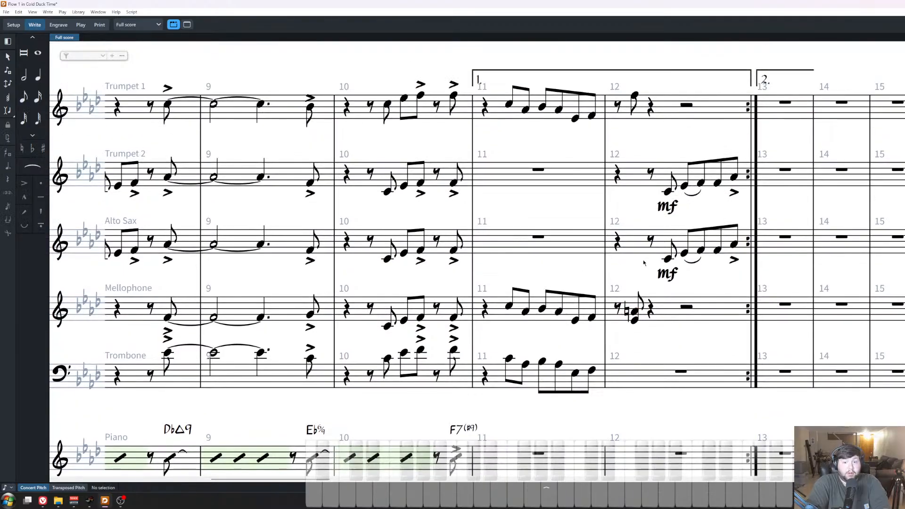
scroll(653, 287, down, 1)
click(661, 317)
scroll(572, 238, down, 2)
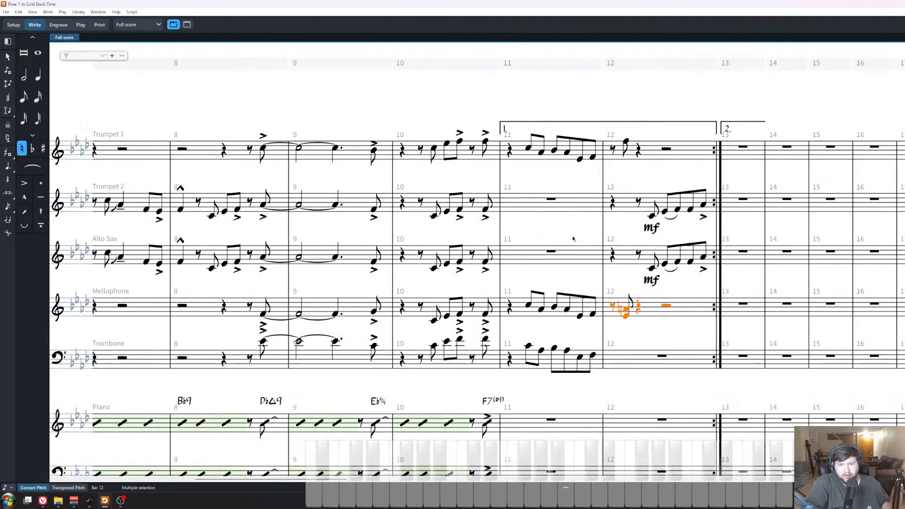
scroll(293, 71, down, 1)
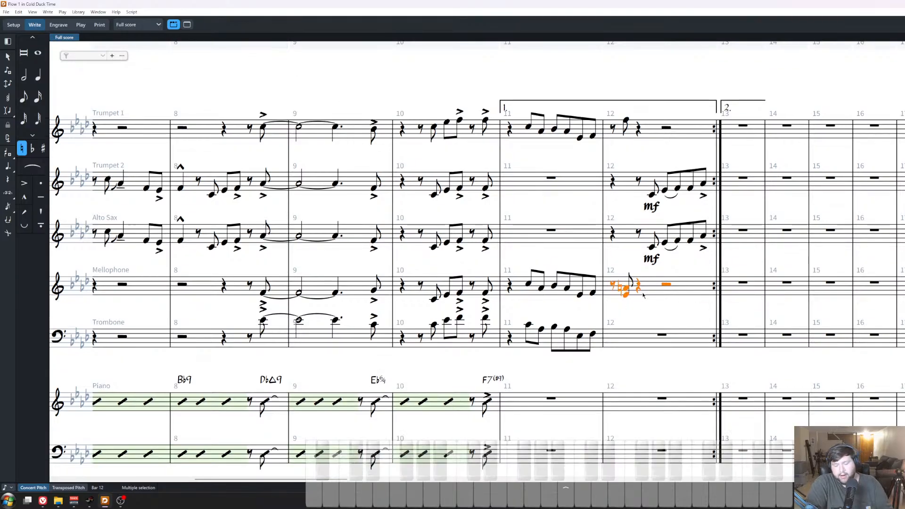
click(132, 12)
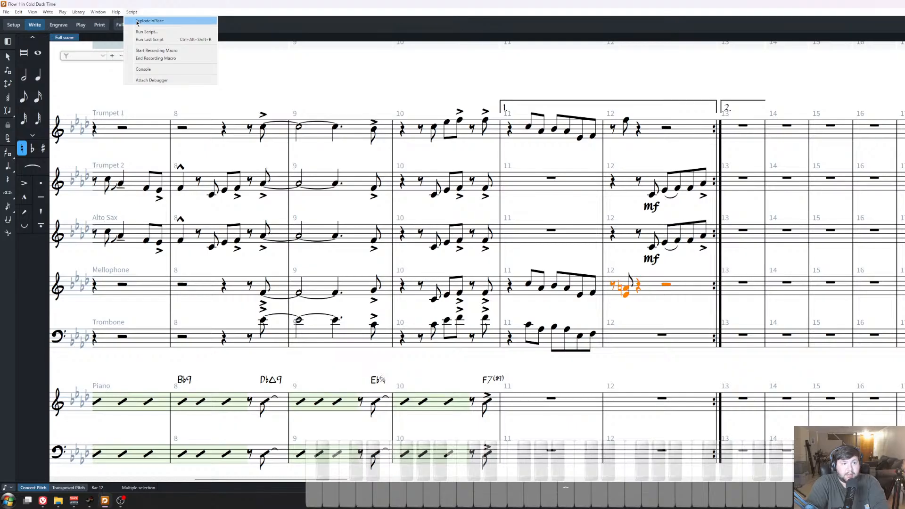
click(136, 22)
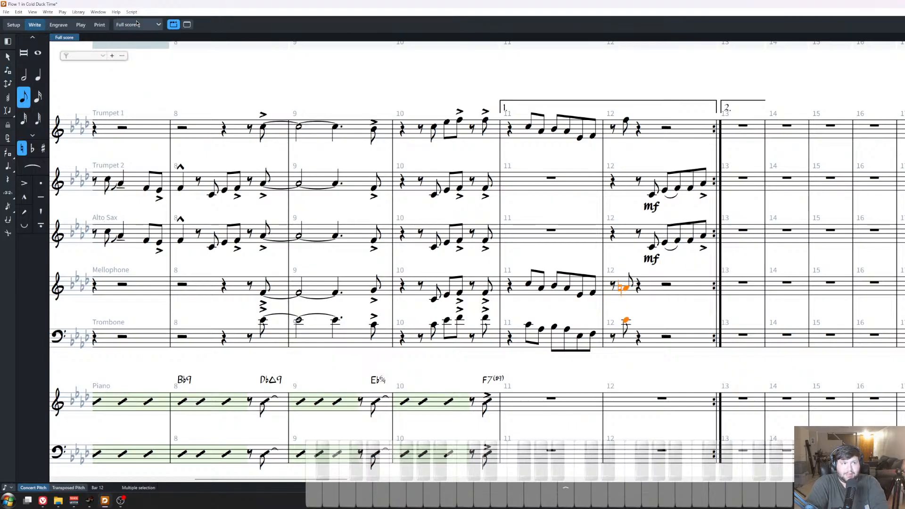
Add accents to the bar 12 eighth-note hits in Trumpet 1, Mellophone and Trombone.
click(625, 263)
drag(626, 361, 620, 110)
key([)
click(630, 160)
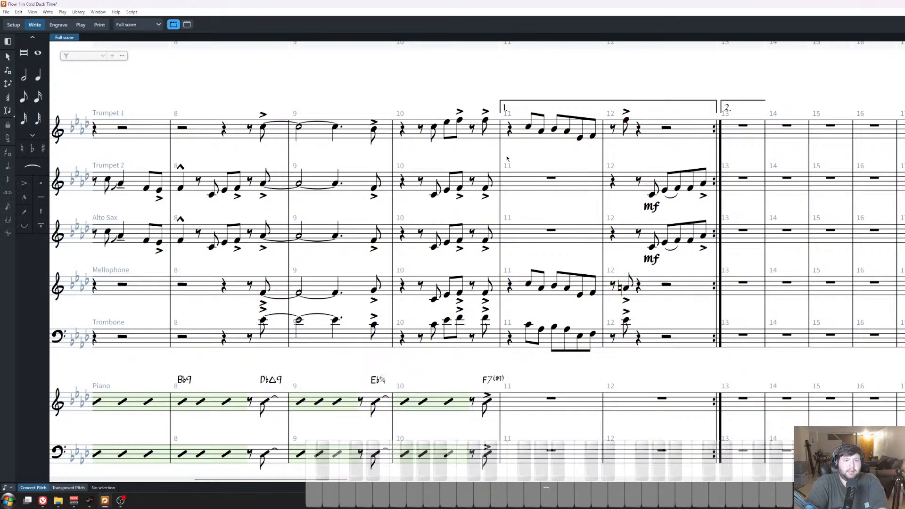
Add fp with a crescendo to f on the tied notes across bars 8–9 in all five horn parts.
scroll(508, 155, up, 2)
scroll(569, 176, left, 1)
scroll(568, 176, down, 2)
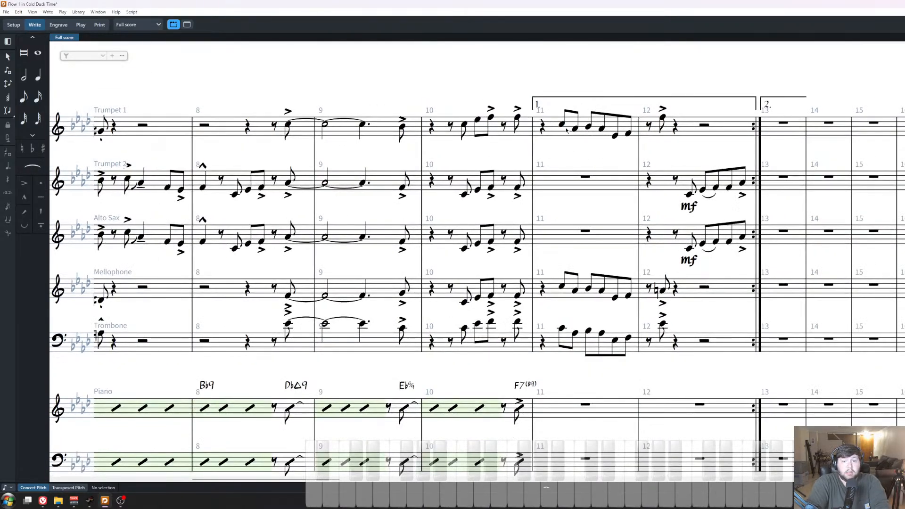
click(288, 124)
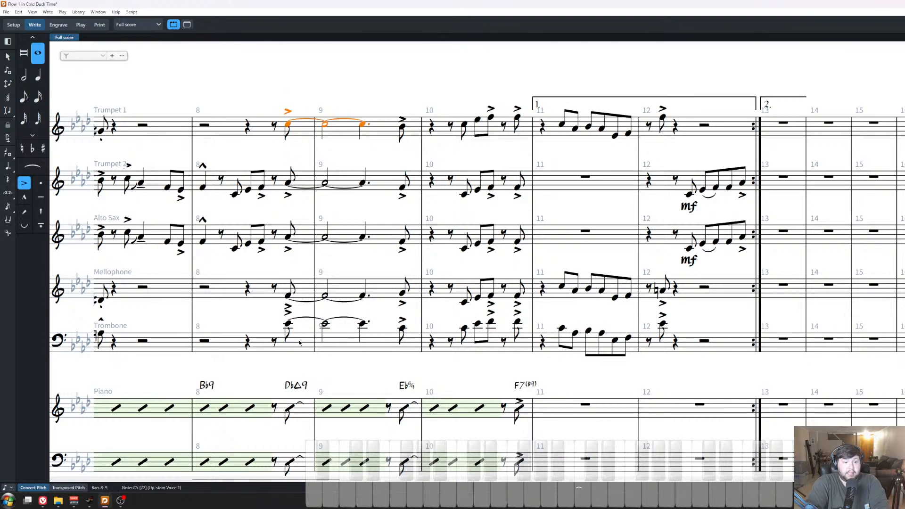
shift+click(291, 326)
key(shift+d)
text(fp<f)
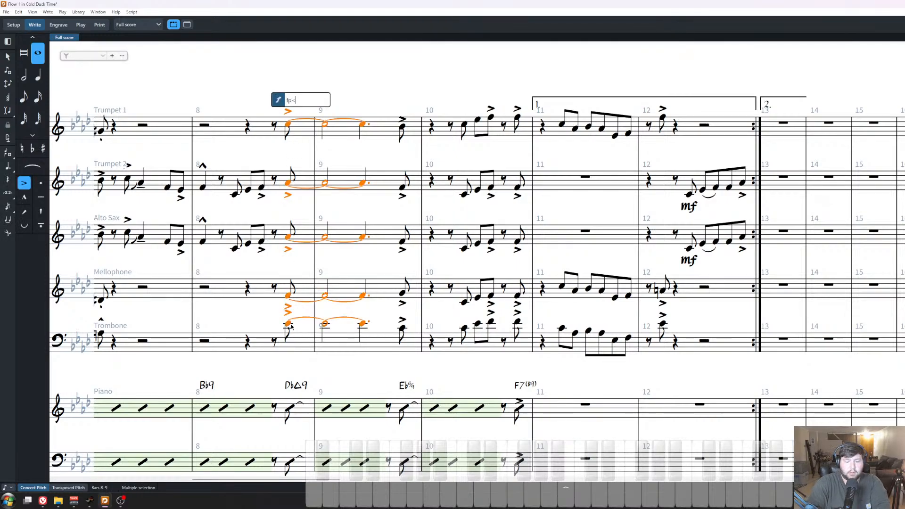
key(Return)
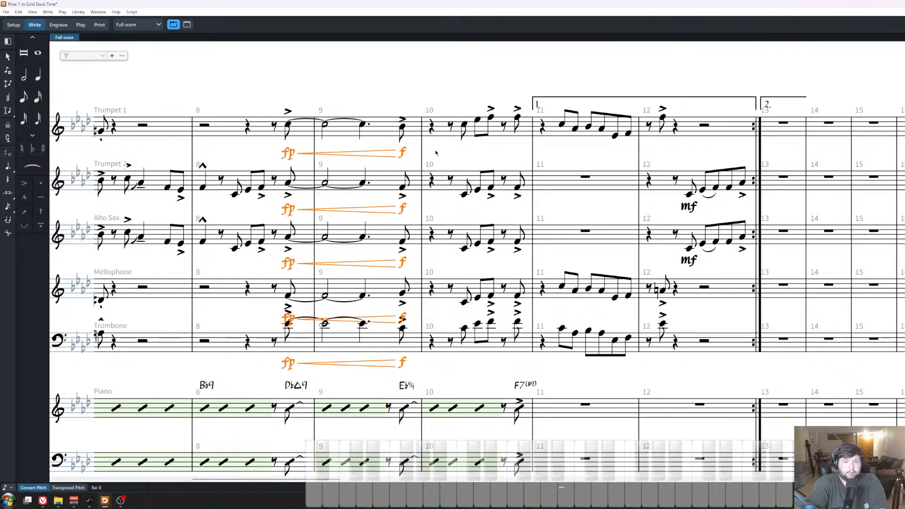
key(Escape)
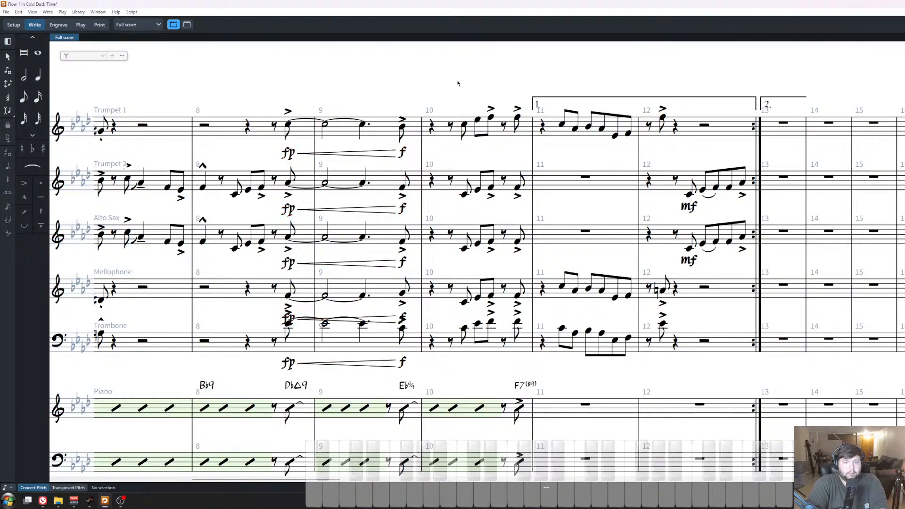
Add an mf dynamic to the first note of bar 1 in Trumpet 1, Mellophone and Trombone.
scroll(514, 169, right, 3)
scroll(413, 144, left, 8)
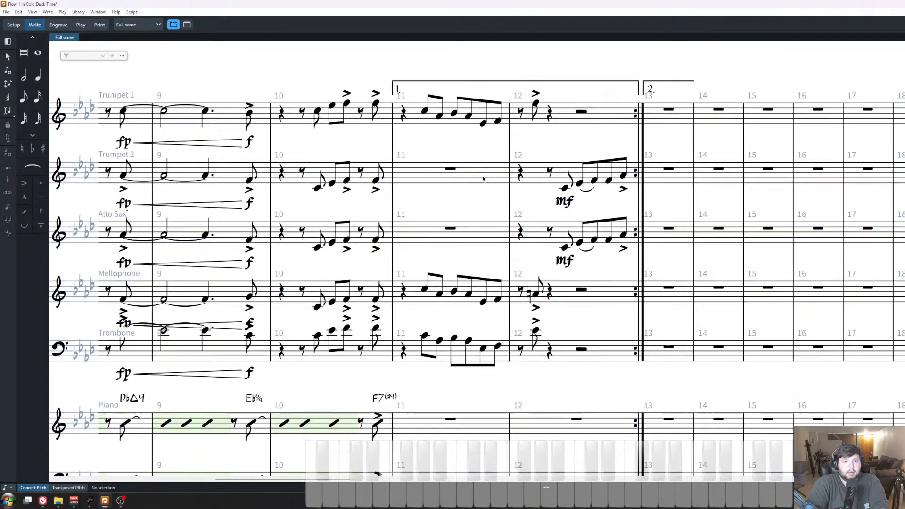
scroll(480, 275, left, 10)
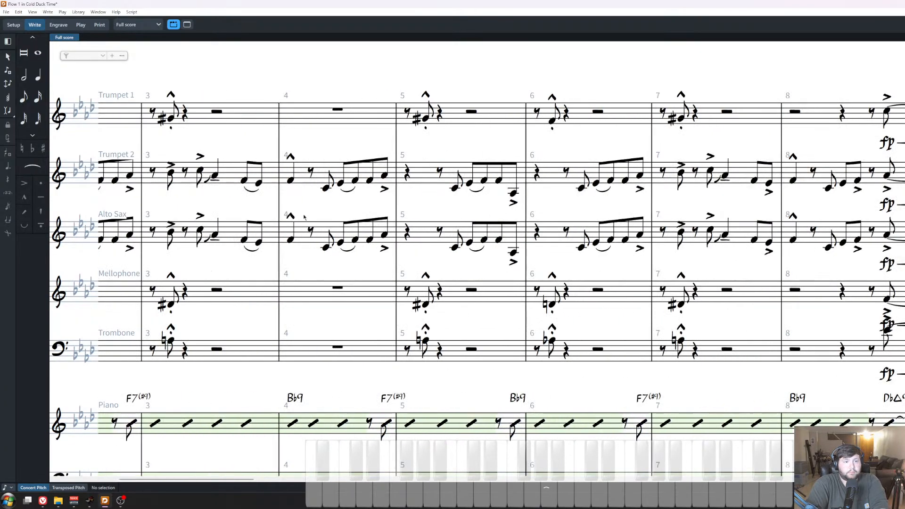
click(383, 122)
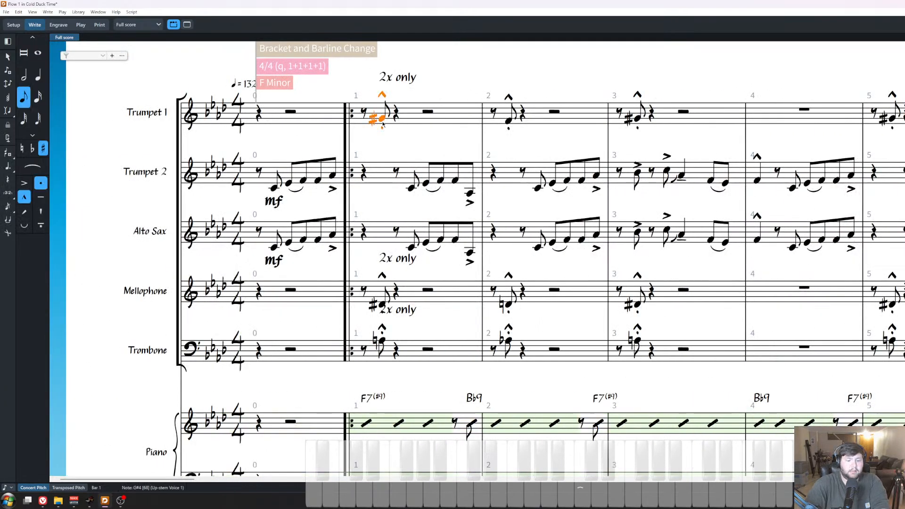
ctrl+click(380, 312)
ctrl+click(382, 341)
key(shift+d)
text(mf)
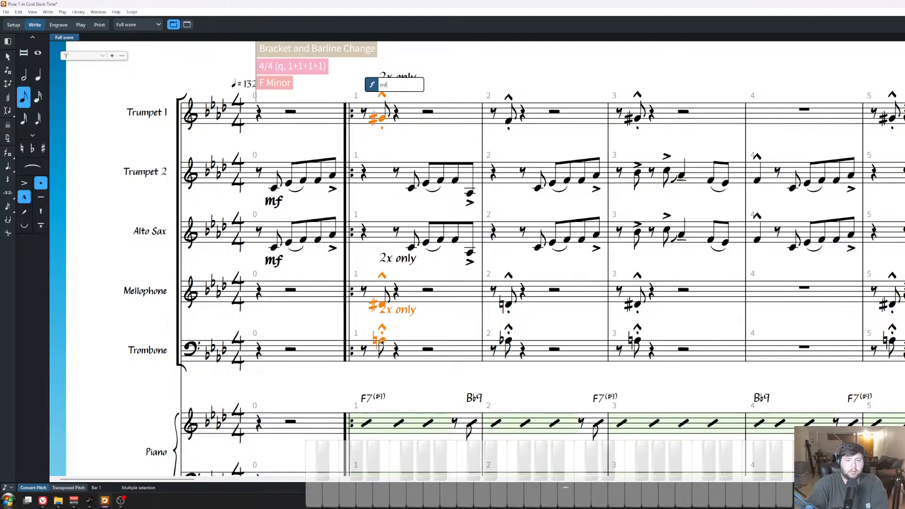
key(Return)
scroll(652, 174, right, 10)
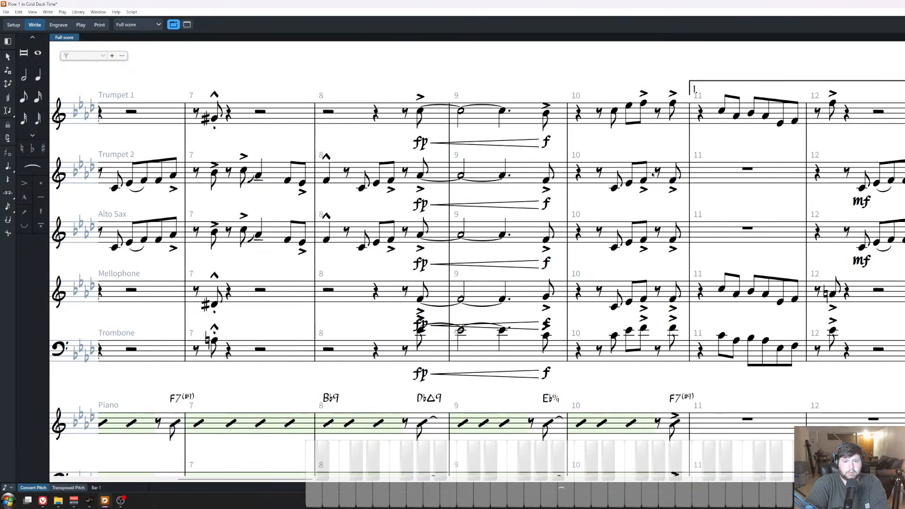
Add accents to the last eighth note of bar 11 in Trumpet 1, Mellophone and Trombone.
scroll(653, 175, right, 4)
key(ctrl+equal)
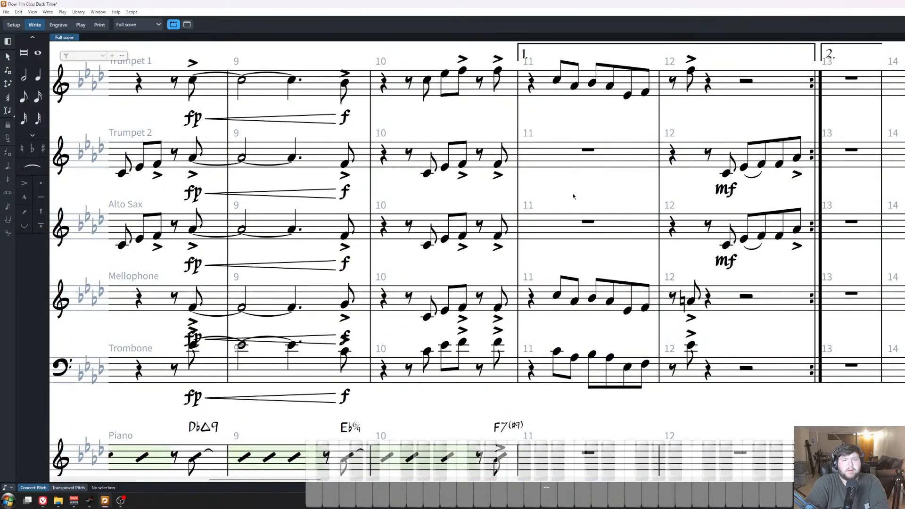
scroll(564, 113, up, 1)
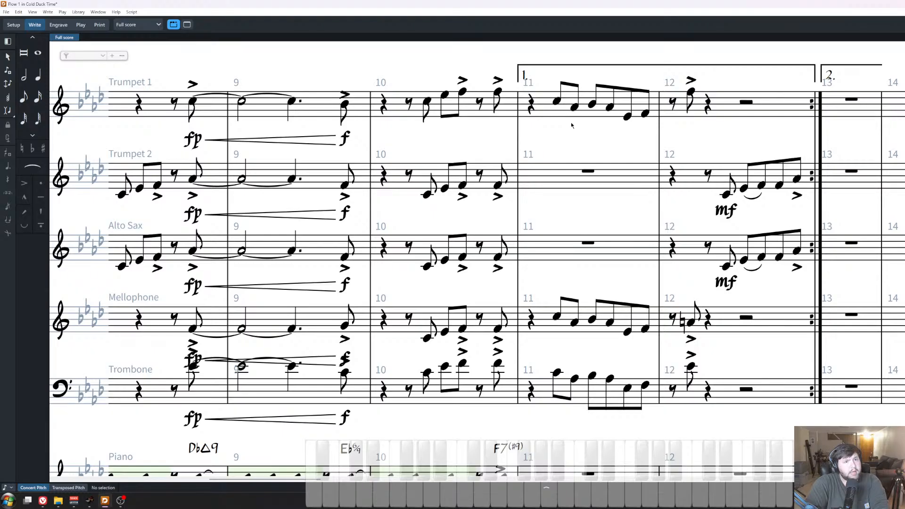
drag(654, 455, 629, 104)
key(bracketleft)
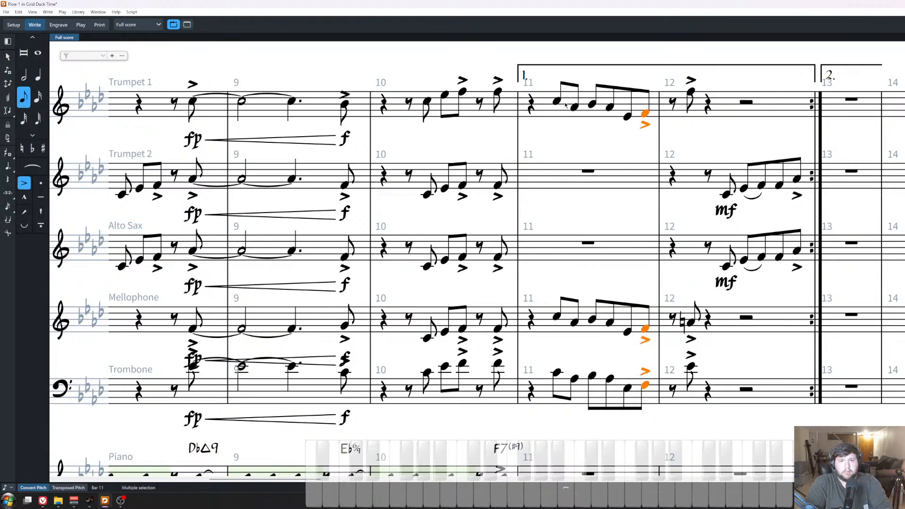
Select the first eighth note of bar 11 in Trumpet 1, Mellophone and Trombone.
click(557, 101)
ctrl+click(557, 316)
ctrl+click(557, 372)
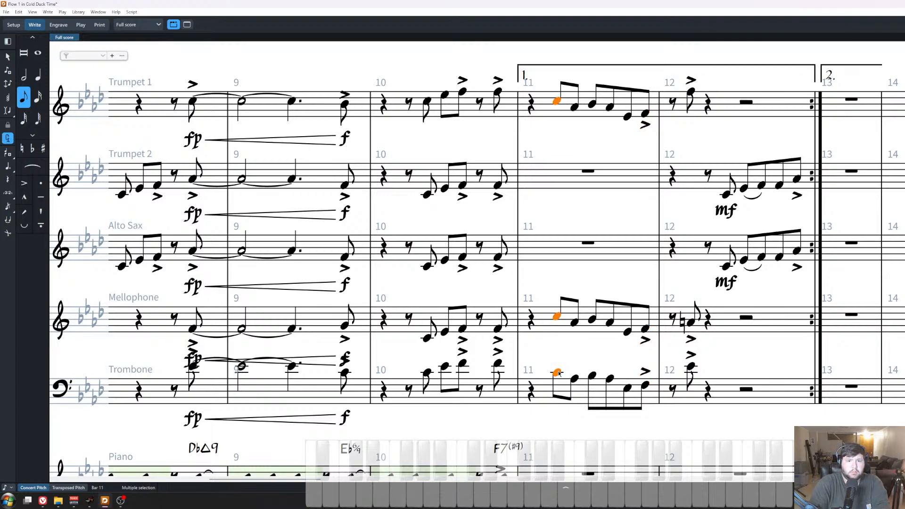
Try to slur the first two eighth notes of bar 11 in Trumpet 1, Mellophone and Trombone.
key(s)
key(p)
key(space)
key(shift+n)
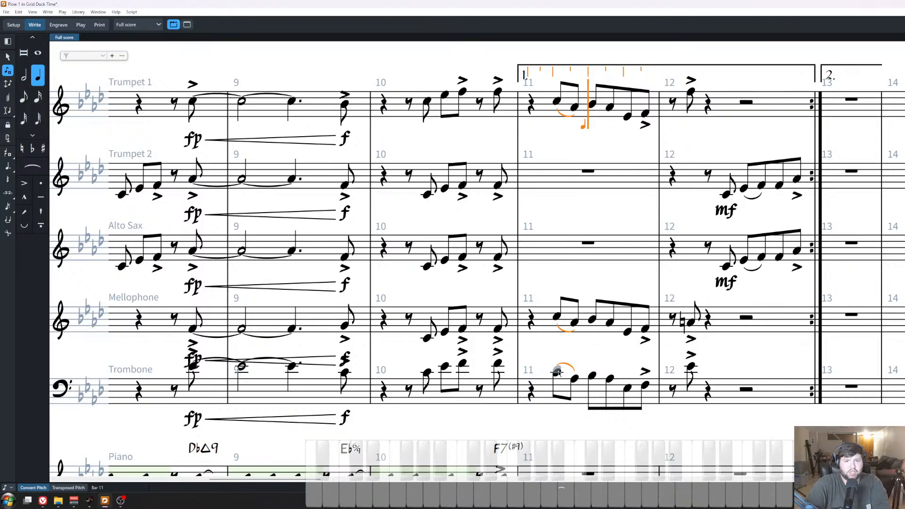
key(5)
key(Escape)
key(ctrl+z)
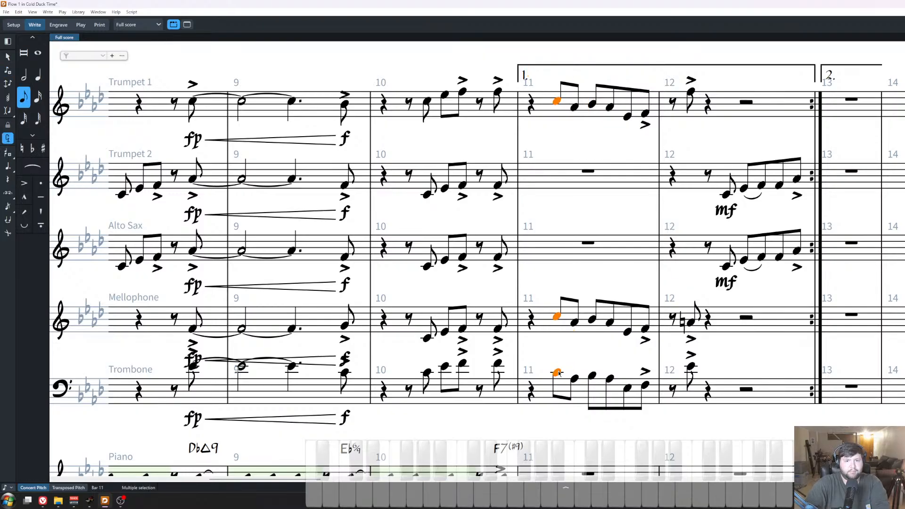
Add a scoop ornament to the selected first notes of bar 11.
key(shift+o)
text(scoop)
key(Return)
click(579, 141)
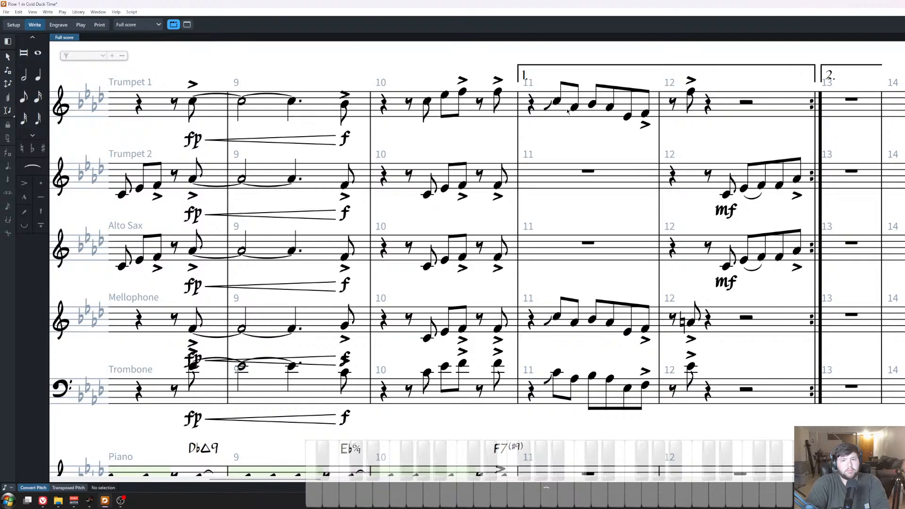
Slur the third through fifth eighth notes of bar 11 in Trumpet 1, Mellophone and Trombone, and accent the third.
click(592, 105)
shift+click(627, 388)
key(s)
click(593, 104)
shift+click(592, 377)
key(bracketleft)
Slur the first two eighth notes of bar 11 in Trumpet 1, Mellophone and Trombone.
key(Left)
shift+click(578, 383)
click(607, 208)
drag(576, 431, 545, 77)
key(s)
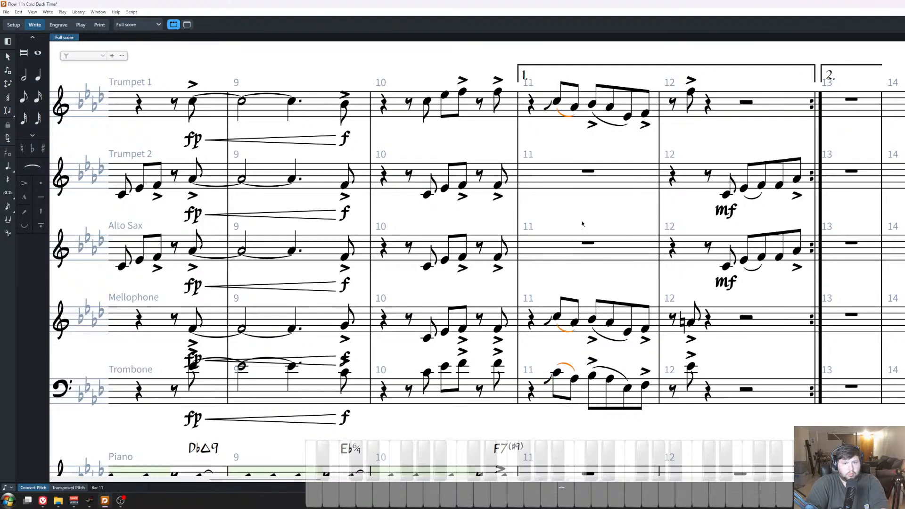
Enter an eighth-note slash hit on the second eighth of bar 12 in the Piano's upper staff.
key(x)
key(x)
drag(612, 347, 570, 347)
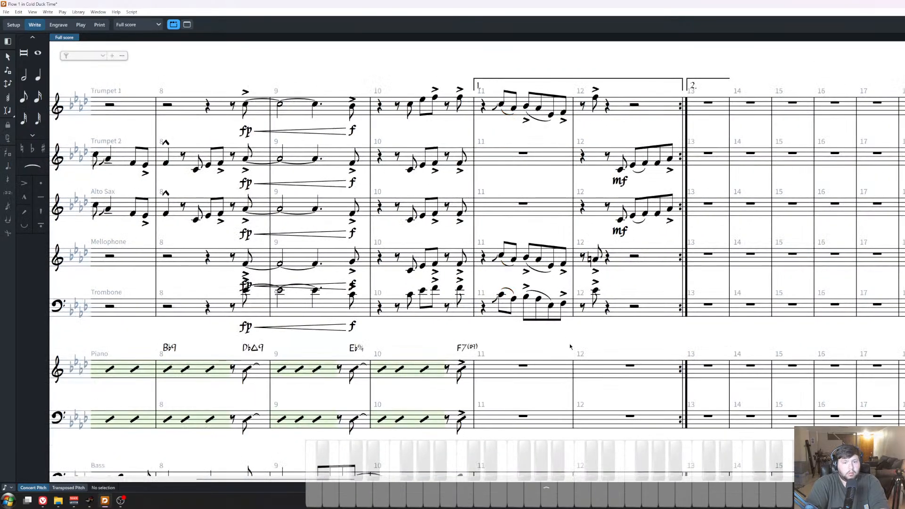
click(626, 371)
scroll(604, 347, down, 3)
key(Return)
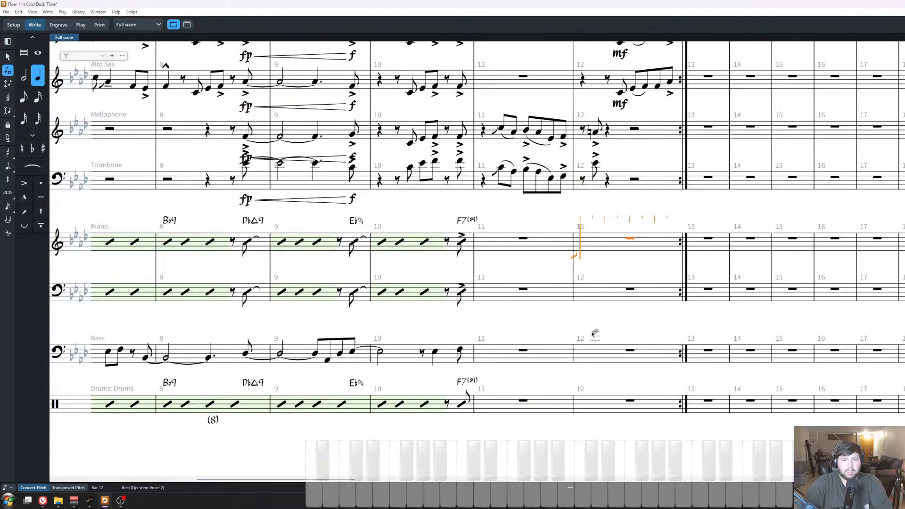
key(6)
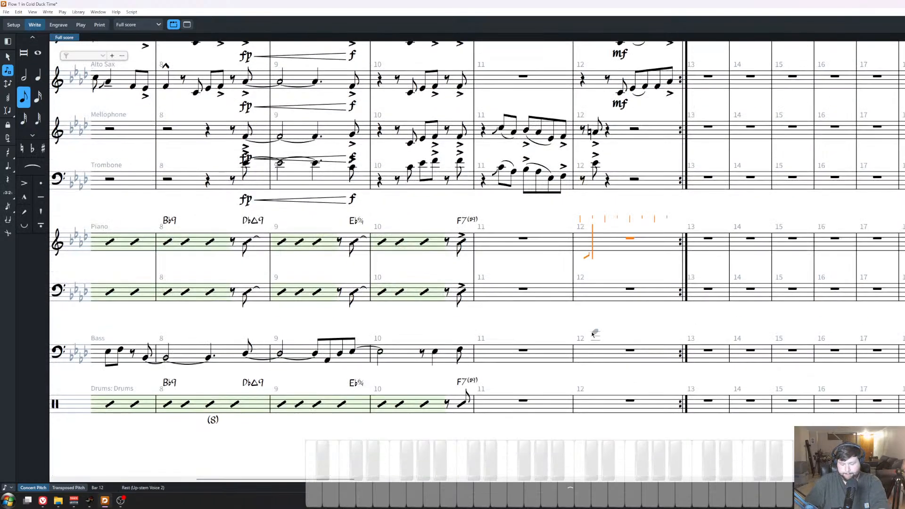
key(Escape)
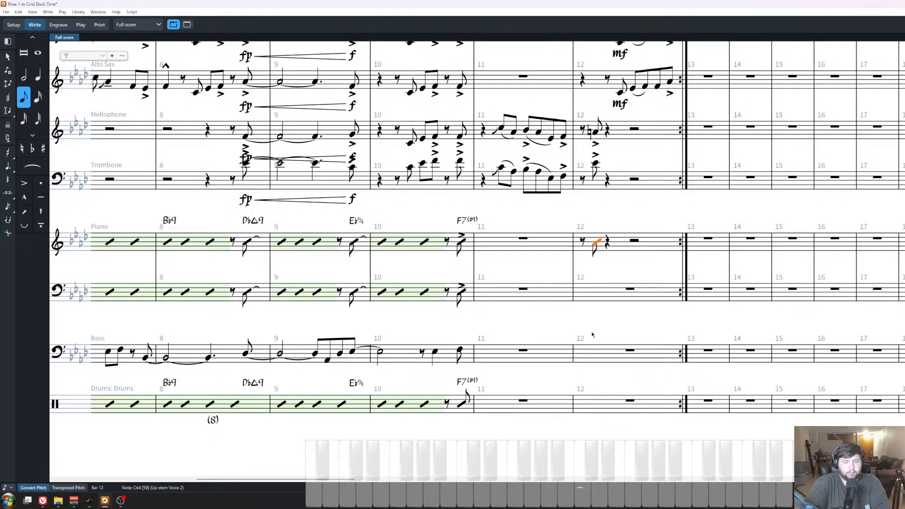
Re-enter the Piano's bar 12 hit as a chord of A3, C4, E♭4 and G♯4, and copy it to the lower staff.
key(Return)
key(6)
key(ctrl+z)
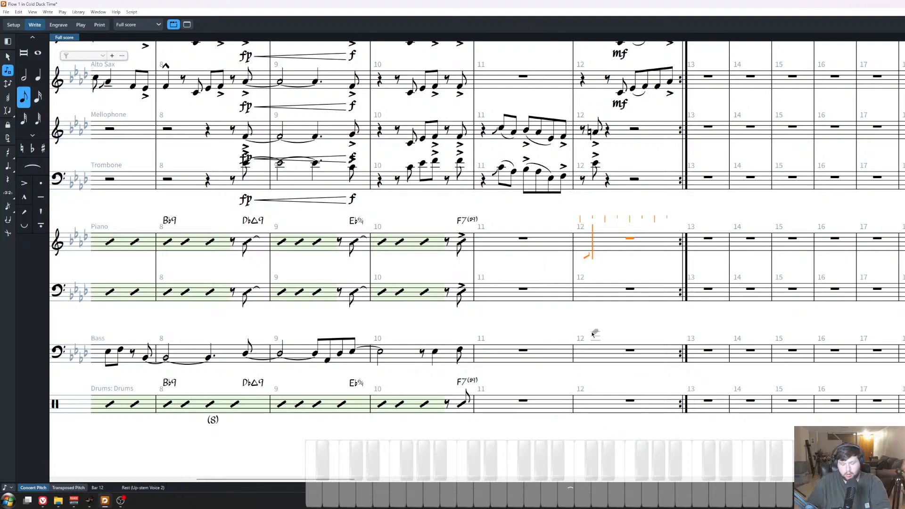
key(Escape)
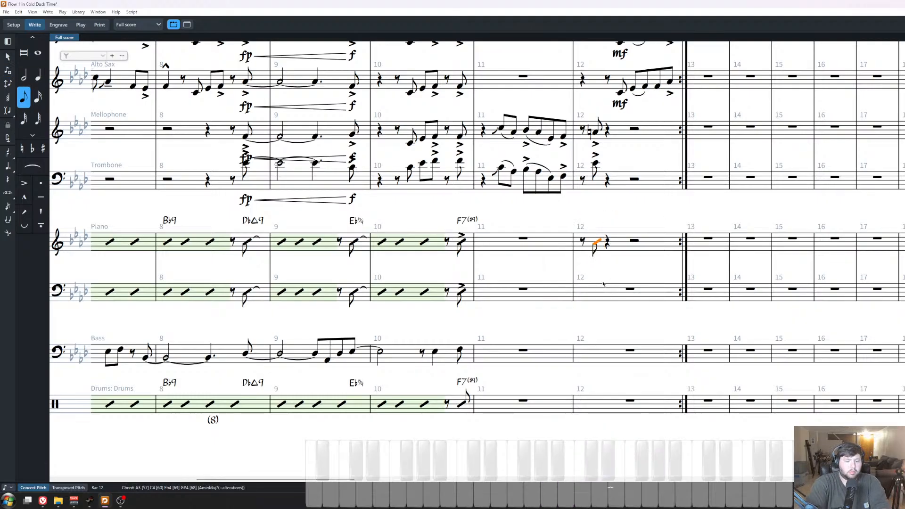
click(629, 295)
key(ctrl+v)
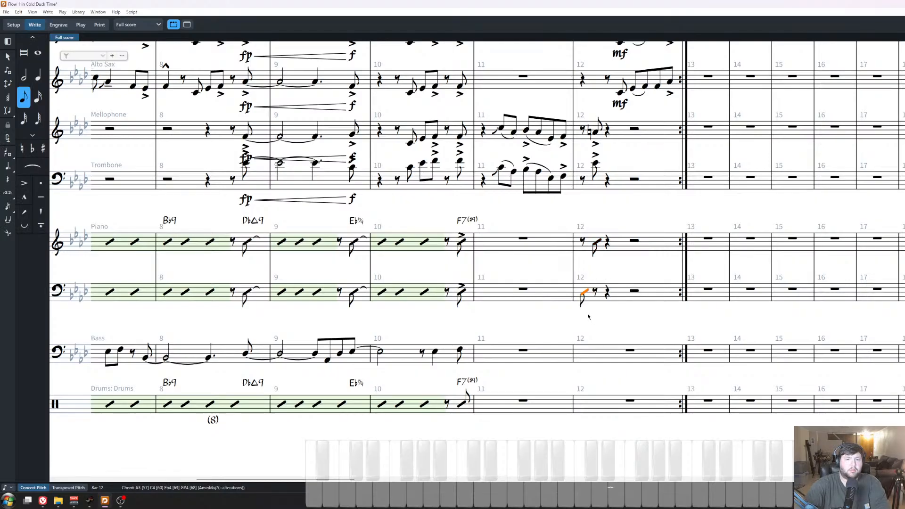
Enter an eighth-note F1 on the second eighth of bar 12 in the Bass.
double_click(617, 350)
key(5)
key(space)
key(f)
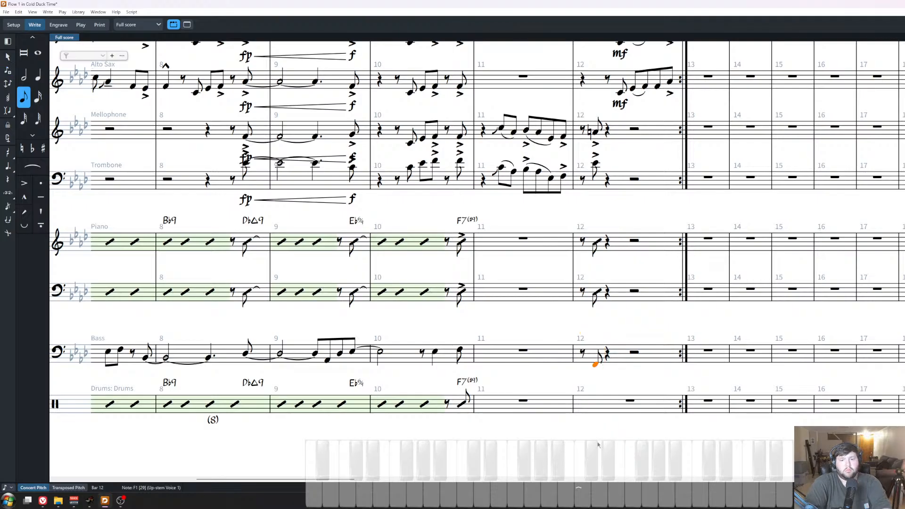
key(Escape)
Enter quarter notes with x noteheads below the Drums staff on beats 2 and 4 of bars 11 and 12.
scroll(614, 380, down, 4)
drag(497, 313, 623, 314)
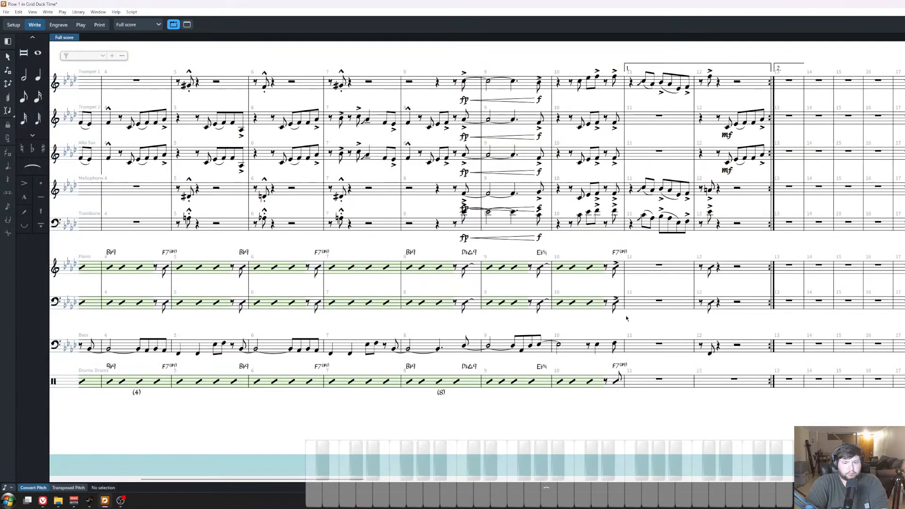
double_click(659, 381)
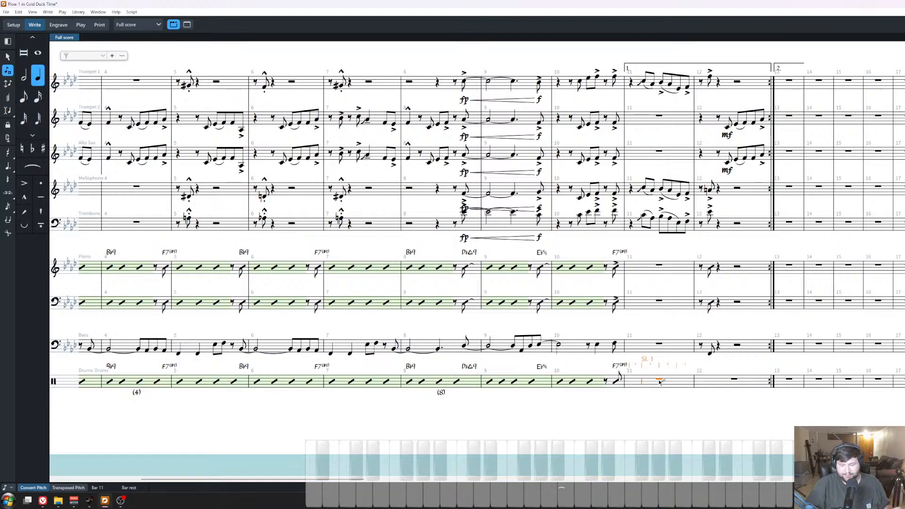
key(d)
key(space)
key(d)
key(d)
key(space)
key(d)
key(Escape)
key(Escape)
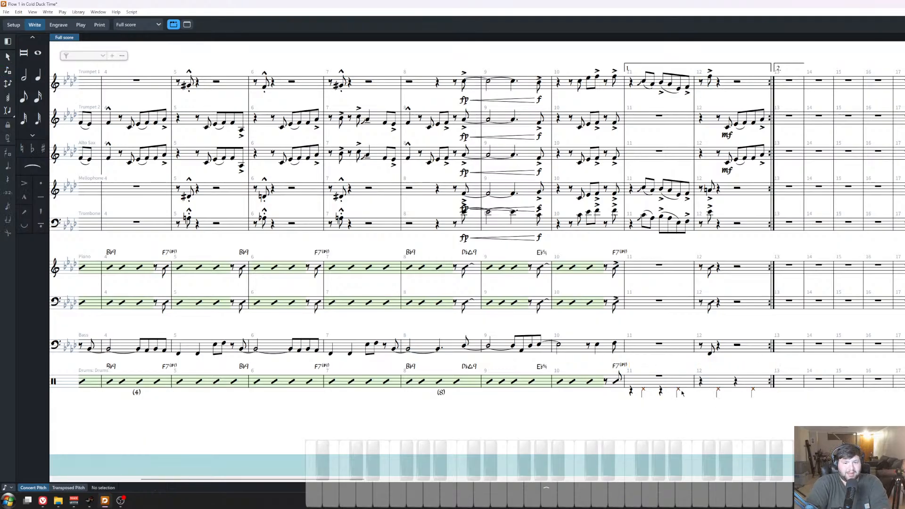
Change the percussion voice of the Drums notes in bars 11–12 so they use up-stems.
click(673, 377)
shift+click(749, 380)
right_click(749, 380)
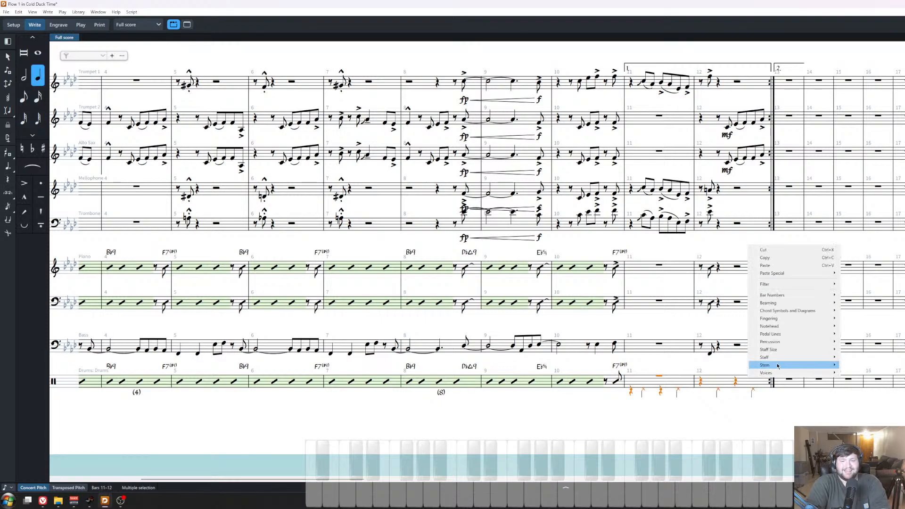
mouse_move(804, 348)
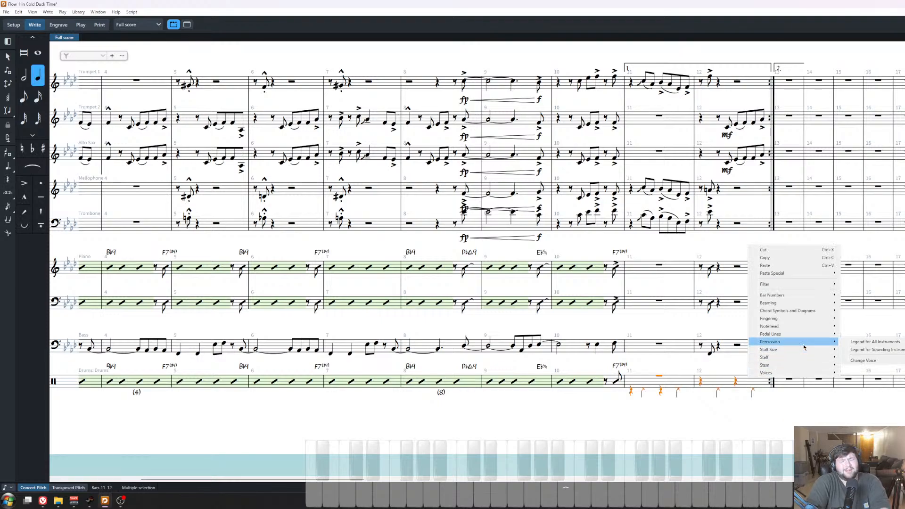
click(863, 361)
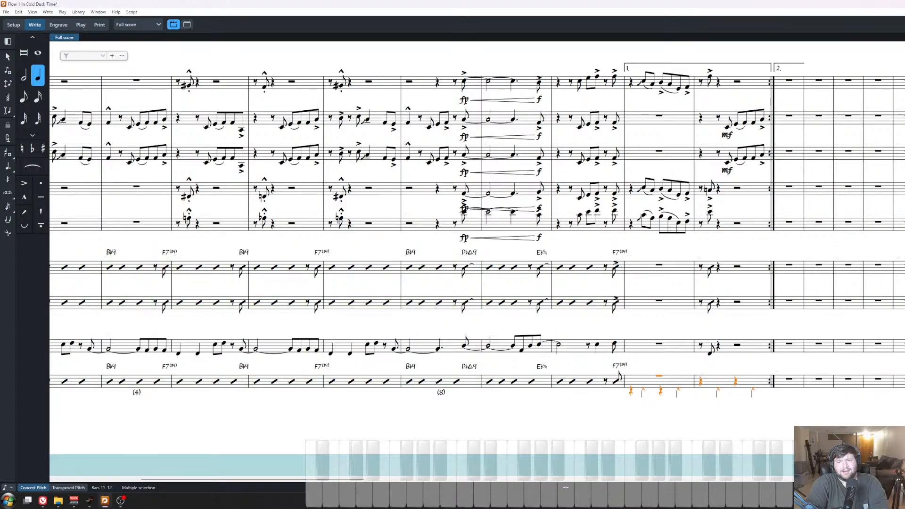
key(Escape)
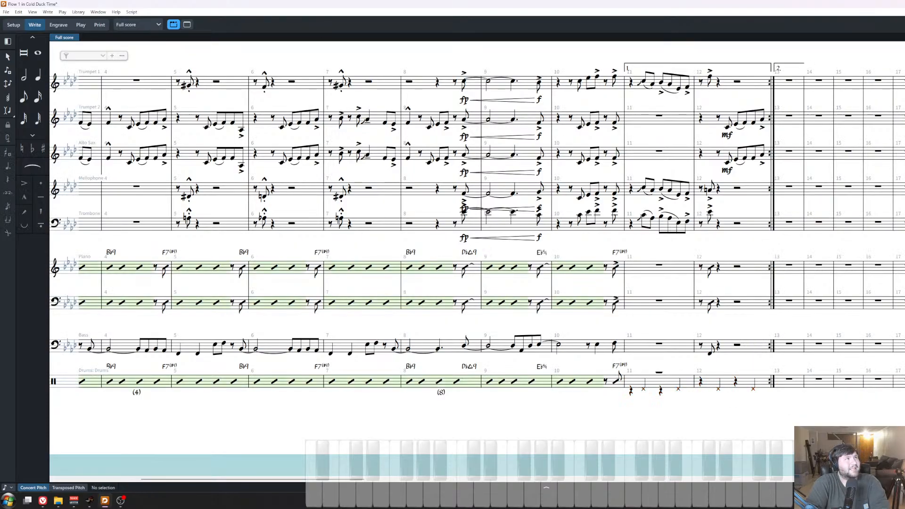
Remove the leftover bar rest above the notes in bar 11 of the Drums.
key(alt+Tab)
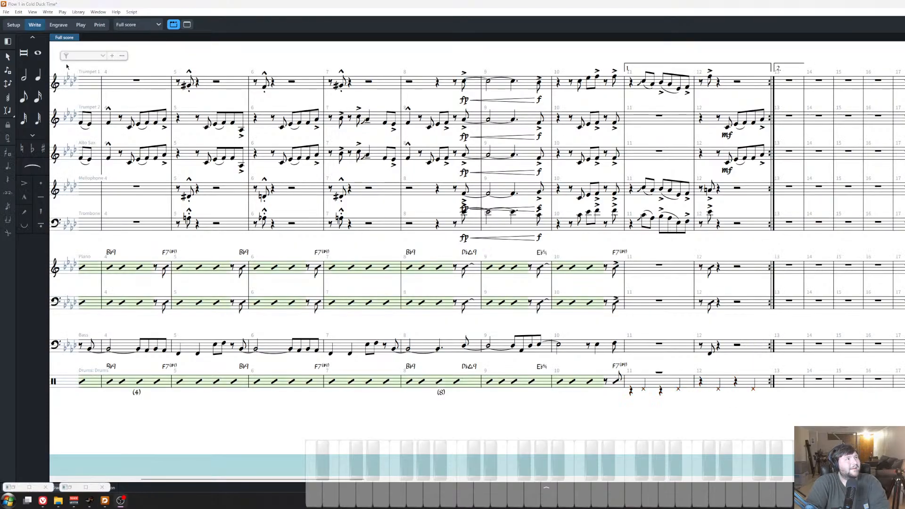
key(alt+Tab)
click(660, 372)
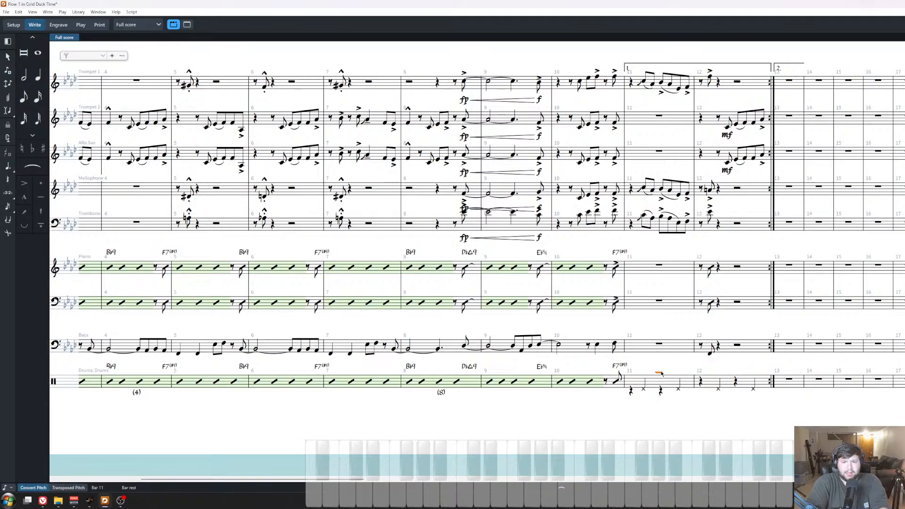
ctrl+scroll(784, 406, up, 5)
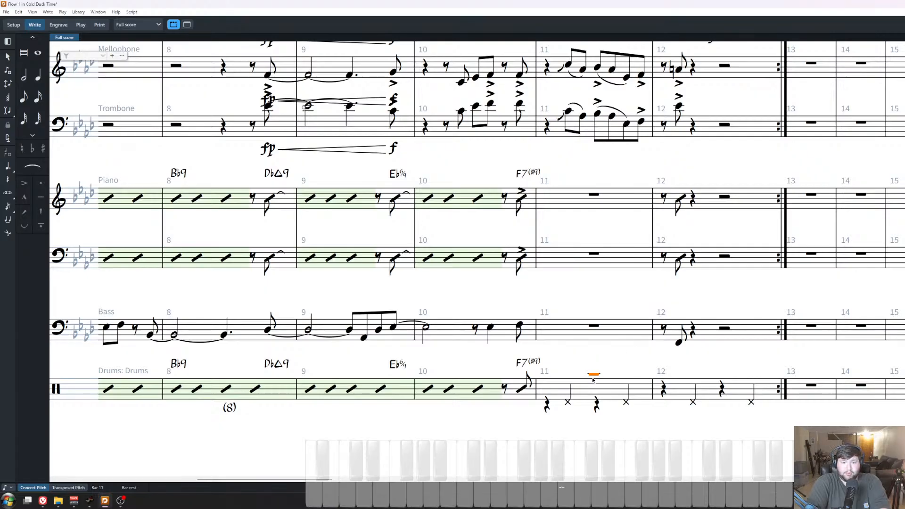
click(18, 11)
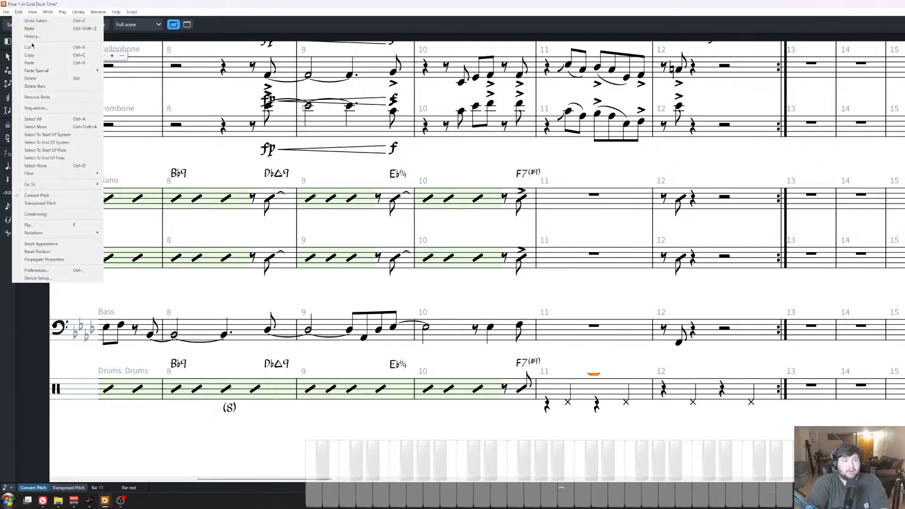
click(45, 86)
ctrl+scroll(621, 389, down, 5)
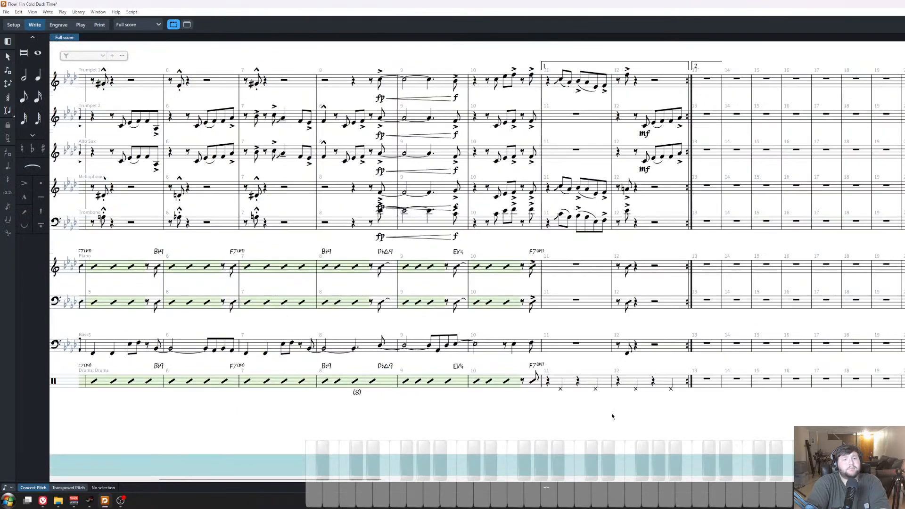
scroll(521, 438, right, 2)
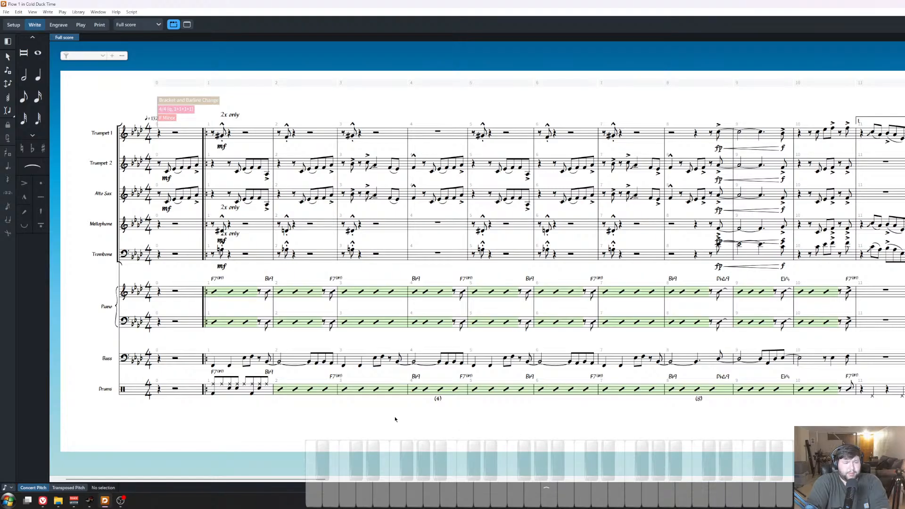
ctrl+scroll(356, 429, up, 2)
scroll(356, 429, right, 7)
scroll(357, 429, left, 10)
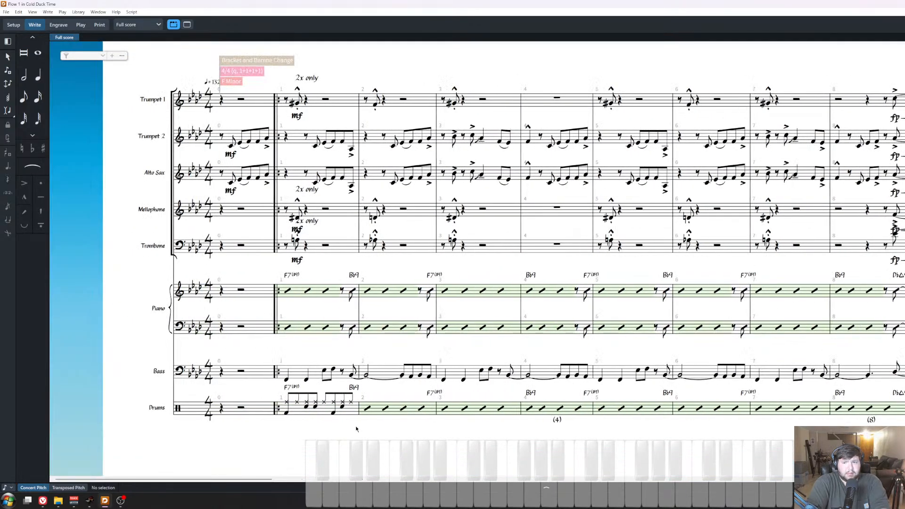
Add the staff text "play every time" above the first note of bar 11 in Trumpet 1.
scroll(356, 428, right, 6)
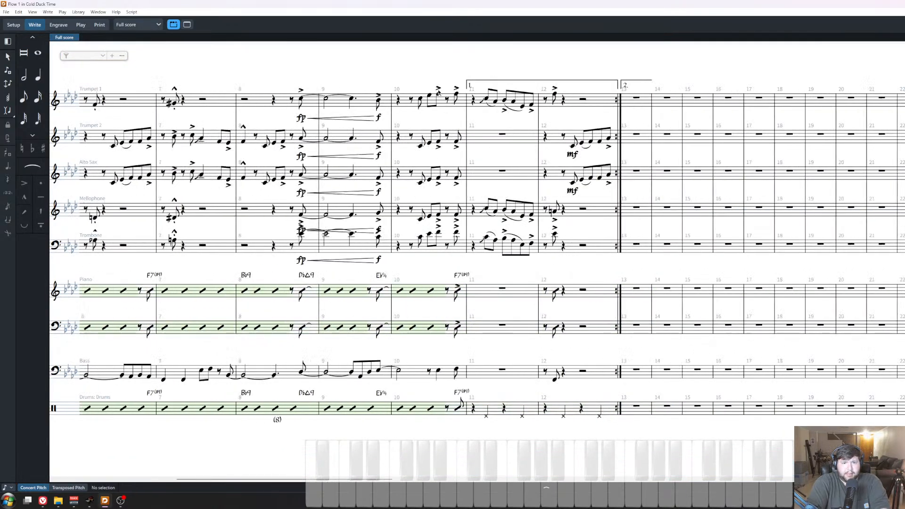
click(486, 100)
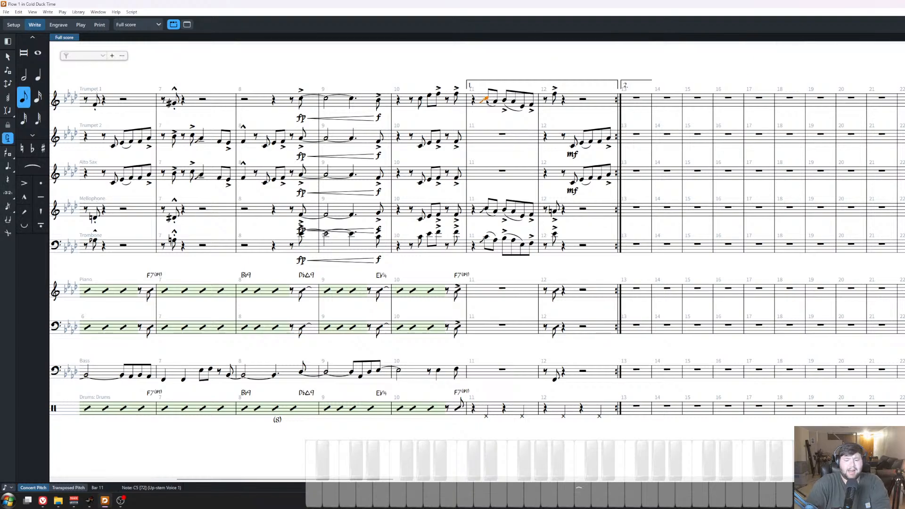
key(shift+x)
text(play)
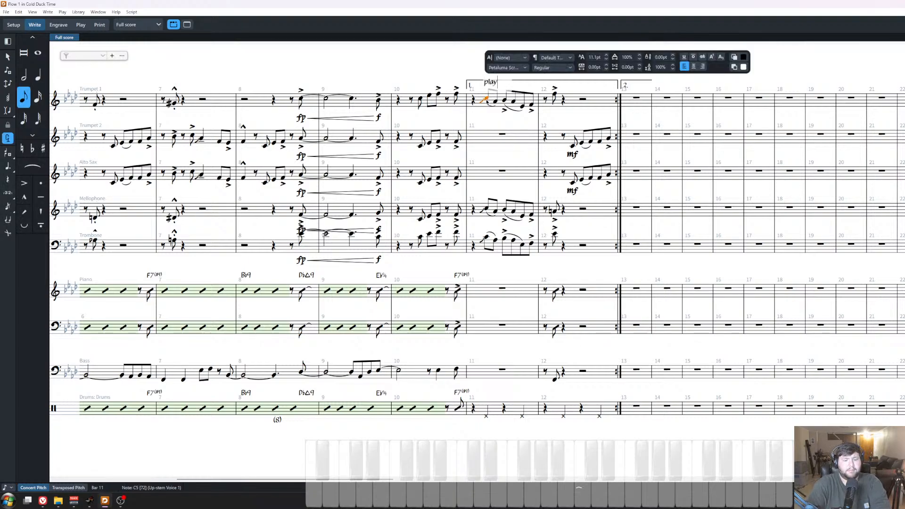
text( every time)
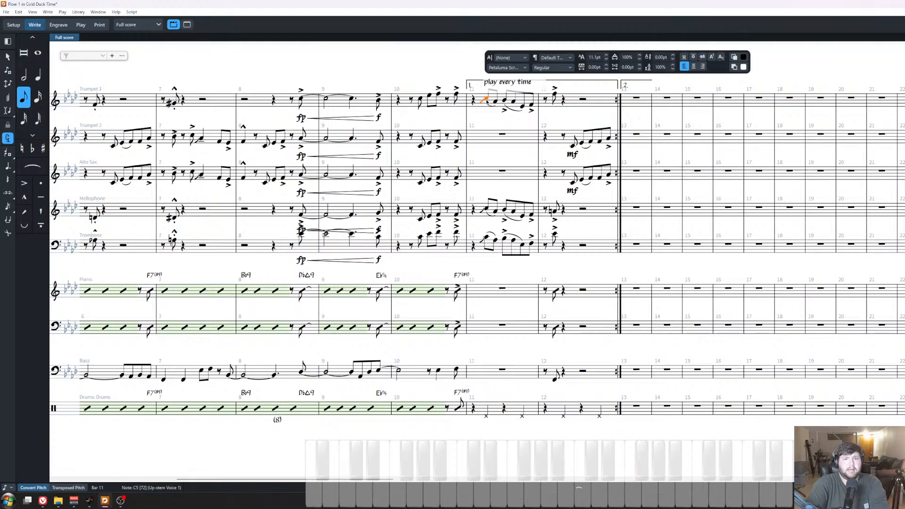
key(Escape)
key(Escape)
Shorten the Trumpet 1 staff text above bar 11 to "play!".
double_click(529, 83)
drag(530, 80, 498, 80)
text(!)
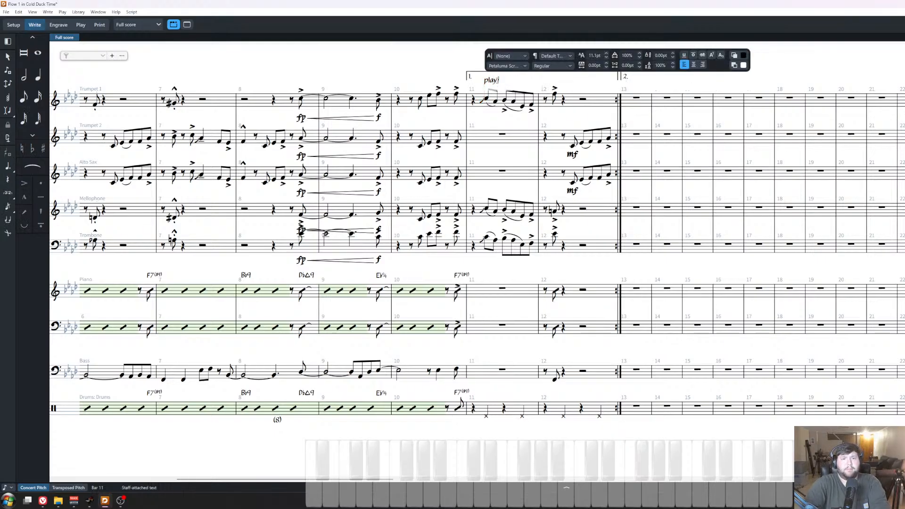
key(Escape)
key(Escape)
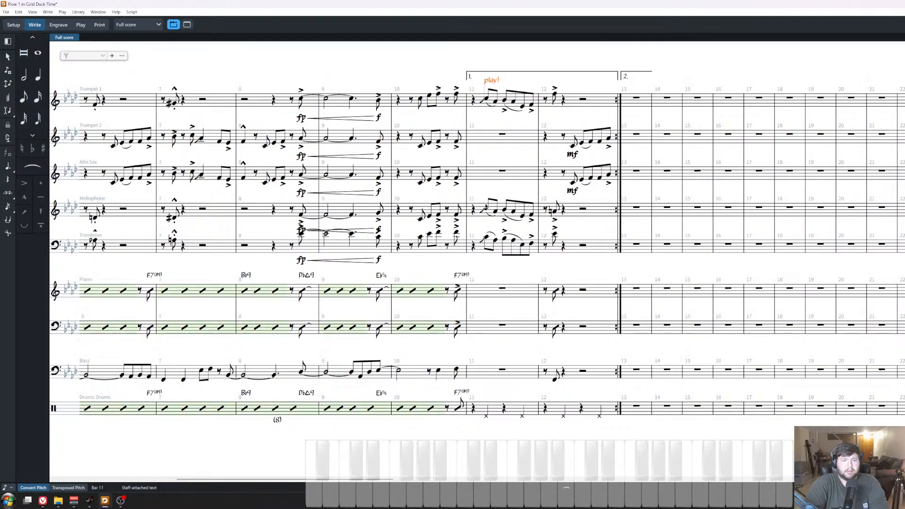
Add the staff text "play!" above the first notes of bar 11 in the Mellophone and Trombone.
click(486, 207)
ctrl+click(487, 238)
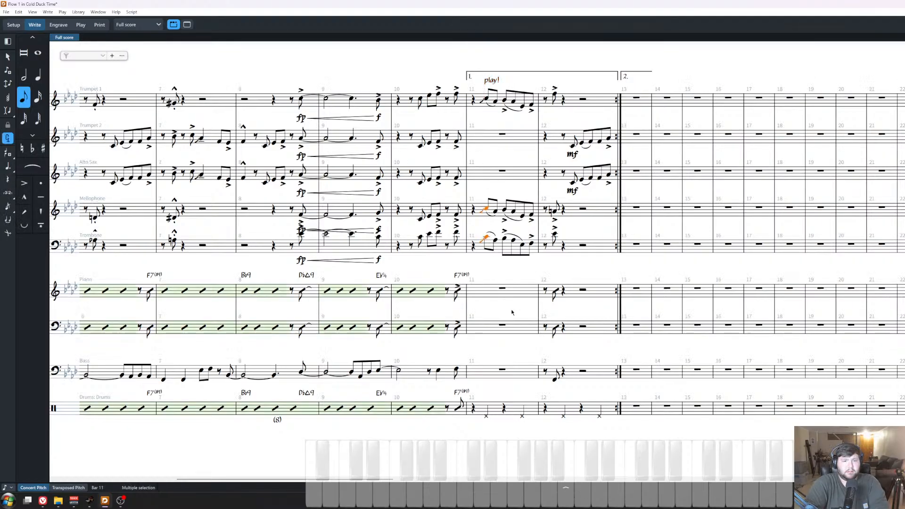
text(play!)
key(Escape)
Copy the F7(#9) chord symbol from the end of bar 10 to the Piano hit in bar 12.
drag(372, 273, 626, 305)
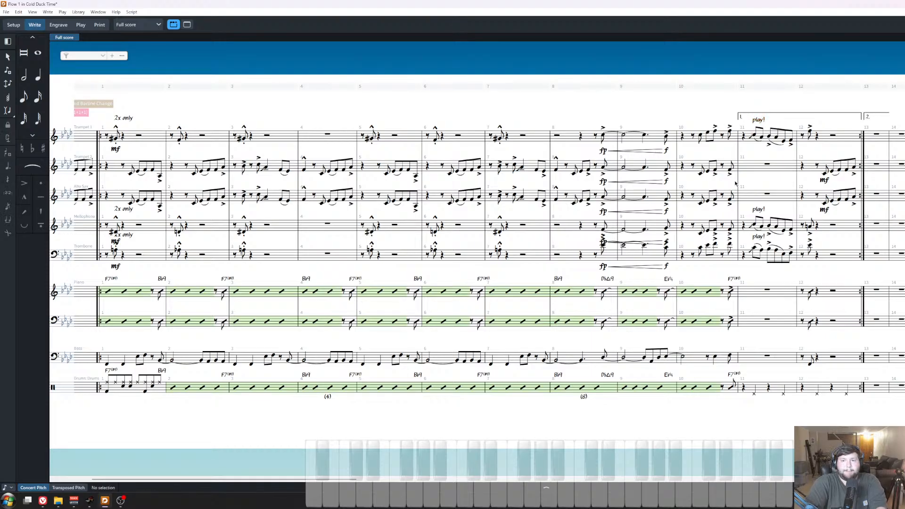
scroll(759, 171, right, 5)
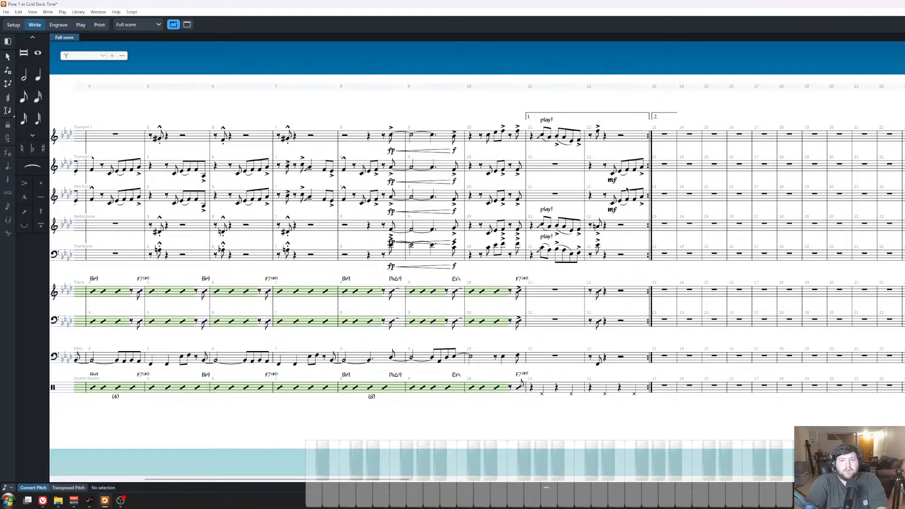
scroll(727, 265, left, 7)
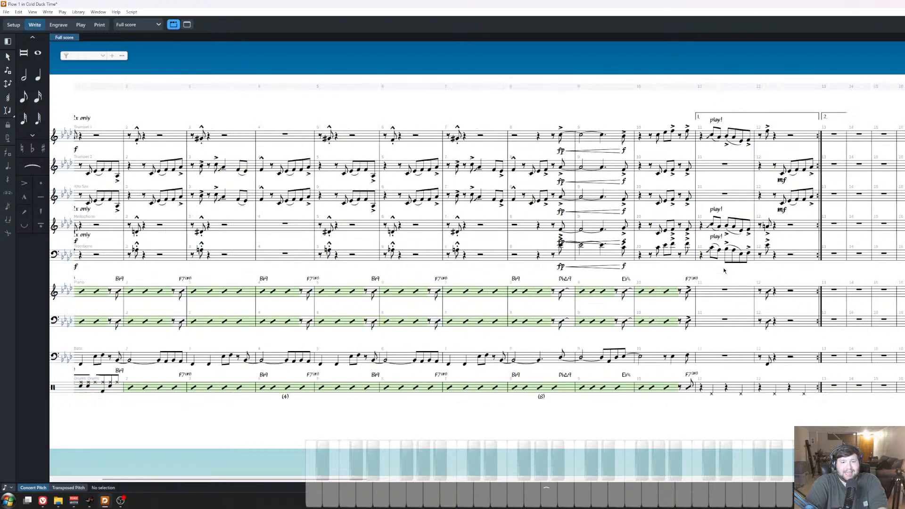
scroll(724, 270, down, 2)
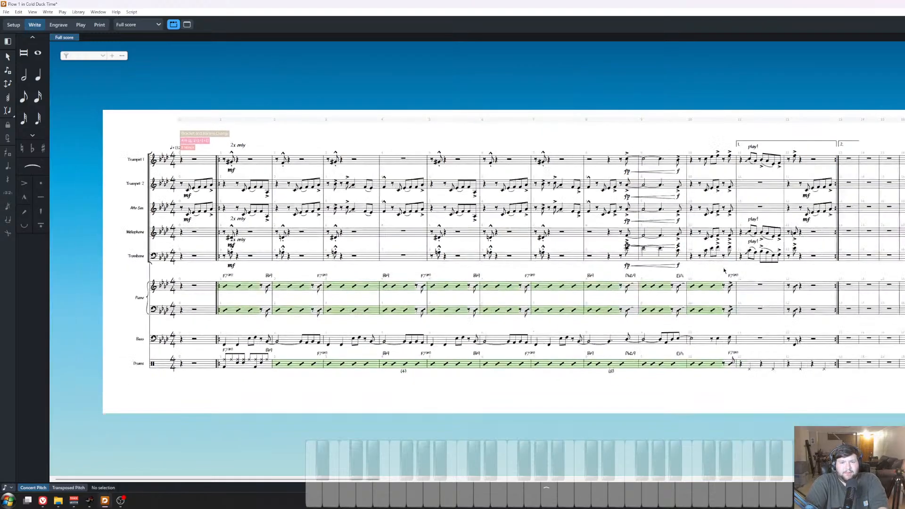
scroll(724, 270, up, 1)
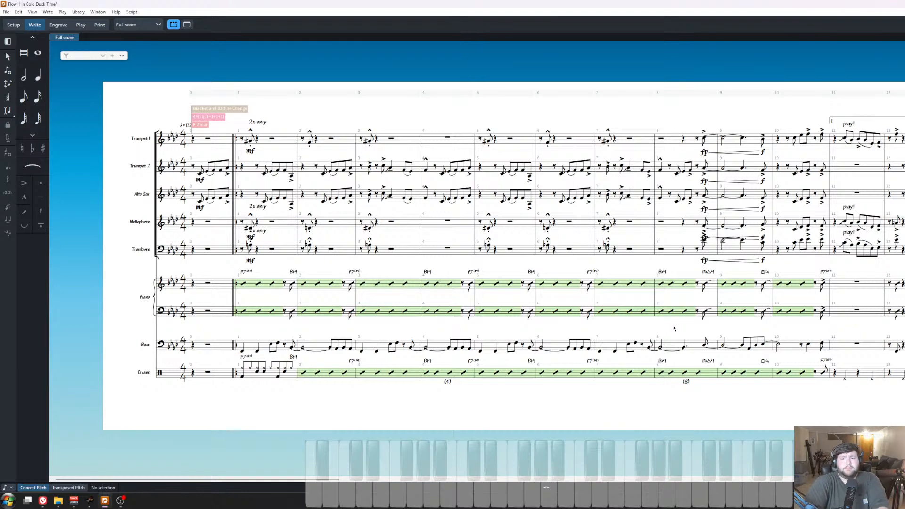
click(826, 273)
click(898, 285)
key(ctrl+v)
scroll(811, 286, right, 5)
click(662, 282)
key(o)
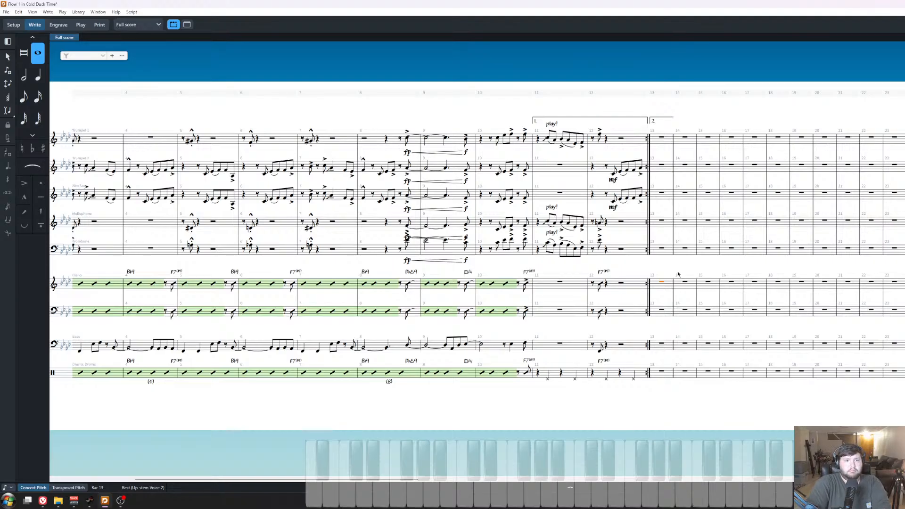
scroll(678, 274, left, 5)
scroll(468, 272, right, 5)
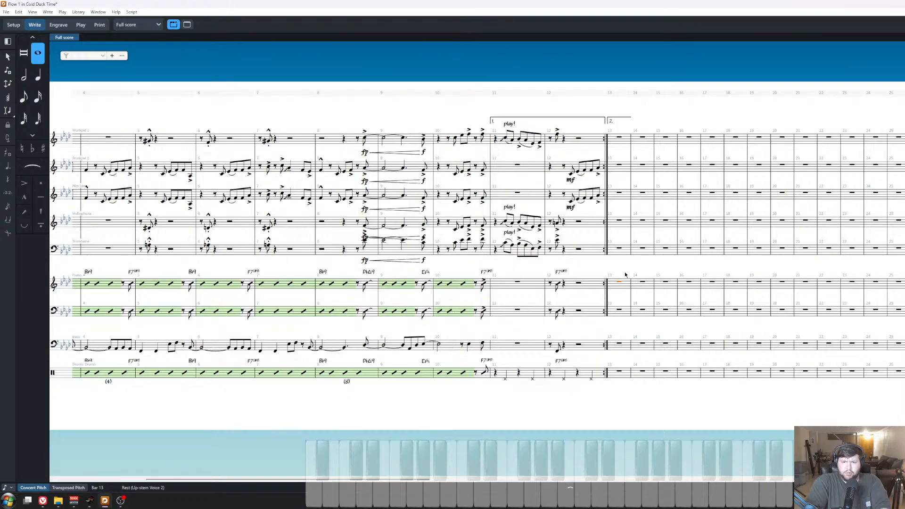
click(520, 154)
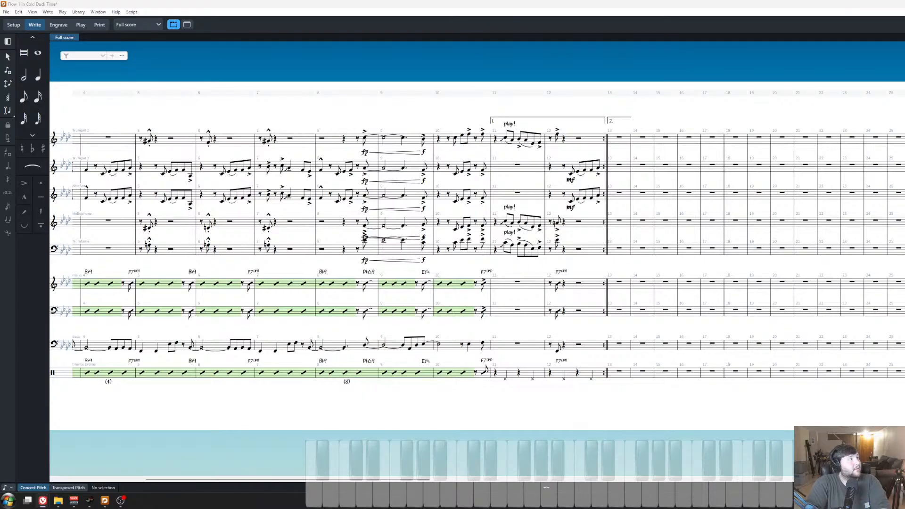
key(alt+Tab)
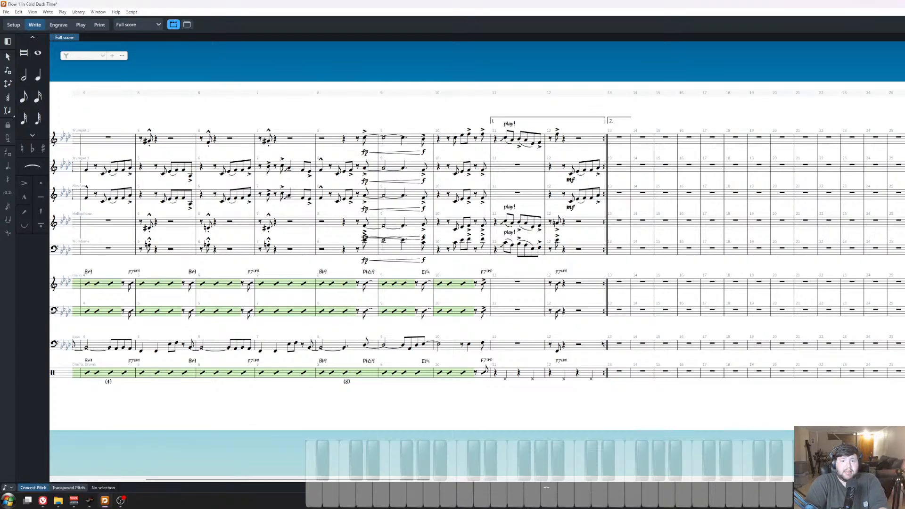
scroll(619, 276, up, 5)
click(542, 304)
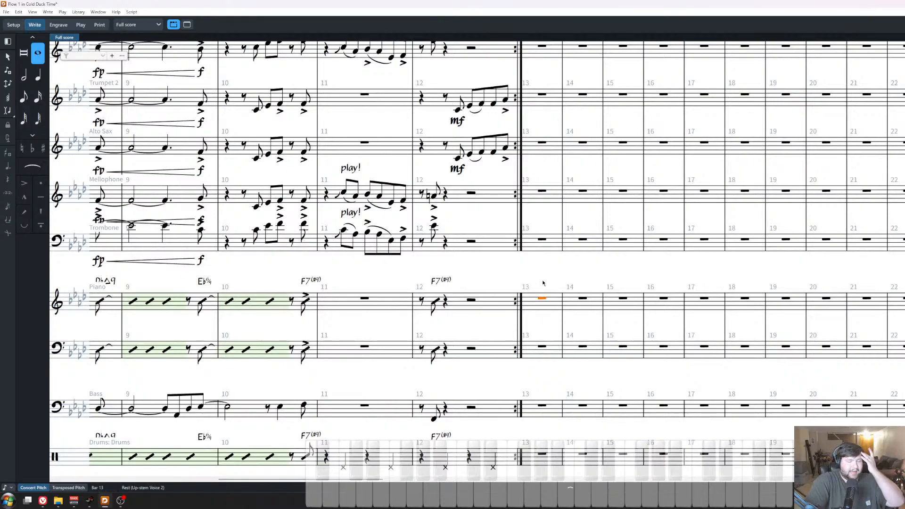
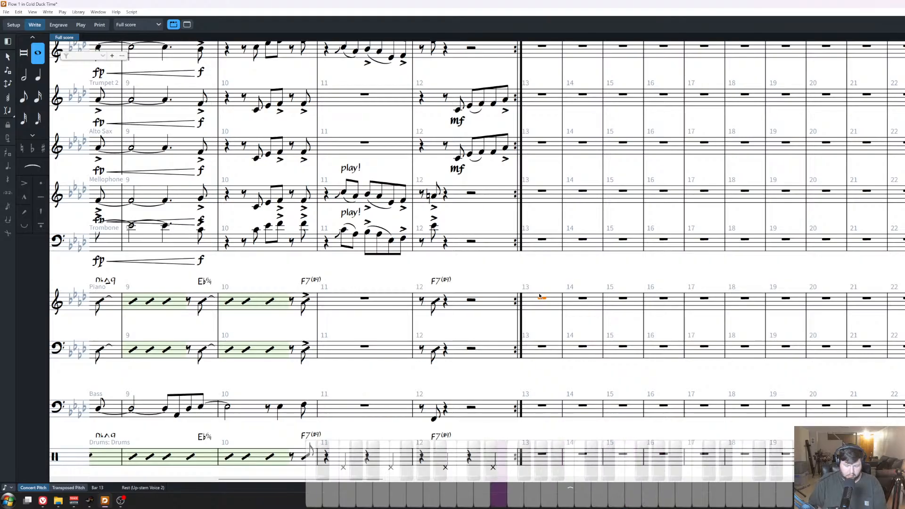
scroll(501, 289, down, 2)
click(558, 295)
scroll(511, 283, right, 2)
key(Escape)
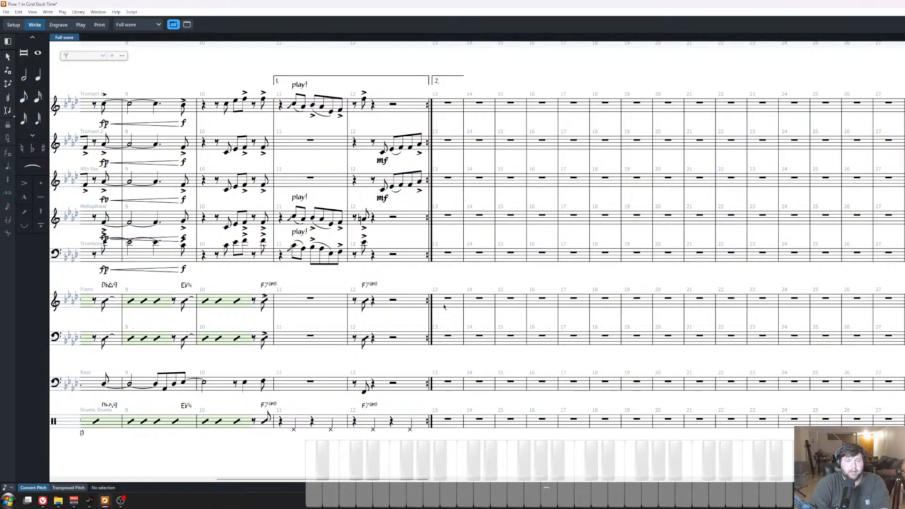
Enter a Dmaj9 chord symbol at the start of bar 13 in the Piano.
double_click(444, 307)
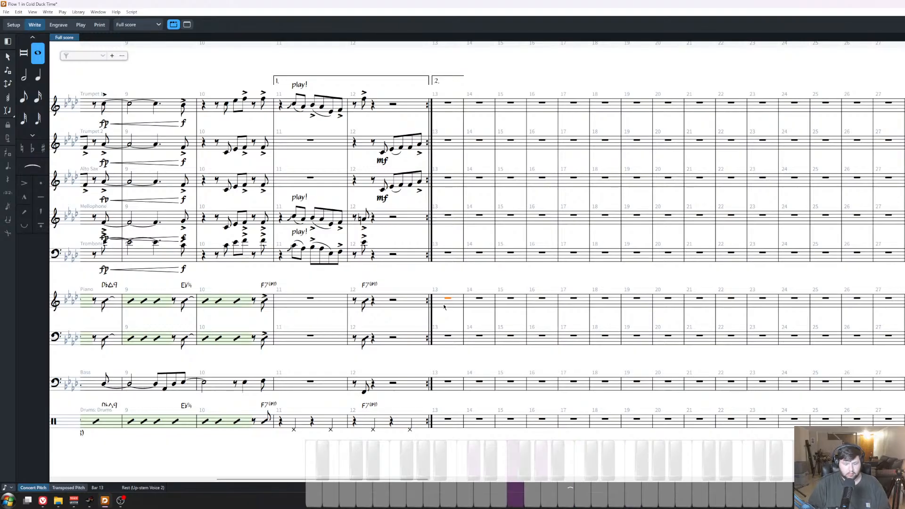
key(shift+q)
text(Dmaj9)
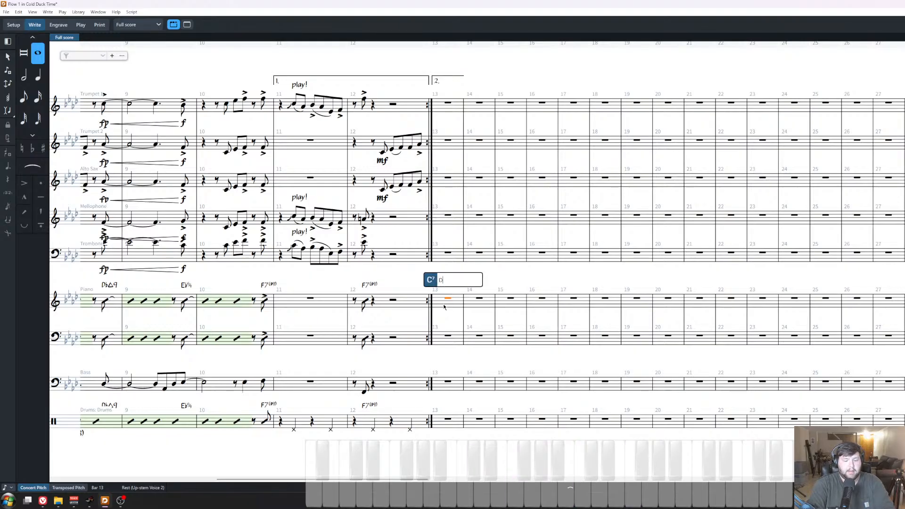
key(Return)
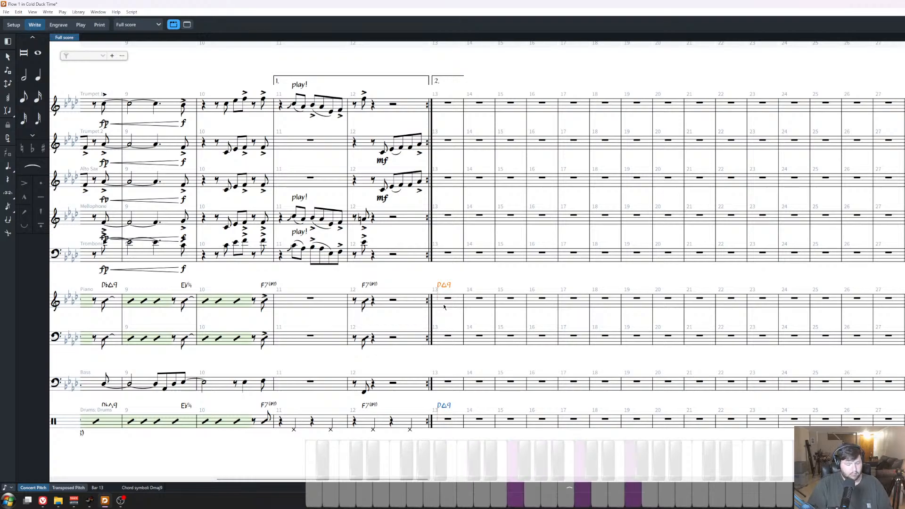
click(487, 288)
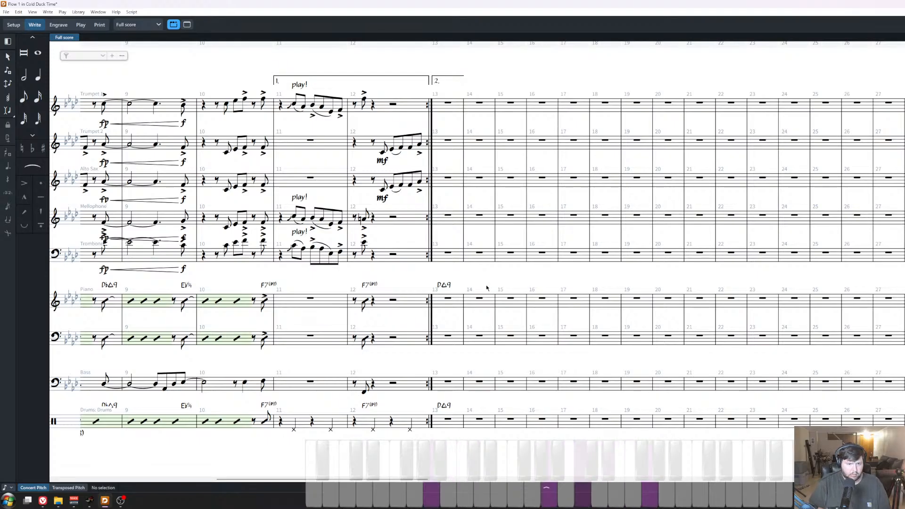
Enter four off-beat eighth-note rhythm slashes in bar 14 of the Piano's treble staff.
click(479, 299)
scroll(451, 323, up, 6)
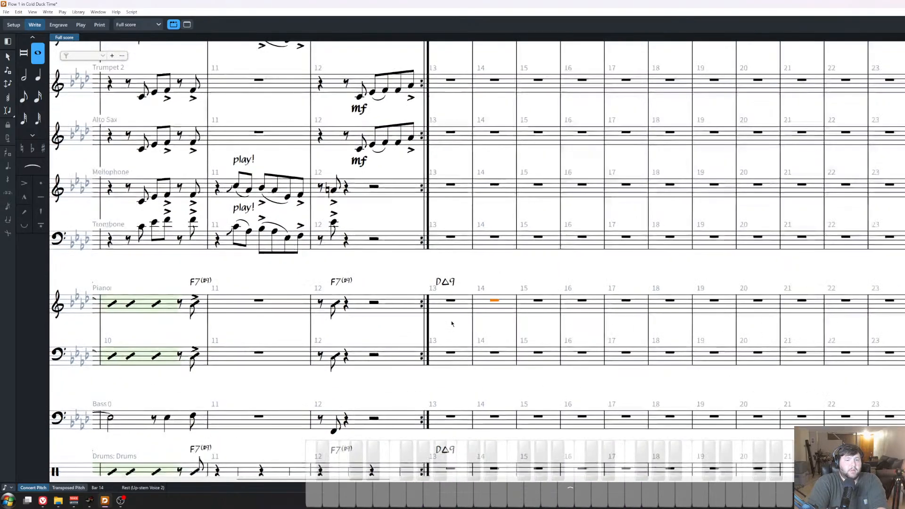
key(shift+n)
key(Right)
key(5)
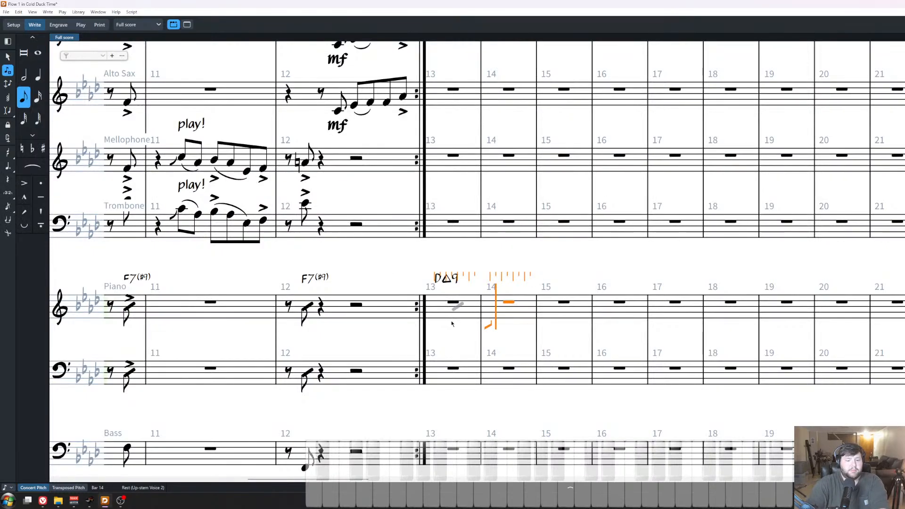
key(b)
key(Right)
key(b)
key(Right)
key(b)
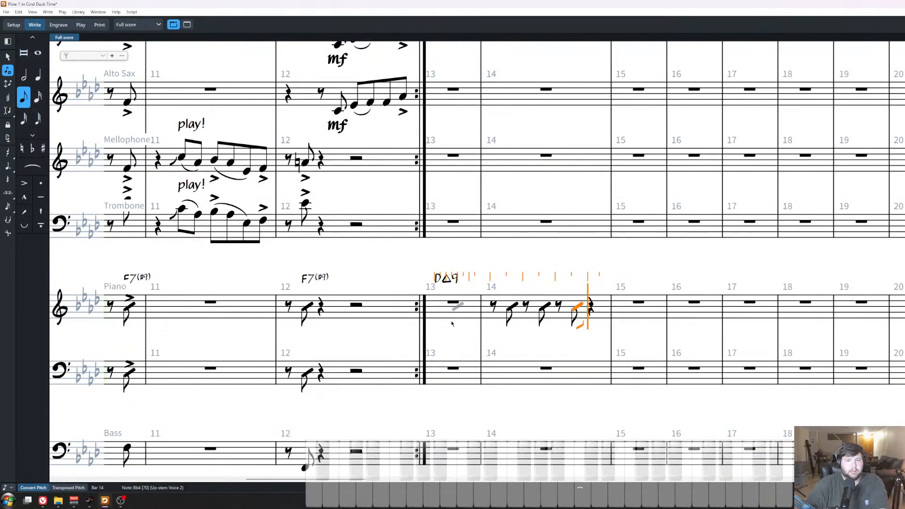
key(Right)
key(b)
key(Escape)
Change the chord symbol at bar 13 of the Piano to Dbmaj9.
click(512, 307)
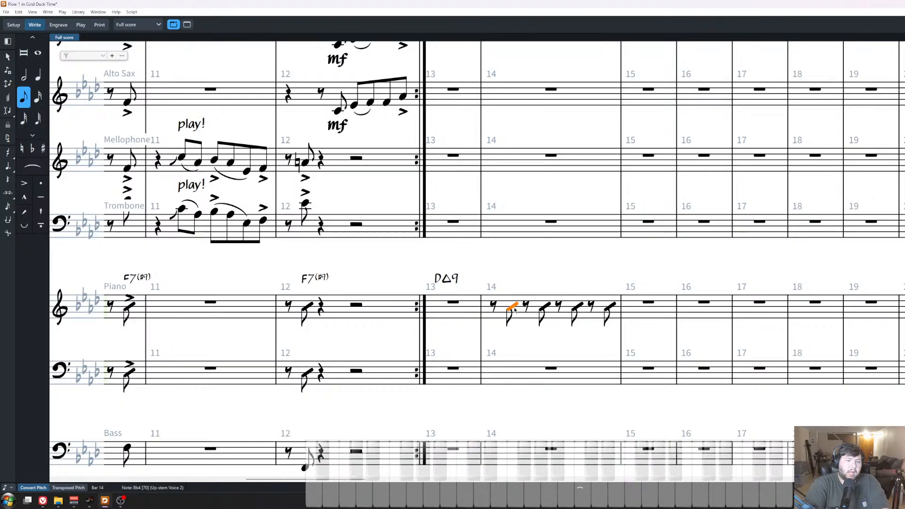
double_click(444, 278)
text(bmaj9)
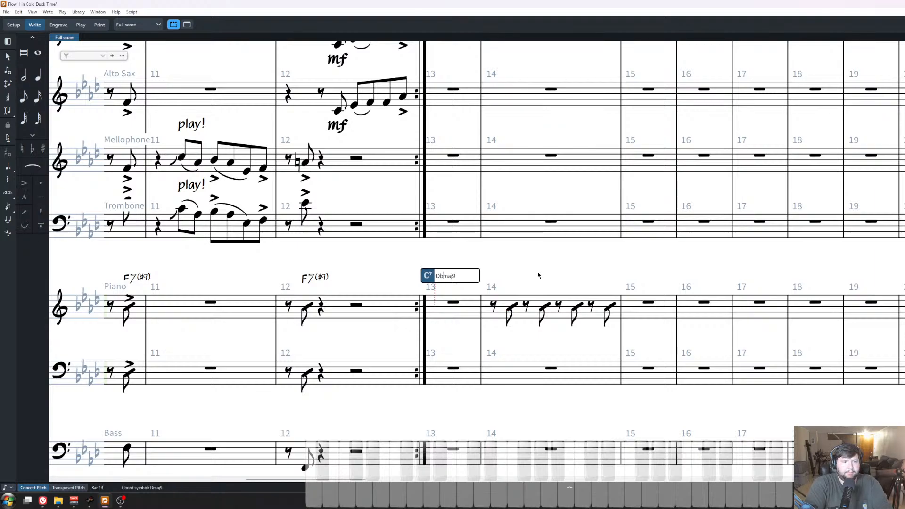
key(Return)
Add a C7(b9 b13) chord symbol above the first slash in bar 14 of the Piano.
click(518, 309)
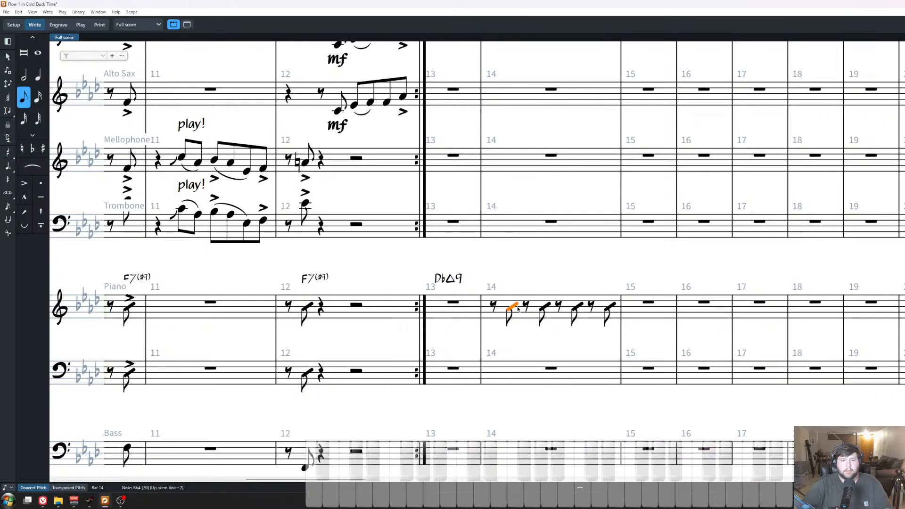
key(shift+q)
text(c7b9b13)
key(Return)
key(Escape)
Add a Bmaj9 chord symbol above the second slash in bar 14 of the Piano.
click(549, 305)
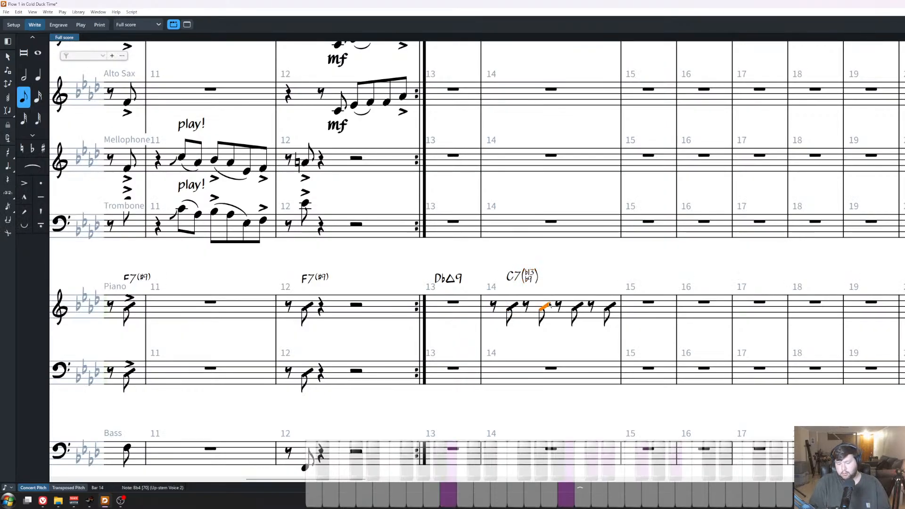
key(shift+q)
text(B)
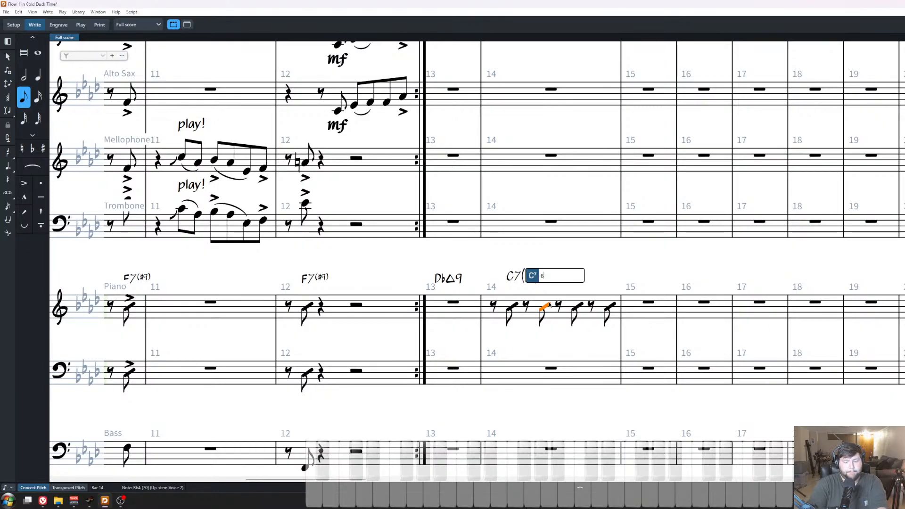
text(maj9)
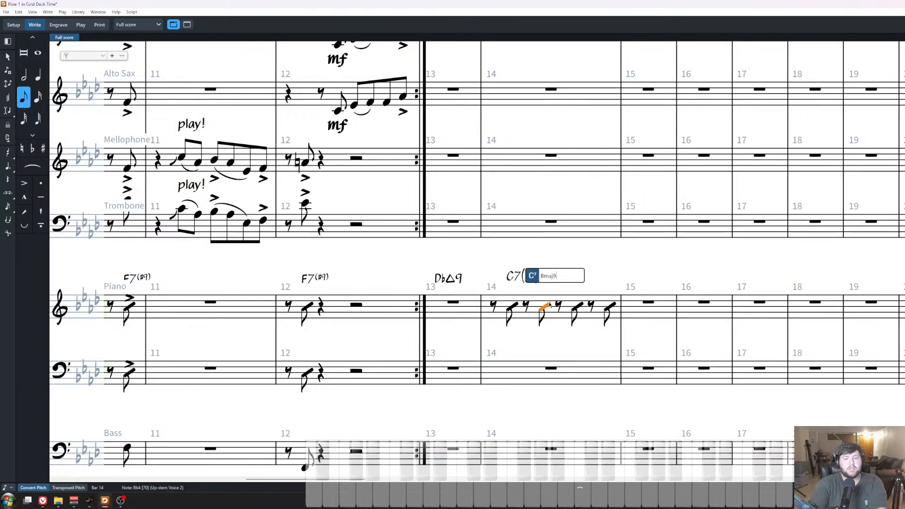
key(Return)
key(Escape)
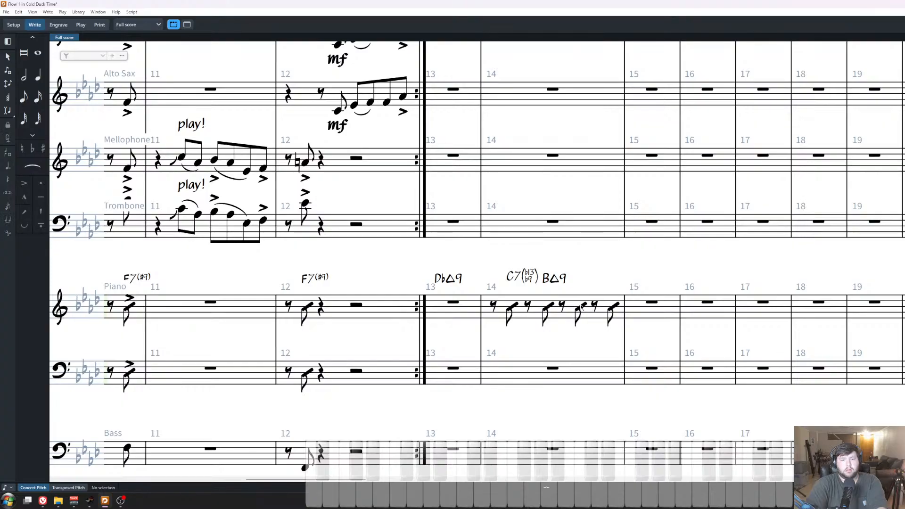
Add a Bb9 chord symbol above the third slash in bar 14 of the Piano.
click(580, 308)
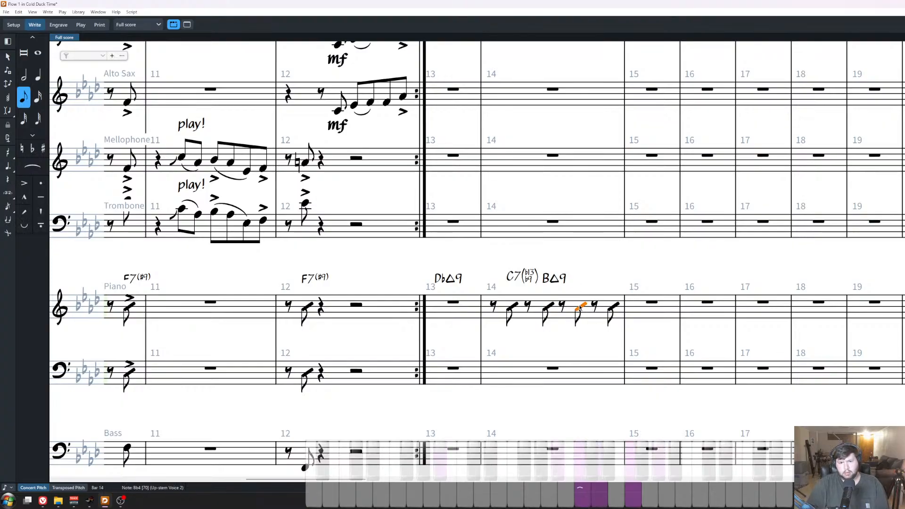
key(shift+q)
text(Bb9)
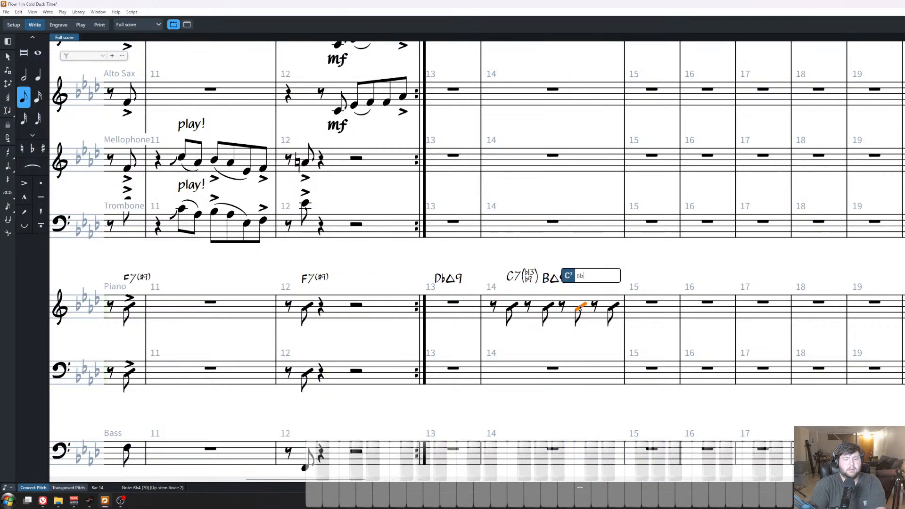
key(Return)
Add an F7(#9)/A chord symbol above the fourth slash in bar 14 of the Piano.
click(615, 307)
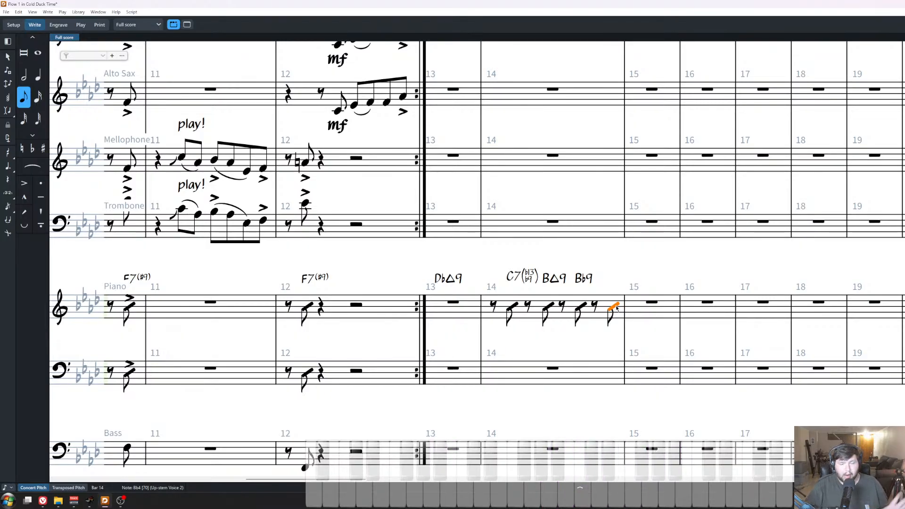
key(shift+q)
text(F)
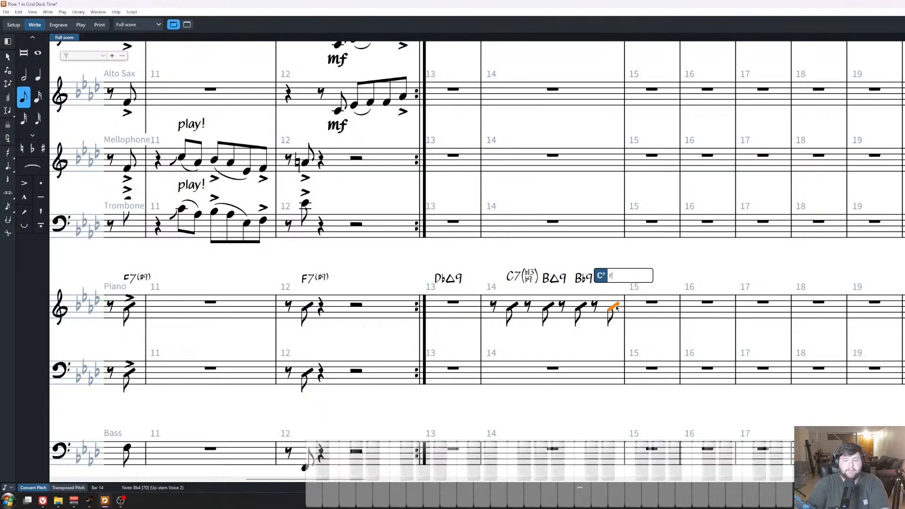
text(7(#9)/)
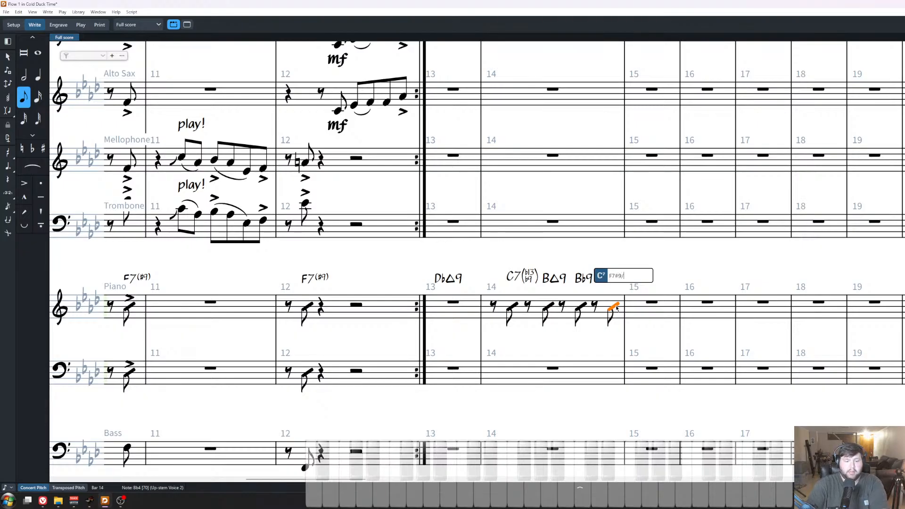
text(A)
key(Return)
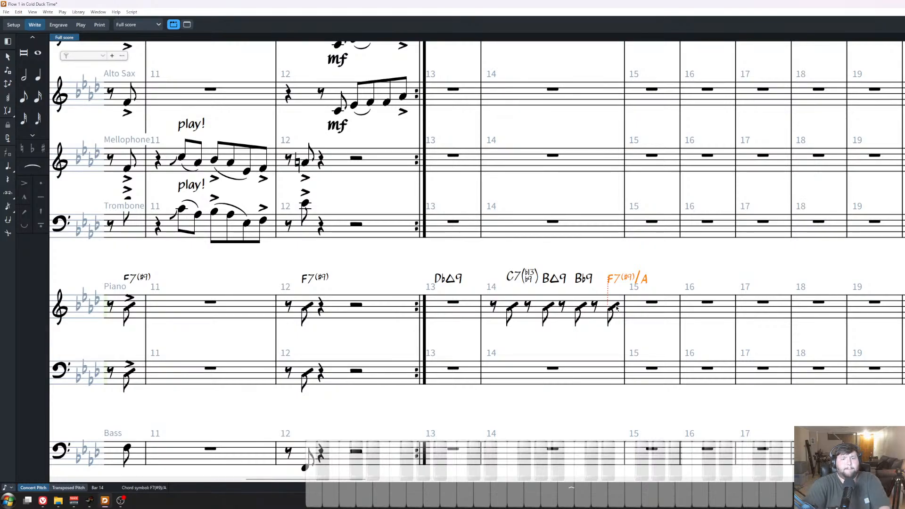
Enter a whole-note chord of Ab3, C4, Eb4 and F4 in bar 13 of the Piano's upper staff.
click(703, 277)
scroll(643, 287, down, 4)
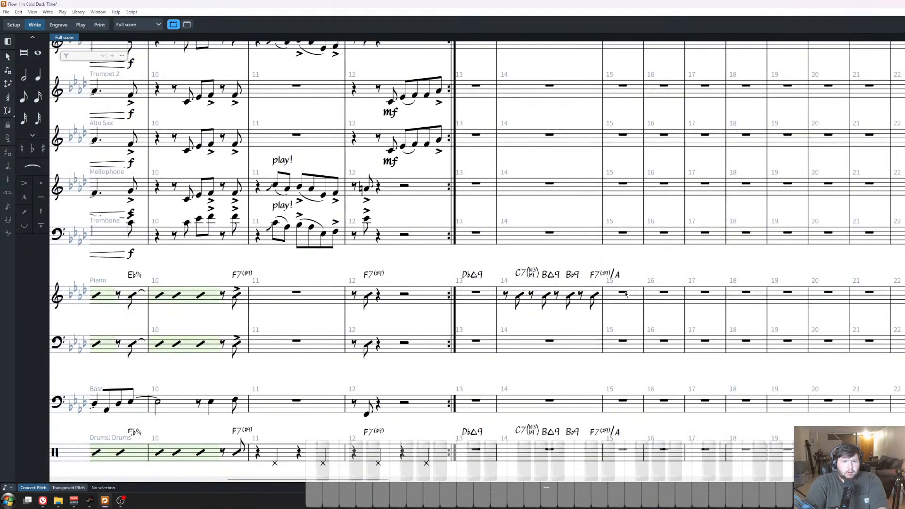
scroll(552, 271, right, 2)
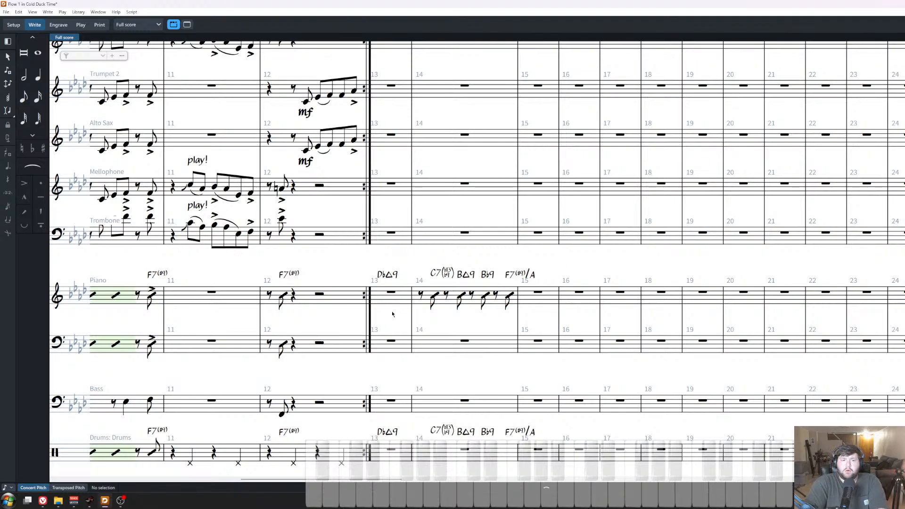
click(396, 293)
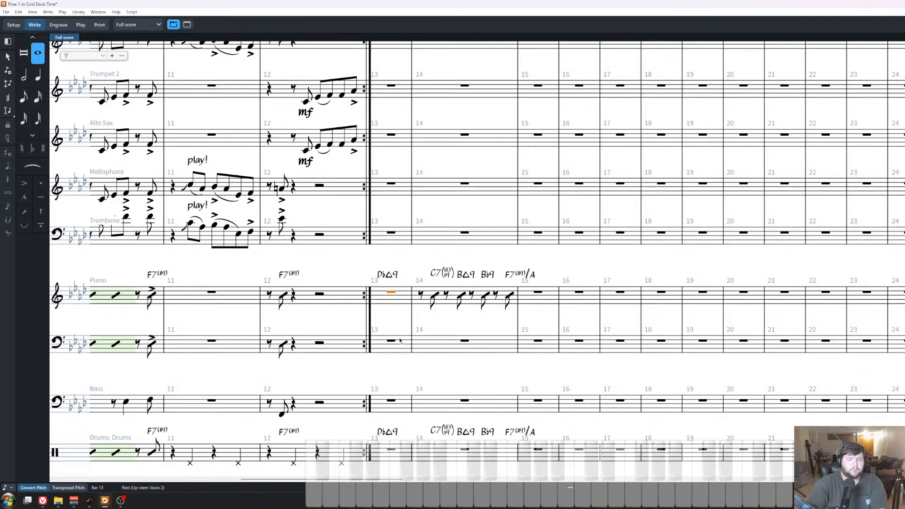
key(Return)
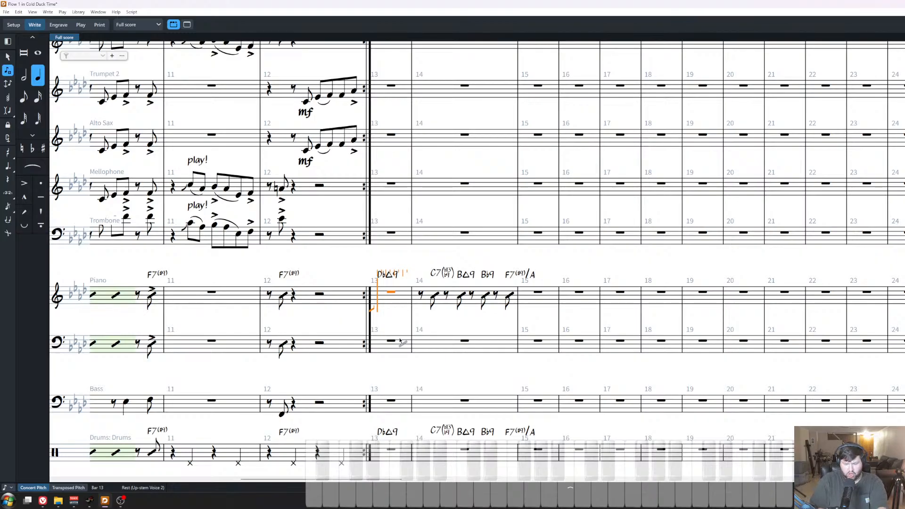
key(8)
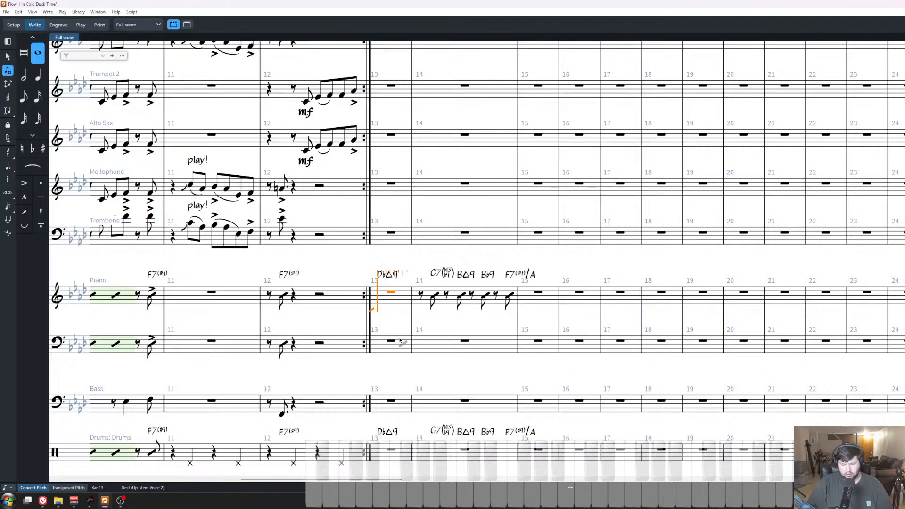
key(Escape)
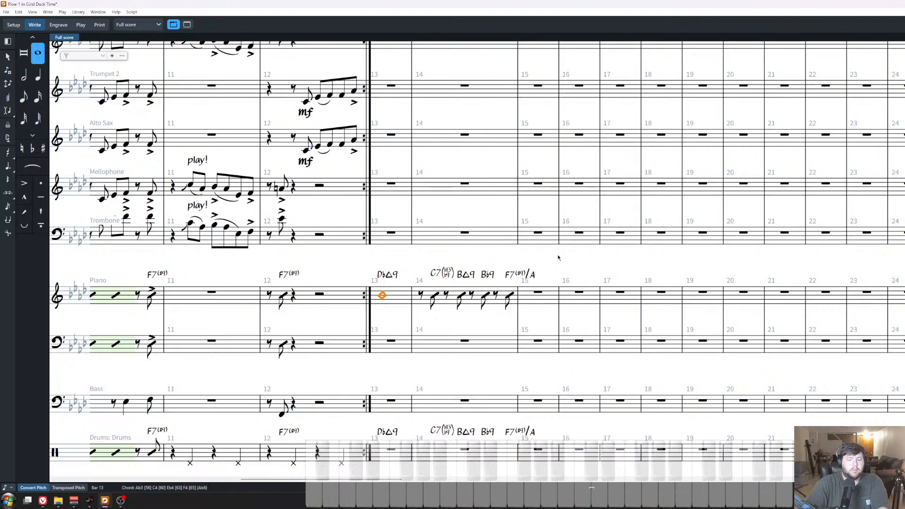
Cover the whole-note chord in bar 13 of the Piano's upper staff with a slash region.
key(shift+q)
text(slash)
key(Return)
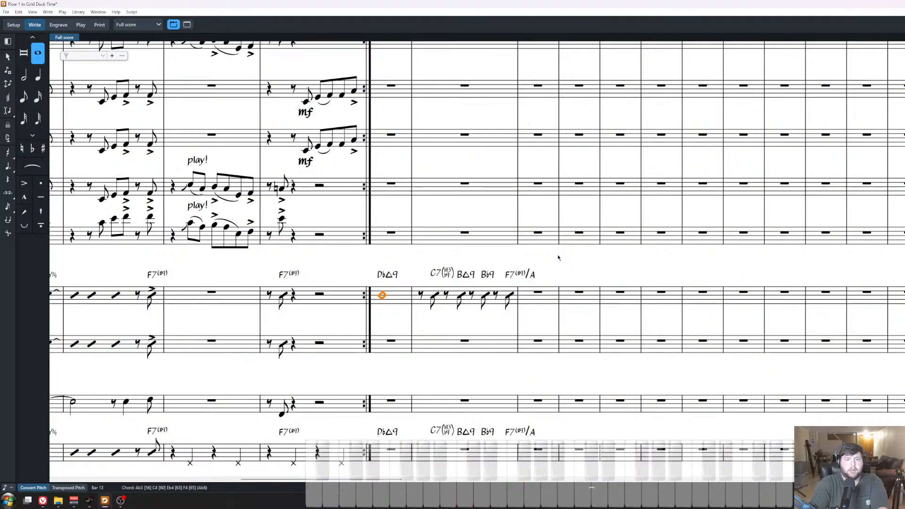
key(Escape)
scroll(444, 271, down, 3)
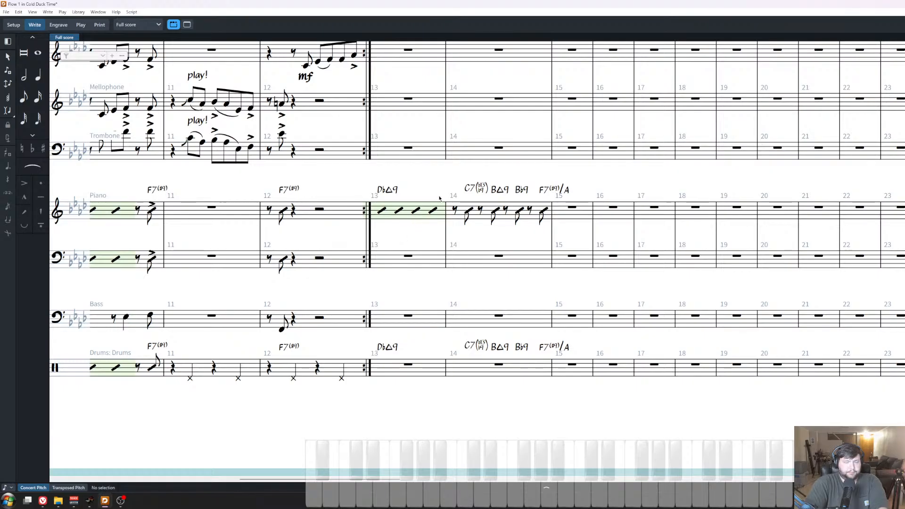
scroll(465, 238, up, 3)
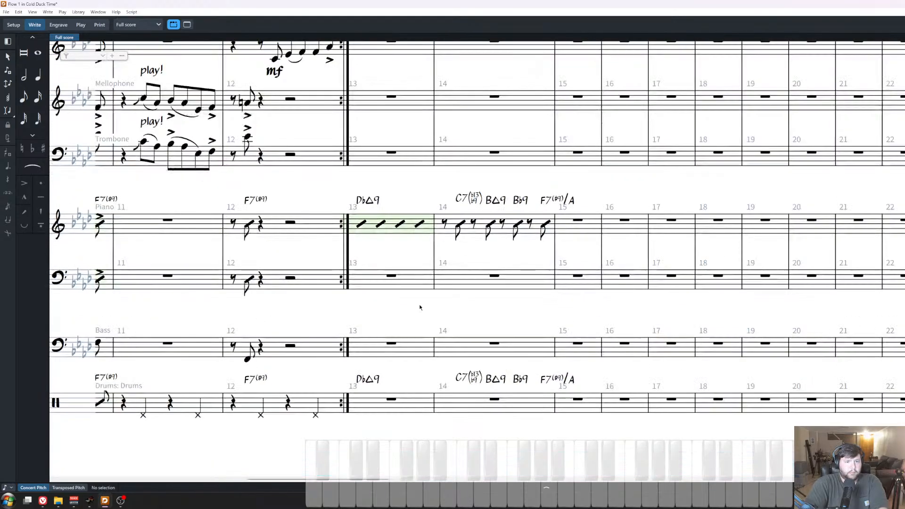
click(441, 216)
click(480, 215)
key(Escape)
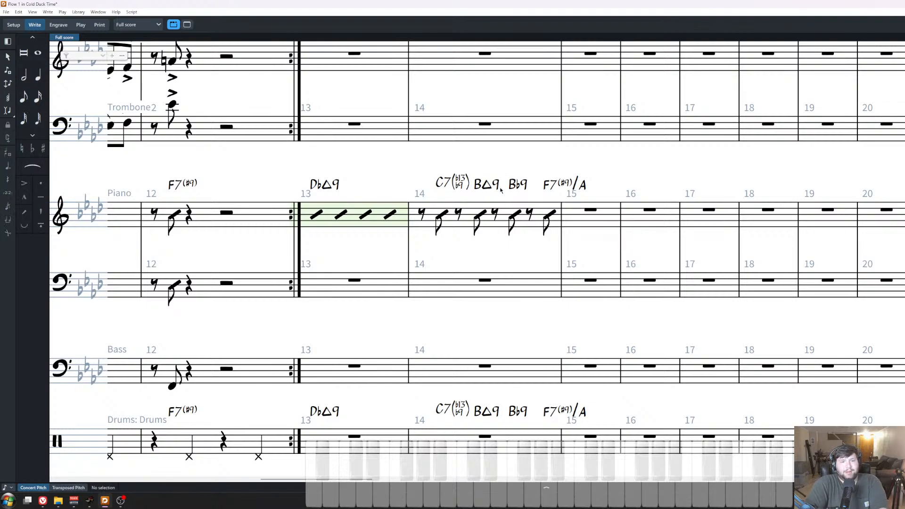
scroll(473, 351, down, 3)
scroll(474, 352, left, 5)
scroll(474, 354, right, 2)
scroll(475, 354, right, 3)
scroll(554, 253, up, 3)
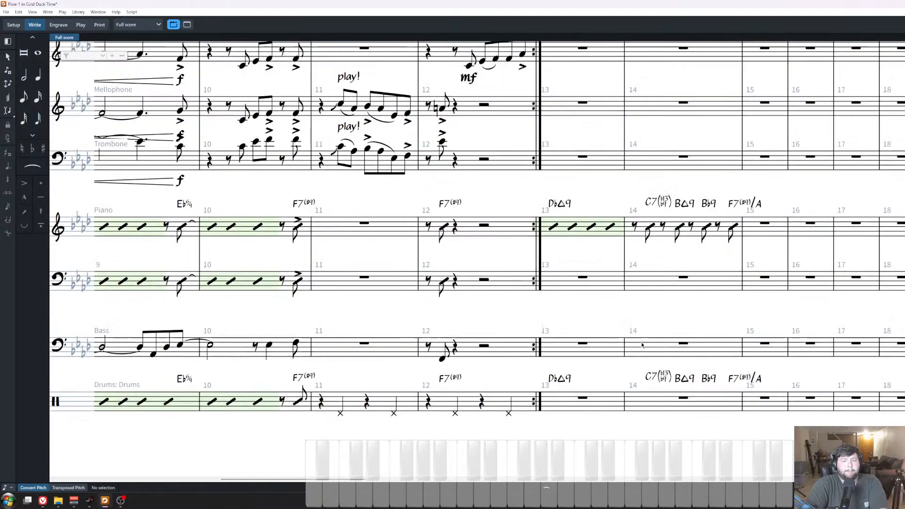
click(484, 367)
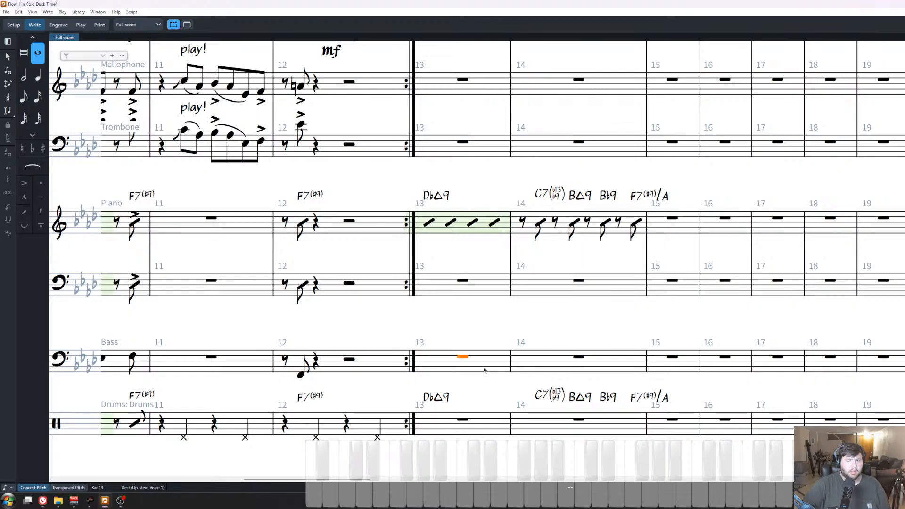
click(483, 395)
Copy the drum groove from bar 1 into bar 13 of the Drums and repeat it through the bars that follow.
scroll(484, 396, down, 2)
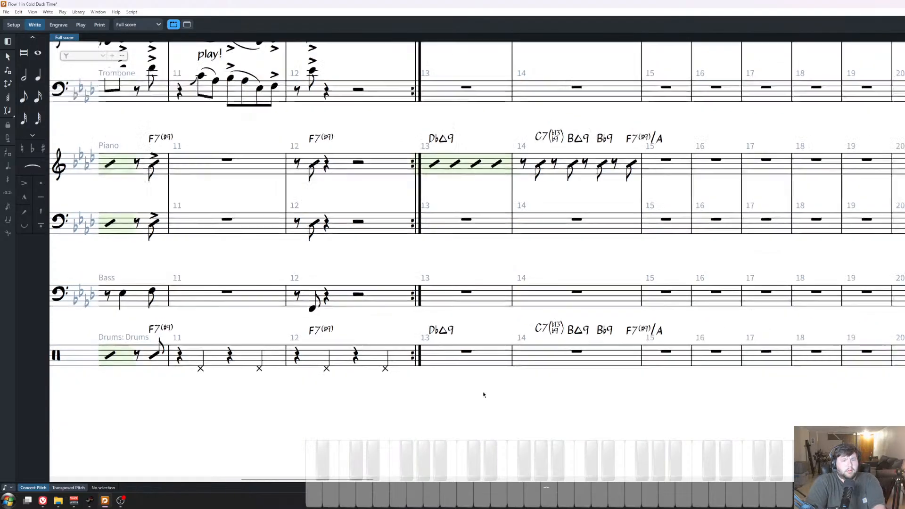
scroll(484, 396, down, 3)
scroll(484, 395, down, 1)
scroll(484, 395, left, 10)
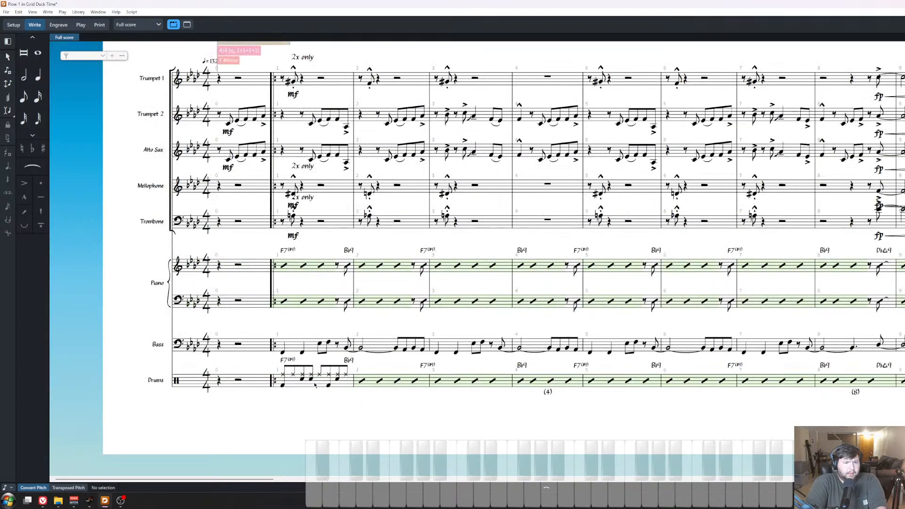
click(311, 379)
key(ctrl+shift+a)
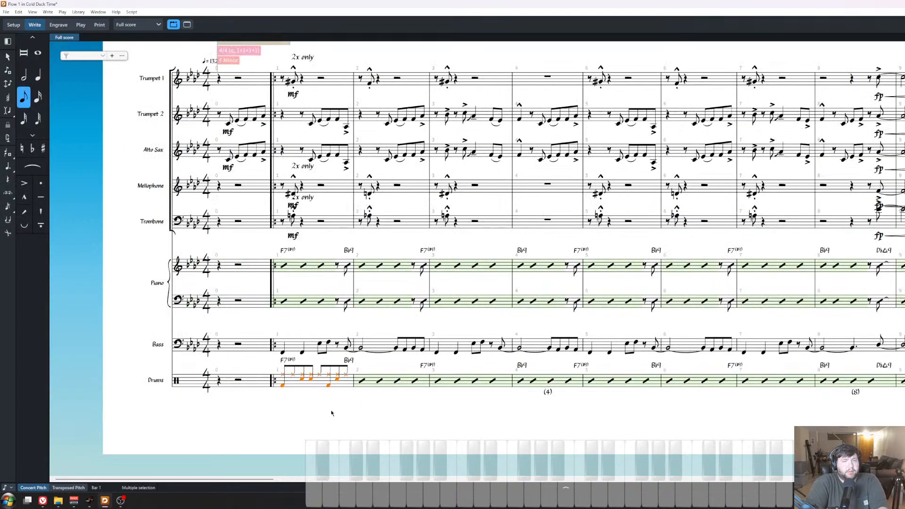
scroll(341, 410, right, 10)
click(498, 378)
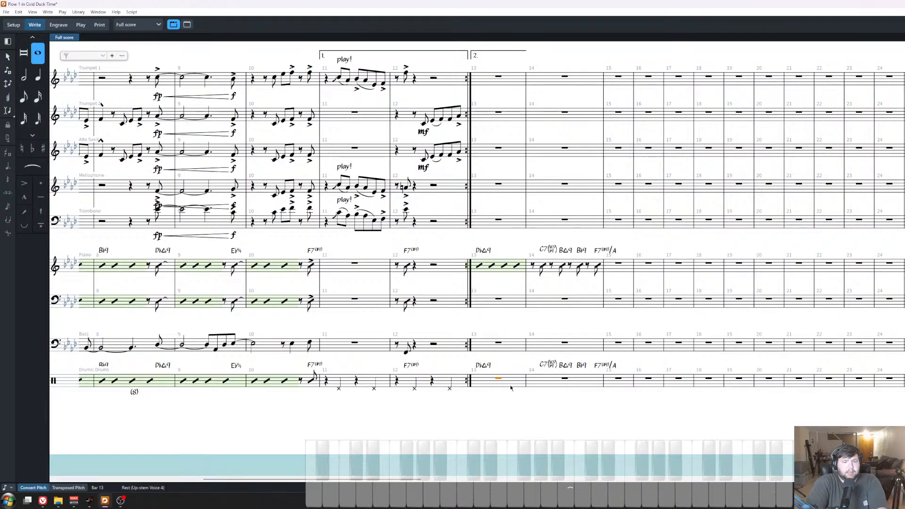
key(ctrl+v)
key(Escape)
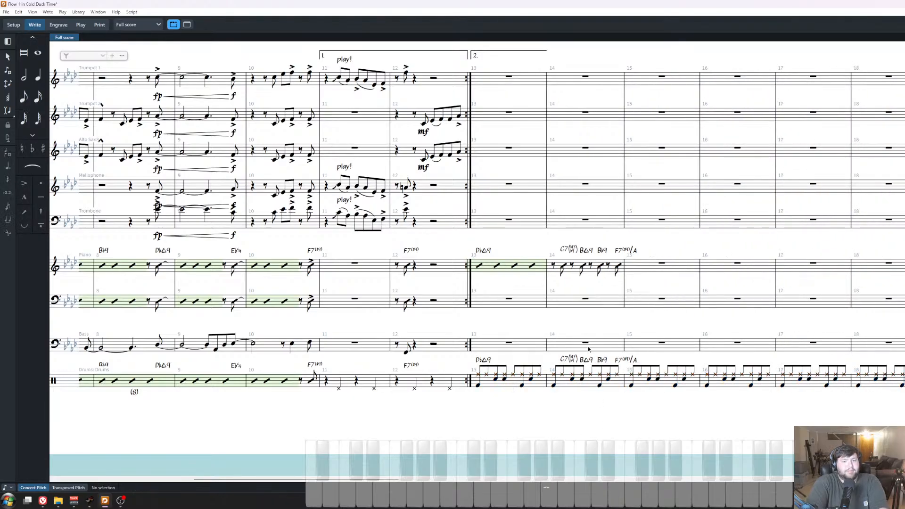
Delete the four rhythm slashes in bar 14 of the Piano's upper staff.
drag(493, 348, 444, 350)
key(z)
key(z)
key(z)
key(z)
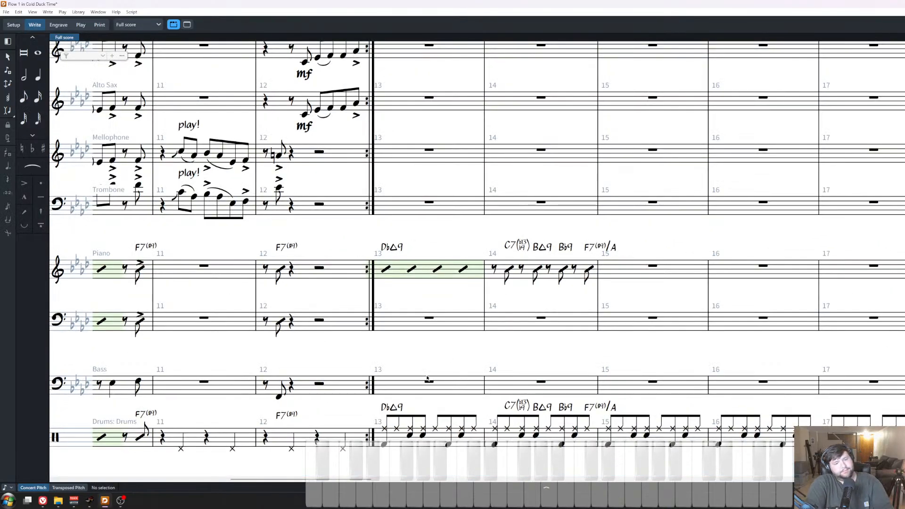
click(429, 380)
click(510, 269)
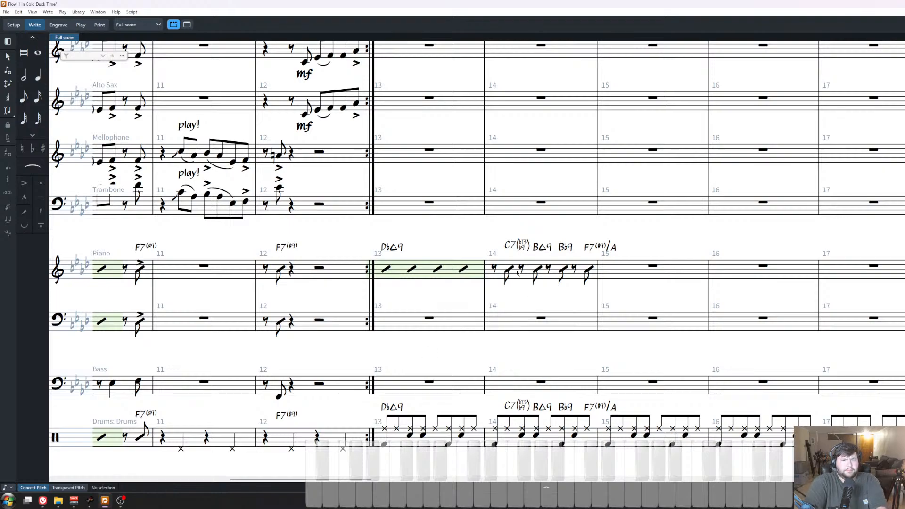
shift+click(590, 270)
key(Delete)
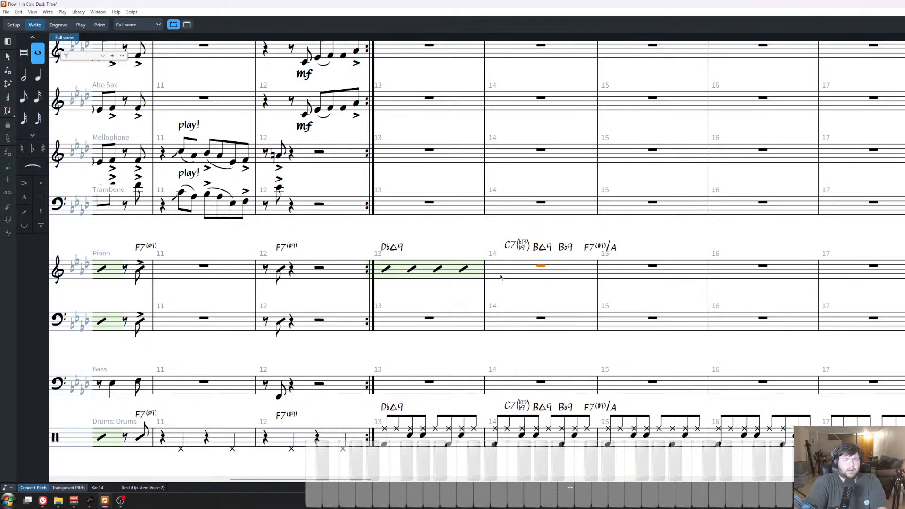
Re-enter the first three eighth-note slashes in bar 14 of the Piano as chord voicings, placing each on an off-beat.
key(shift+n)
key(6)
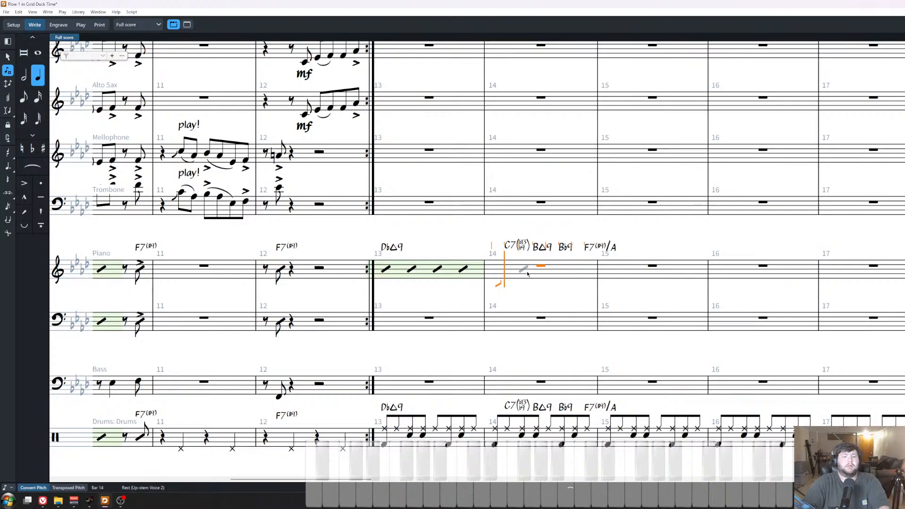
key(5)
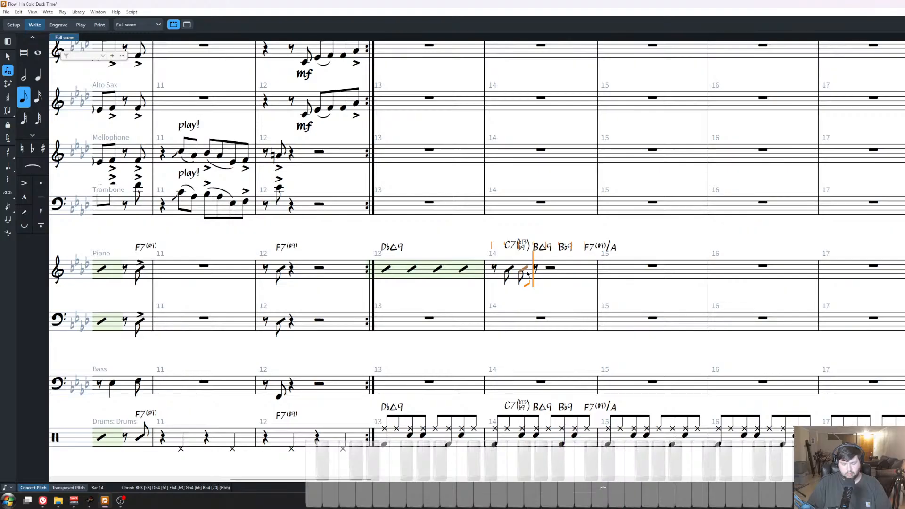
key(alt+Right)
key(alt+Right)
key(Escape)
click(525, 271)
key(alt+Right)
key(Escape)
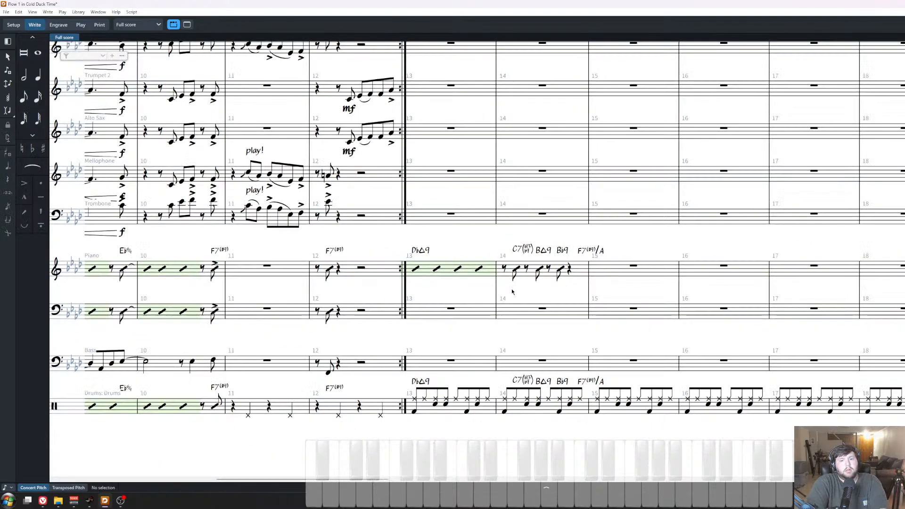
Enter the fourth eighth-note slash on the last off-beat of bar 14 in the Piano's upper staff.
click(569, 269)
key(Return)
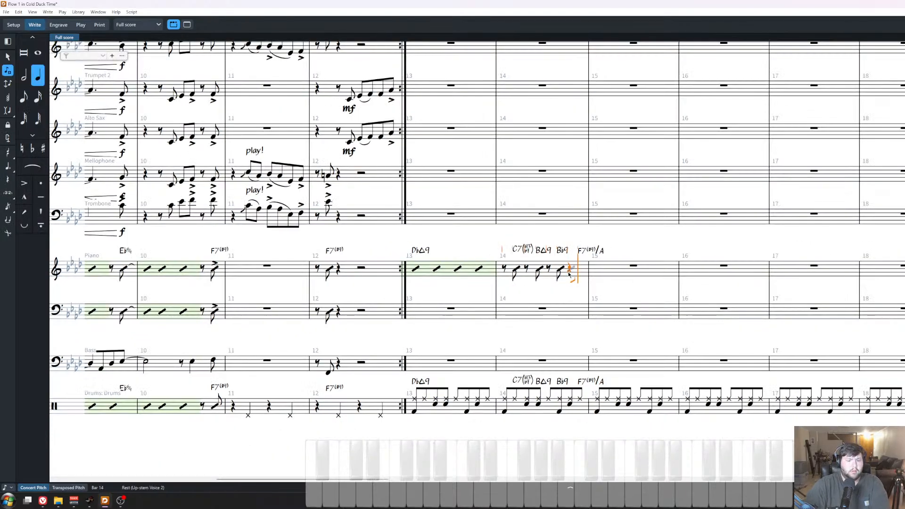
key(5)
key(Escape)
key(Escape)
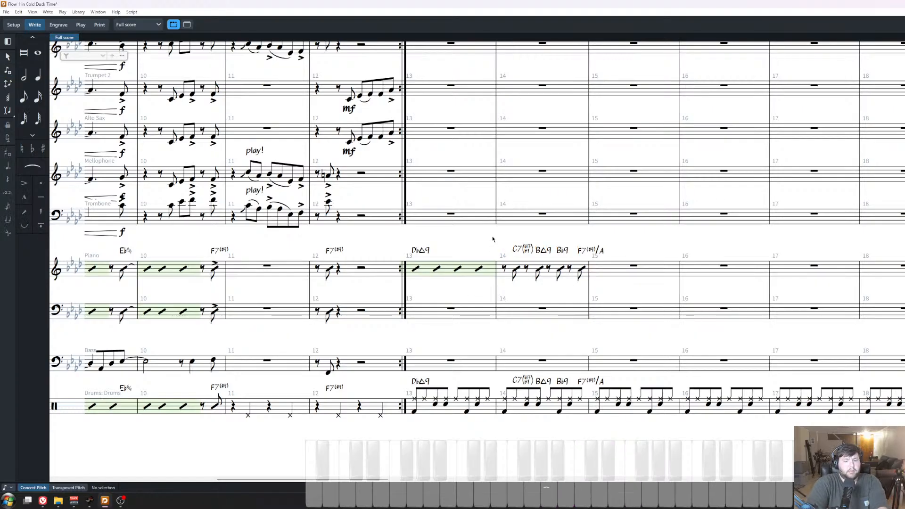
Check the rhythm slash settings in the Playback Options by searching its categories for "slash".
key(ctrl+shift+p)
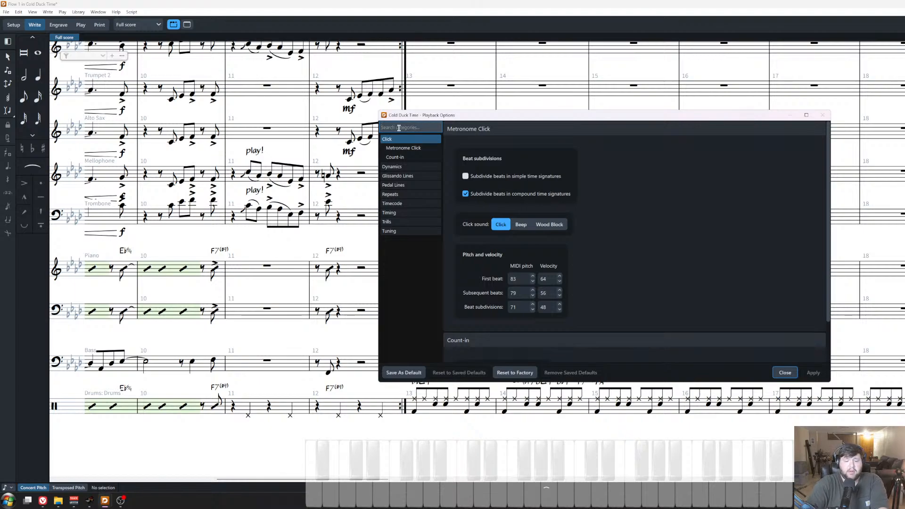
text(pla)
key(BackSpace)
key(BackSpace)
key(BackSpace)
text(slash)
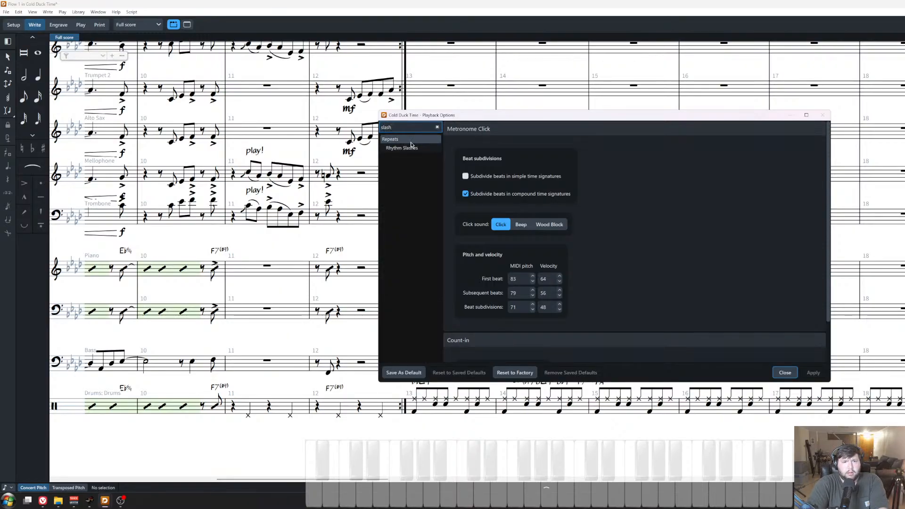
click(410, 140)
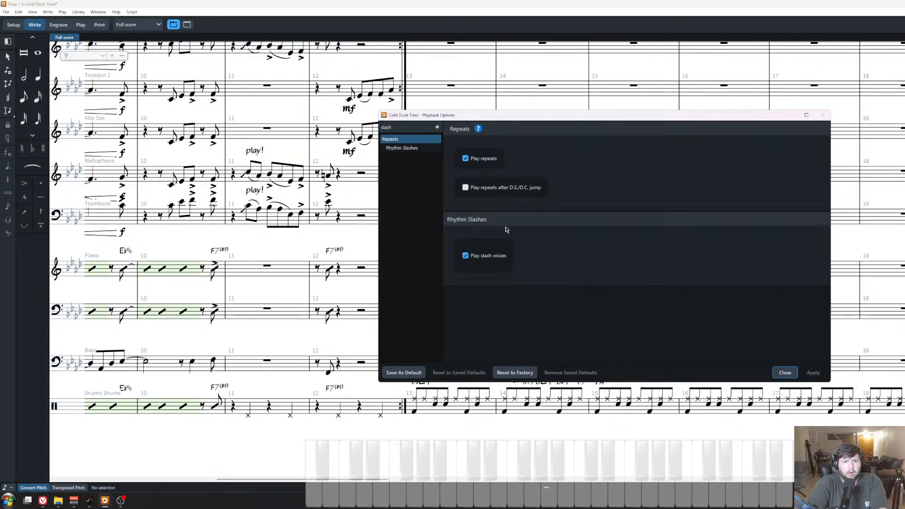
click(785, 372)
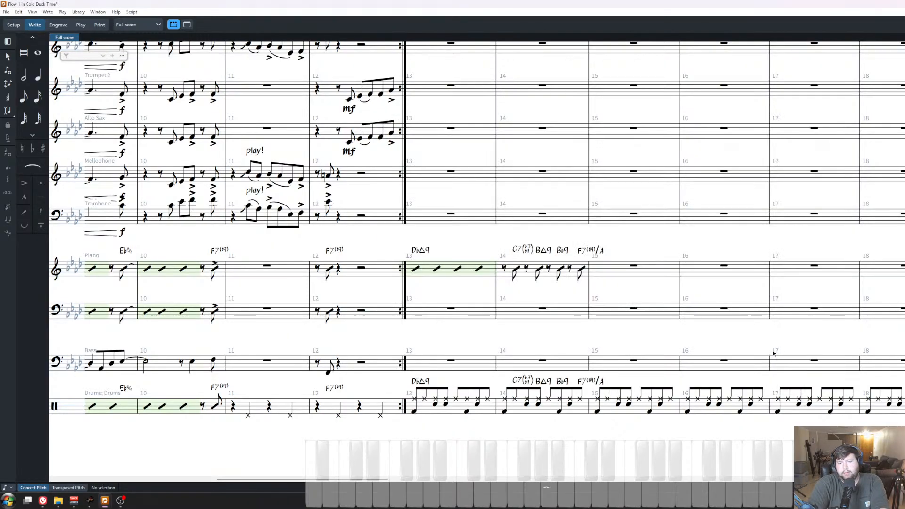
Replace the last slash in bar 10 of the Piano's upper staff with a chord voicing of A3, C4, Eb4 and G#4.
scroll(744, 333, left, 5)
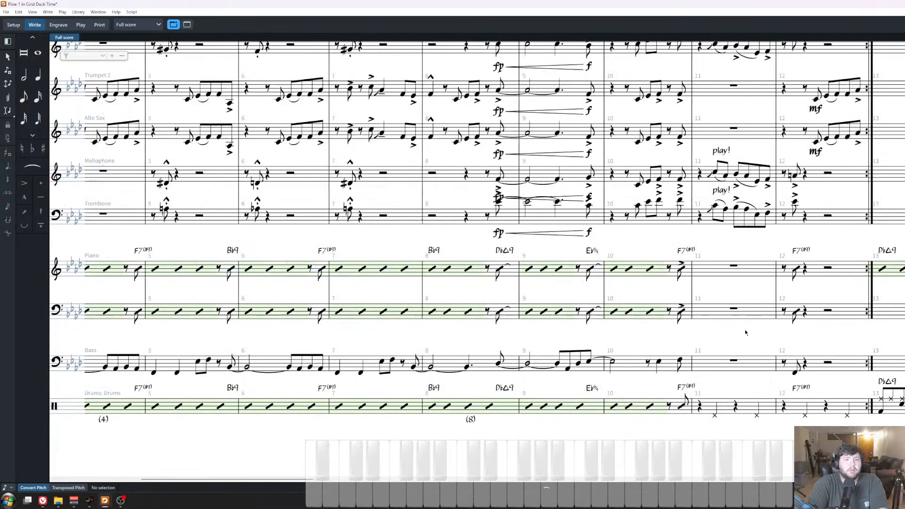
click(796, 270)
click(500, 268)
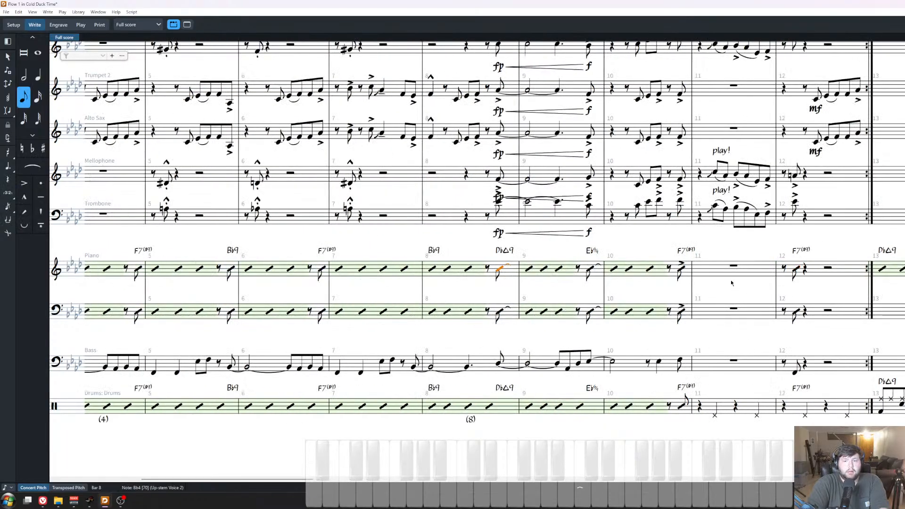
click(681, 269)
scroll(684, 289, up, 2)
scroll(611, 294, up, 1)
key(shift+n)
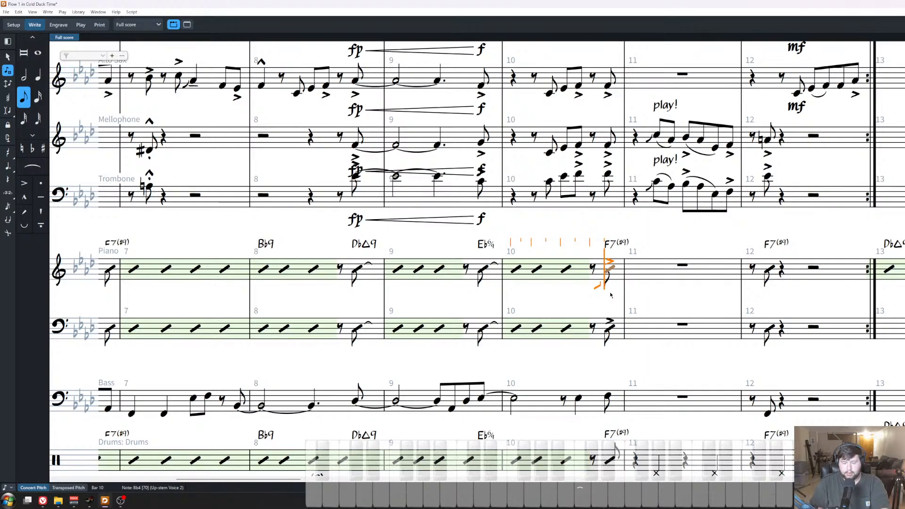
Replace the last slash in bar 9 of the Piano's upper staff with a chord voicing of Bb3, C4, Eb4 and G4.
key(Left)
key(Left)
key(Left)
key(Left)
key(Left)
key(Left)
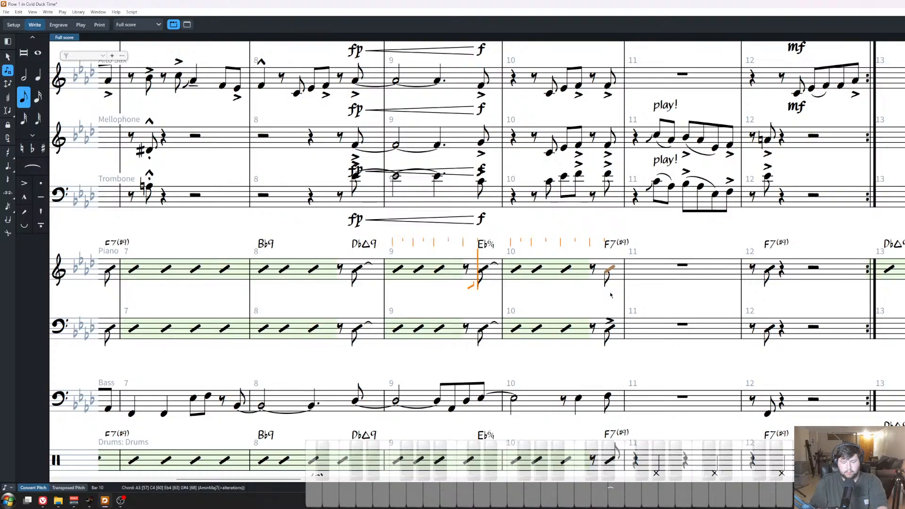
key(Escape)
Examine the note properties of the last slash in bar 9 of the Piano's upper staff.
key(ctrl+8)
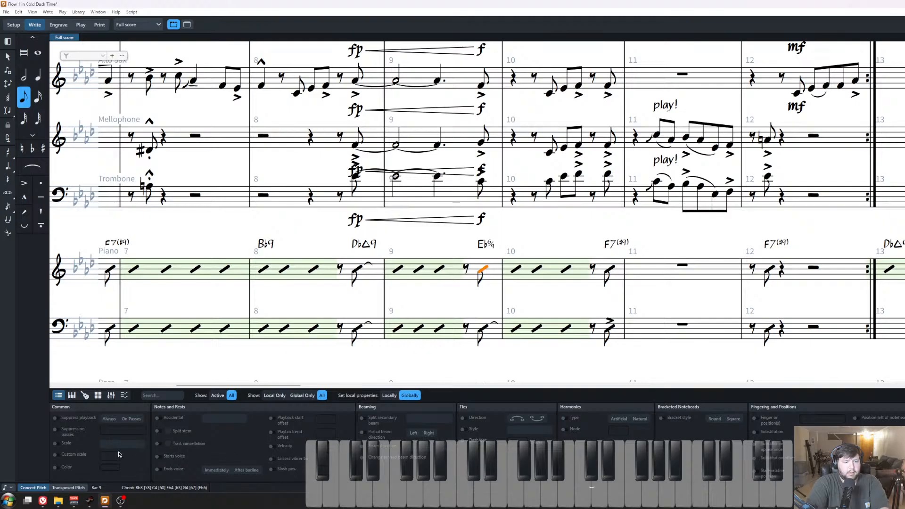
click(299, 463)
click(587, 251)
scroll(486, 277, left, 3)
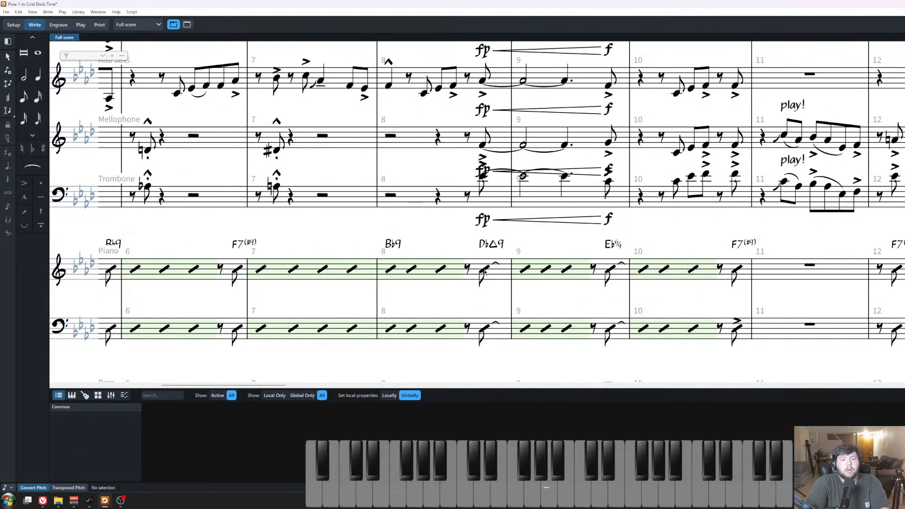
Replace the last slash in bar 8 of the Piano's upper staff with an Ab3, C4, Eb4 and F4 voicing and restore its laissez vibrer tie.
click(485, 272)
key(shift+n)
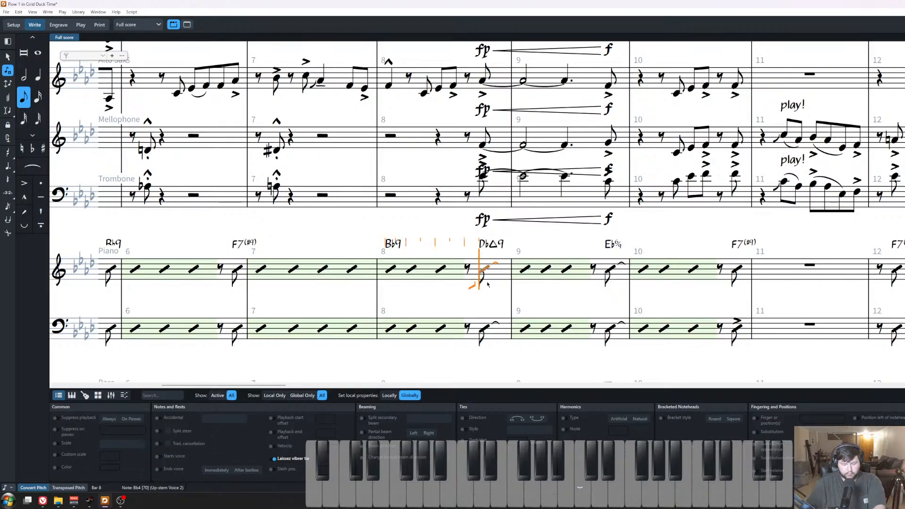
key(Escape)
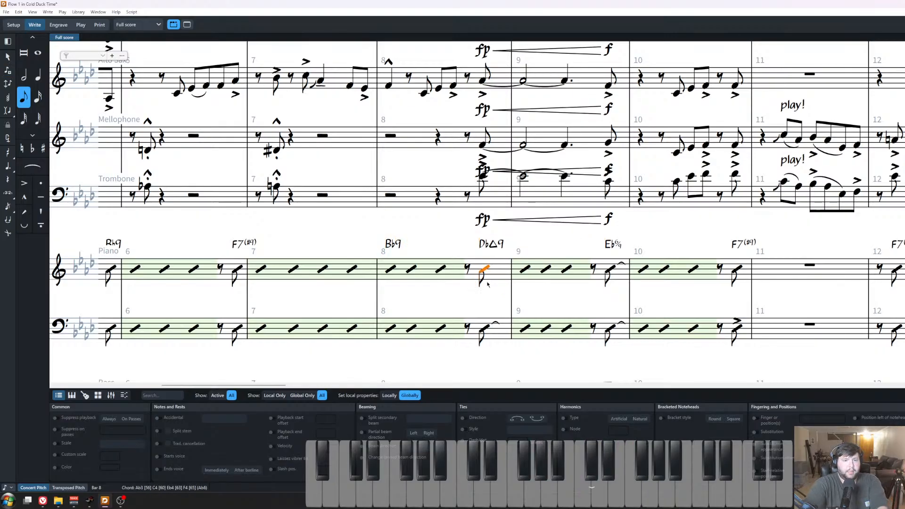
click(271, 459)
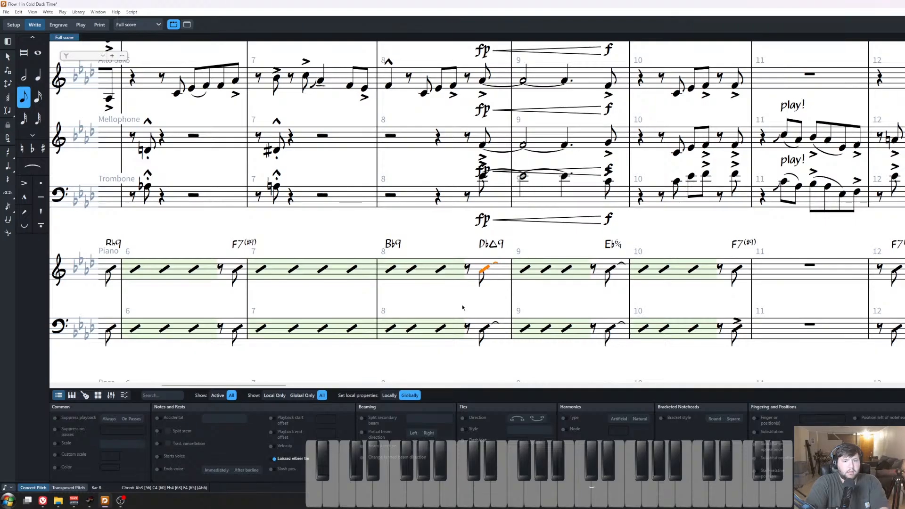
Replace the last slashes in bars 6 and 5 of the Piano's upper staff with chord voicings, using Ab3, C4, D4 and F4 in bar 5.
scroll(475, 276, left, 6)
click(535, 272)
key(Return)
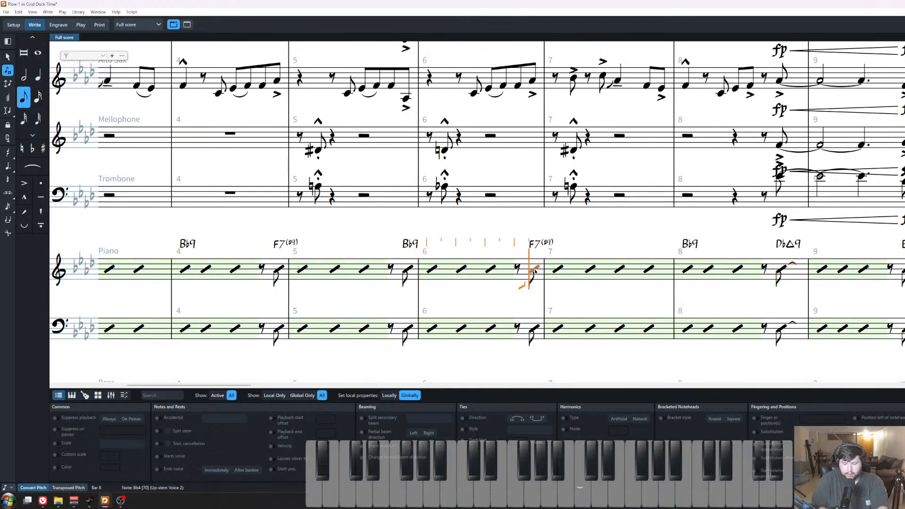
key(Escape)
double_click(413, 268)
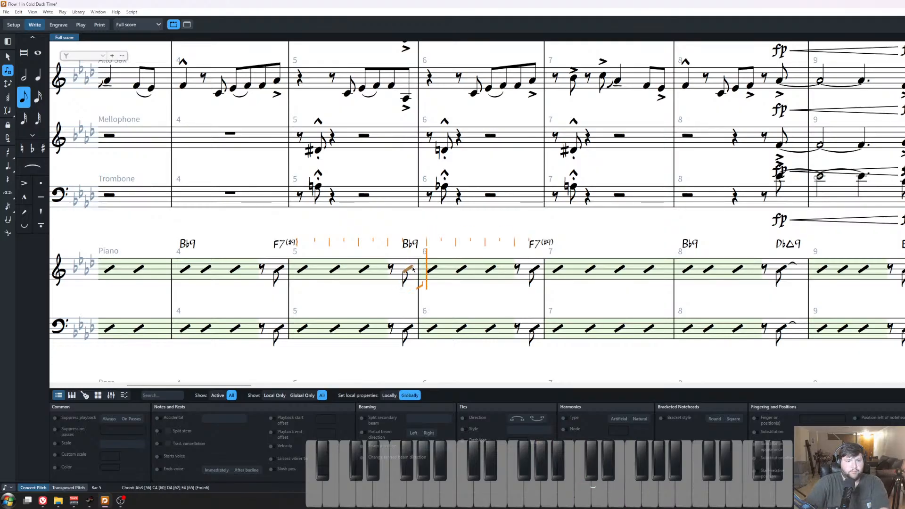
key(Escape)
Replace the last slash in bar 4 of the Piano's upper staff with a chord voicing of A3, C4, Eb4 and G#4.
scroll(472, 271, left, 5)
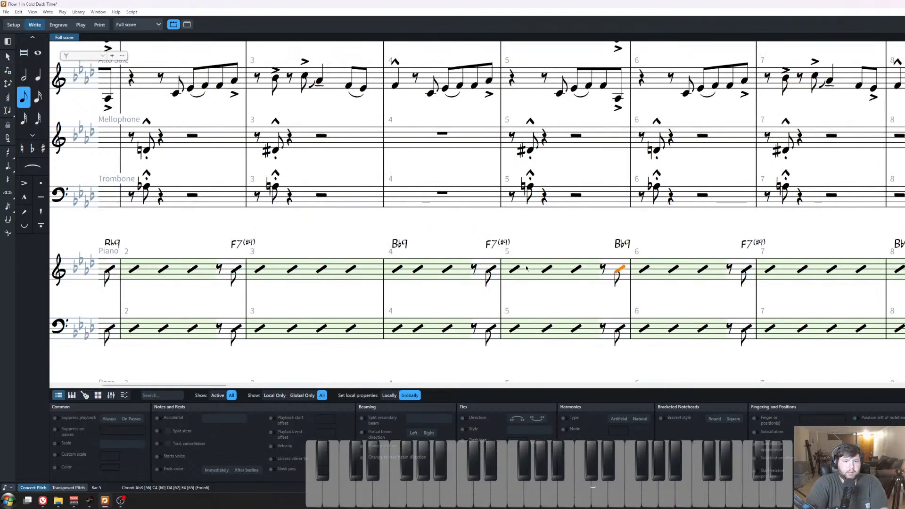
double_click(490, 271)
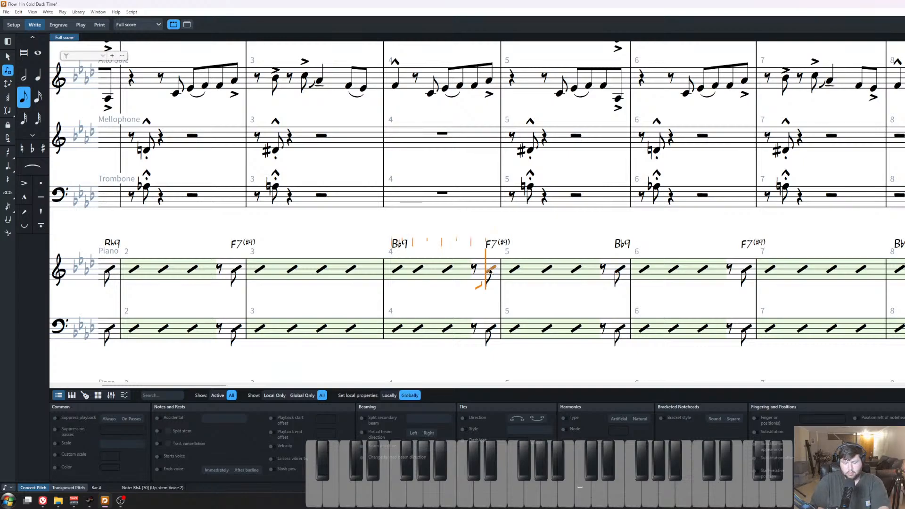
key(Escape)
Enter a dotted-half chord under the Bb9 symbol in bar 4 of the Piano's upper slash region and remove the extra quarter rest there.
scroll(407, 282, left, 4)
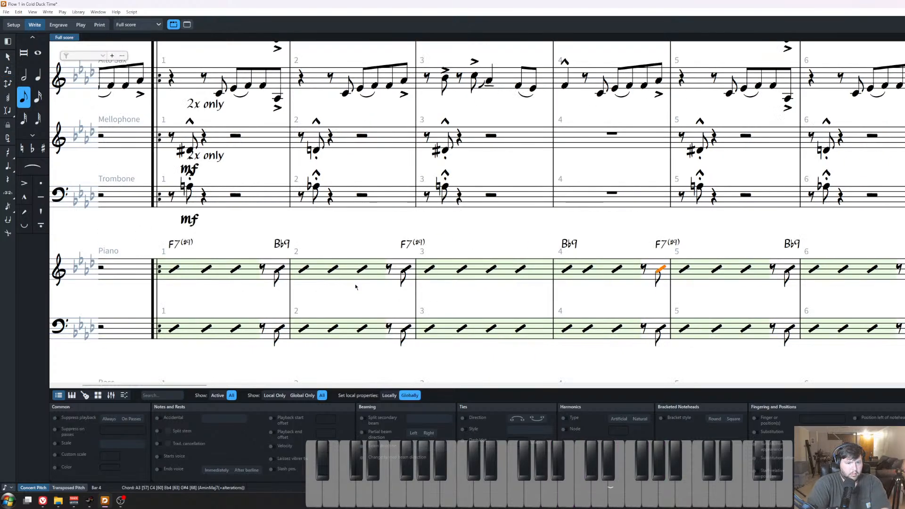
click(465, 270)
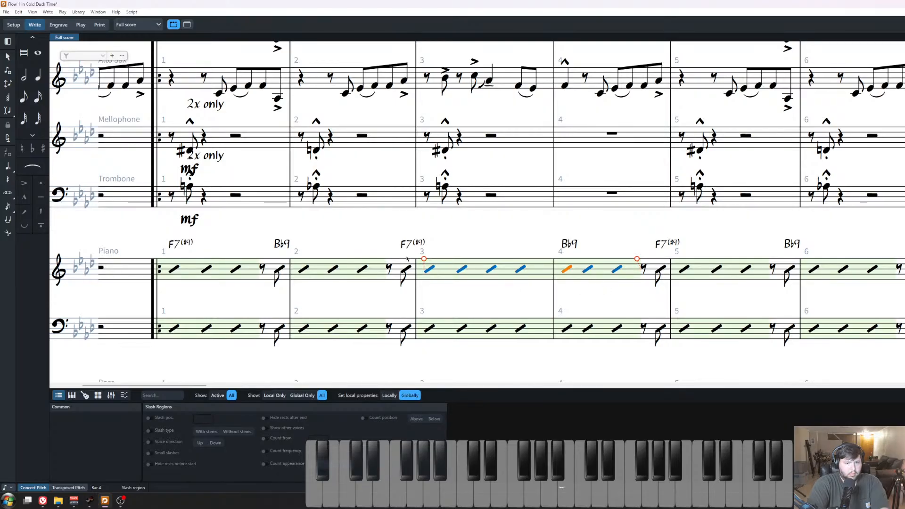
key(shift+n)
key(6)
key(r)
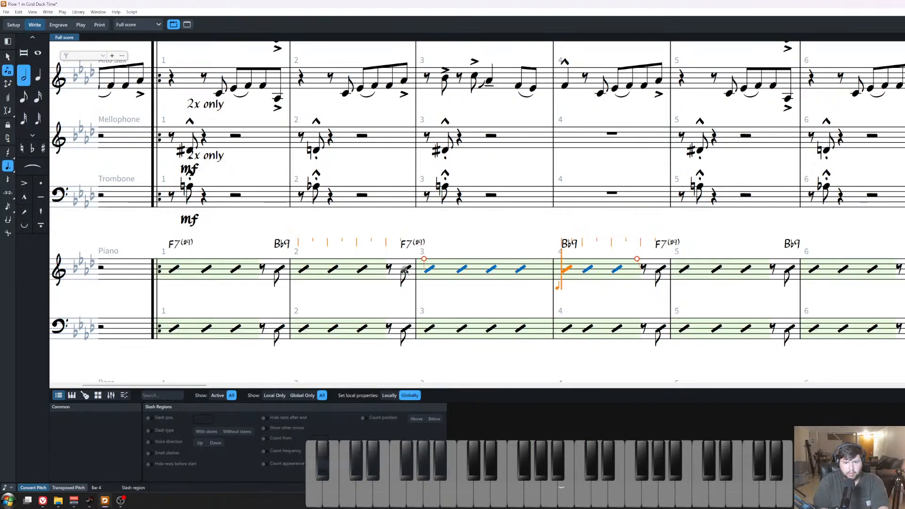
key(Escape)
click(643, 253)
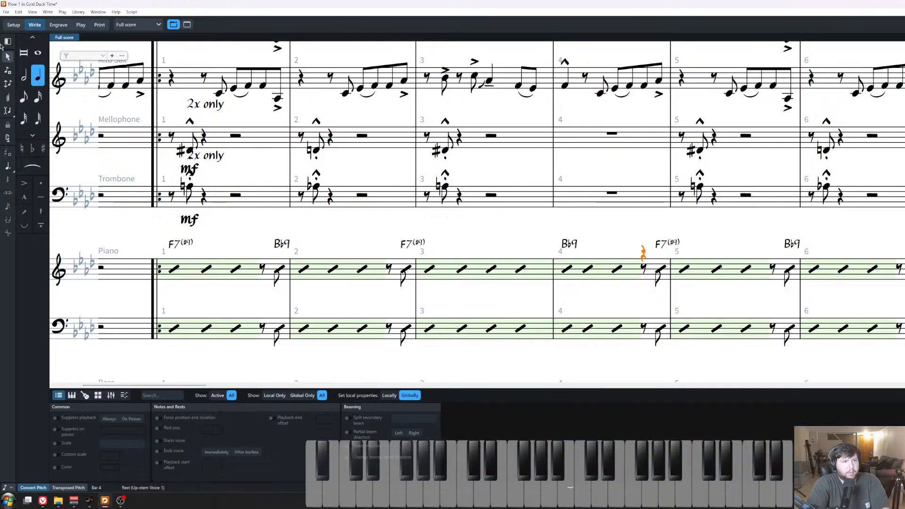
click(18, 12)
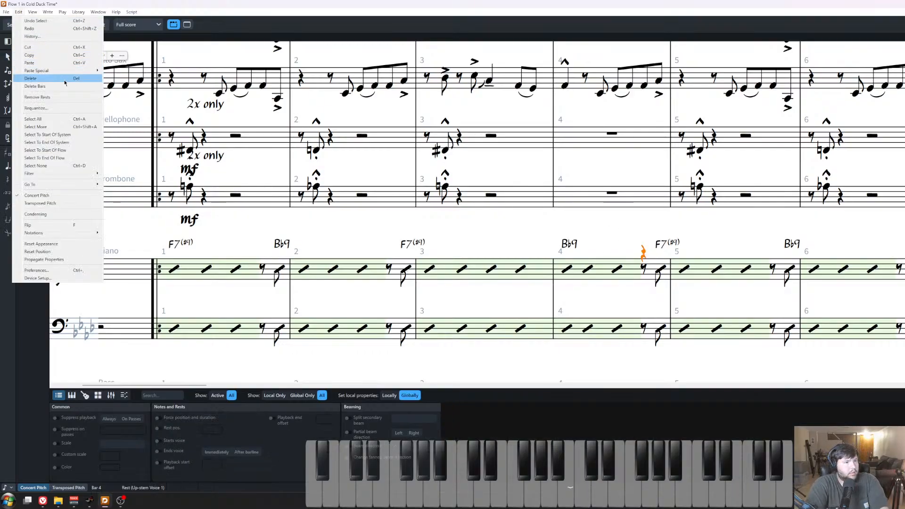
click(61, 100)
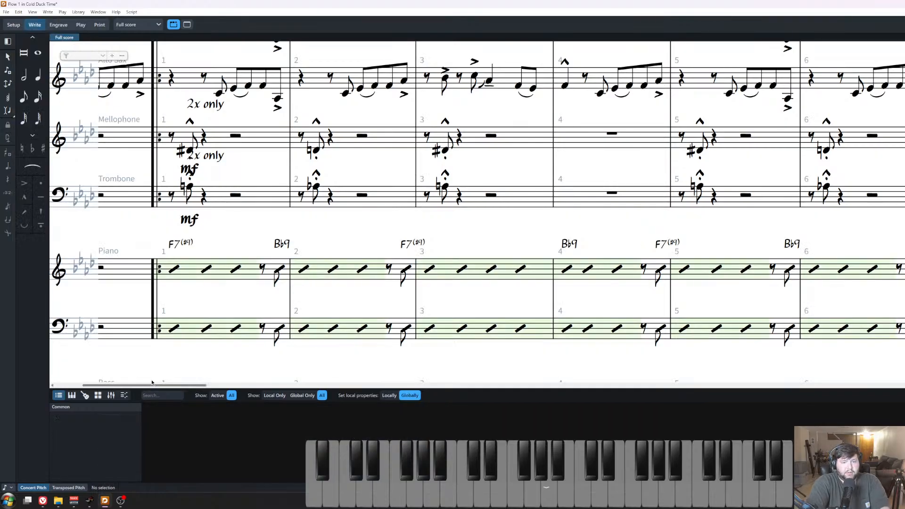
Replace the last slashes in bars 2 and 1 of the Piano's upper staff with F7(#9) and Bb9 chord voicings.
click(407, 269)
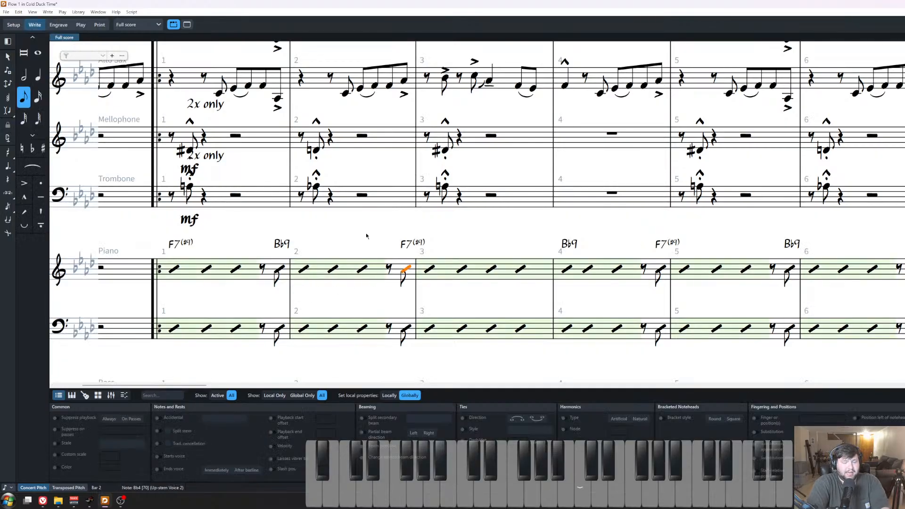
key(shift+n)
key(Escape)
click(280, 270)
key(shift+n)
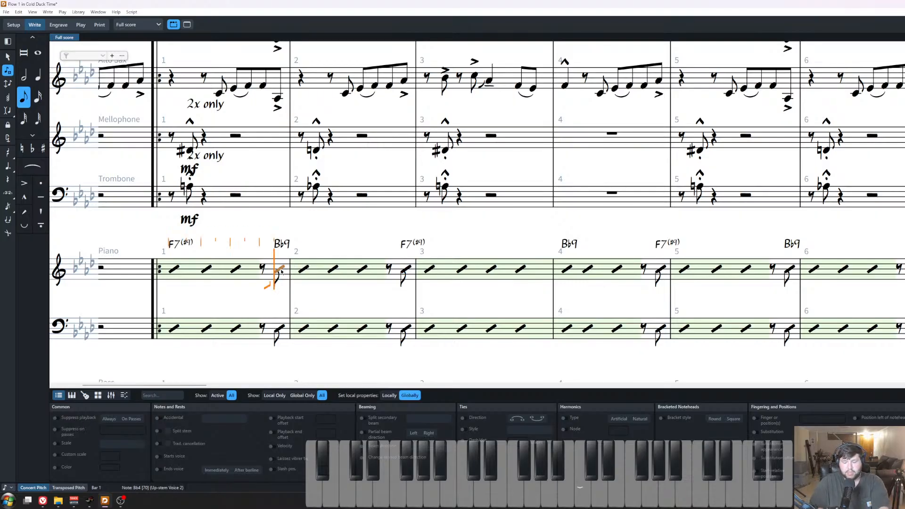
key(Escape)
Enter a dotted-half A3, C4, Eb4 and G#4 chord at the start of the Piano's upper slash region in bar 1 and remove the extra rest.
click(172, 270)
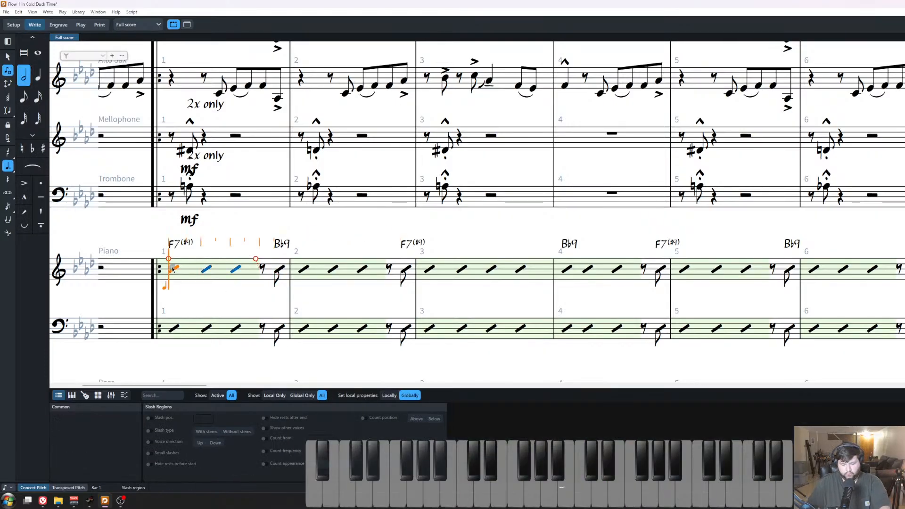
click(173, 269)
key(x)
key(x)
key(x)
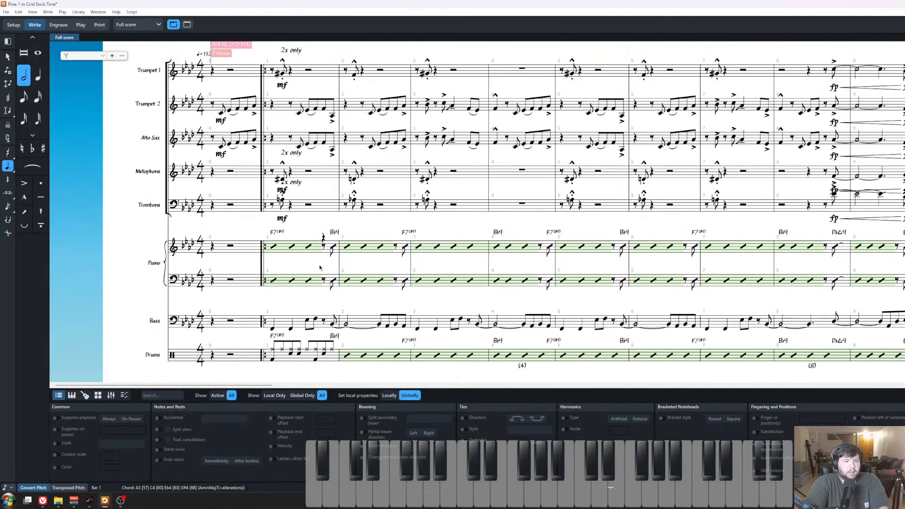
click(323, 236)
click(19, 12)
click(38, 98)
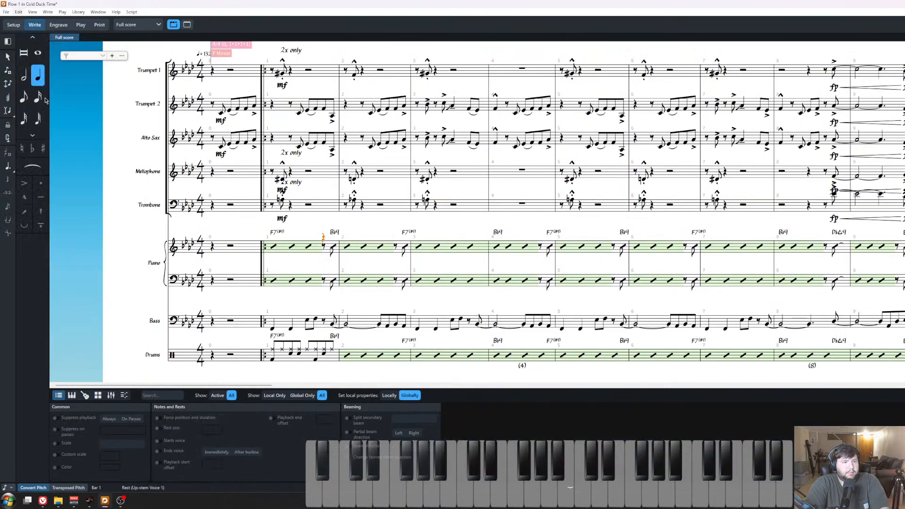
Suppress playback for everything in bars 1 to 12 of the Piano's lower staff.
click(274, 280)
scroll(852, 291, right, 5)
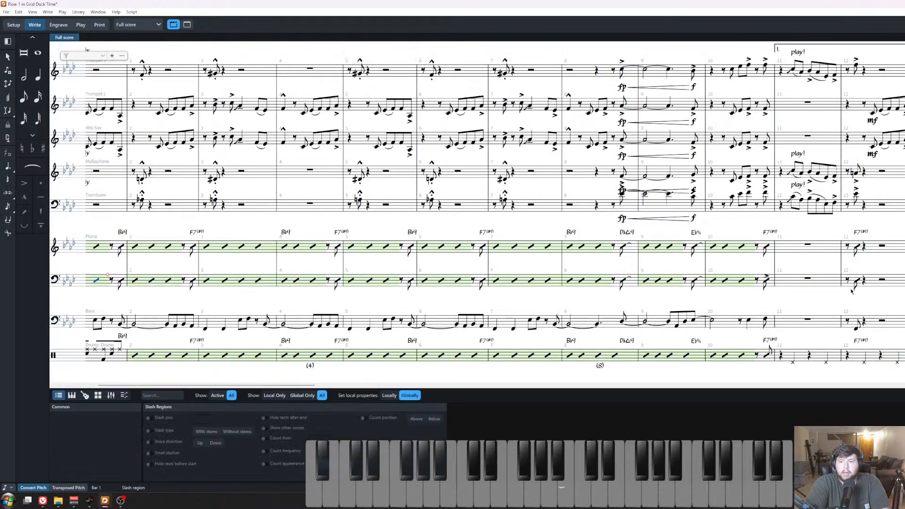
shift+click(888, 283)
scroll(888, 283, left, 5)
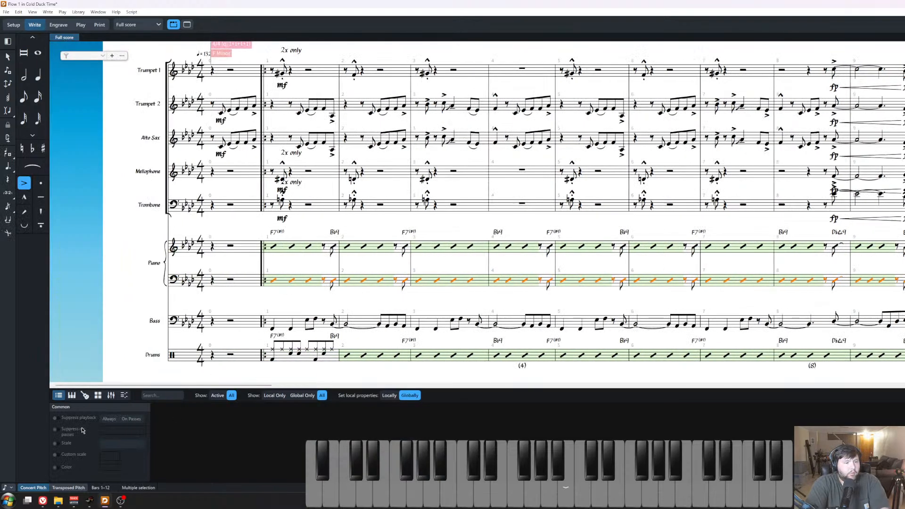
click(55, 419)
click(279, 262)
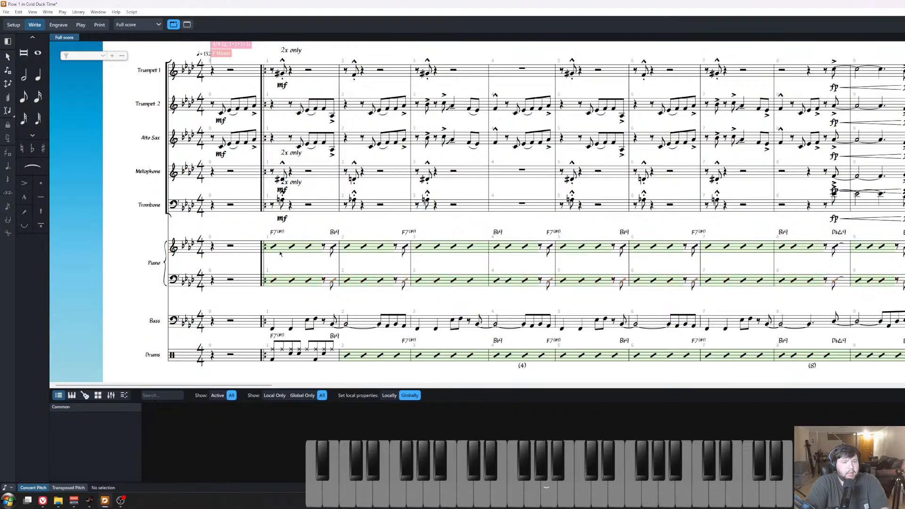
scroll(282, 283, down, 1)
scroll(282, 283, down, 1)
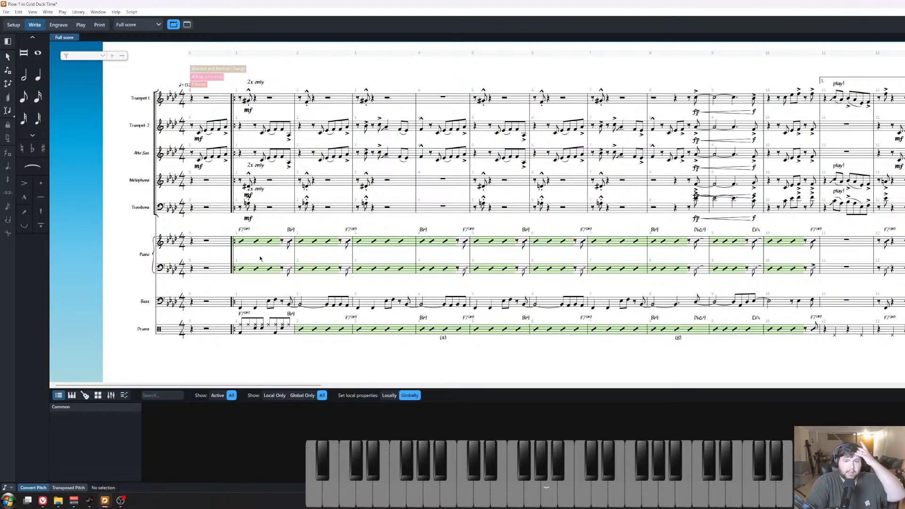
Play back the score from the first slash of bar 1 in the upper piano staff.
click(241, 243)
key(space)
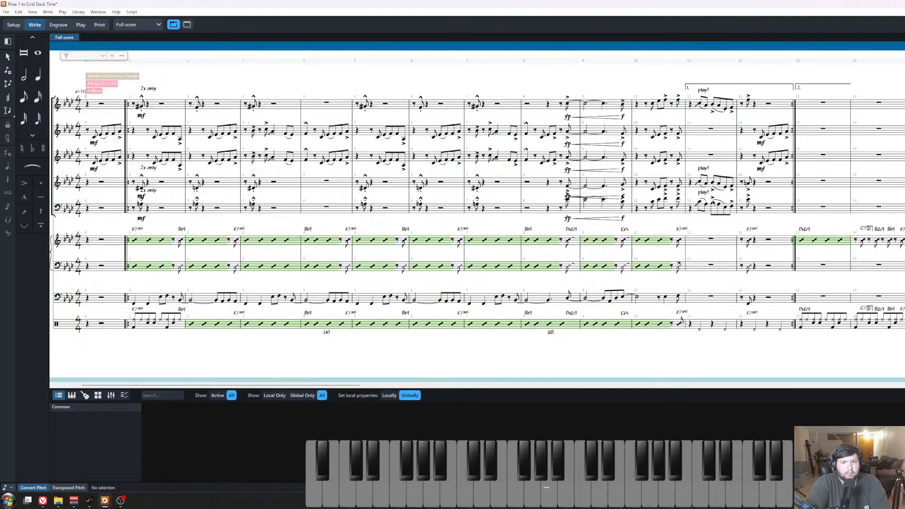
key(space)
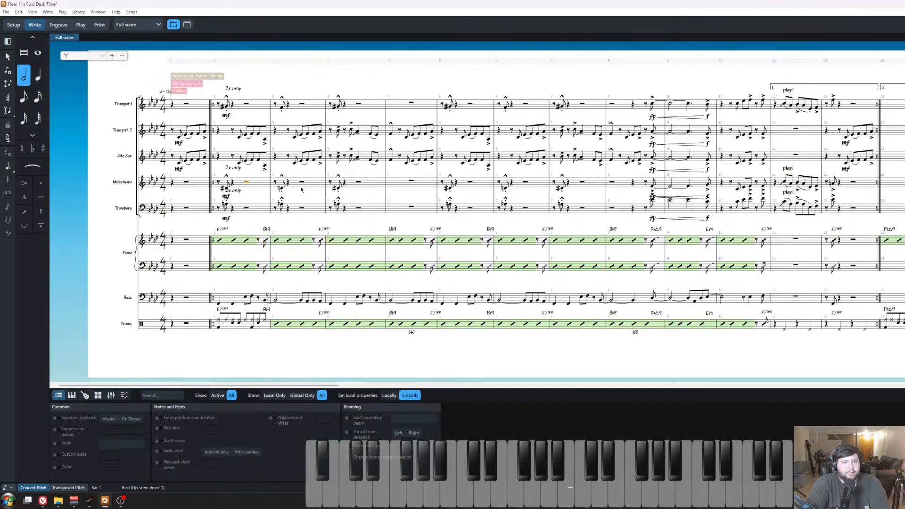
shift+click(590, 191)
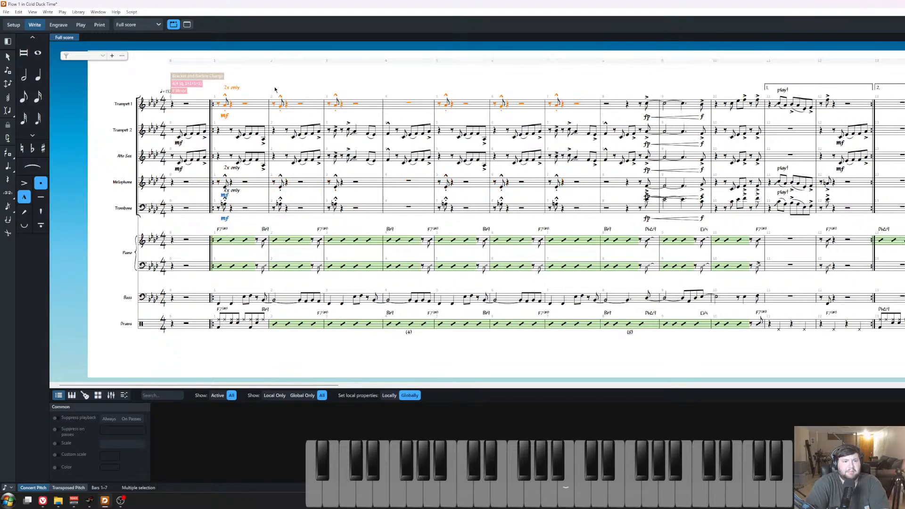
click(276, 88)
drag(560, 273, 265, 264)
key(z)
key(z)
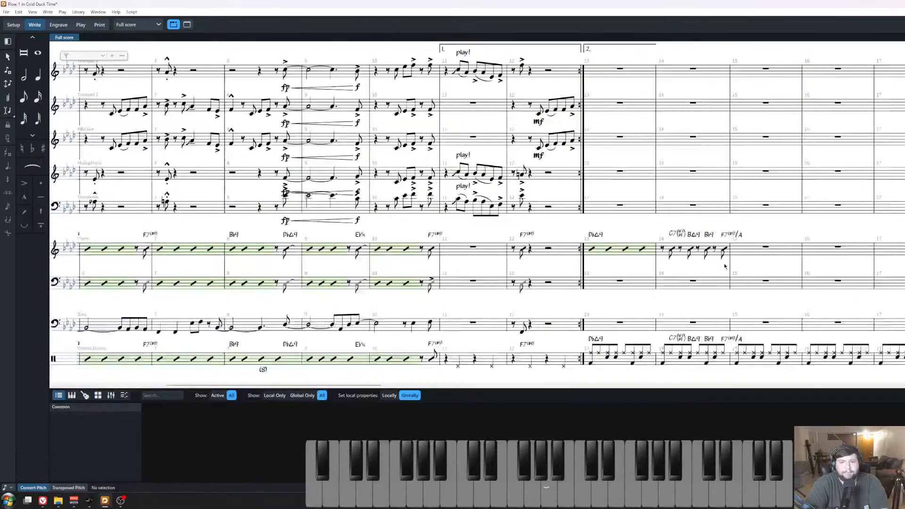
key(z)
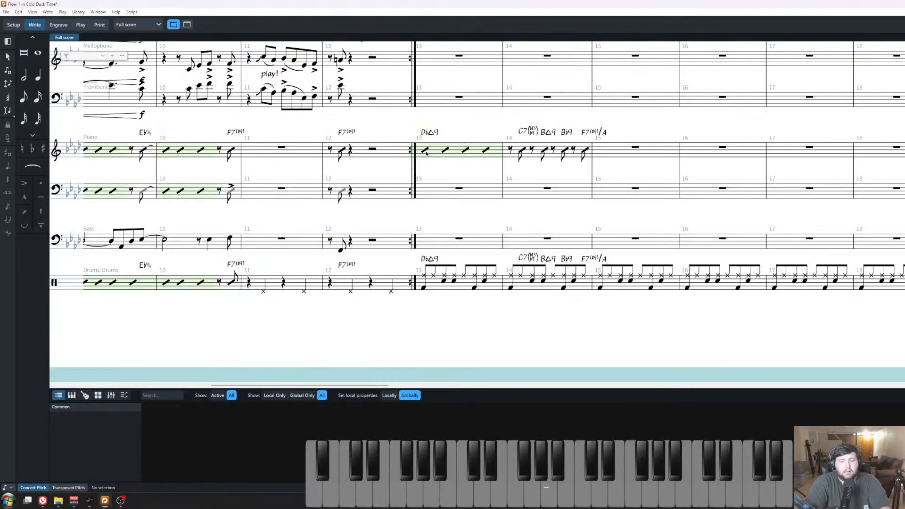
Play back the score from bar 13 of the bass part.
click(426, 154)
key(shift+z)
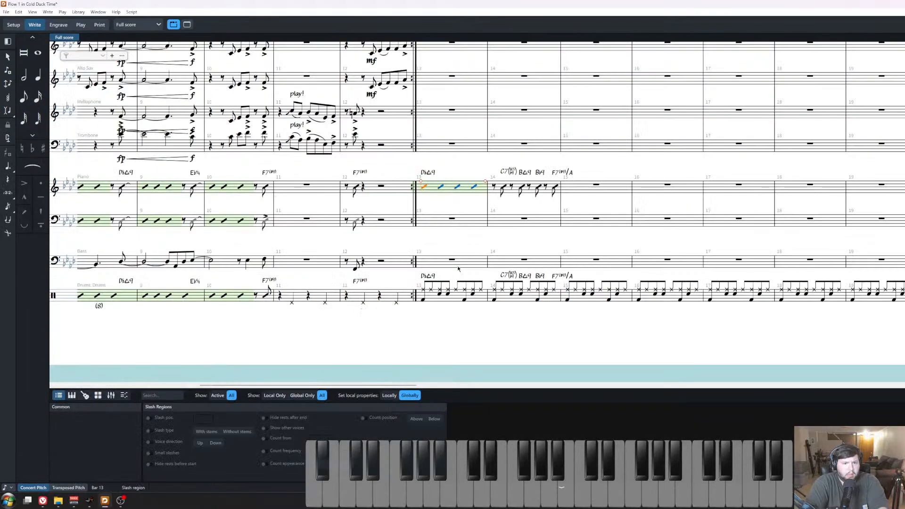
click(458, 270)
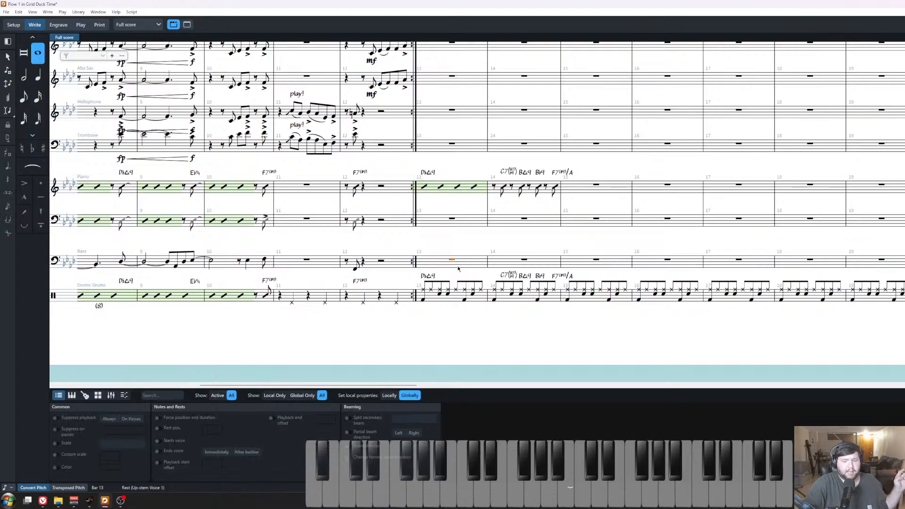
key(space)
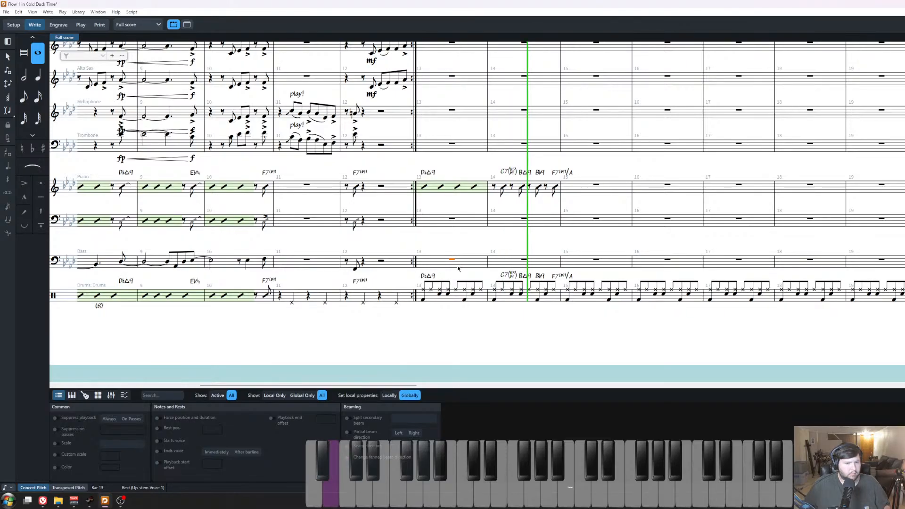
key(space)
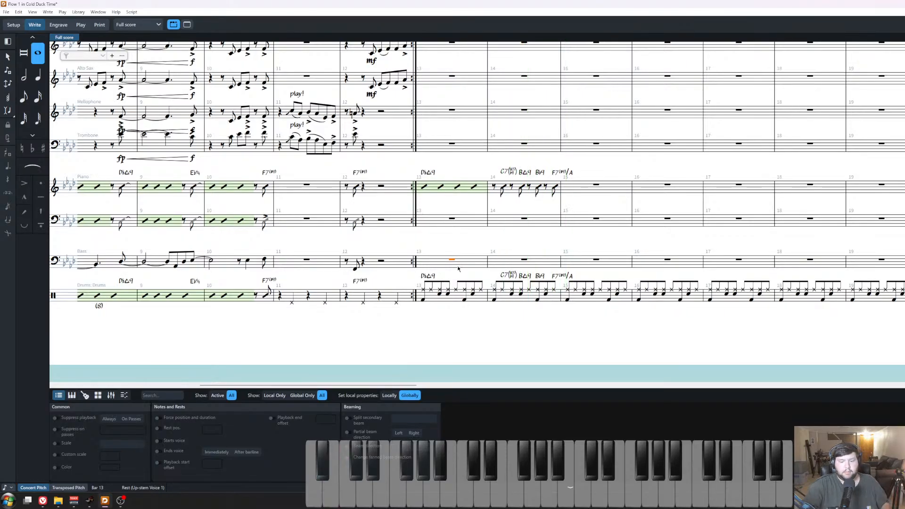
key(space)
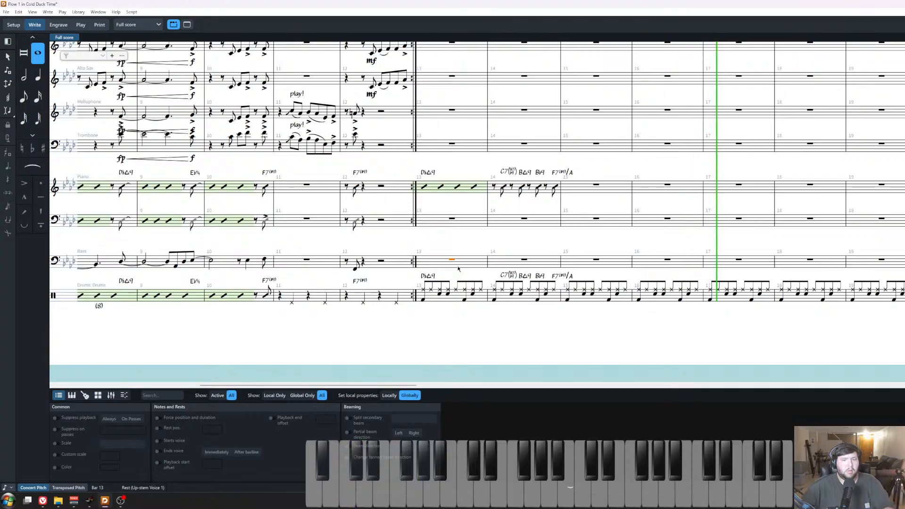
key(Escape)
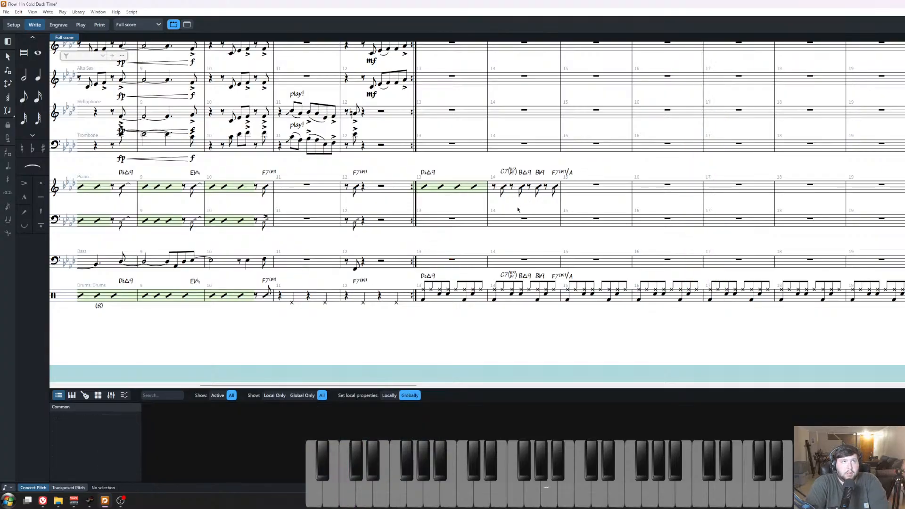
scroll(466, 272, left, 9)
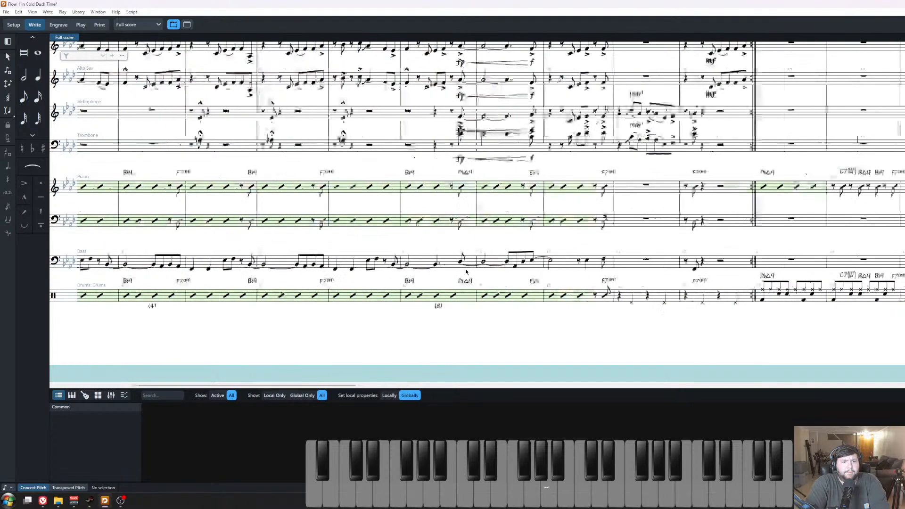
scroll(393, 278, right, 9)
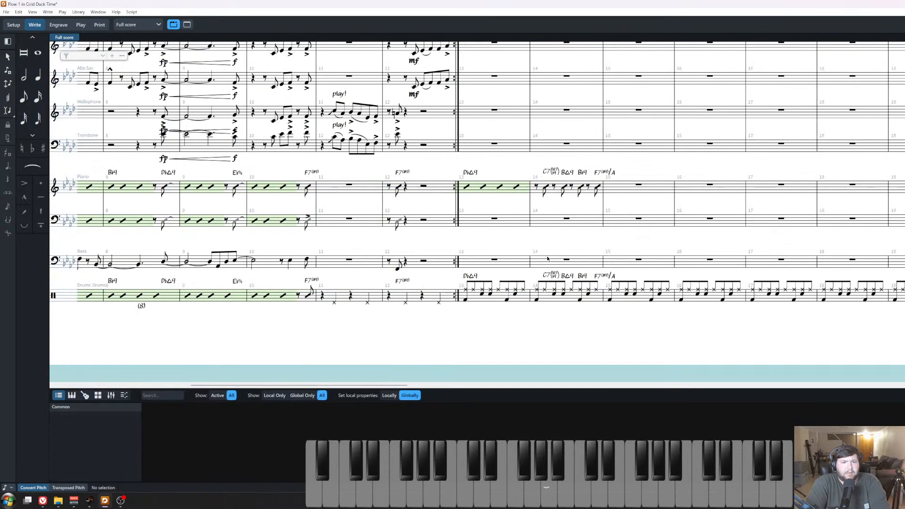
click(518, 258)
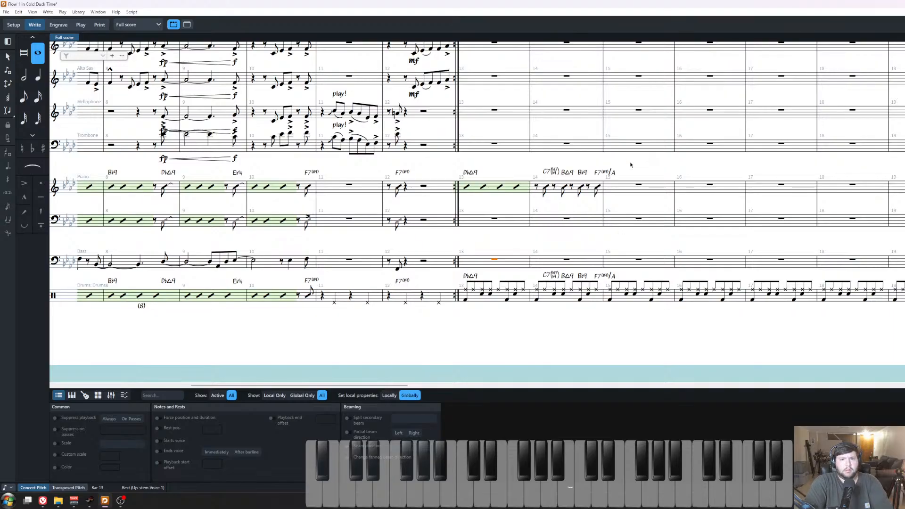
key(Escape)
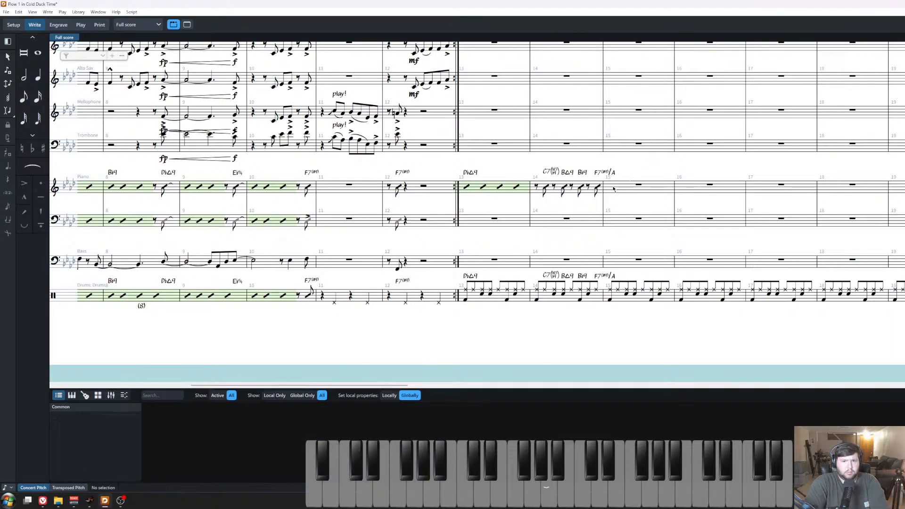
Add a slash region to bar 15 of the upper piano staff.
click(614, 188)
key(shift+r)
text(slash)
key(Return)
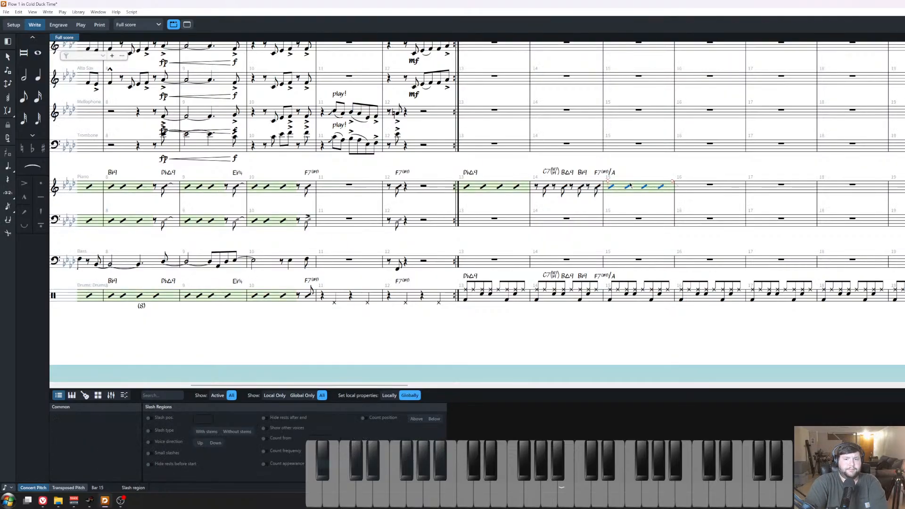
key(Escape)
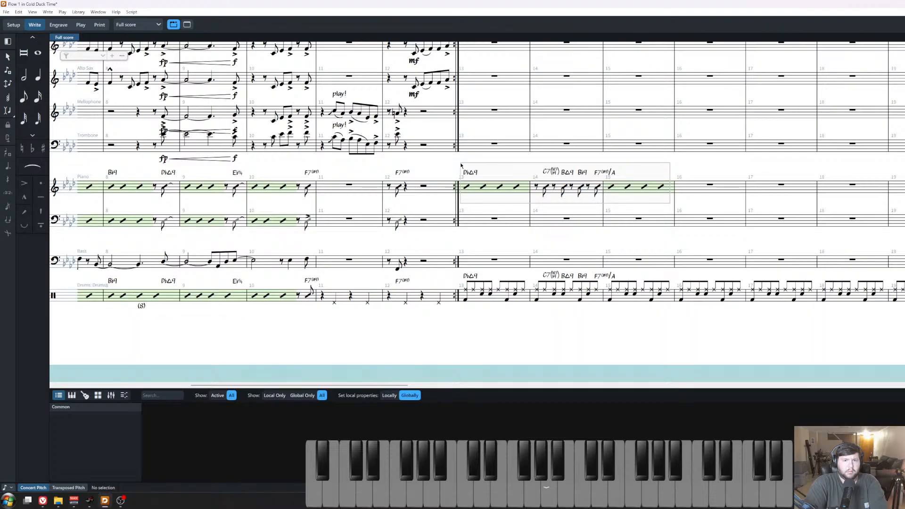
drag(460, 164, 460, 164)
key(Escape)
scroll(565, 169, right, 3)
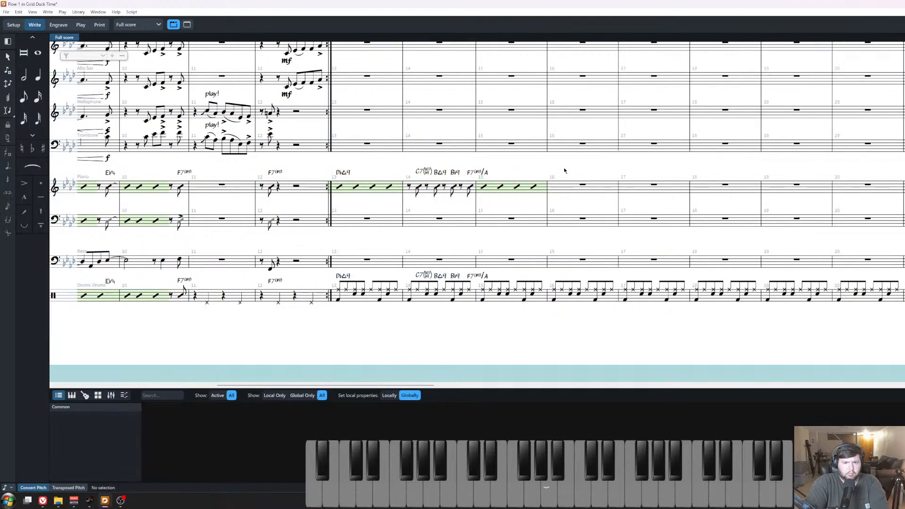
Replace the slash region at bar 15 of the upper piano staff with one spanning bars 15 and 16.
click(538, 188)
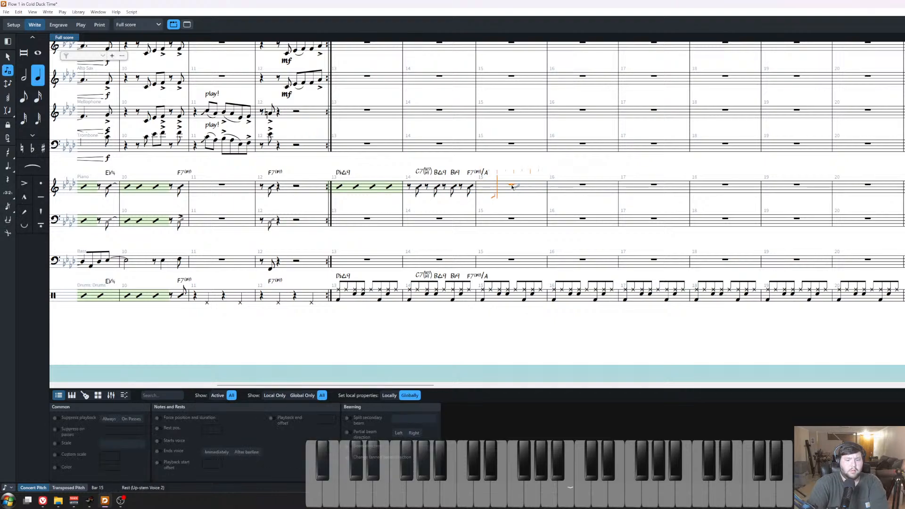
key(8)
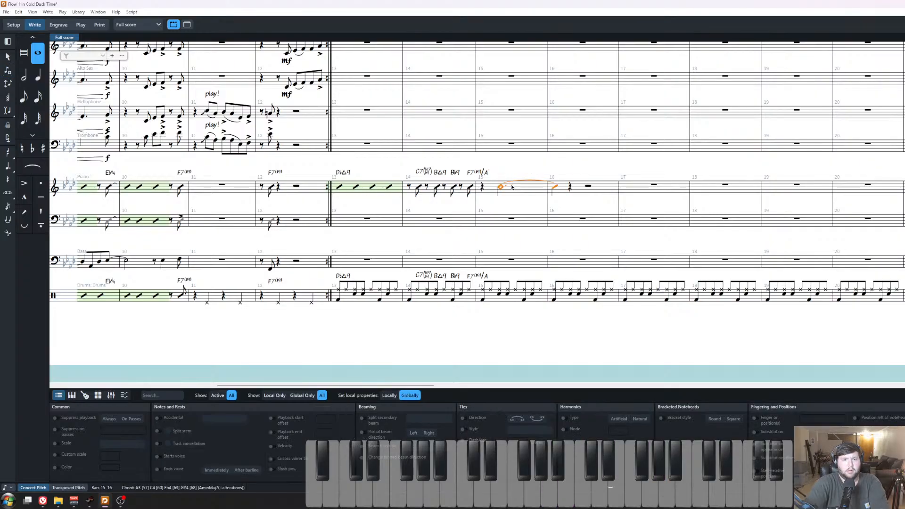
key(alt+shift+Right)
key(alt+shift+Right)
key(alt+shift+Right)
key(alt+shift+Right)
key(alt+shift+Right)
key(alt+shift+Right)
shift+click(483, 190)
key(shift+r)
text(s)
key(Return)
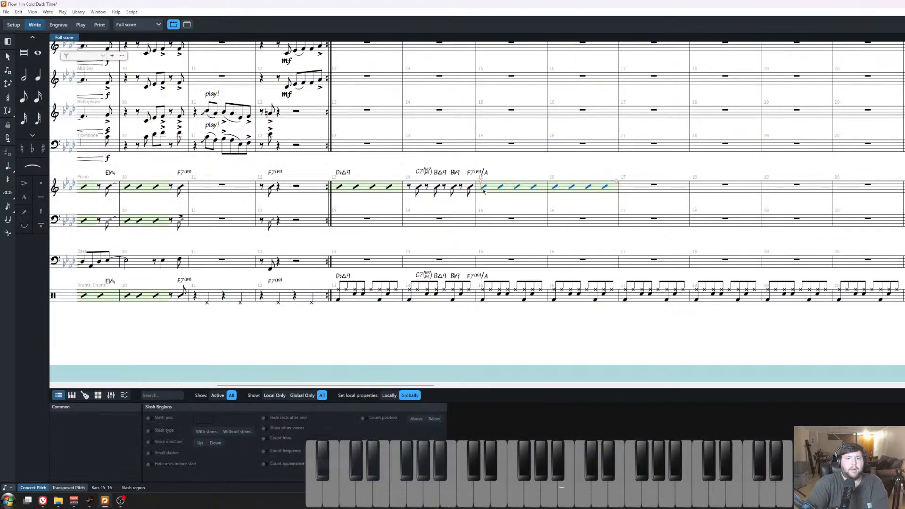
key(Escape)
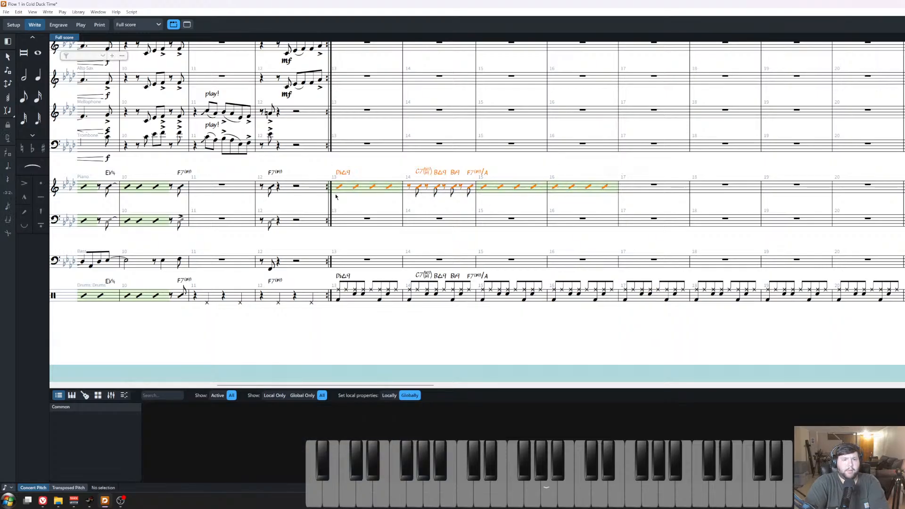
Copy the upper piano staff's chord symbols, rhythms and slash regions from bars 13–16 to bars 17–20.
click(654, 184)
key(o)
key(ctrl+v)
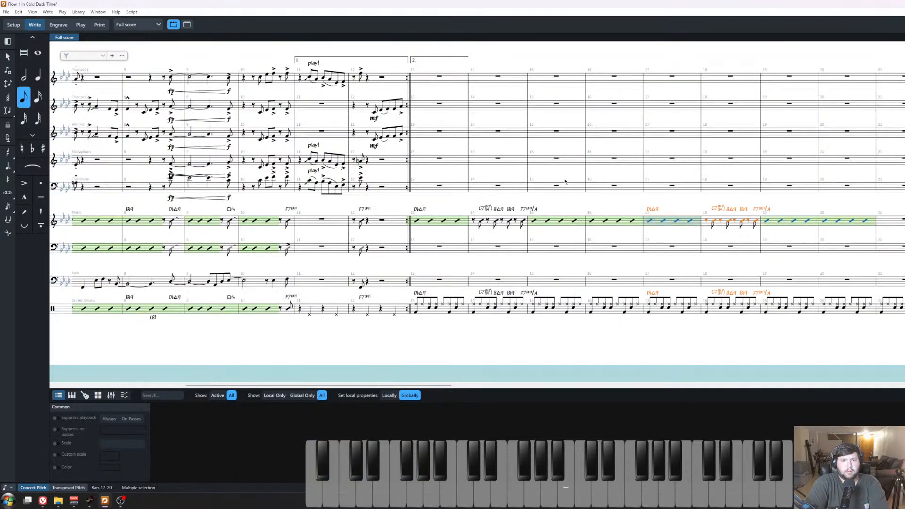
Play back the score again from bar 13 of the bass part to check the extended piano section.
click(556, 186)
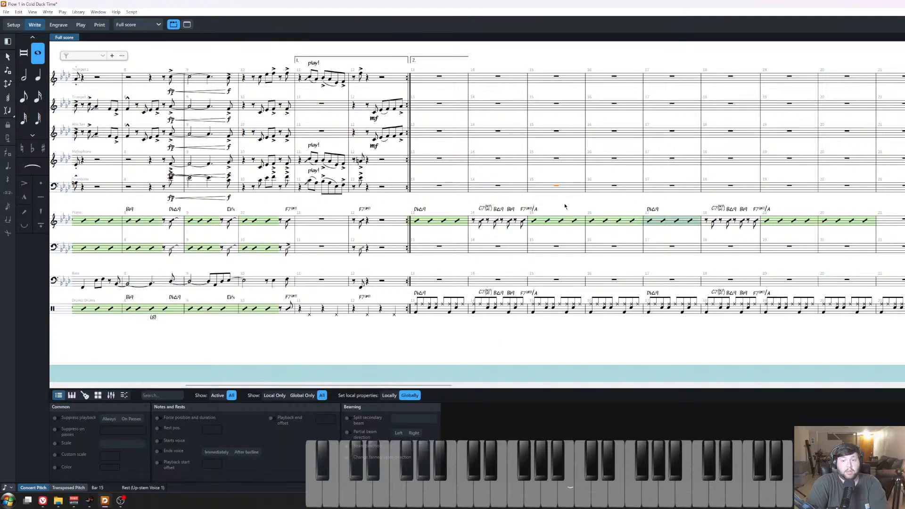
click(604, 266)
scroll(604, 265, up, 1)
scroll(604, 266, right, 3)
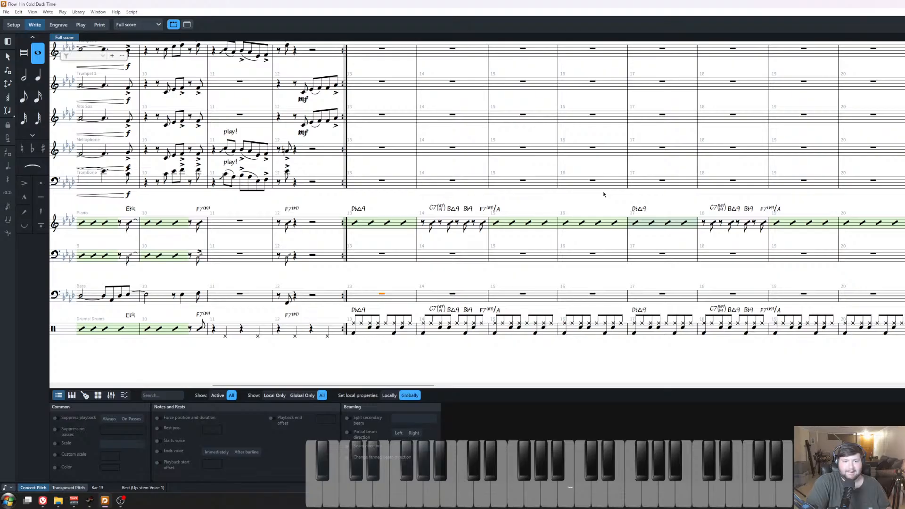
key(space)
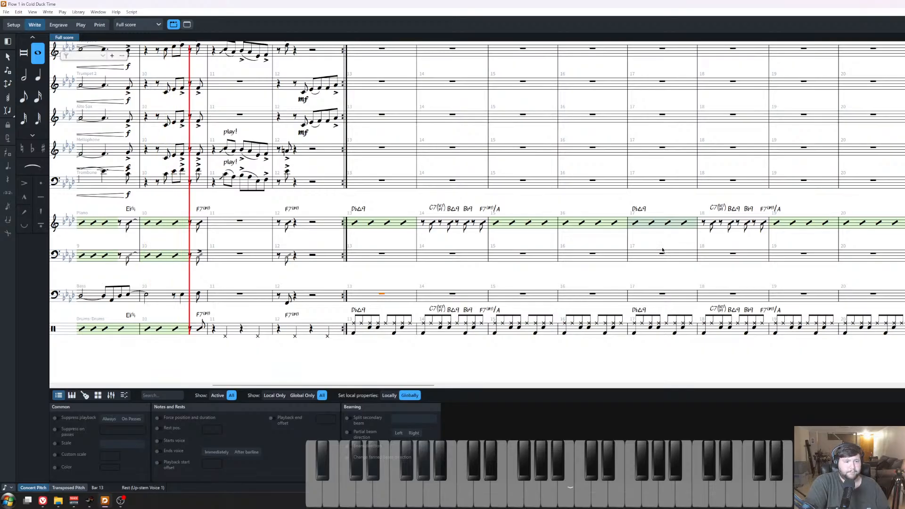
key(space)
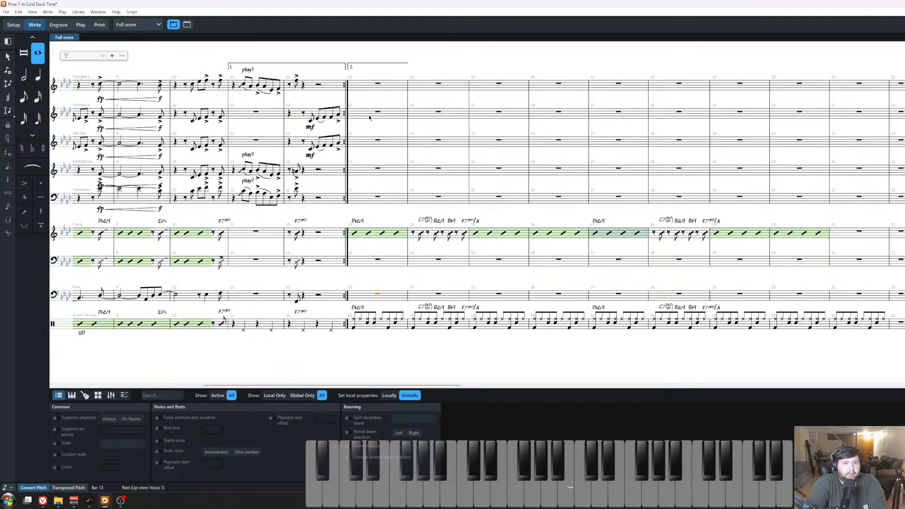
Delete the first and second ending brackets above the score.
click(366, 68)
click(348, 67)
key(Delete)
scroll(337, 125, up, 1)
Insert two empty bars after bar 12, placing the end-repeat barline at the end of bar 12 and deleting the one before bar 15.
click(336, 74)
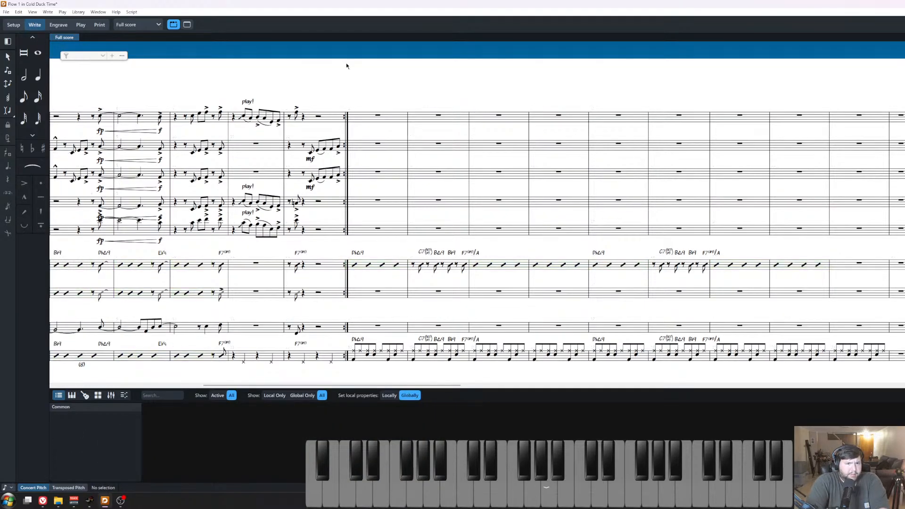
click(346, 63)
click(345, 63)
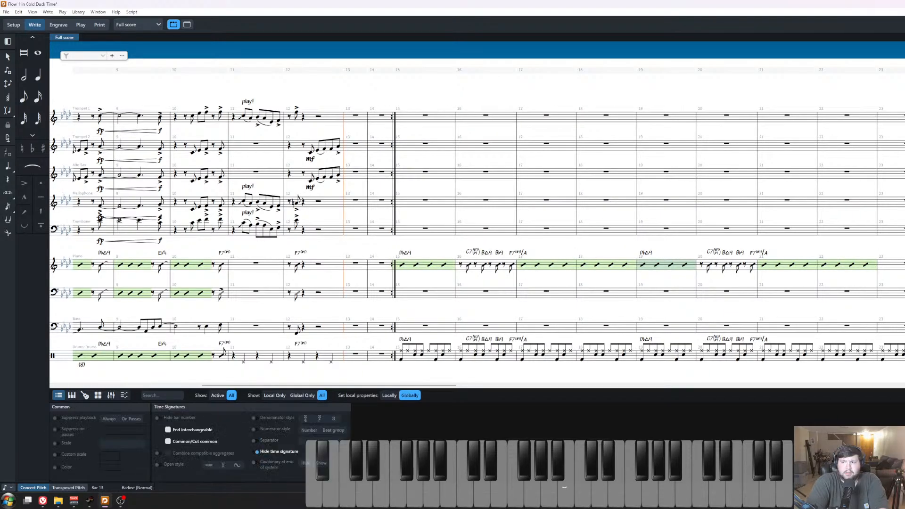
click(398, 126)
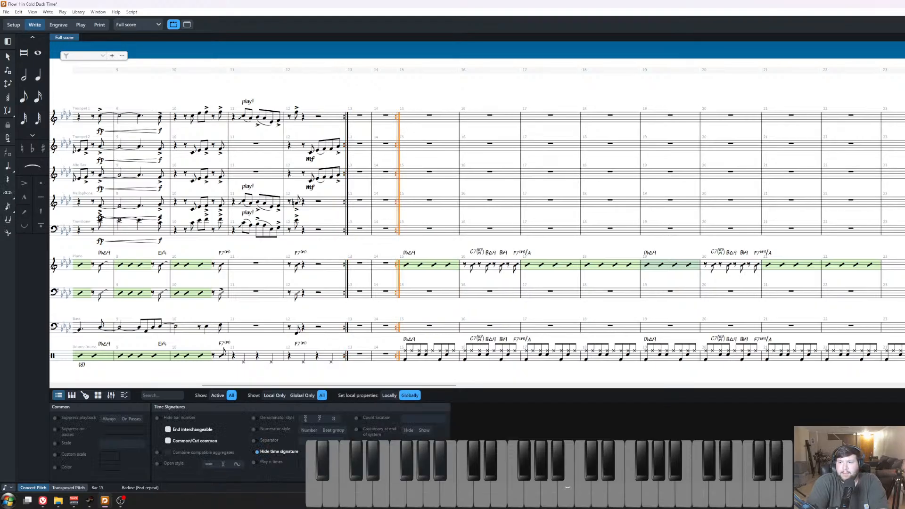
key(Delete)
click(383, 115)
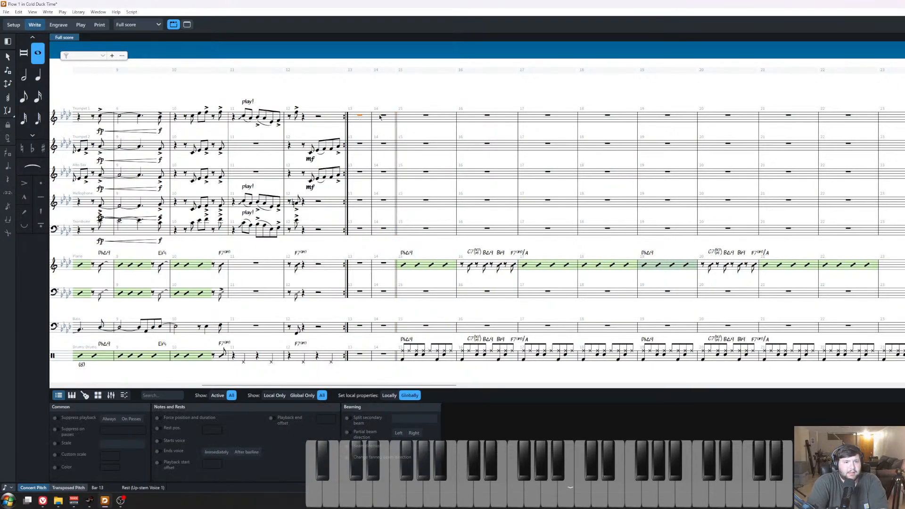
click(233, 119)
shift+click(318, 116)
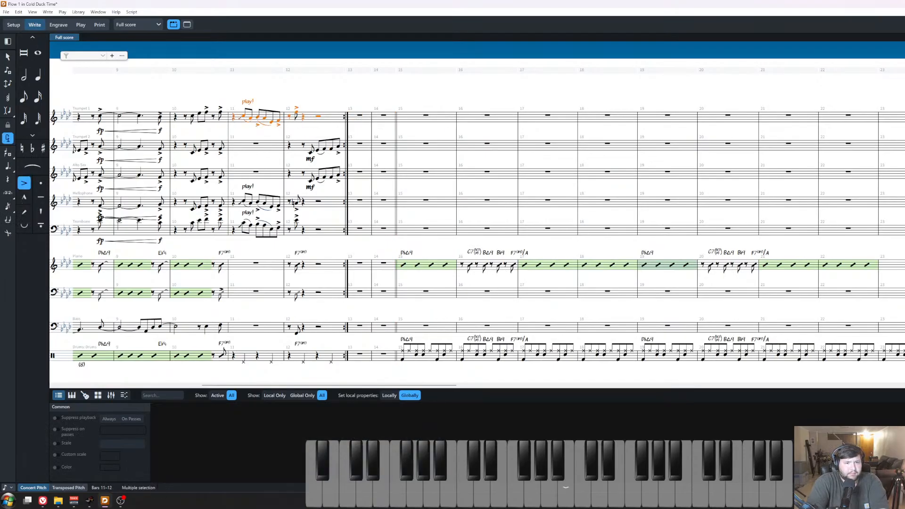
click(904, 142)
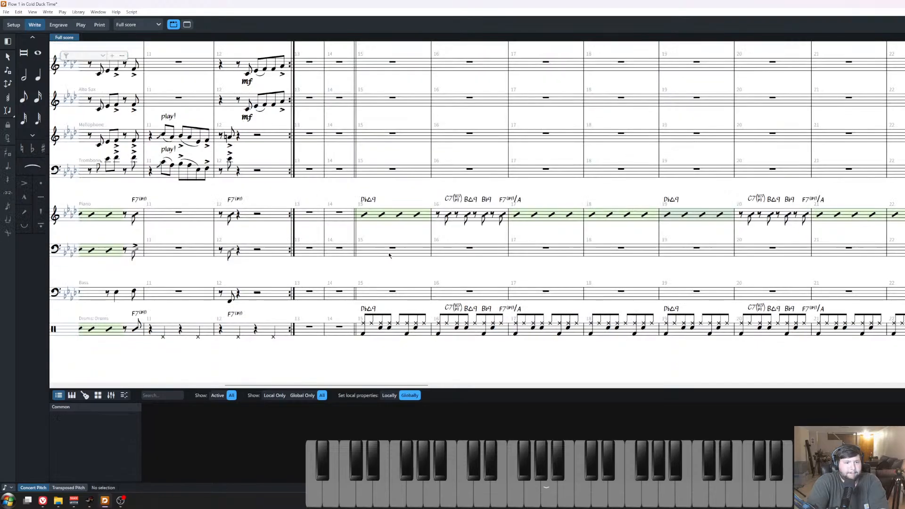
key(x)
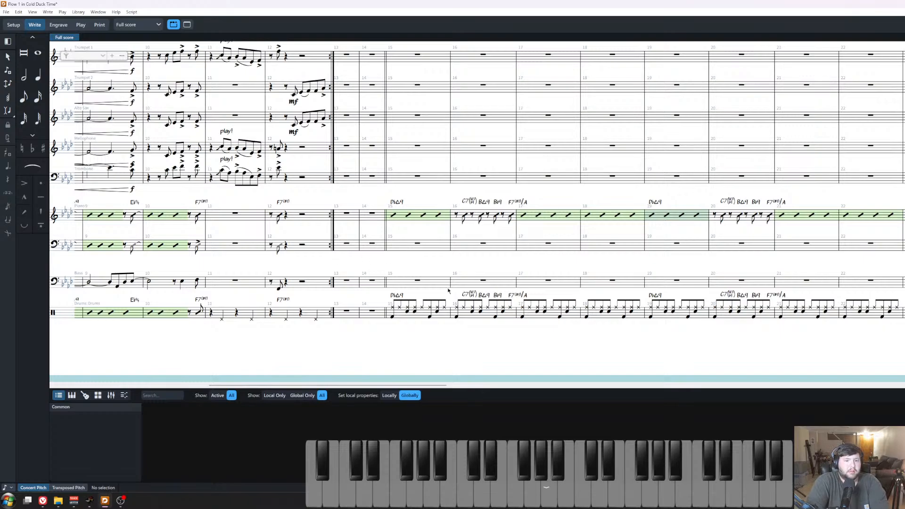
Play back the score from bar 15 of the bass part.
click(418, 281)
key(p)
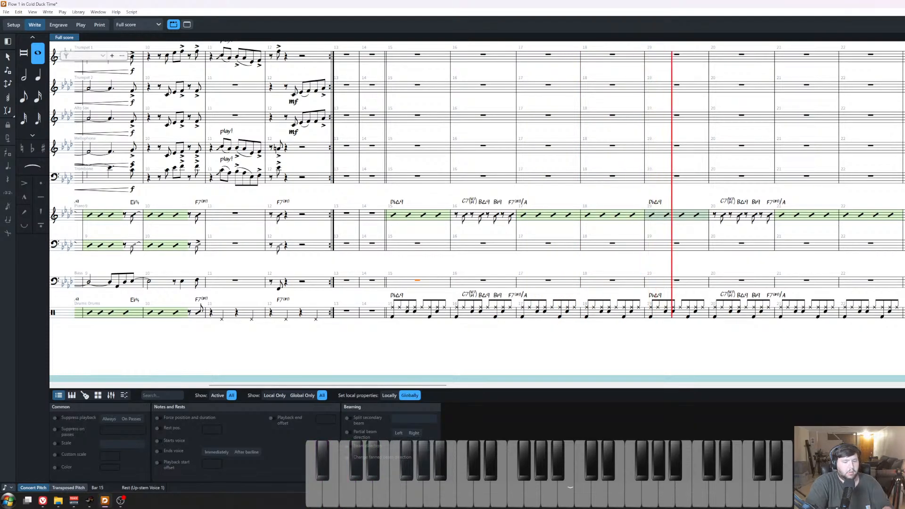
key(space)
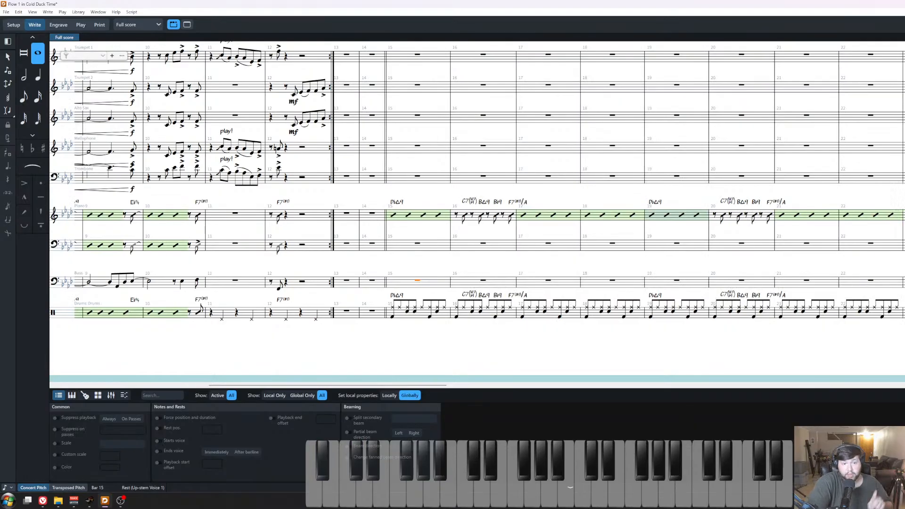
key(ctrl+r)
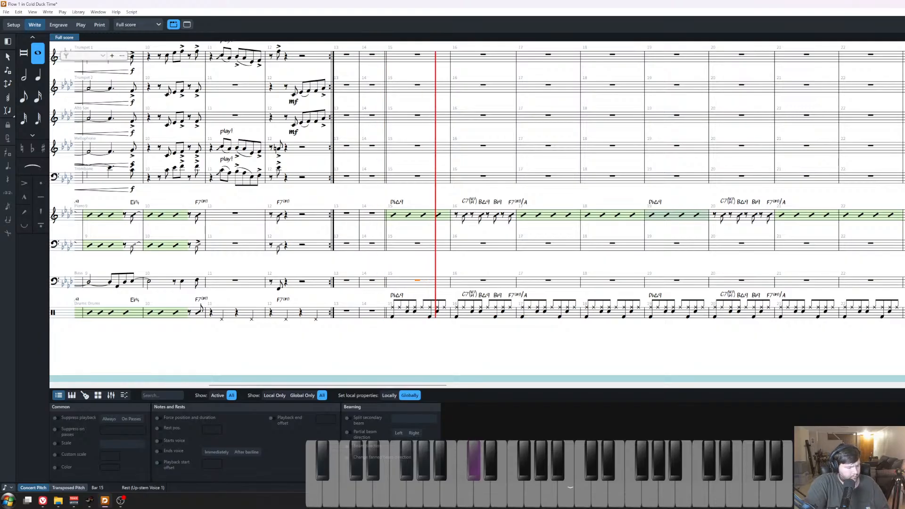
key(space)
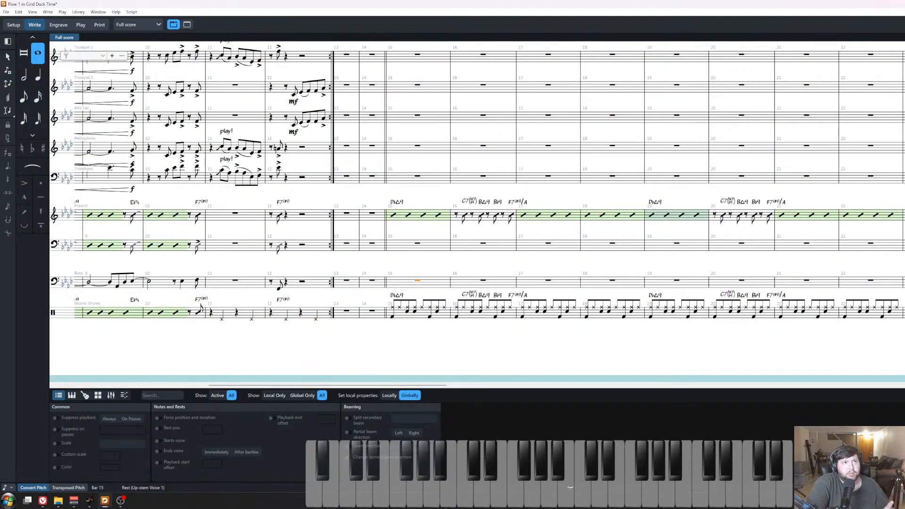
key(ctrl+r)
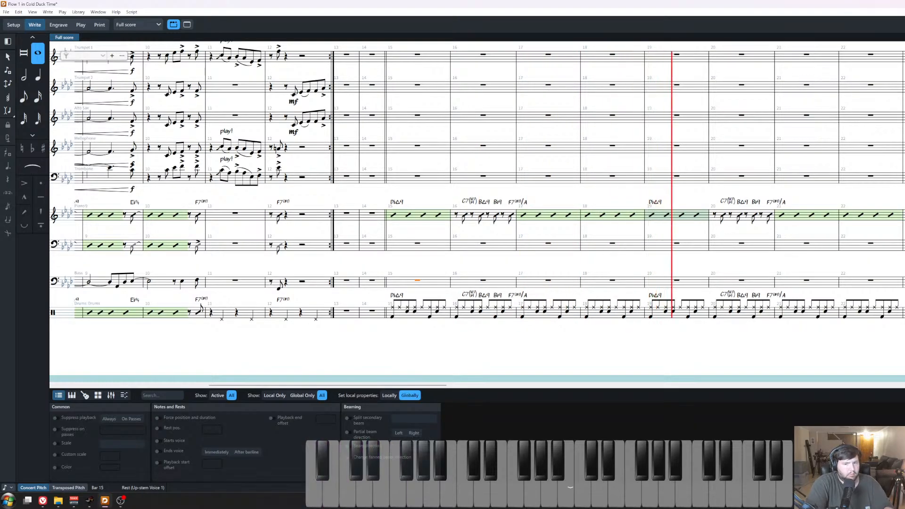
key(space)
key(ctrl+z)
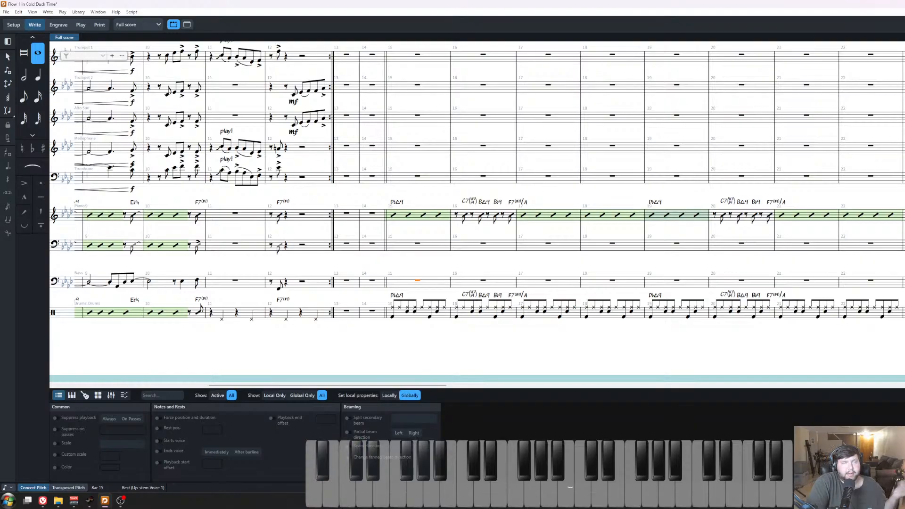
Record a bass line in real time over bars 15–18 and respell the last two notes of bar 18 as B natural and C natural.
key(shift+r)
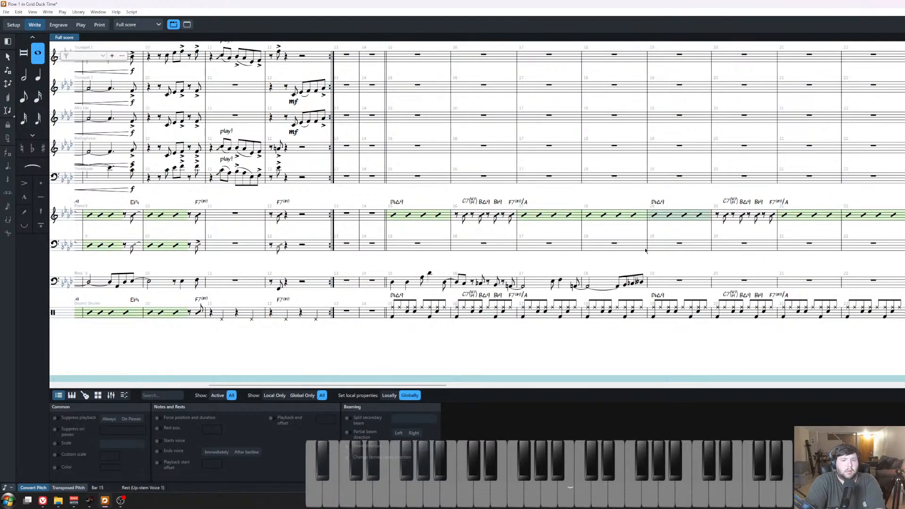
click(642, 265)
scroll(654, 292, up, 3)
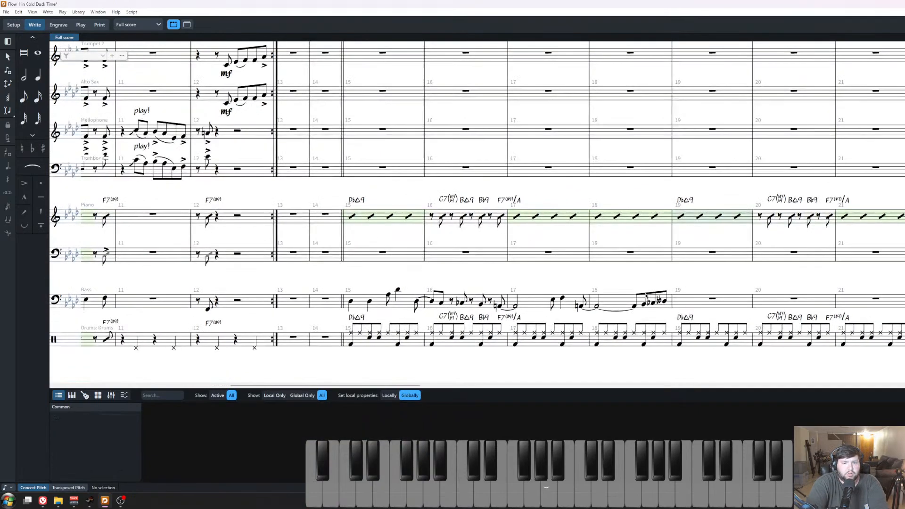
click(682, 311)
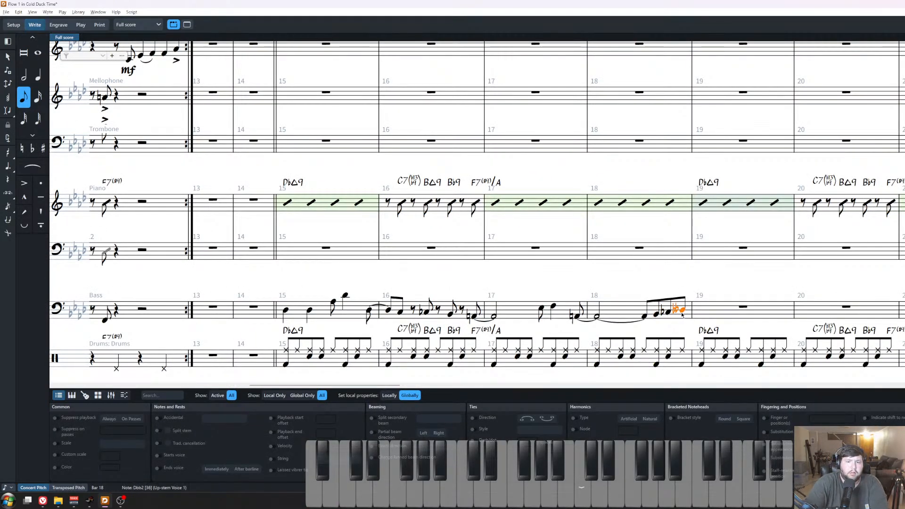
key(0)
key(ctrl+Down)
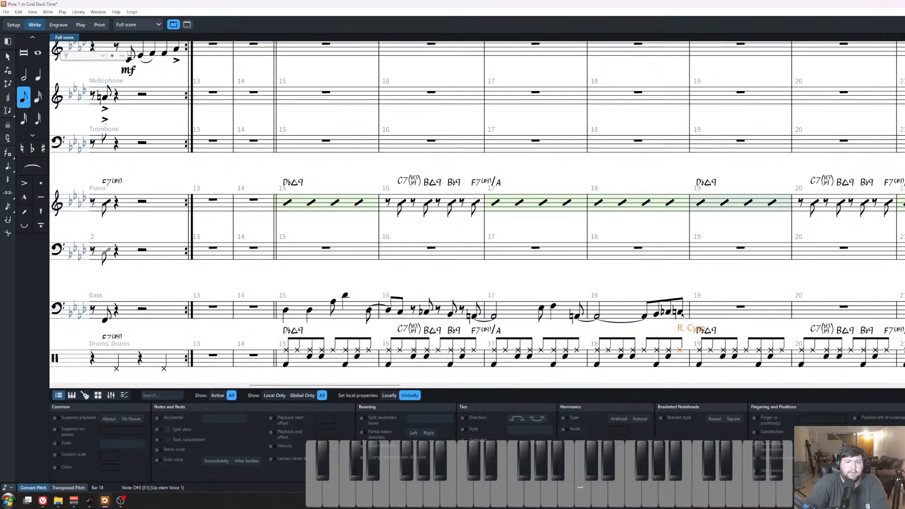
click(670, 315)
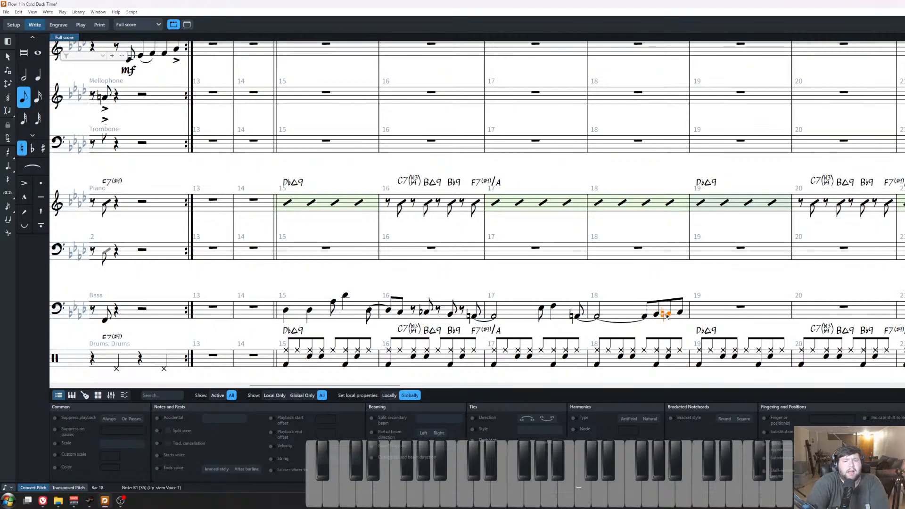
scroll(594, 286, down, 3)
key(Escape)
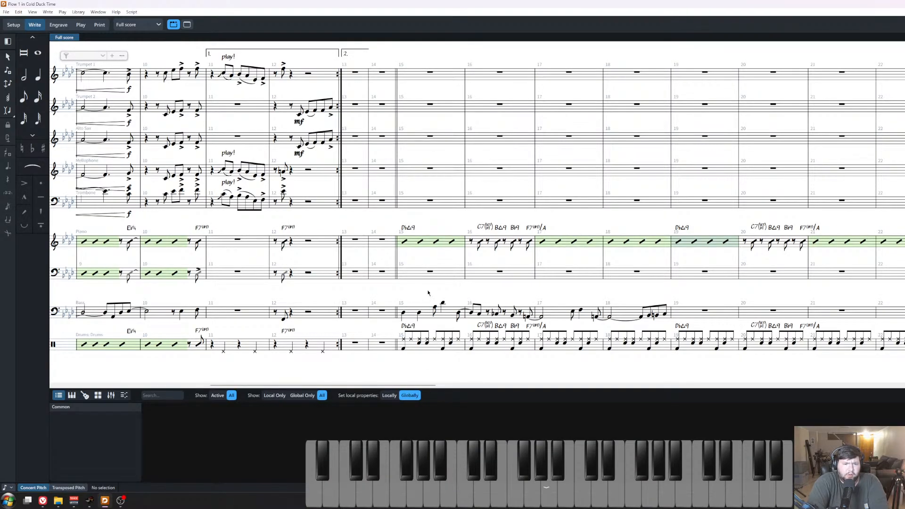
Copy the B♭9 chord symbol and its eighth-note slash from bar 16 of the piano to the first offbeat of bar 14.
drag(427, 290, 397, 324)
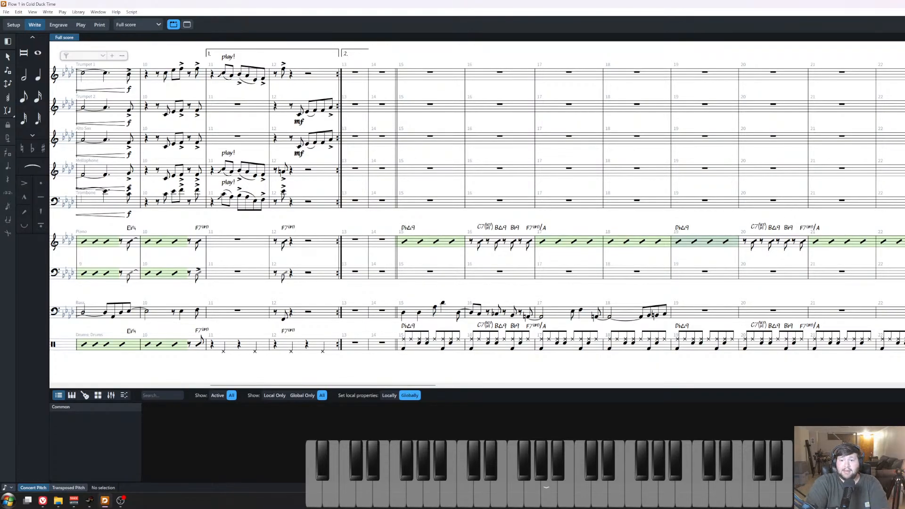
key(x)
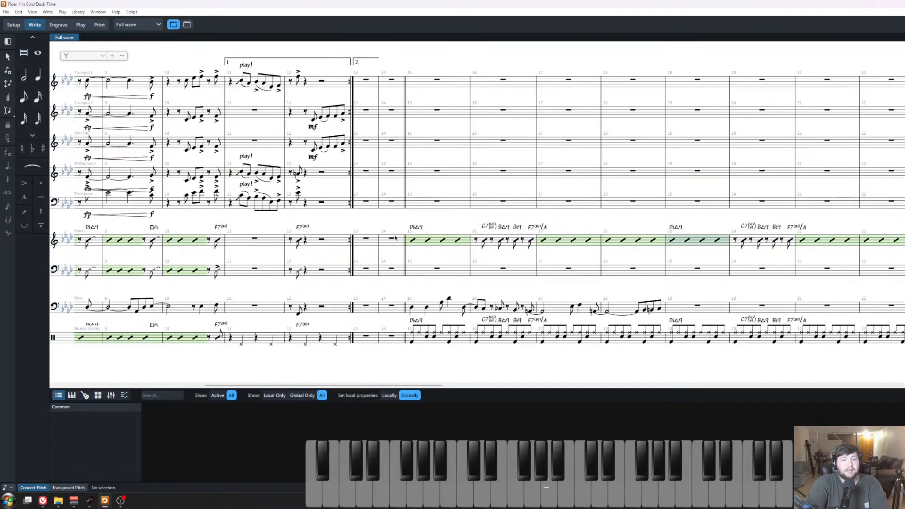
key(z)
key(z)
key(z)
scroll(365, 272, left, 3)
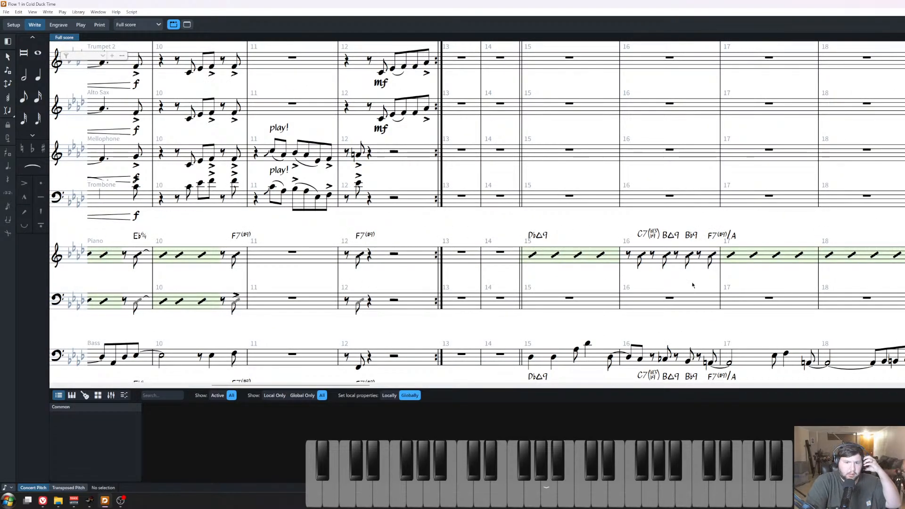
click(687, 257)
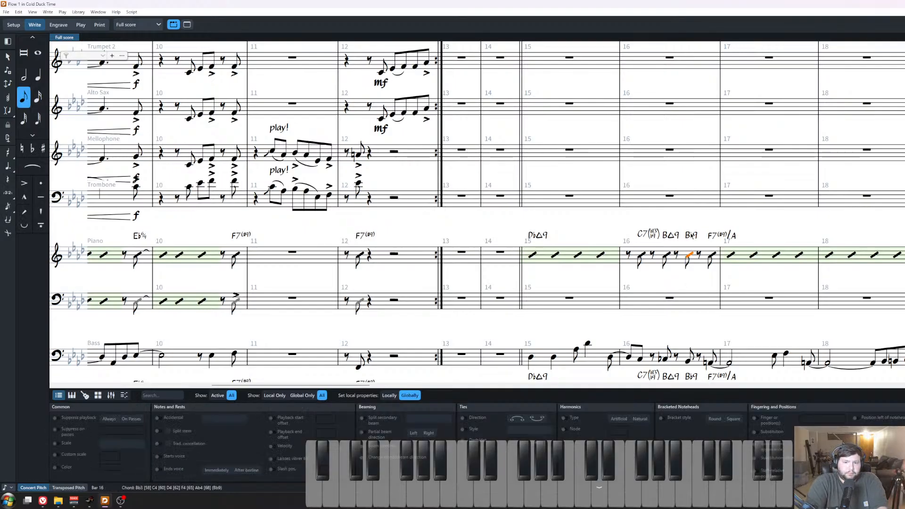
ctrl+click(691, 235)
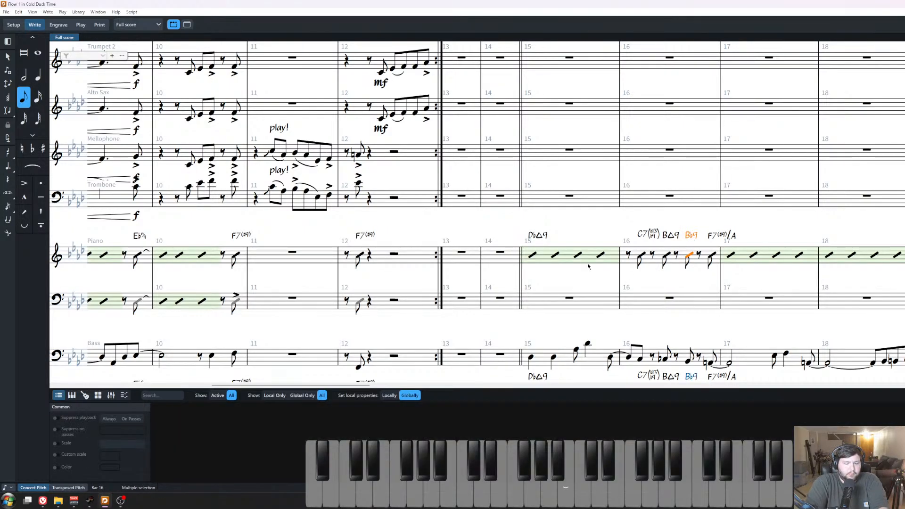
click(478, 256)
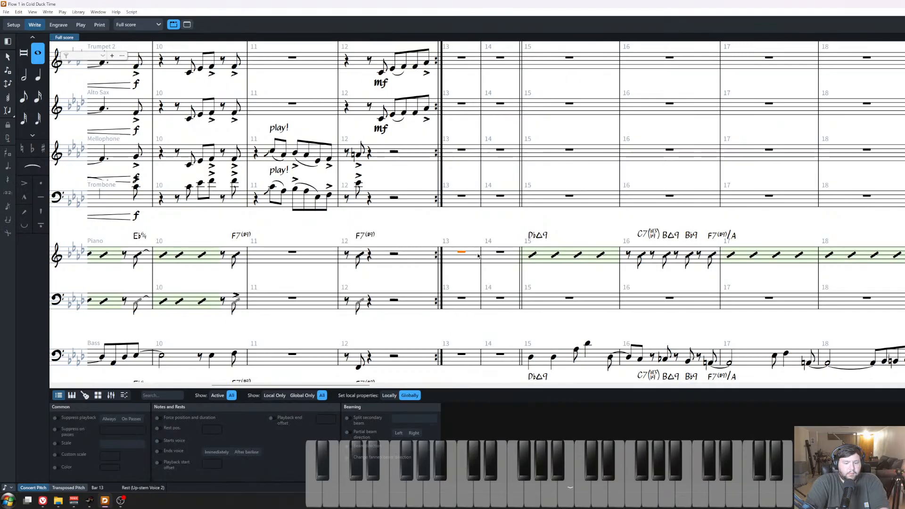
key(ctrl+v)
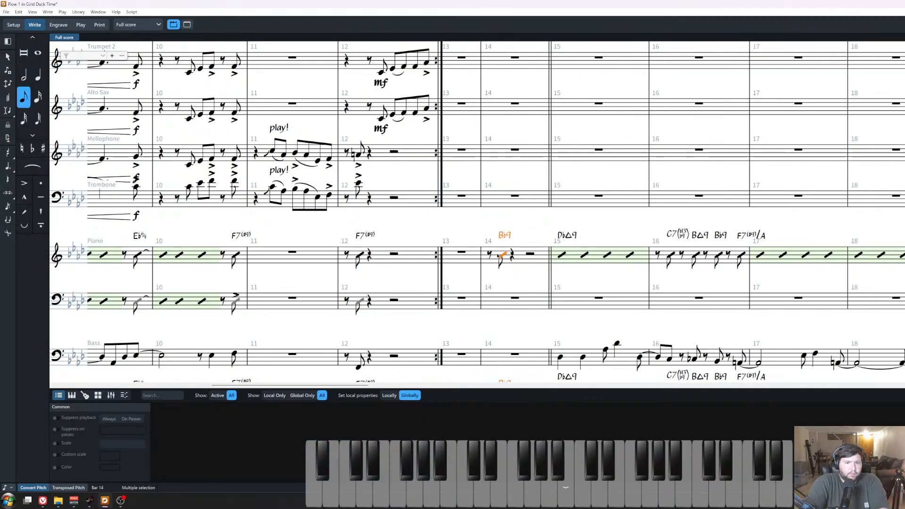
Copy the B△9 and C7(♭13♭9) chord hits from piano bar 16 into bar 14, following the B♭9 hit.
drag(702, 274, 693, 215)
click(512, 257)
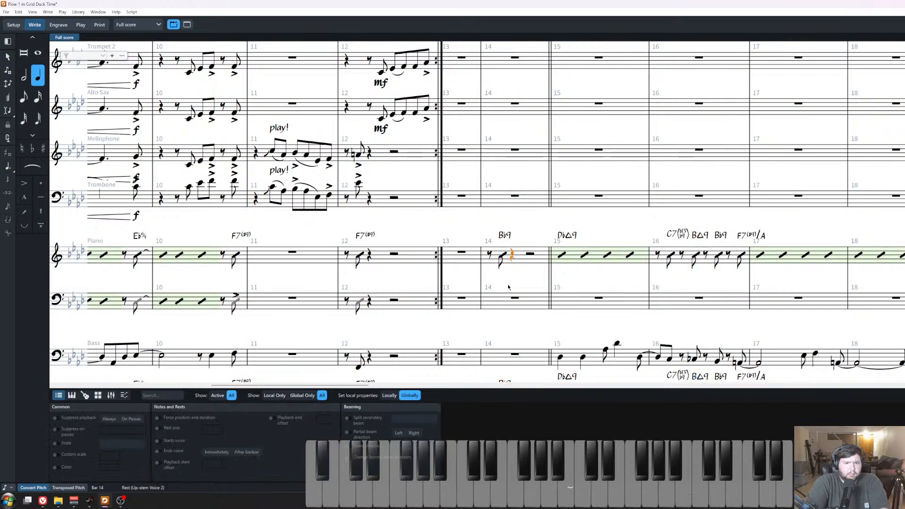
key(ctrl+v)
drag(678, 271, 683, 225)
click(537, 255)
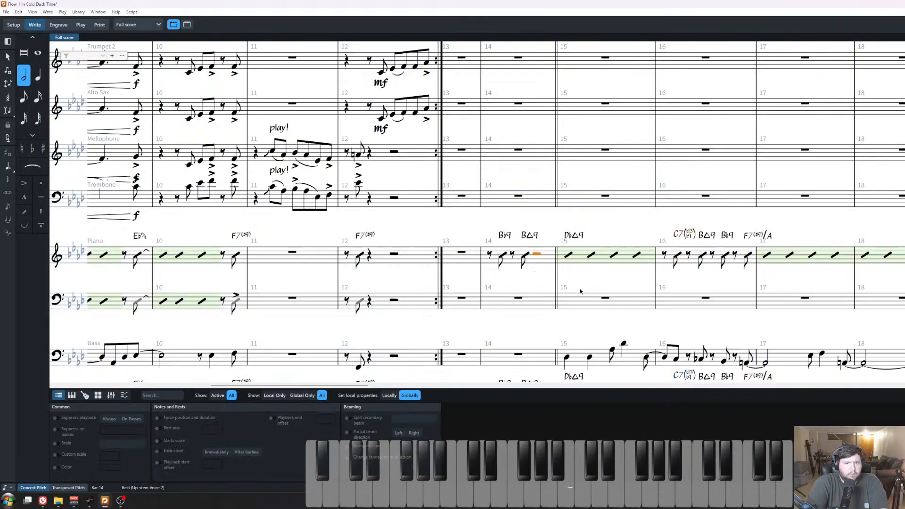
key(ctrl+v)
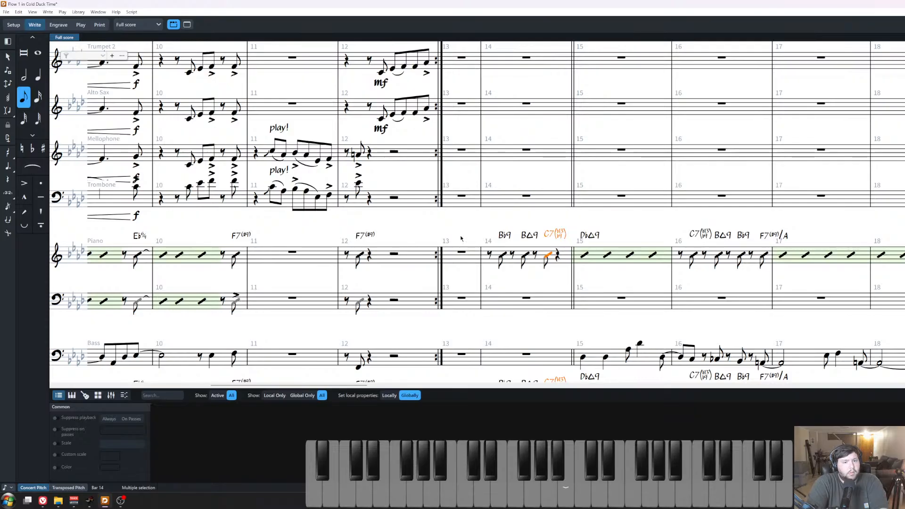
Play back the score from the start of bar 14 to check the piano chord hits.
click(489, 254)
key(space)
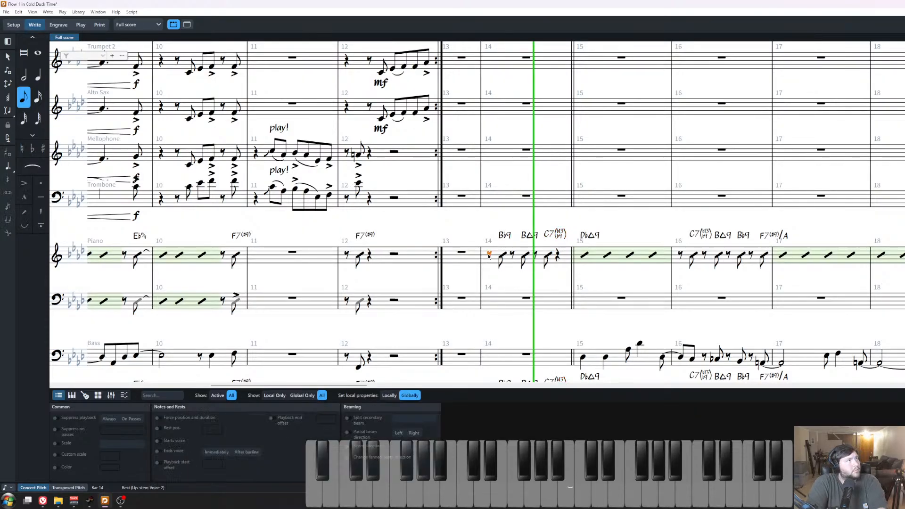
key(space)
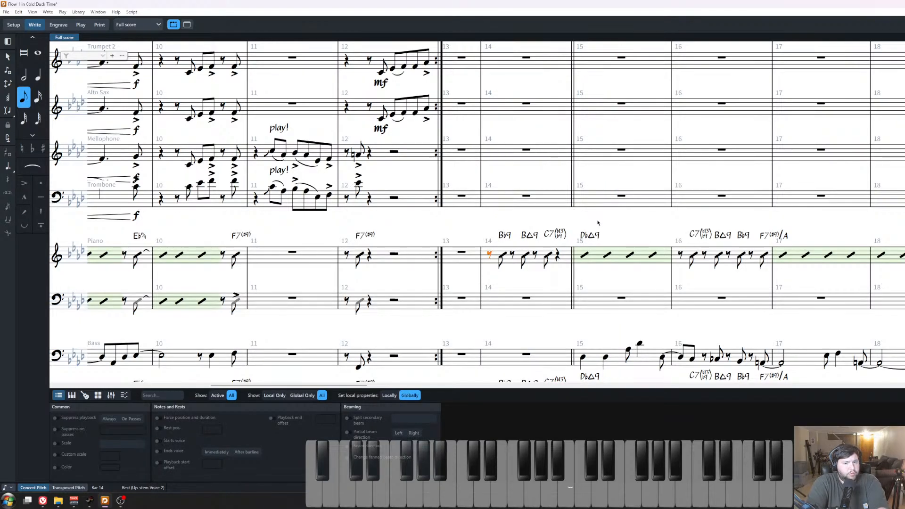
Add an eighth-note slash on the last offbeat of piano bar 14 with a laissez vibrer tie towards bar 15.
key(Escape)
click(585, 236)
click(558, 256)
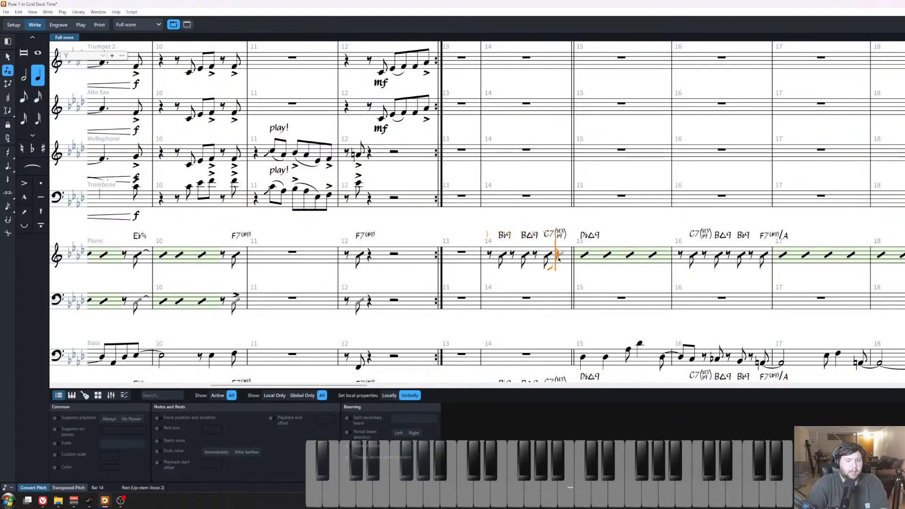
key(5)
key(b)
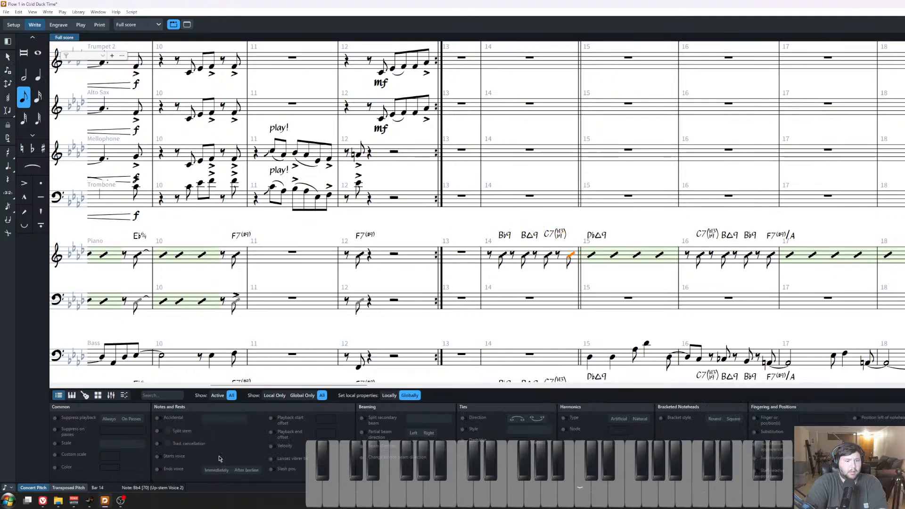
key(t)
click(575, 228)
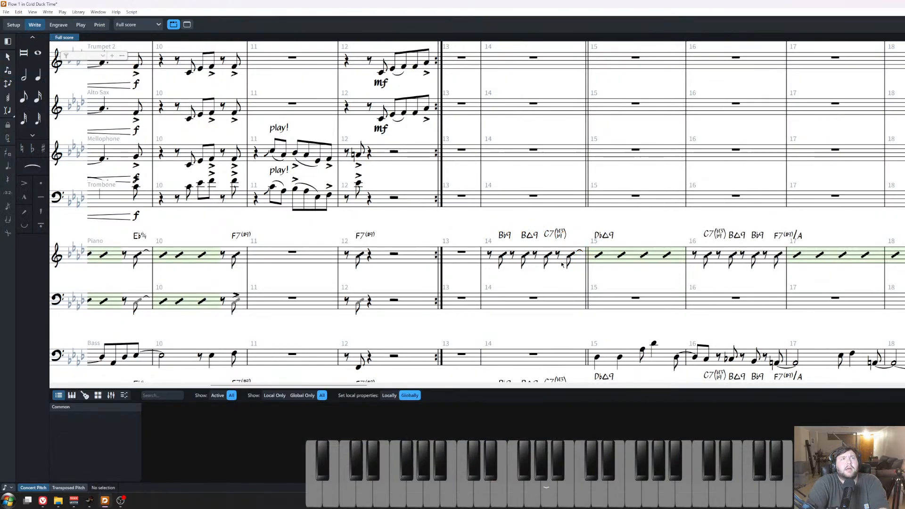
Examine how the tied slash at the end of piano bar 14 meets the slash region in bar 15.
key(z)
key(z)
key(z)
key(z)
scroll(637, 294, up, 1)
drag(669, 348, 683, 314)
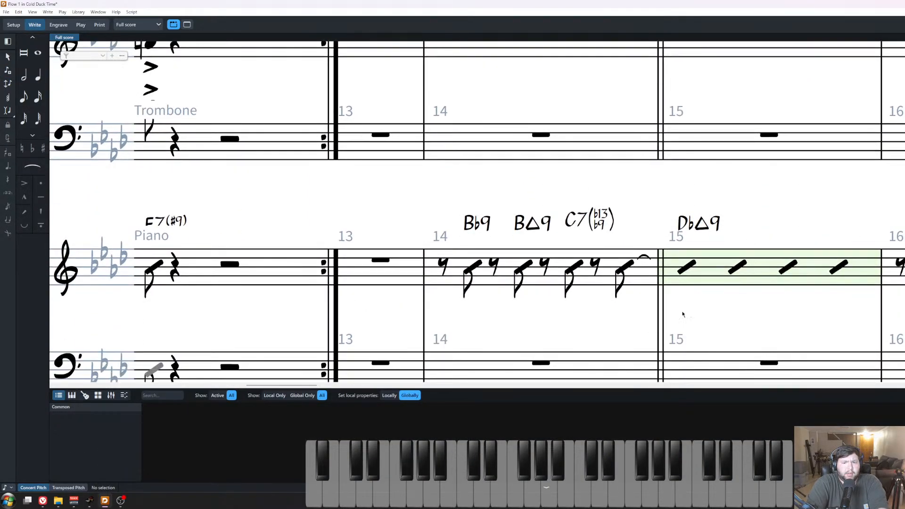
click(691, 265)
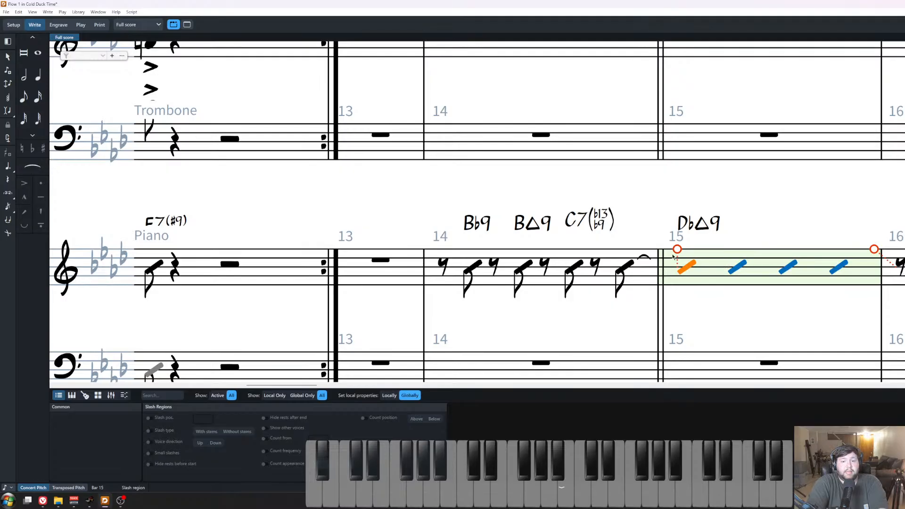
scroll(636, 262, down, 3)
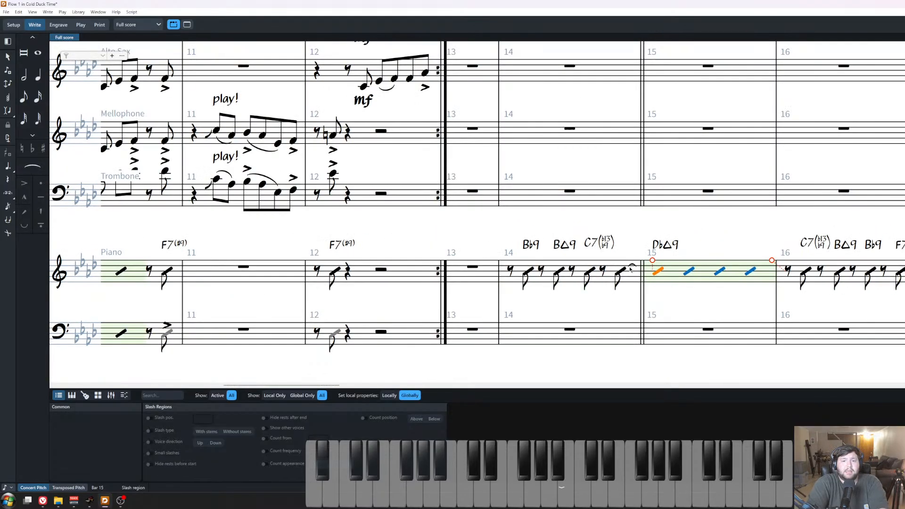
click(630, 269)
Move the D♭△9 chord symbol from the start of bar 15 back to the last eighth note of bar 14.
scroll(677, 294, down, 2)
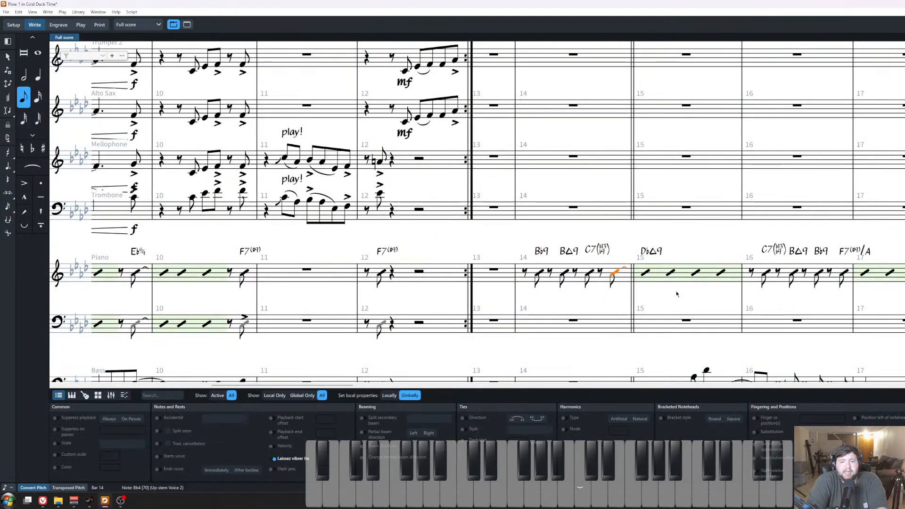
click(652, 250)
drag(652, 251, 622, 258)
scroll(622, 259, down, 3)
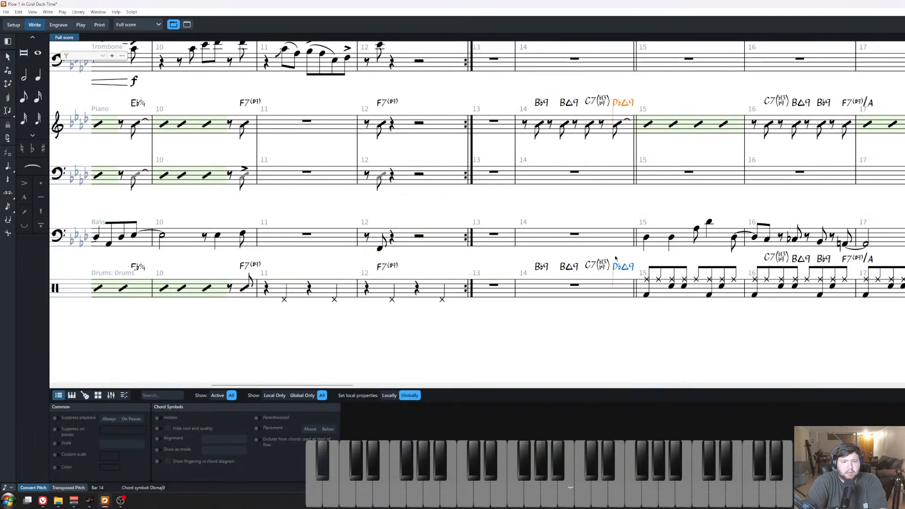
Extend the first D♭ of bass bar 15 back by an eighth note so it starts tied over from bar 14.
click(569, 250)
click(647, 238)
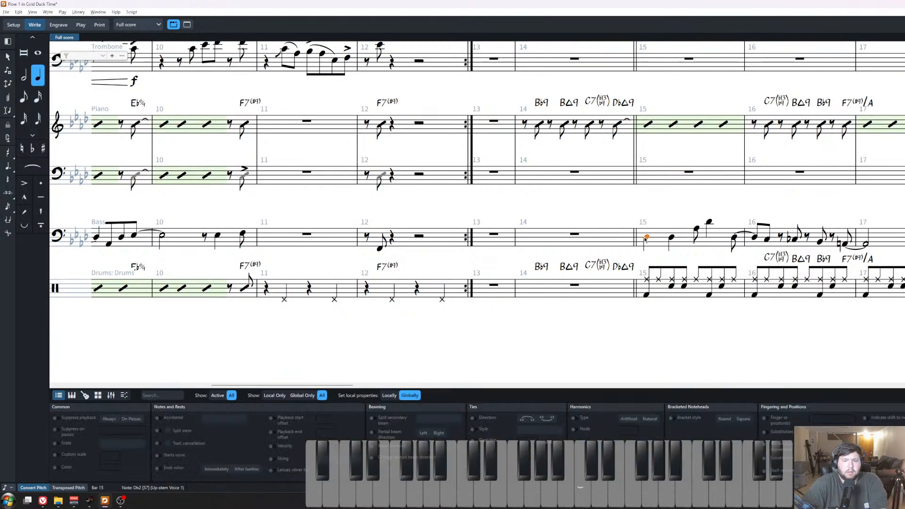
key(alt+Left)
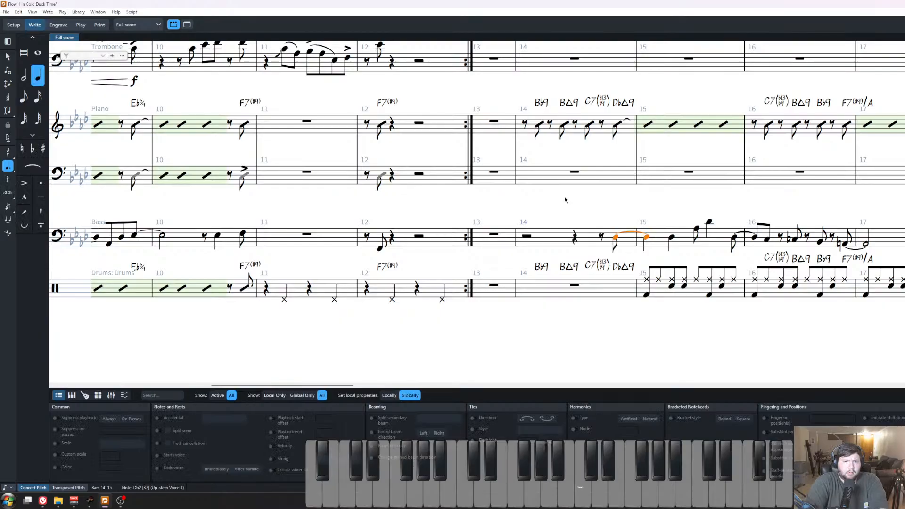
Enter eighth notes B♭, B natural and C on the first three offbeats of bar 14 in the bass part.
double_click(530, 236)
key(space)
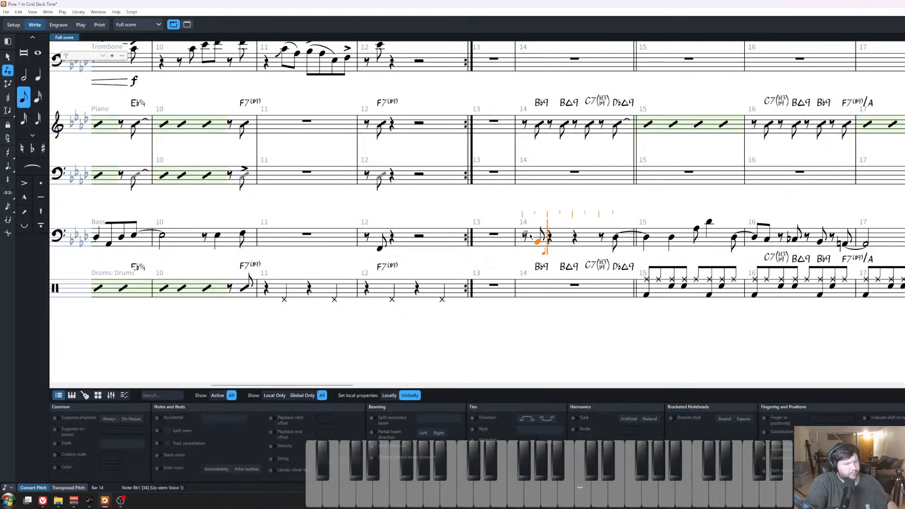
key(ctrl+z)
key(space)
key(c)
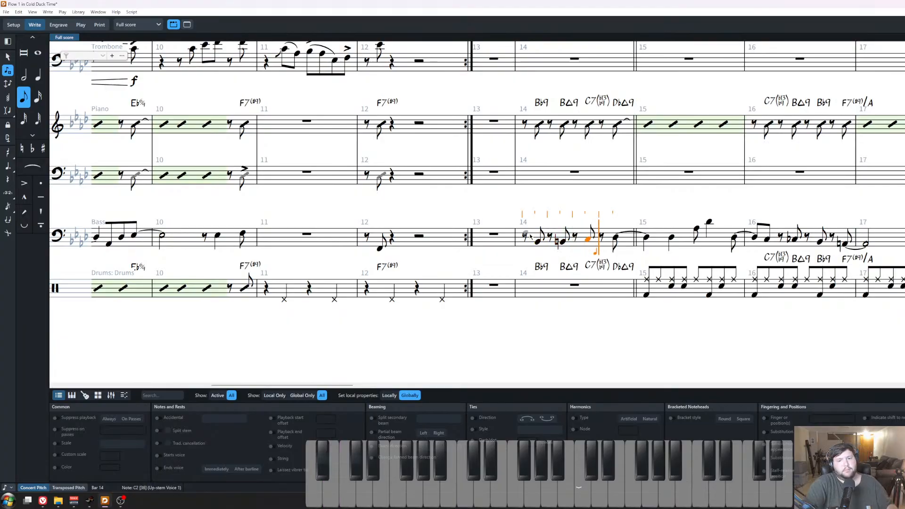
Leave bass note entry and play the score back from the opening rest of piano bar 14.
key(Escape)
key(Escape)
drag(545, 288, 418, 279)
scroll(418, 279, down, 1)
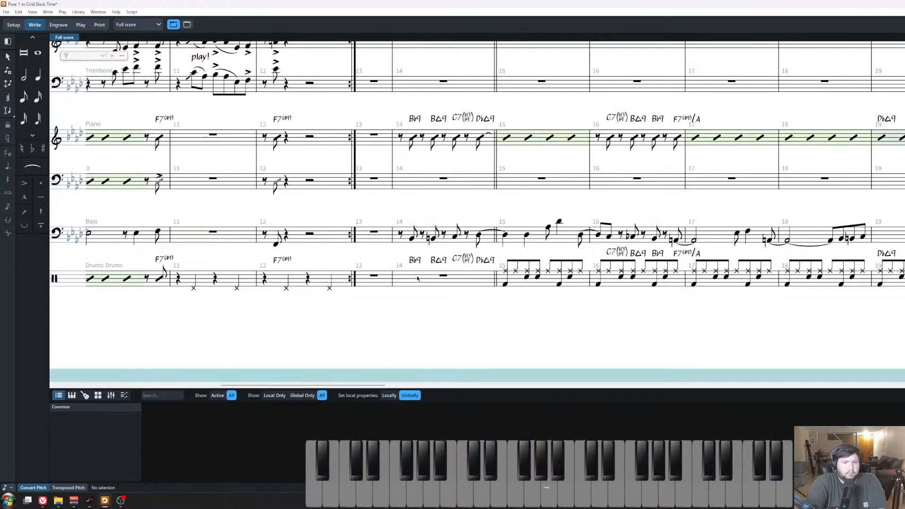
scroll(417, 279, up, 3)
click(401, 221)
key(space)
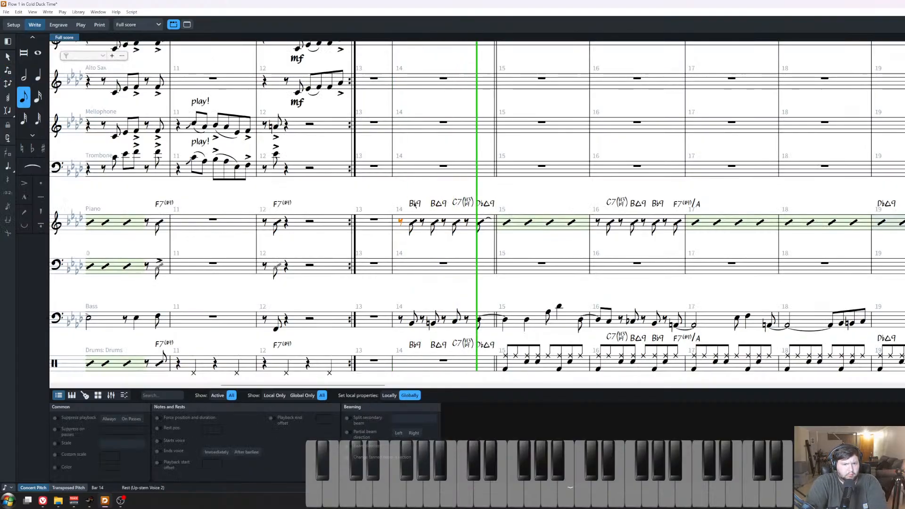
scroll(404, 218, down, 1)
click(536, 245)
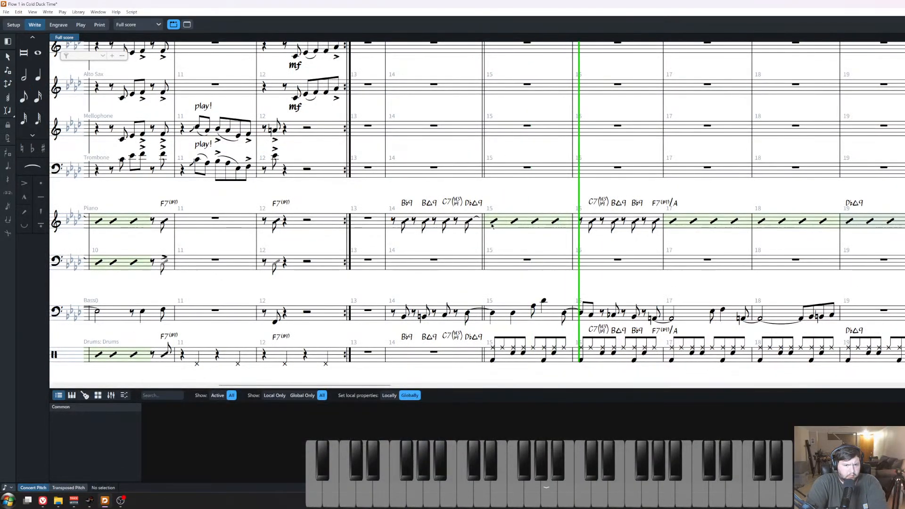
Replace the last slash of piano bar 14 with an eighth-note A♭3, C4, E♭4 and F4 chord carrying a laissez vibrer tie.
click(514, 221)
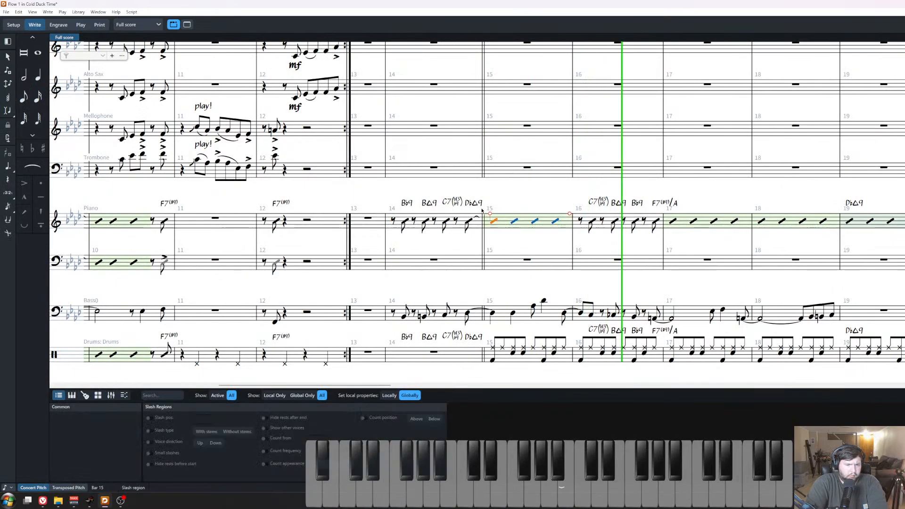
key(Delete)
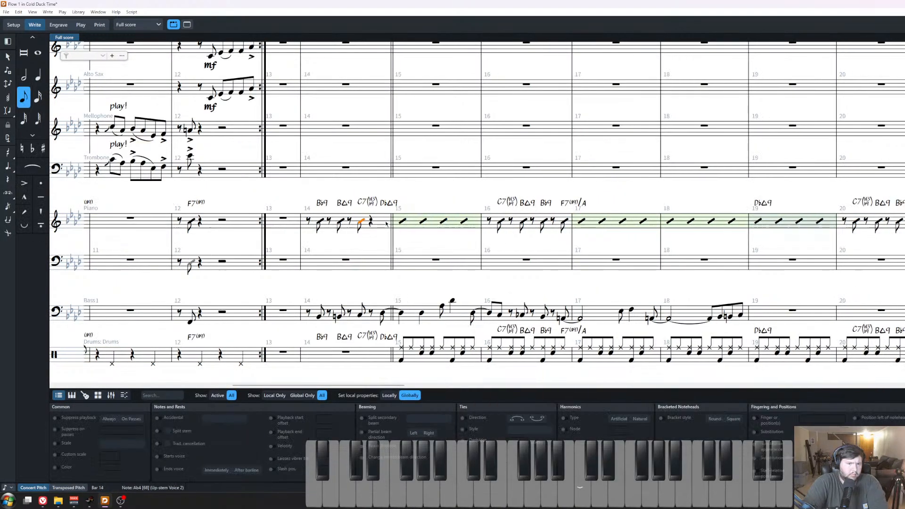
key(shift+n)
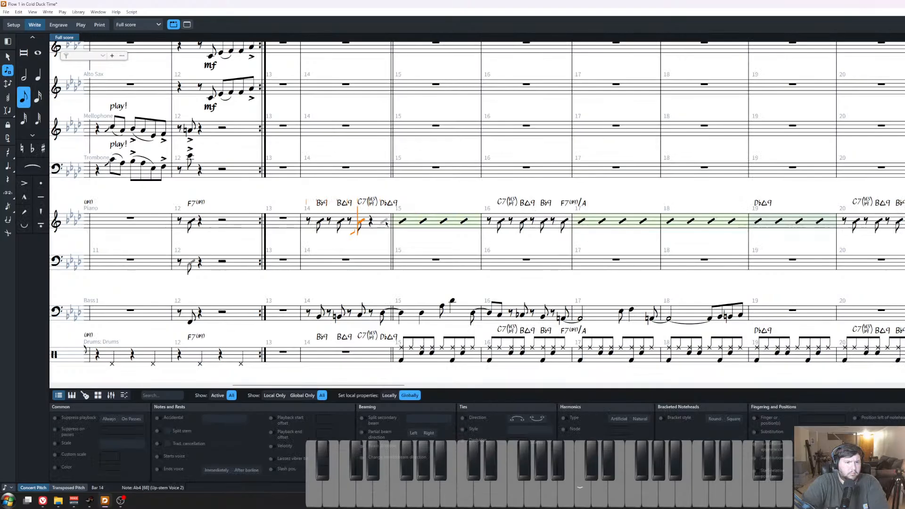
key(Right)
key(Right)
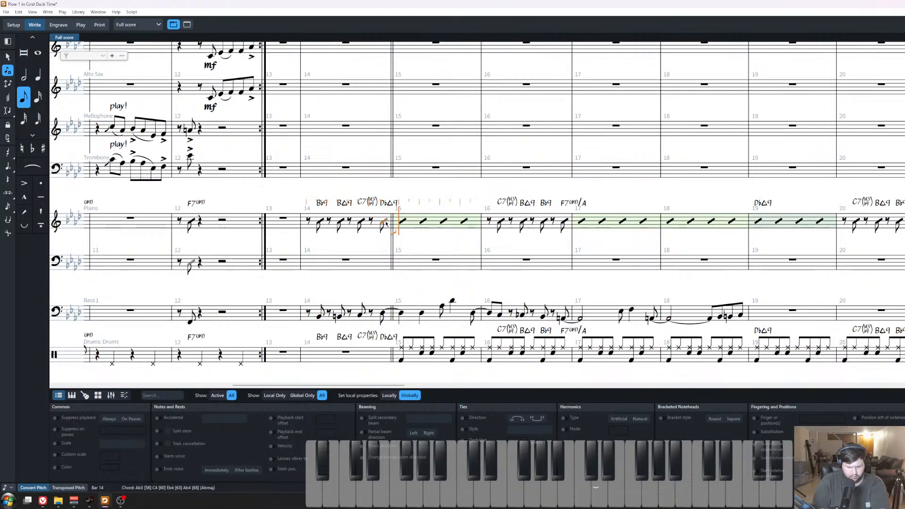
key(Escape)
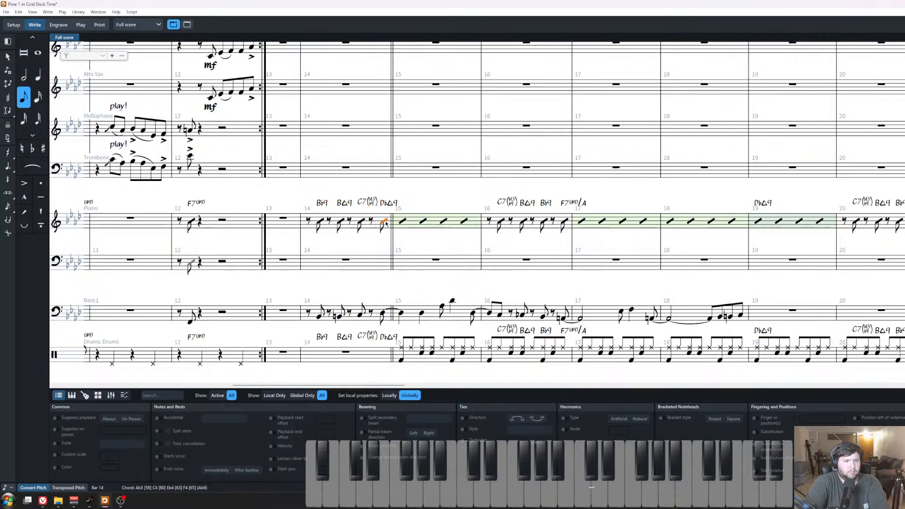
click(271, 459)
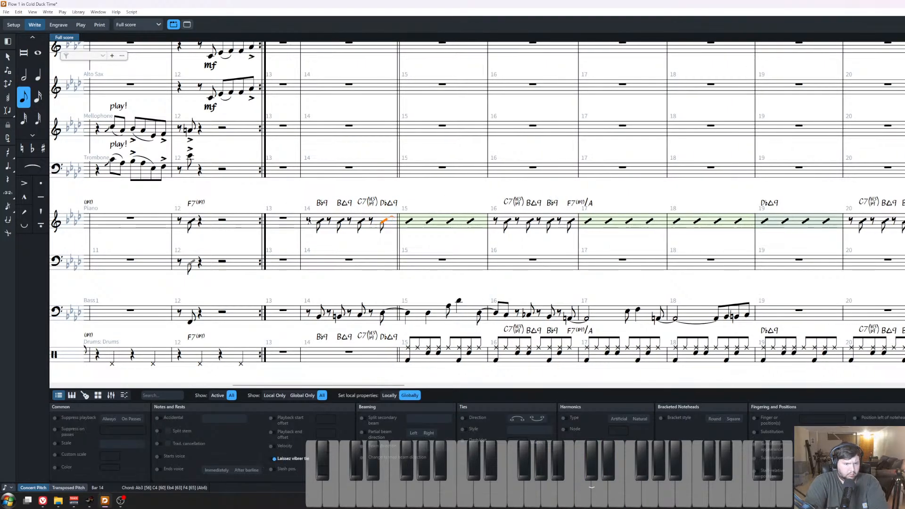
Try removing the slash region from piano bar 15 and tying the last slash of bar 14 to the note underneath.
click(410, 225)
key(Delete)
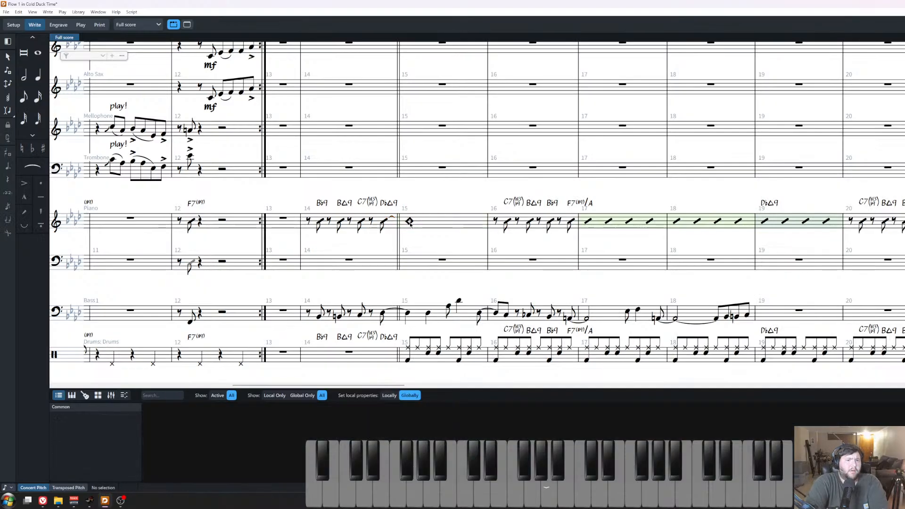
click(410, 223)
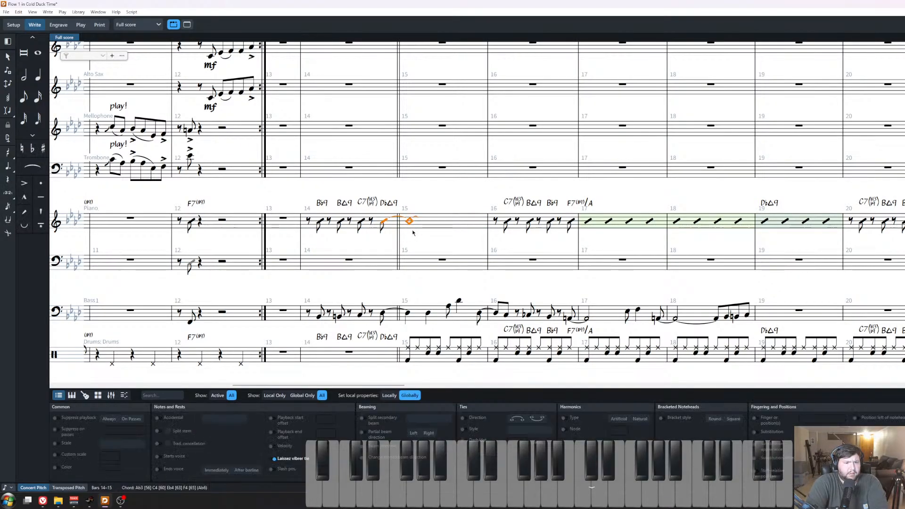
key(shift+d)
key(Return)
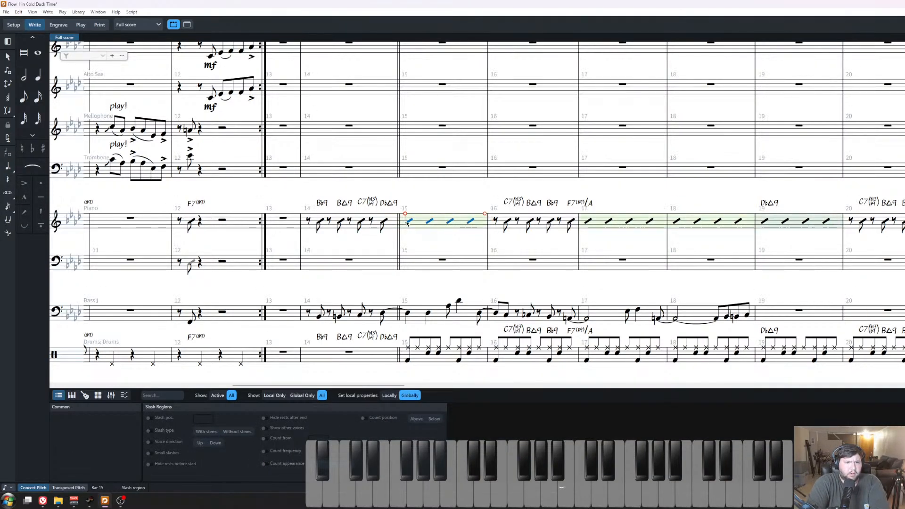
key(Left)
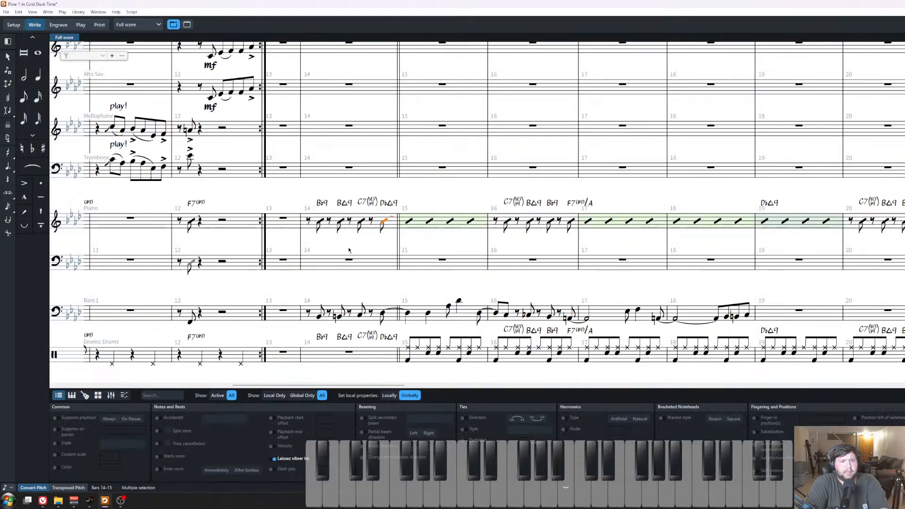
Play the piano lead-in from the first rest of bar 14 to hear the transition into the following bars.
click(308, 220)
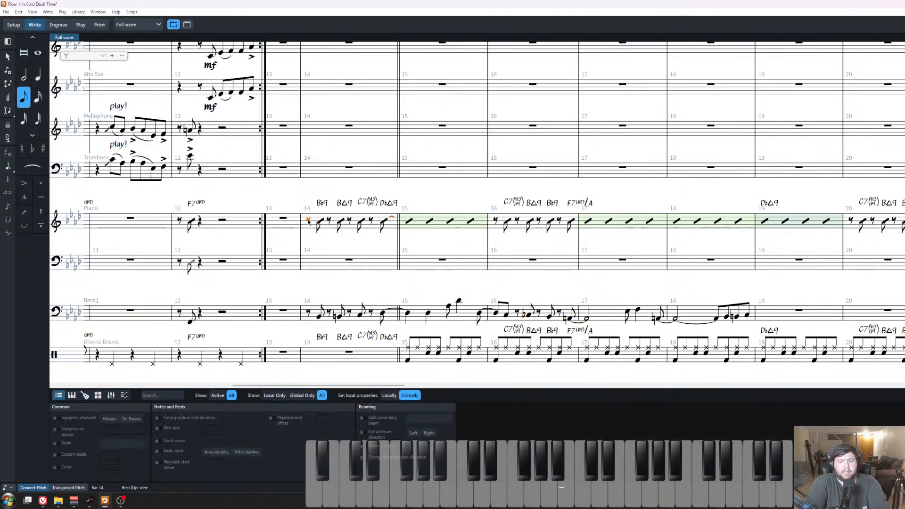
key(space)
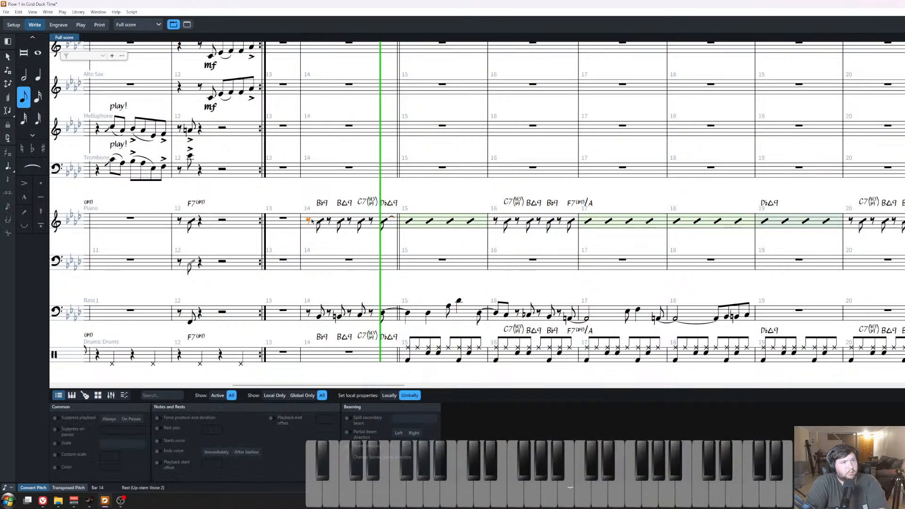
key(Escape)
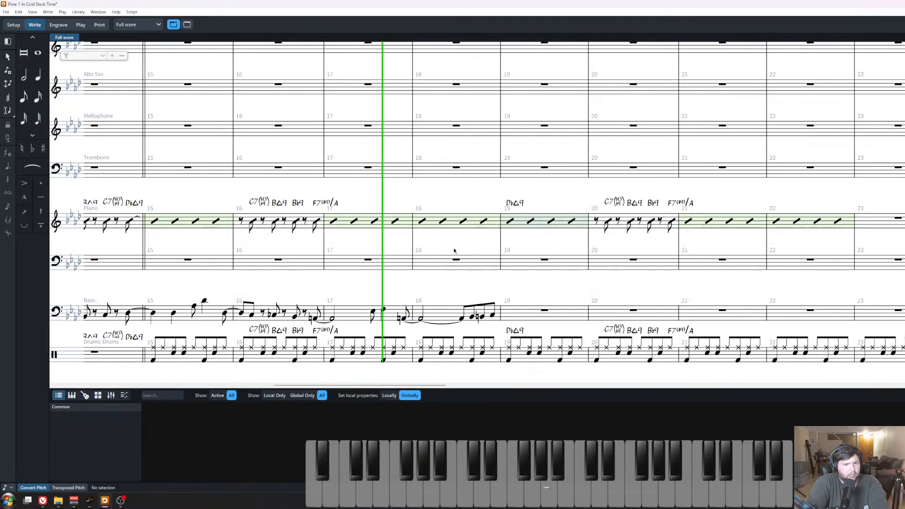
Delete the slash region in piano bar 19 and put a slash region back over the same bar.
scroll(494, 228, down, 1)
click(478, 255)
click(536, 244)
click(542, 223)
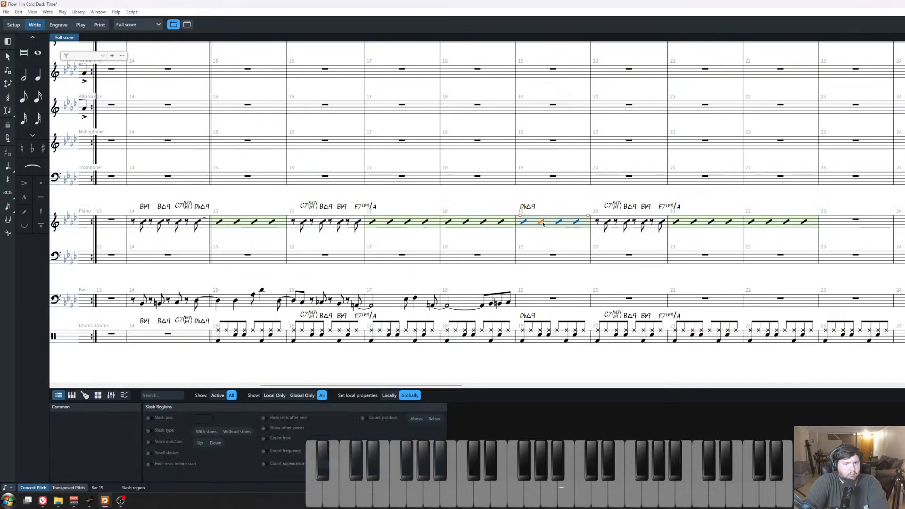
key(Delete)
key(shift+n)
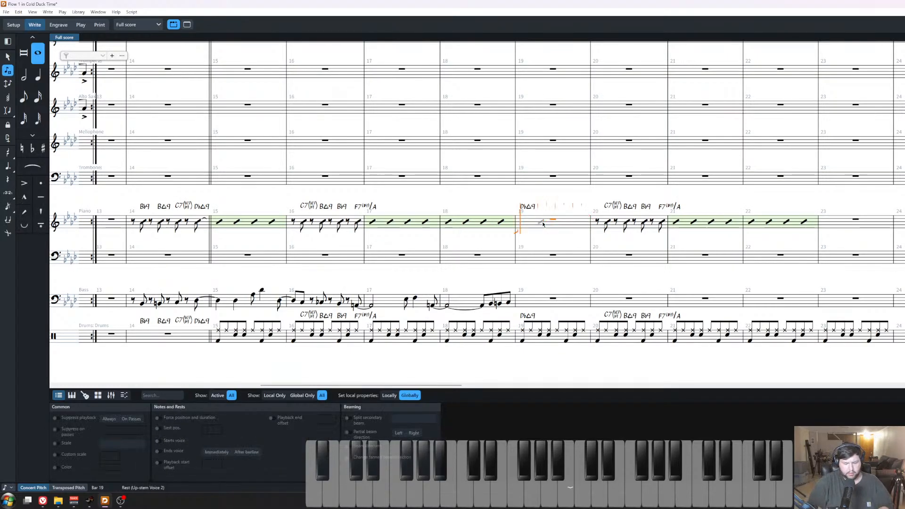
key(Escape)
key(shift+r)
text(slash)
key(Return)
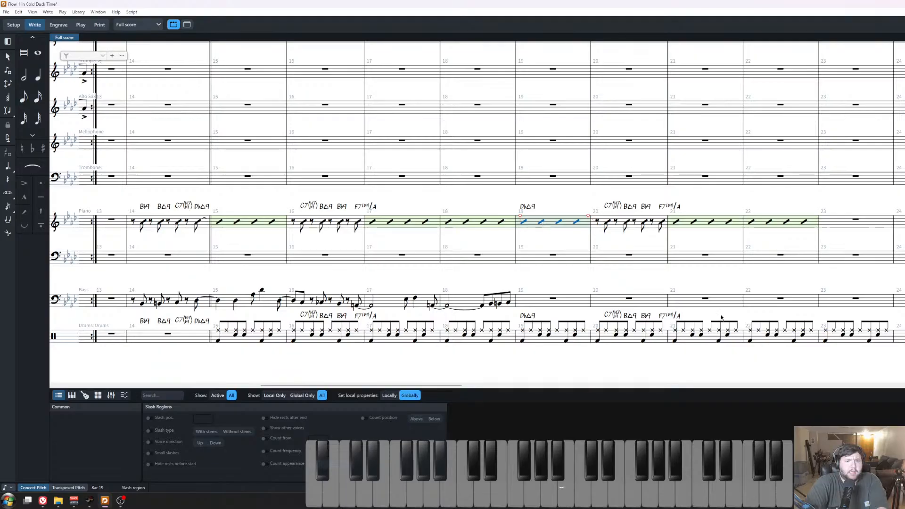
Audition the rhythm-section parts from bar 14 onward, starting playback at the Trumpet 1 rest.
scroll(457, 288, left, 5)
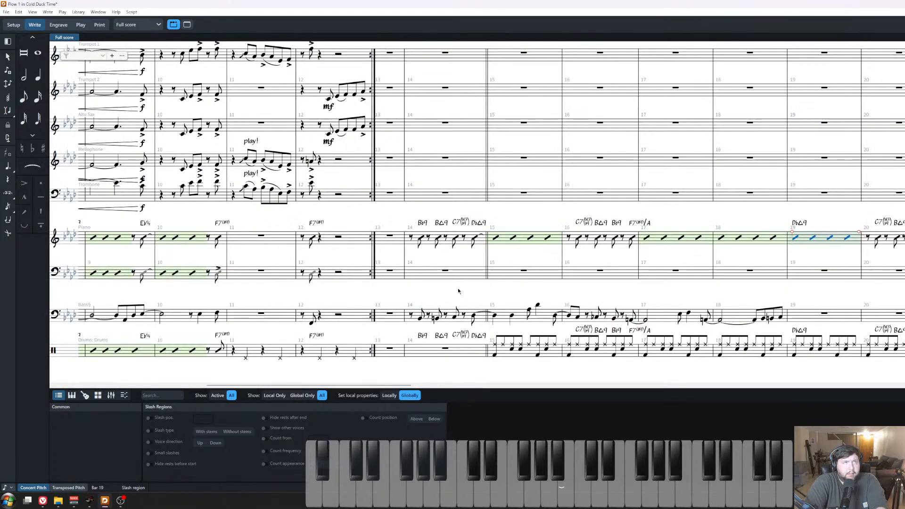
drag(458, 291, 374, 366)
click(372, 134)
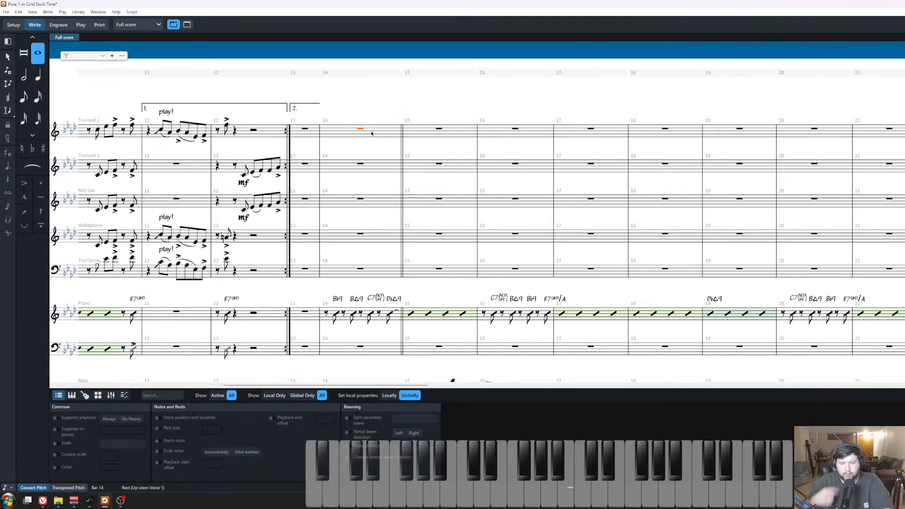
key(p)
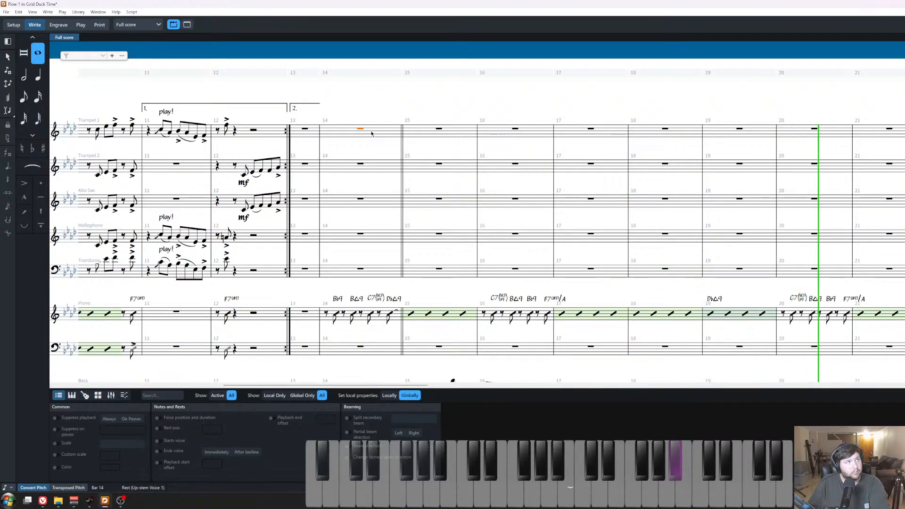
key(space)
Replay the passage from Trumpet 1 bar 14 several times to work out what the horns could play.
scroll(418, 217, down, 4)
scroll(420, 220, left, 3)
scroll(431, 249, up, 5)
click(462, 136)
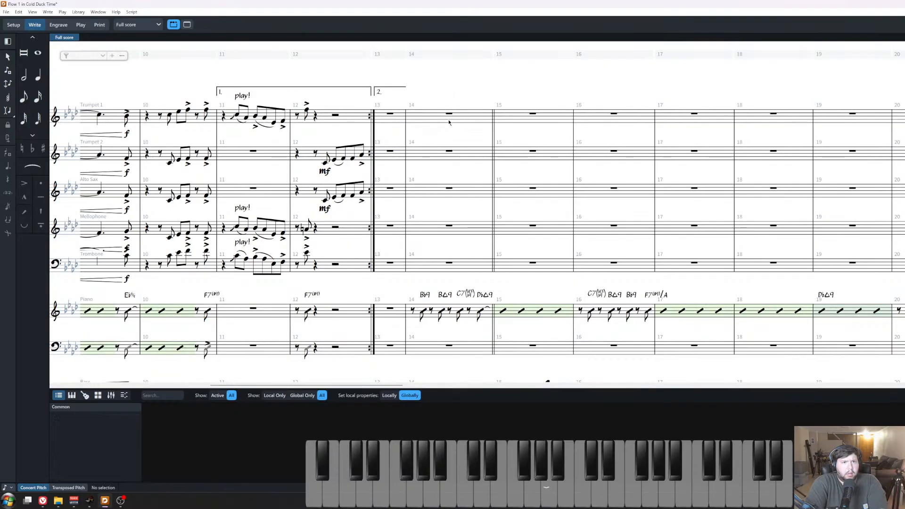
click(448, 122)
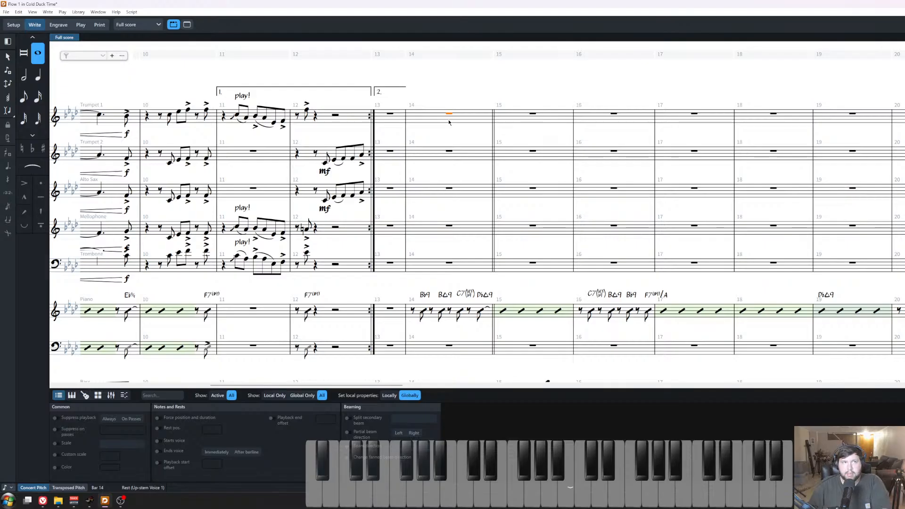
key(space)
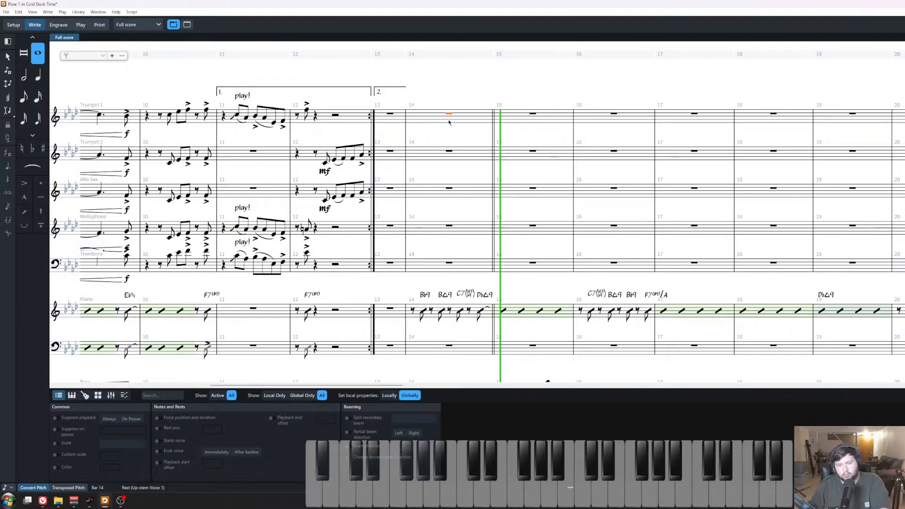
key(space)
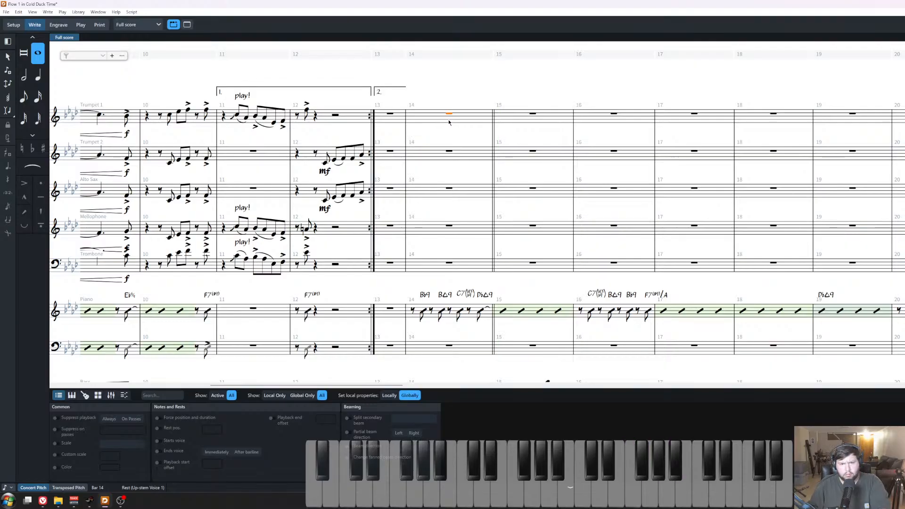
key(space)
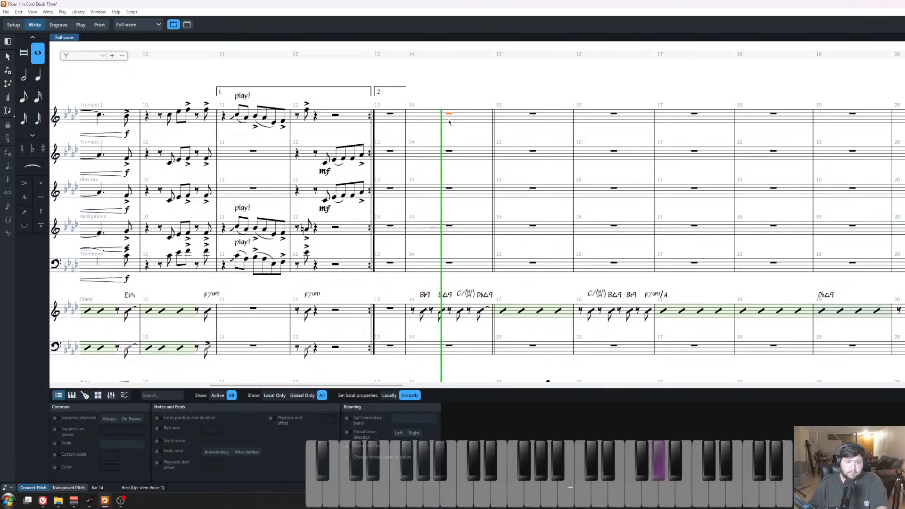
key(space)
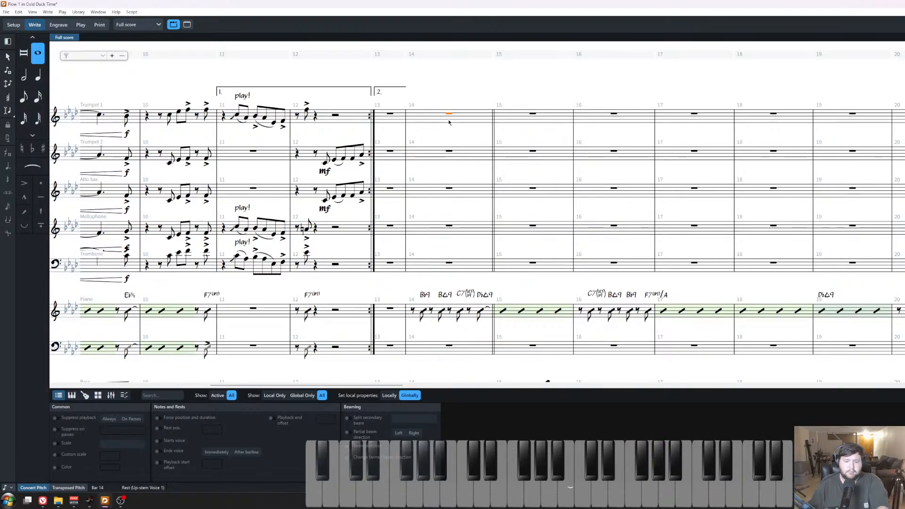
key(space)
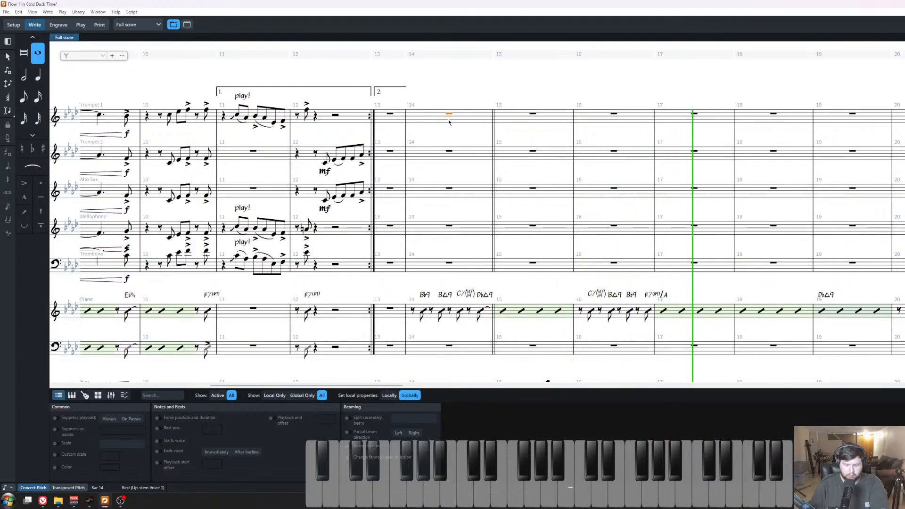
key(space)
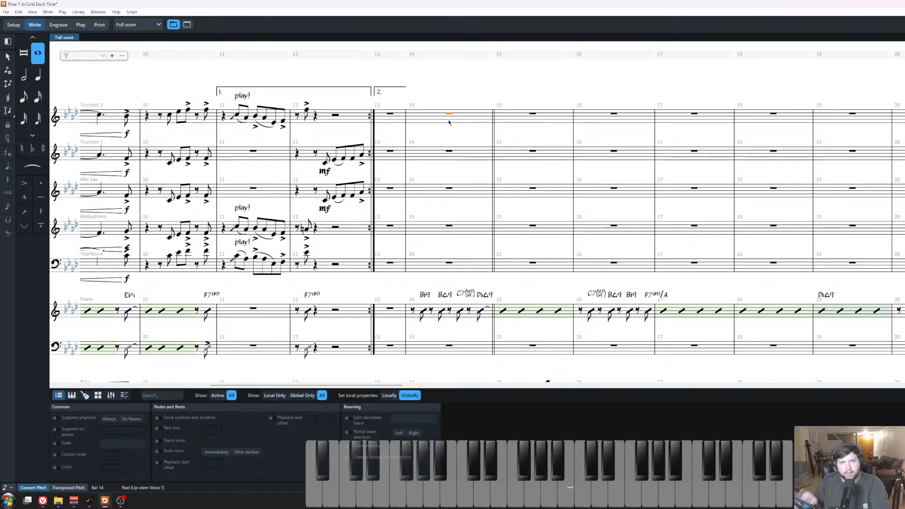
key(space)
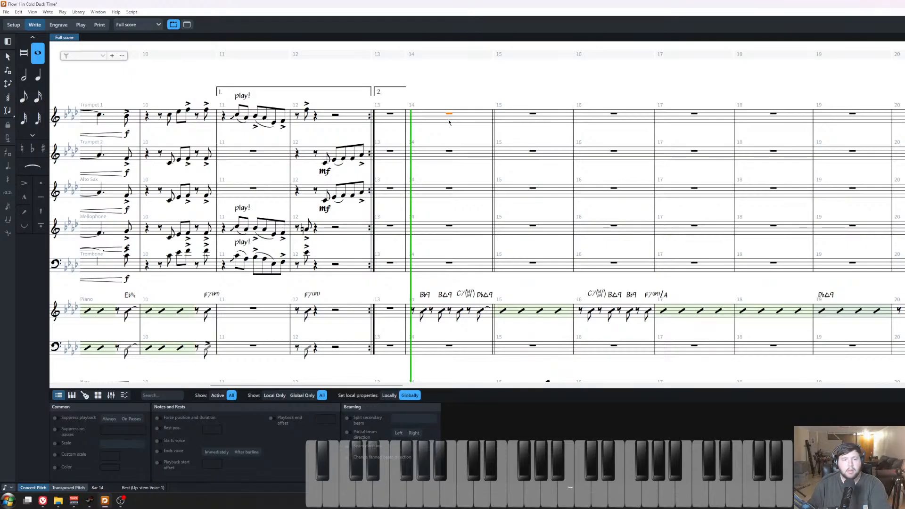
key(space)
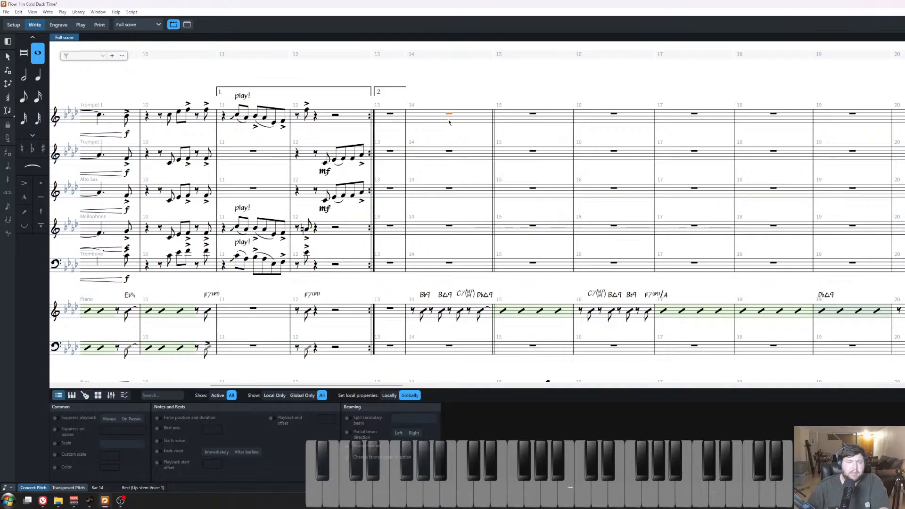
Start playback at the opening eighth rest of bass bar 14 and listen to the bass line into bar 15.
scroll(457, 134, down, 3)
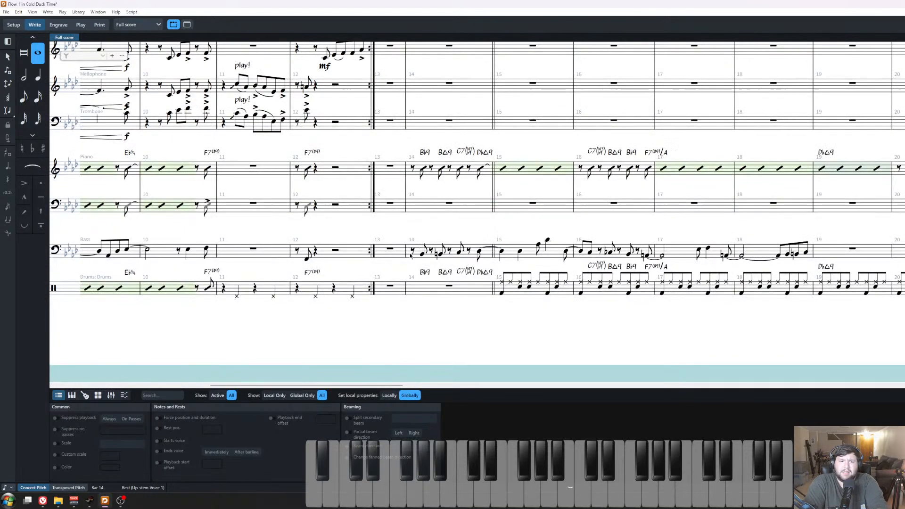
key(4)
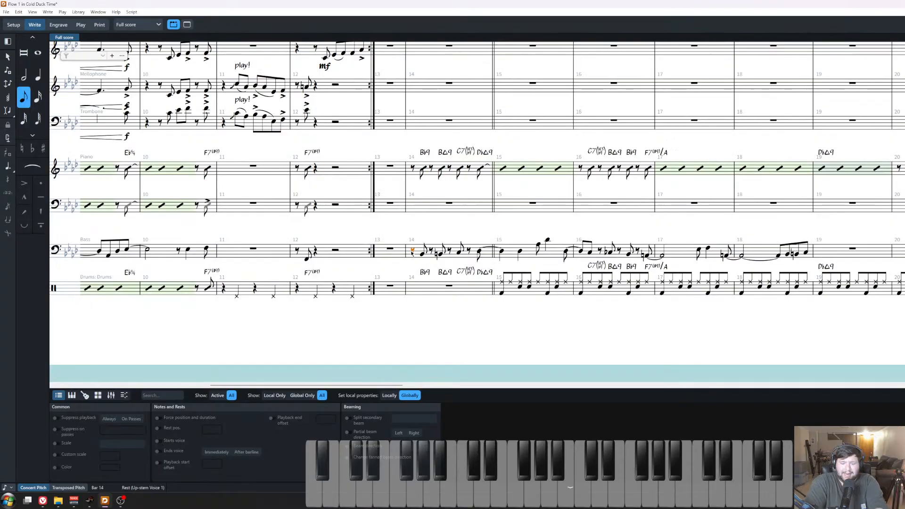
key(p)
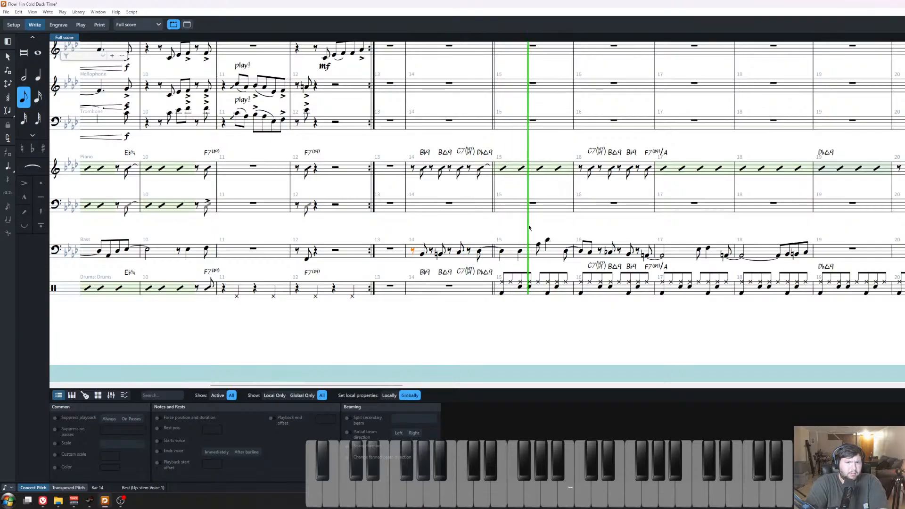
Try deleting the slash region in piano bar 15 and undo the deletion.
key(Escape)
key(space)
click(504, 169)
key(Delete)
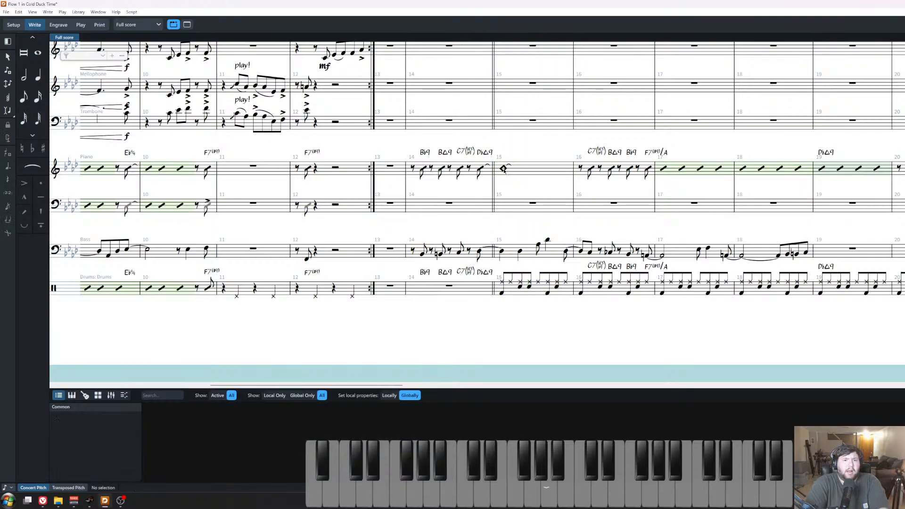
click(504, 170)
key(Delete)
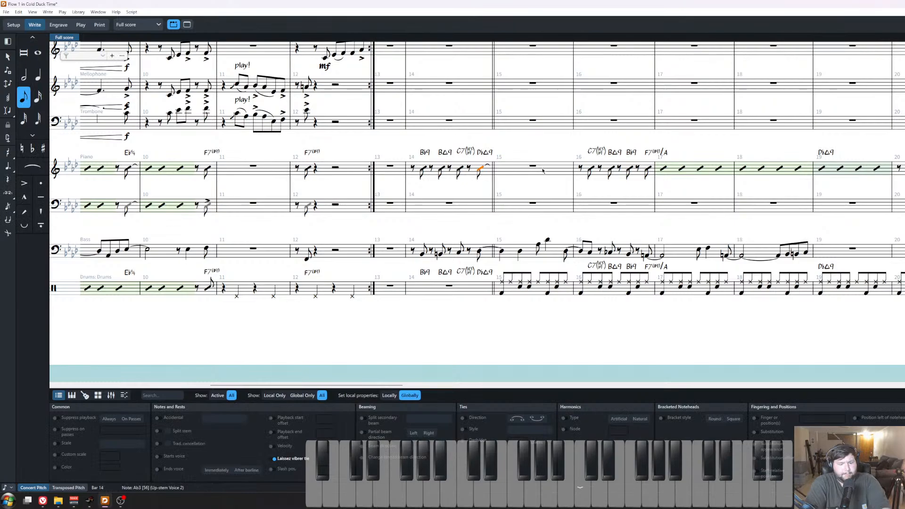
key(ctrl+z)
Audition the score from the opening eighth rest of piano bar 14 and check the tied last chord of piano bar 16.
click(413, 167)
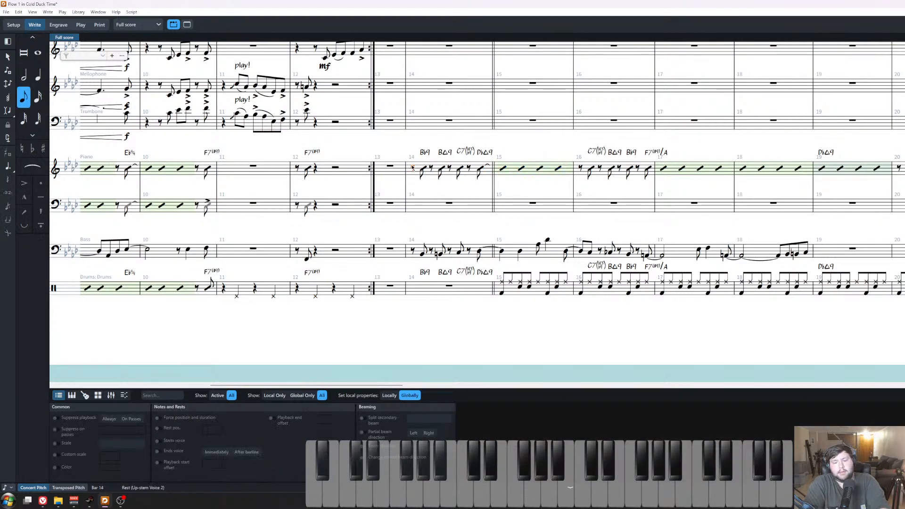
key(p)
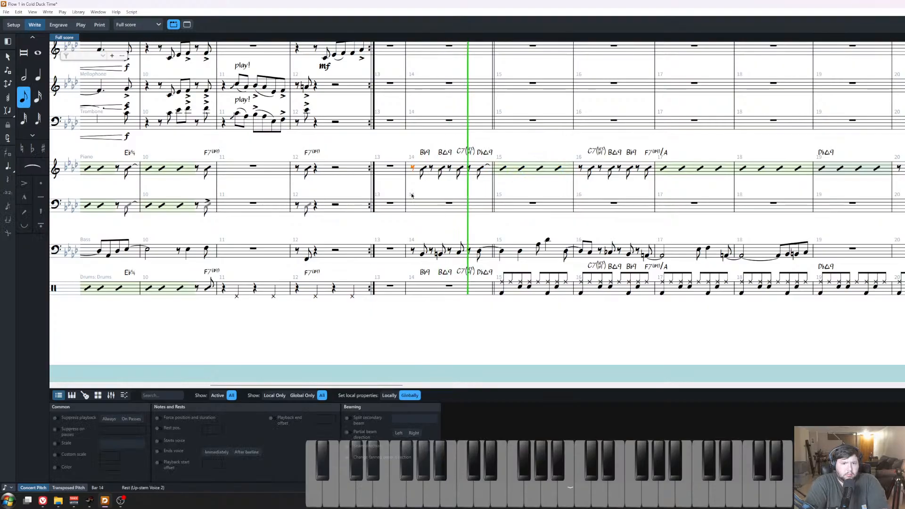
drag(546, 188, 548, 269)
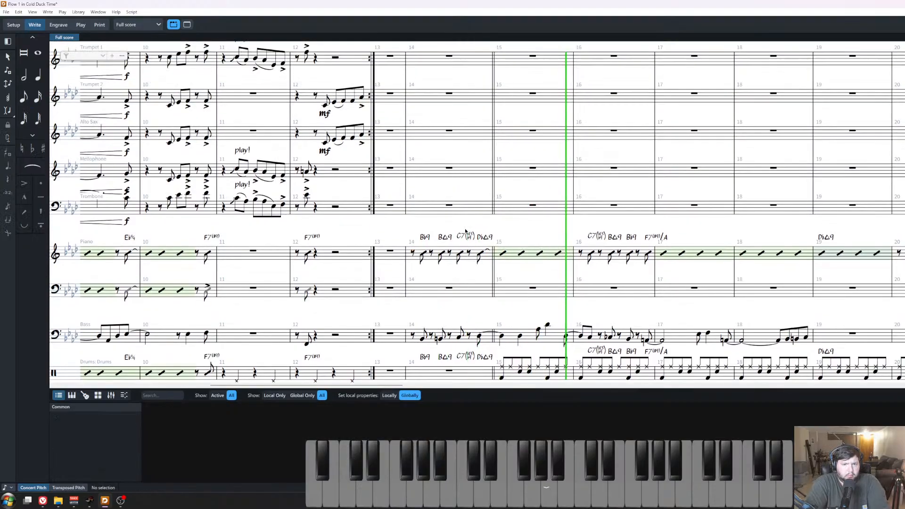
scroll(541, 236, down, 2)
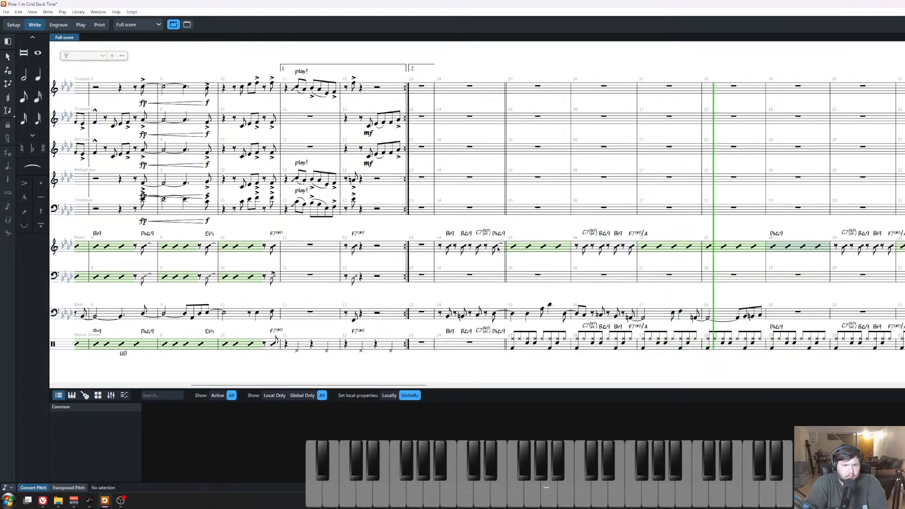
click(634, 250)
key(t)
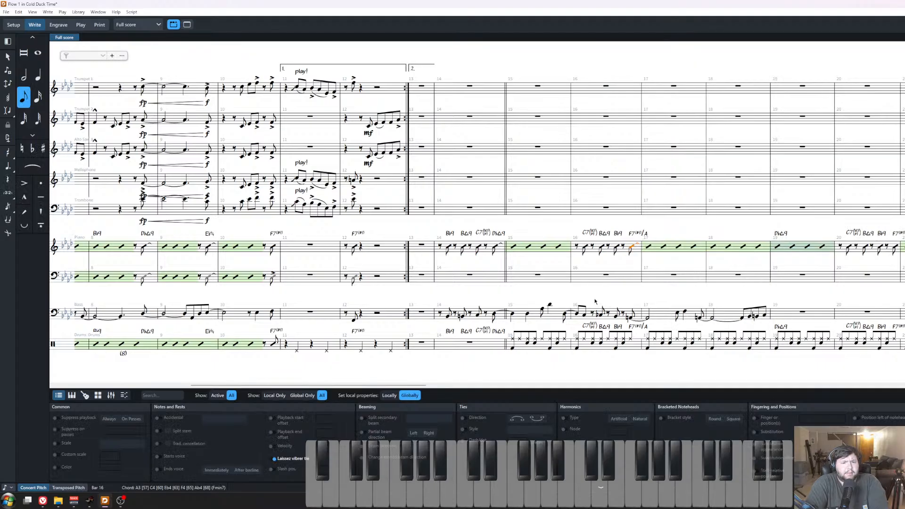
click(544, 232)
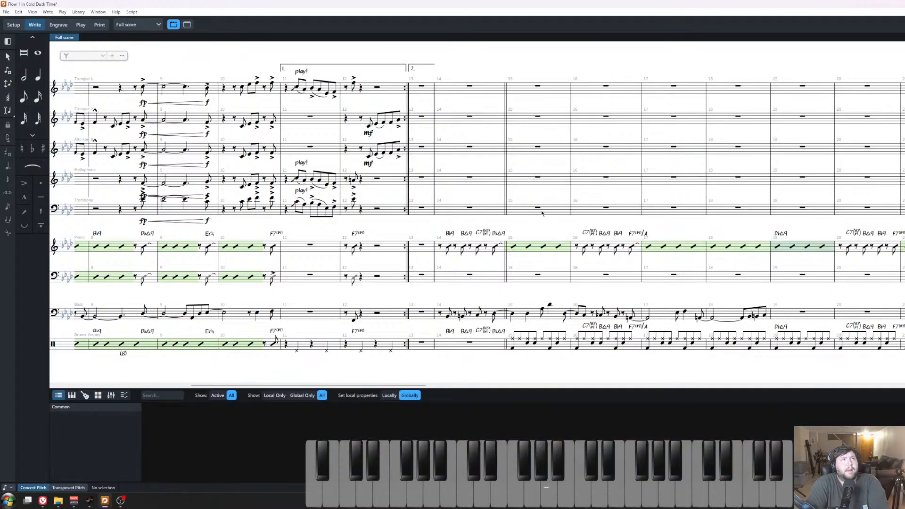
Play the passage from the Trumpet 1 rest in bar 14 to work out a horn line.
click(472, 87)
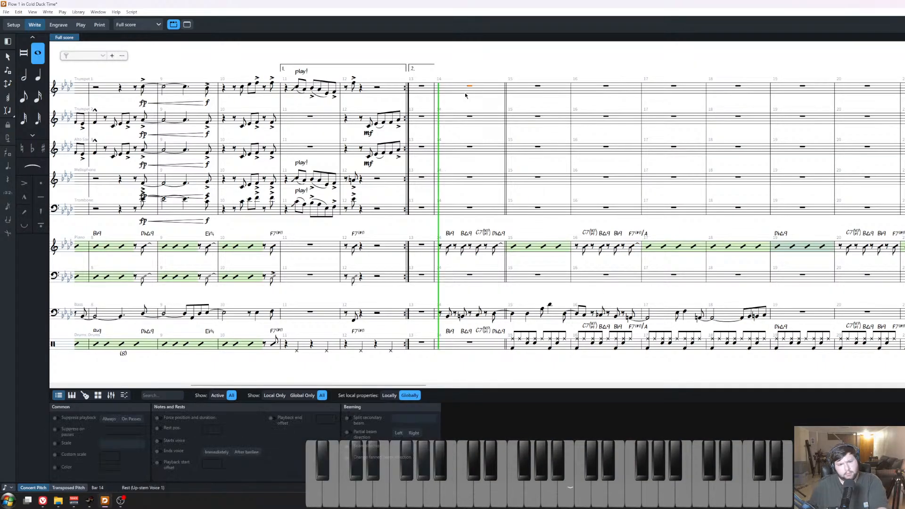
key(space)
key(space)
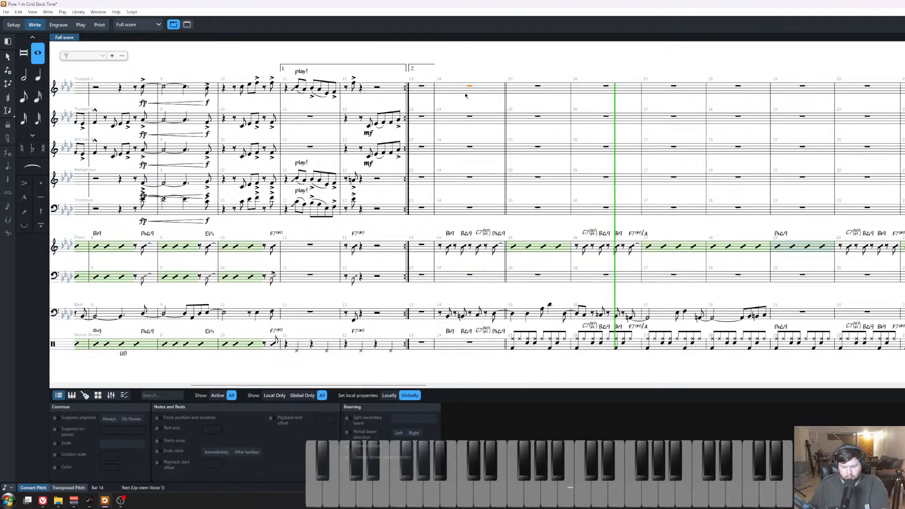
key(space)
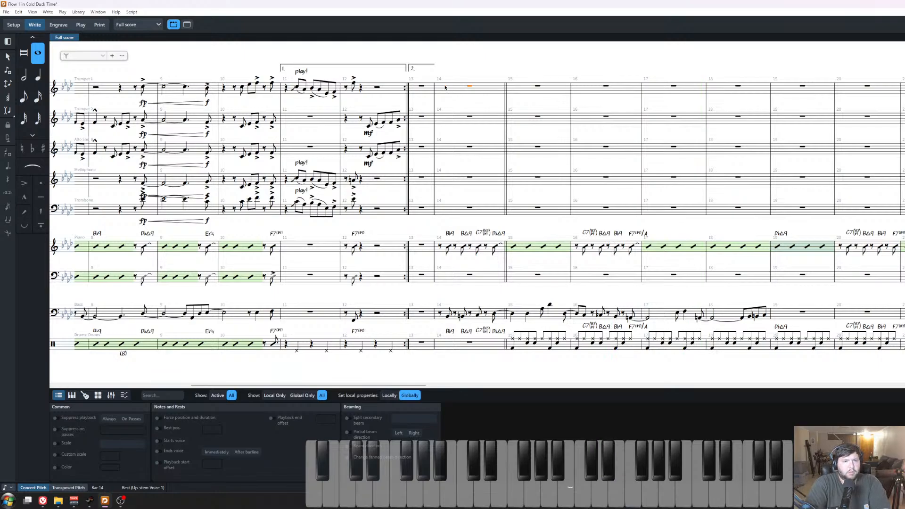
Enter eighth notes F5, B♭4 and C5 in Trumpet 1 bar 14, starting after the eighth rest on beat 3.
key(Return)
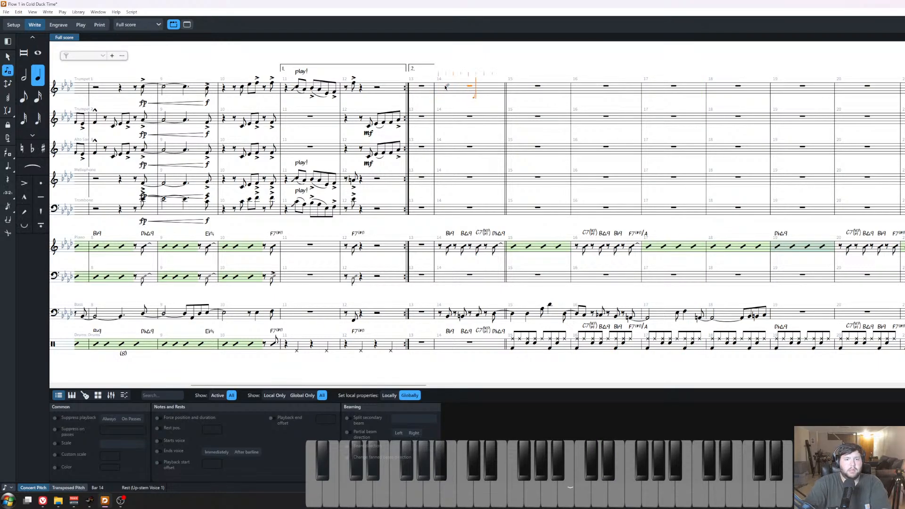
key(5)
key(Escape)
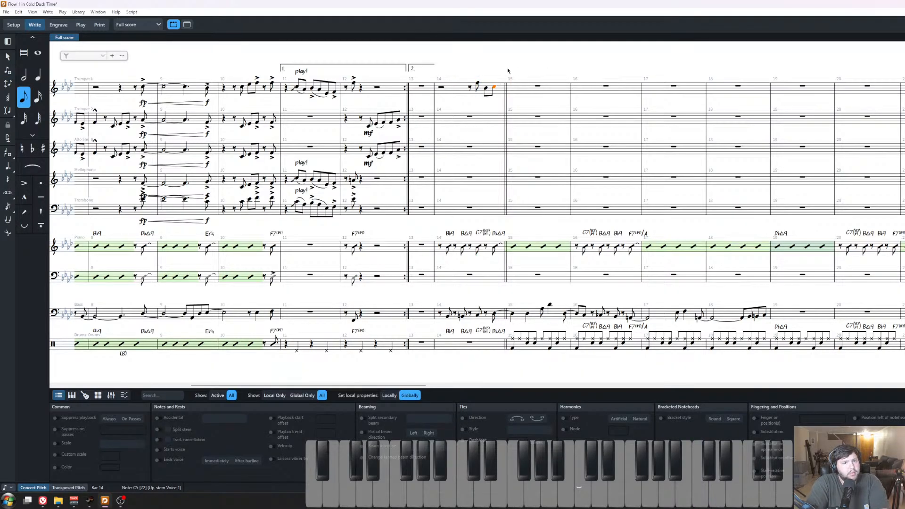
key(Escape)
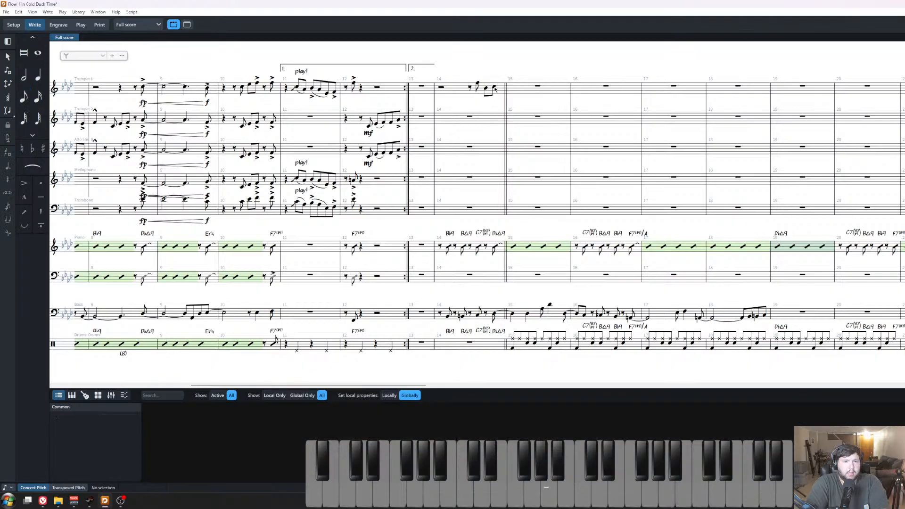
Tie the last C5 of Trumpet 1 bar 14 to a half note in bar 15 and continue note input on beat 3.
click(494, 89)
key(ctrl+equal)
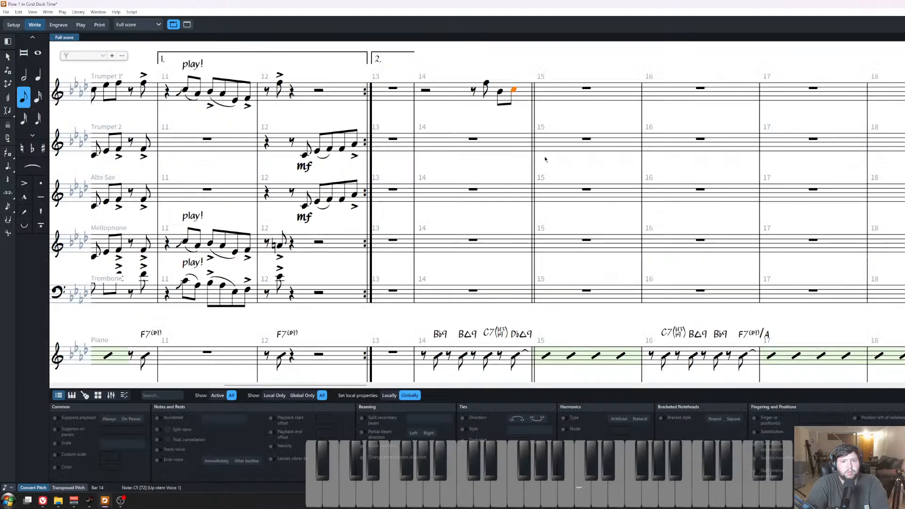
key(6)
key(t)
key(shift+n)
key(5)
key(Right)
key(Right)
key(Right)
key(Right)
key(Right)
key(Right)
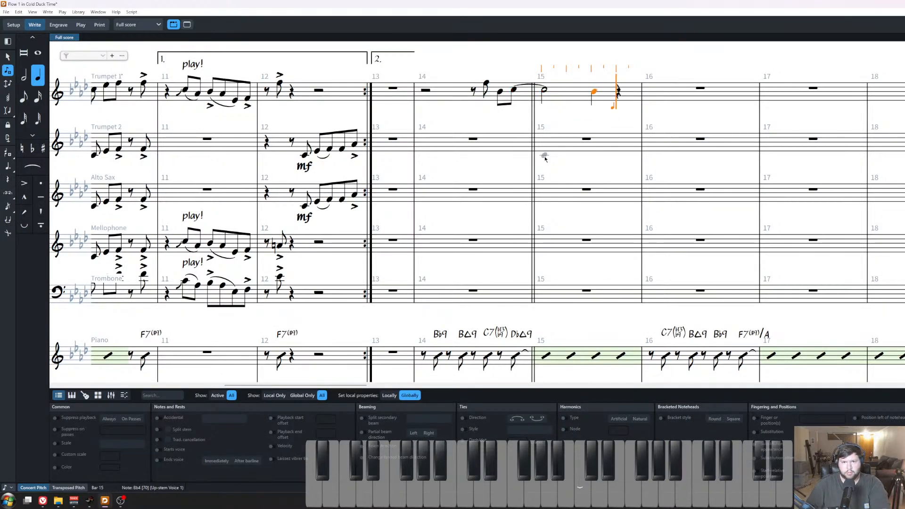
Complete the Trumpet 1 line with eighth notes B♭4, E♭5 and off-beat C5 in bar 15, and off-beat eighths B♭4, A♭4 and F4 in bar 16.
key(Left)
key(Left)
key(4)
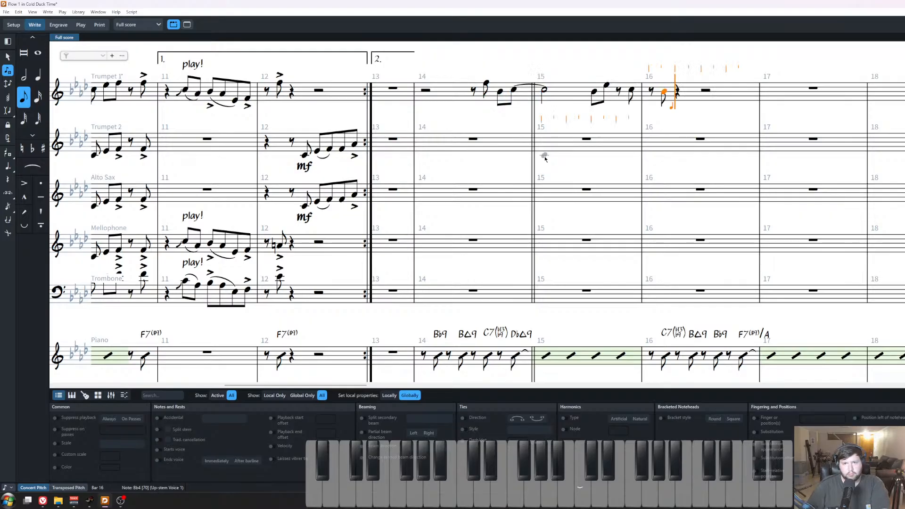
key(space)
key(a)
key(space)
key(f)
key(Escape)
click(692, 95)
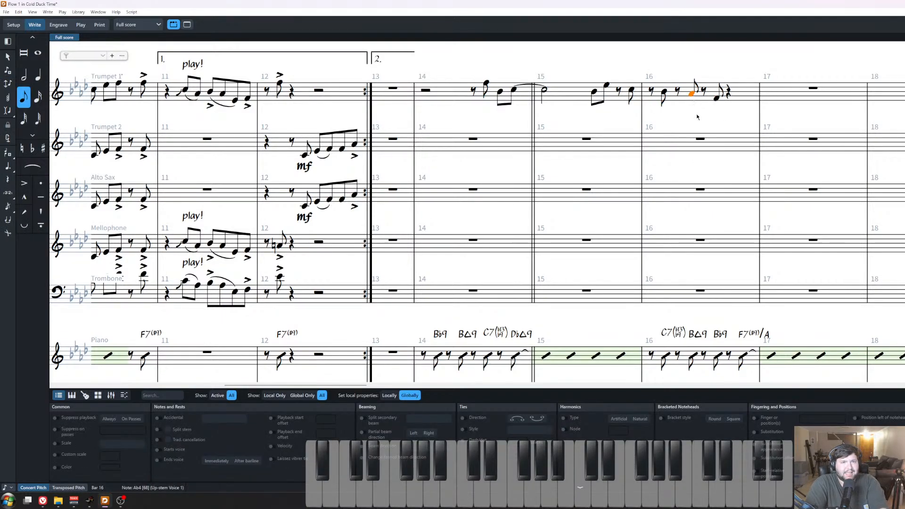
Play back the new Trumpet 1 line from the half rest in bar 14.
key(Escape)
click(426, 91)
key(shift+n)
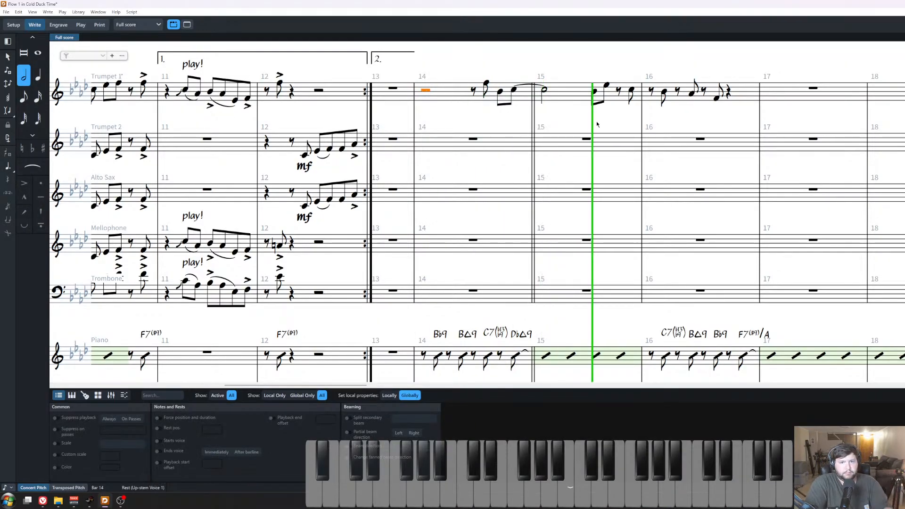
click(772, 121)
key(space)
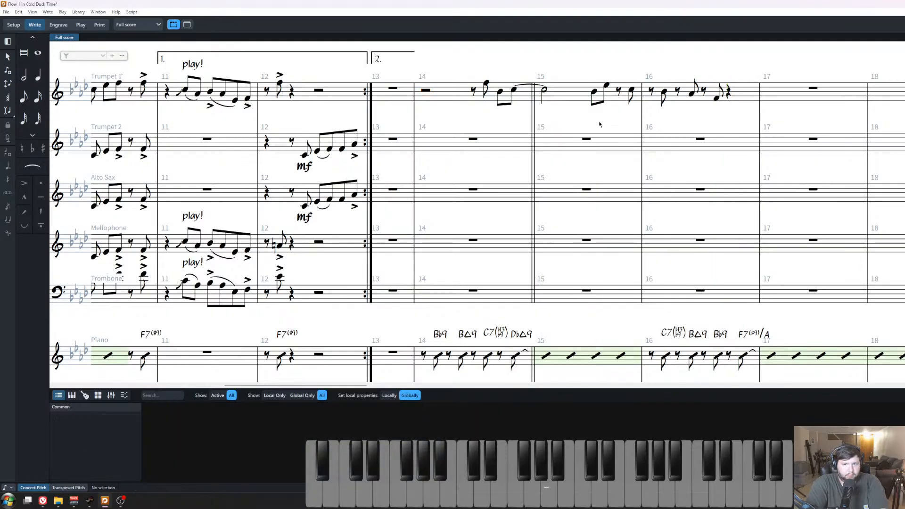
scroll(568, 130, left, 2)
scroll(570, 139, down, 3)
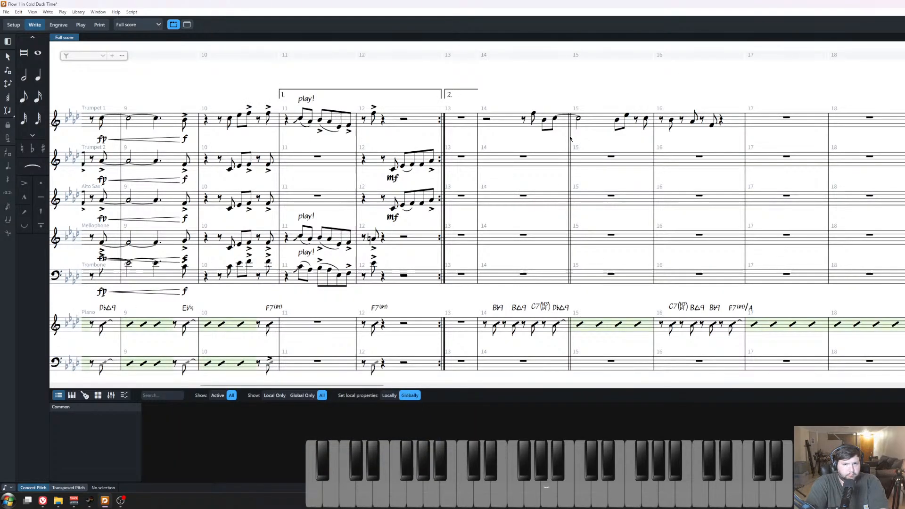
scroll(570, 138, down, 1)
scroll(570, 139, left, 2)
scroll(580, 163, right, 4)
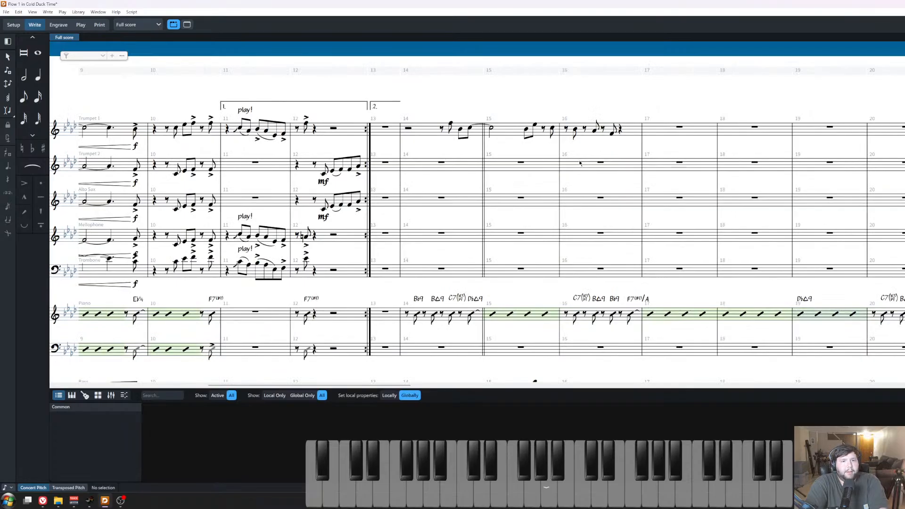
scroll(580, 163, right, 2)
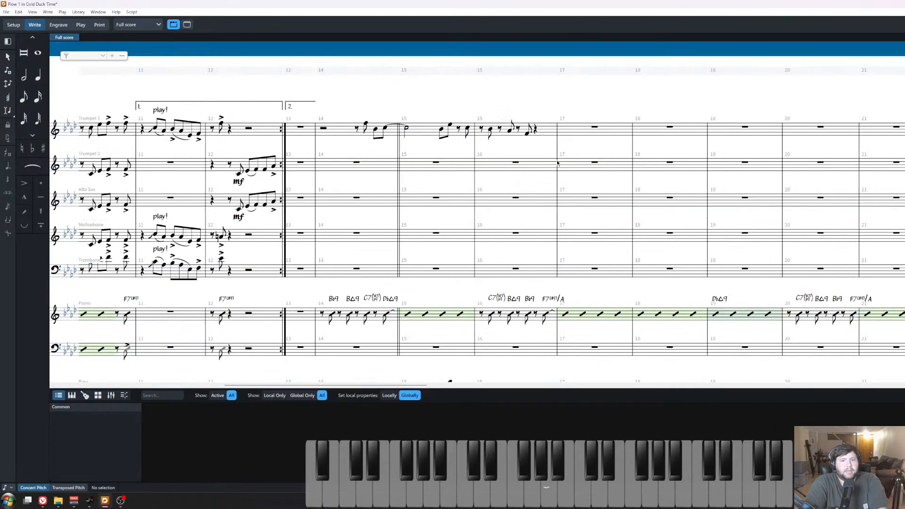
drag(354, 104, 544, 152)
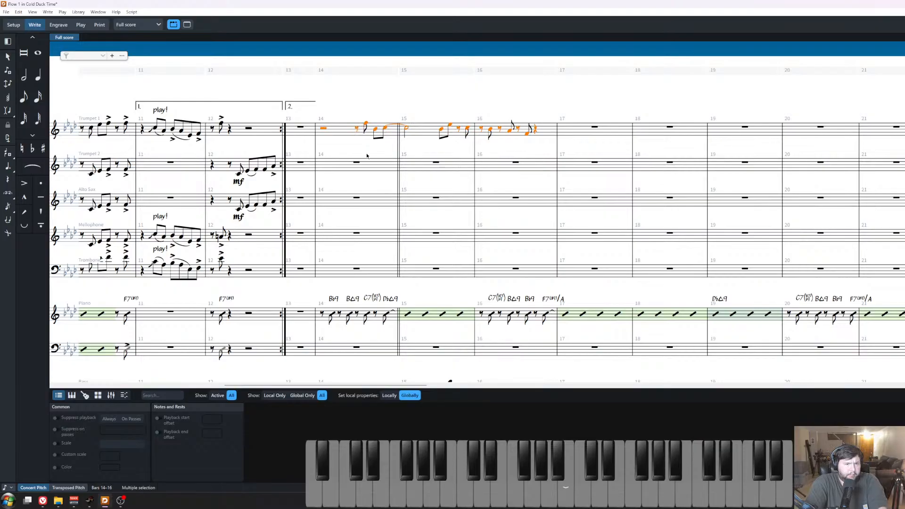
click(393, 118)
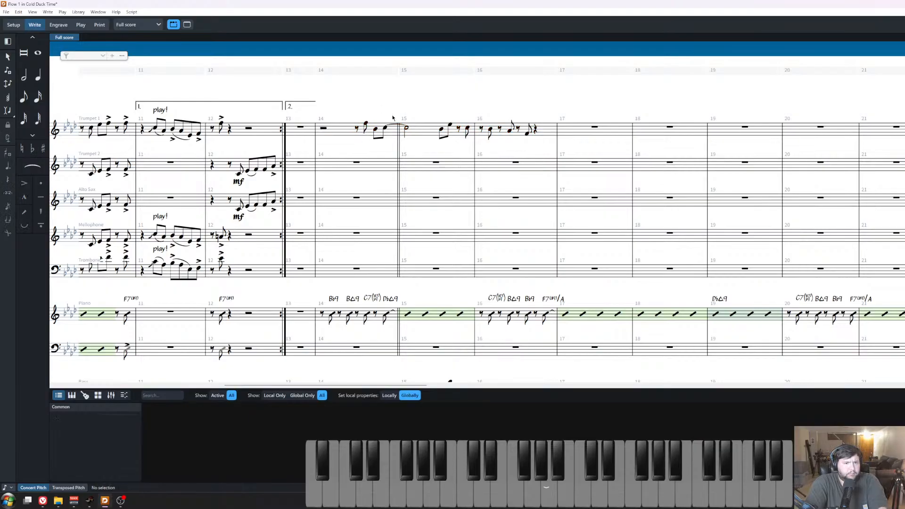
Accent the E♭5 in Trumpet 1 bar 15 and add an mf dynamic at the F5 in bar 14.
click(450, 127)
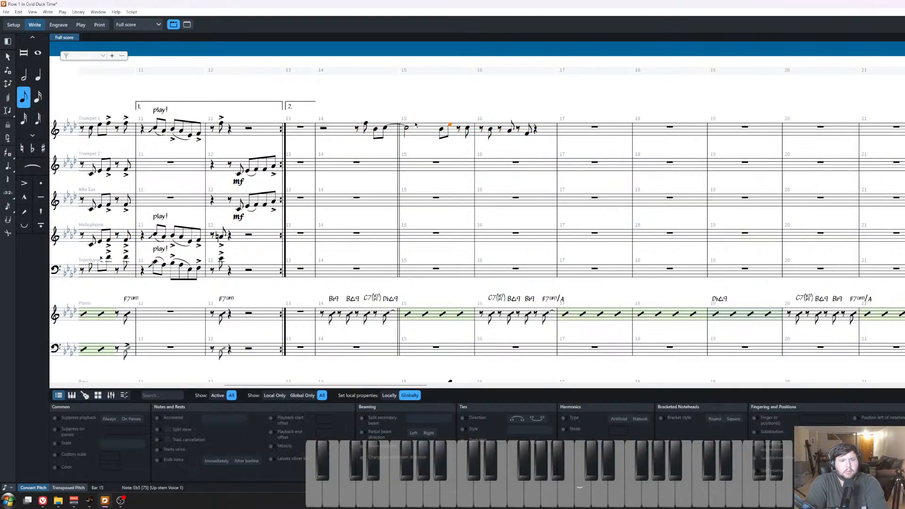
click(365, 124)
key(shift+d)
text(mf)
key(Return)
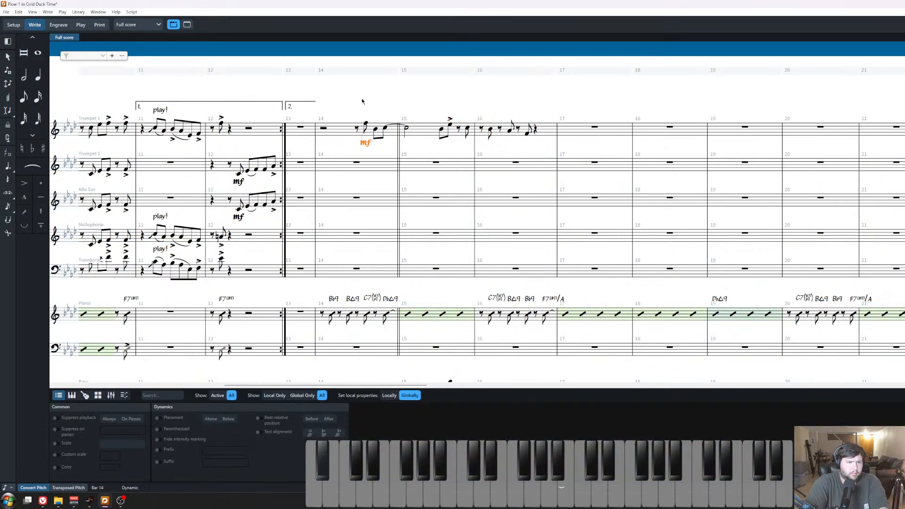
key(Escape)
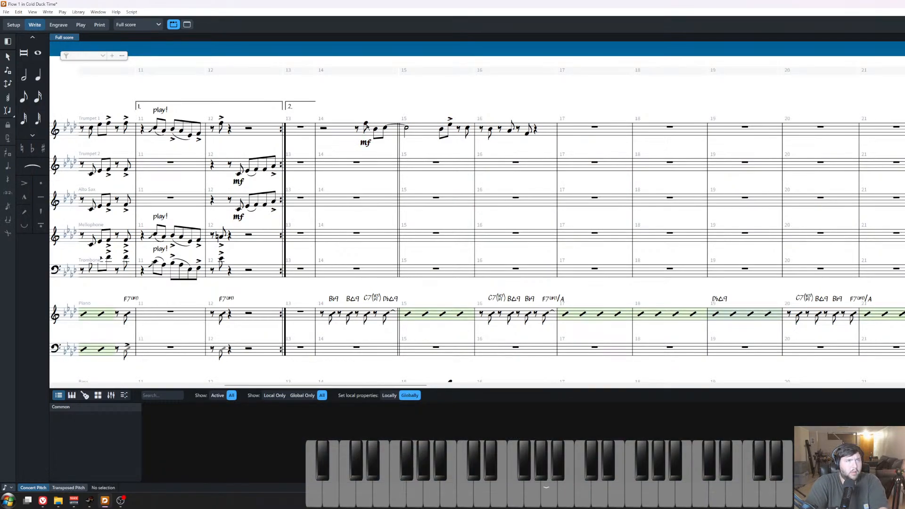
Slur F5 to B♭4 in Trumpet 1 bar 14 and put accents on the F5 and C5.
click(376, 130)
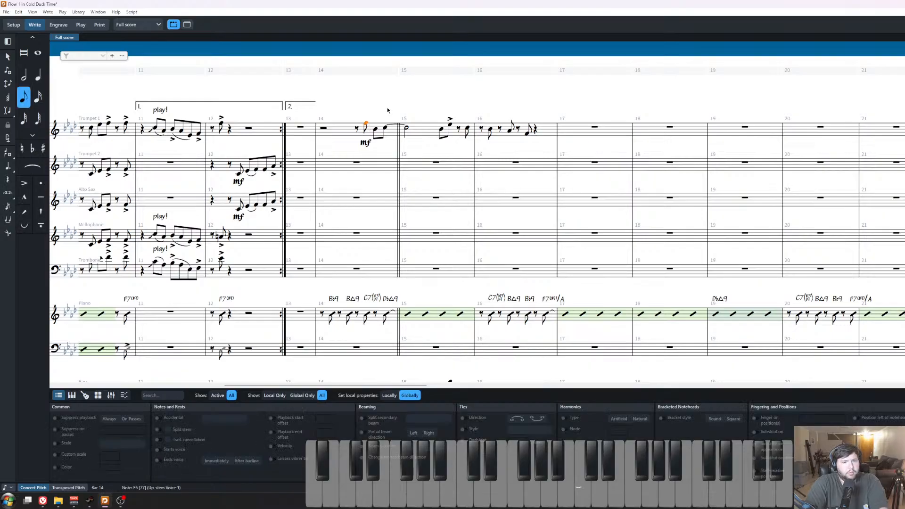
key([)
click(367, 124)
key([)
click(460, 92)
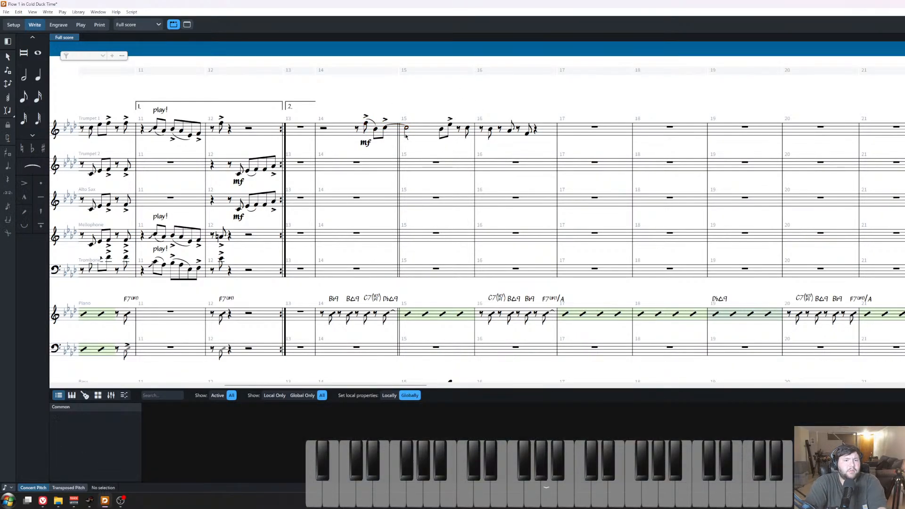
Accent the last C5 of Trumpet 1 bar 15 and all three notes in bar 16.
drag(464, 111, 550, 156)
key([)
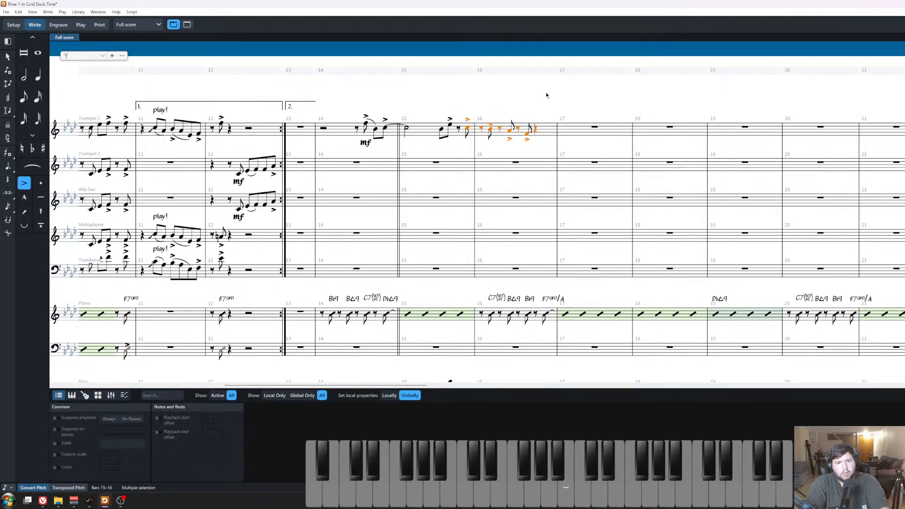
click(547, 95)
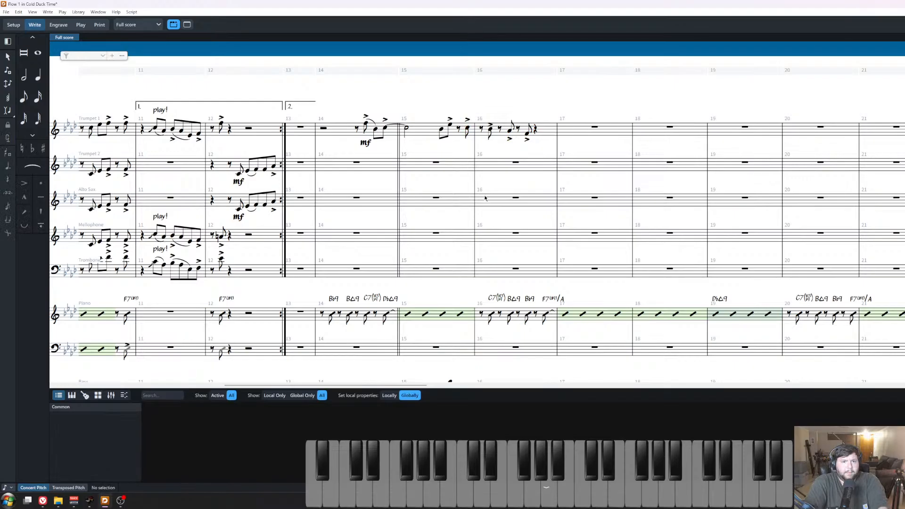
click(543, 130)
shift+click(338, 131)
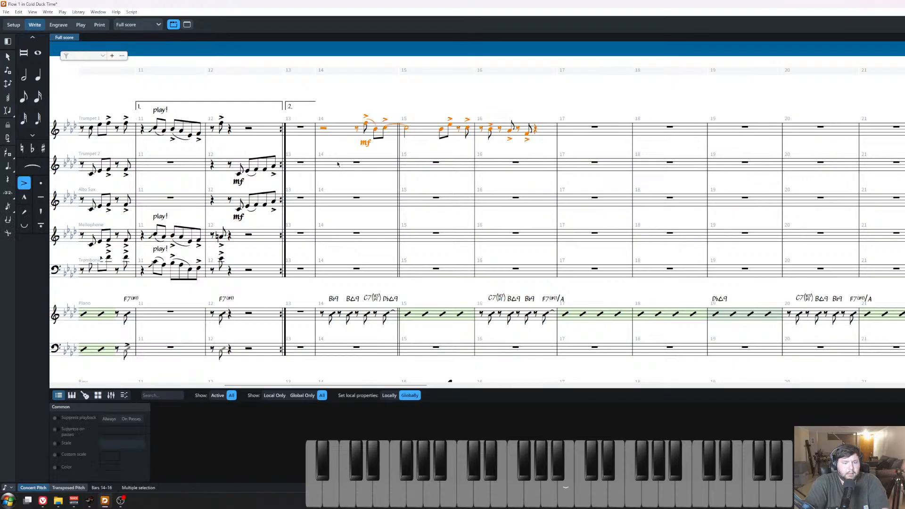
scroll(338, 164, up, 4)
click(375, 168)
scroll(547, 248, up, 2)
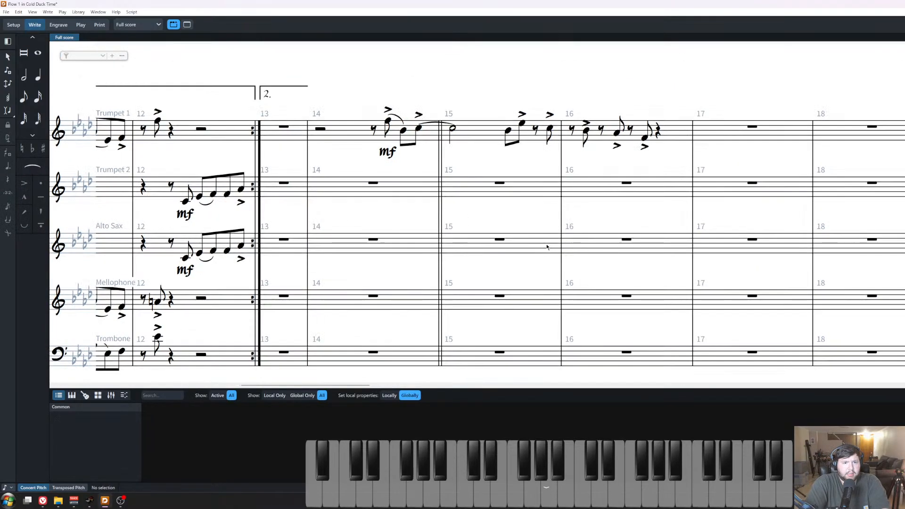
click(354, 130)
click(370, 241)
click(373, 353)
click(373, 297)
click(350, 137)
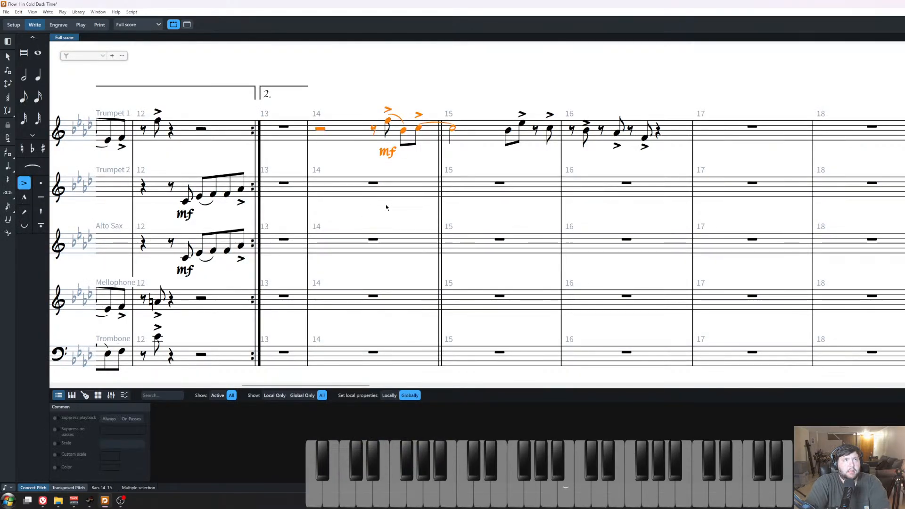
click(388, 211)
Enter eighth-note chords A♭4–C5 and F♭4–A♭4 in Trumpet 2 bar 14, starting on the second half of beat 3.
click(347, 183)
key(shift+n)
key(Right)
key(Right)
key(Right)
key(Right)
key(Right)
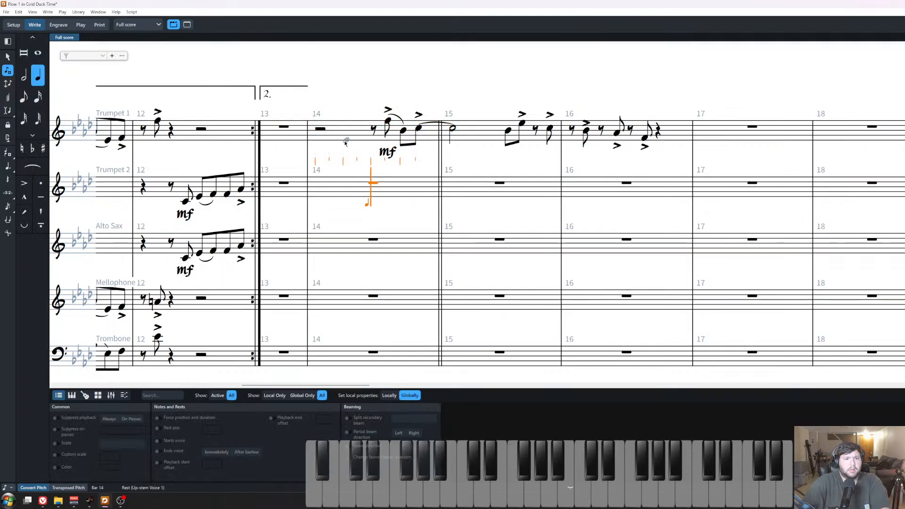
key(5)
scroll(345, 142, down, 4)
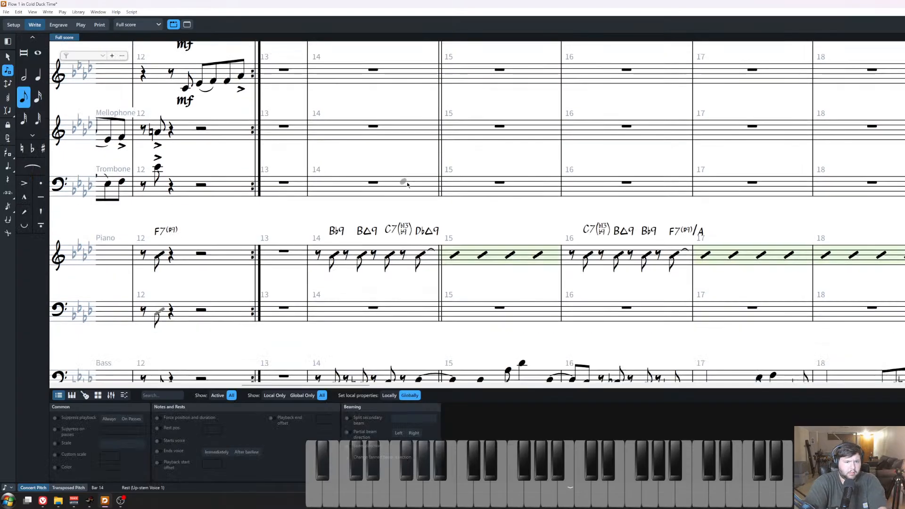
scroll(408, 185, up, 5)
scroll(408, 185, down, 3)
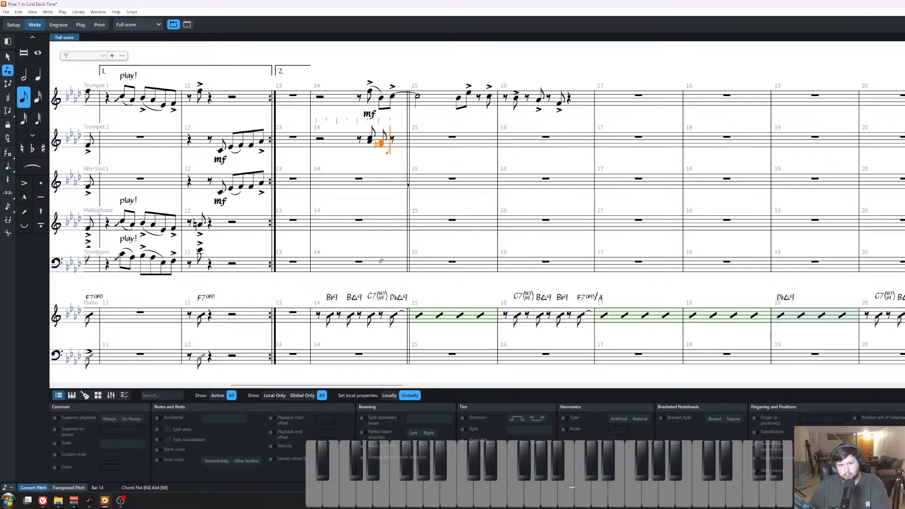
Continue the Trumpet 2 chords through bar 16, tying F4–A♭4 into a half note in bar 15, and explode them onto Trumpet 2 and Alto Sax.
key(ctrl+z)
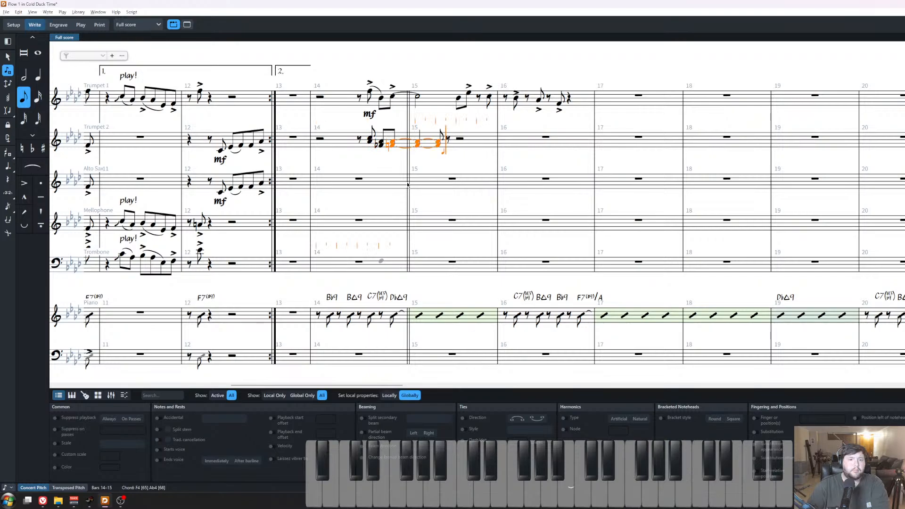
key(shift+alt+Right)
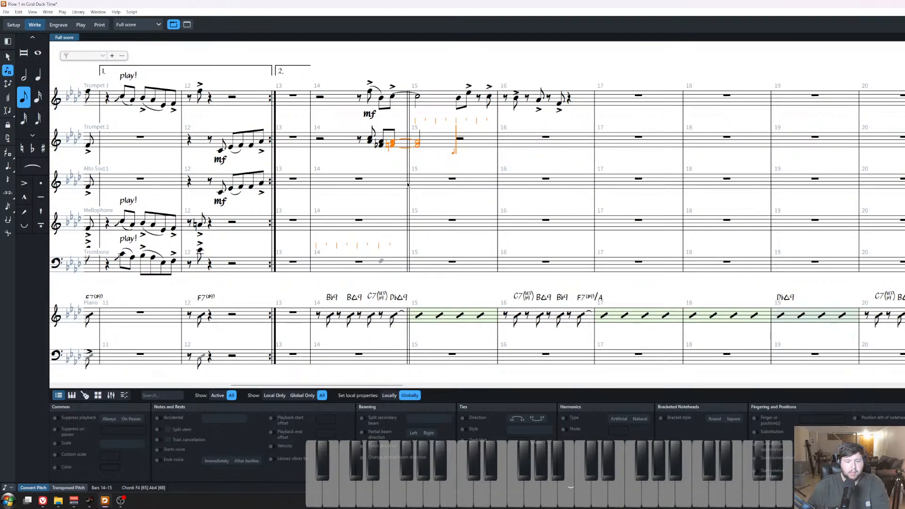
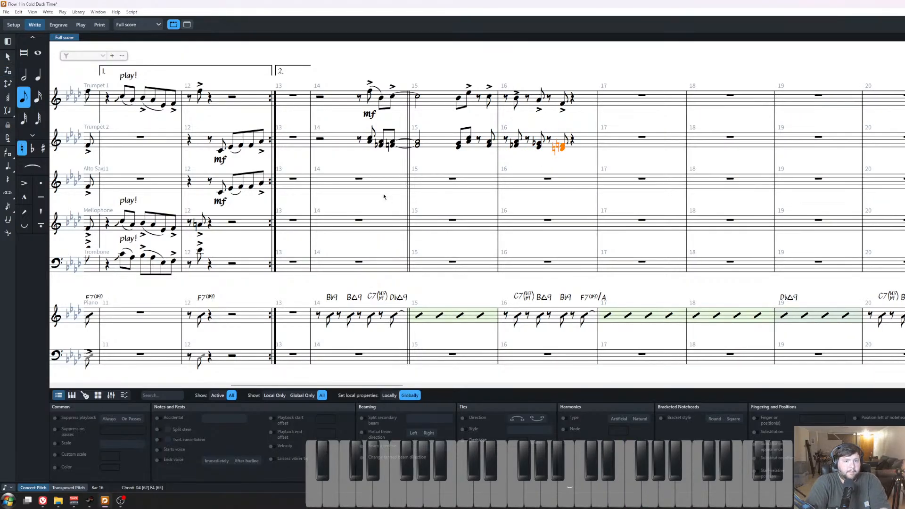
shift+click(320, 138)
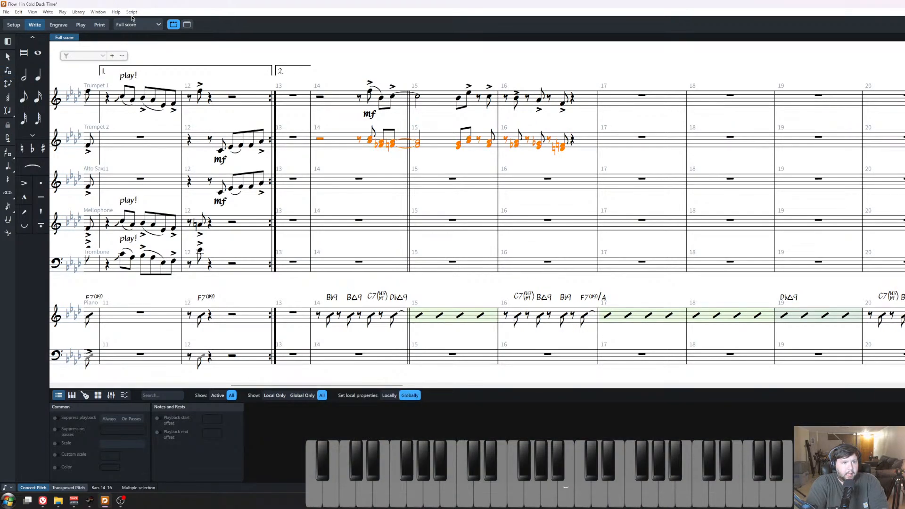
key(ctrl+shift+e)
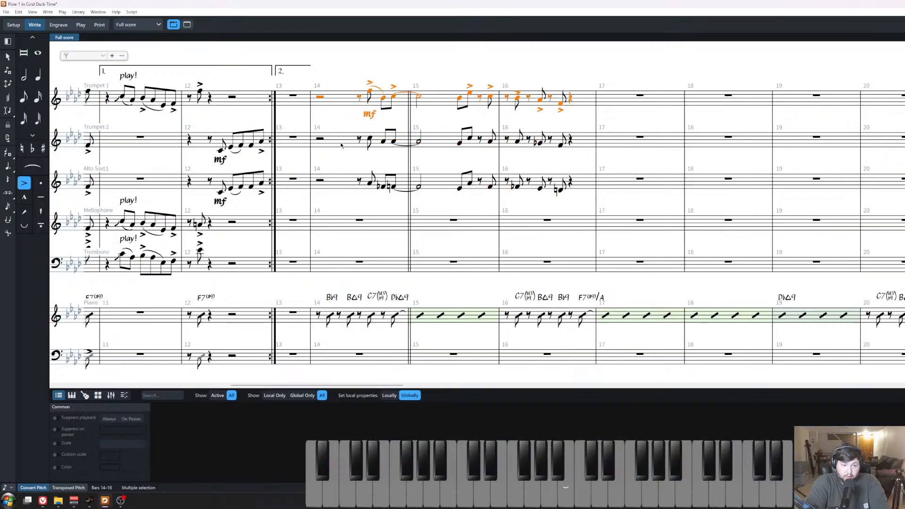
Paste the articulations of Trumpet 1 bars 14–16 onto the same bars of Trumpet 2 and Alto Sax.
click(340, 140)
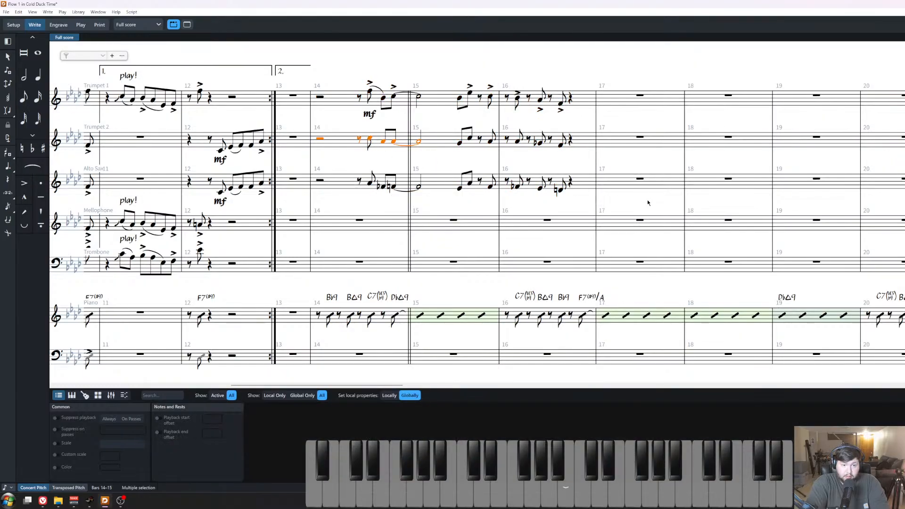
shift+click(584, 188)
right_click(583, 187)
mouse_move(622, 213)
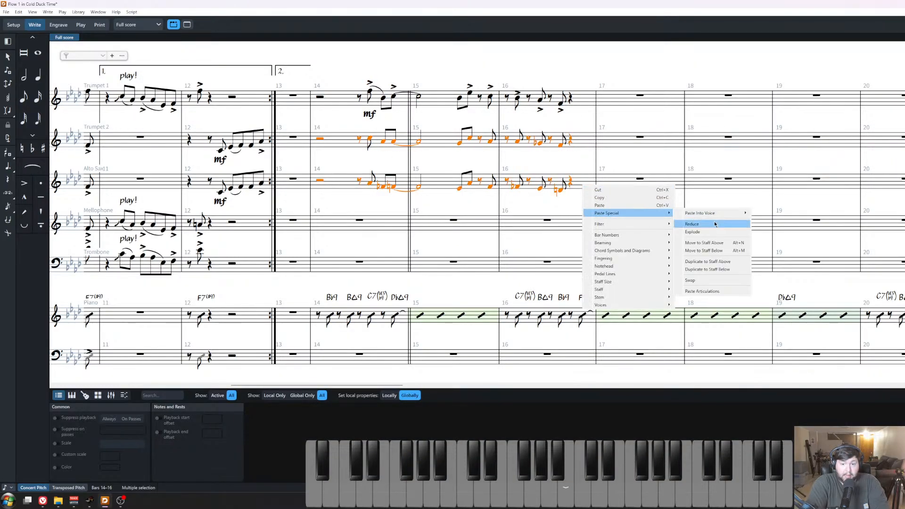
click(720, 291)
scroll(519, 213, up, 3)
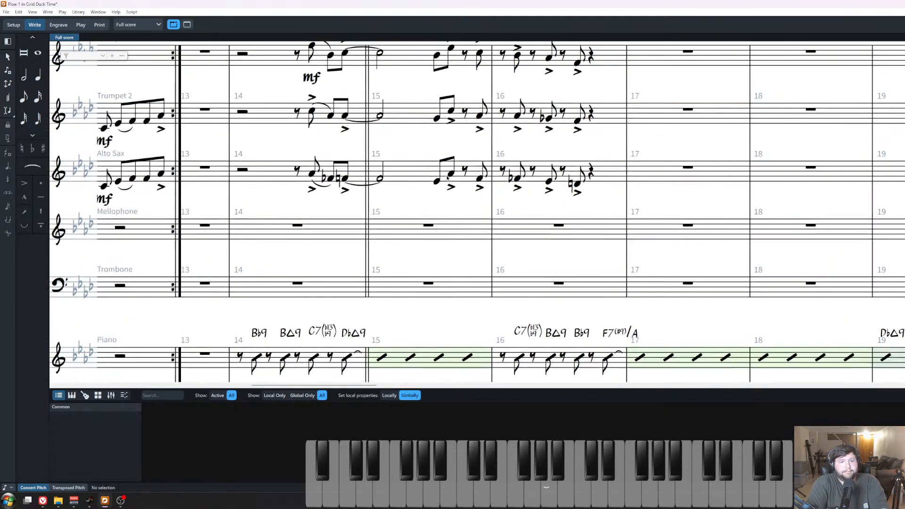
scroll(384, 187, up, 3)
key(Escape)
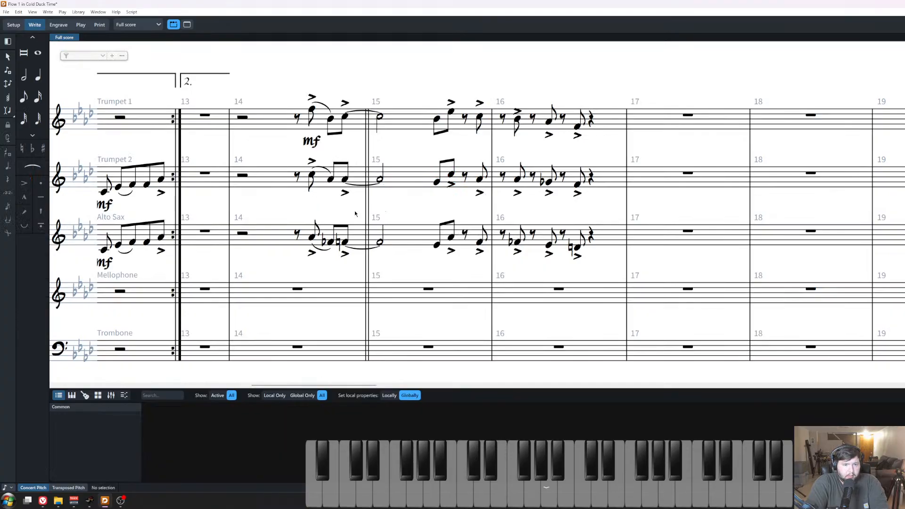
Lower the tied last note of Trumpet 2 bar 14 to F4 and raise the matching Alto Sax note to A♭4.
click(344, 181)
key(alt+Down)
key(alt+Down)
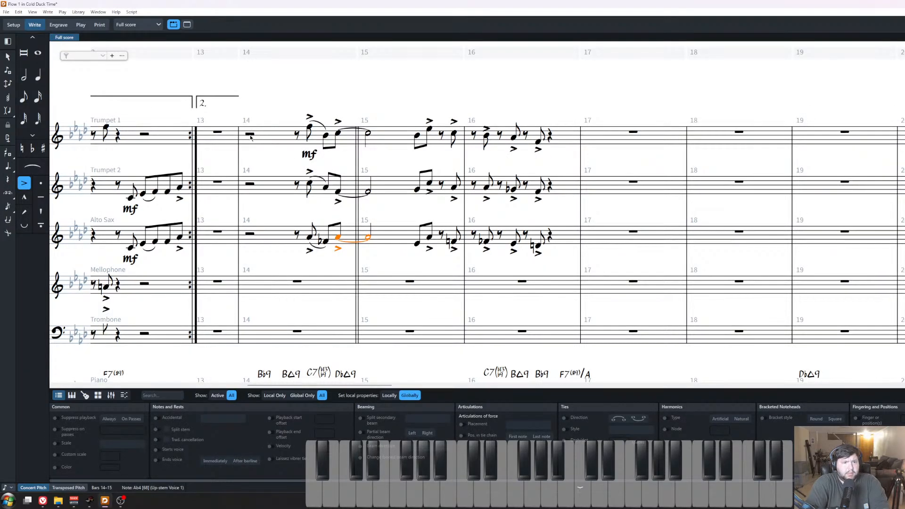
Play back the three horn lines from the half rest in Trumpet 1 bar 14.
click(250, 135)
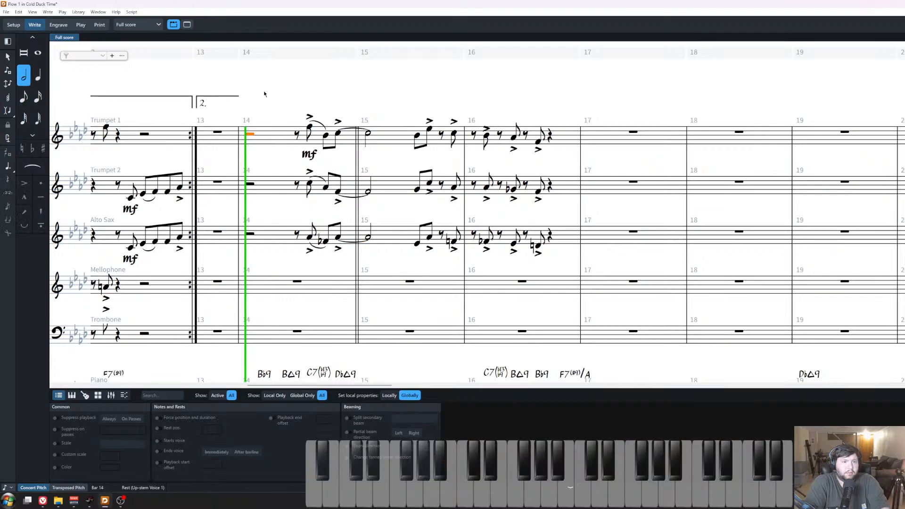
click(264, 94)
key(space)
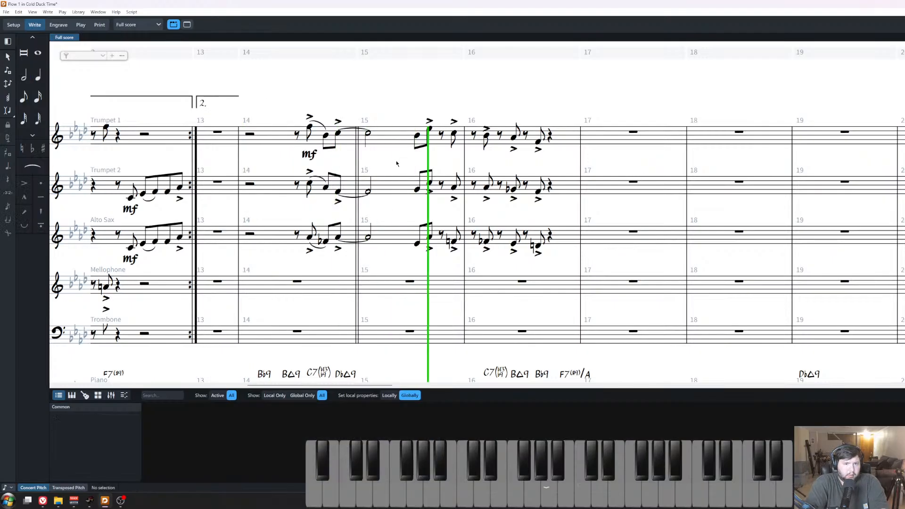
key(space)
scroll(483, 267, up, 2)
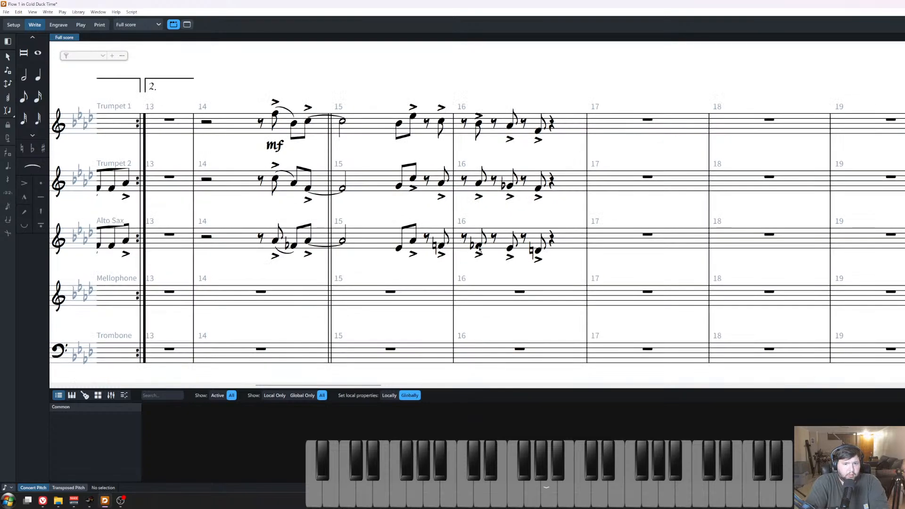
scroll(340, 182, down, 1)
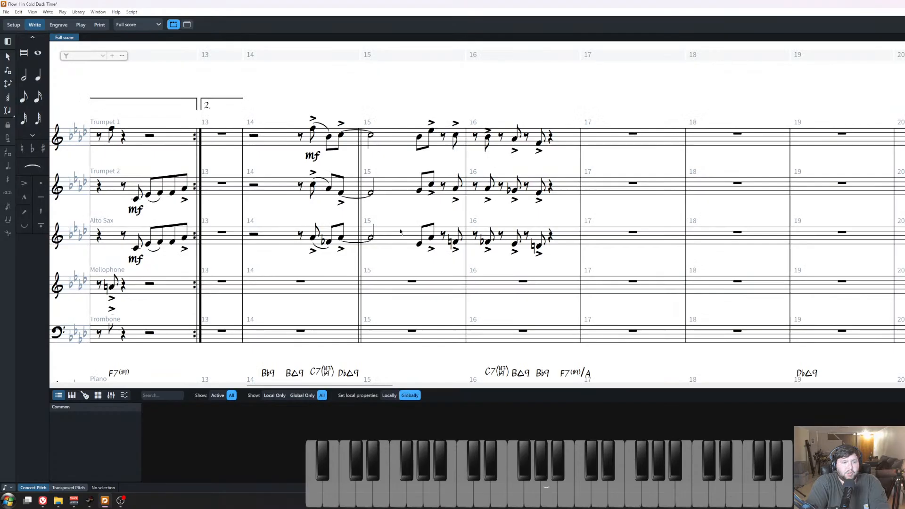
Delete the mf in Trumpet 1 bar 14 and add mf at the first note of Trumpet 1, Trumpet 2 and Alto Sax in that bar.
click(313, 155)
key(Delete)
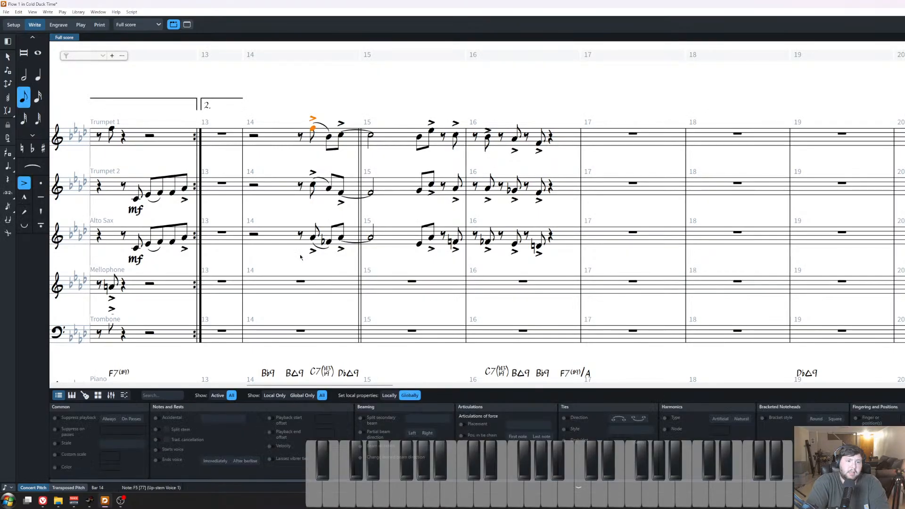
drag(301, 256, 321, 116)
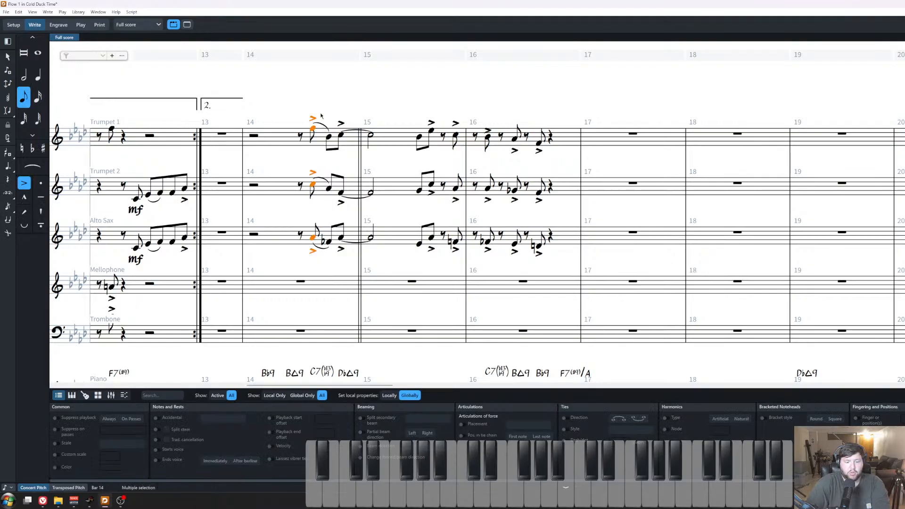
key(shift+d)
text(mf)
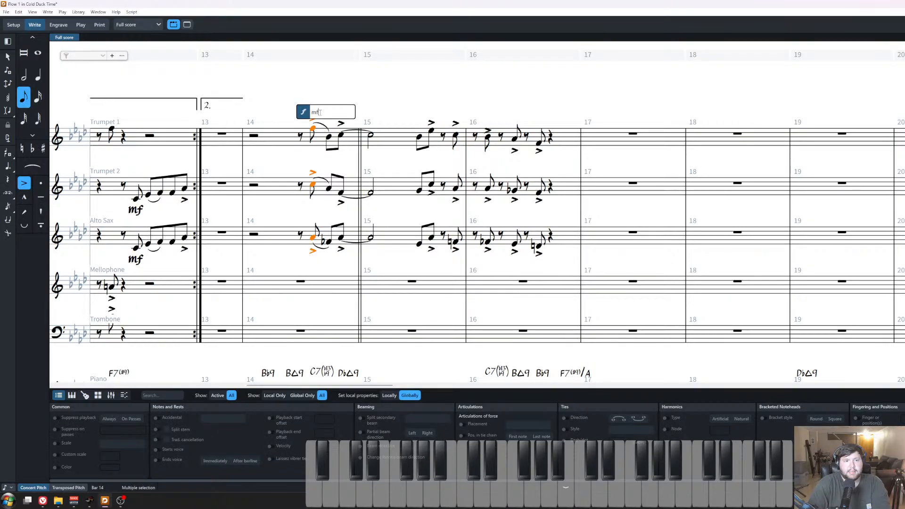
key(Return)
click(391, 162)
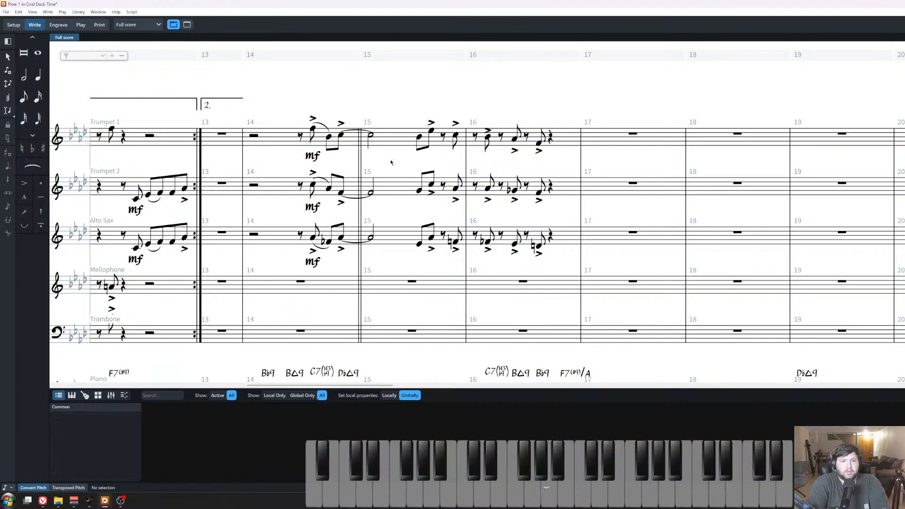
scroll(370, 219, down, 2)
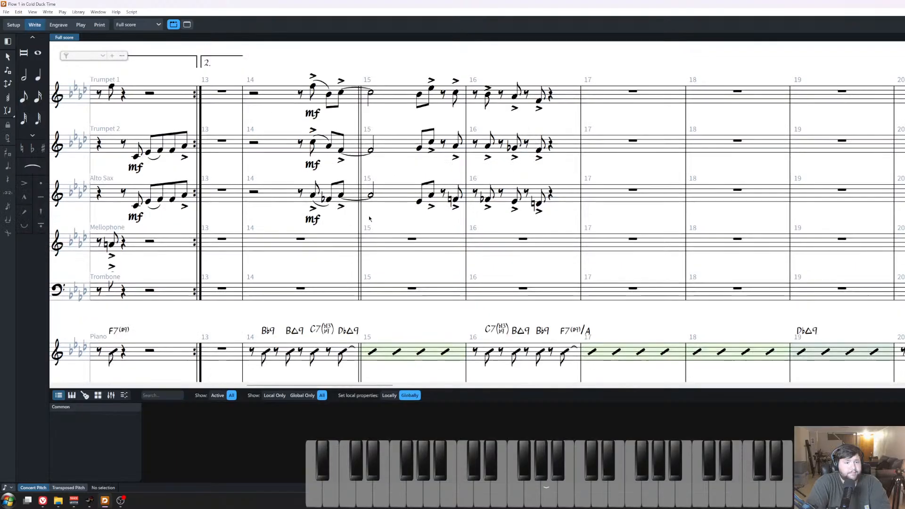
click(523, 239)
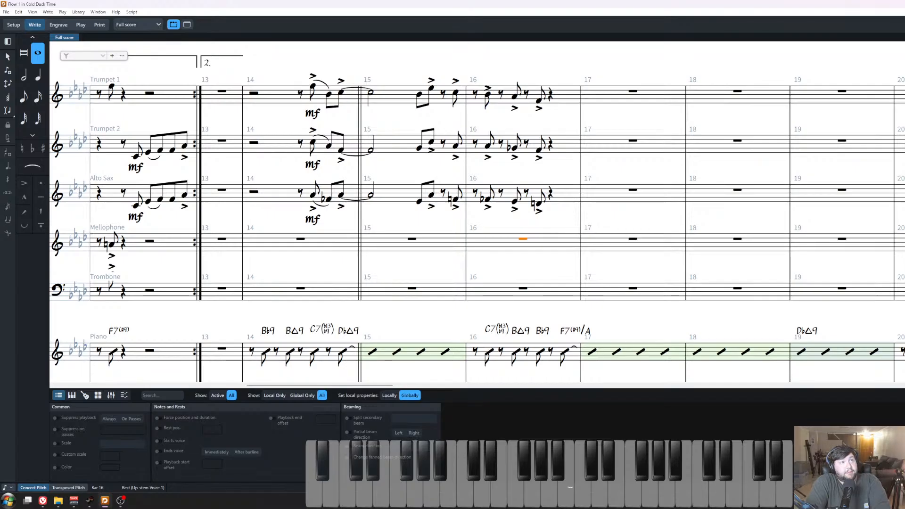
key(alt+Tab)
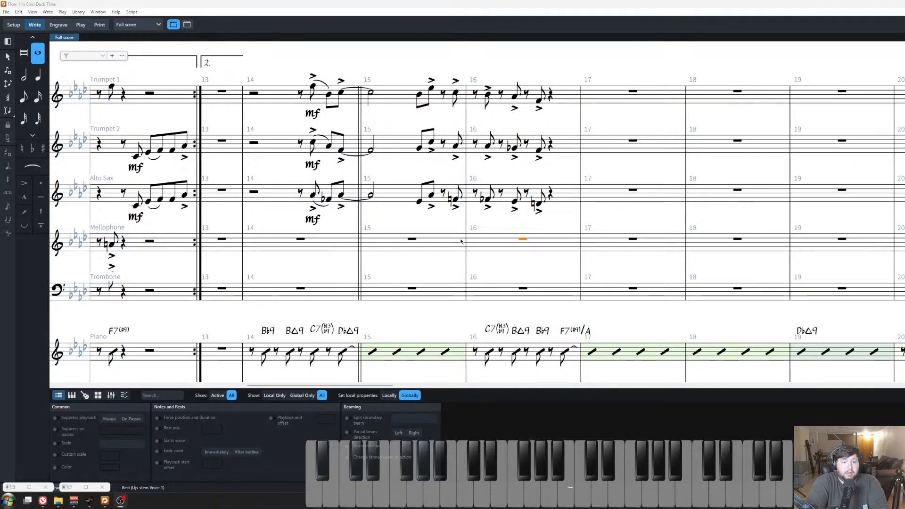
click(433, 233)
key(x)
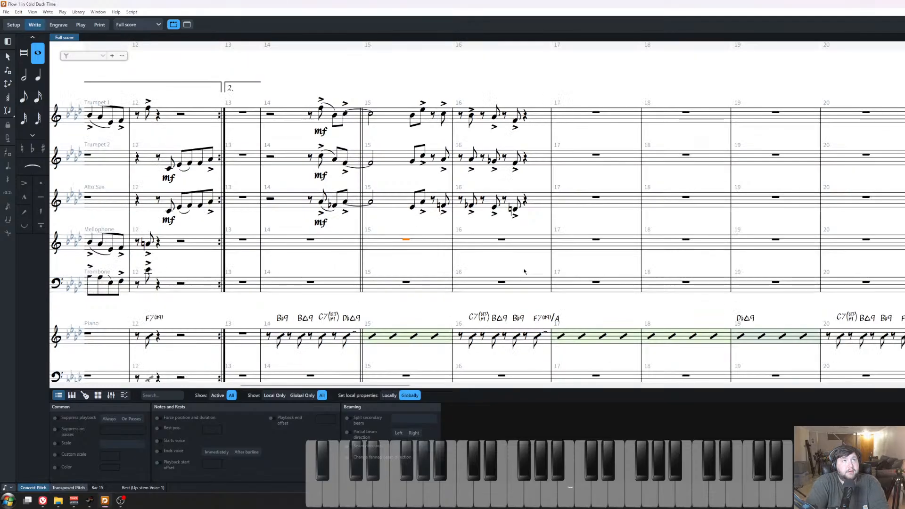
mouse_move(58, 501)
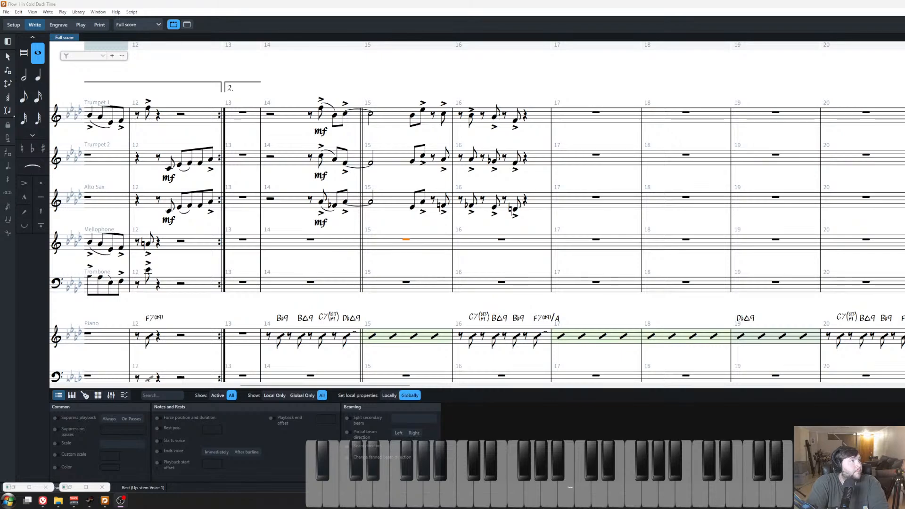
click(386, 223)
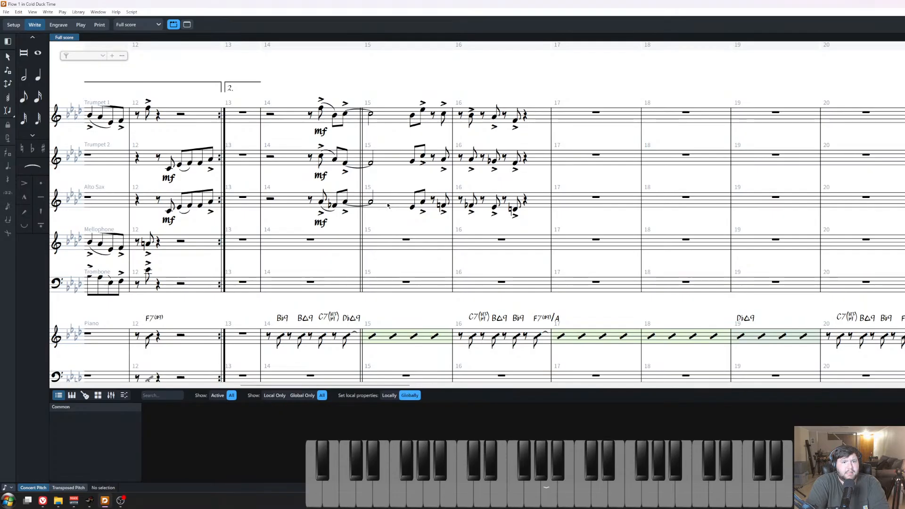
click(596, 113)
click(533, 220)
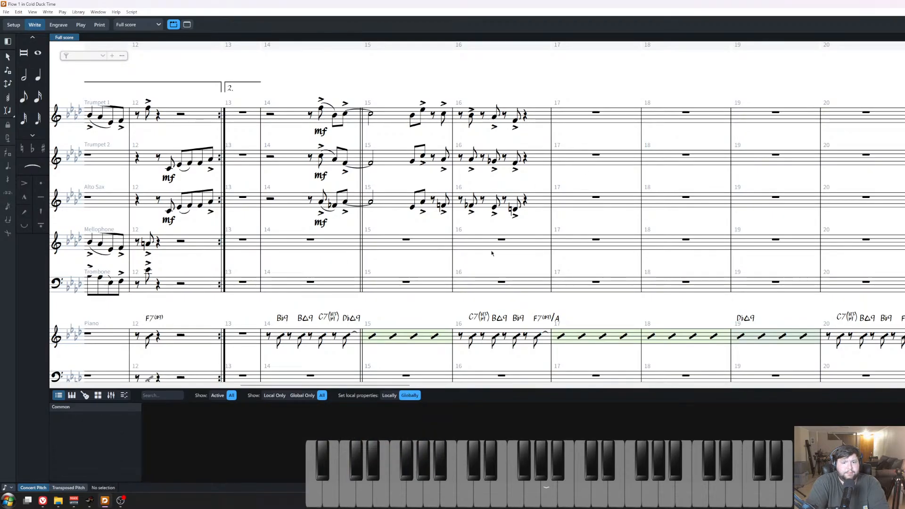
scroll(527, 260, down, 1)
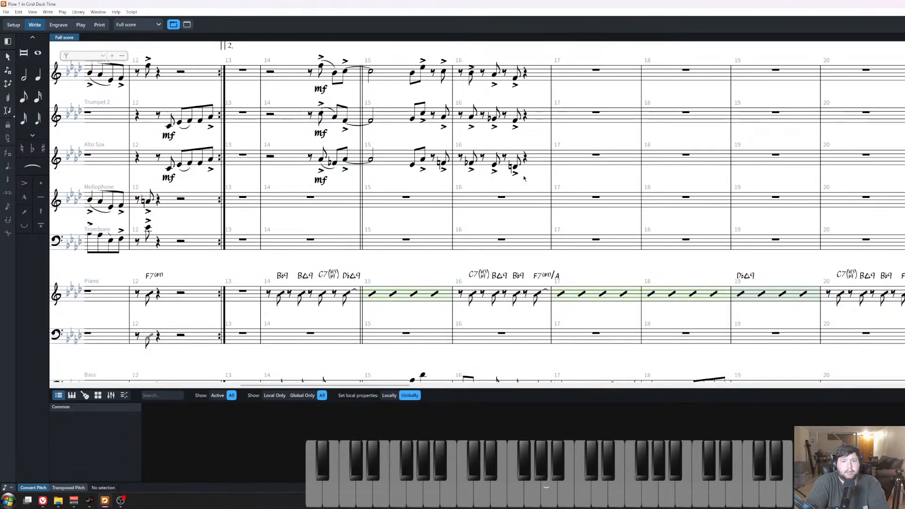
Play back the score from the Mellophone rest in bar 16.
click(480, 207)
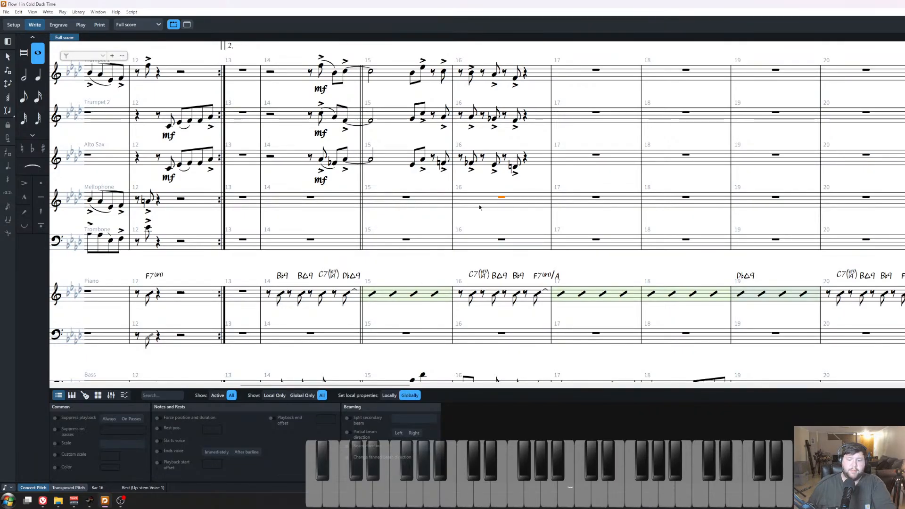
key(space)
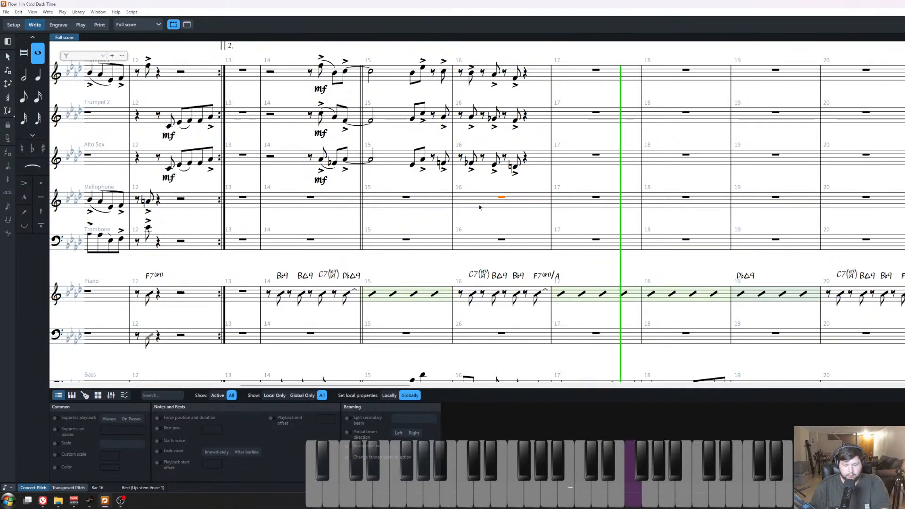
key(space)
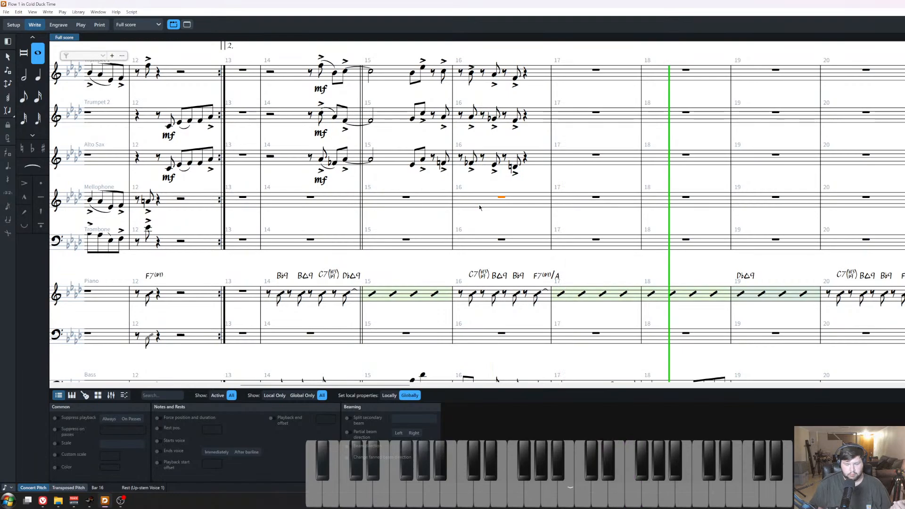
Record a melodic line into the Mellophone in real time, from the pickup at the end of bar 16 through bar 18.
key(space)
key(shift+n)
key(Escape)
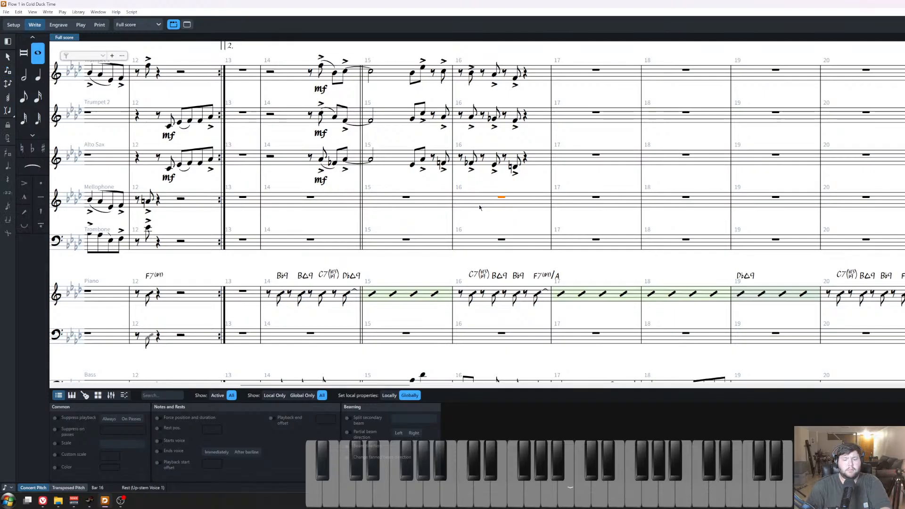
key(space)
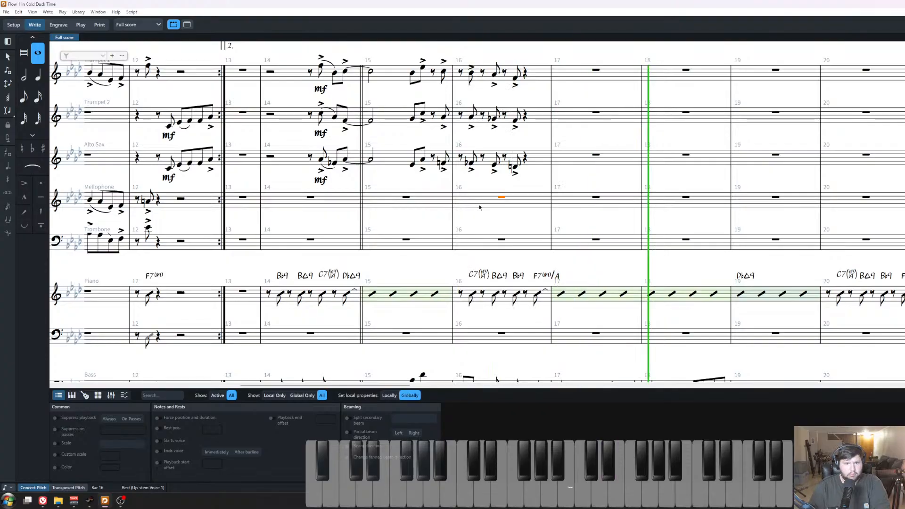
key(ctrl+r)
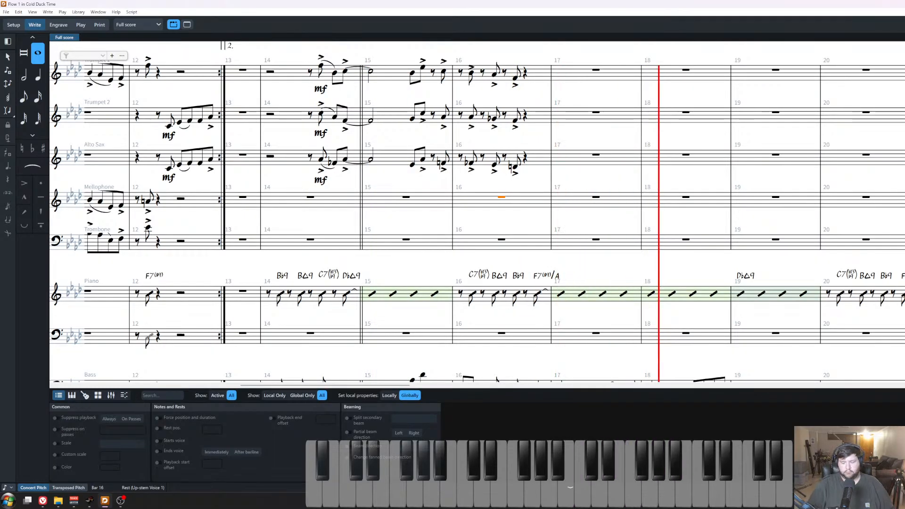
key(space)
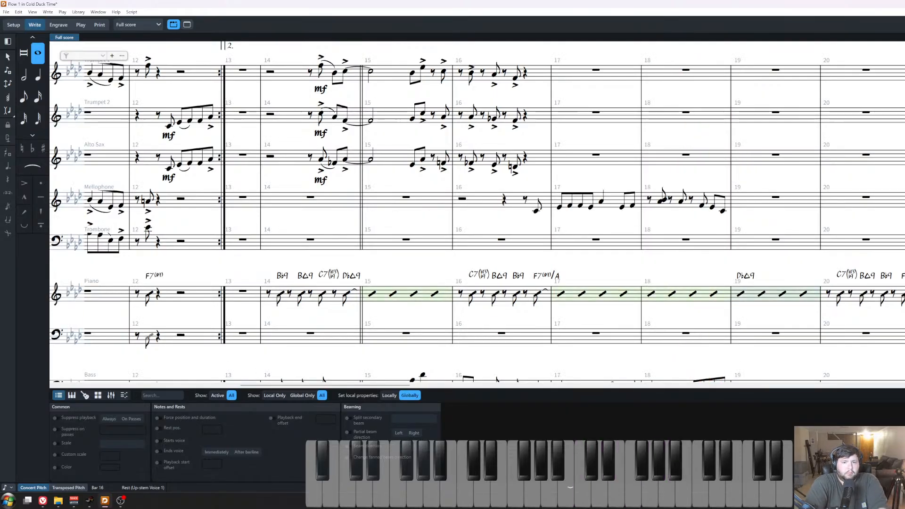
Copy the recorded Mellophone phrase into the Trombone from bar 16, and clear the notes of bar 18 in both parts.
click(659, 203)
key(ctrl+Left)
key(ctrl+Left)
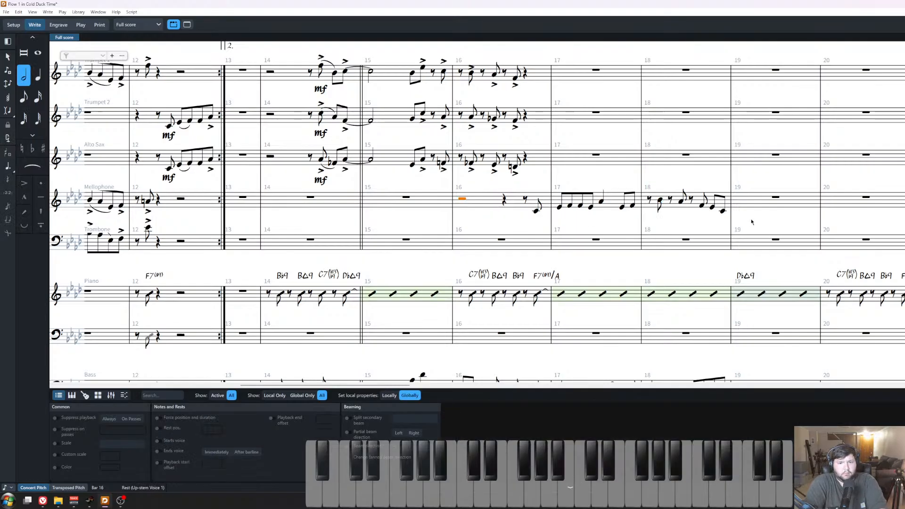
shift+click(724, 210)
key(ctrl+c)
click(501, 241)
key(ctrl+v)
scroll(582, 224, up, 1)
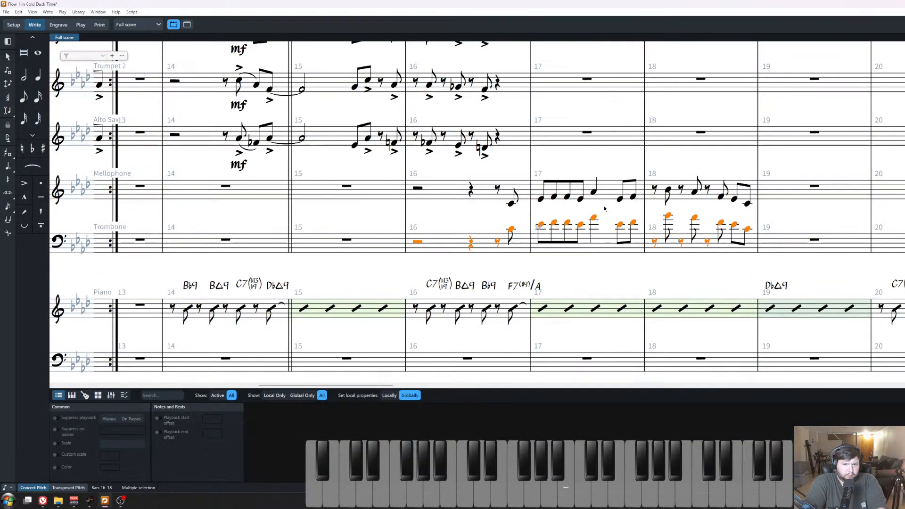
click(655, 242)
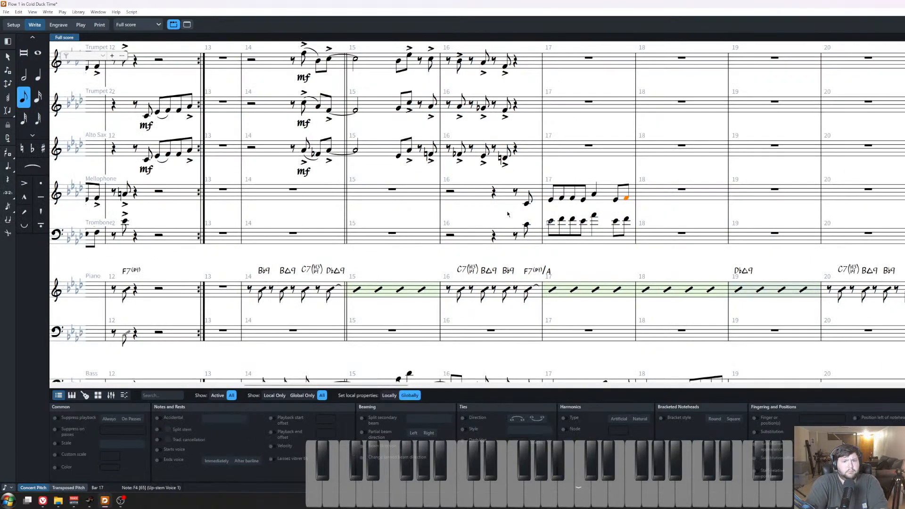
key(Escape)
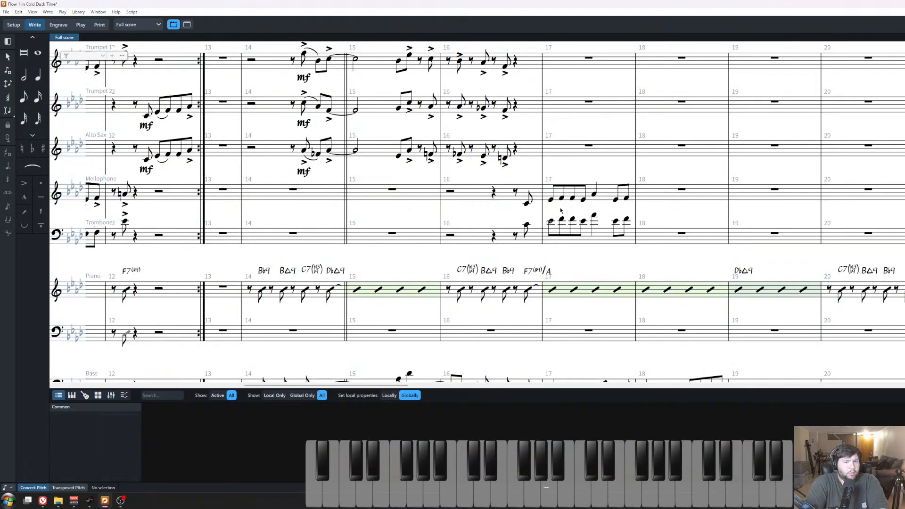
Slur the first and second pairs of eighth notes in bar 17 of the Mellophone and Trombone.
click(552, 200)
shift+click(562, 220)
key(s)
click(572, 198)
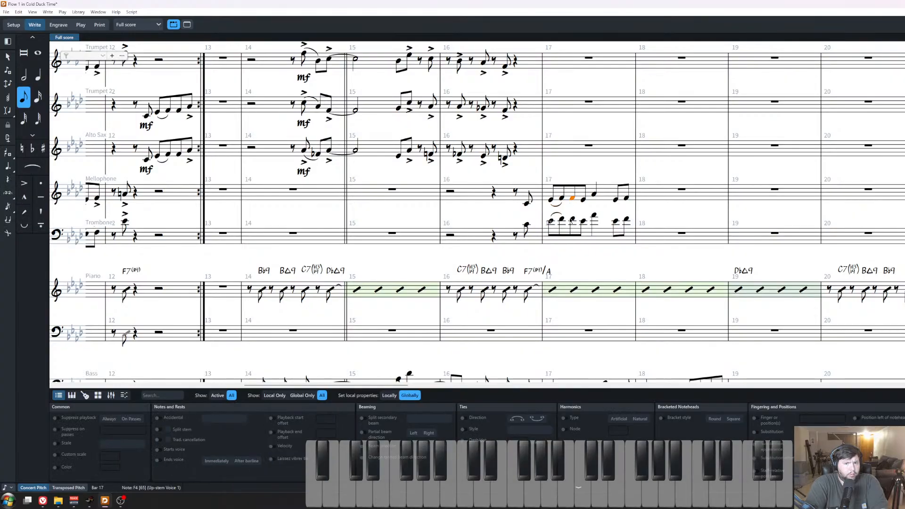
shift+click(583, 220)
key(s)
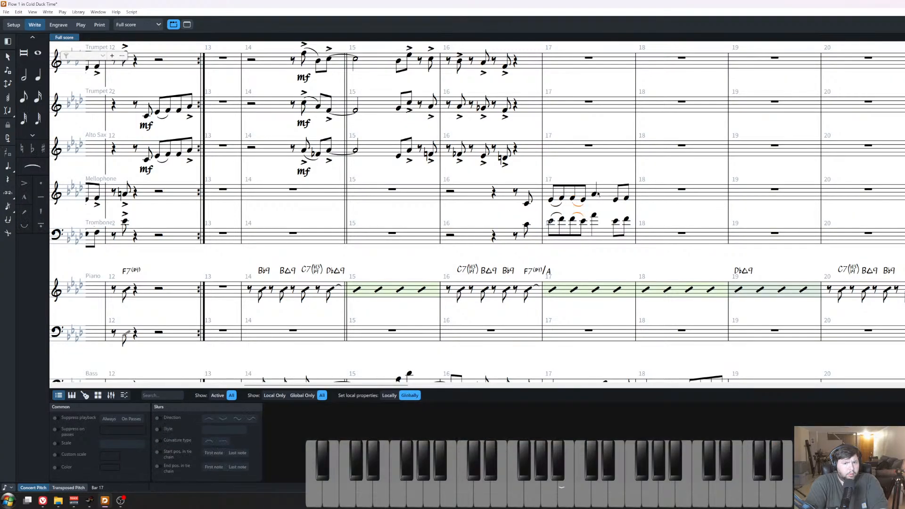
Add accents to the A♭ on beat 3 and the last note of bar 17 in the Mellophone and Trombone.
click(594, 195)
shift+click(594, 215)
key([)
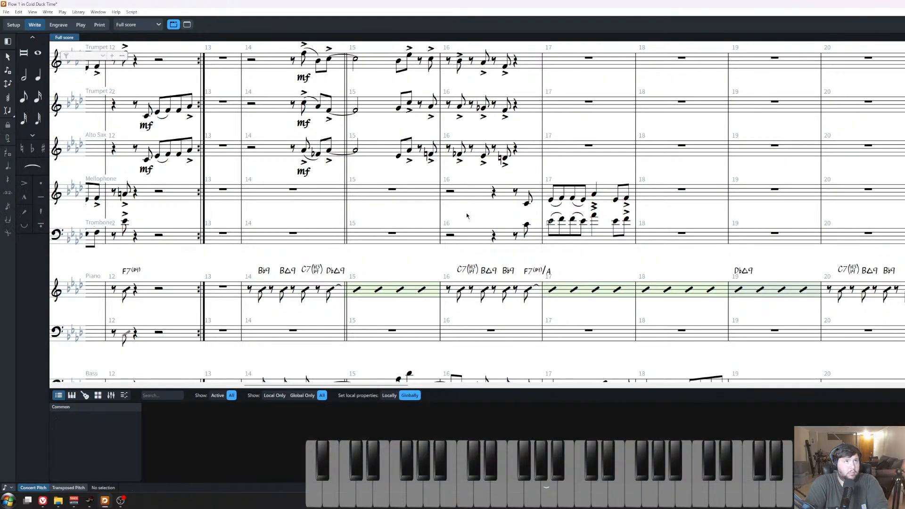
Add an mf dynamic to the pickup note at the end of bar 16 in the Mellophone and Trombone.
click(527, 205)
shift+click(528, 226)
key(shift+d)
text(f)
key(Return)
key(ctrl+z)
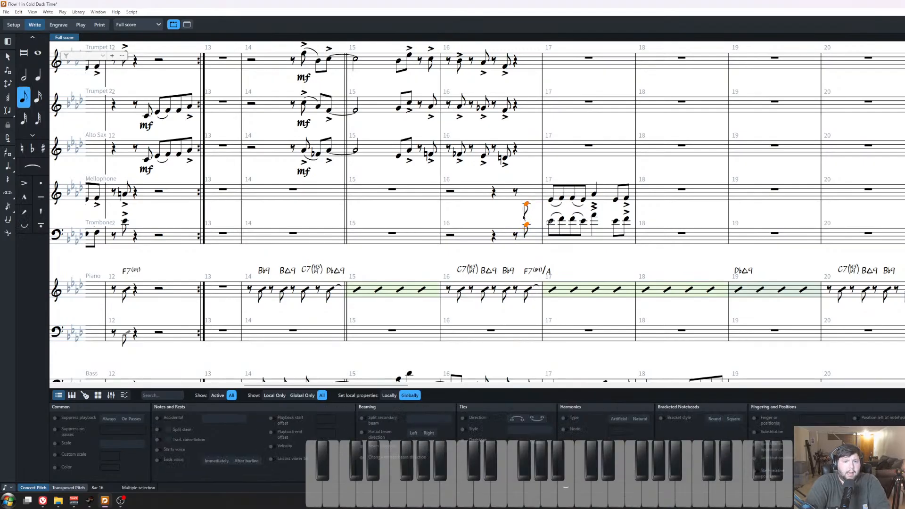
key(shift+d)
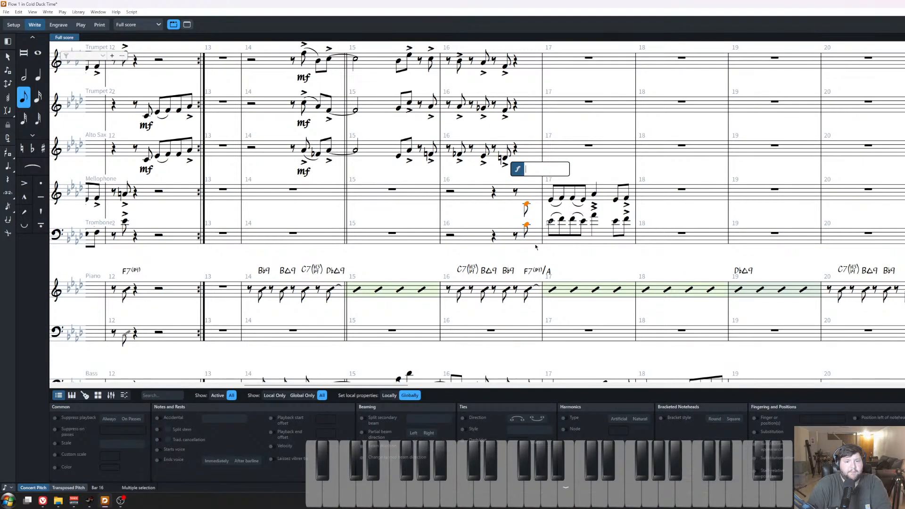
text(mf)
key(Return)
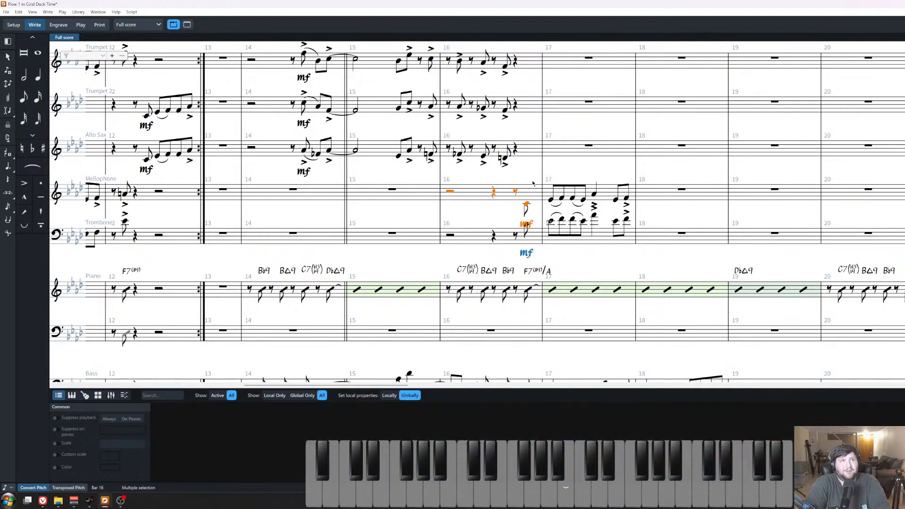
Shorten the Piano slash region over bars 17–18 so it covers only bar 17.
scroll(515, 218, down, 2)
scroll(515, 218, down, 1)
scroll(515, 217, left, 8)
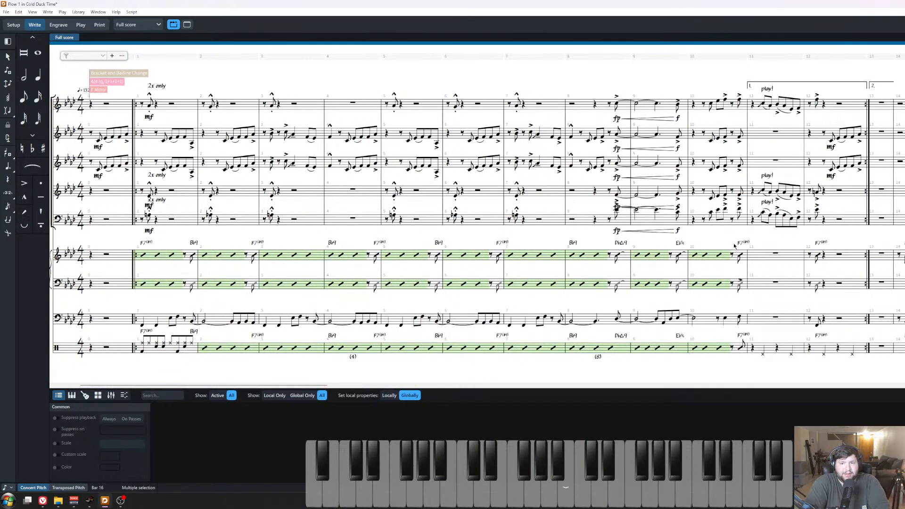
key(Escape)
scroll(704, 157, right, 8)
scroll(635, 241, left, 1)
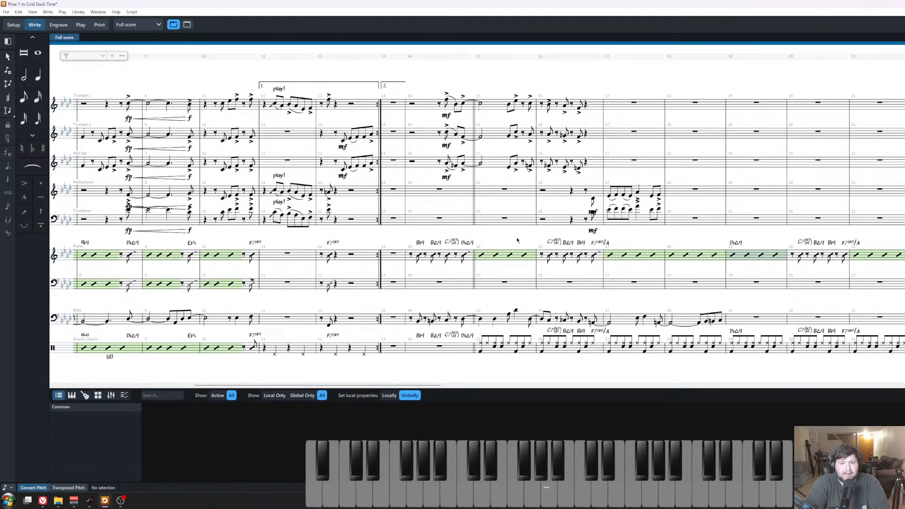
click(718, 254)
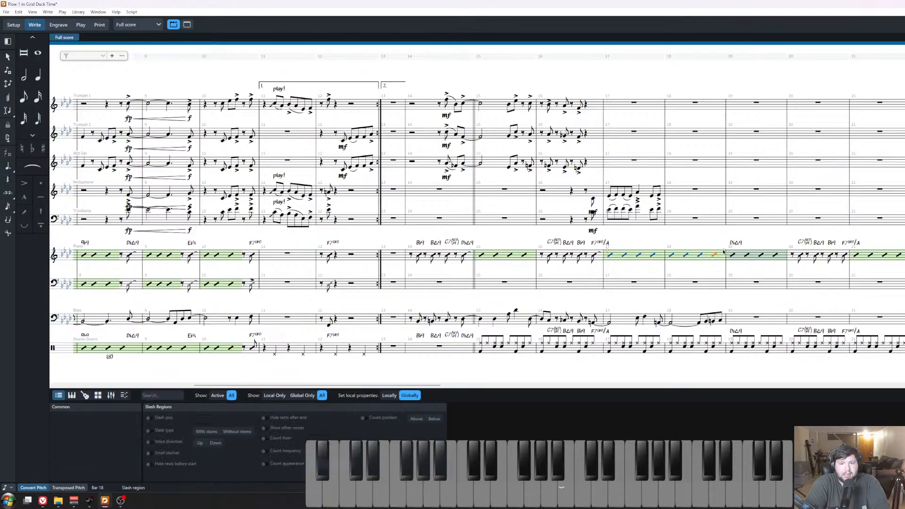
drag(724, 251, 676, 307)
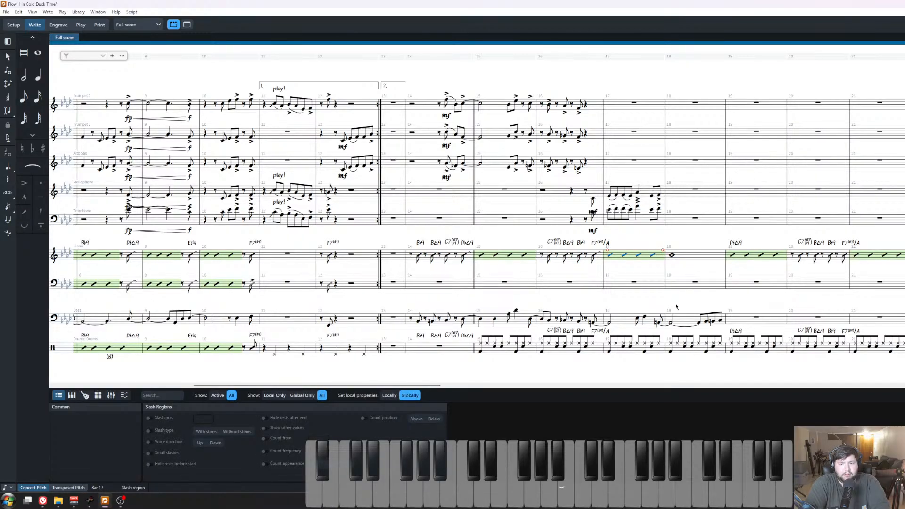
key(Left)
Clear Piano bar 18 and delete the Bass notes from the last eighth of bar 17 through bar 18.
click(719, 321)
shift+click(658, 325)
key(Delete)
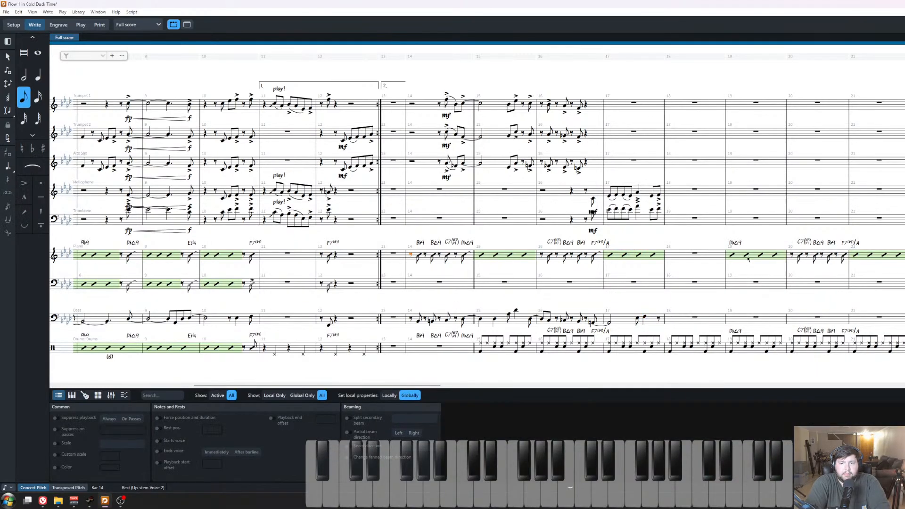
Delete the Piano slash regions in bars 19 and 15 together with the notes underneath them.
click(748, 258)
key(Delete)
click(742, 258)
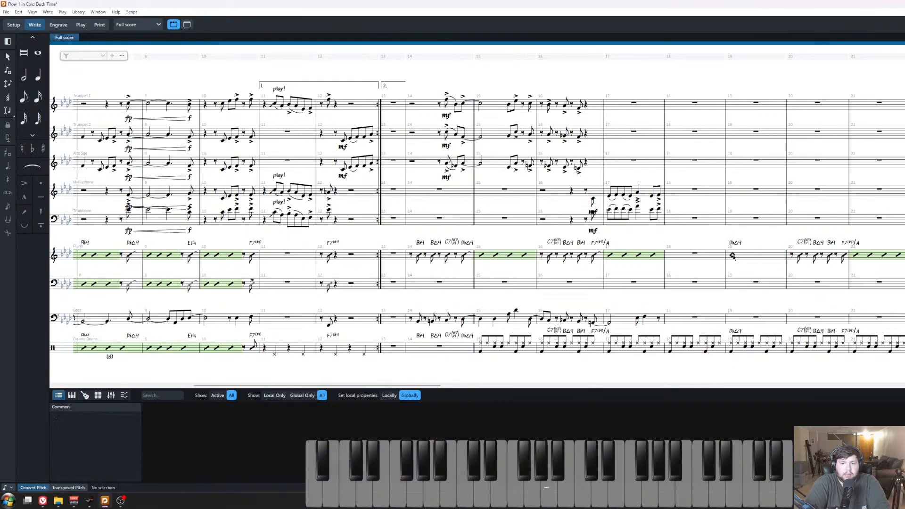
click(490, 258)
key(Delete)
click(497, 238)
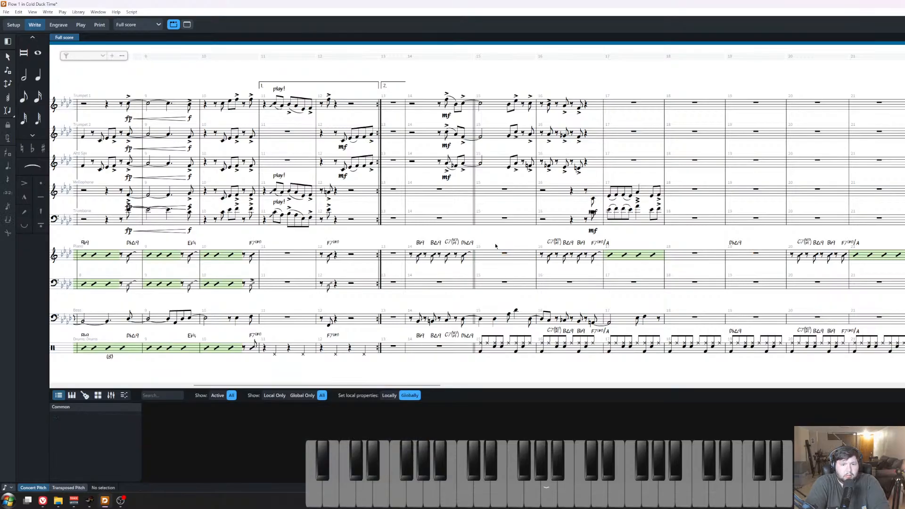
Enter a dotted half-note chord of A♭3, C4, E♭4 and F4 on beat 2 of Piano bar 15.
double_click(499, 256)
key(7)
key(period)
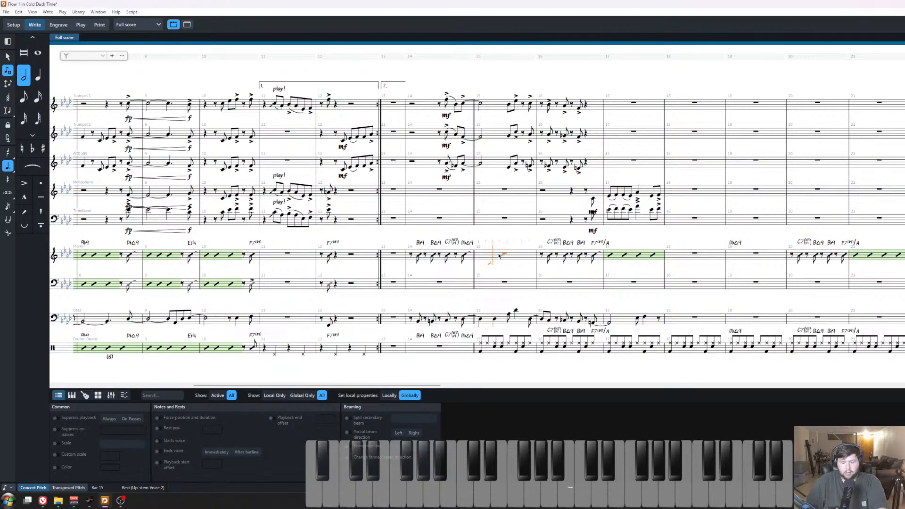
key(Escape)
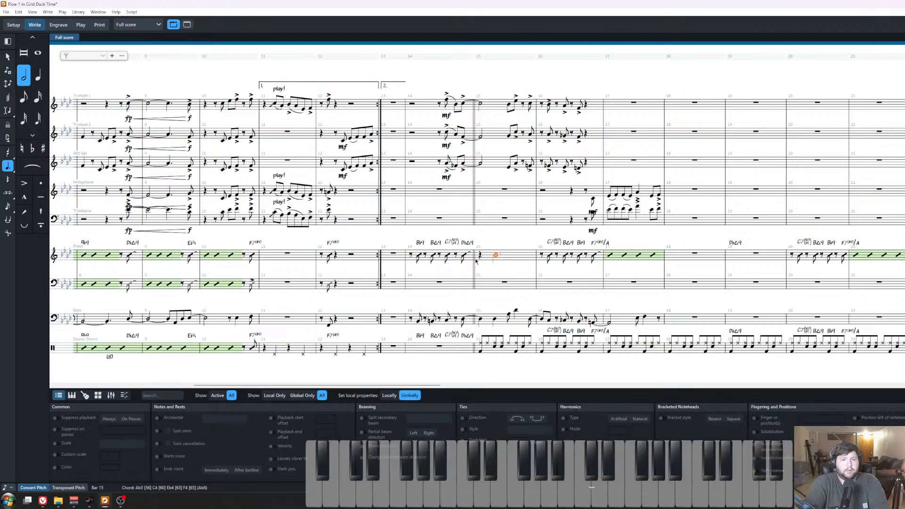
Add a slash region over Piano bar 15.
click(476, 260)
key(shift+r)
text(slash)
key(Return)
key(Escape)
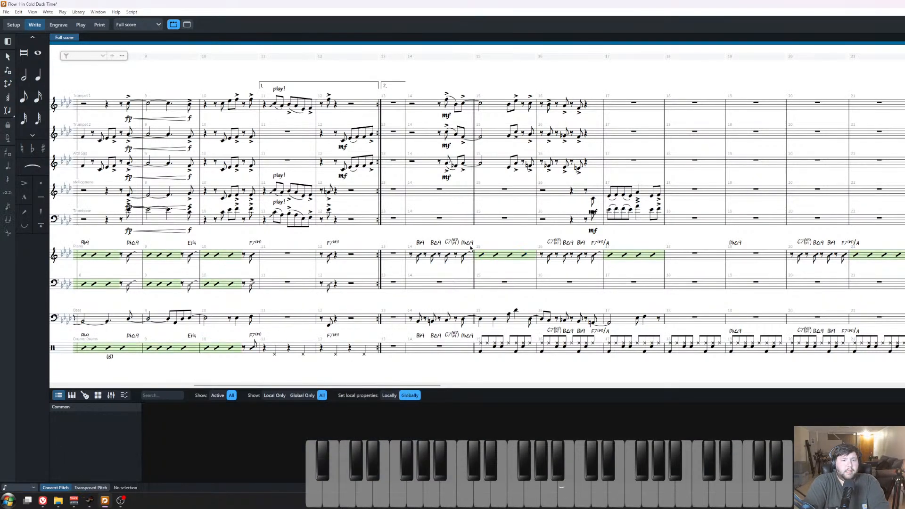
Remove the slash region from Piano bar 15 and copy the Piano music and chord symbols of bars 14–15 to bar 18.
click(411, 255)
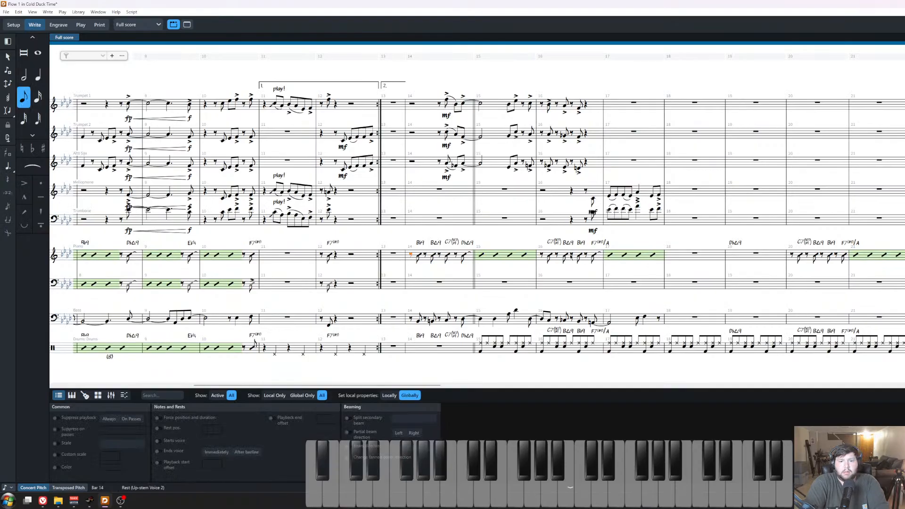
shift+click(524, 256)
click(522, 260)
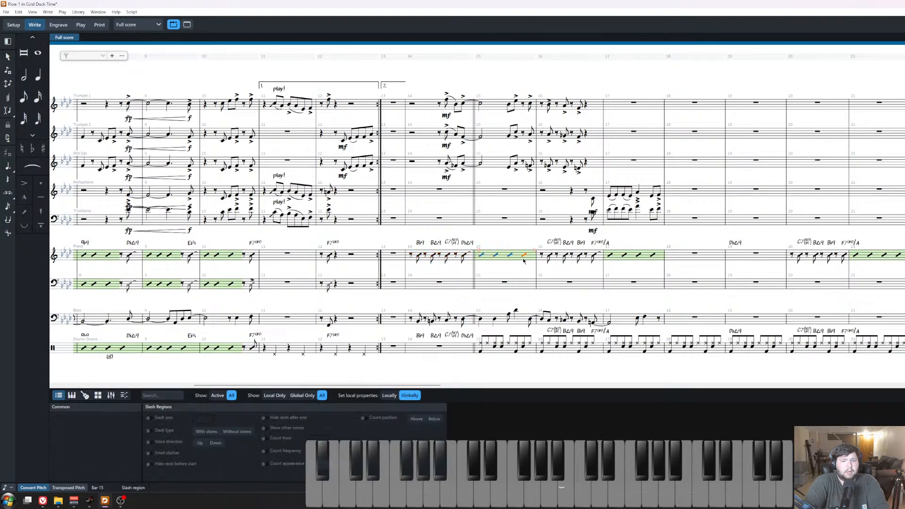
key(Delete)
drag(405, 228, 494, 257)
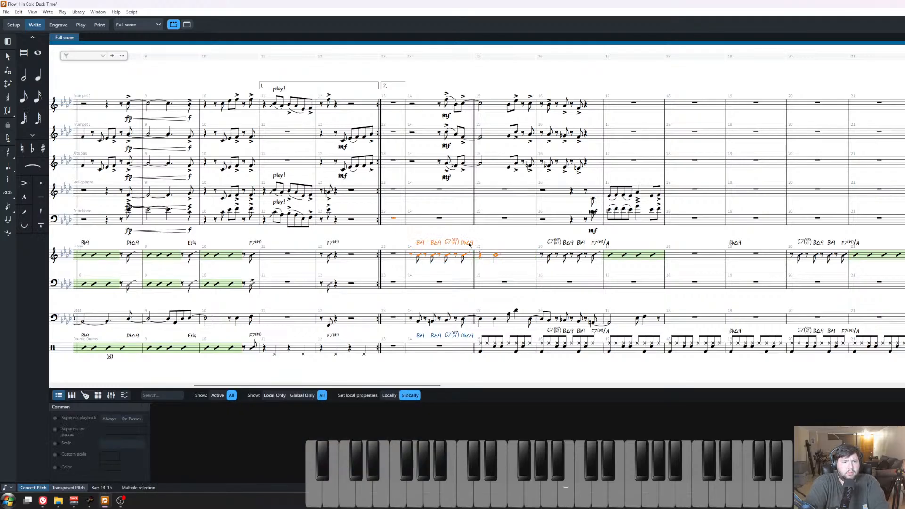
alt+click(679, 276)
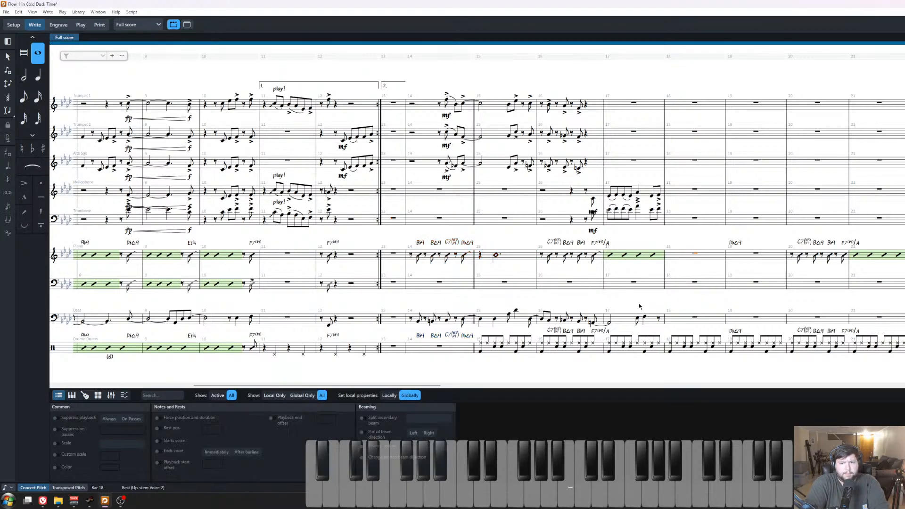
Add a slash region over Piano bar 19 and copy it to bar 15.
click(755, 257)
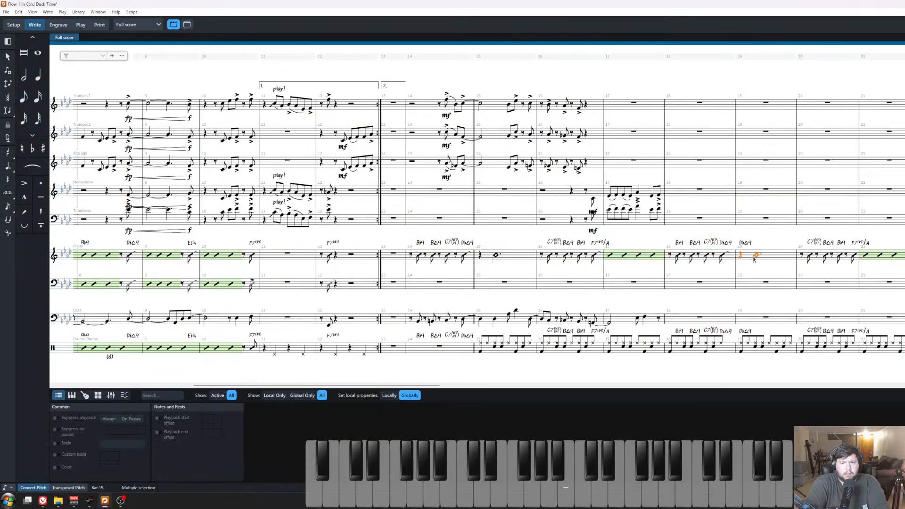
key(shift+r)
text(slash)
key(Return)
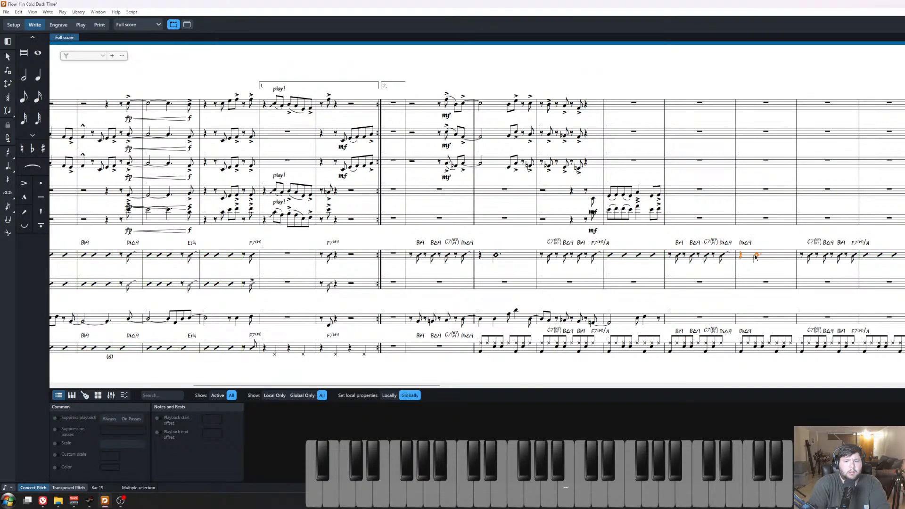
alt+click(491, 256)
click(503, 239)
Copy the Bass line from bar 14 through the first note of bar 17 to bar 18, and play back the score.
scroll(396, 291, up, 2)
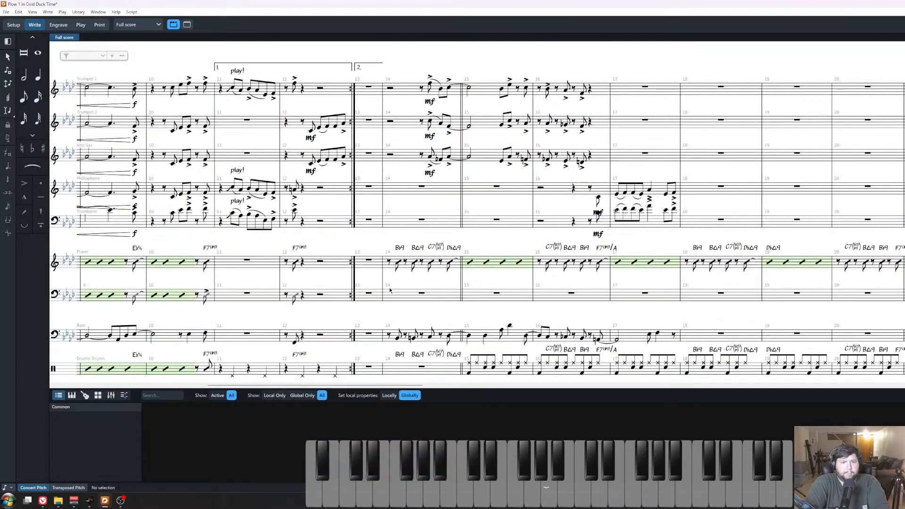
click(388, 337)
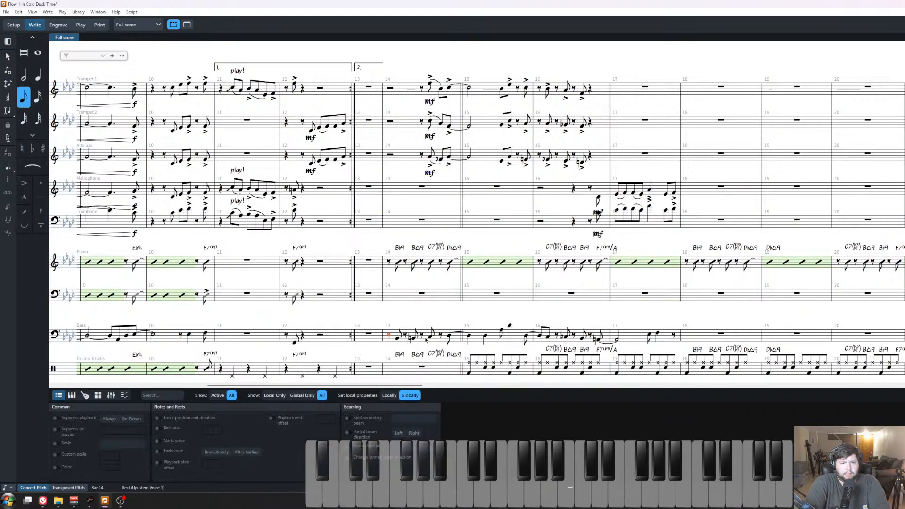
shift+click(619, 343)
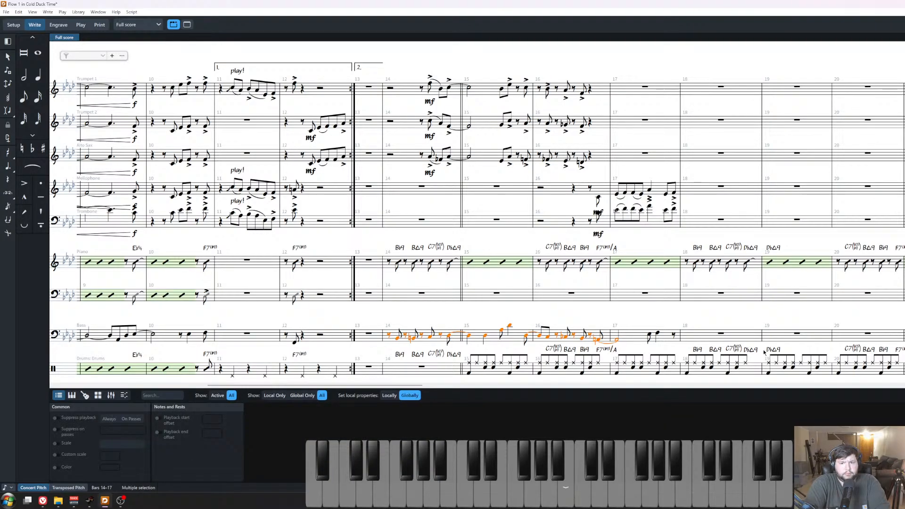
alt+click(717, 335)
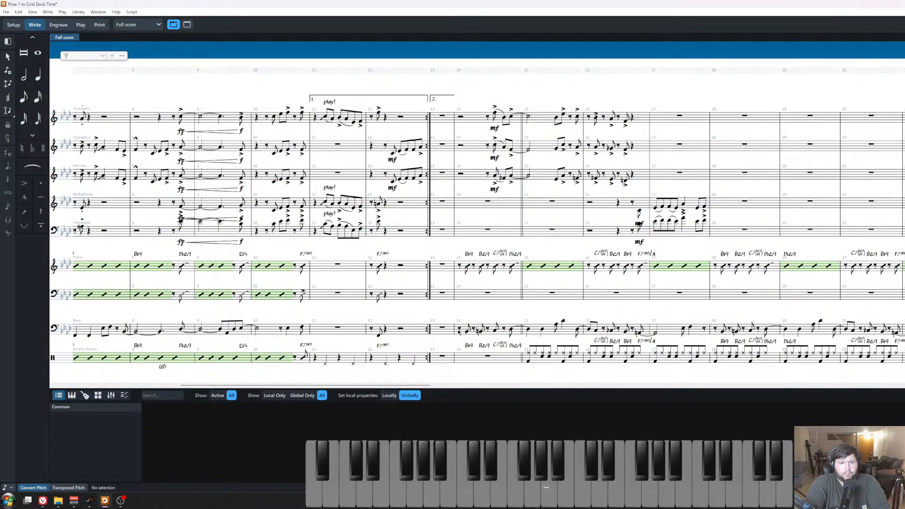
key(space)
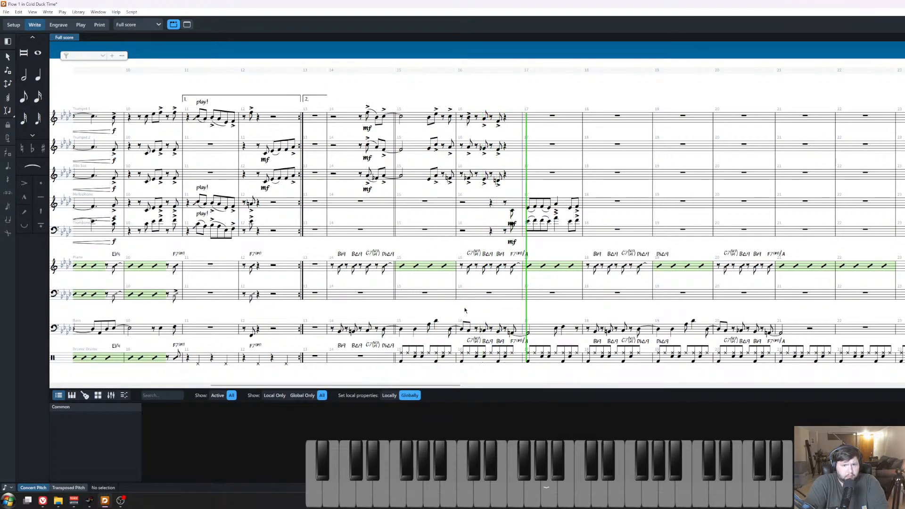
Play back the score from bar 14 and switch its display to transposed pitch.
key(space)
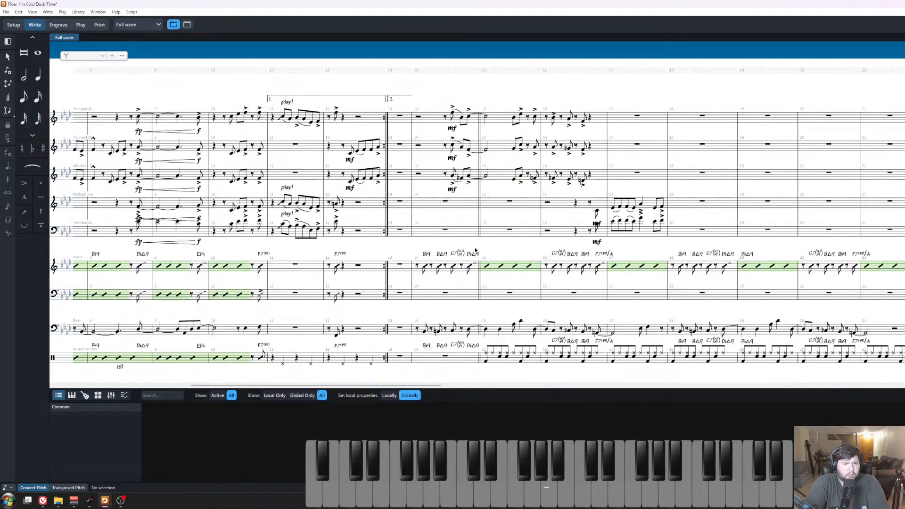
click(418, 117)
key(space)
click(439, 93)
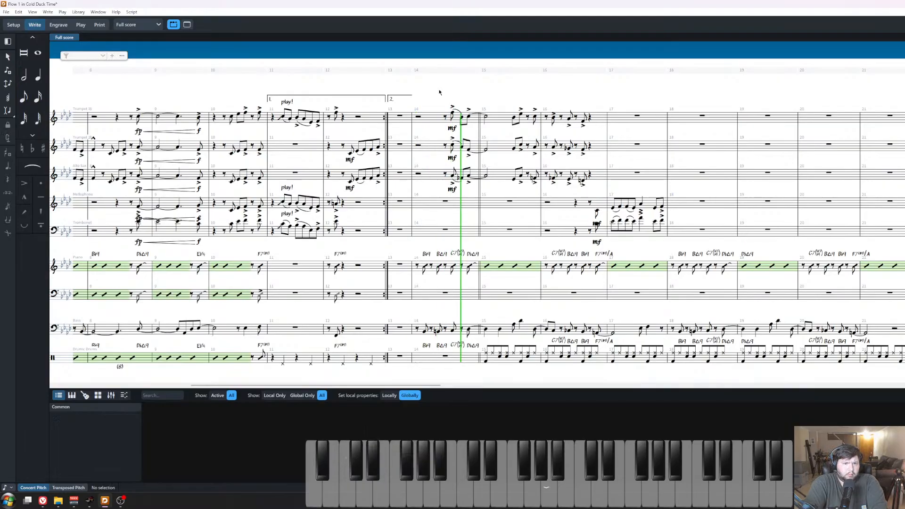
click(69, 488)
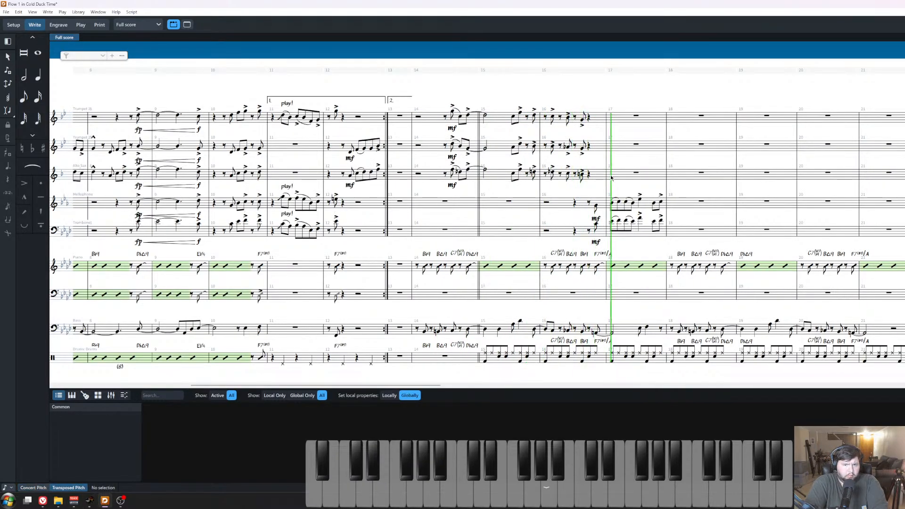
key(space)
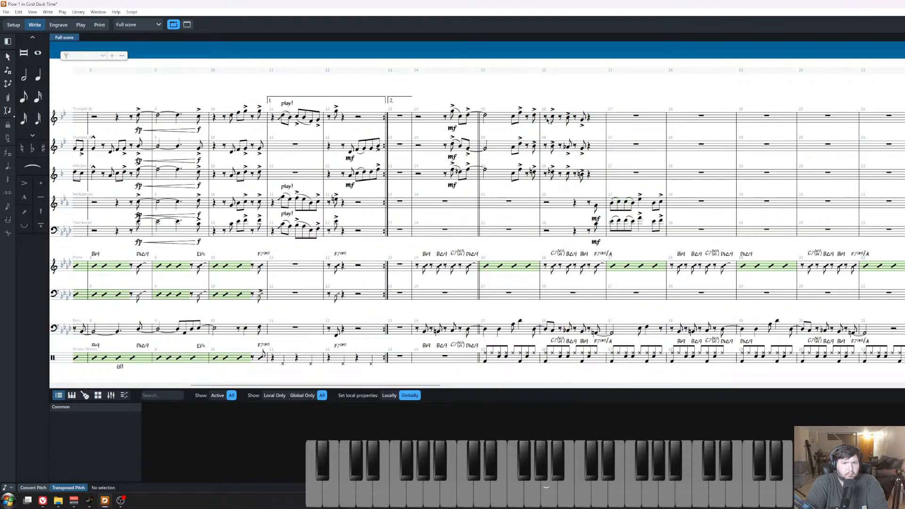
Add a diminuendo hairpin ending in p to Trumpet 1, Trumpet 2 and Alto Sax, from the end of bar 15 into bar 16.
click(534, 117)
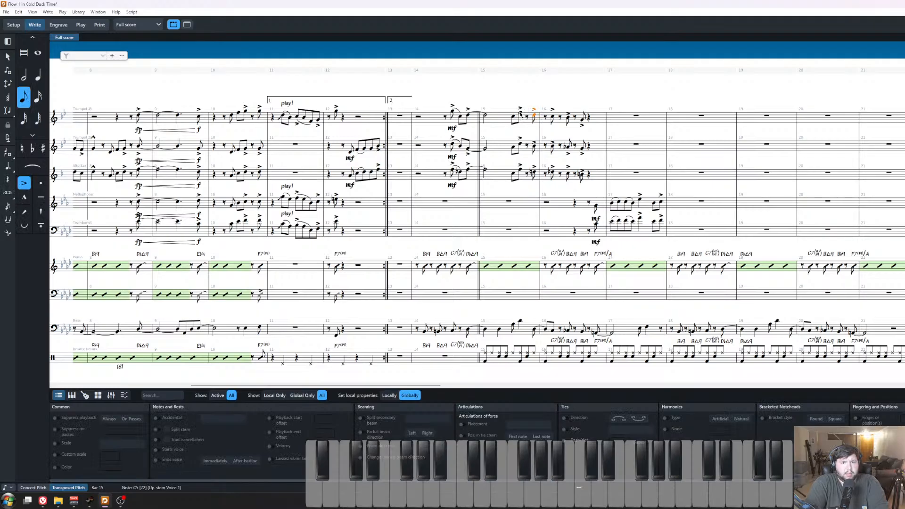
drag(521, 113, 586, 218)
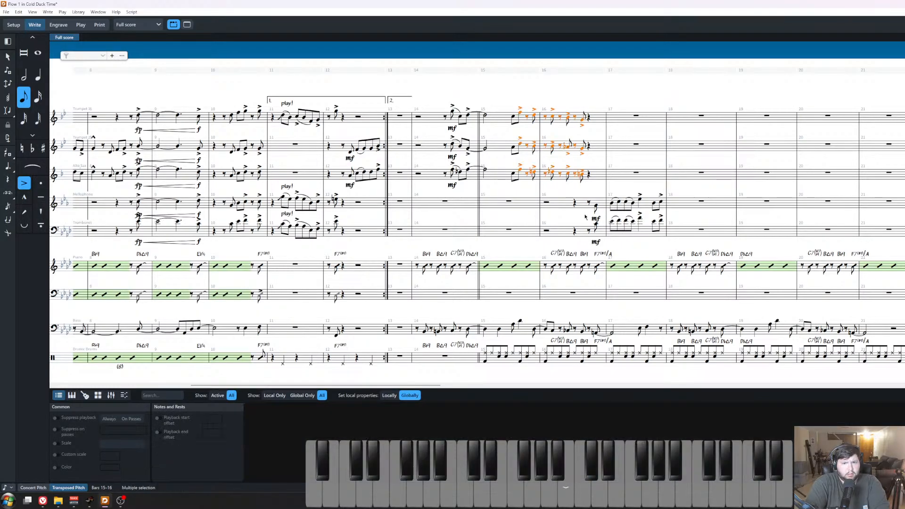
click(574, 174)
shift+click(520, 113)
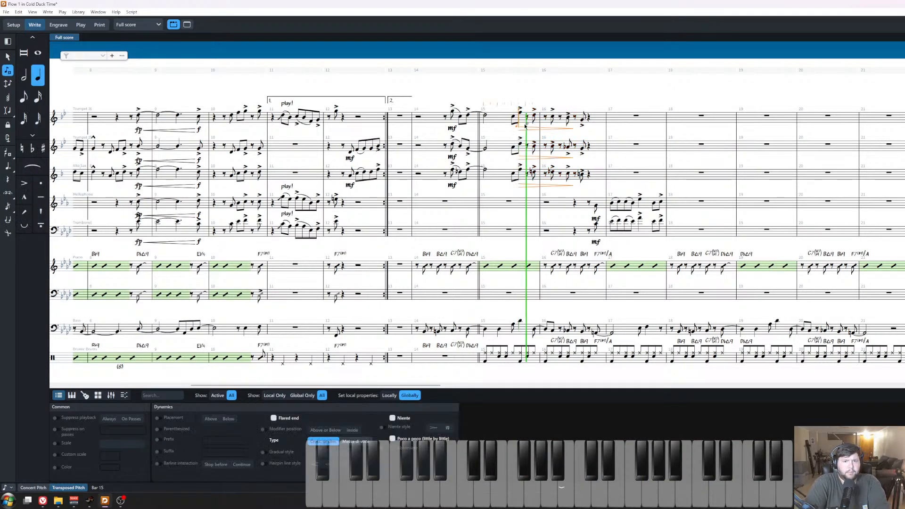
key(Escape)
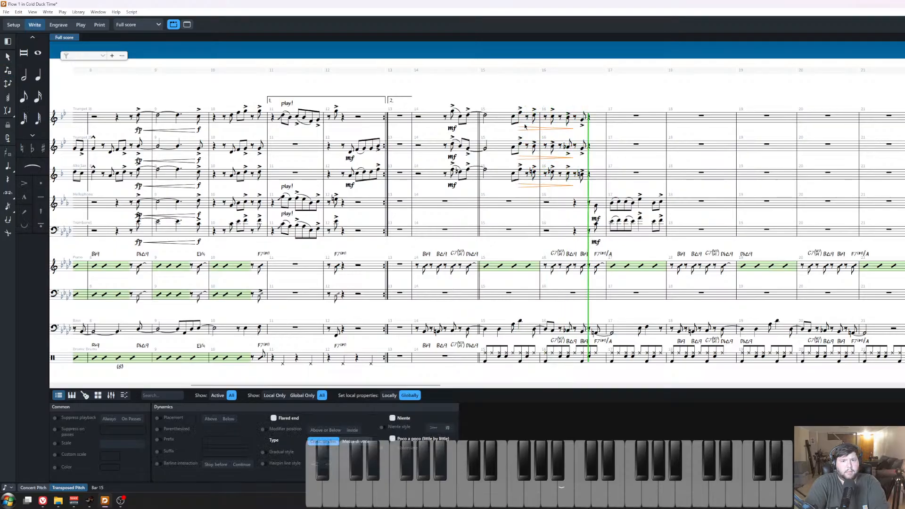
key(shift+n)
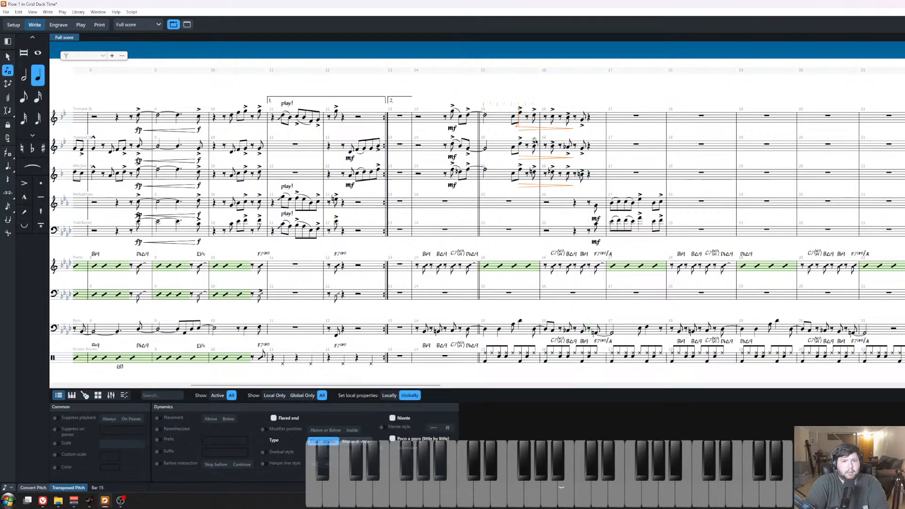
key(ctrl+z)
key(shift+d)
text(>p)
key(Return)
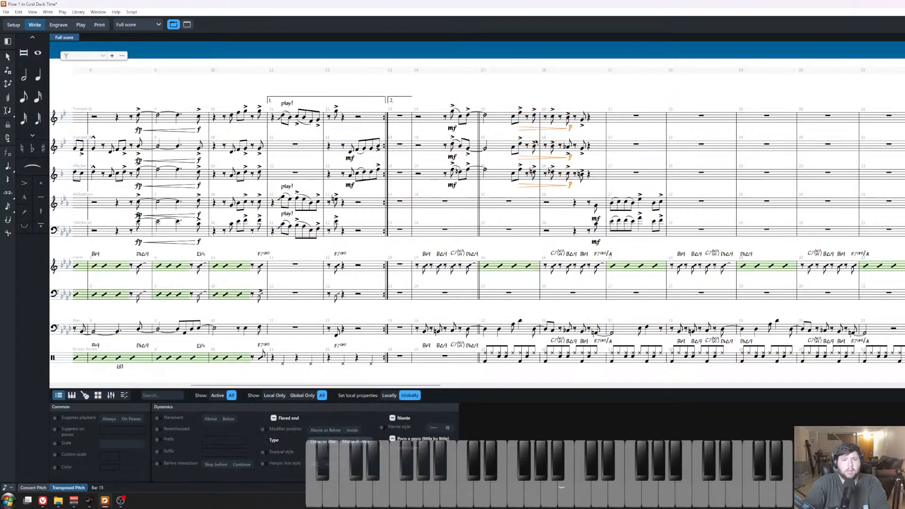
click(569, 118)
click(573, 131)
click(571, 127)
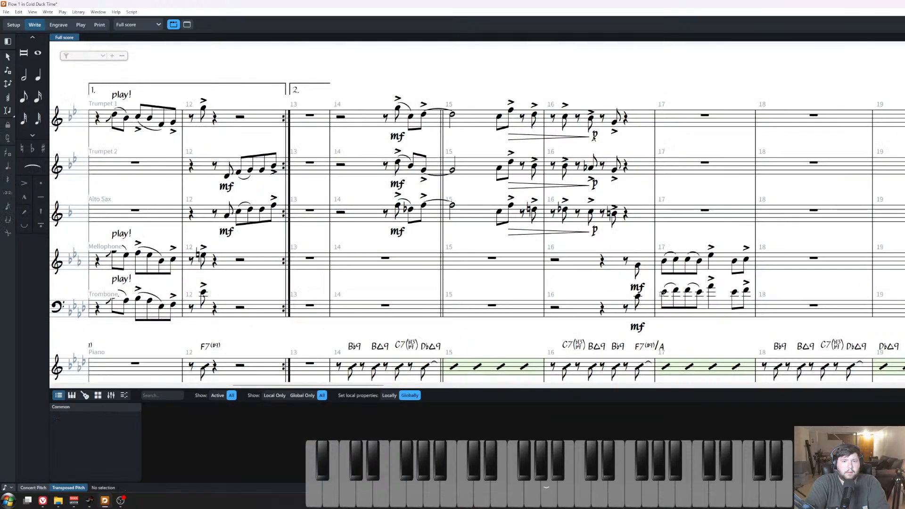
Copy the Drums hits from bar 11 to bar 13.
scroll(595, 137, down, 4)
scroll(466, 225, left, 6)
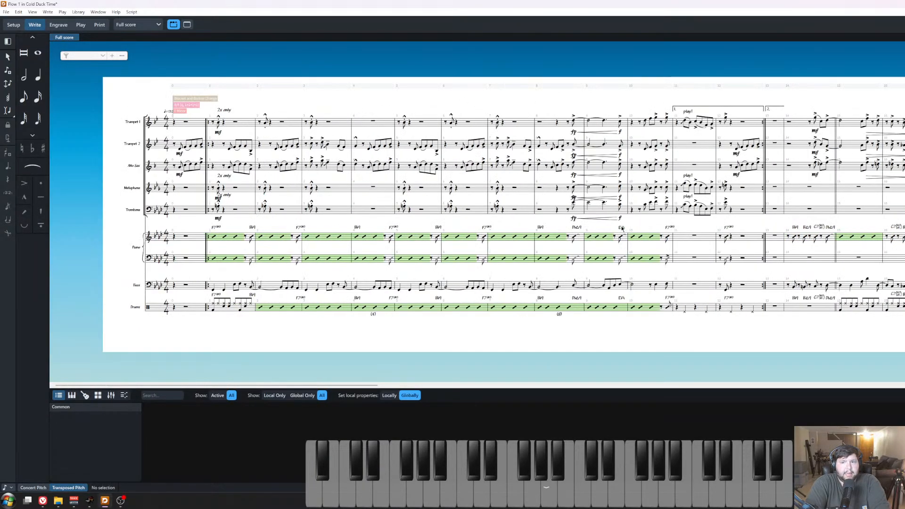
scroll(623, 229, up, 5)
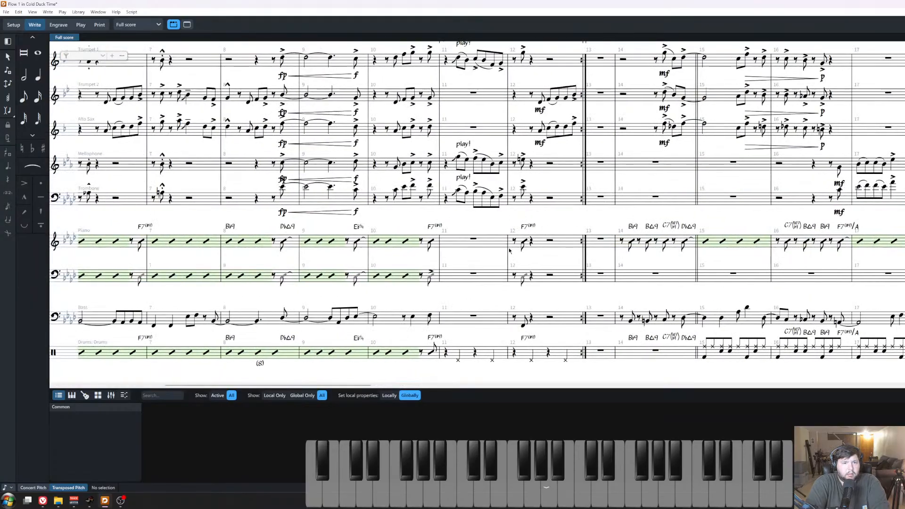
click(483, 354)
click(600, 351)
key(ctrl+v)
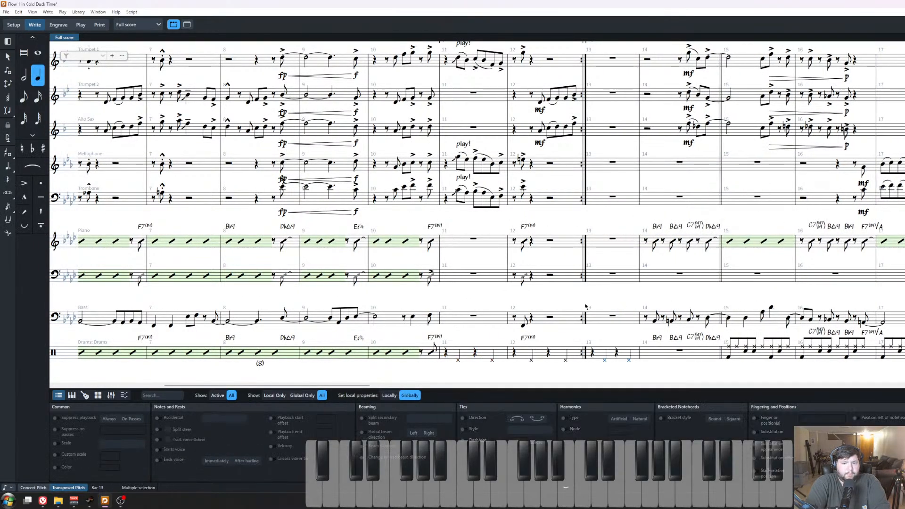
Select the Trumpet 1 music in bars 1–10 and set its playback suppression to On Passes.
scroll(584, 307, up, 2)
scroll(565, 89, down, 3)
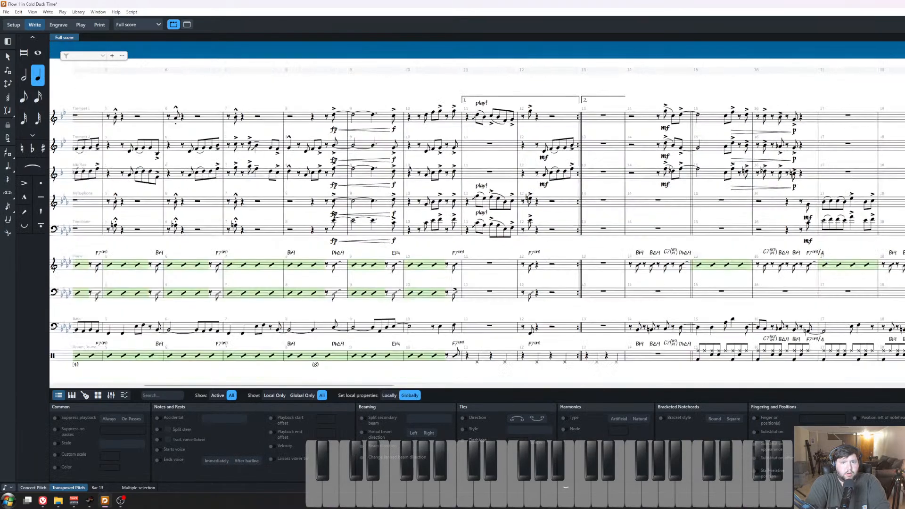
scroll(696, 147, left, 5)
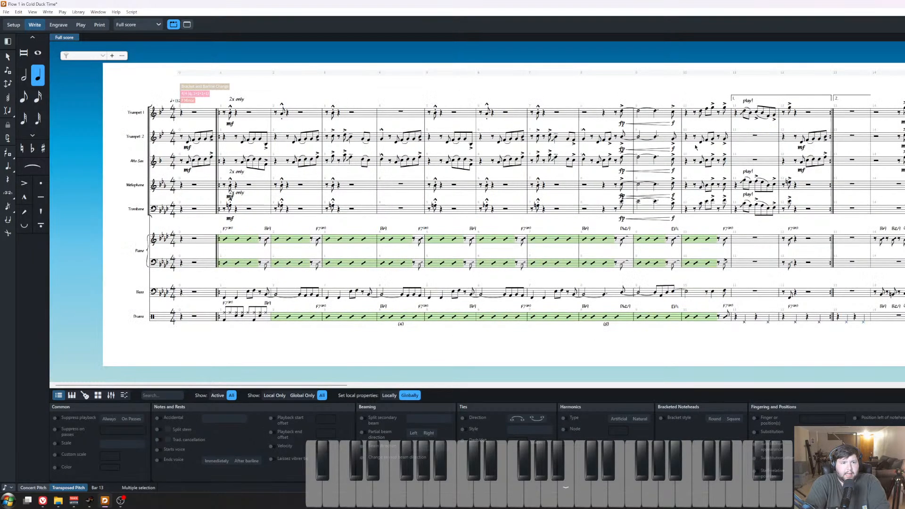
key(ctrl+Home)
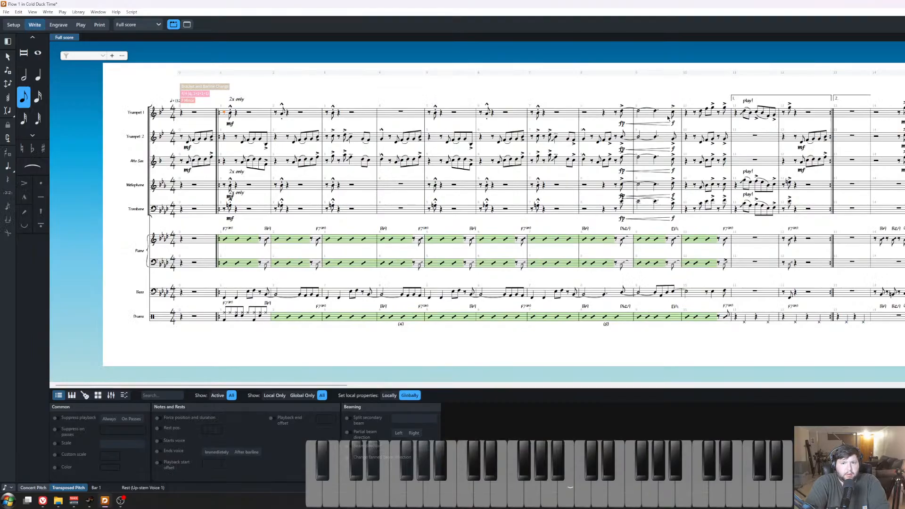
shift+click(673, 116)
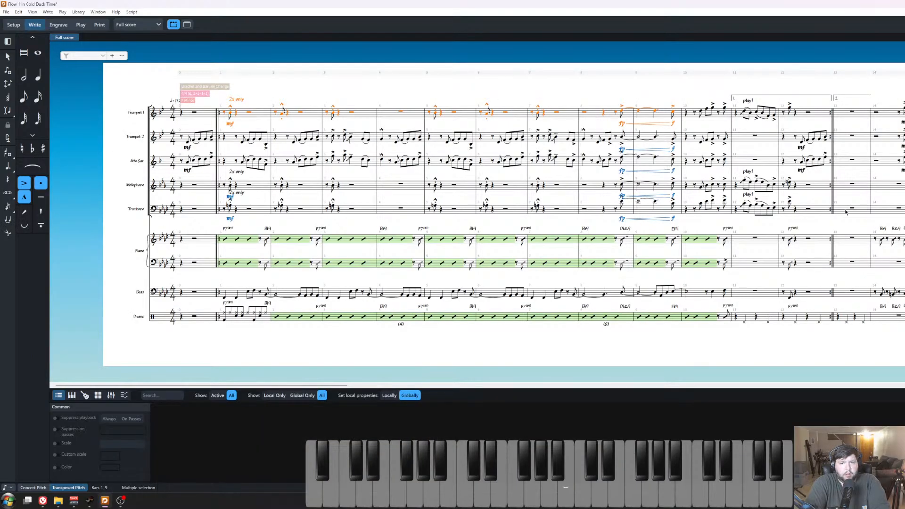
scroll(845, 212, right, 10)
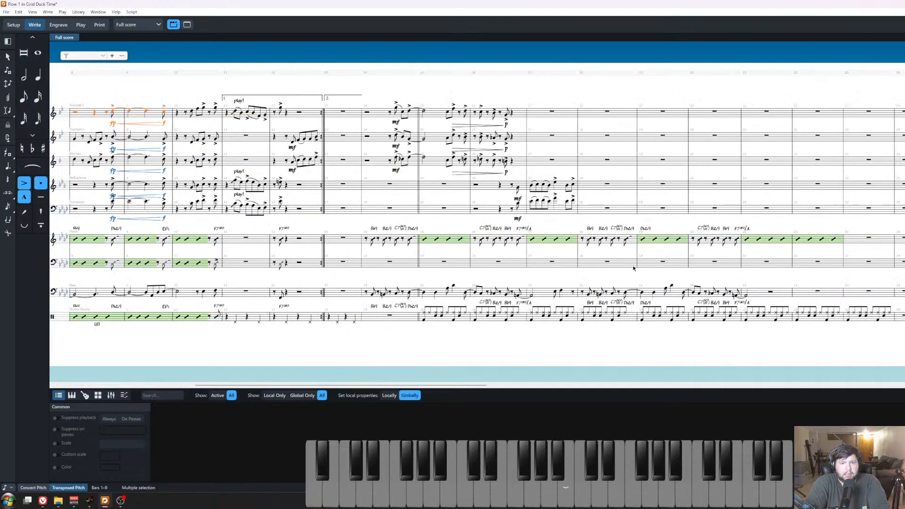
scroll(633, 268, left, 7)
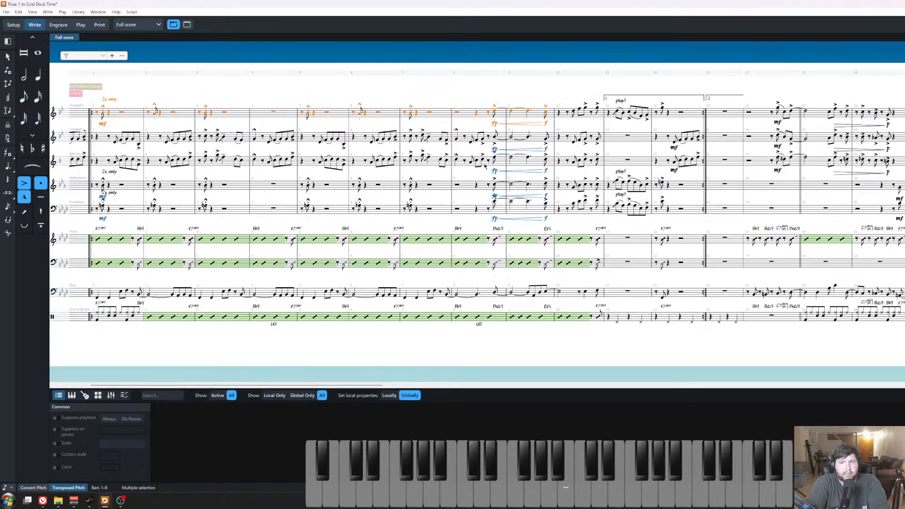
scroll(583, 206, left, 3)
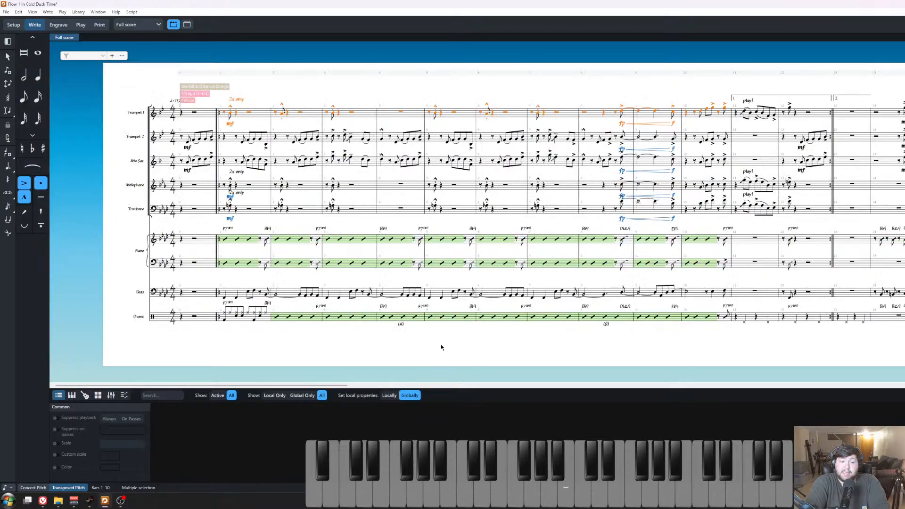
mouse_move(120, 501)
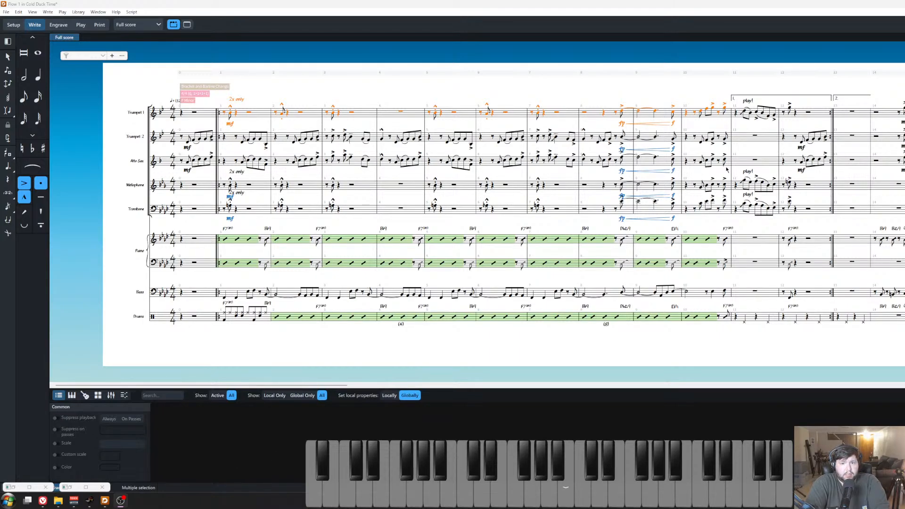
key(z)
key(z)
drag(700, 237, 664, 238)
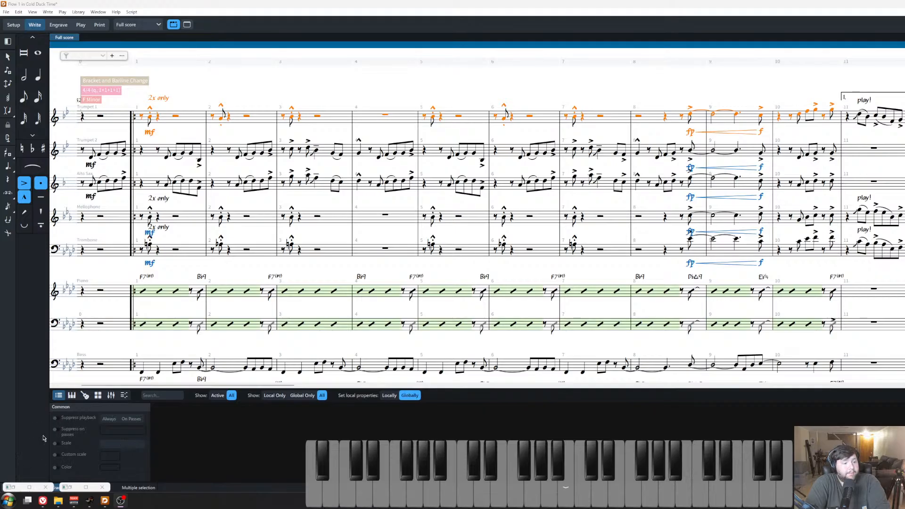
click(57, 429)
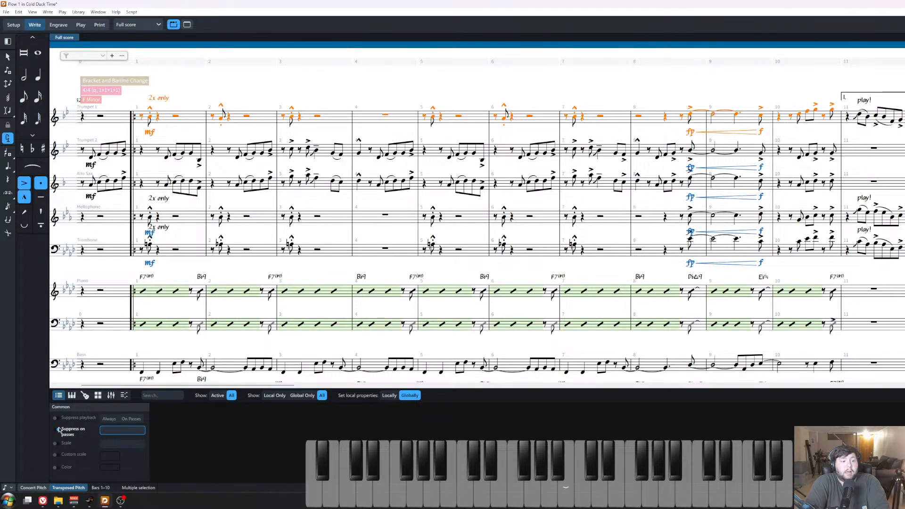
click(57, 418)
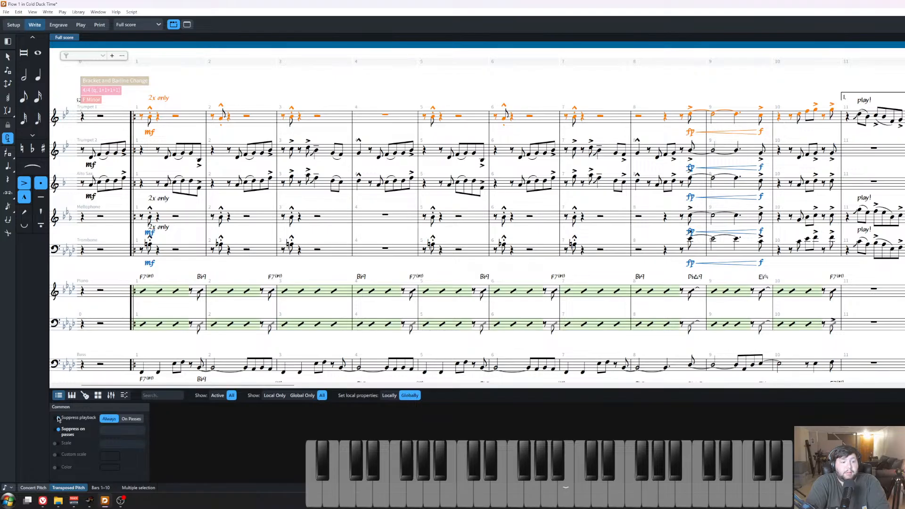
click(131, 419)
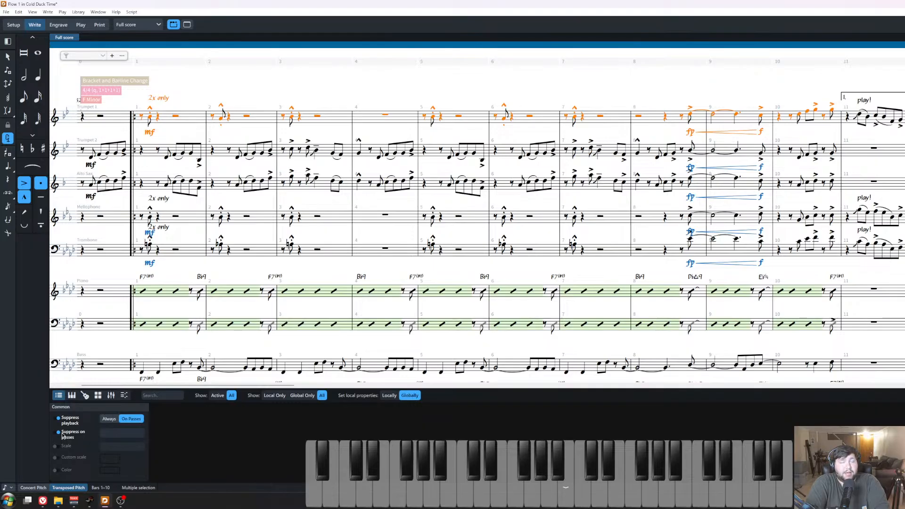
Set Trumpet 1's playback in bars 1–10 to be suppressed on pass 1.
click(107, 434)
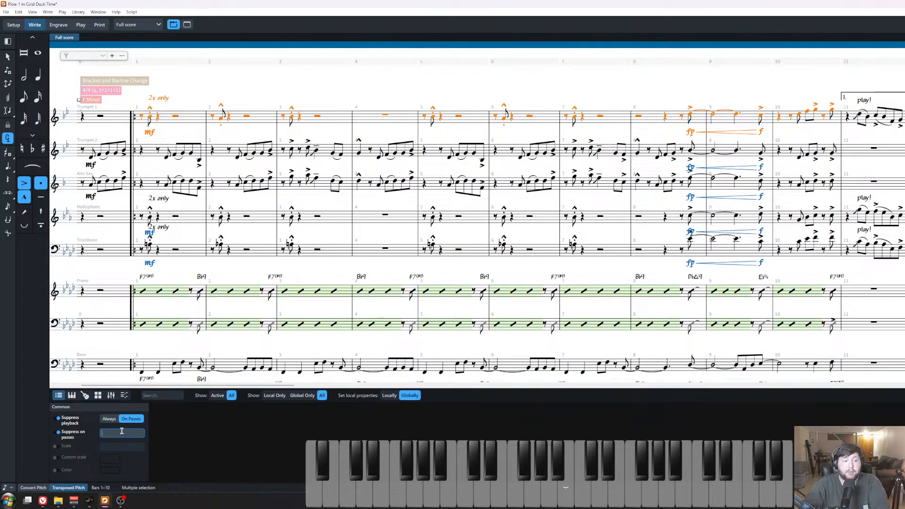
text(2)
key(Return)
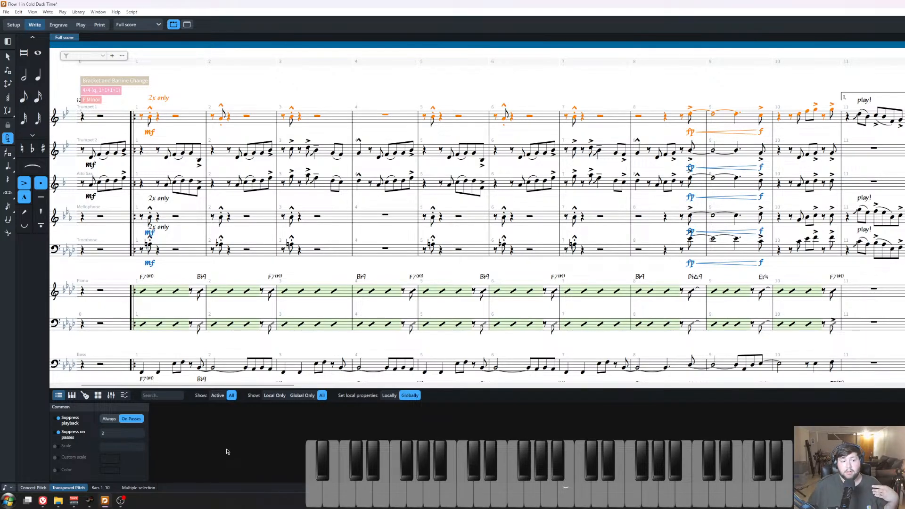
click(122, 437)
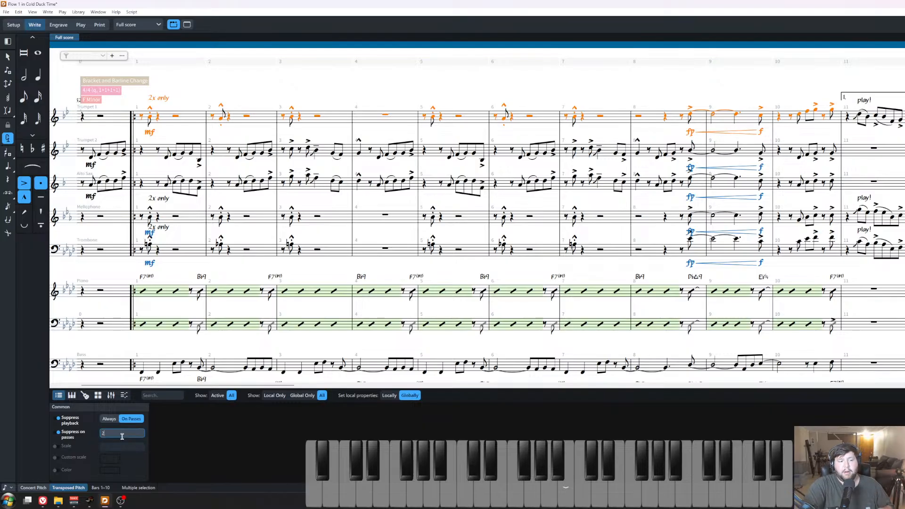
text(1)
key(Return)
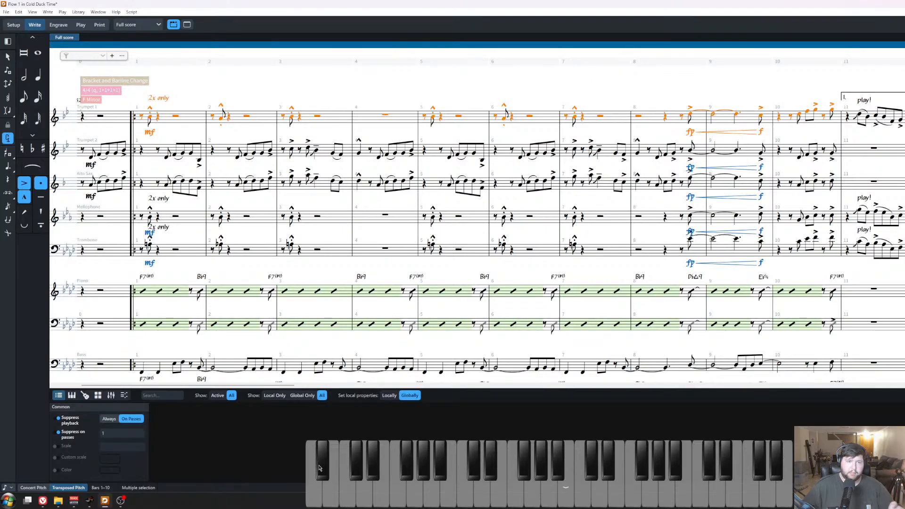
click(335, 92)
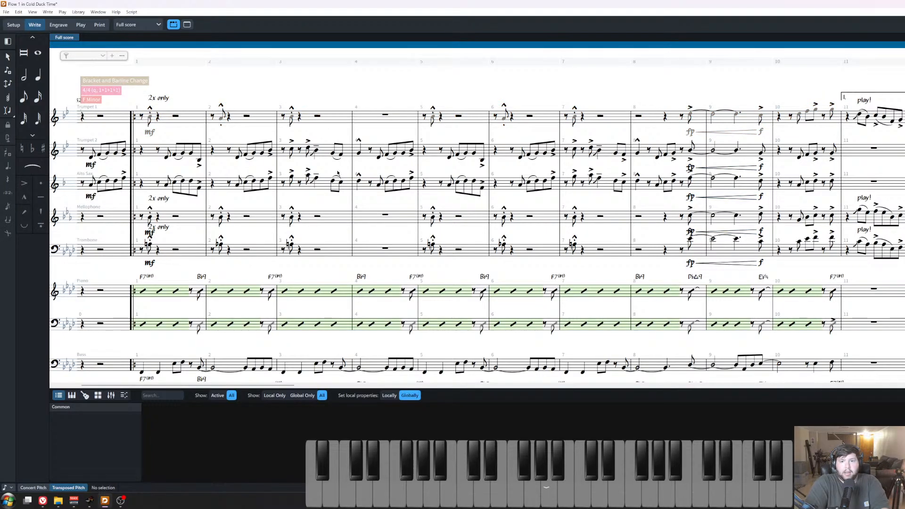
Suppress playback of the Mellophone and Trombone music marked "2x only" in bars 1–10, in the same way as Trumpet 1.
scroll(335, 92, down, 2)
click(205, 206)
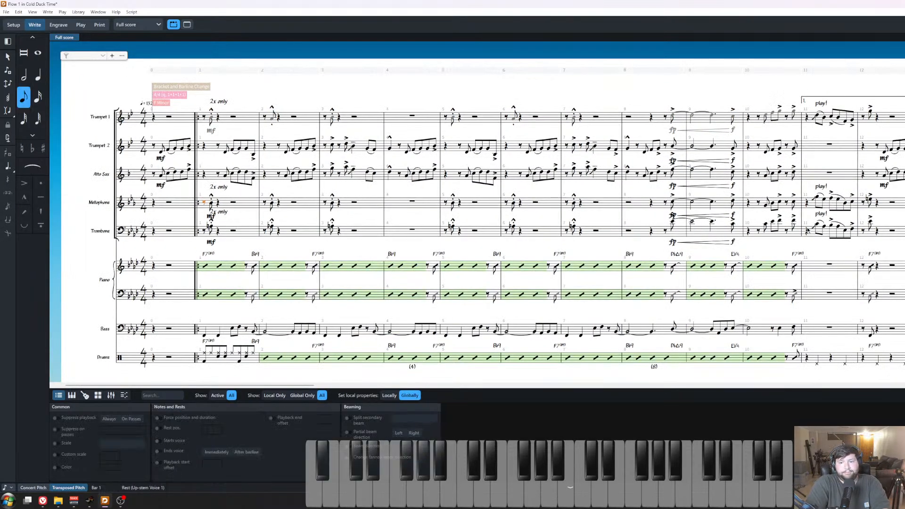
shift+click(796, 233)
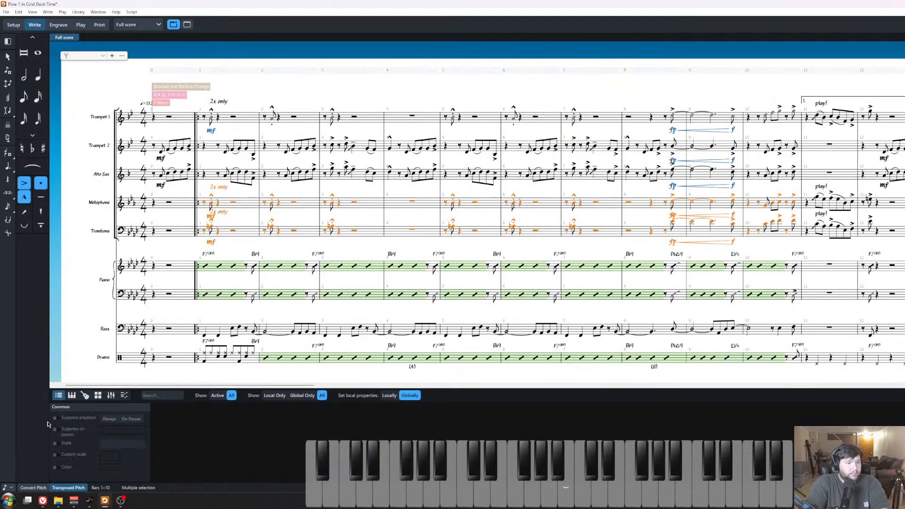
click(433, 322)
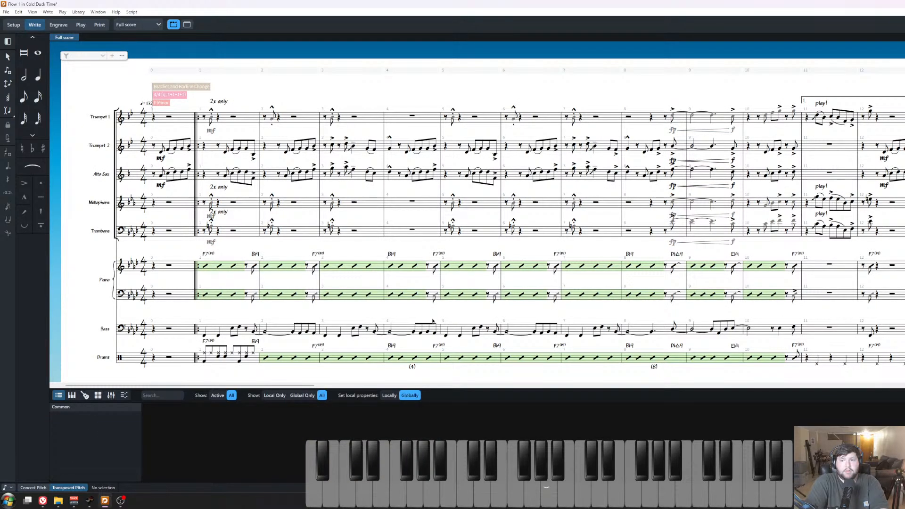
scroll(433, 322, right, 5)
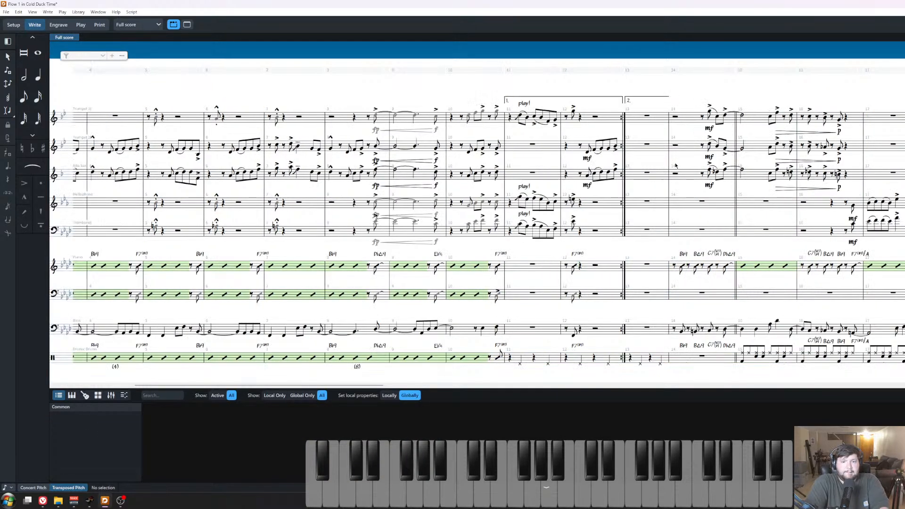
Add an eighth-note slash on the last offbeat of Drums bar 14.
scroll(669, 168, down, 1)
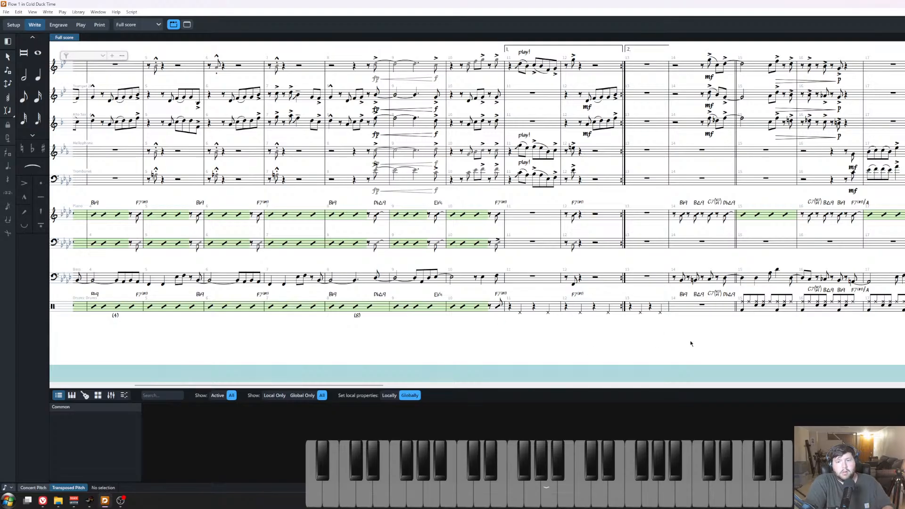
scroll(702, 333, up, 3)
drag(721, 330, 593, 344)
click(578, 336)
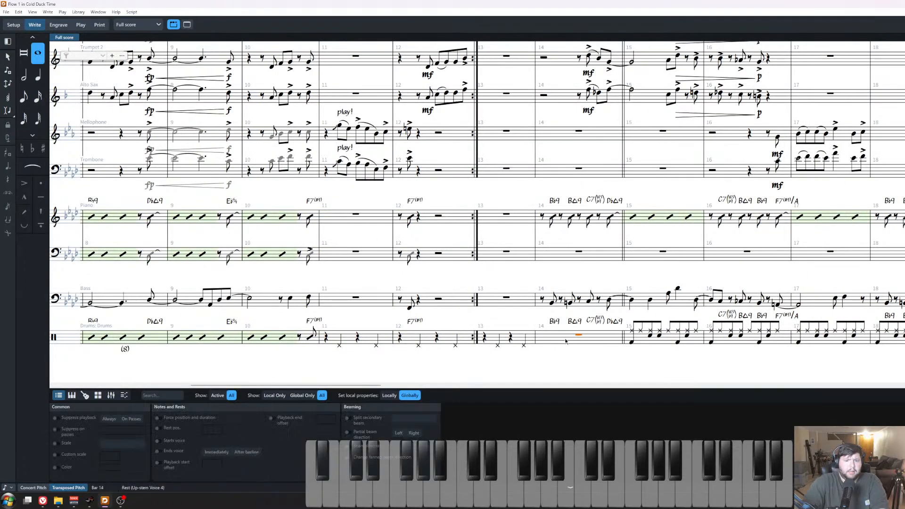
key(shift+n)
key(Right)
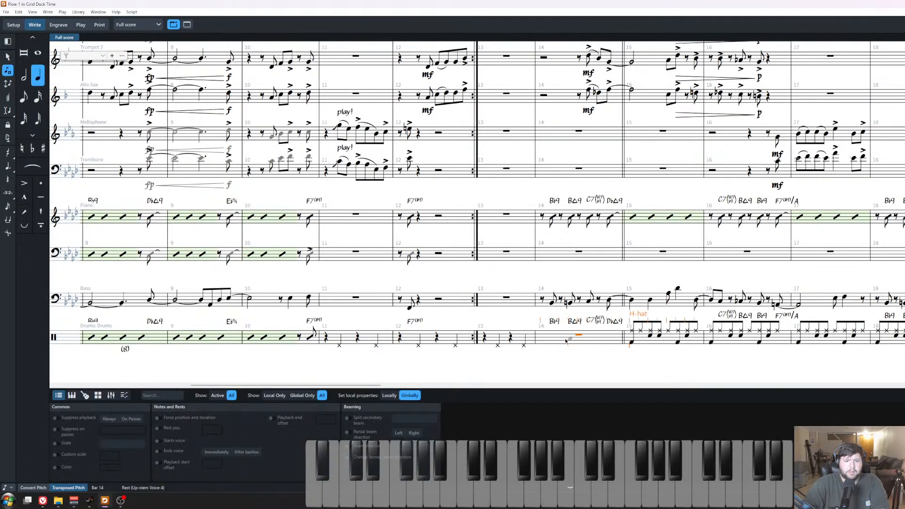
key(5)
click(610, 338)
key(Escape)
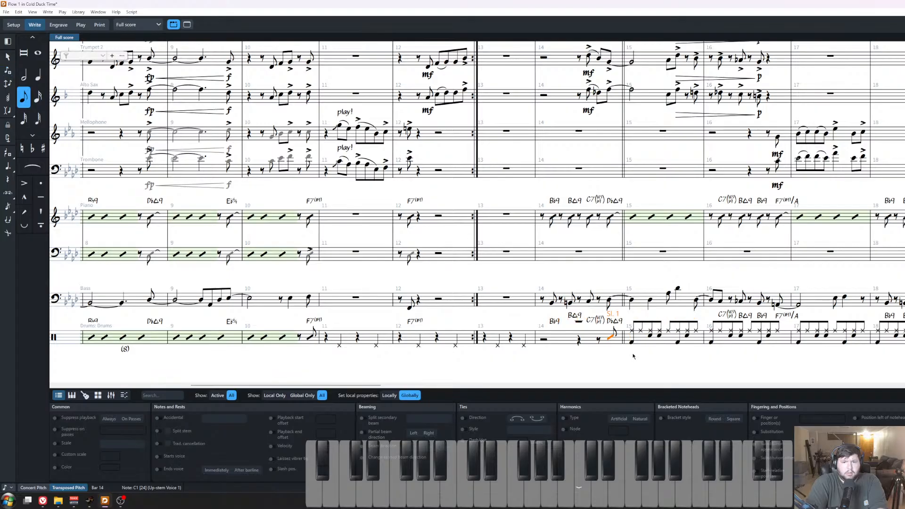
Remove the extra rest above the Drums staff in bar 14.
click(579, 323)
click(19, 12)
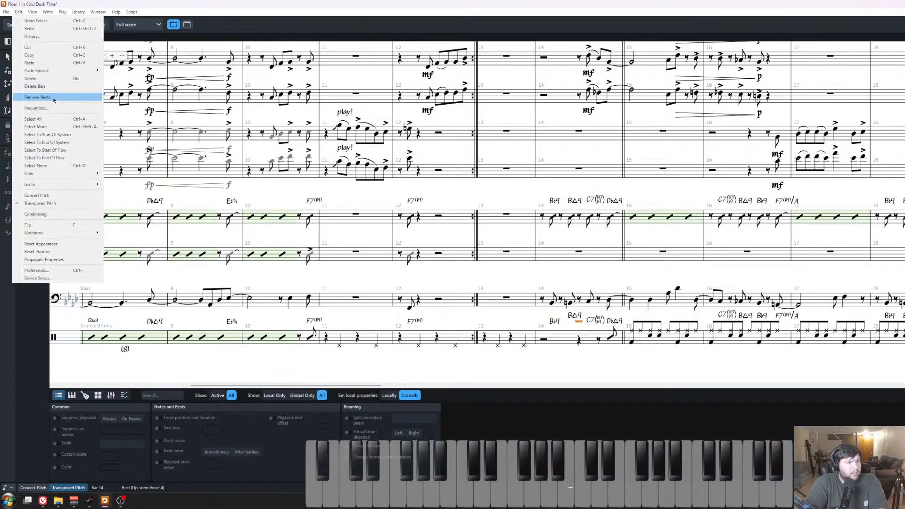
click(36, 96)
Select the Drums music in bars 15–22.
scroll(585, 360, right, 5)
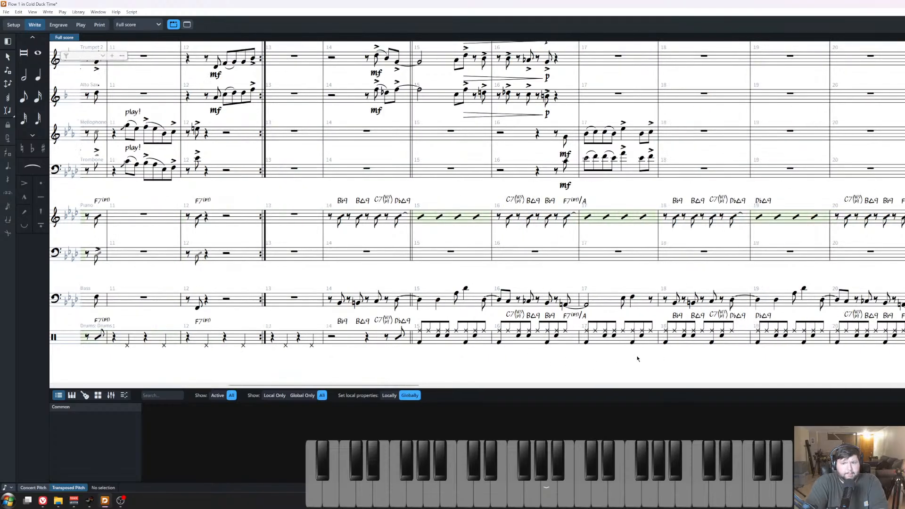
scroll(515, 361, down, 2)
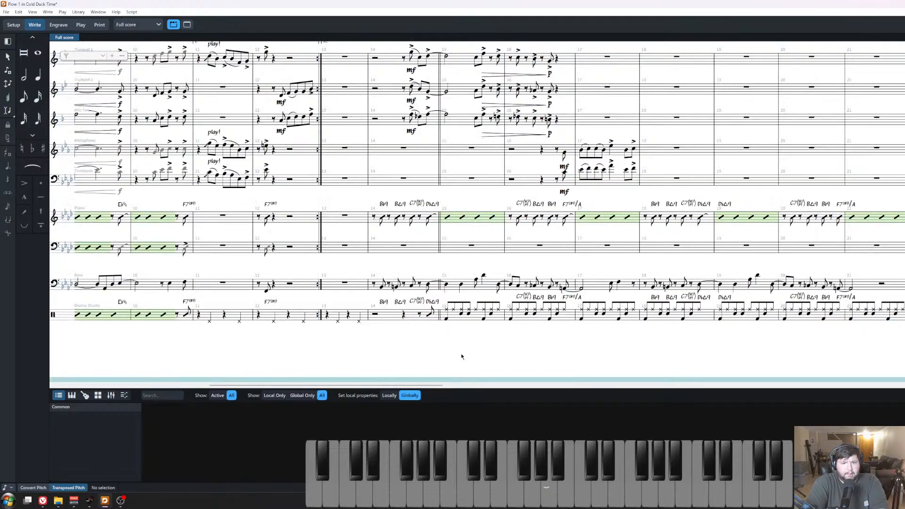
scroll(462, 357, down, 3)
drag(462, 357, 876, 315)
click(876, 313)
drag(894, 362, 555, 364)
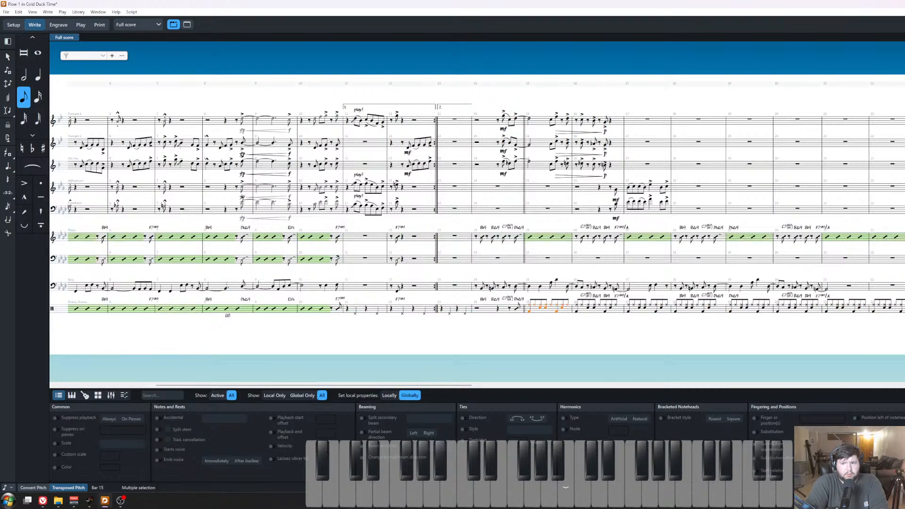
shift+click(901, 309)
key(shift+r)
text(sals)
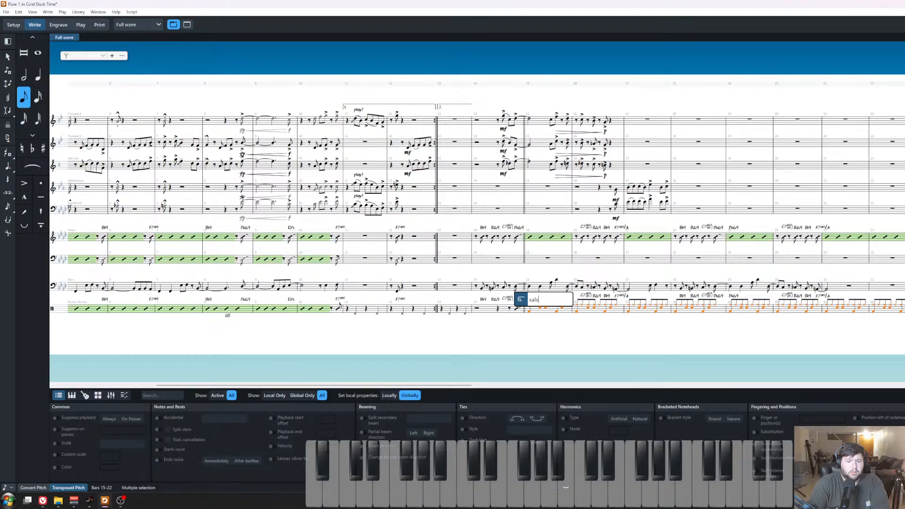
key(Return)
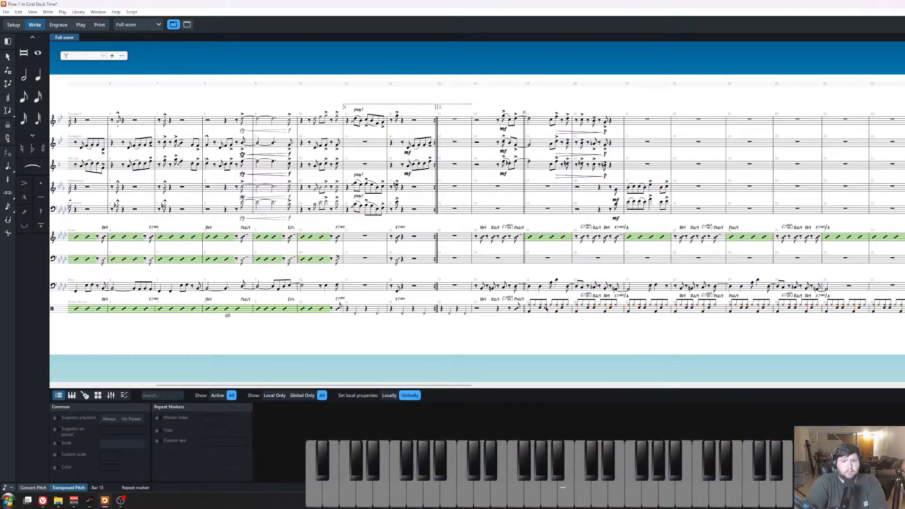
key(ctrl+z)
Apply a slash region to the selected Drums bars 15–22.
key(shift+r)
text(slash)
key(Return)
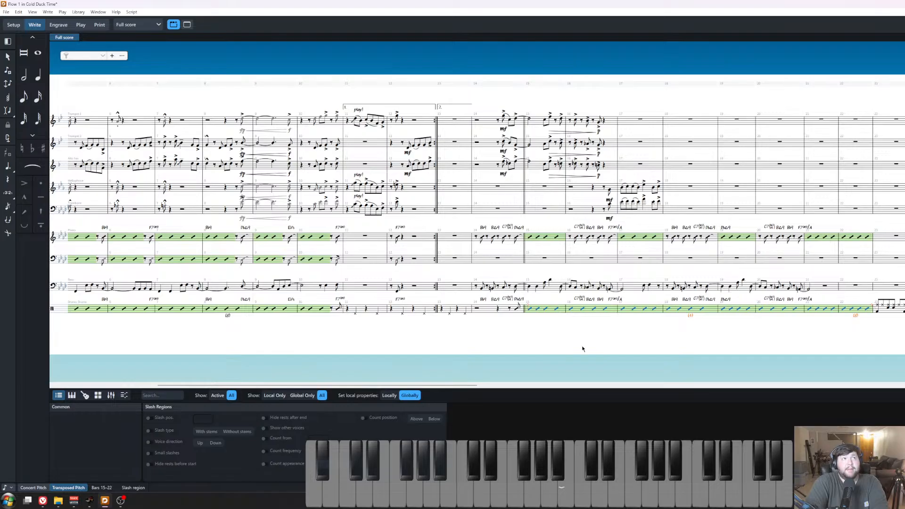
key(Escape)
Look over the arrangement from the pickup bar through the second ending and the bars after it.
scroll(583, 349, up, 1)
drag(386, 331, 828, 340)
key(z)
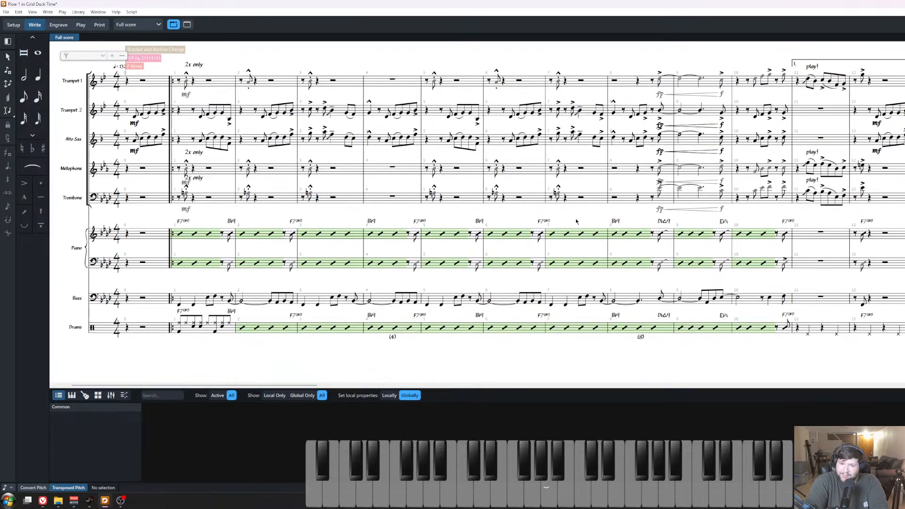
scroll(516, 225, left, 1)
scroll(513, 233, right, 7)
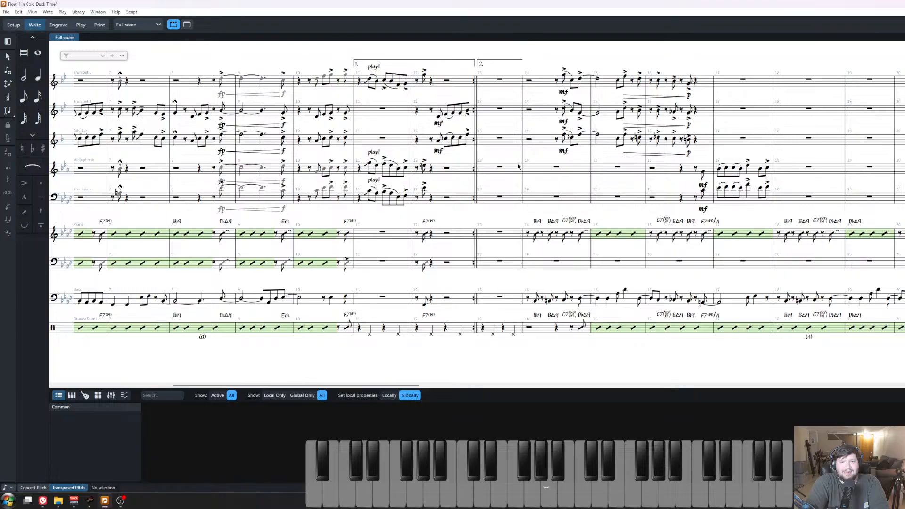
scroll(537, 161, left, 5)
scroll(525, 325, right, 3)
scroll(525, 325, right, 1)
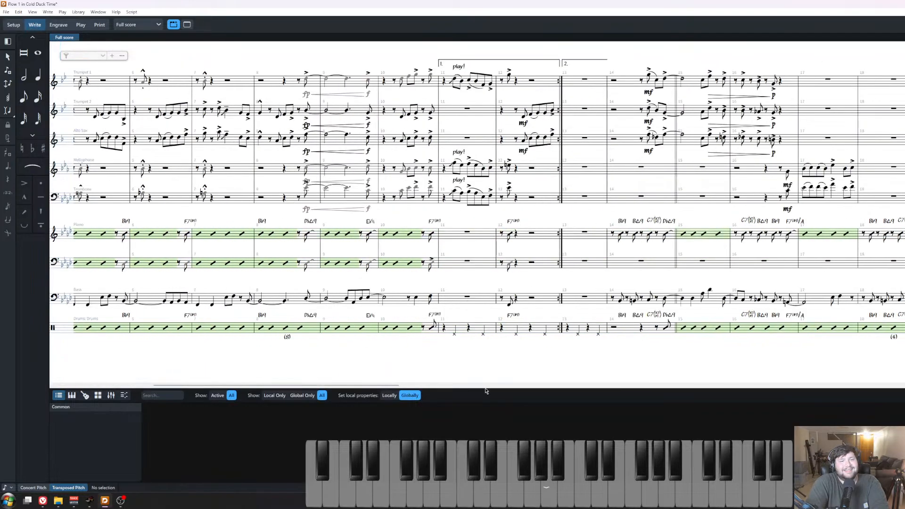
scroll(486, 384, left, 5)
scroll(471, 378, down, 1)
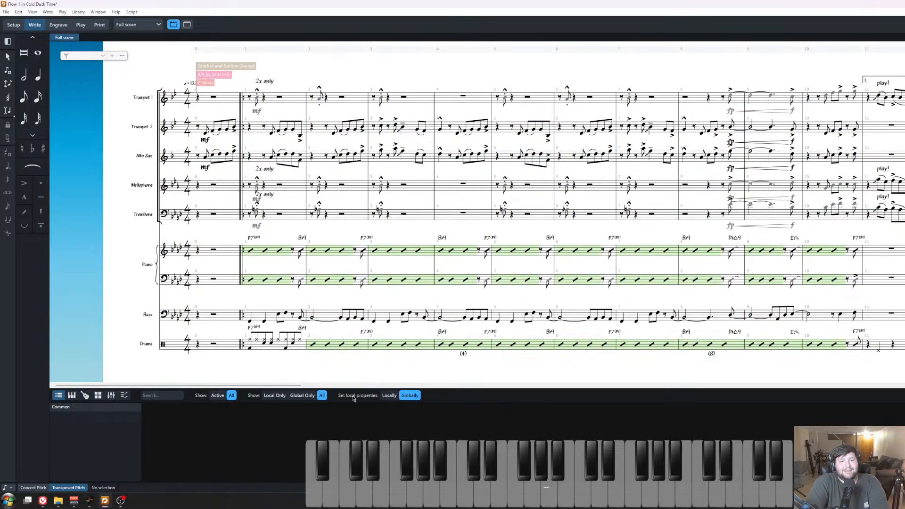
Hide the properties area to enlarge the score view and check the opening bars through the second ending.
click(487, 488)
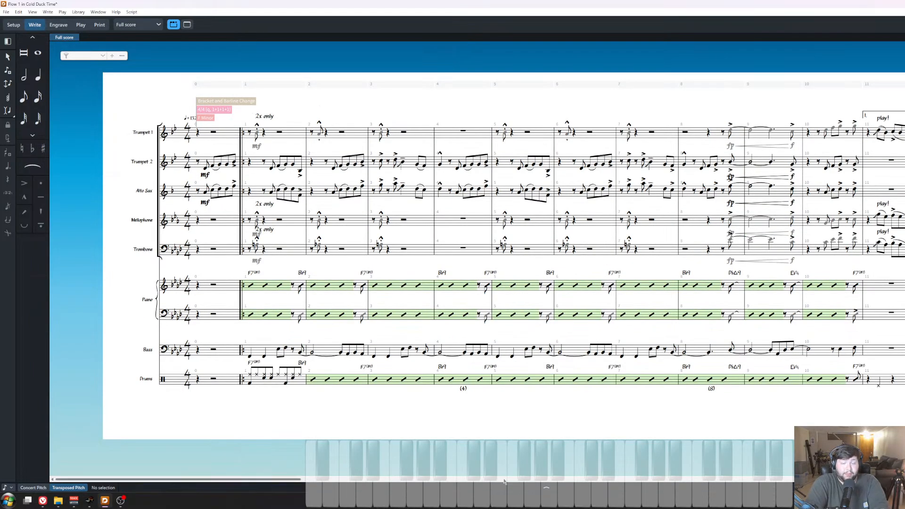
key(z)
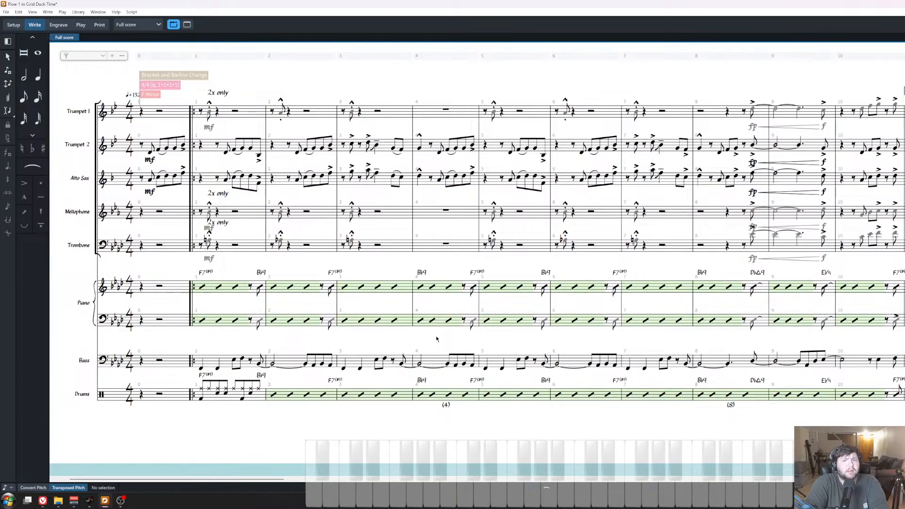
scroll(436, 339, right, 5)
scroll(437, 339, left, 2)
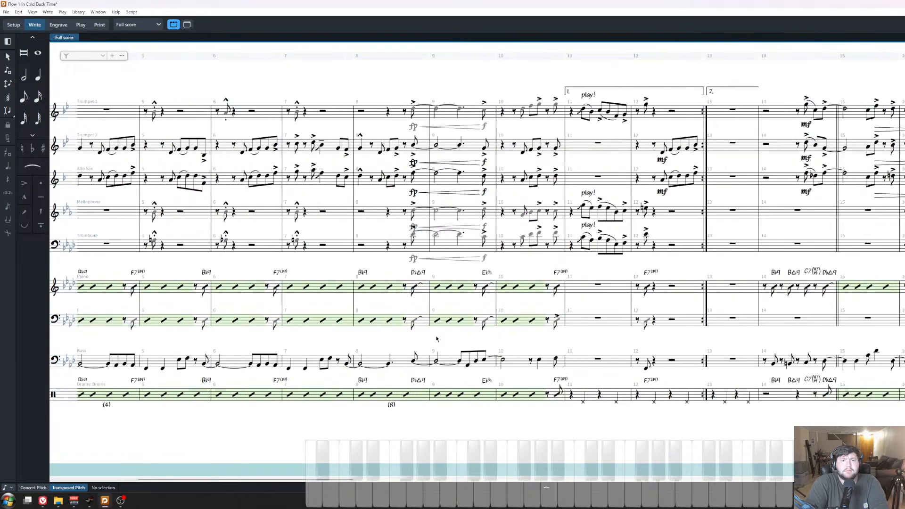
scroll(437, 338, left, 8)
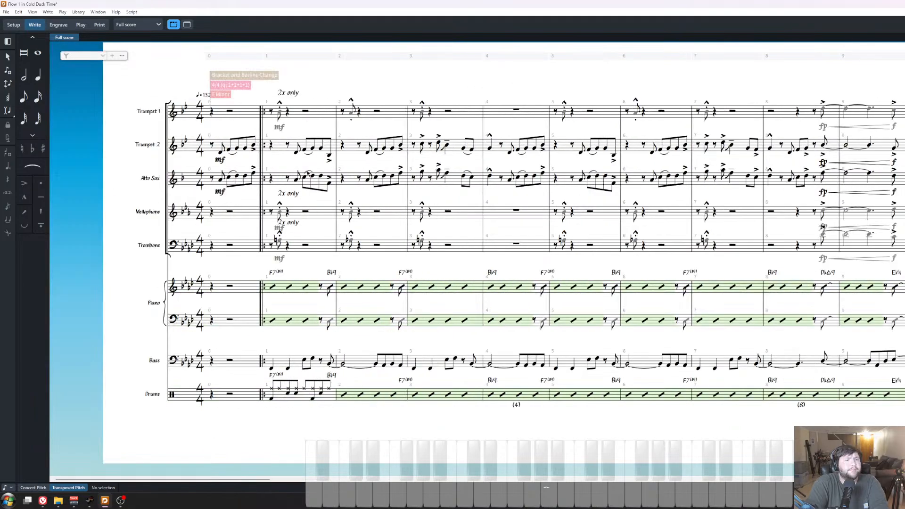
Try to show text with the opening tempo mark in bar 0.
click(203, 95)
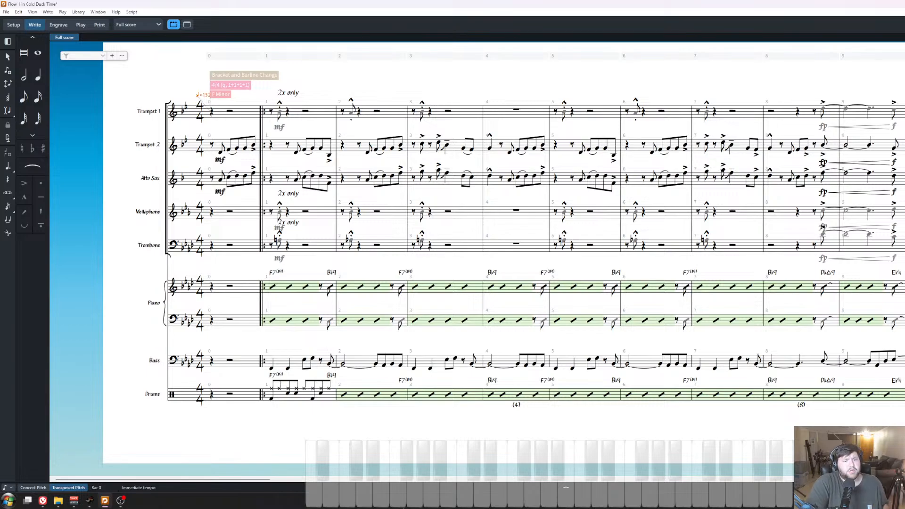
click(400, 489)
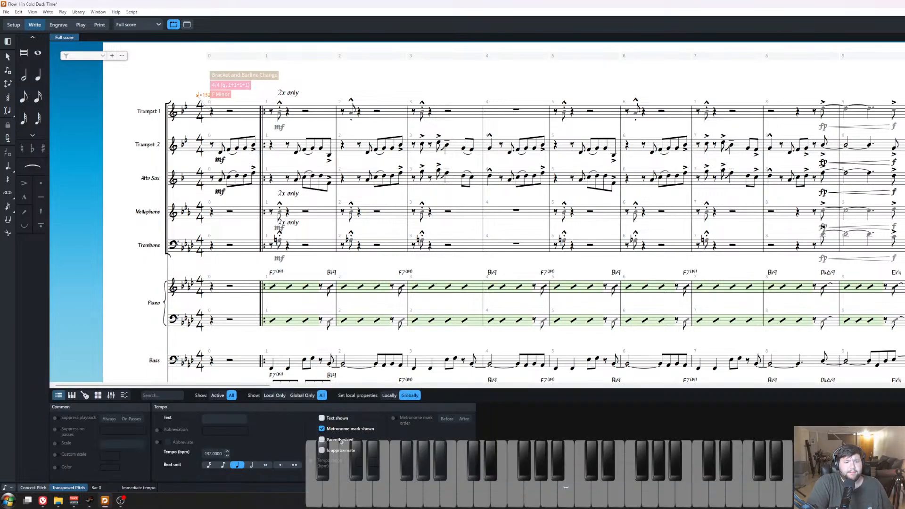
click(322, 419)
click(207, 416)
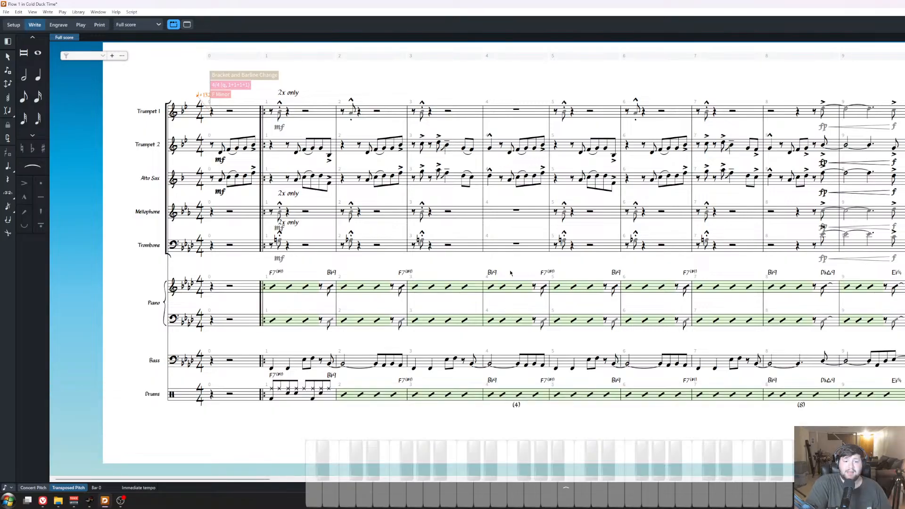
click(510, 272)
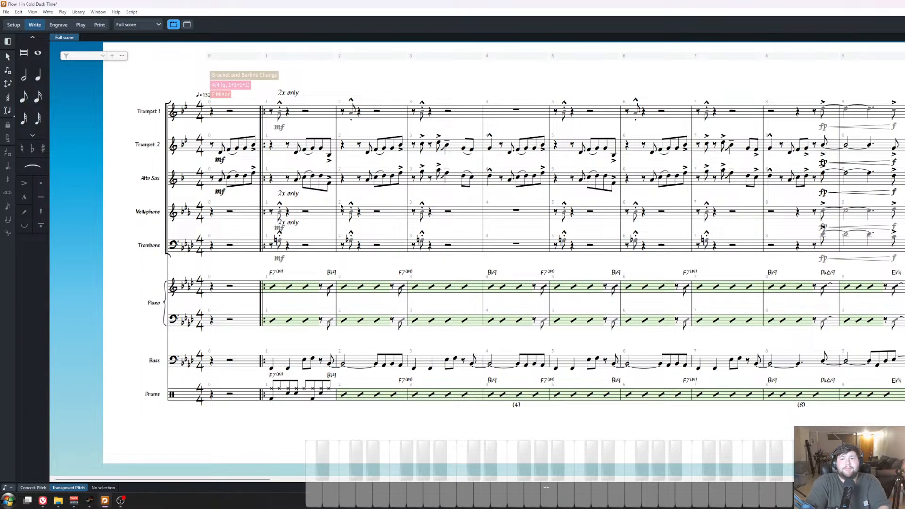
Examine the first and second endings and the horn and rhythm parts in bars 13–22.
scroll(509, 272, down, 2)
drag(613, 128, 215, 132)
scroll(432, 143, right, 5)
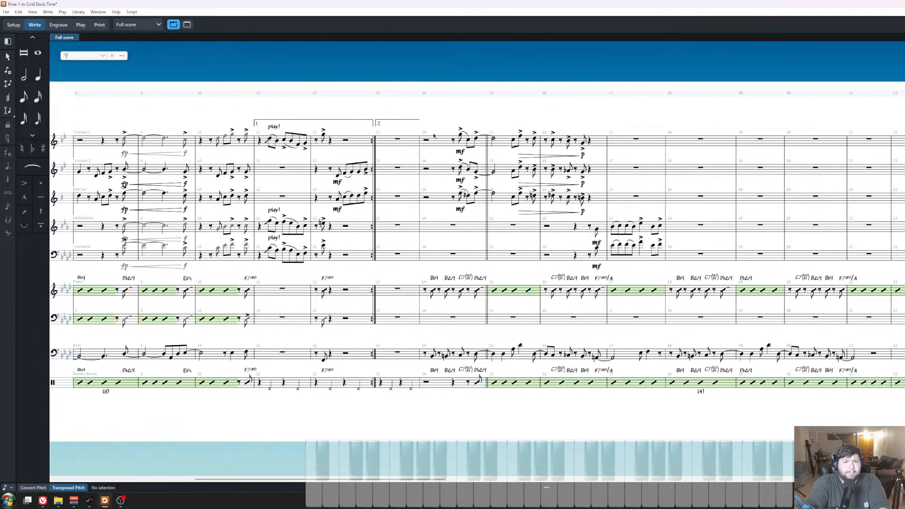
scroll(495, 151, up, 3)
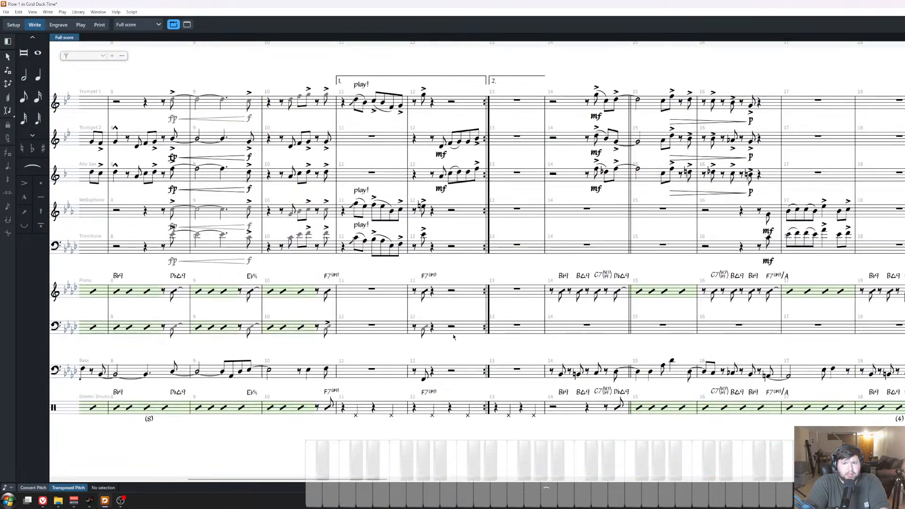
click(513, 340)
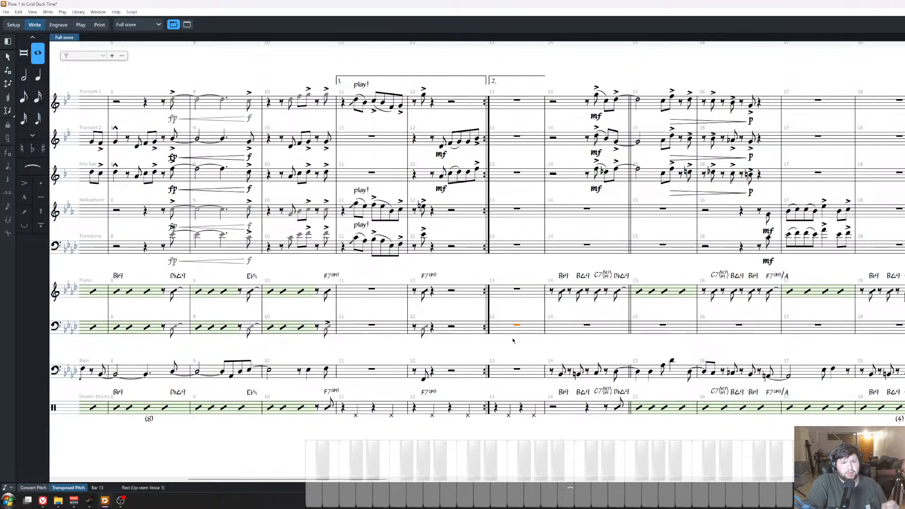
key(Escape)
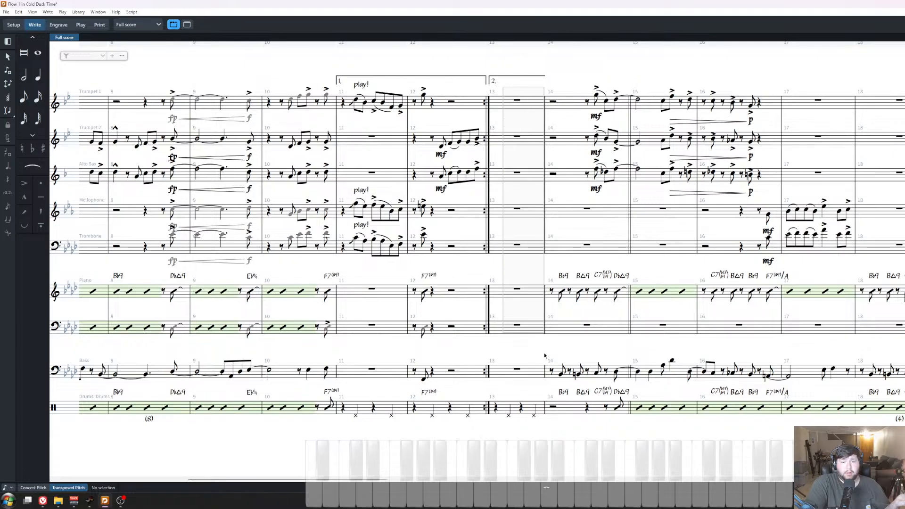
scroll(533, 334, right, 4)
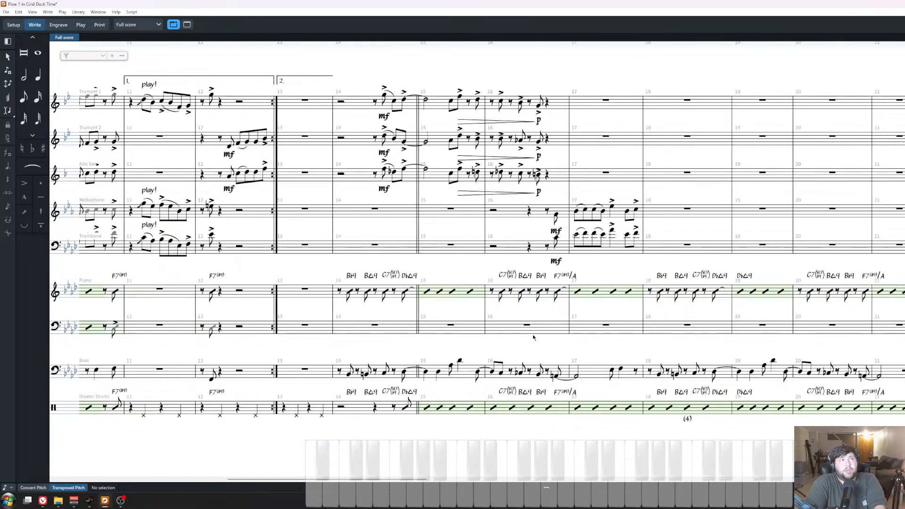
scroll(531, 336, right, 2)
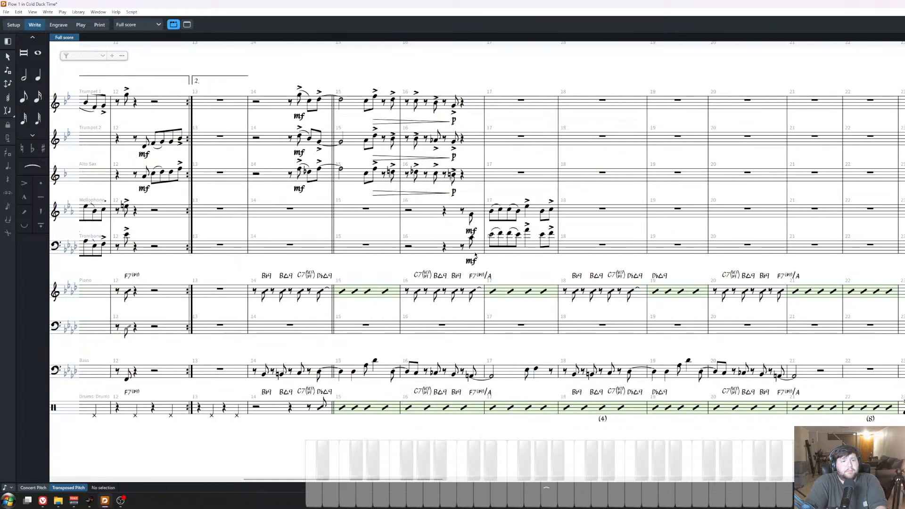
Copy the Trumpet 1, Trumpet 2 and Alto Sax music of bars 14–16 to bars 18–20.
click(588, 174)
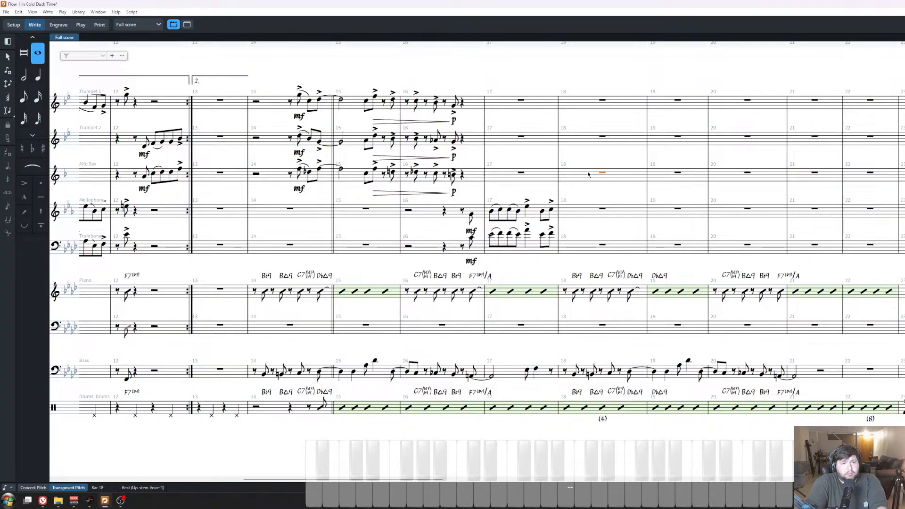
click(256, 101)
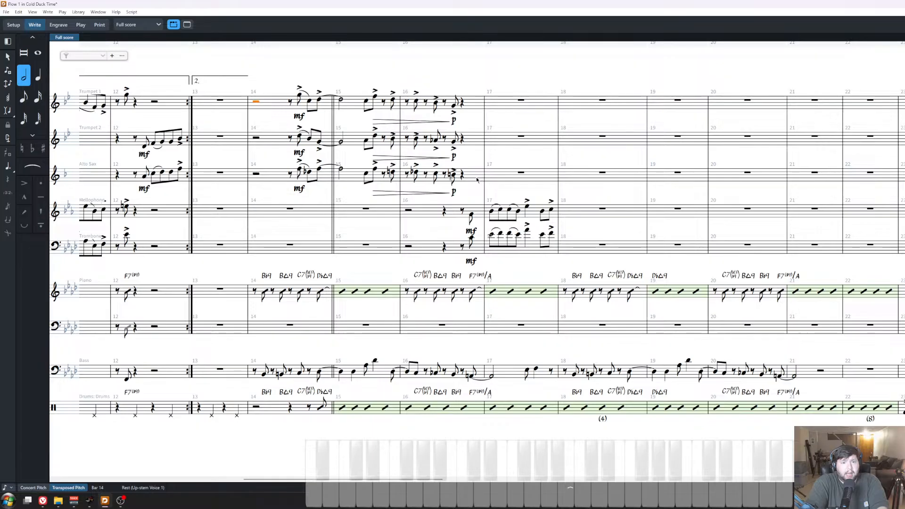
shift+click(477, 180)
key(ctrl+c)
click(603, 100)
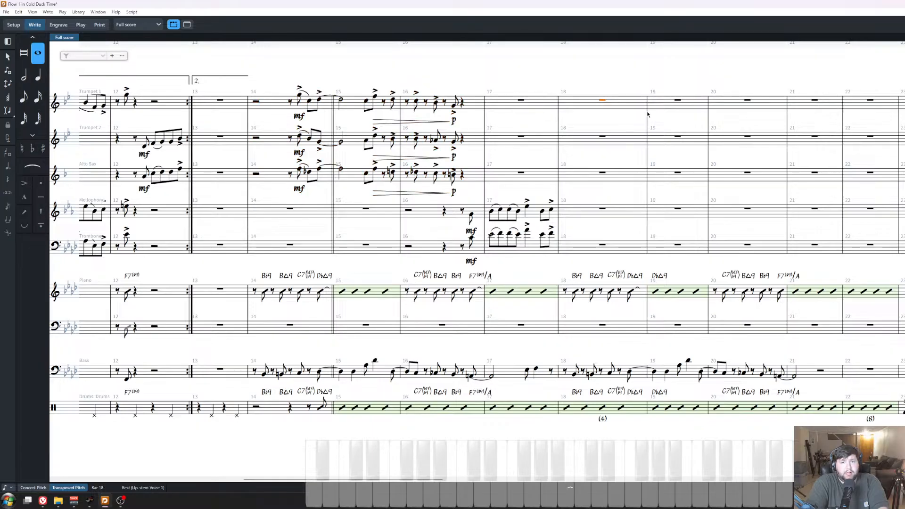
key(ctrl+v)
click(727, 263)
scroll(726, 262, right, 2)
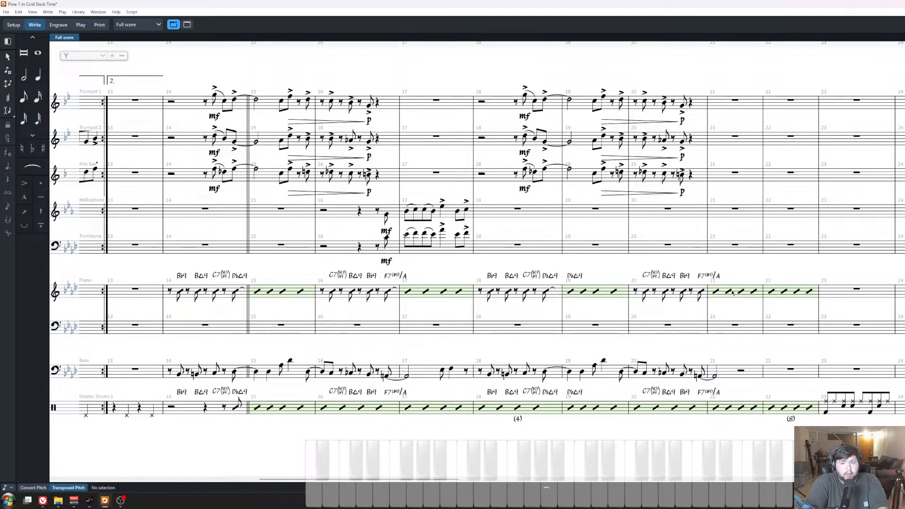
scroll(769, 276, down, 1)
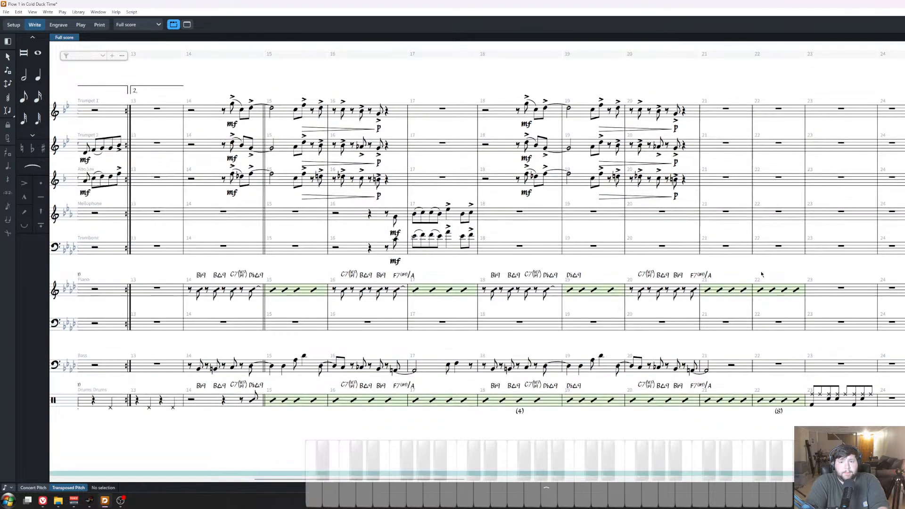
scroll(762, 275, down, 2)
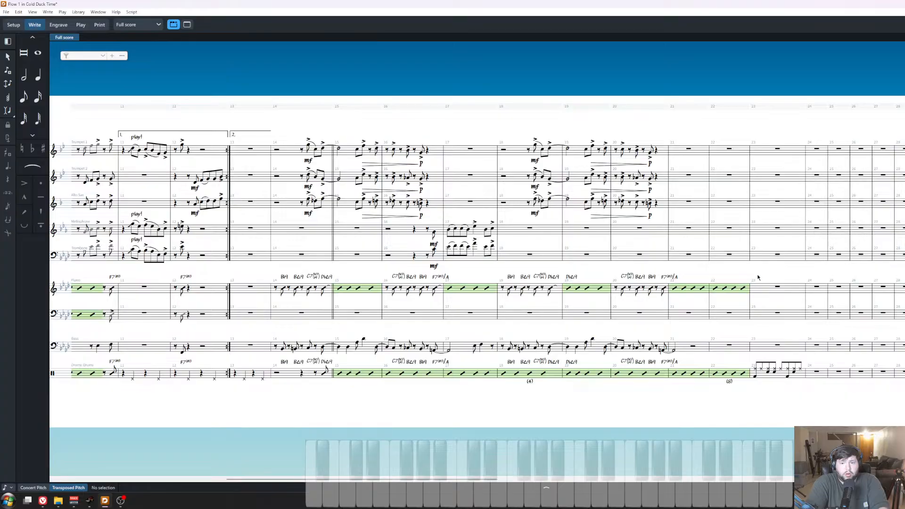
Compare the horn and rhythm parts before and after the repeat endings through bar 23, and save the project.
scroll(358, 261, right, 3)
scroll(358, 261, up, 2)
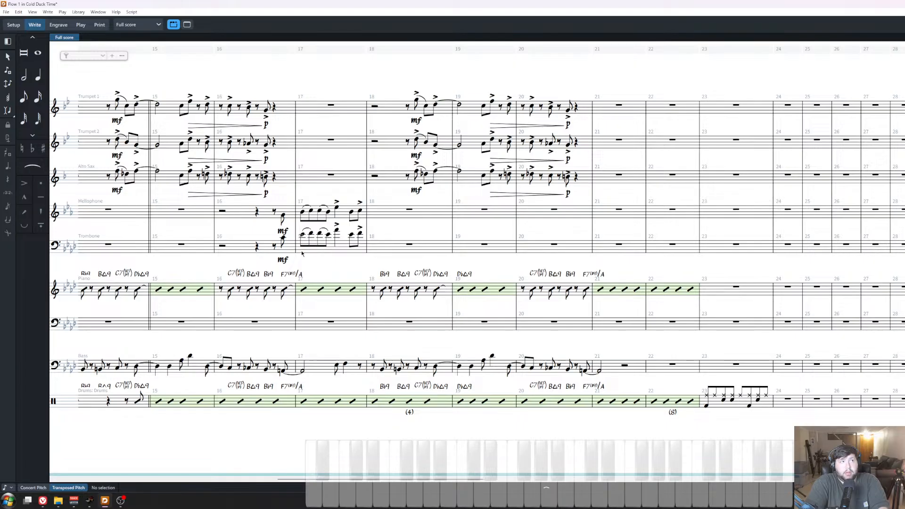
scroll(535, 344, down, 1)
scroll(535, 344, left, 5)
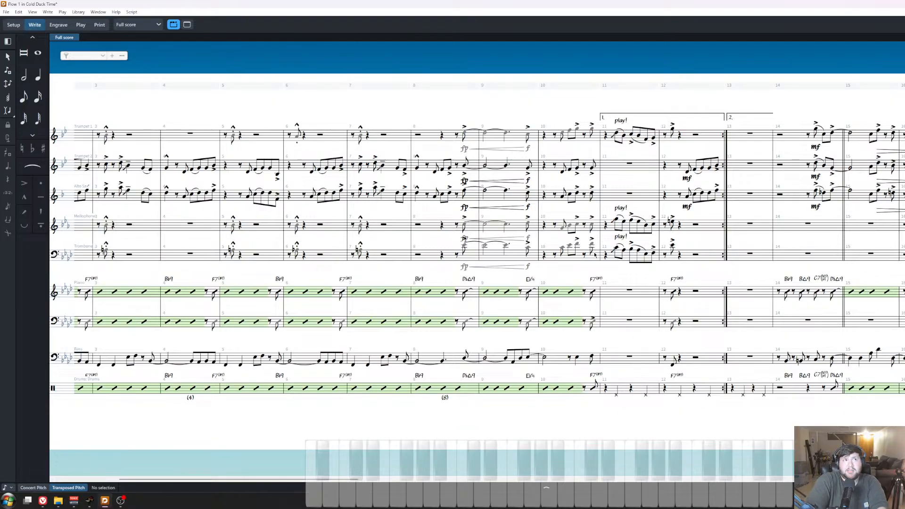
click(596, 265)
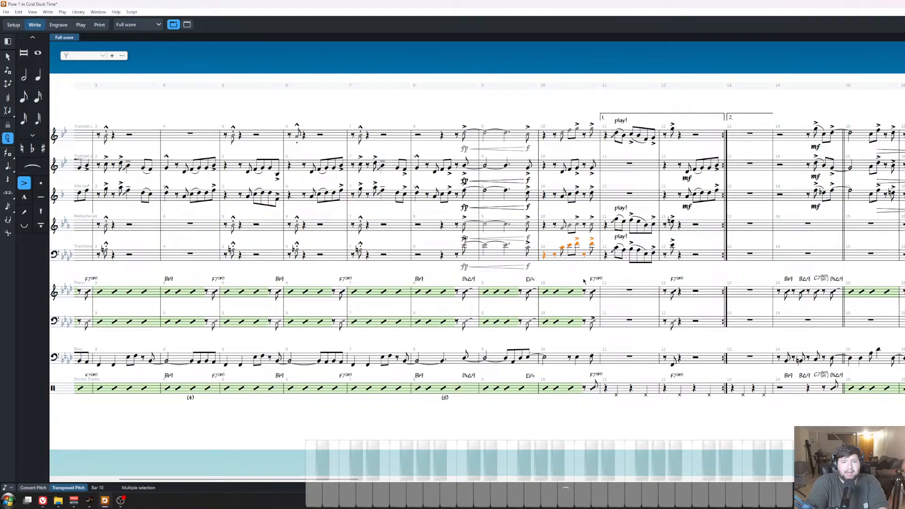
scroll(596, 266, right, 10)
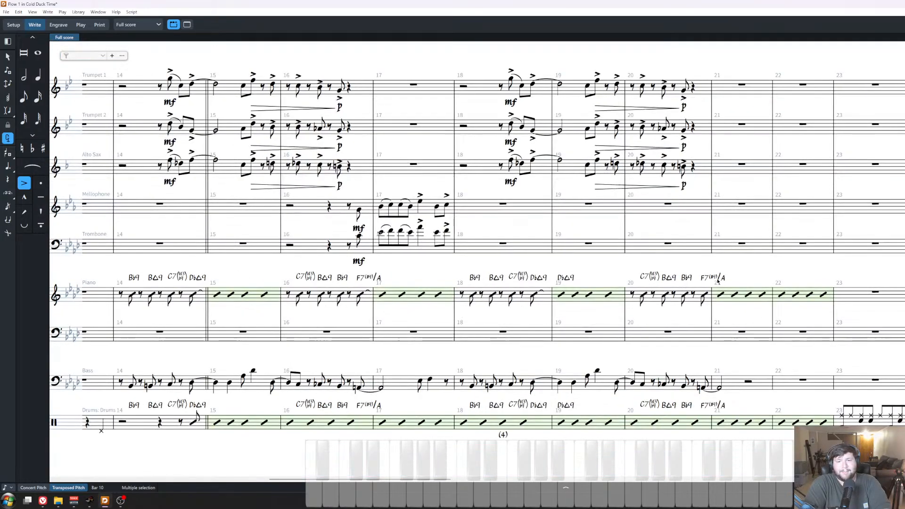
scroll(711, 247, right, 2)
click(712, 247)
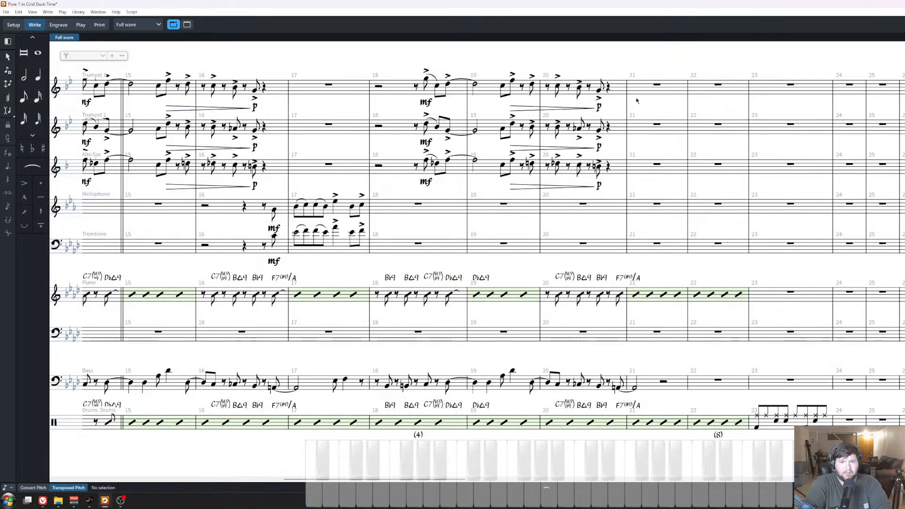
scroll(584, 262, right, 3)
key(ctrl+s)
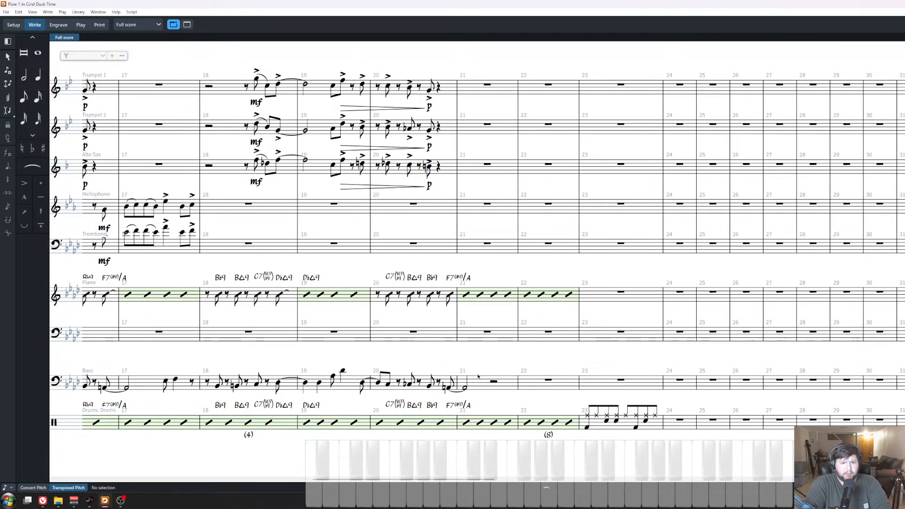
Play back the bass from bar 16 and enter a quarter-note A natural on the last offbeat of bar 17, tied into bar 18.
scroll(448, 368, left, 5)
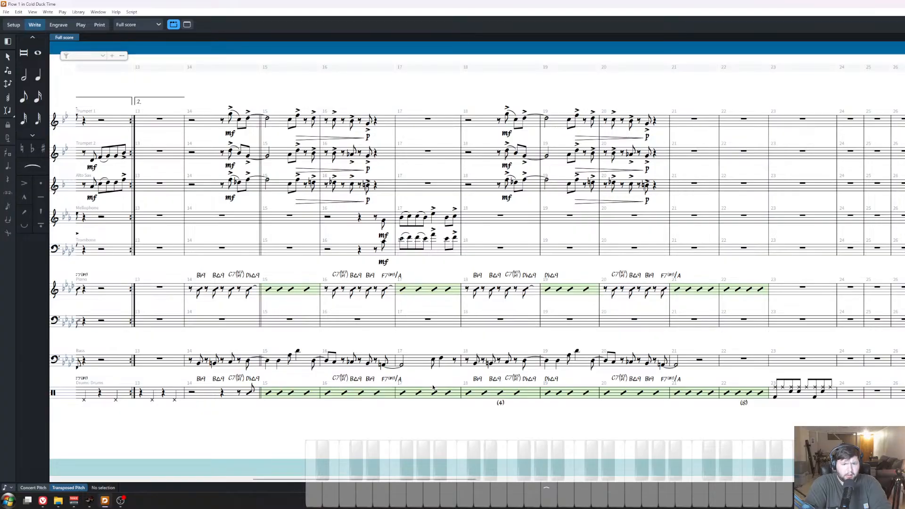
drag(332, 390, 417, 375)
key(z)
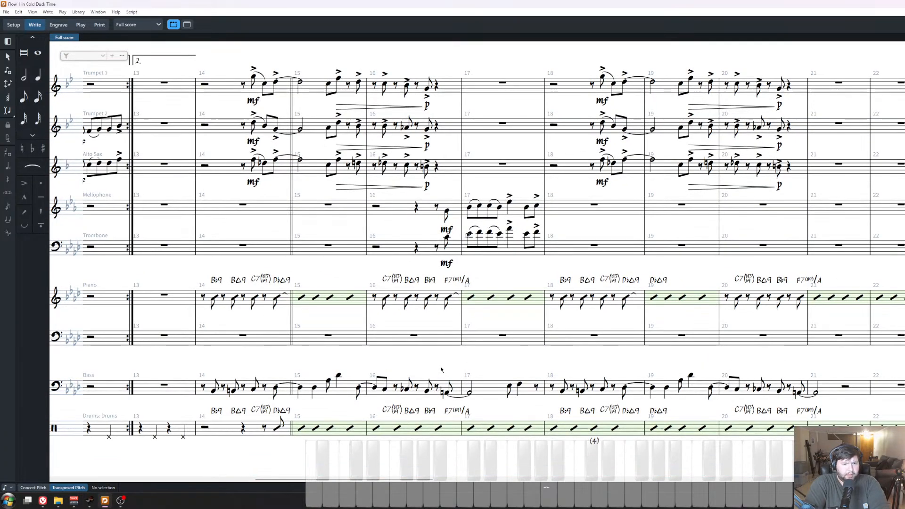
click(448, 391)
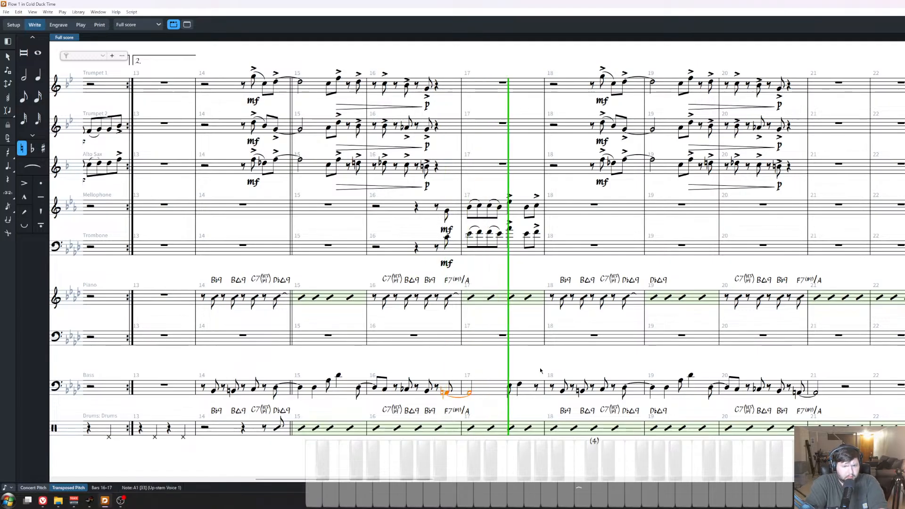
key(space)
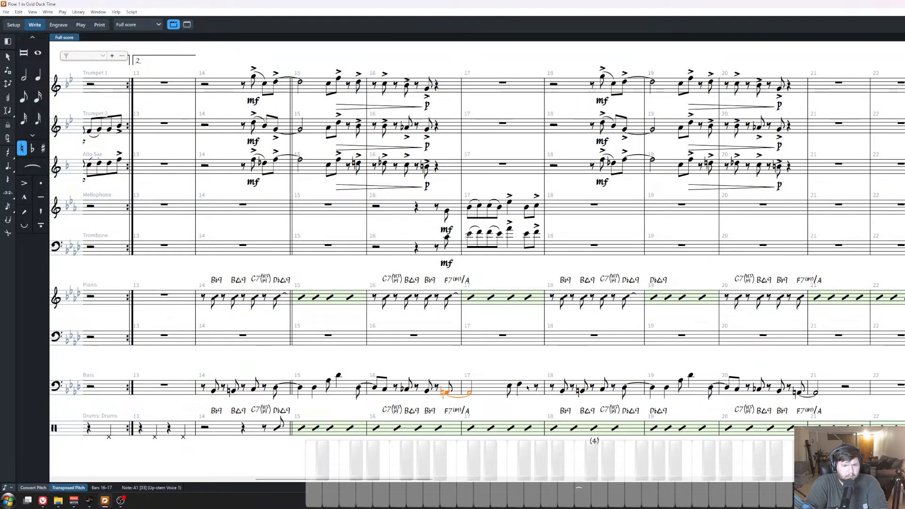
double_click(528, 388)
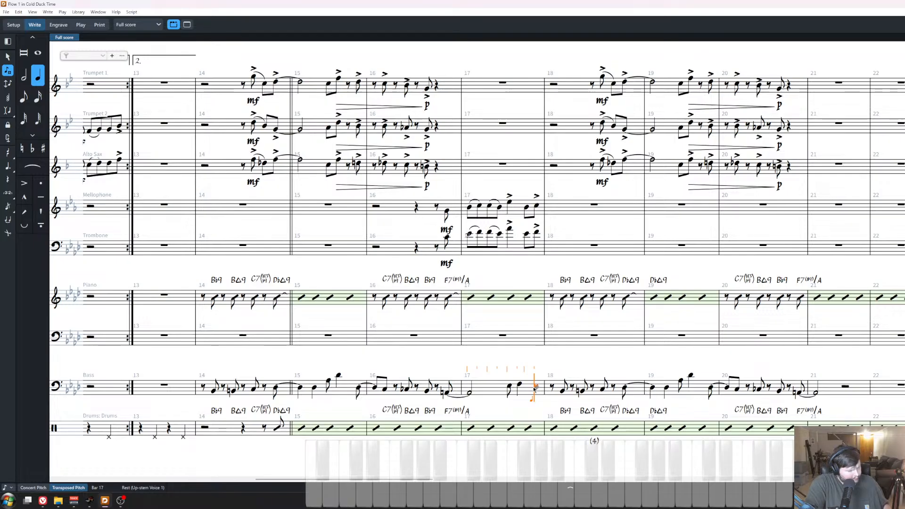
key(0)
key(a)
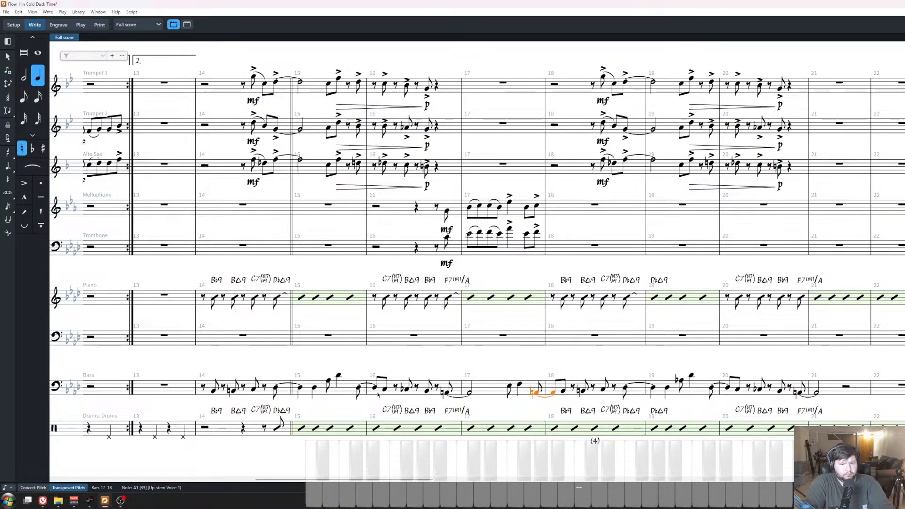
Play back the score from the bass's E-flat in bar 17 to check the line leading through bar 20.
click(509, 388)
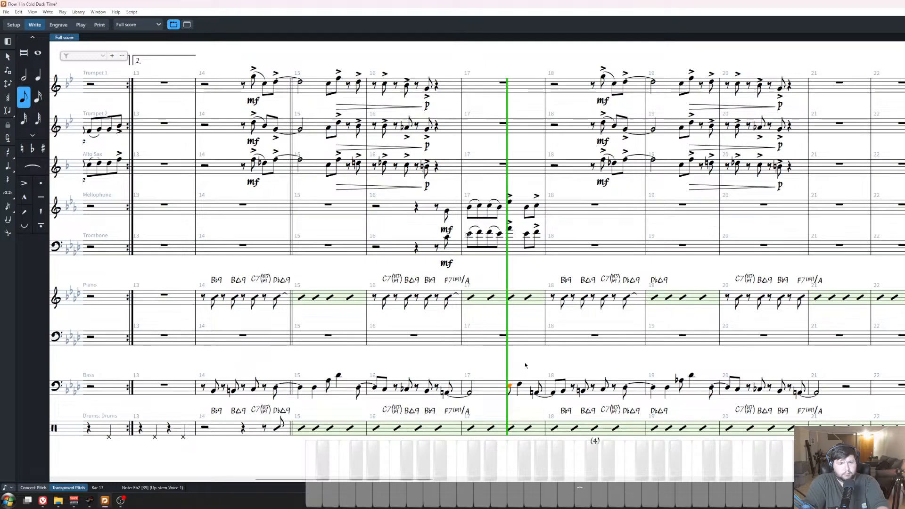
key(space)
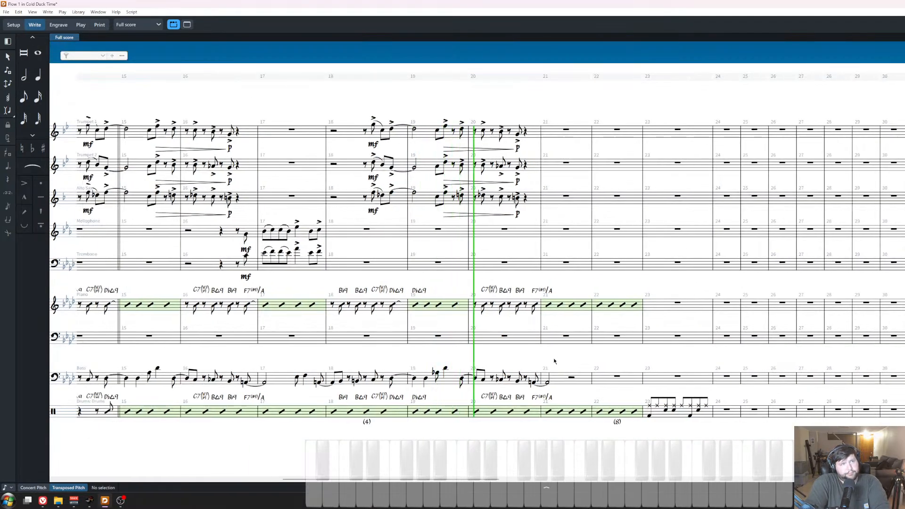
key(space)
click(245, 383)
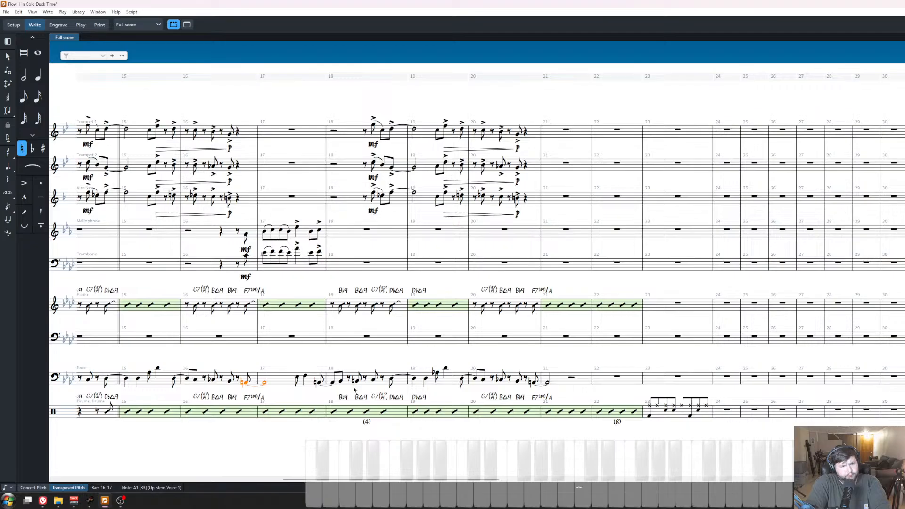
click(350, 358)
Delete the piano's slash region in bars 21–22.
click(536, 307)
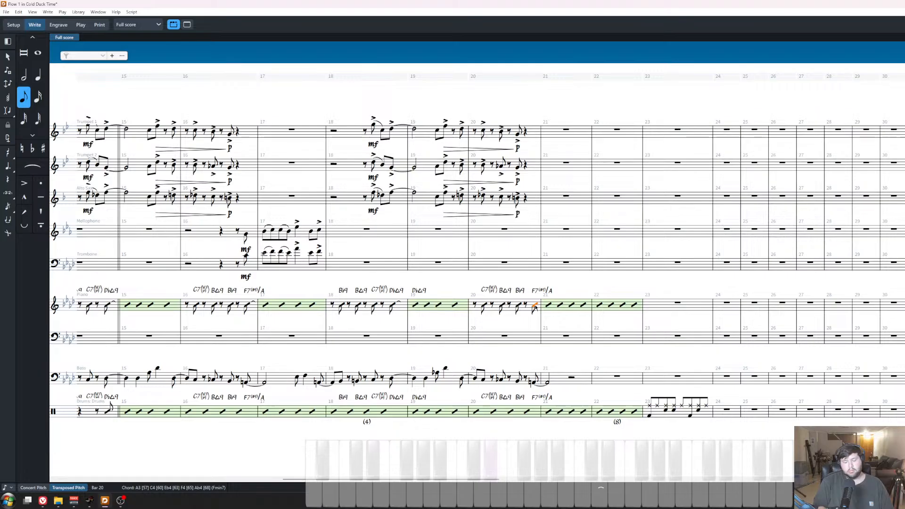
key(Escape)
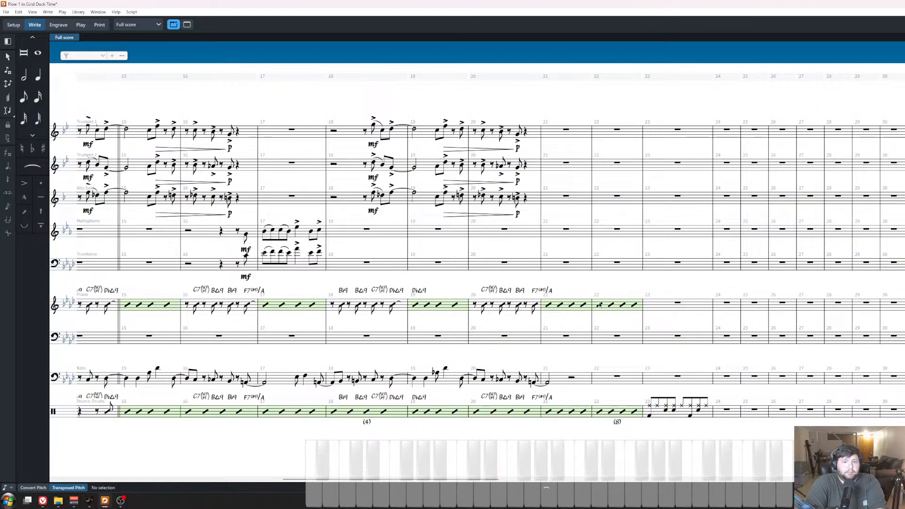
click(585, 306)
key(Delete)
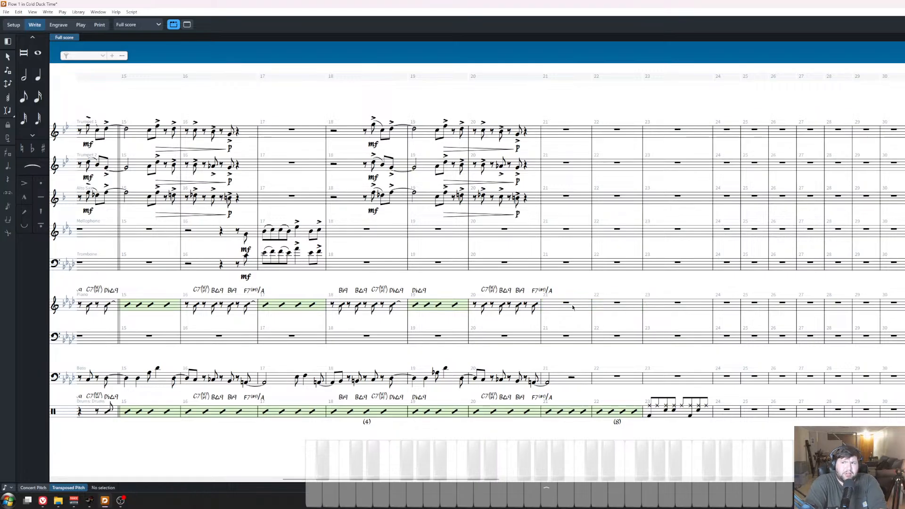
ctrl+scroll(587, 286, up, 1)
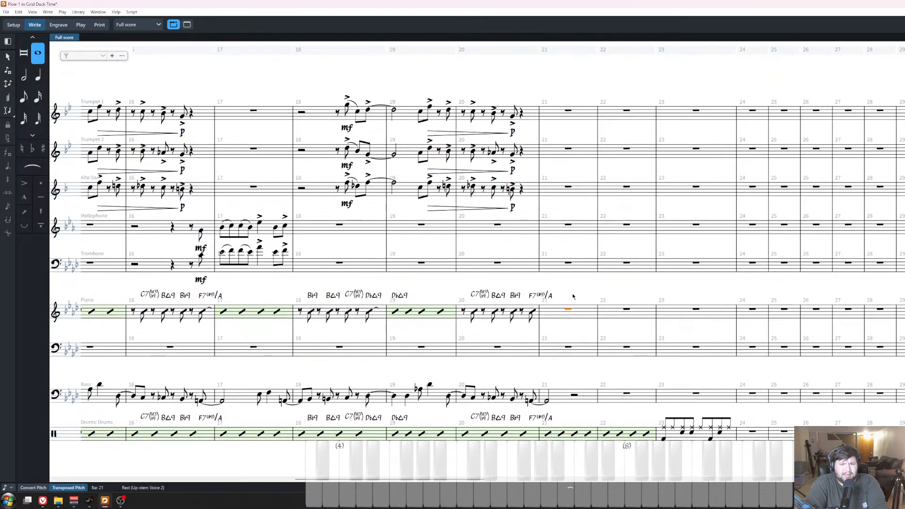
Shorten the bass's tied A across bars 20–21 to a quarter note in total, and save the project.
click(547, 403)
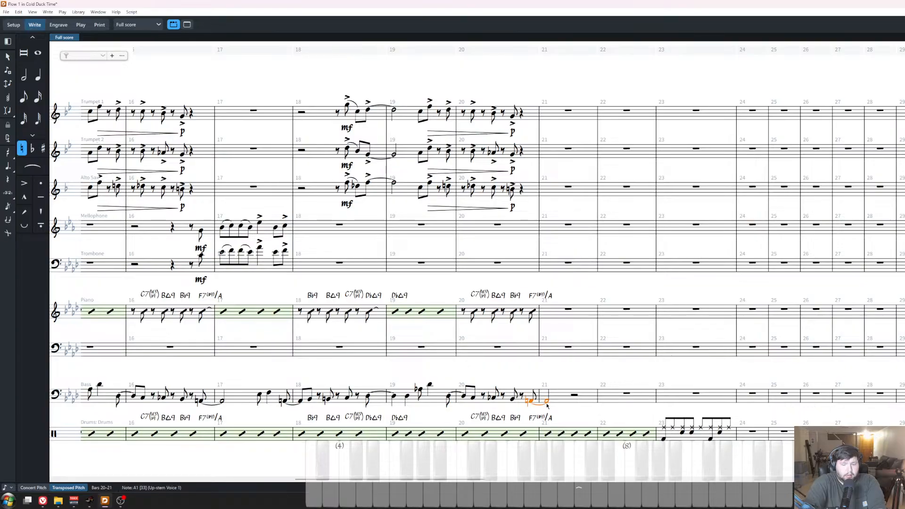
key(6)
key(5)
key(6)
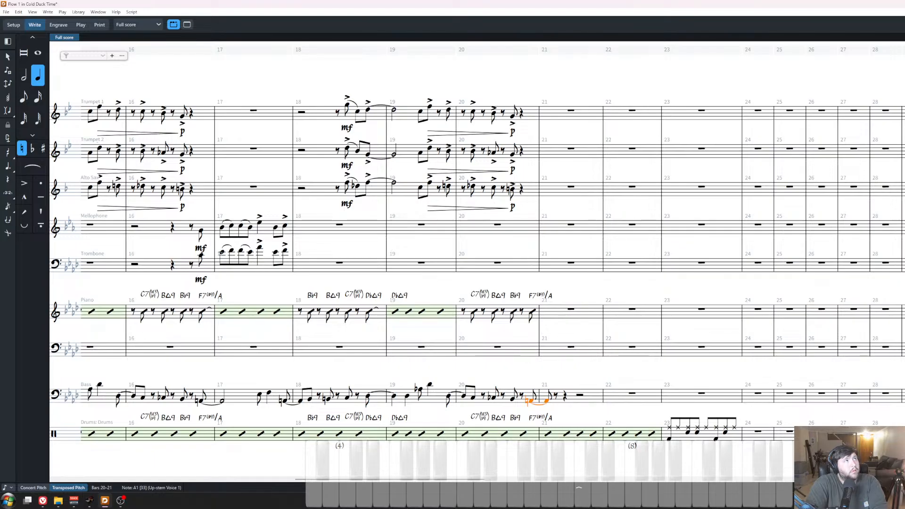
mouse_move(120, 500)
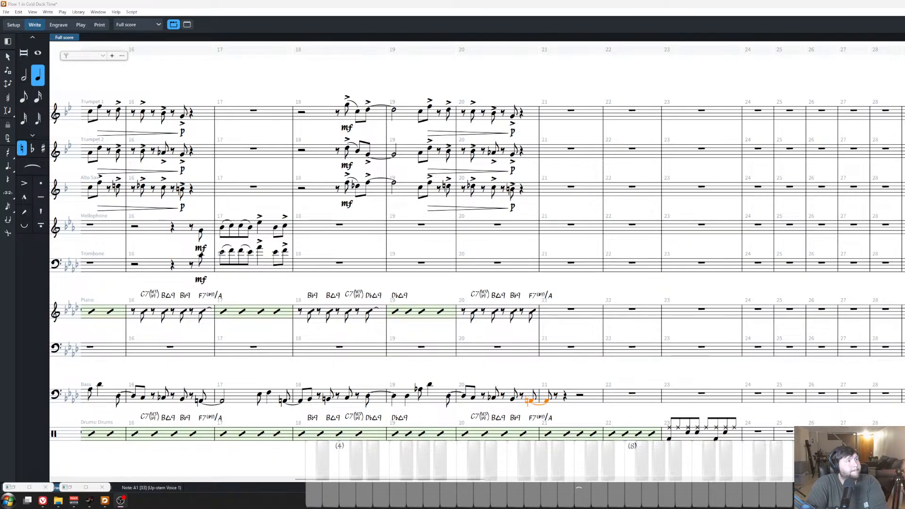
click(517, 288)
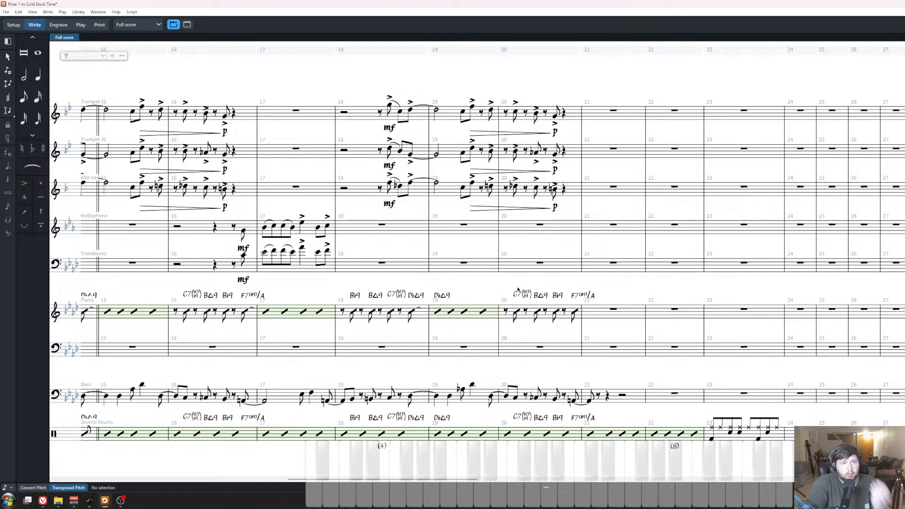
key(ctrl+s)
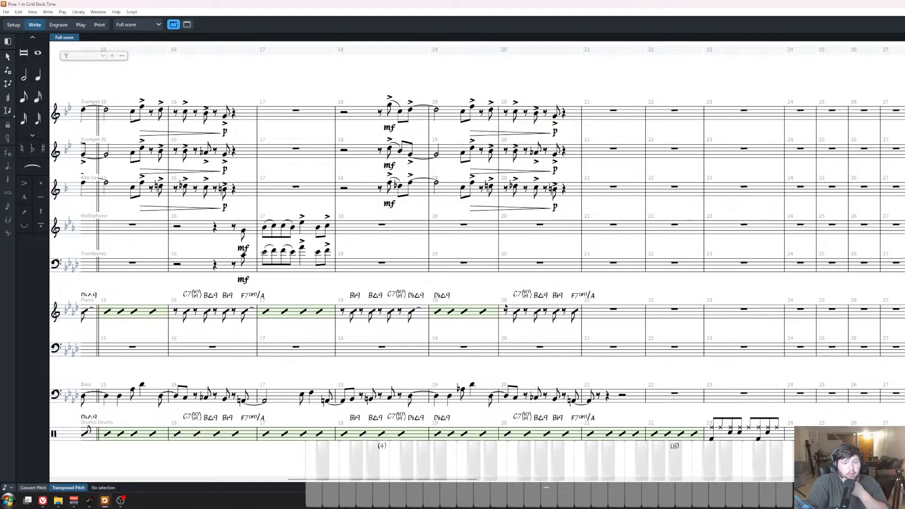
Add a Bb9 chord symbol above the piano, anticipating the downbeat of bar 22.
click(671, 311)
key(shift+q)
text(Bb9)
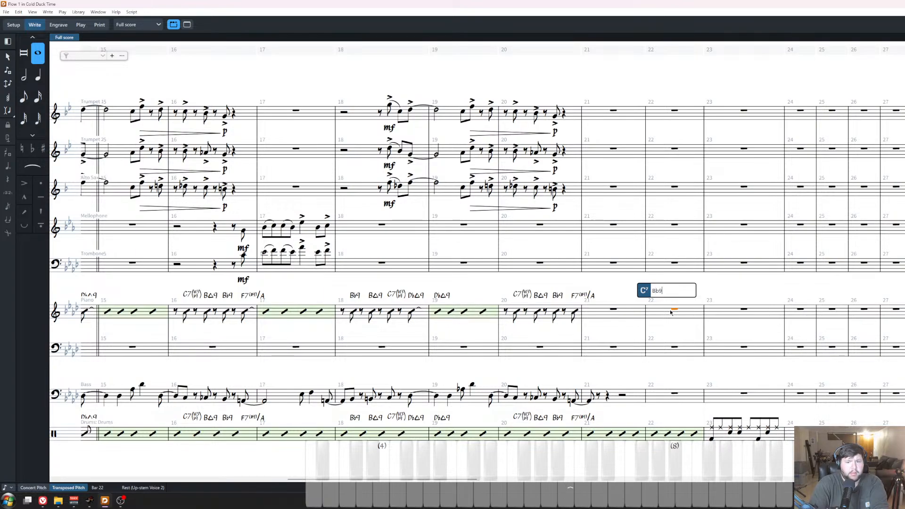
key(Return)
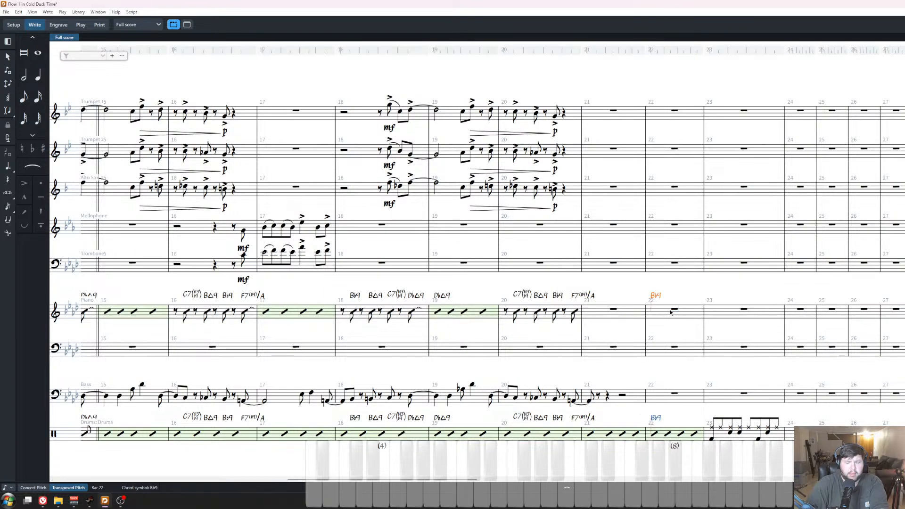
Add a G7 chord symbol above the piano near the end of bar 22 and move it to the start of bar 23.
click(671, 312)
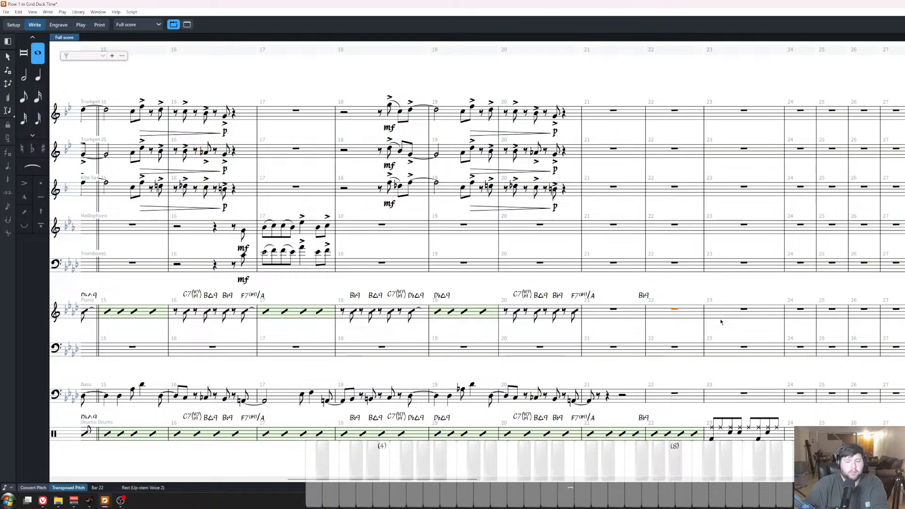
key(6)
key(shift+n)
key(space)
key(space)
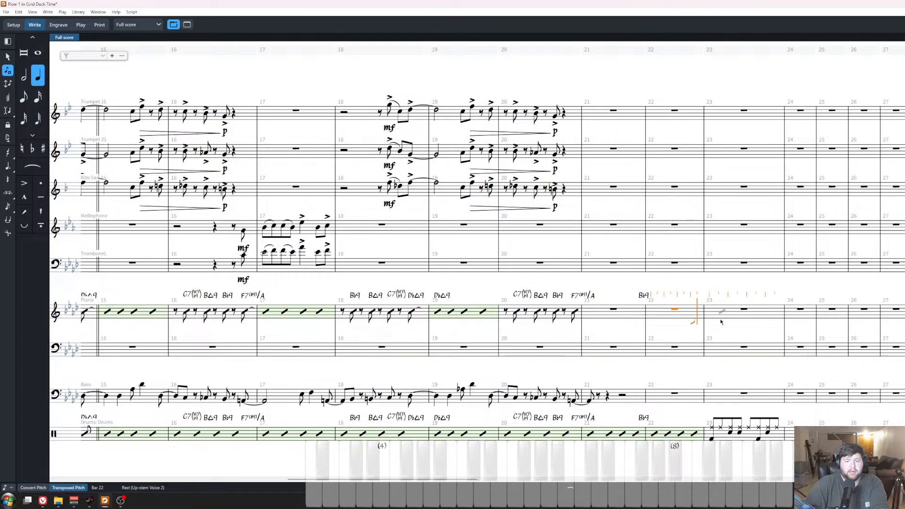
key(shift+q)
text(G7)
key(Return)
key(Escape)
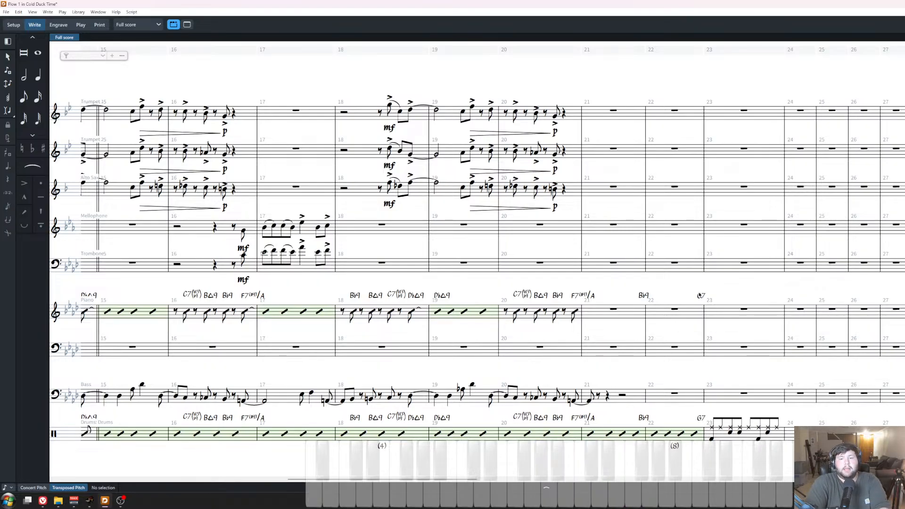
drag(700, 295, 714, 296)
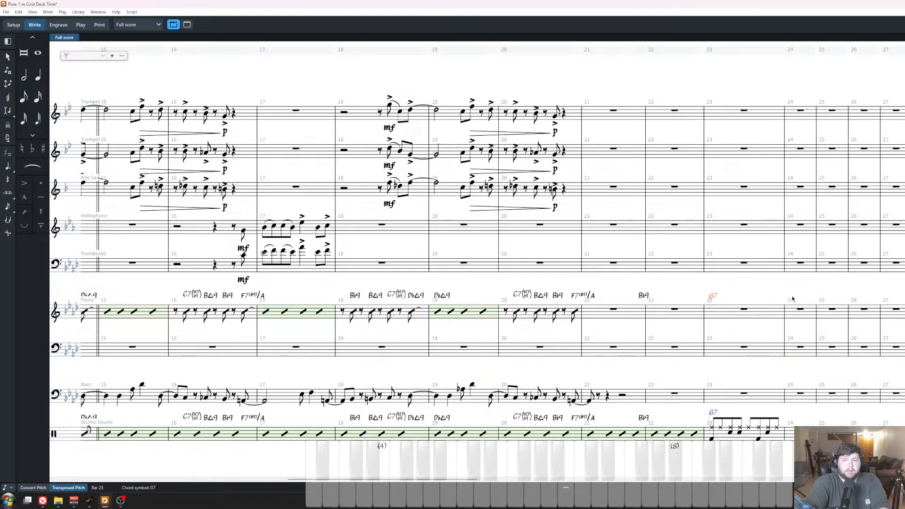
Add a Gm7/C chord symbol above the piano at the end of bar 23.
click(744, 309)
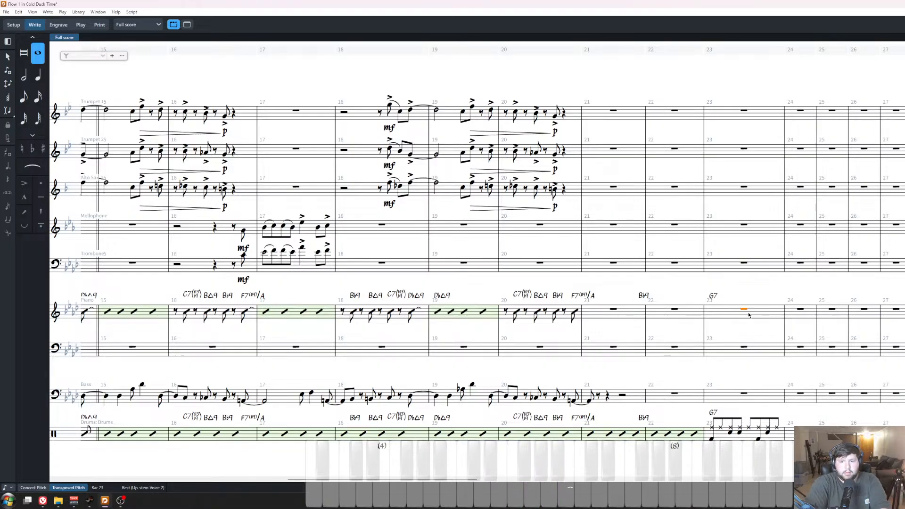
key(Return)
key(Right)
key(Right)
key(Right)
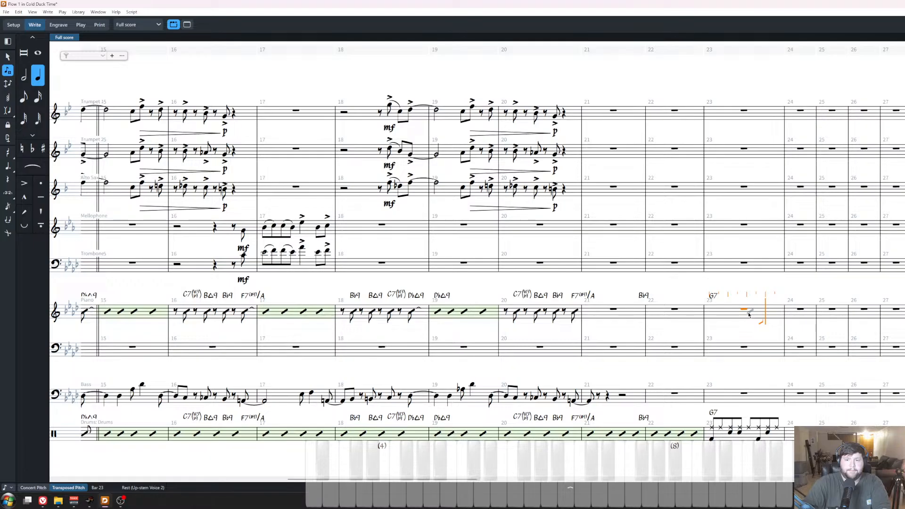
key(shift+q)
text(Gm7/C)
key(Return)
key(Escape)
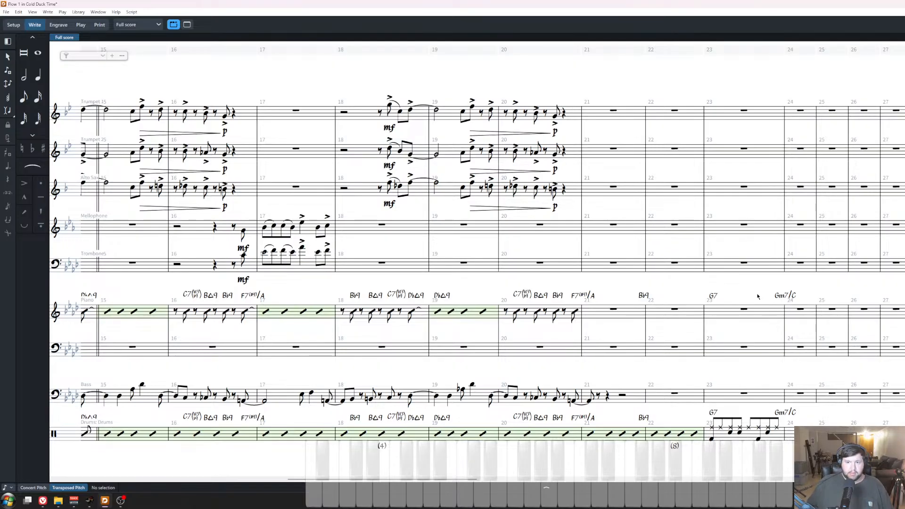
click(788, 298)
click(770, 286)
scroll(654, 306, left, 1)
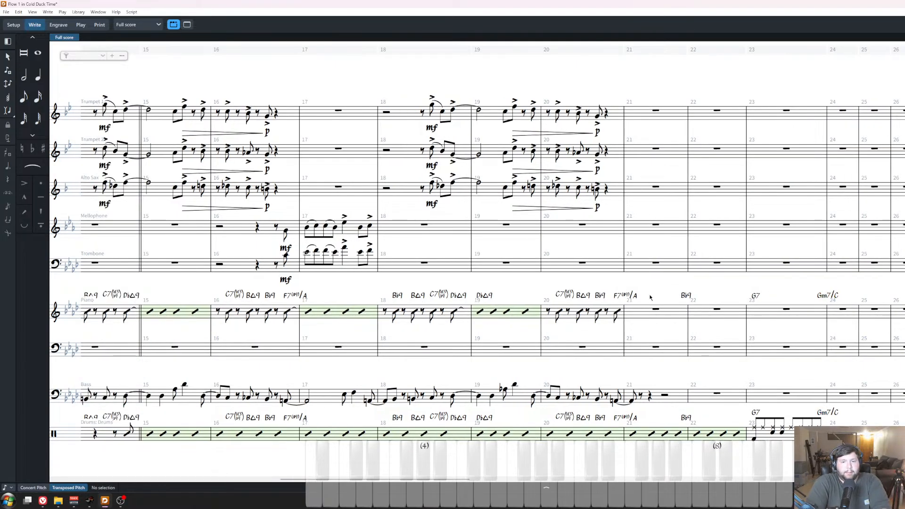
scroll(649, 298, right, 5)
scroll(548, 323, left, 2)
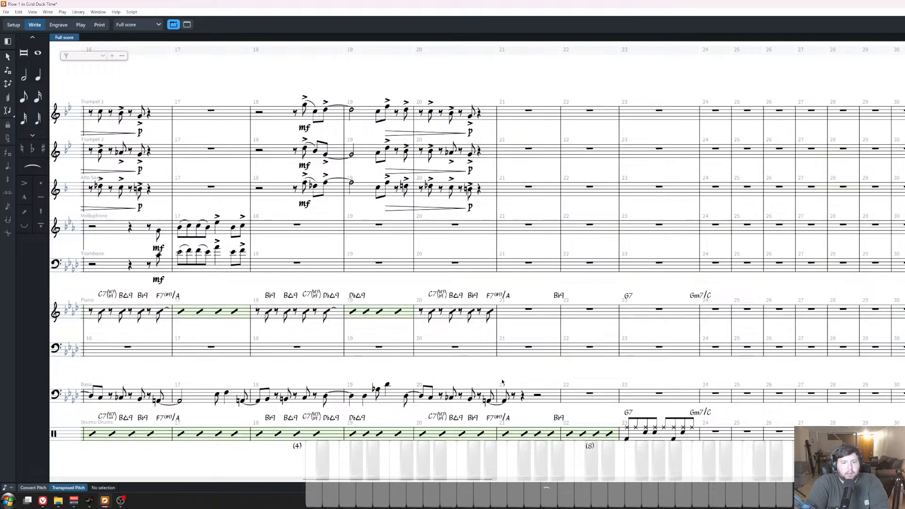
Try three repeated eighth-note As in the upper octave after the bass's first note in bar 21, and undo them.
click(515, 398)
key(Return)
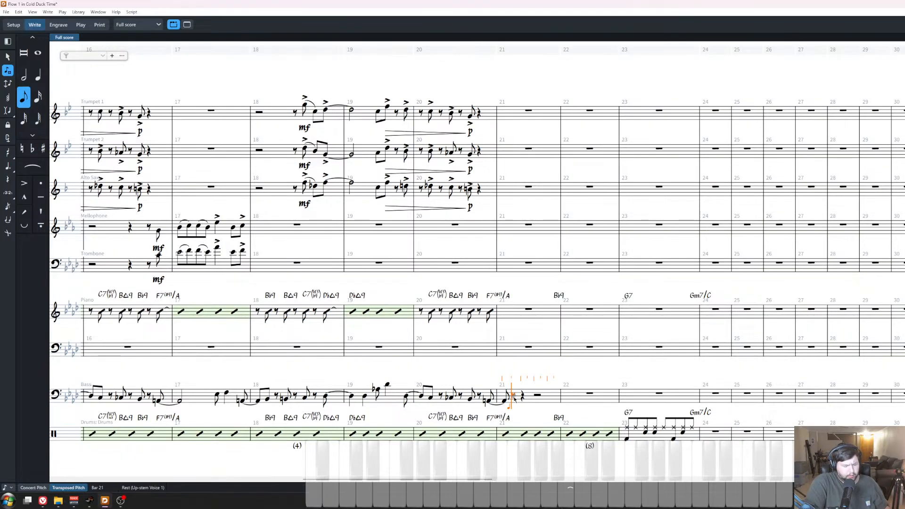
key(a)
key(a)
key(a)
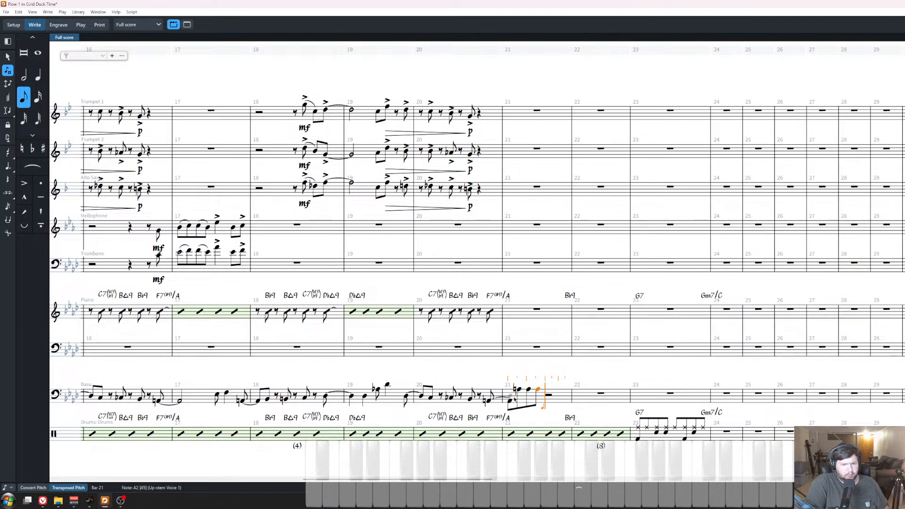
key(ctrl+z)
key(ctrl+z)
key(ctrl+z)
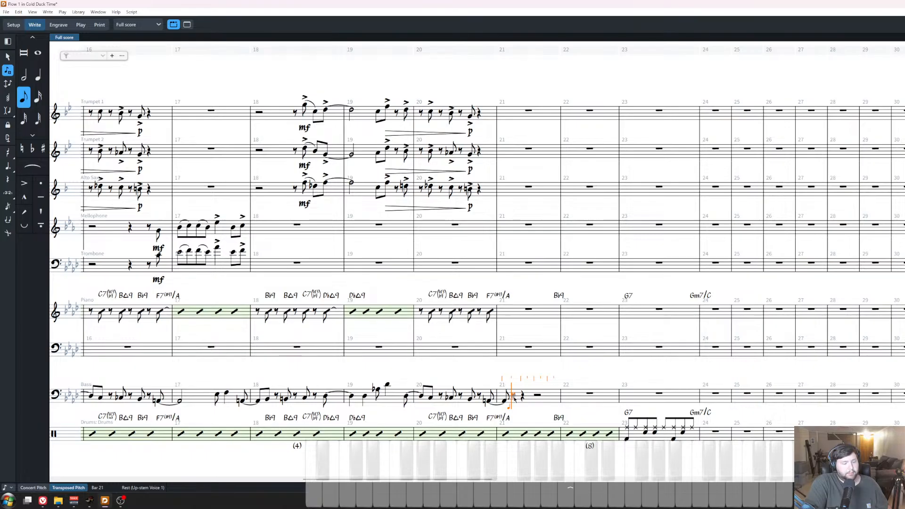
Fill bass bar 21 with repeated eighth-note A1s and enter a Bb1 on its last eighth, tied into bar 22.
key(a)
key(a)
key(a)
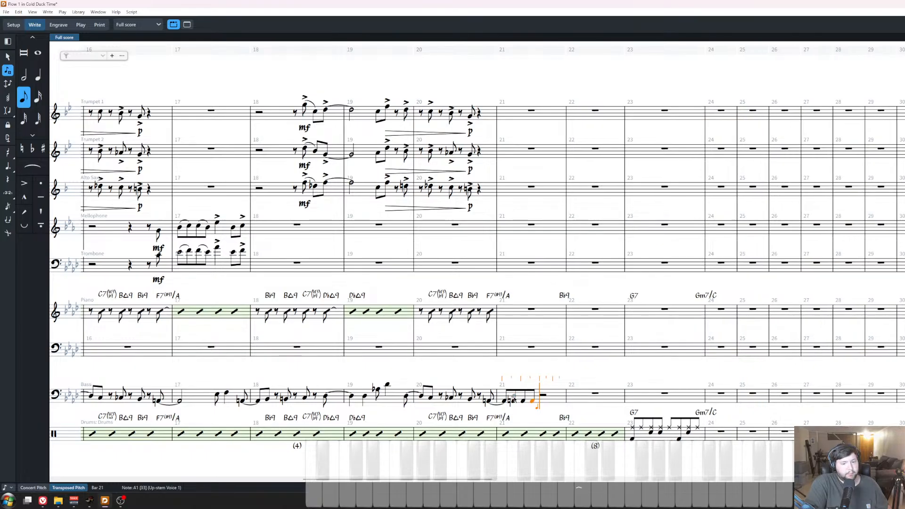
key(b)
key(b)
key(b)
key(b)
key(b)
key(b)
key(b)
key(b)
key(b)
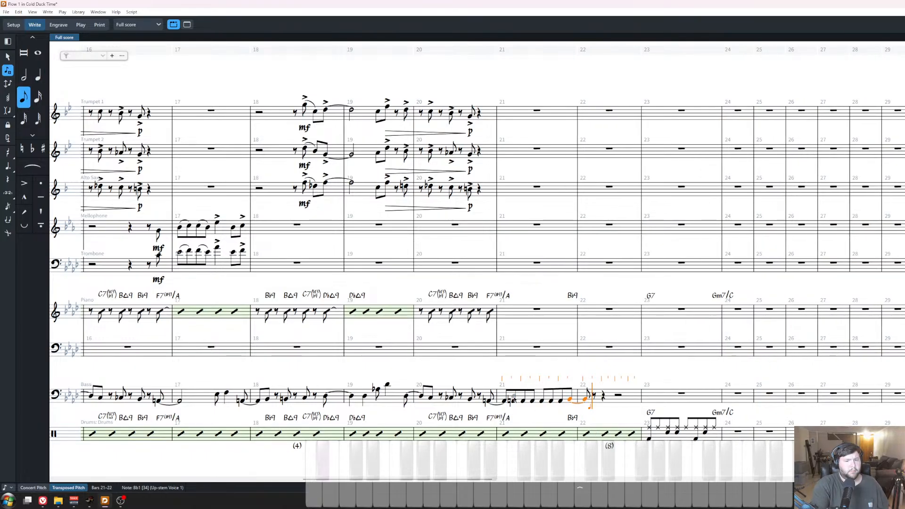
Continue the bass line with repeated eighth-note Bb1s through bar 22 and eighth-note Cb2s in bar 23.
key(b)
key(b)
key(b)
key(b)
key(b)
key(b)
key(b)
key(b)
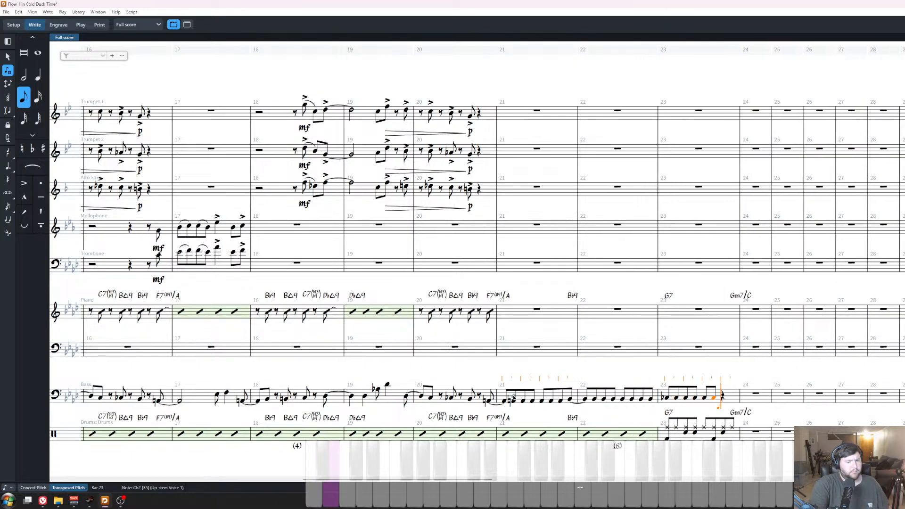
Enter a bass C2 at the end of bar 23 tied into bar 24, and fill bar 24 with eighth-note C2s.
key(6)
key(5)
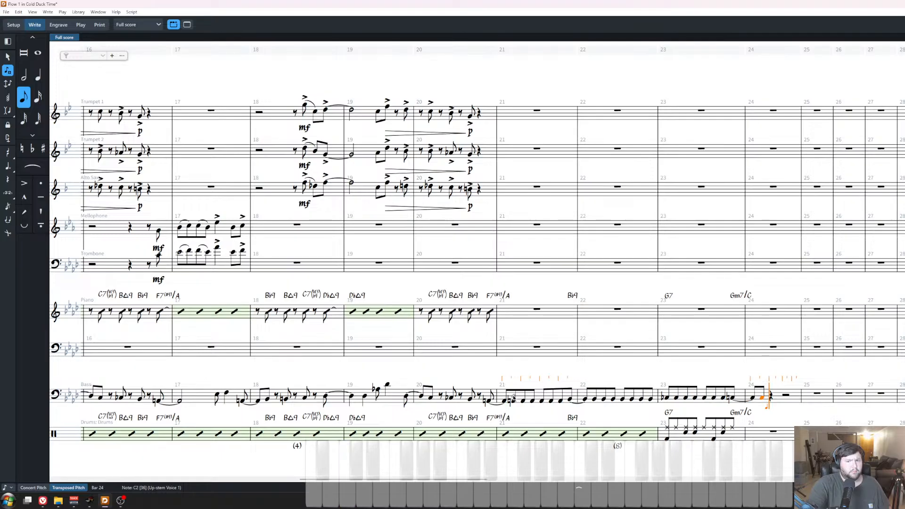
key(Escape)
key(Escape)
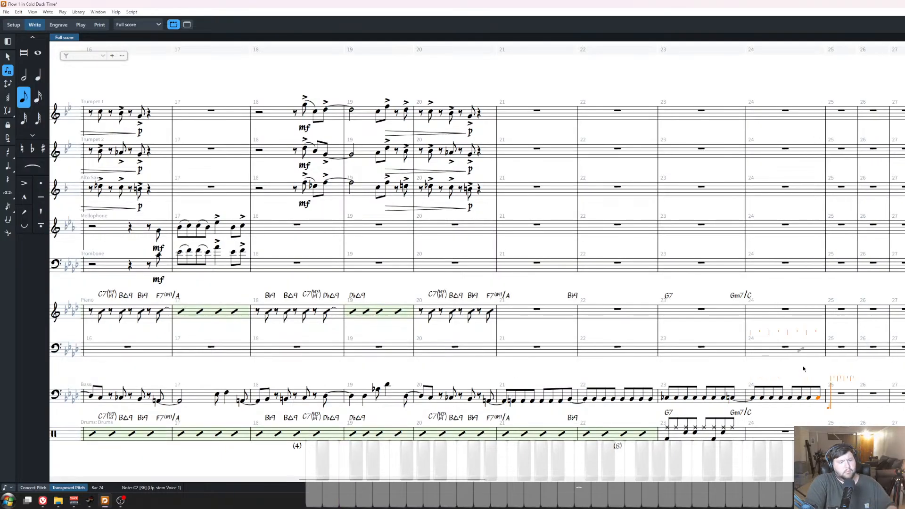
click(842, 395)
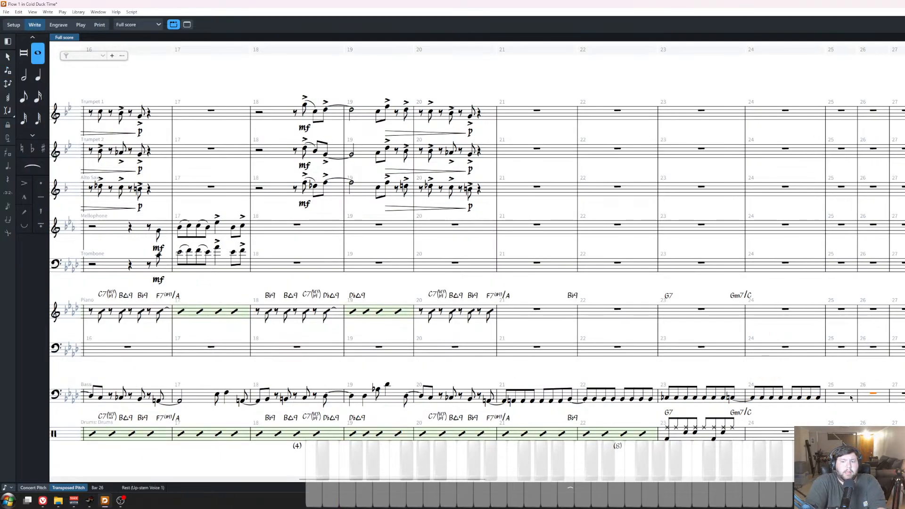
scroll(847, 398, down, 1)
scroll(848, 397, left, 8)
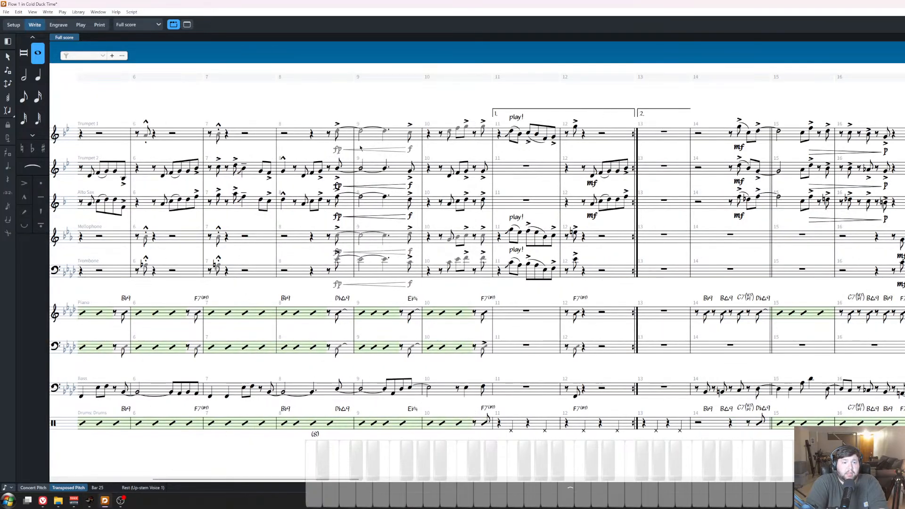
scroll(361, 147, right, 8)
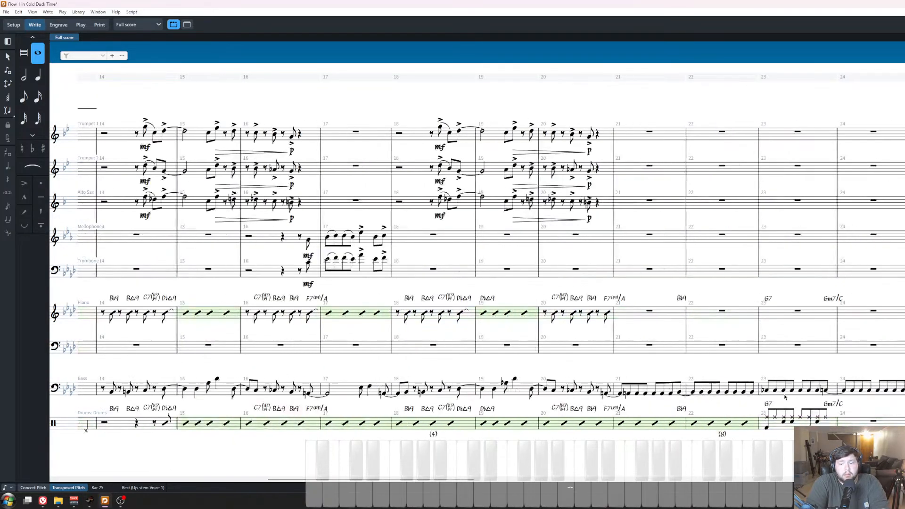
key(Escape)
Repeat the drum groove of bar 23 in bar 24.
scroll(692, 307, right, 3)
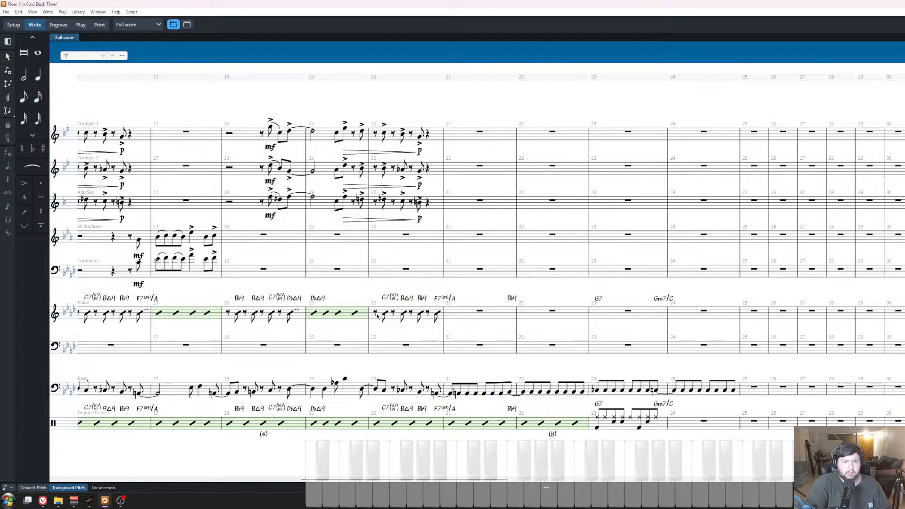
click(606, 428)
key(r)
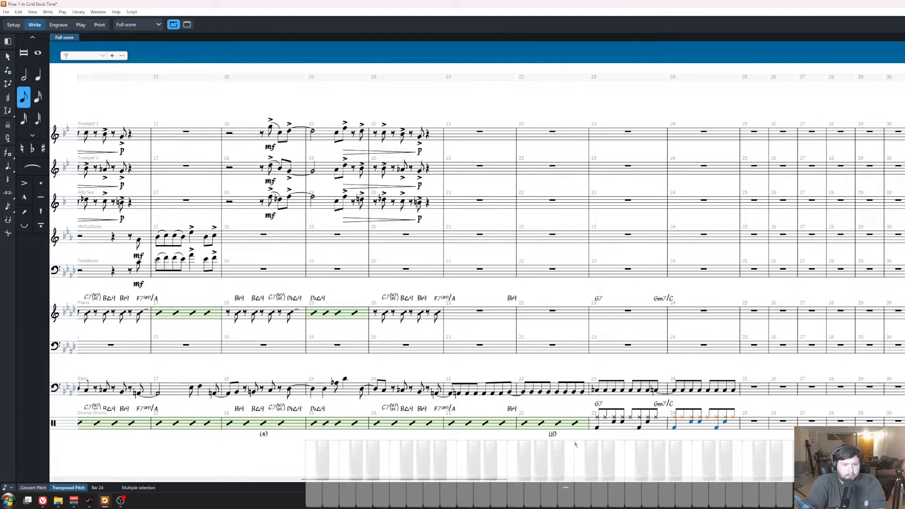
Remove the slash region from drum bars 21–22 and clear the written groove from bars 21–24.
key(Escape)
click(514, 427)
key(Delete)
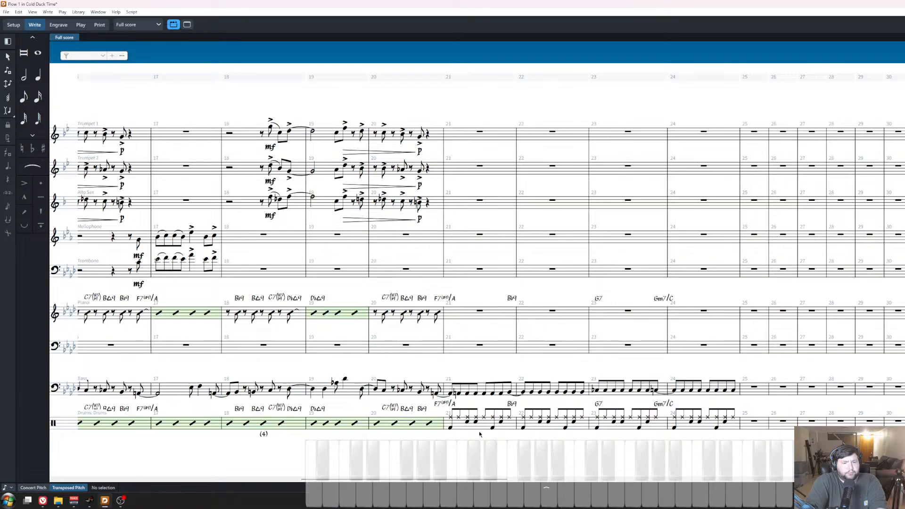
key(ctrl+z)
click(479, 423)
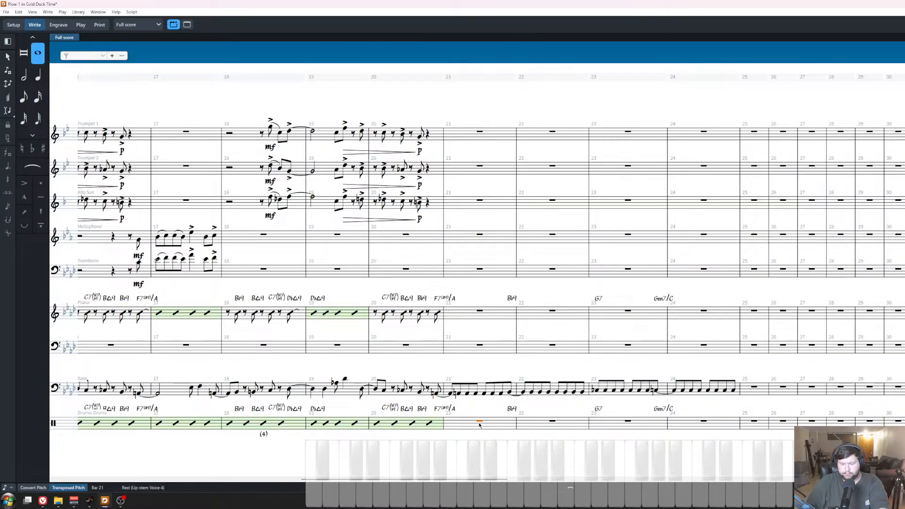
key(Return)
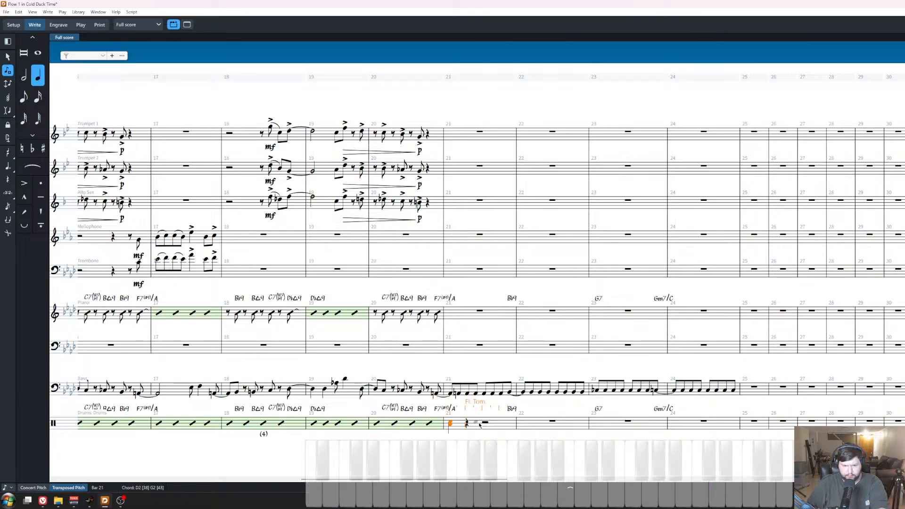
key(ctrl+z)
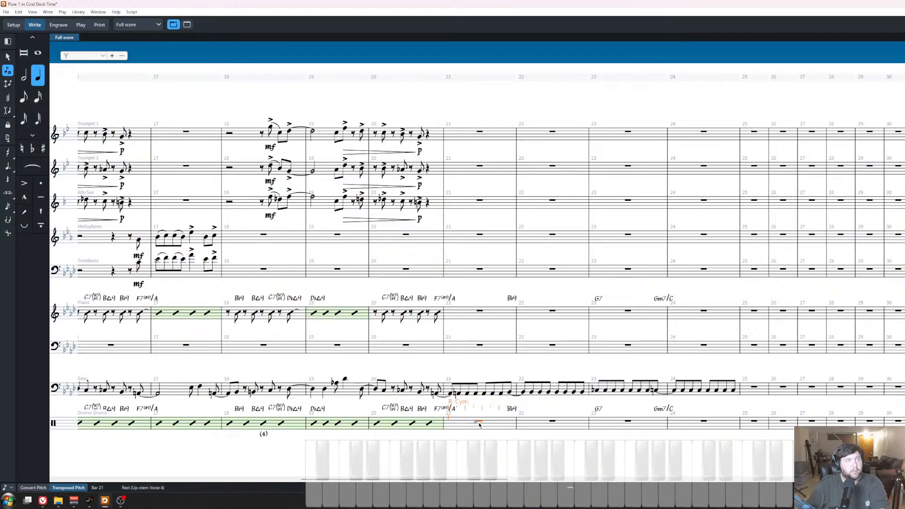
key(Escape)
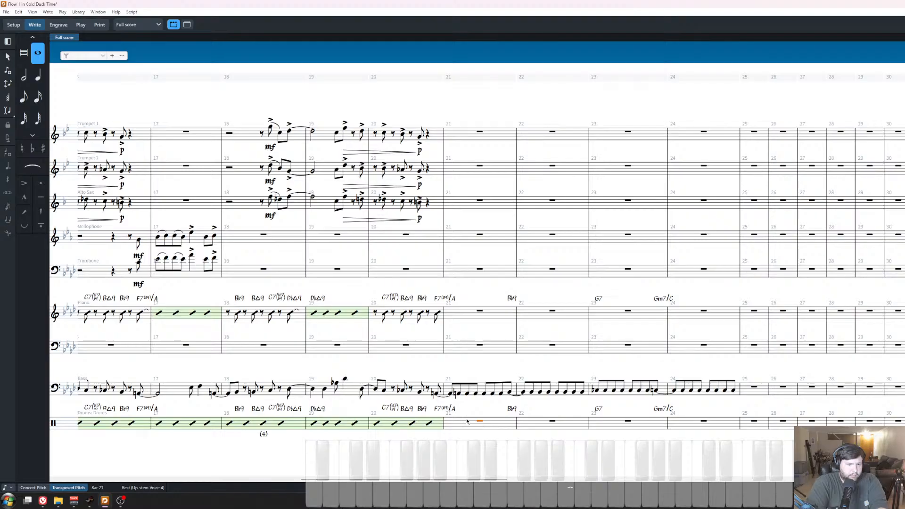
Shorten the drum slash region so it ends after beat three of bar 20, and delete the drum notes this uncovers.
click(431, 427)
key(shift+alt+Left)
key(shift+alt+Left)
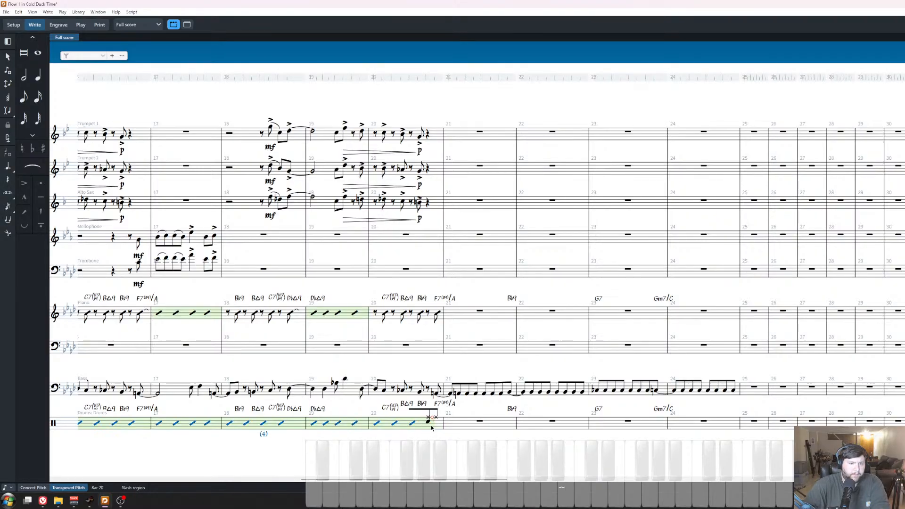
click(429, 422)
shift+click(436, 418)
key(Delete)
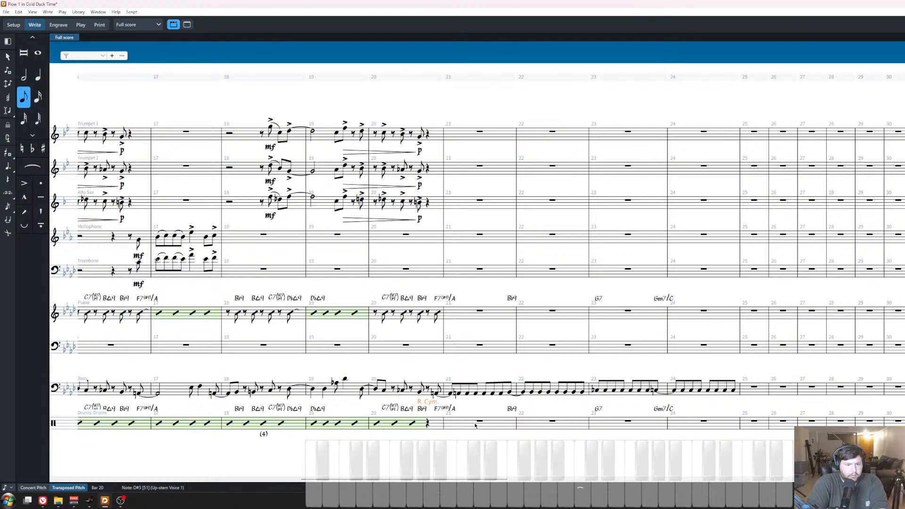
Enter an eighth-note snare and floor tom hit on the last eighth of bar 20 and repeat it through the end of bar 24.
key(shift+n)
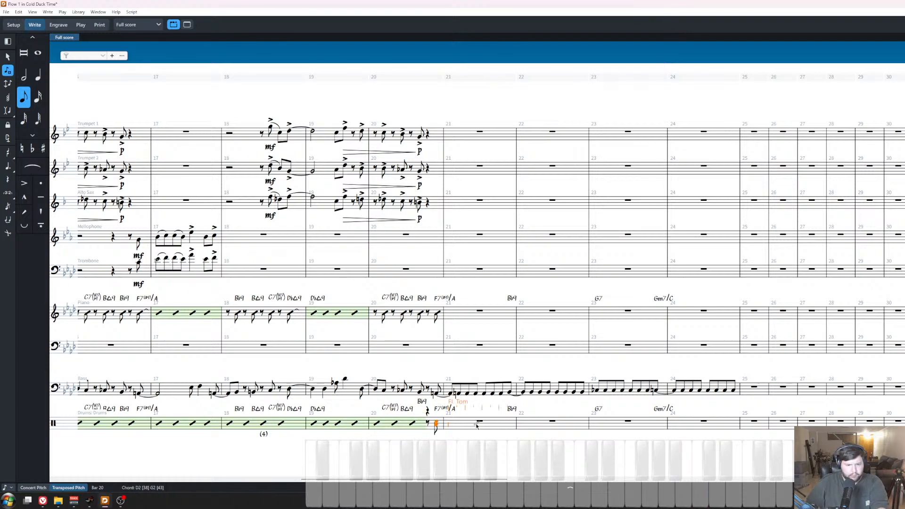
key(ctrl+z)
key(ctrl+shift+z)
key(r)
key(r)
key(r)
key(r)
key(r)
key(r)
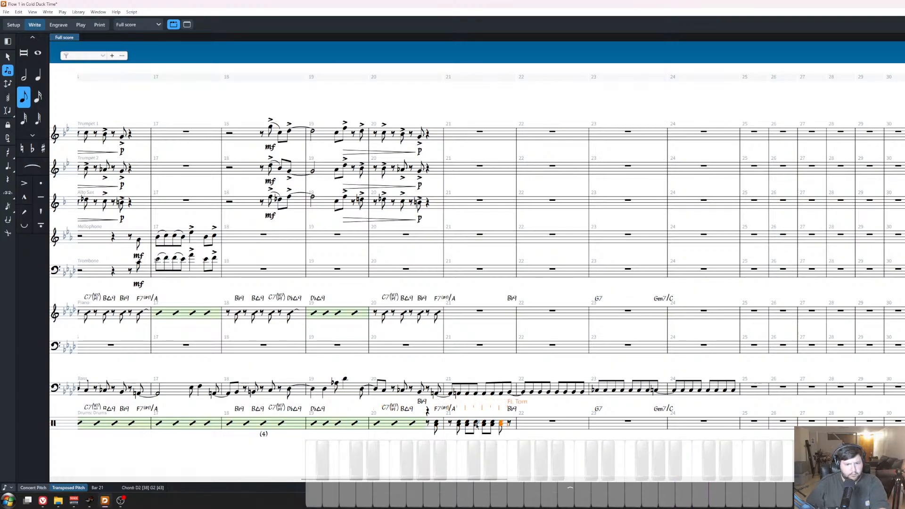
key(r)
key(r)
key(r)
key(r)
key(r)
key(r)
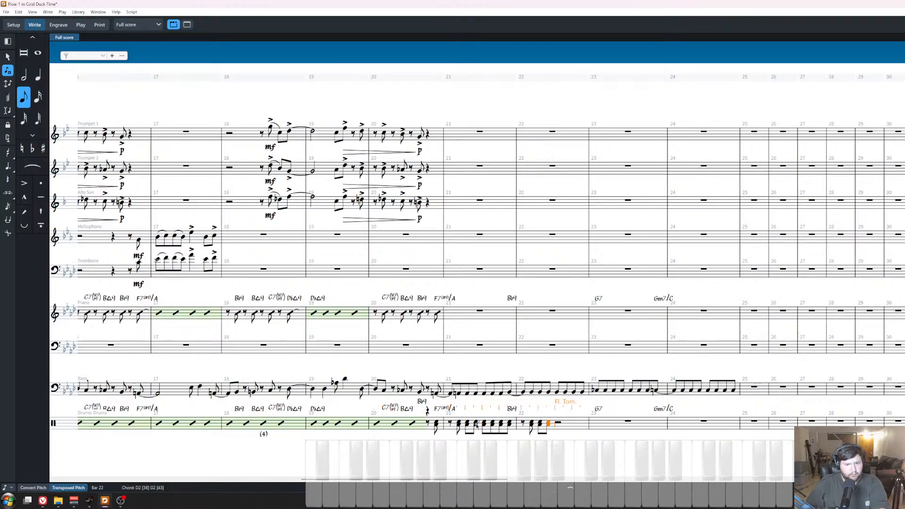
key(r)
key(r)
key(r)
key(r)
key(r)
key(r)
key(r)
key(r)
key(r)
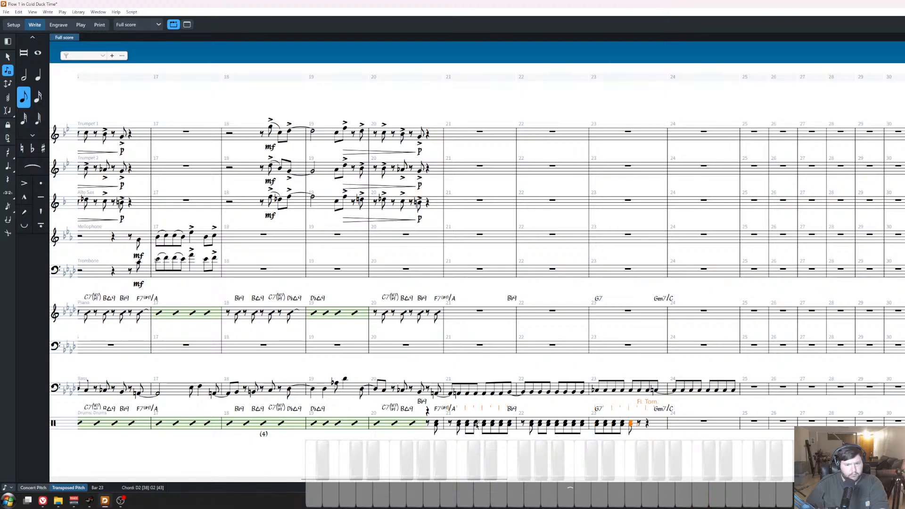
key(r)
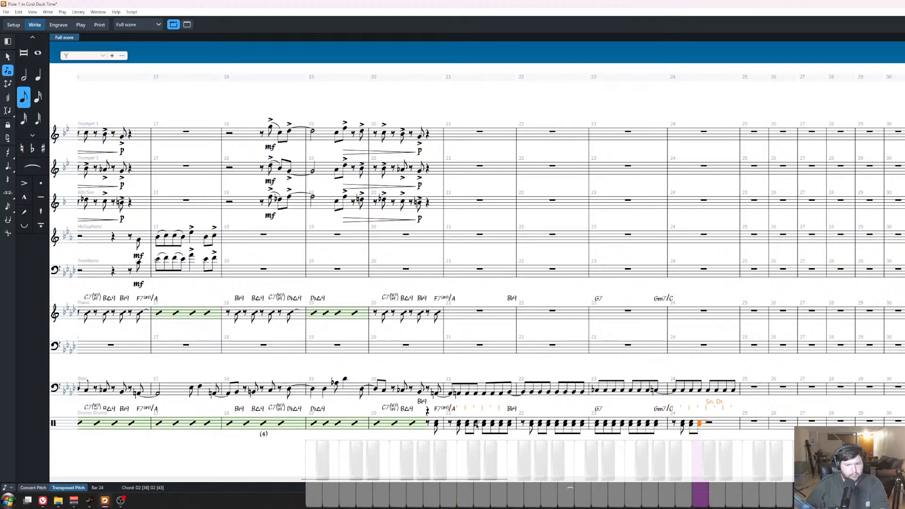
key(r)
key(r)
key(r)
key(r)
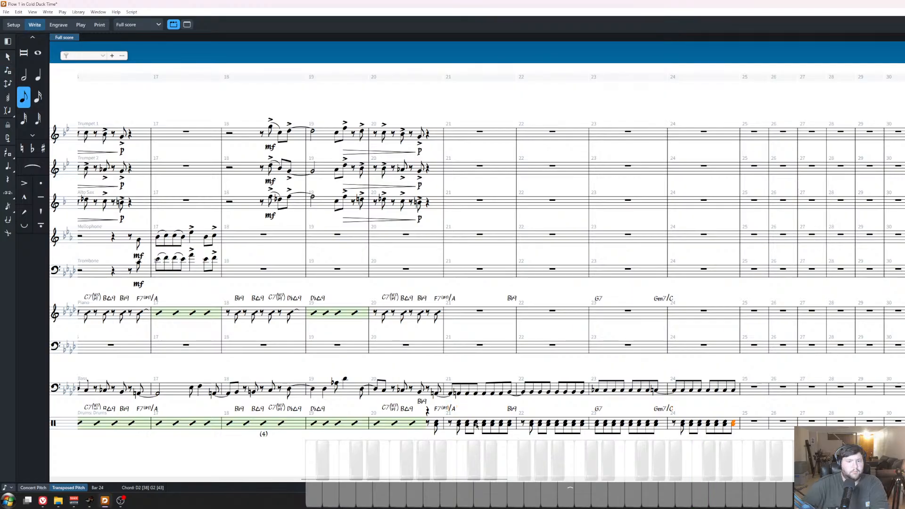
key(Escape)
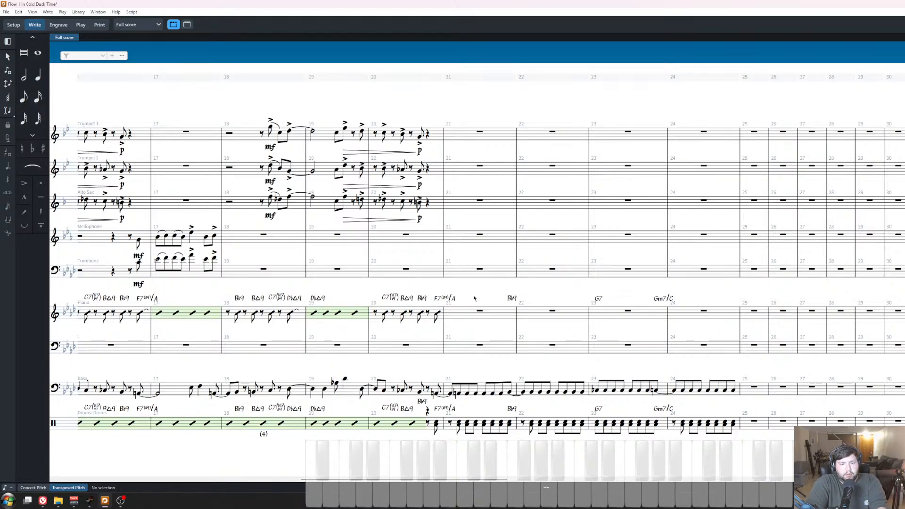
Tie the piano's last eighth-note slash chord in bar 20 over to the first eighth of bar 21.
scroll(453, 314, up, 2)
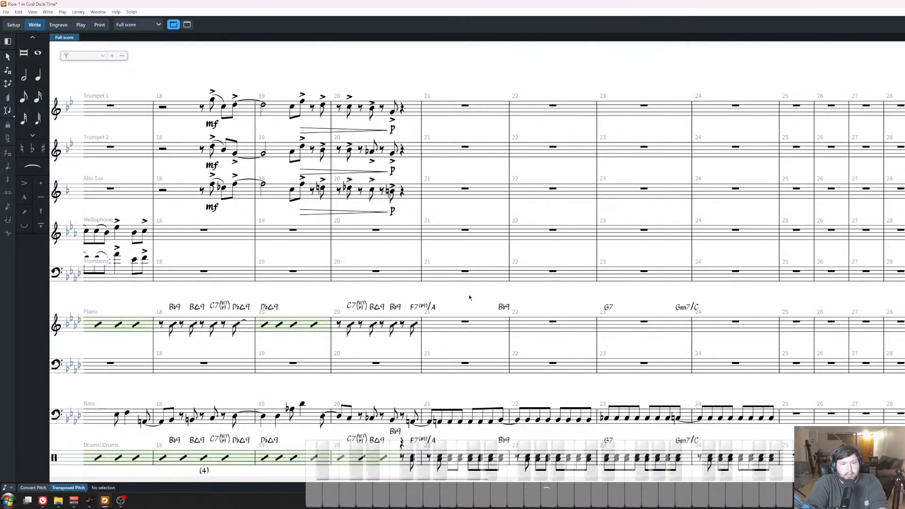
click(415, 325)
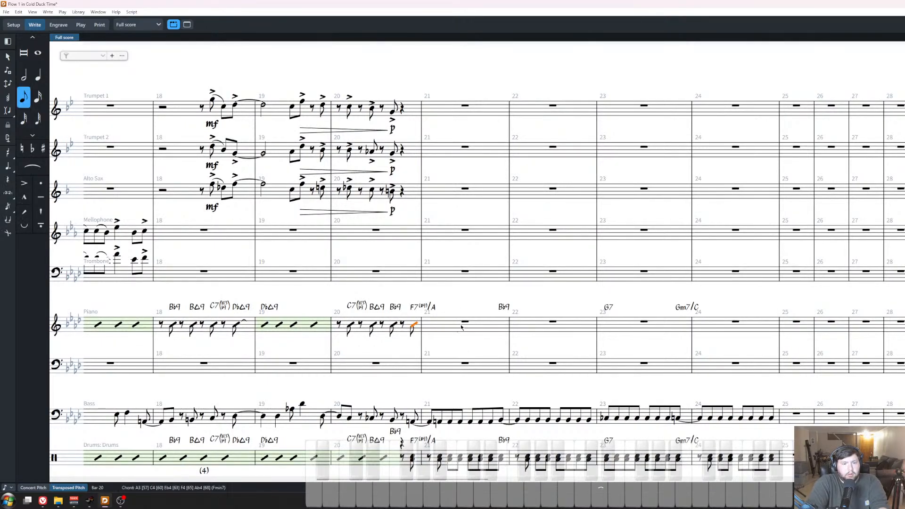
click(463, 323)
click(414, 326)
key(t)
Remove the stray quarter rest above the drum staff on beat four of bar 20.
click(401, 445)
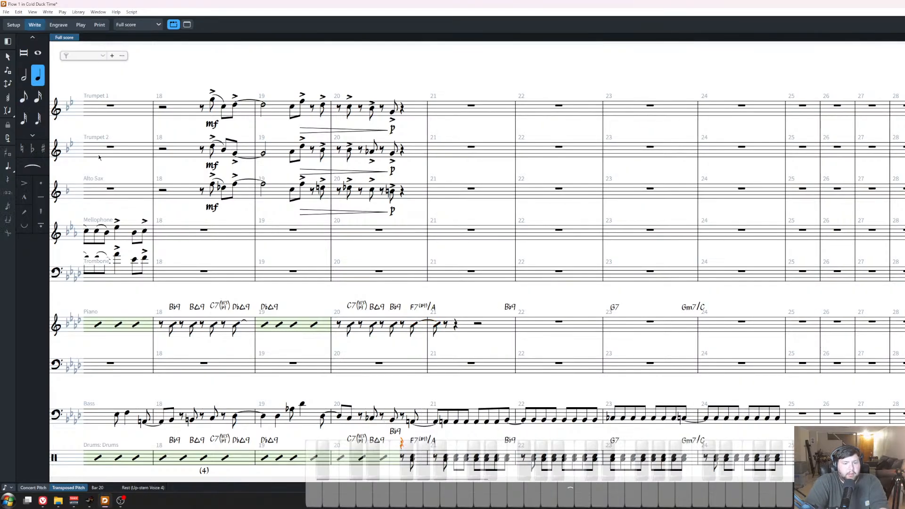
click(18, 12)
click(80, 96)
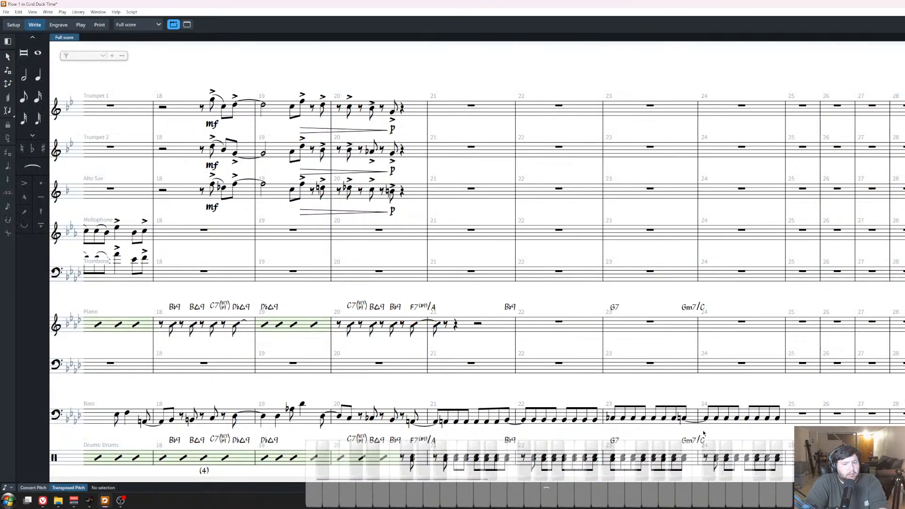
scroll(446, 415, down, 1)
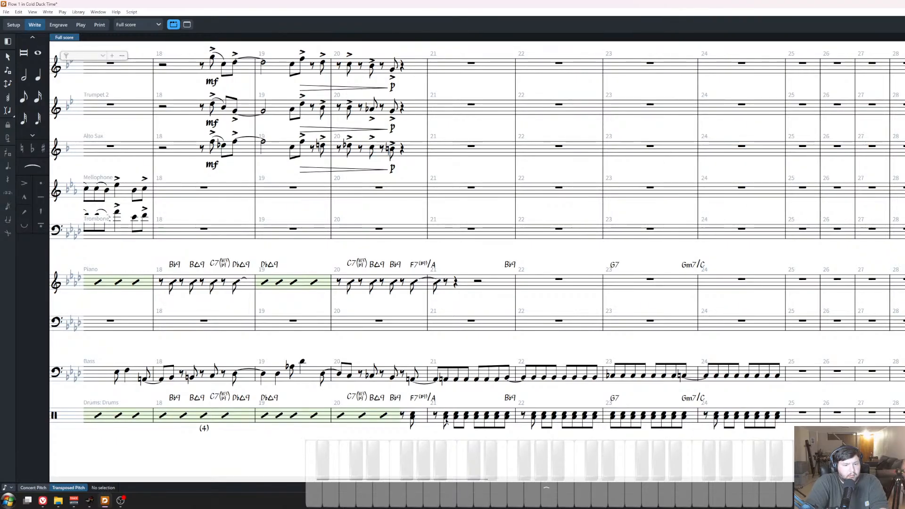
click(446, 415)
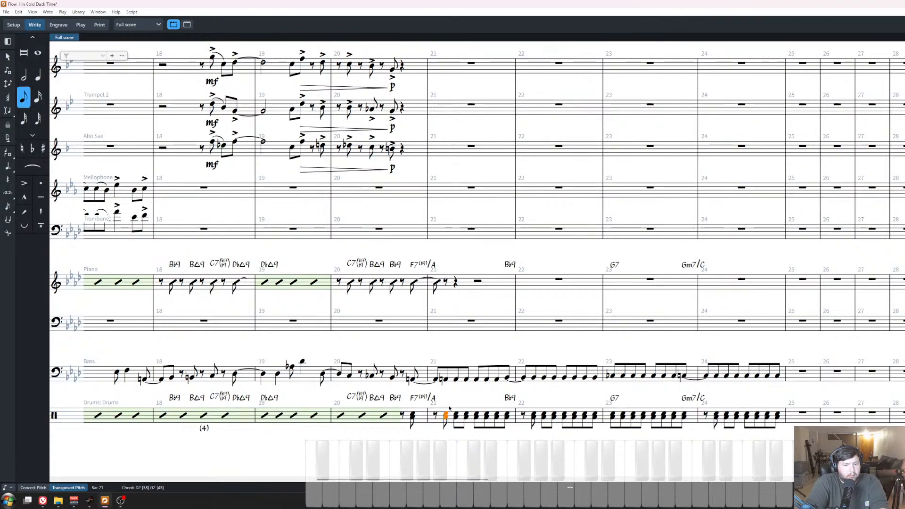
click(451, 343)
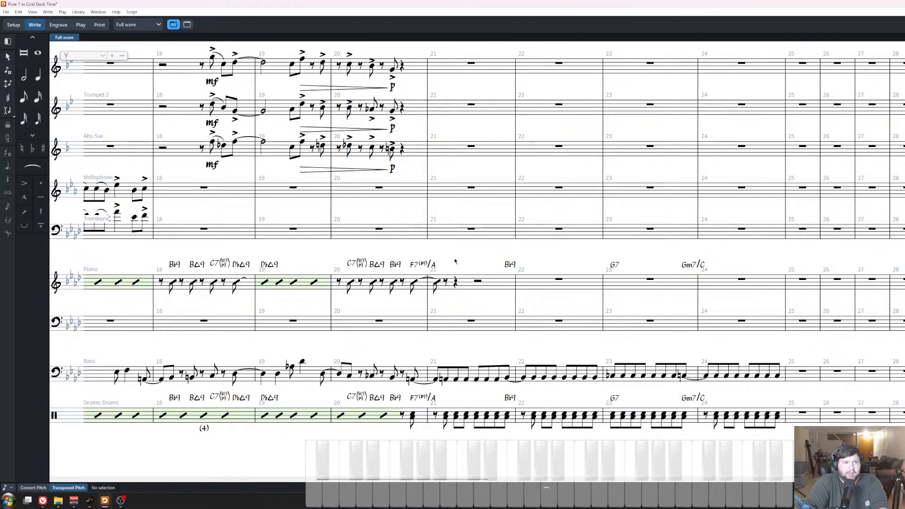
Fill bar 21 of the piano with repeated eighth-note slash chords, tying the last chord into bar 22.
double_click(446, 285)
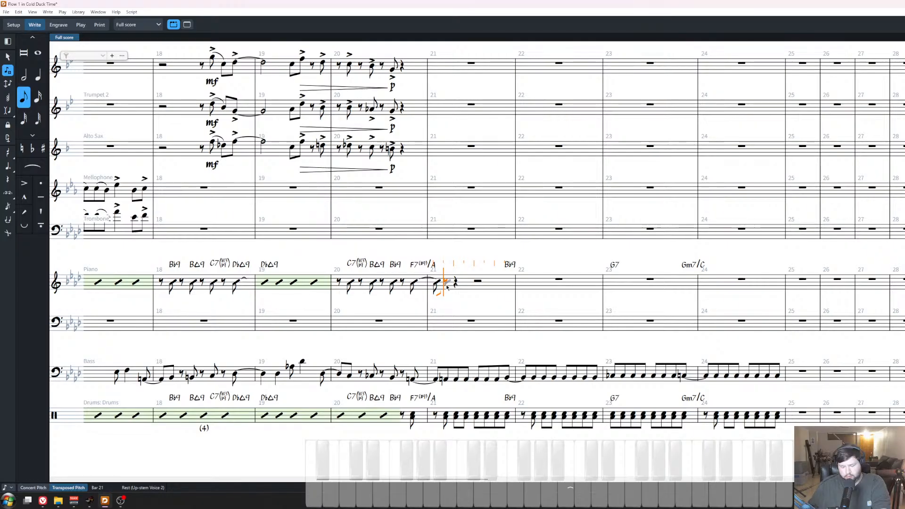
key(r)
key(r)
key(r)
key(r)
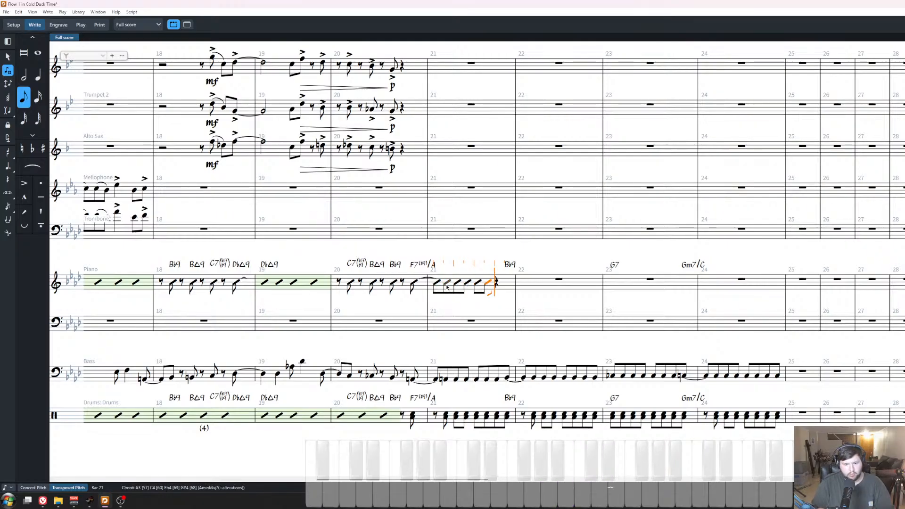
key(6)
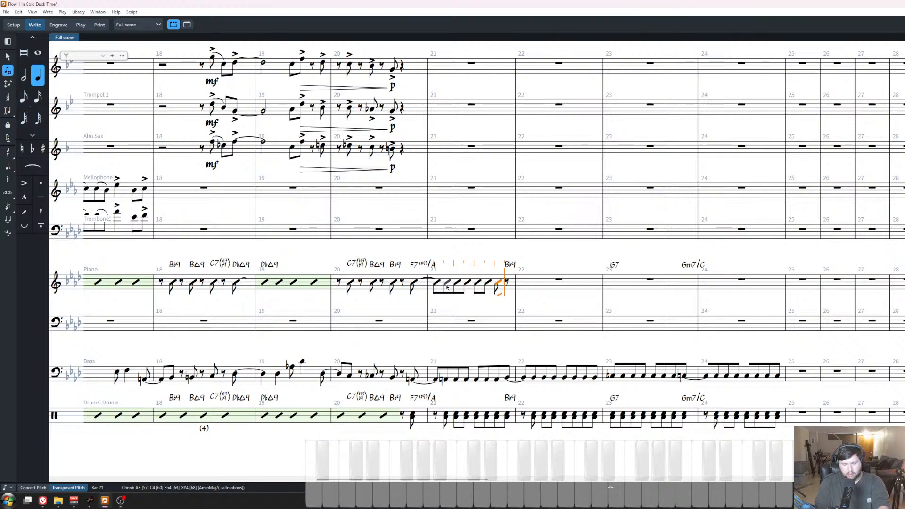
key(r)
key(5)
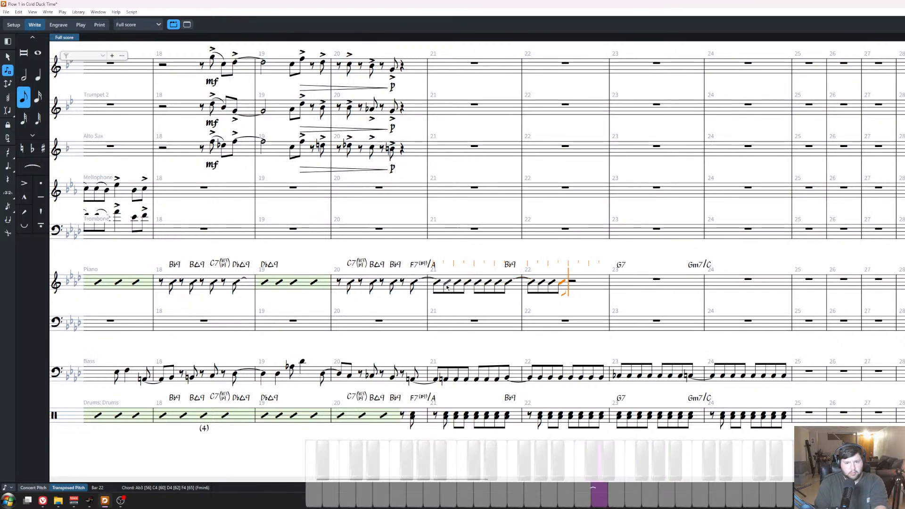
Fill bars 22 to 24 of the piano with eighth-note slash chords, tying a G3, Bb3, D4, F4 chord from bar 23 into bar 24.
key(r)
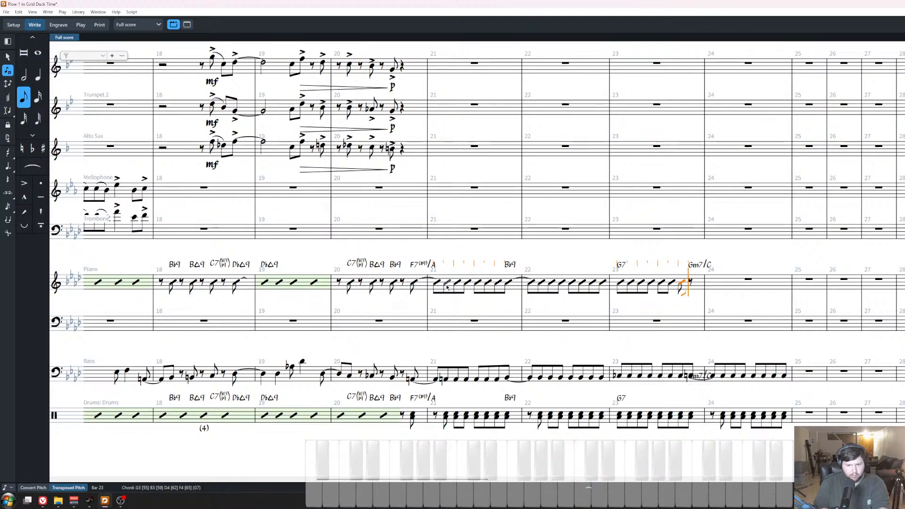
key(6)
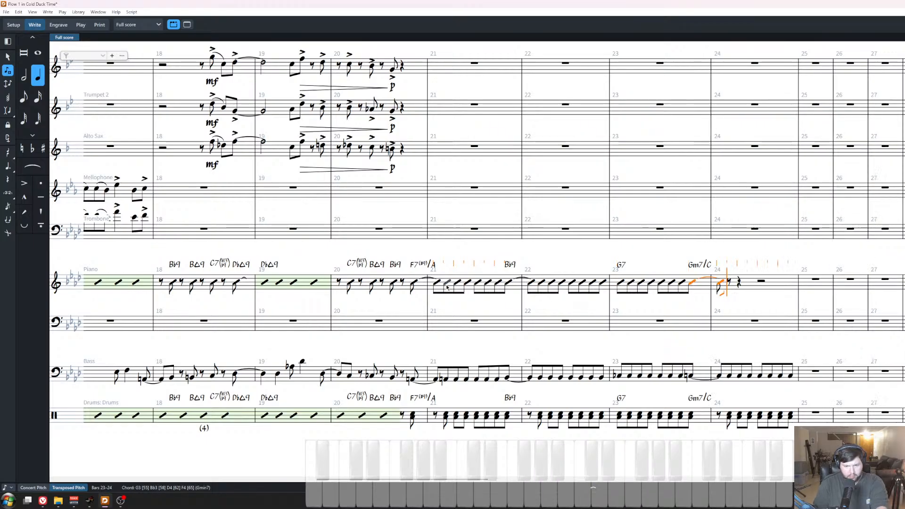
key(5)
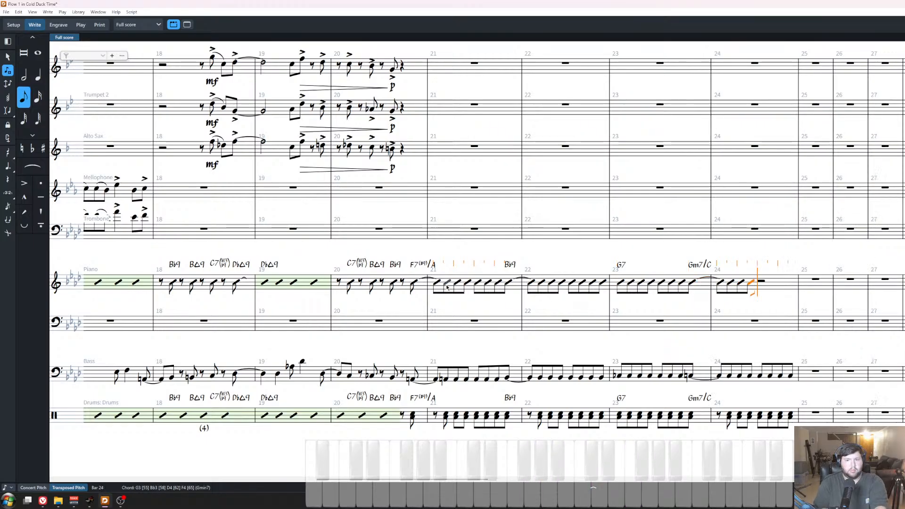
key(Escape)
drag(397, 250, 466, 260)
scroll(466, 260, down, 3)
scroll(488, 226, right, 2)
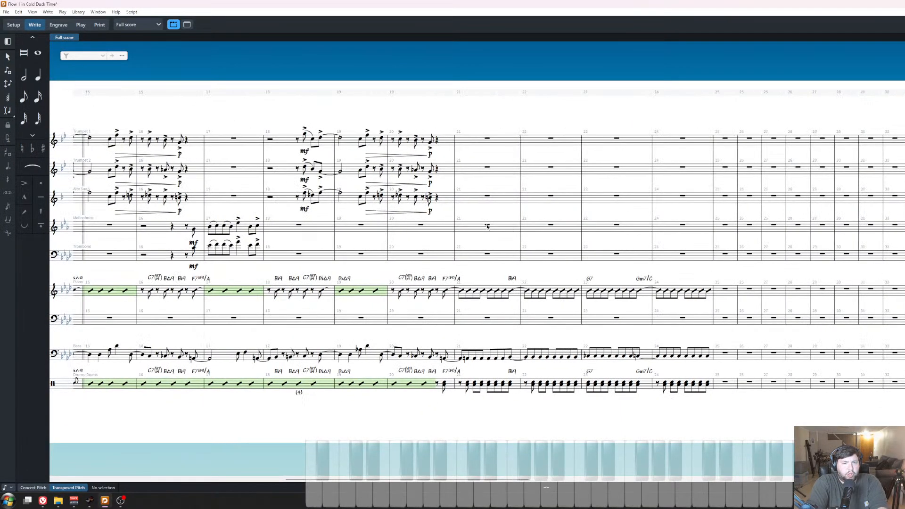
click(421, 225)
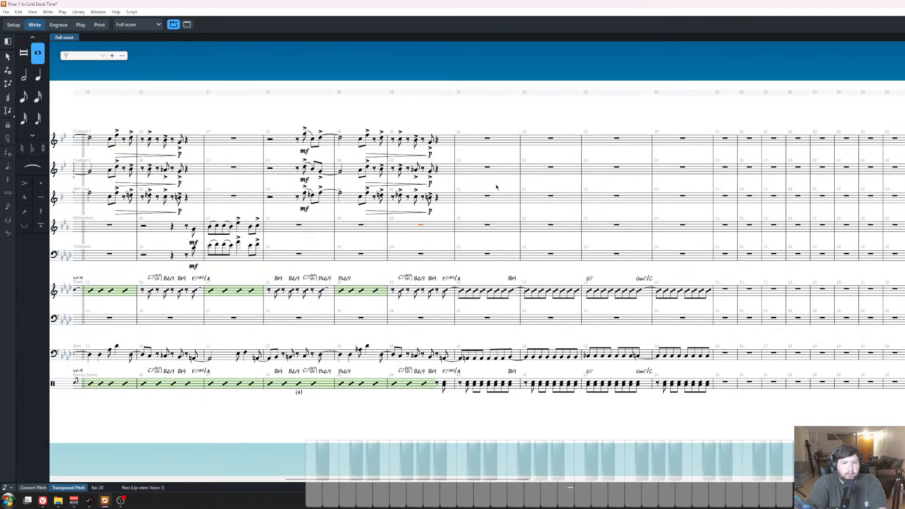
shift+click(485, 139)
key(Escape)
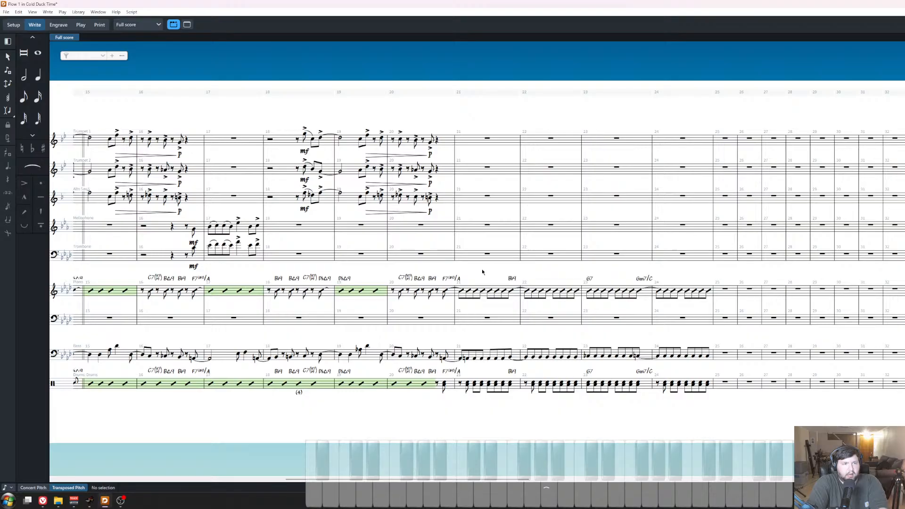
scroll(408, 310, up, 1)
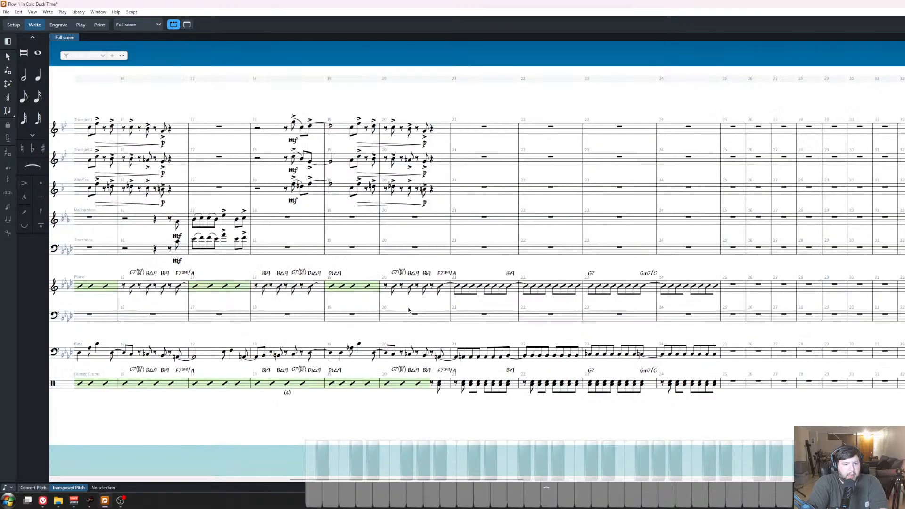
scroll(407, 105, up, 2)
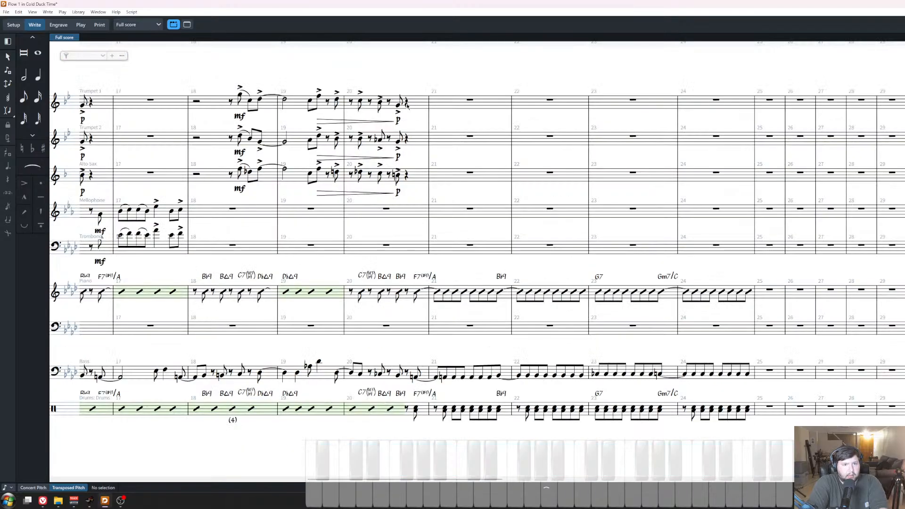
click(407, 104)
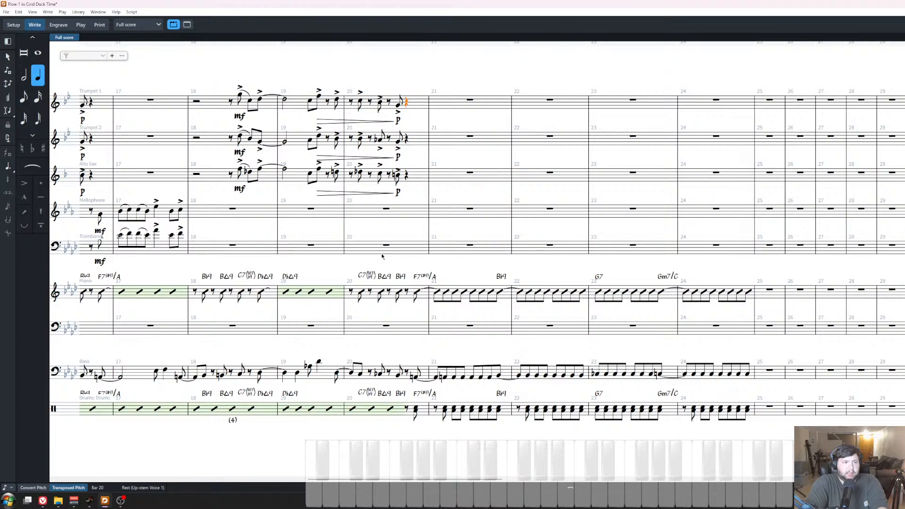
drag(381, 253, 111, 267)
click(363, 207)
click(363, 213)
key(shift+n)
key(Right)
key(Right)
key(Right)
key(Right)
key(Right)
key(5)
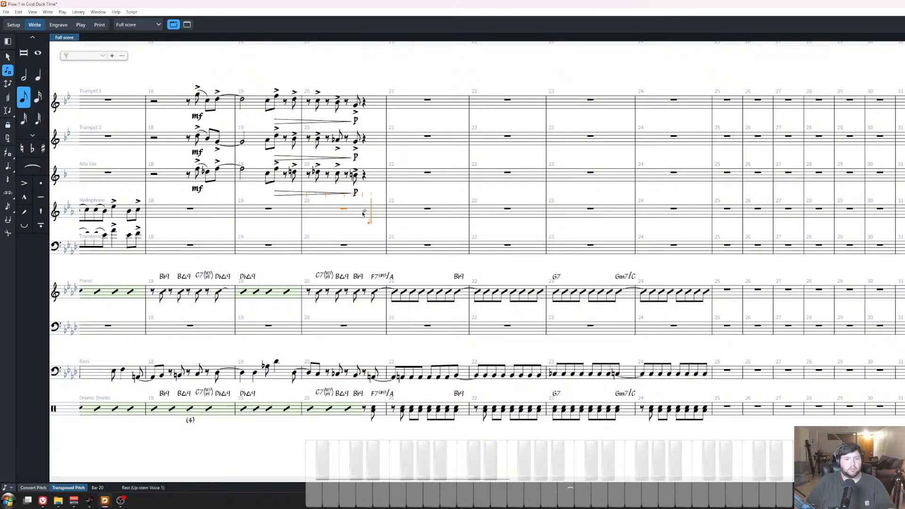
key(ctrl+Up)
key(ctrl+Up)
key(ctrl+Up)
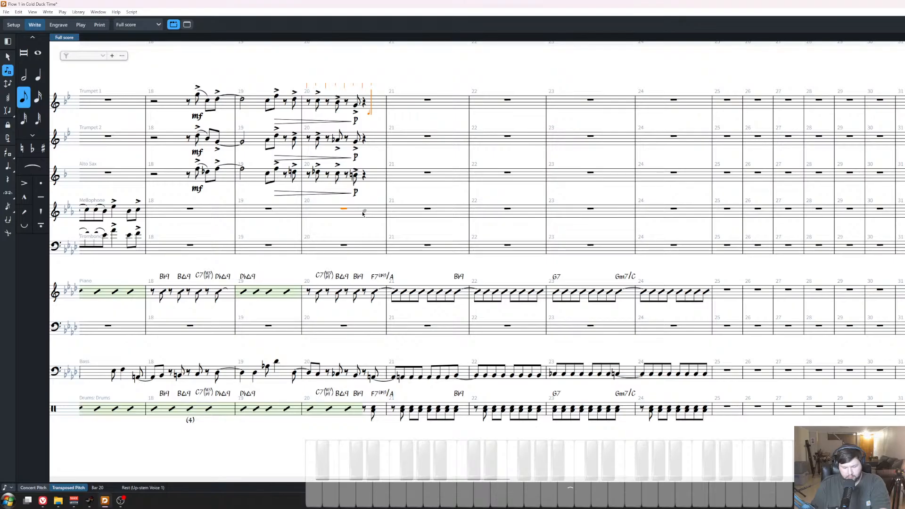
key(Escape)
Switch the score to concert pitch and enter A3, D#4, G#4 chords in Trumpet 1, tied into bar 21 and repeated as eighth notes.
key(ctrl+shift+t)
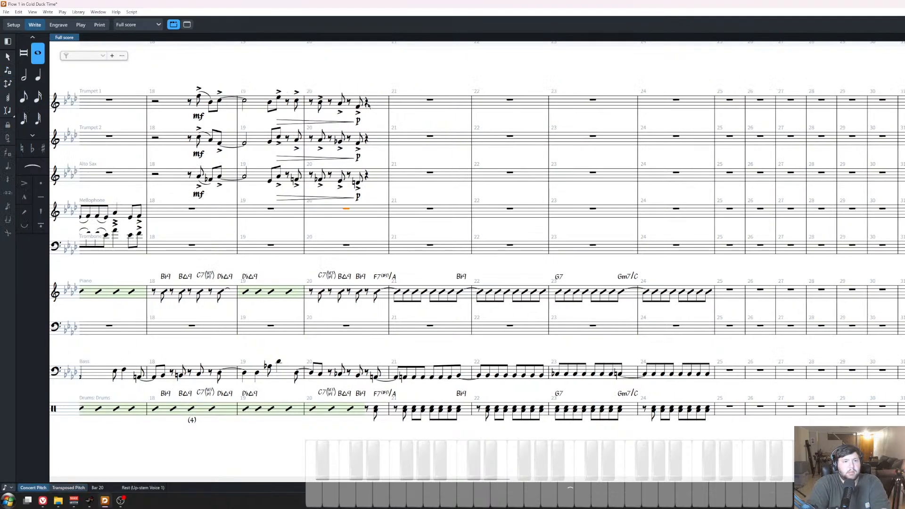
key(shift+n)
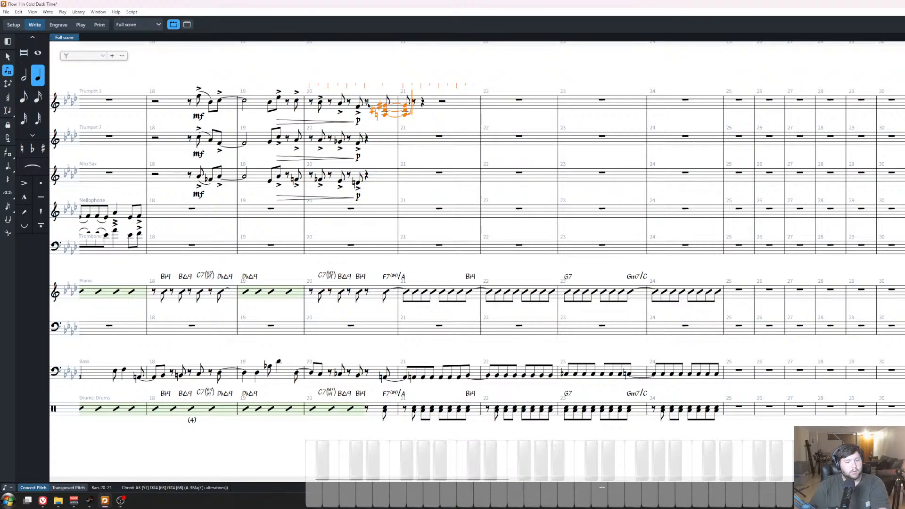
key(5)
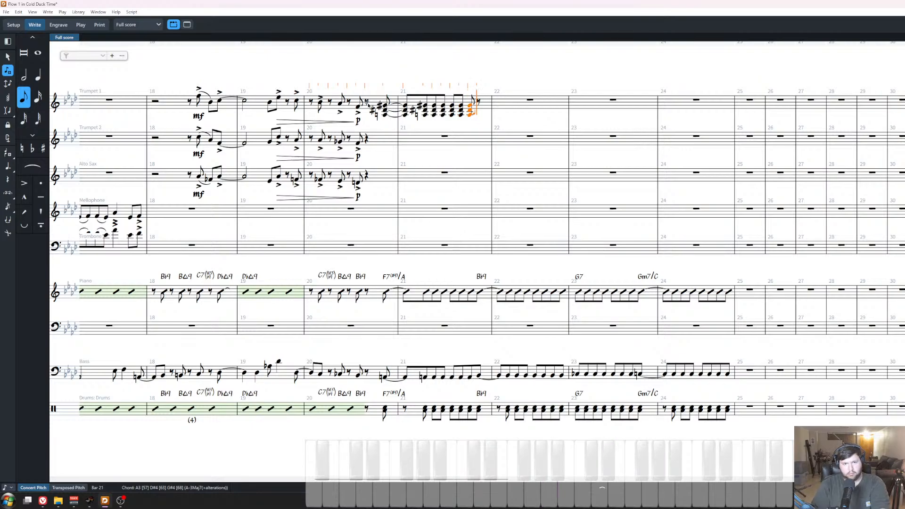
Delete the new Trumpet 1 chords in bars 20 and 21 and enter an Eb4, F4, Ab4 chord tied across the barline instead.
key(BackSpace)
key(BackSpace)
key(BackSpace)
key(BackSpace)
key(BackSpace)
key(BackSpace)
key(BackSpace)
key(BackSpace)
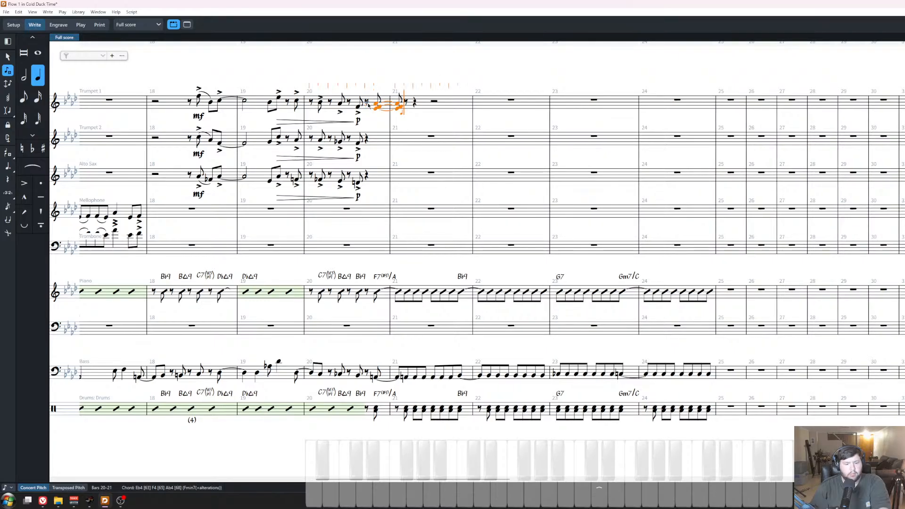
Try filling bar 21 of Trumpet 1 with repeated eighth-note Eb4, F4, Ab4 chords.
key(5)
key(r)
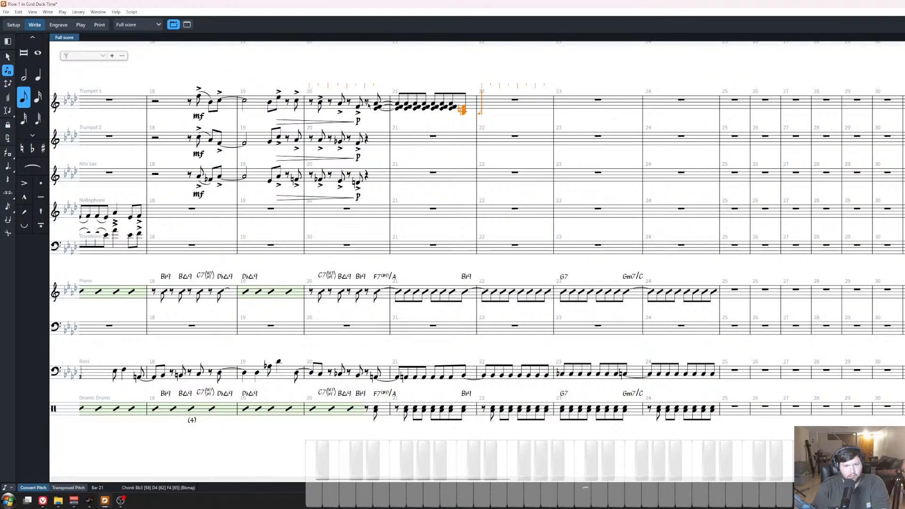
key(ctrl+z)
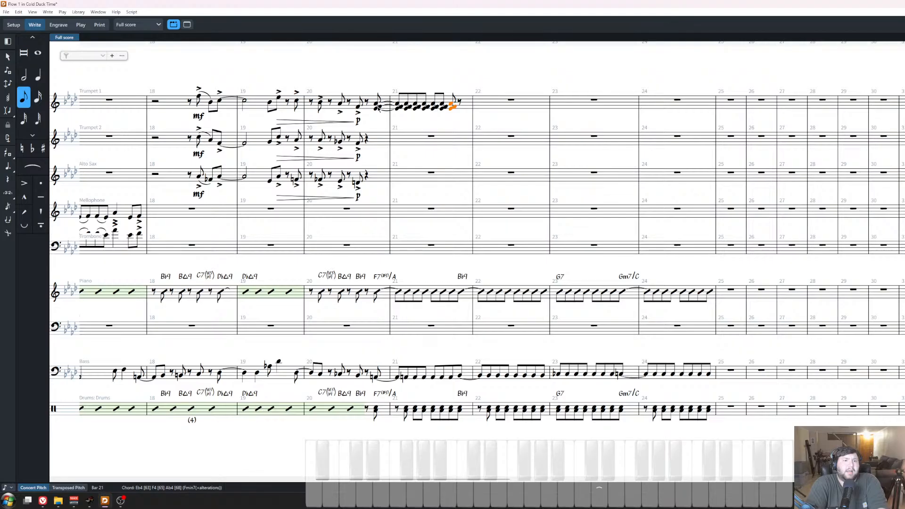
Delete all the newly entered Trumpet 1 chords from the end of bar 20 through bar 21.
shift+click(378, 108)
key(Delete)
key(z)
drag(409, 151, 426, 173)
key(x)
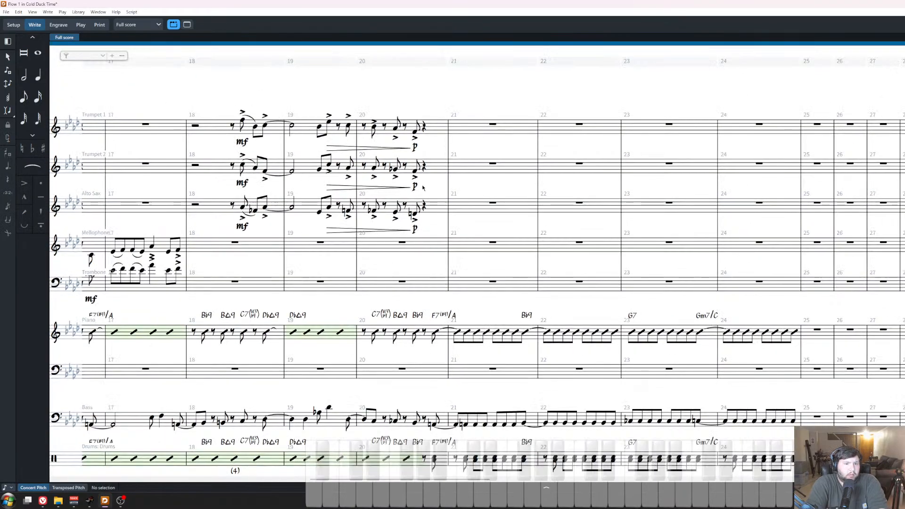
scroll(400, 206, right, 1)
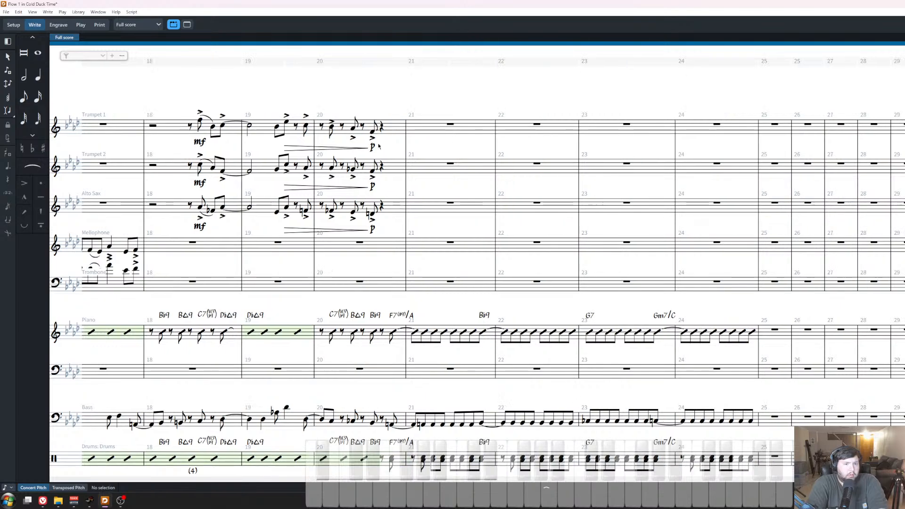
click(382, 127)
key(x)
scroll(423, 276, left, 11)
scroll(422, 277, right, 7)
key(ctrl+equal)
key(ctrl+equal)
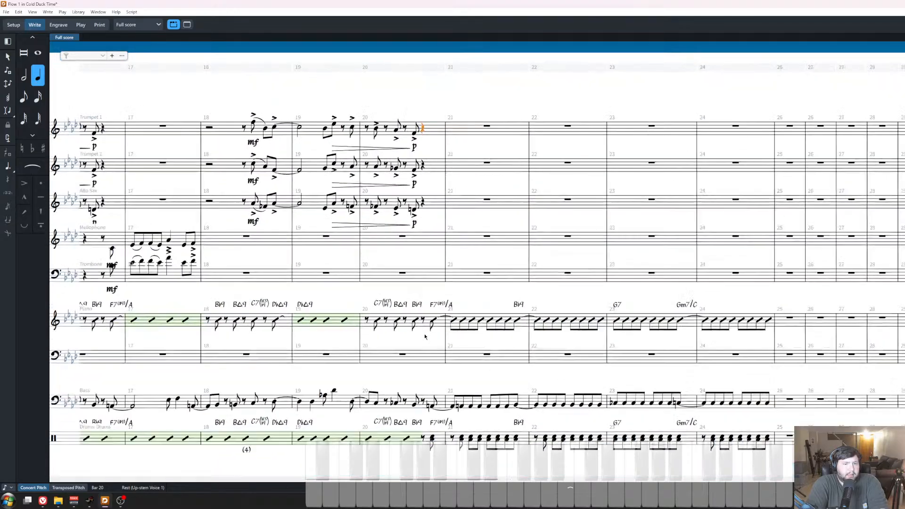
key(Escape)
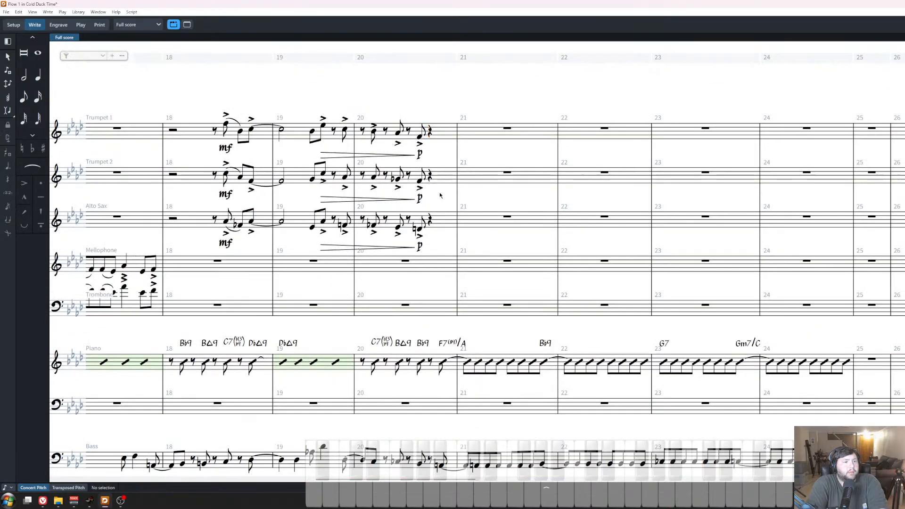
Enter eighth-note chords in the Alto Sax from the last eighth of bar 20, tied across the next two barlines, into bar 23 with B3, D4, F4.
key(ctrl+minus)
click(448, 218)
key(shift+n)
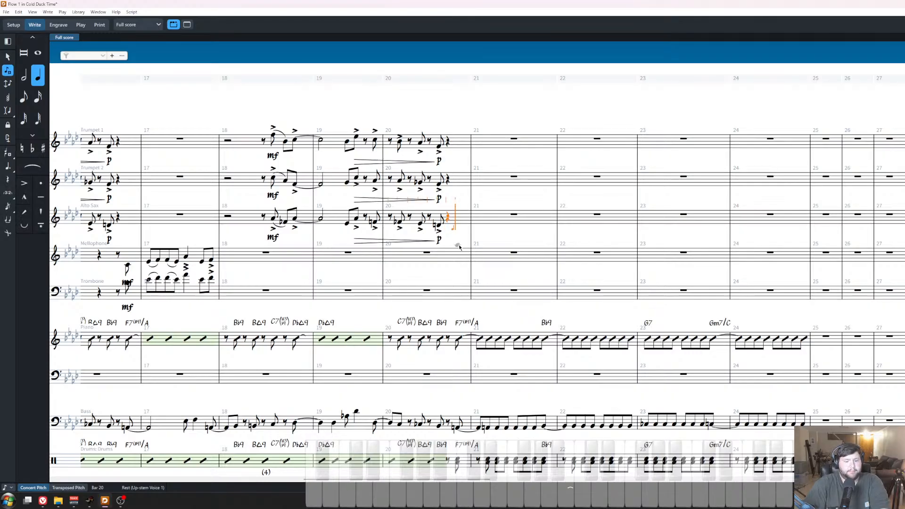
key(5)
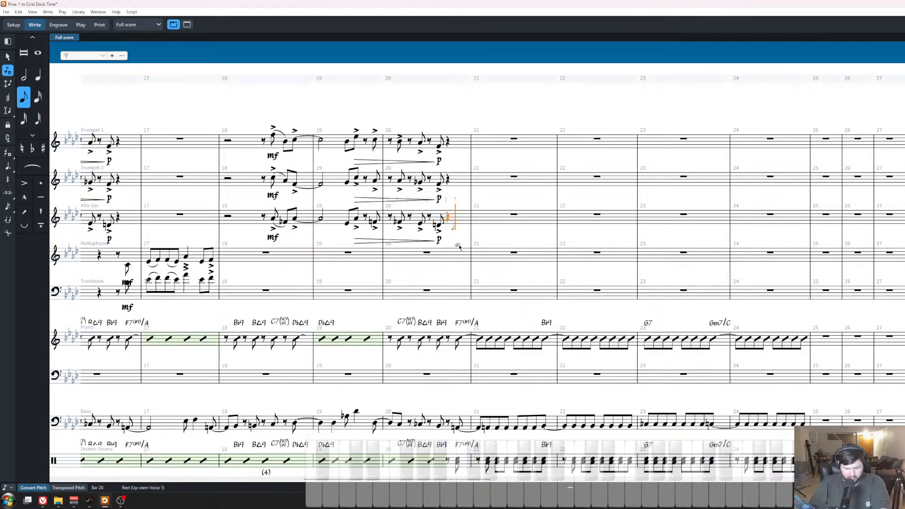
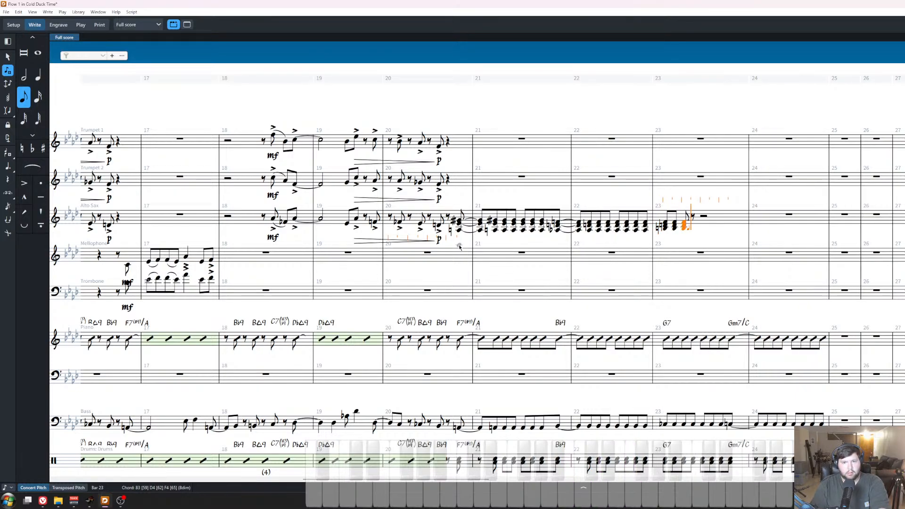
Tie a Bb3, D4, F4 chord from bar 23 into bar 24 of the Alto Sax and repeat it as eighth notes.
key(6)
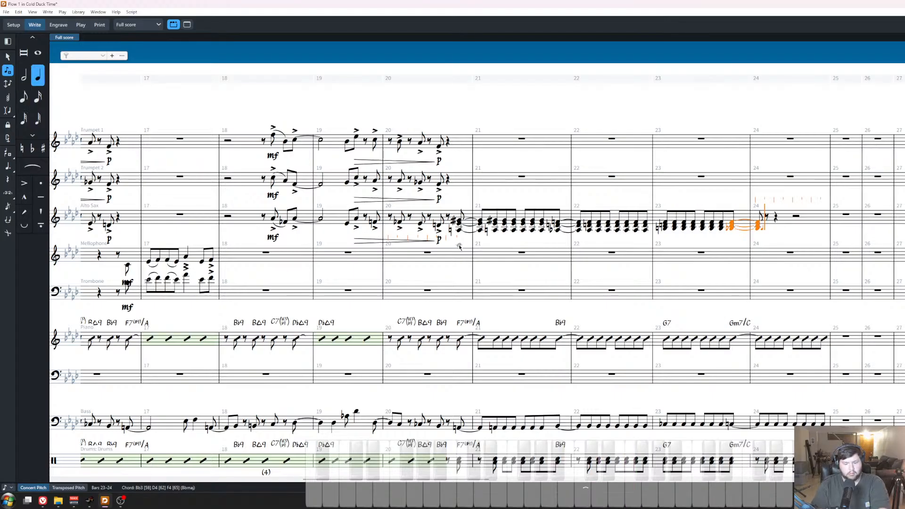
key(5)
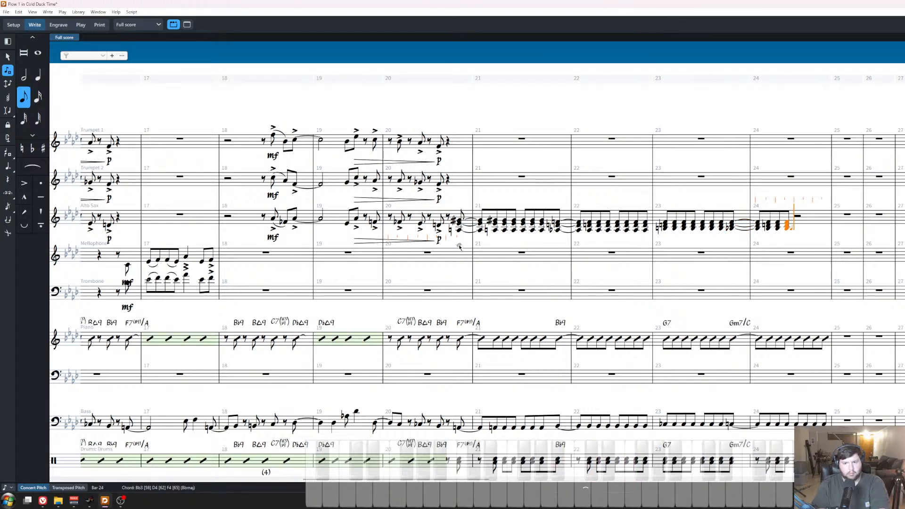
key(Escape)
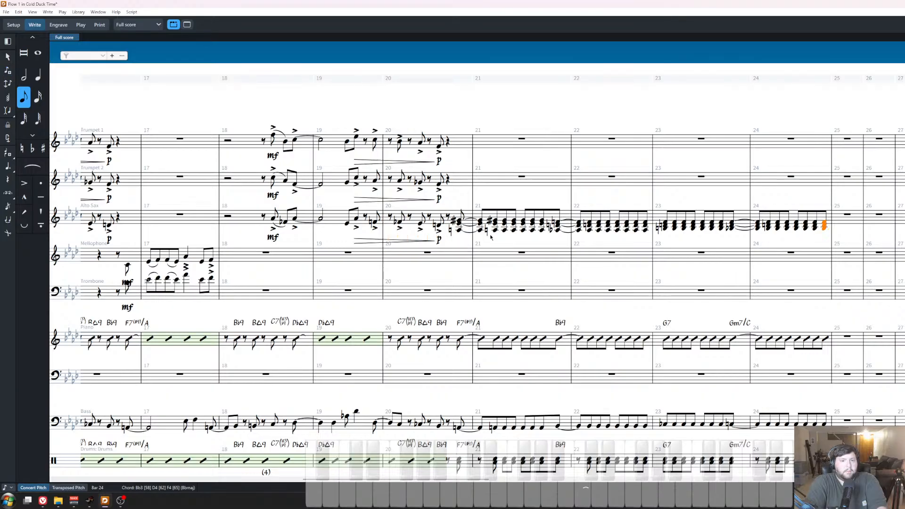
Try adding staccato to a selection of Alto Sax notes that includes the earlier bar 20 notes and runs through bar 24.
shift+click(460, 225)
key(])
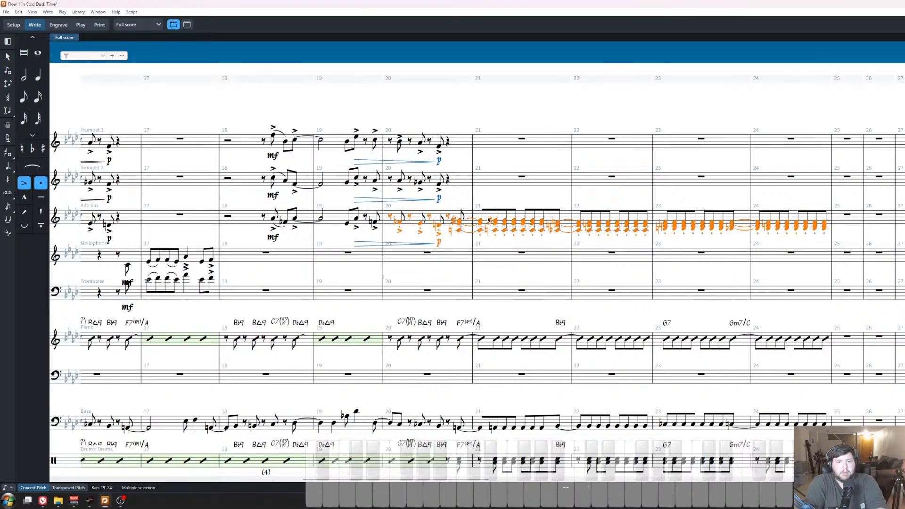
key(ctrl+z)
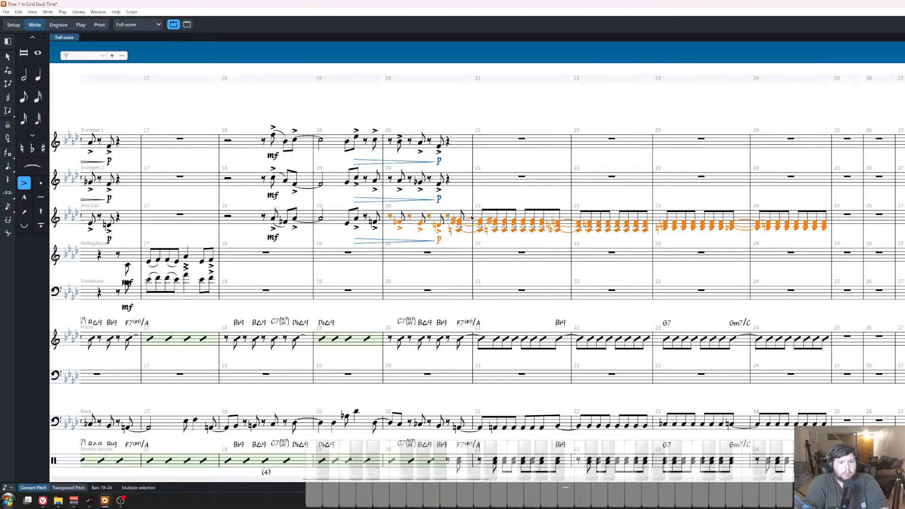
Add staccato to only the new Alto Sax chords, from the last eighth of bar 20 through bar 24.
click(463, 242)
click(458, 223)
shift+click(824, 227)
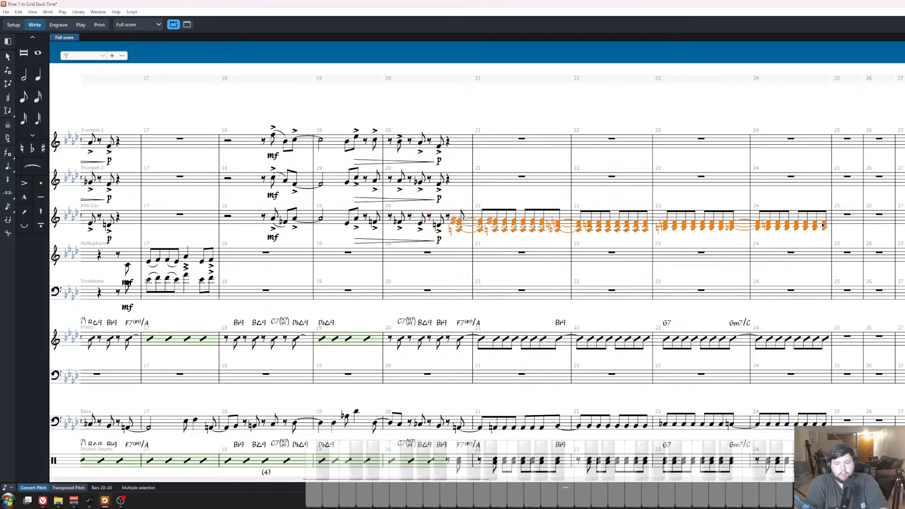
click(461, 232)
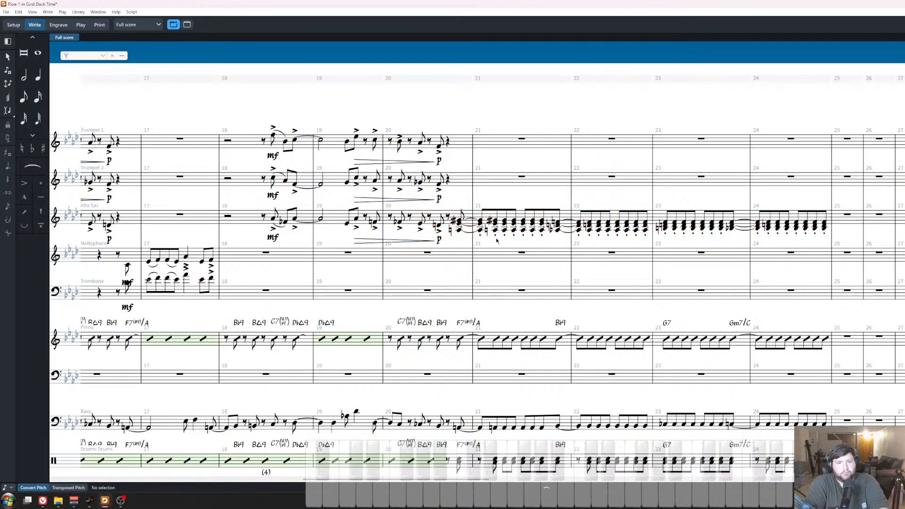
Add accents to the tied Alto Sax chords that start at the ends of bars 20, 21 and 23.
click(462, 232)
click(555, 230)
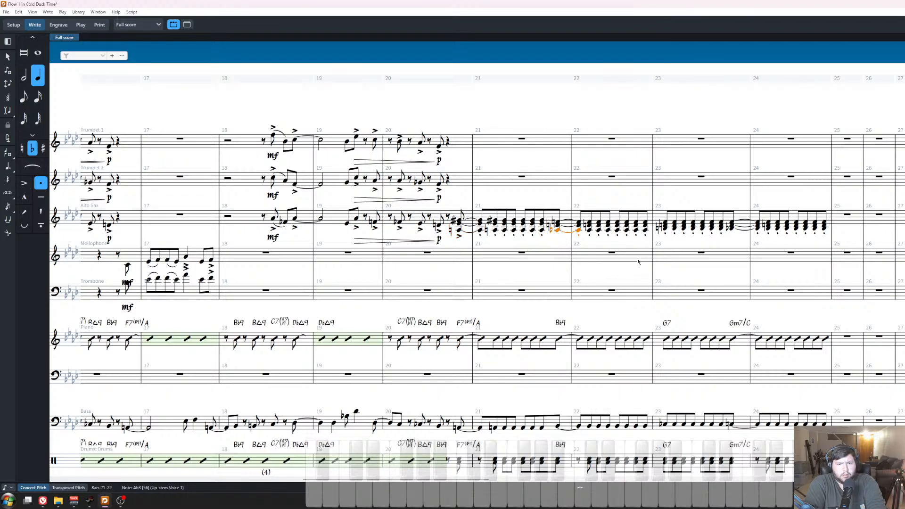
key(bracketleft)
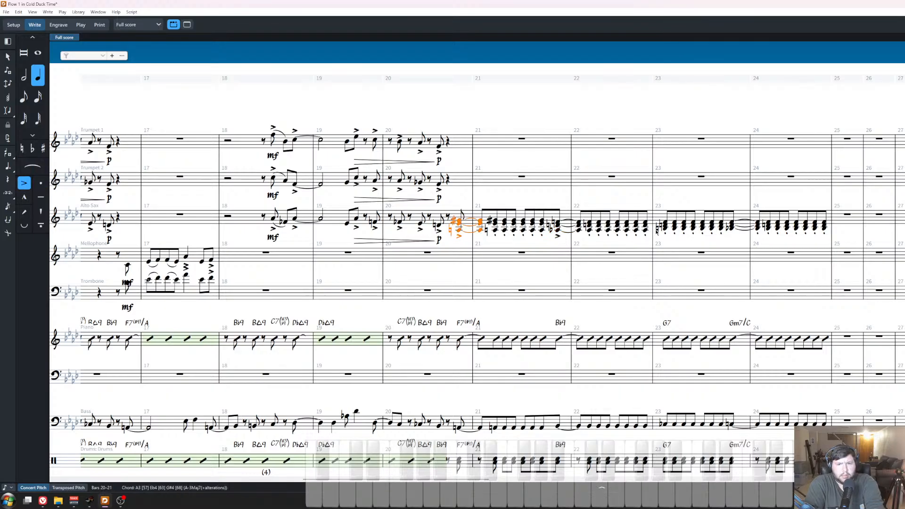
click(732, 231)
key(Escape)
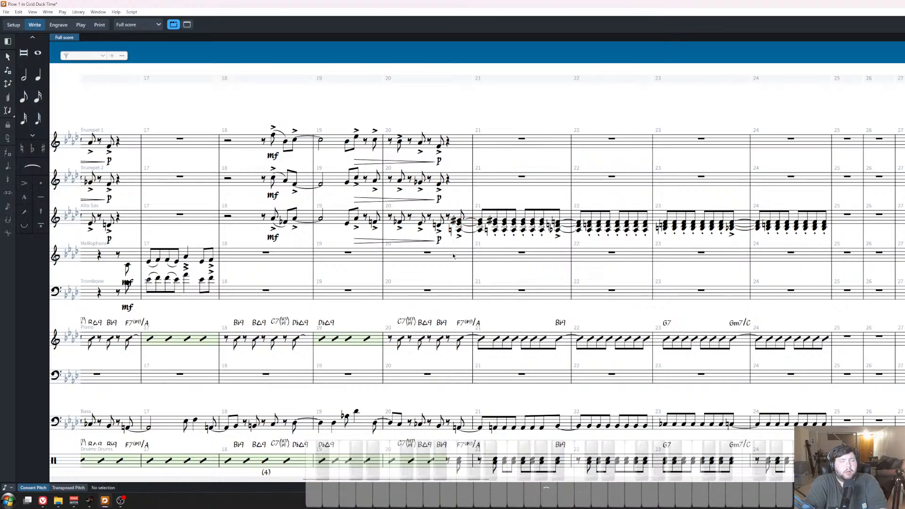
scroll(453, 256, down, 2)
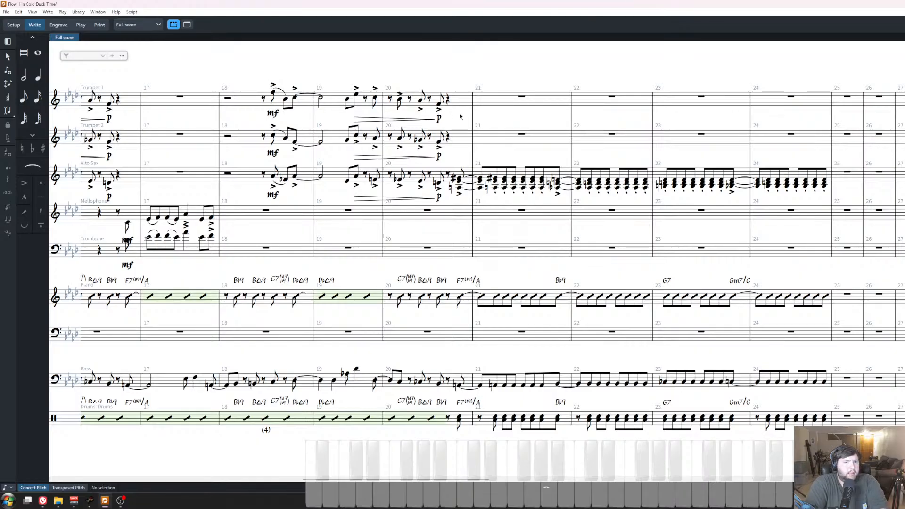
click(459, 180)
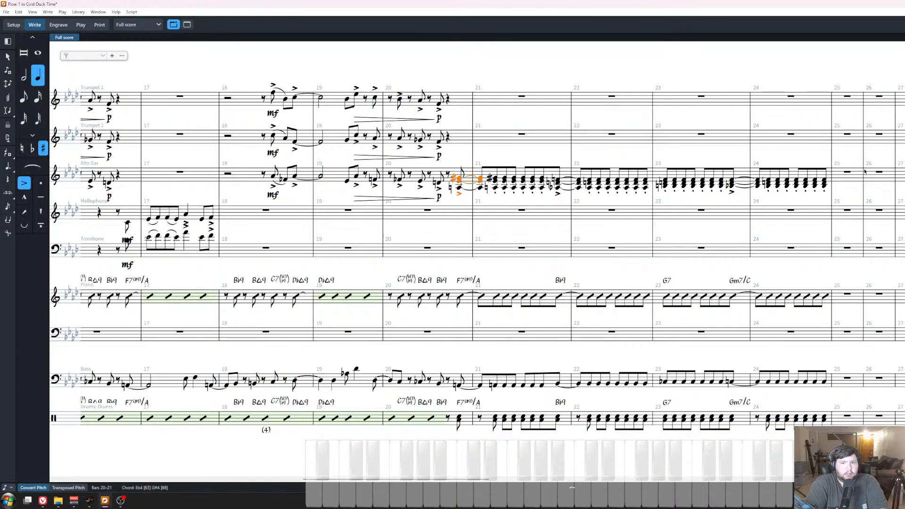
shift+click(825, 189)
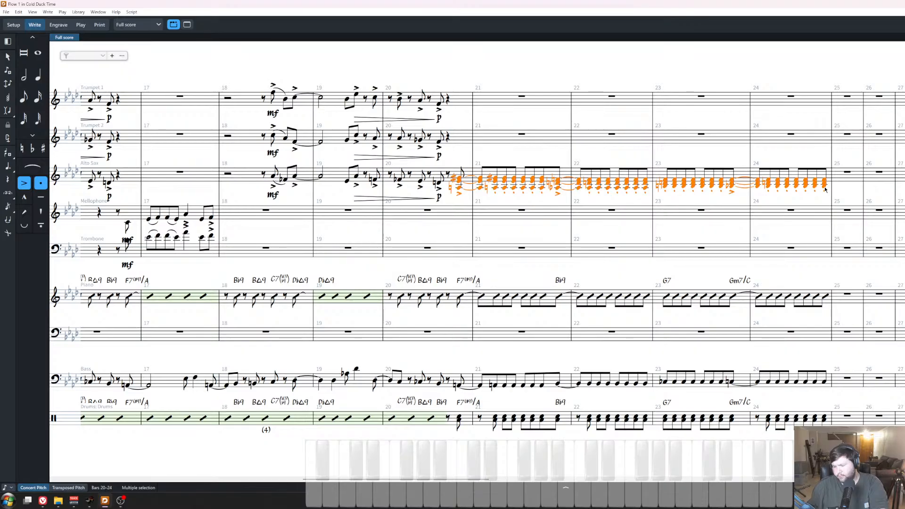
click(447, 322)
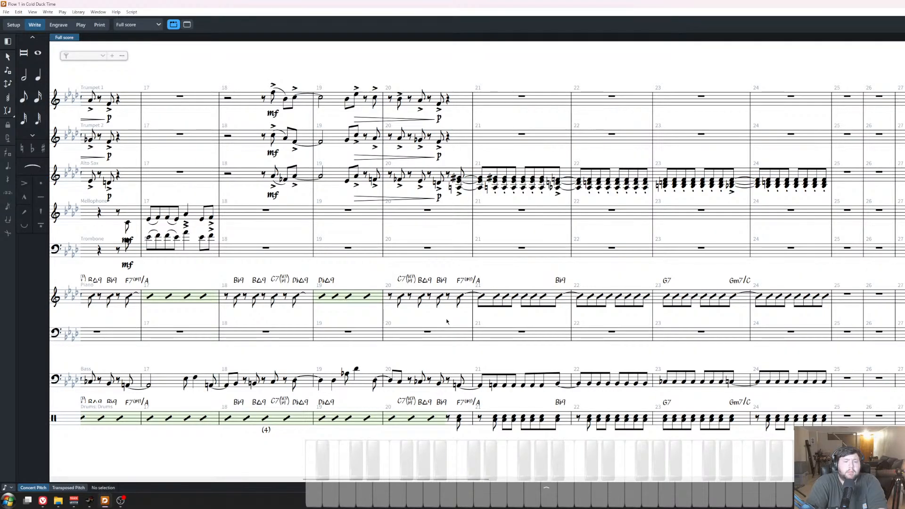
click(460, 297)
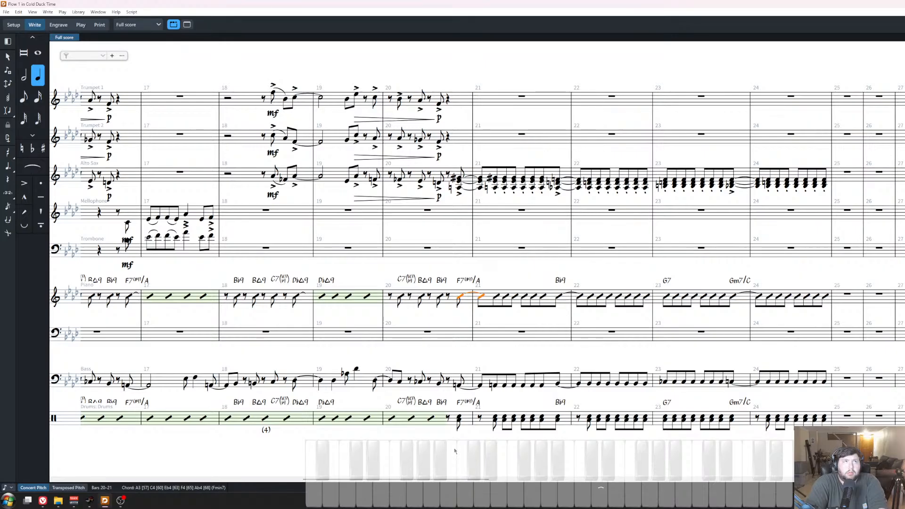
key(Escape)
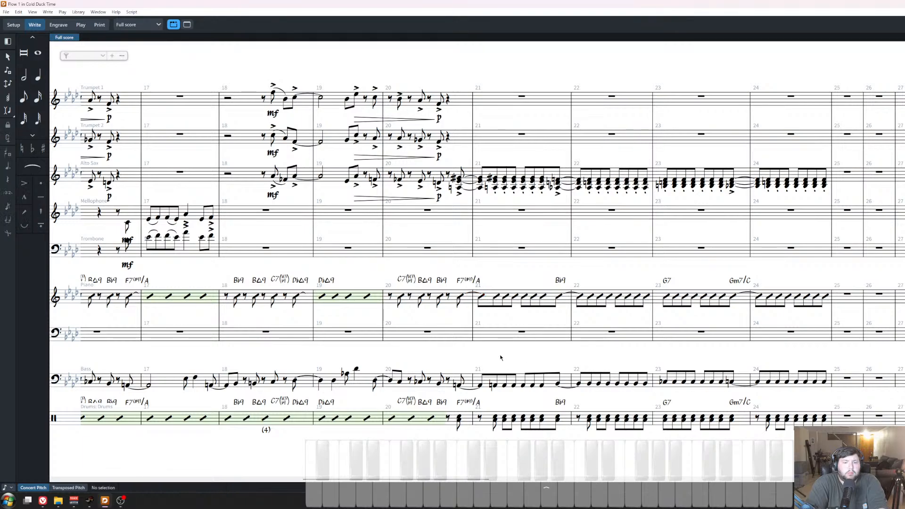
Add a kick drum note and an accent to the last drum hits of bars 20 and 21.
click(457, 423)
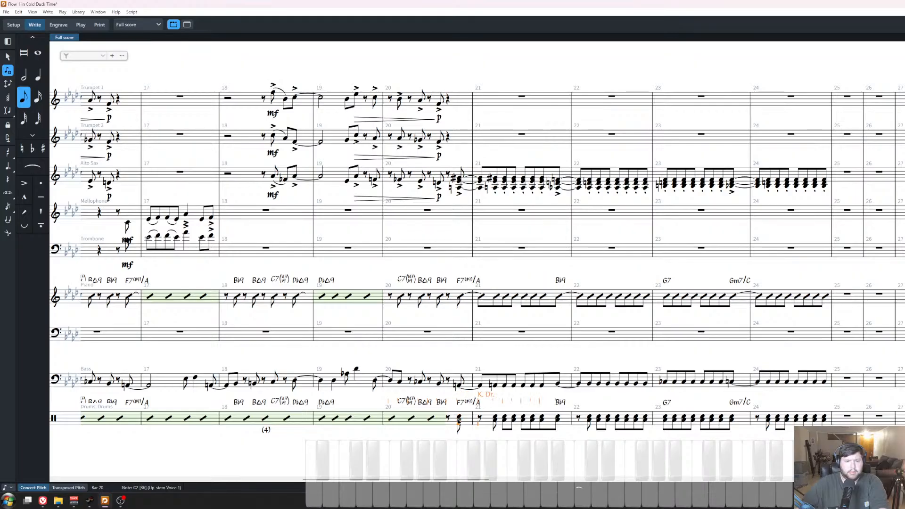
click(558, 420)
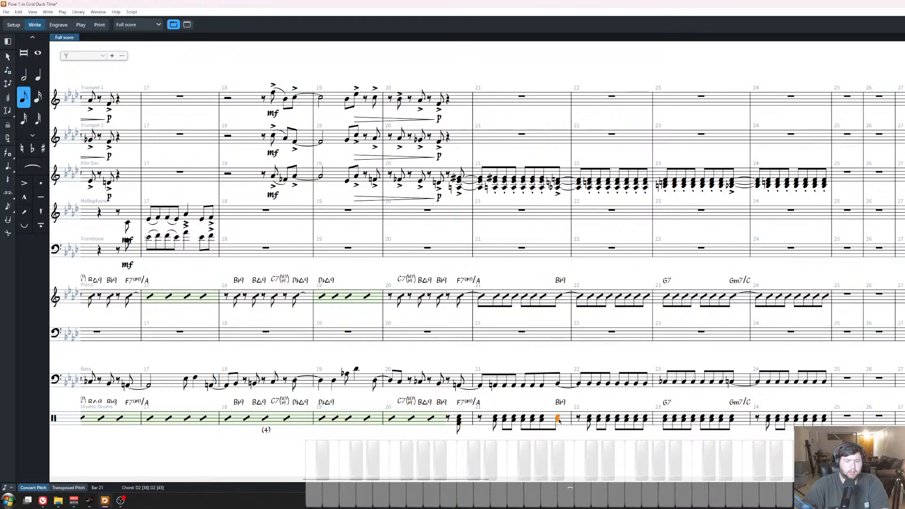
key(bracketleft)
click(459, 419)
key(bracketleft)
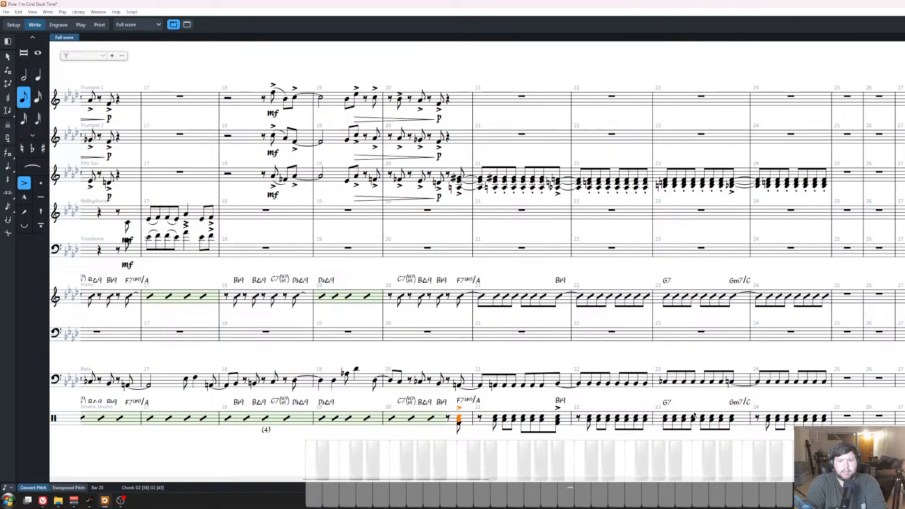
Add a kick drum note and an accent to the last drum hit of bar 23.
double_click(732, 420)
key(f)
key(Escape)
key(bracketleft)
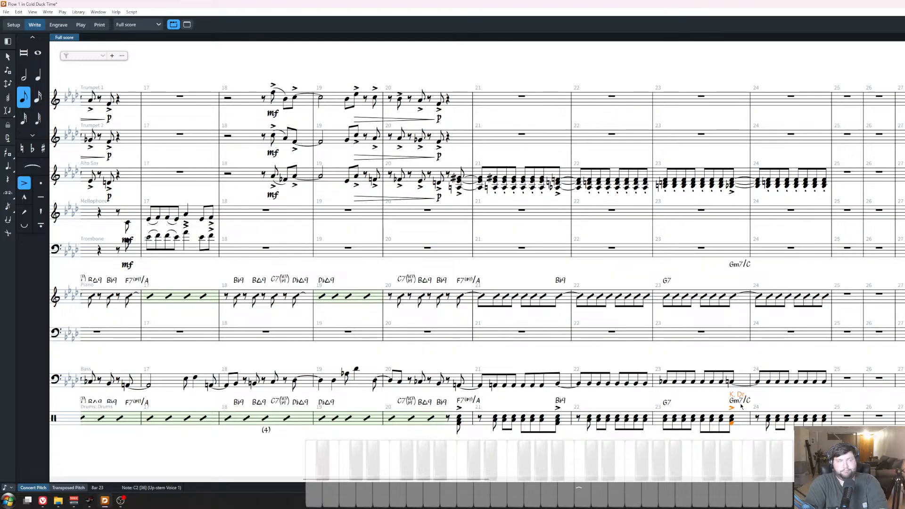
key(Escape)
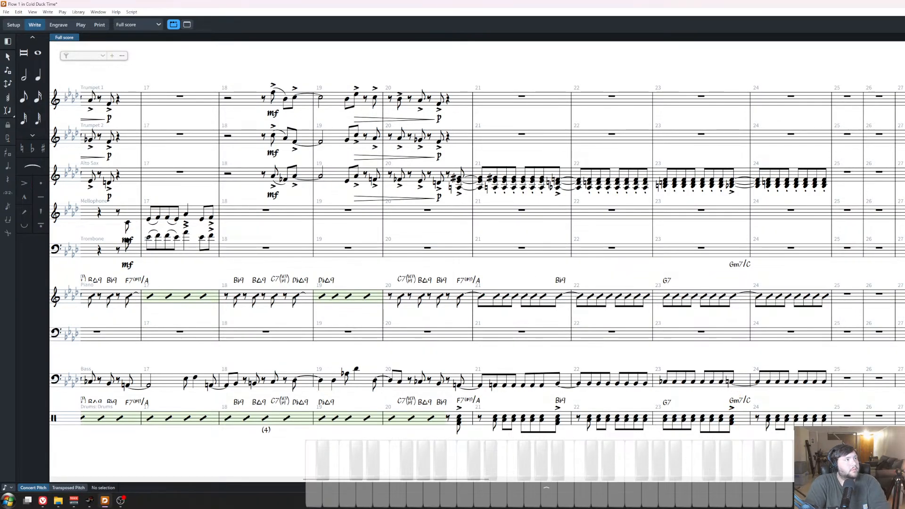
Add fp<fp dynamics to the Alto Sax from the last eighth of bar 20 to the end of bar 21.
click(459, 180)
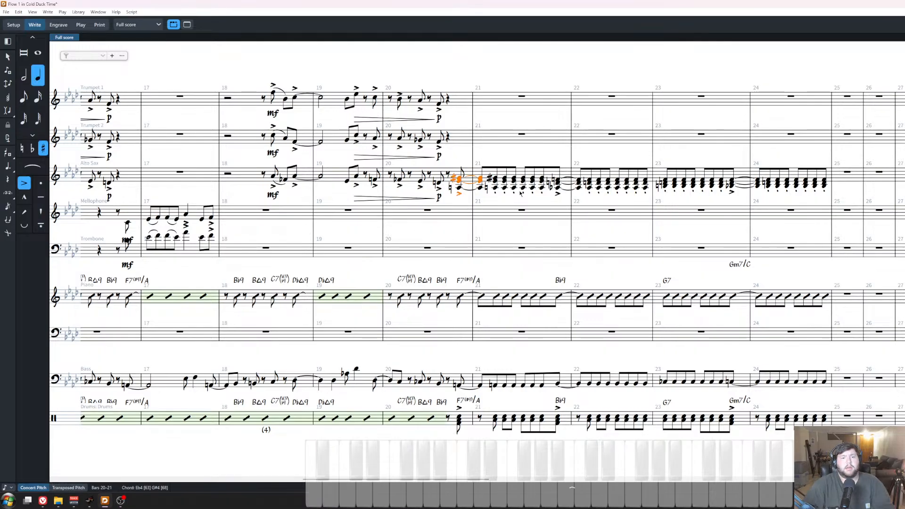
shift+click(542, 183)
key(shift+d)
text(fp<fp)
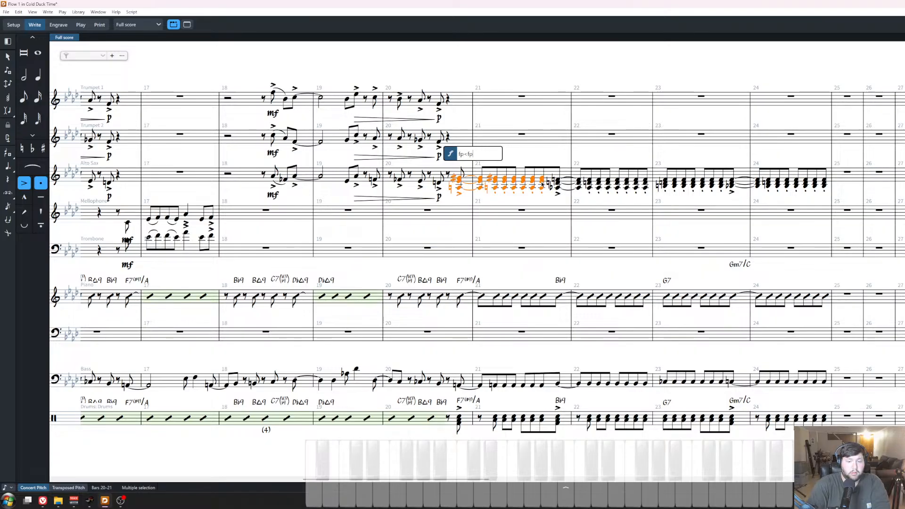
key(Return)
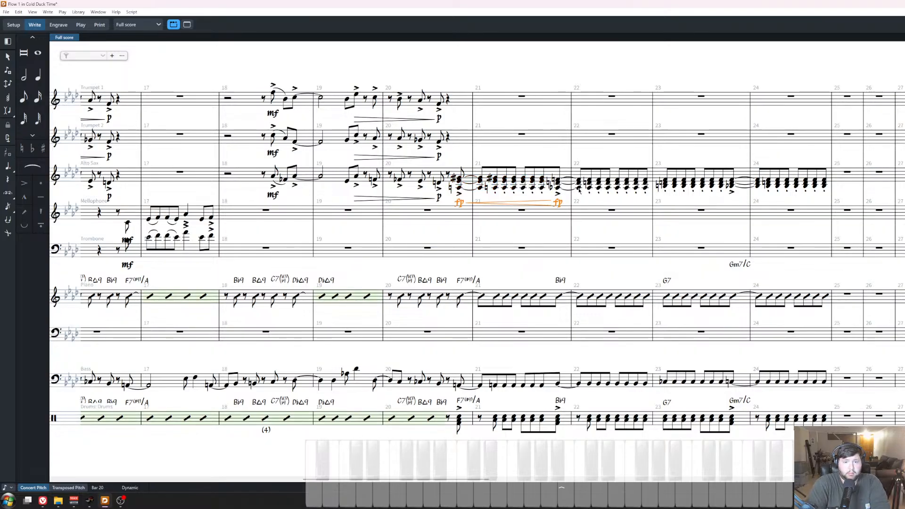
double_click(560, 203)
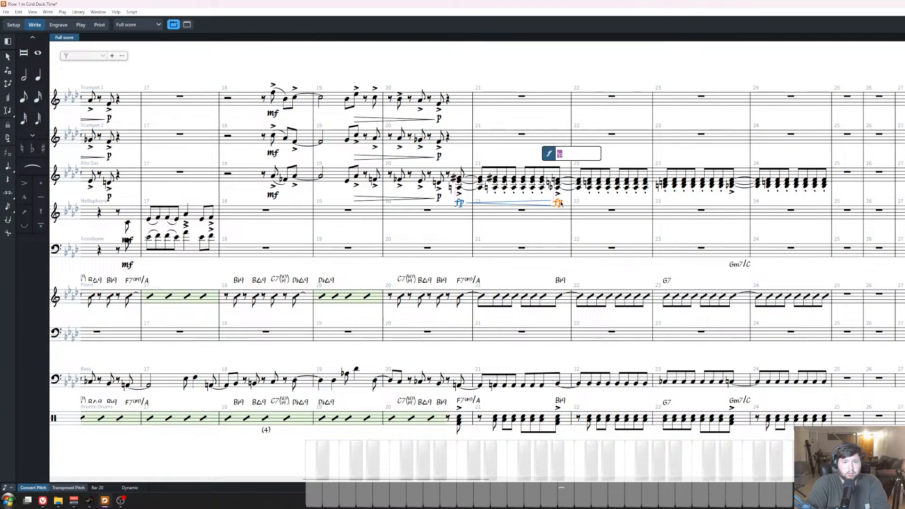
click(583, 165)
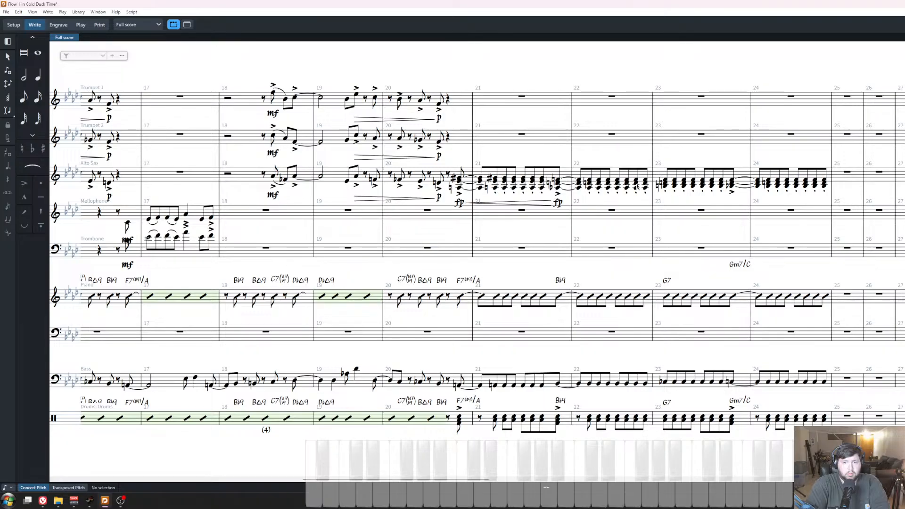
Add fp<f dynamics to the Alto Sax from the start of bar 23 to the last eighth of bar 24.
click(666, 184)
shift+click(823, 188)
key(shift+d)
text(fp<f)
key(Return)
key(Escape)
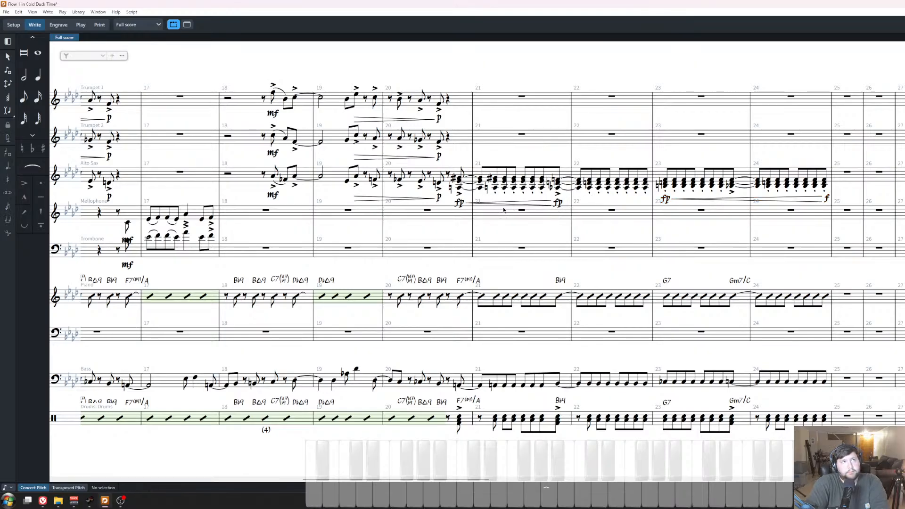
Add a crescendo hairpin to the Alto Sax from the fp at the end of bar 21 to the fp starting bar 23.
click(595, 208)
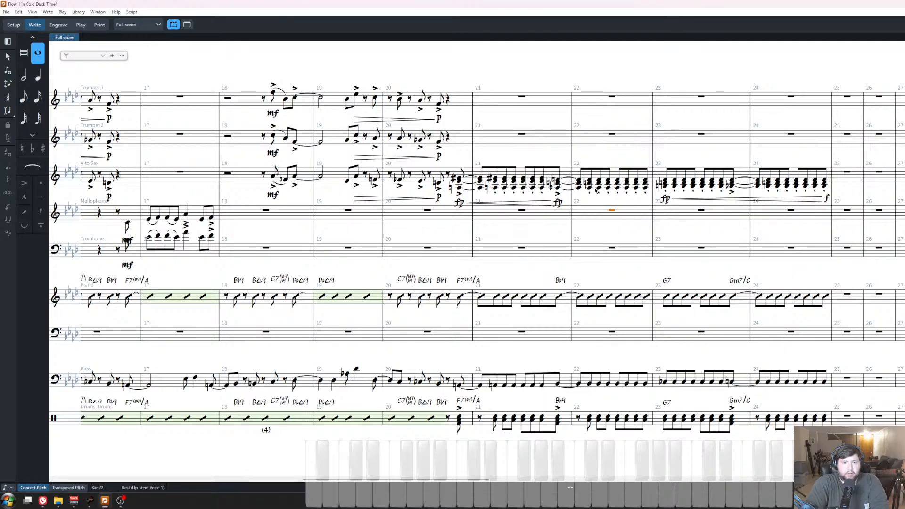
click(559, 204)
key(shift+comma)
click(559, 215)
key(Delete)
click(589, 198)
drag(591, 198, 653, 200)
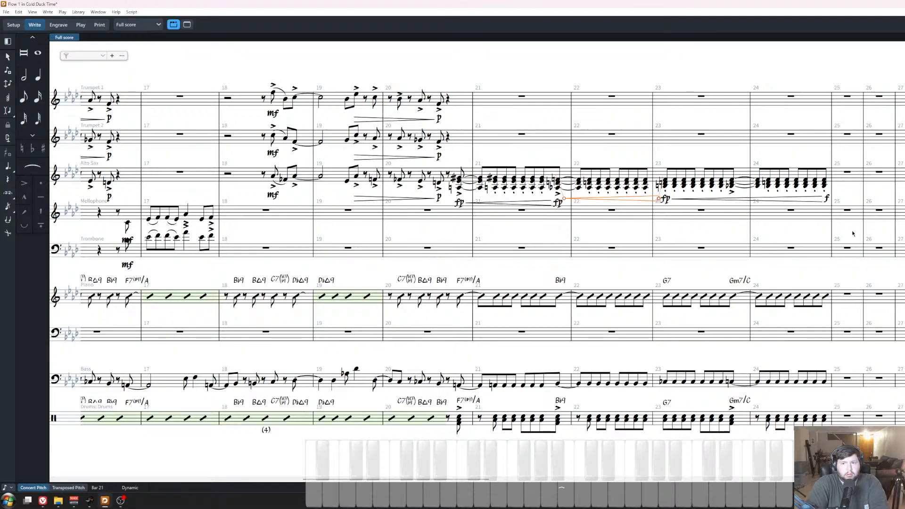
Link and group the Alto Sax dynamics from the end of bar 20 through bar 24.
drag(853, 233, 452, 171)
right_click(461, 202)
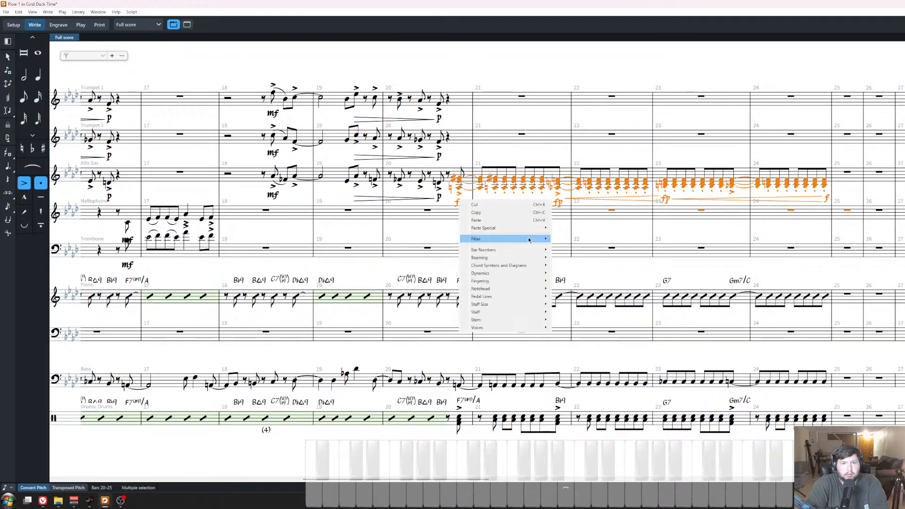
mouse_move(534, 275)
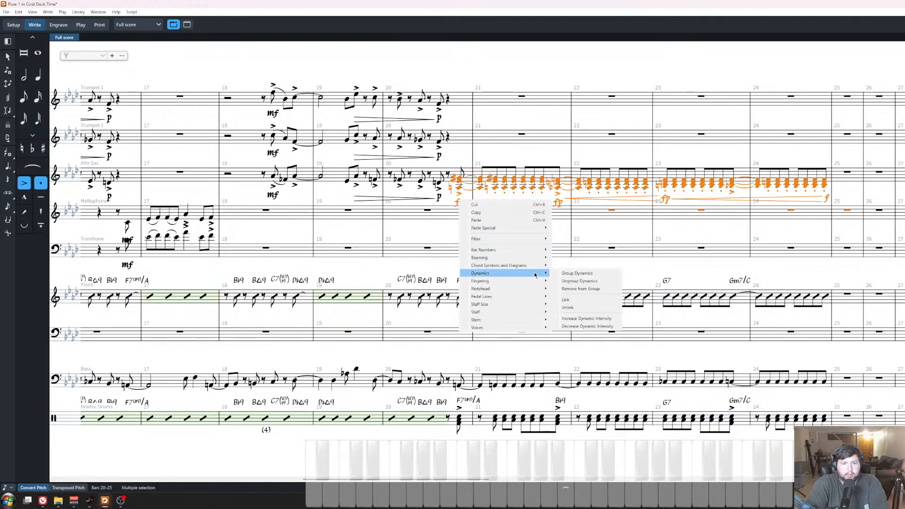
click(584, 301)
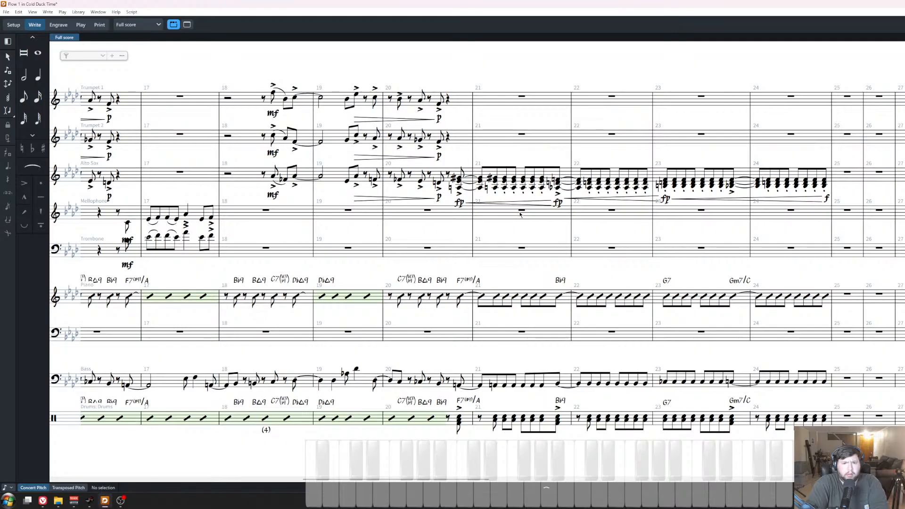
key(Escape)
drag(450, 228, 904, 175)
right_click(786, 196)
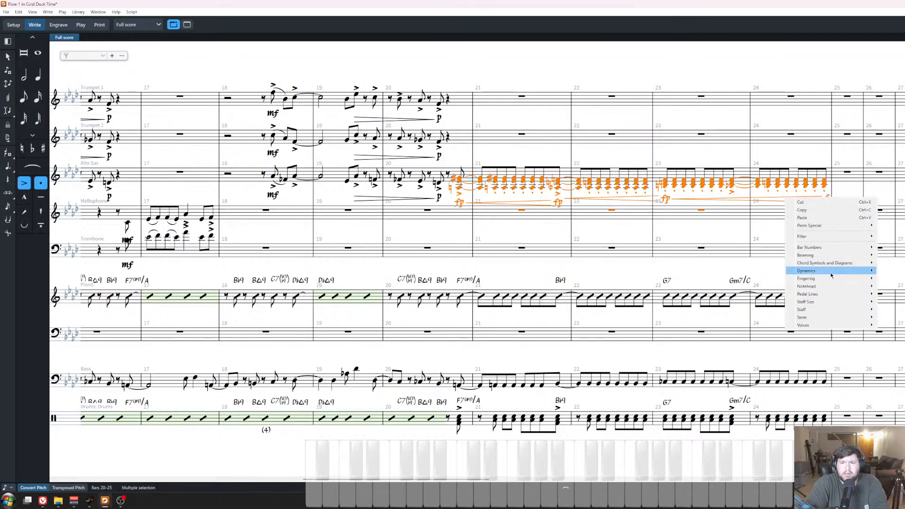
mouse_move(831, 272)
click(890, 271)
key(Escape)
Explode the Alto Sax chords from the end of bar 20 through bar 24 onto the Alto Sax, Mellophone and Trombone staves.
click(453, 173)
drag(847, 227, 455, 155)
click(132, 12)
click(132, 23)
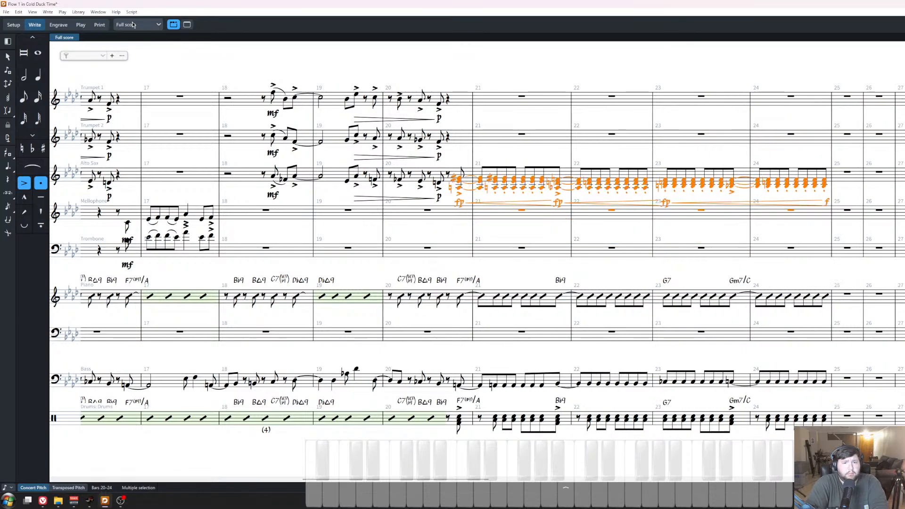
click(460, 159)
click(825, 179)
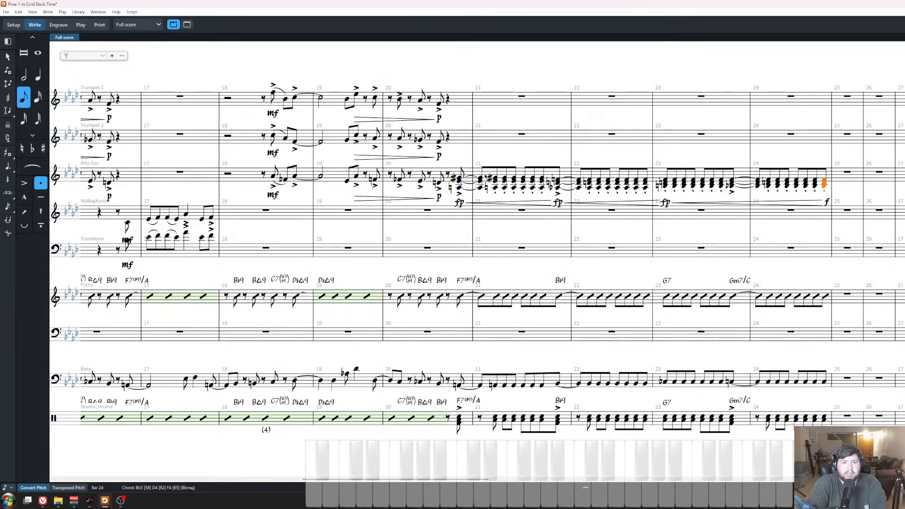
shift+click(458, 181)
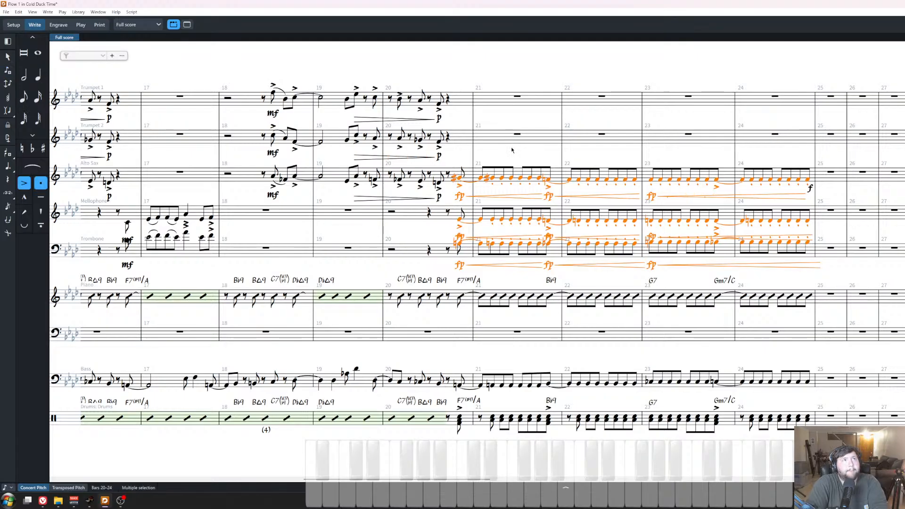
click(517, 135)
click(516, 113)
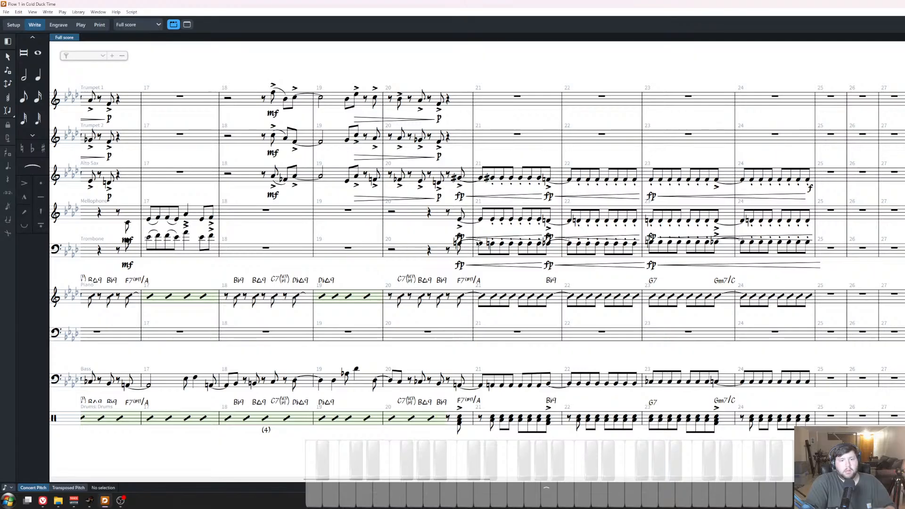
Copy the Trombone's fp and crescendo dynamics of bars 20 to 24 to the Piano, Bass and Drums staves.
click(470, 267)
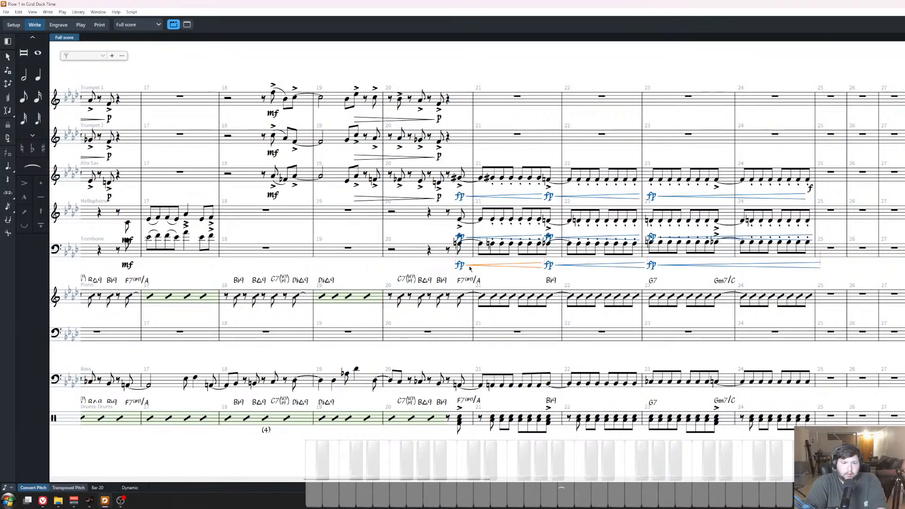
shift+click(692, 266)
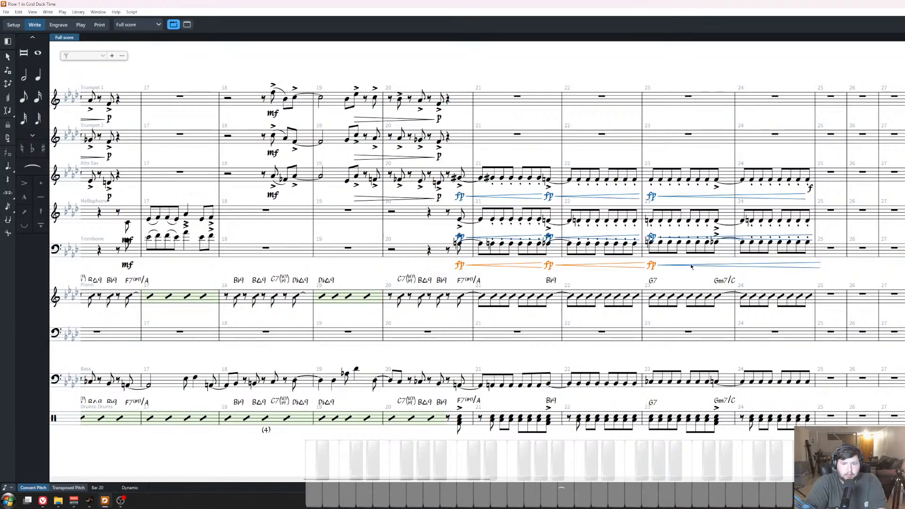
click(461, 297)
key(ctrl+v)
click(460, 418)
key(ctrl+v)
key(ctrl+v)
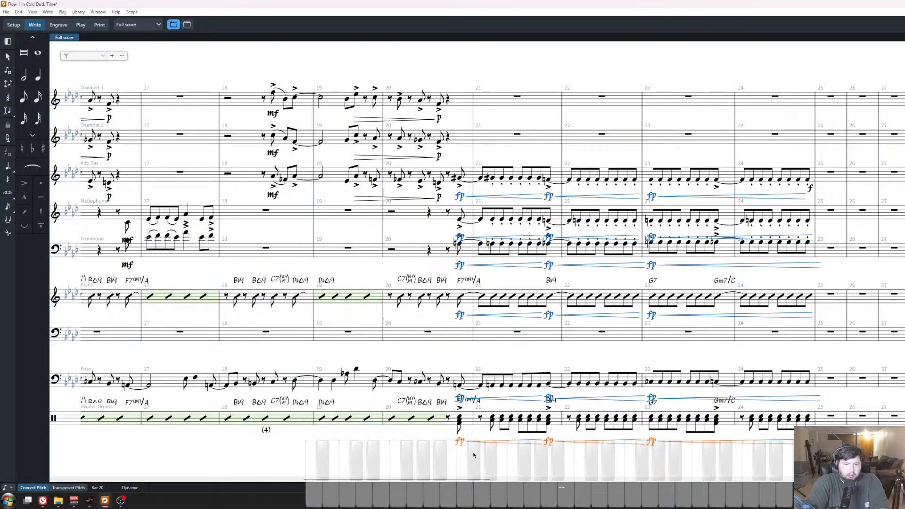
Play back the score from the middle of bar 19 into bar 24 and save the project.
scroll(475, 454, down, 2)
click(606, 420)
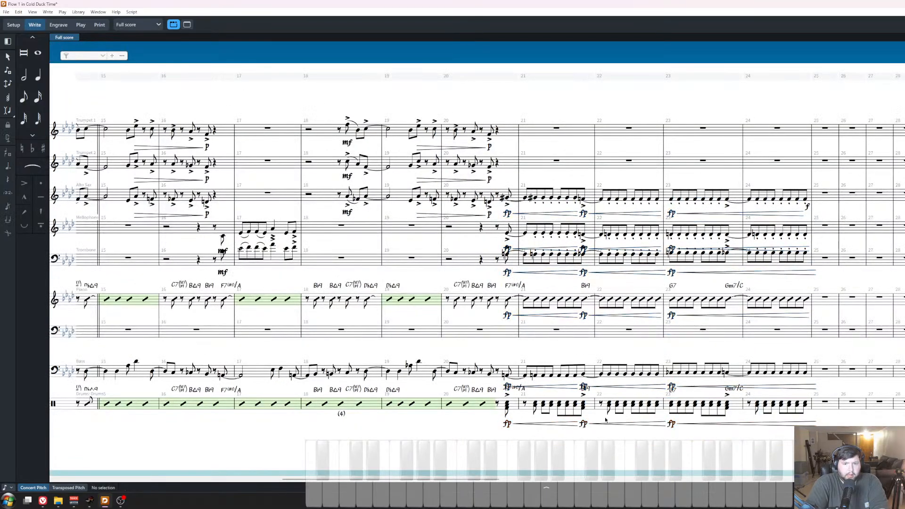
click(411, 131)
key(p)
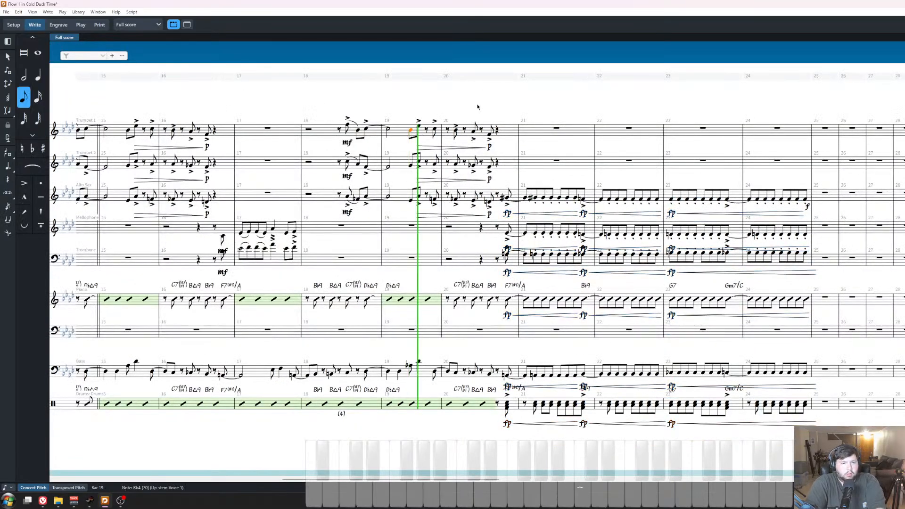
click(478, 107)
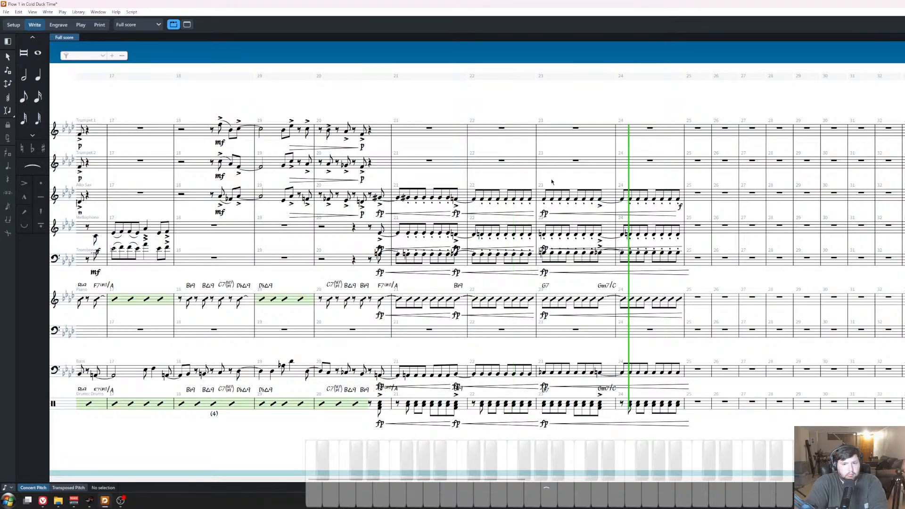
key(space)
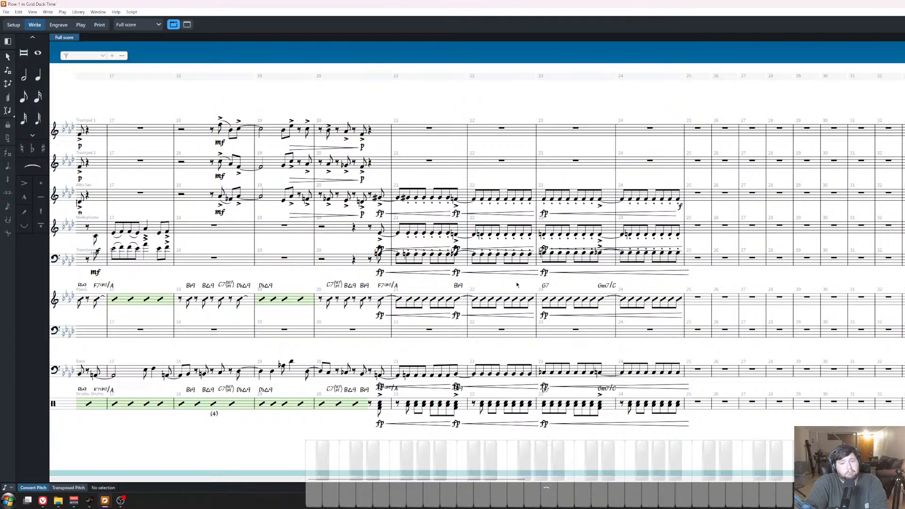
key(x)
key(ctrl+s)
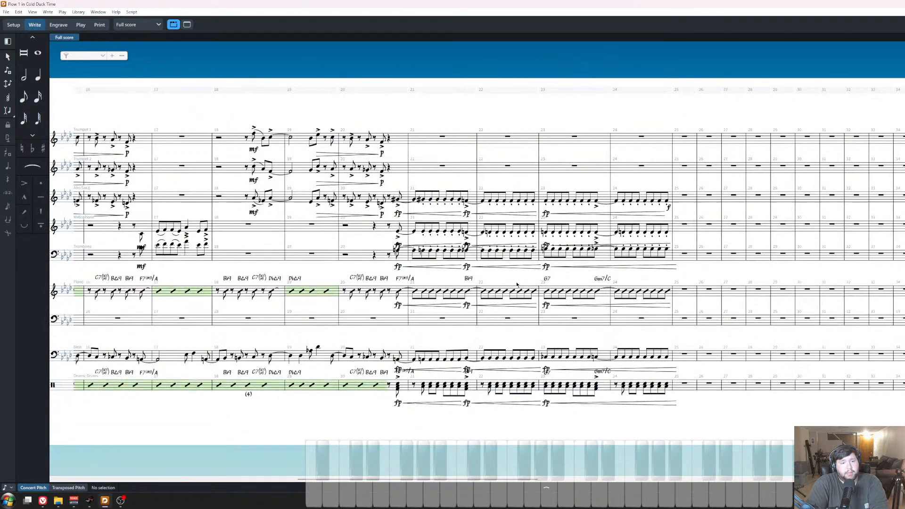
scroll(518, 285, left, 3)
scroll(600, 195, right, 1)
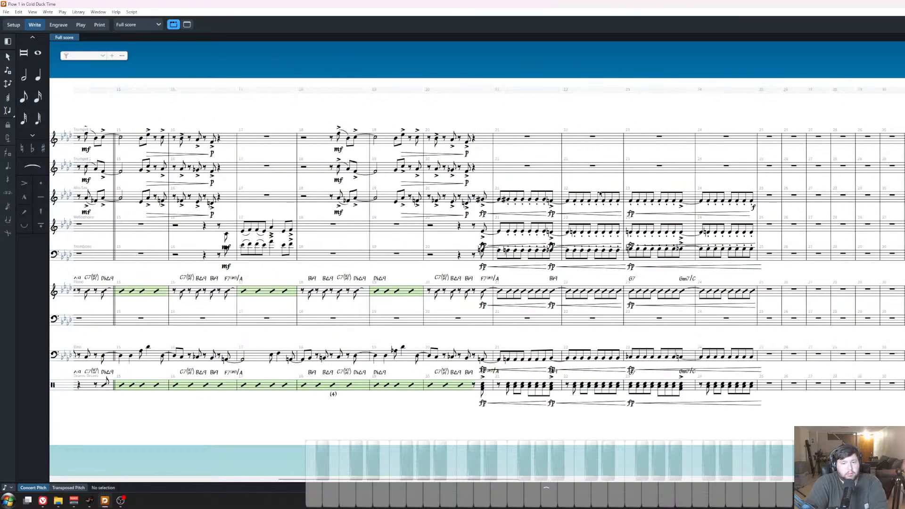
click(751, 202)
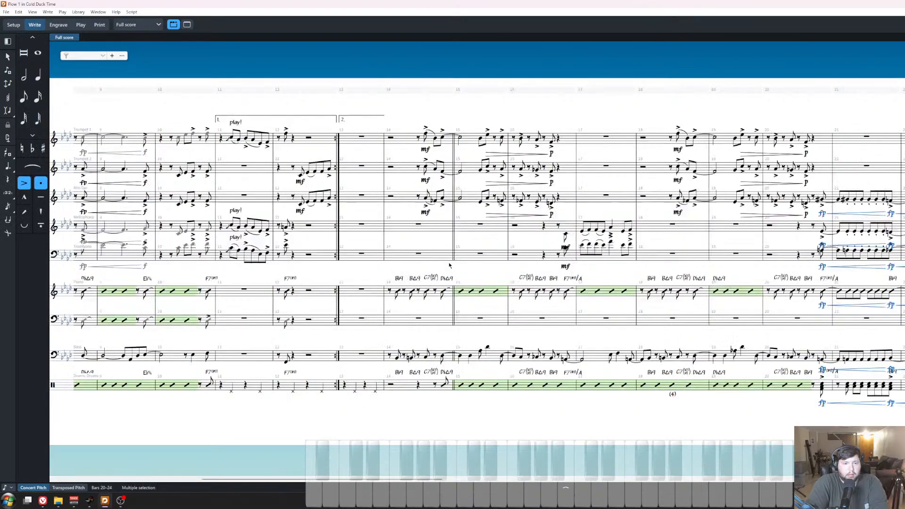
scroll(518, 137, left, 8)
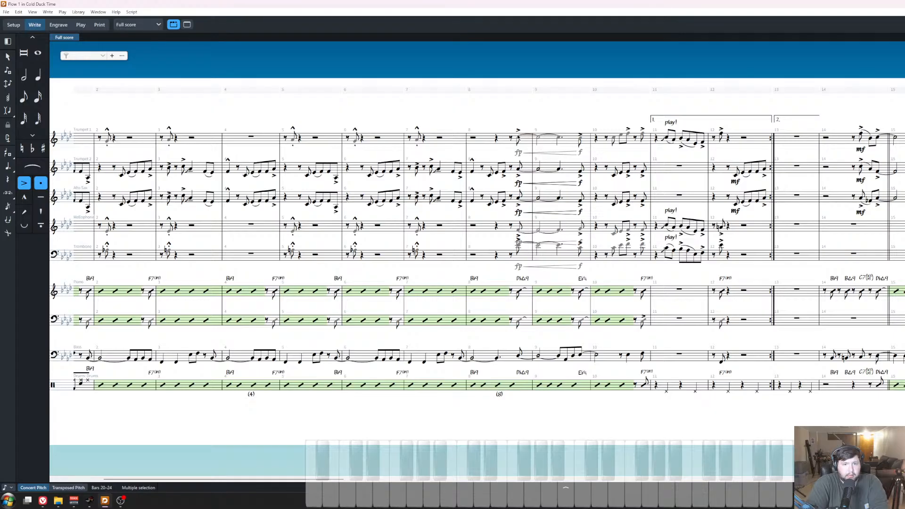
drag(518, 138, 643, 386)
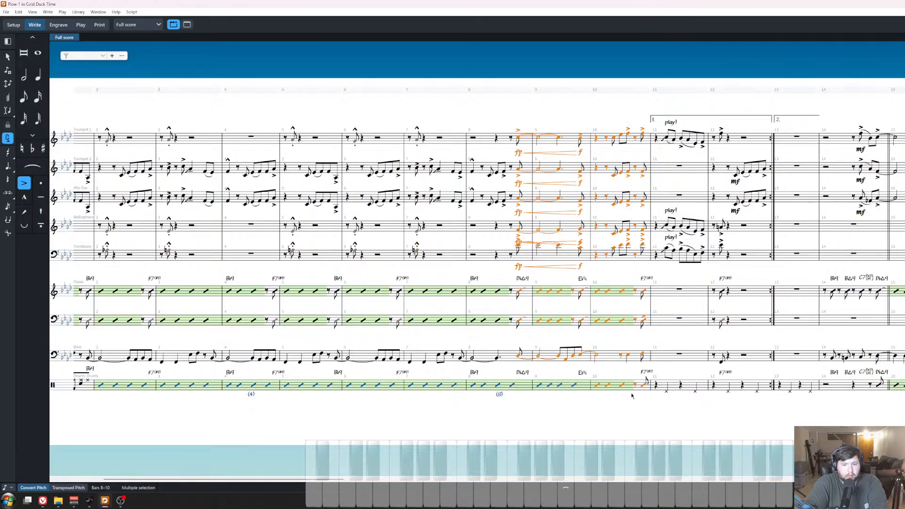
key(Escape)
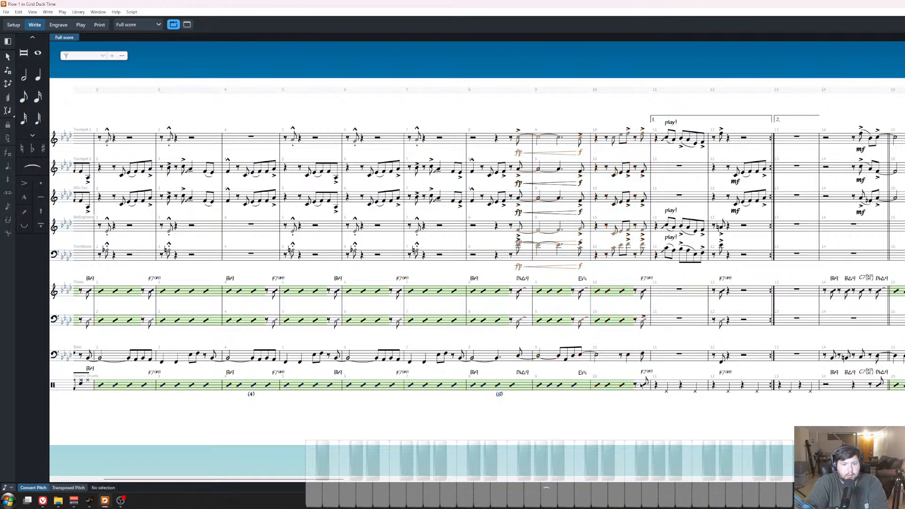
Copy the horn, piano and bass music from the last eighth of bar 8 through bar 10 to the last eighth of bar 24 through bar 26.
click(649, 357)
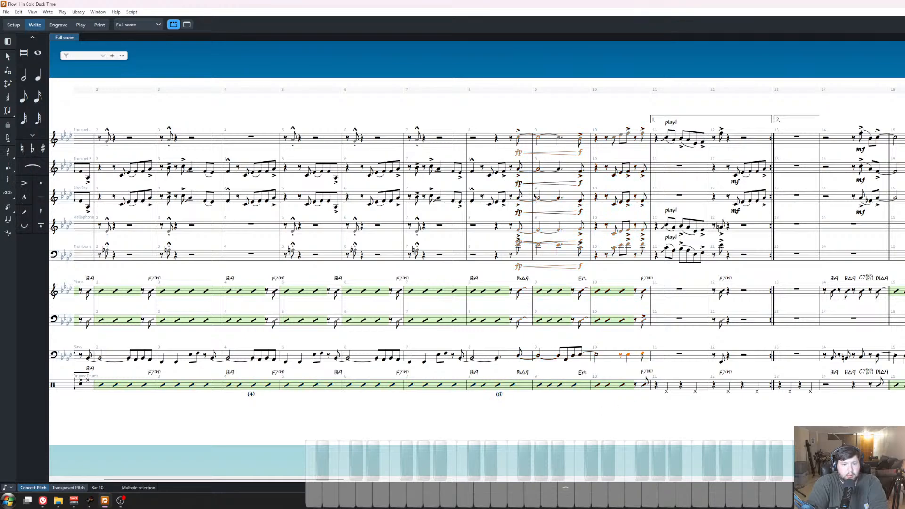
shift+click(518, 140)
scroll(545, 177, right, 3)
scroll(543, 216, right, 5)
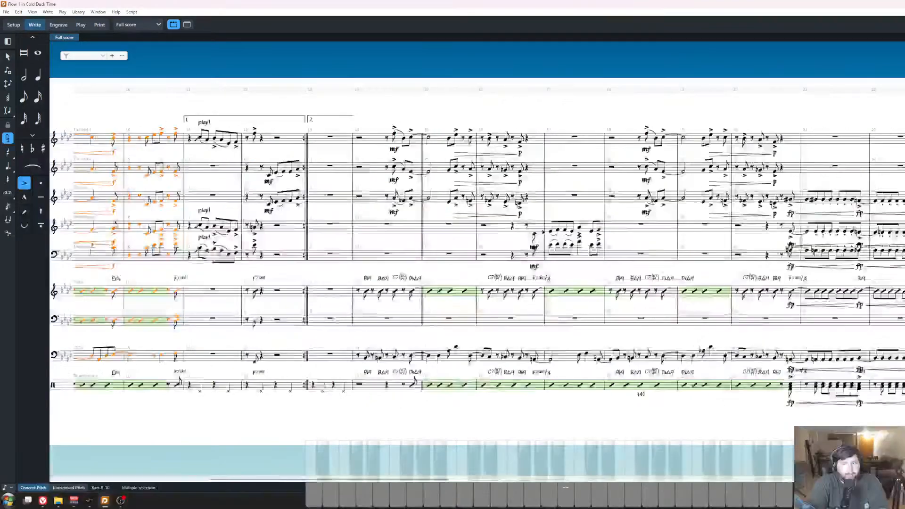
key(Right)
key(Right)
key(Right)
key(Right)
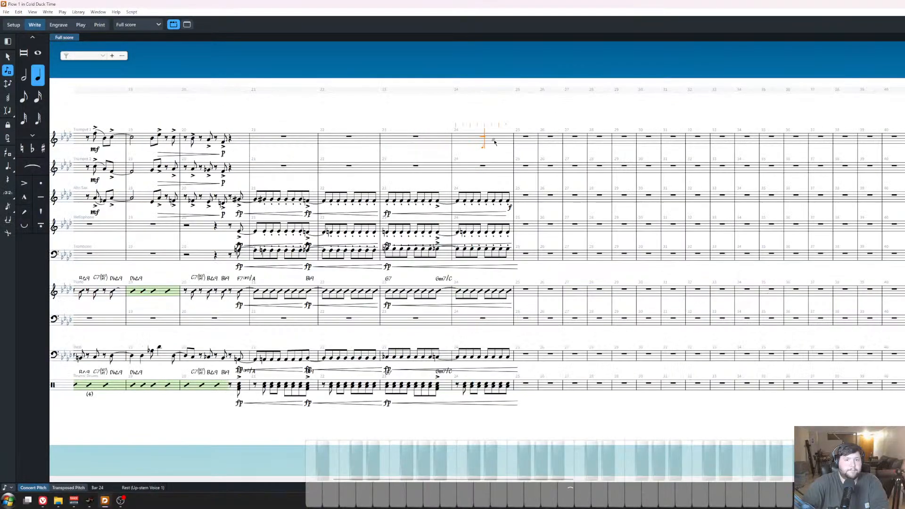
key(ctrl+v)
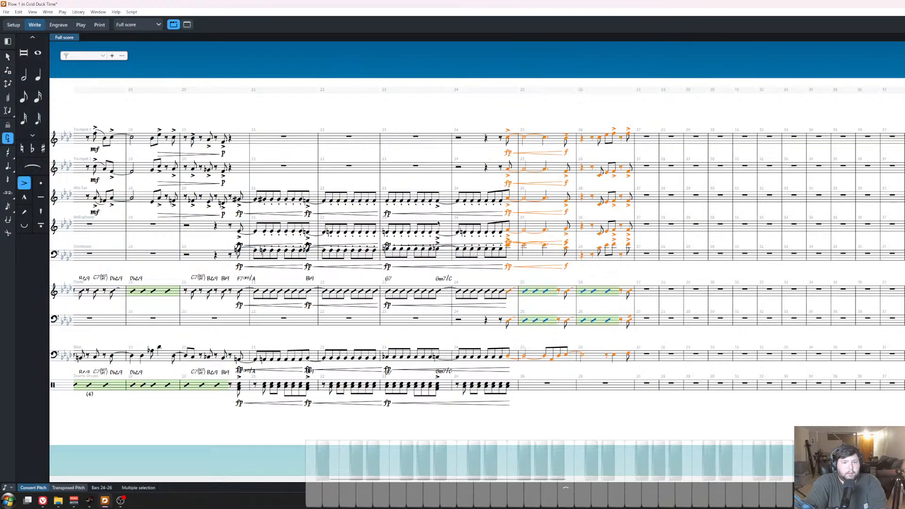
scroll(486, 180, up, 2)
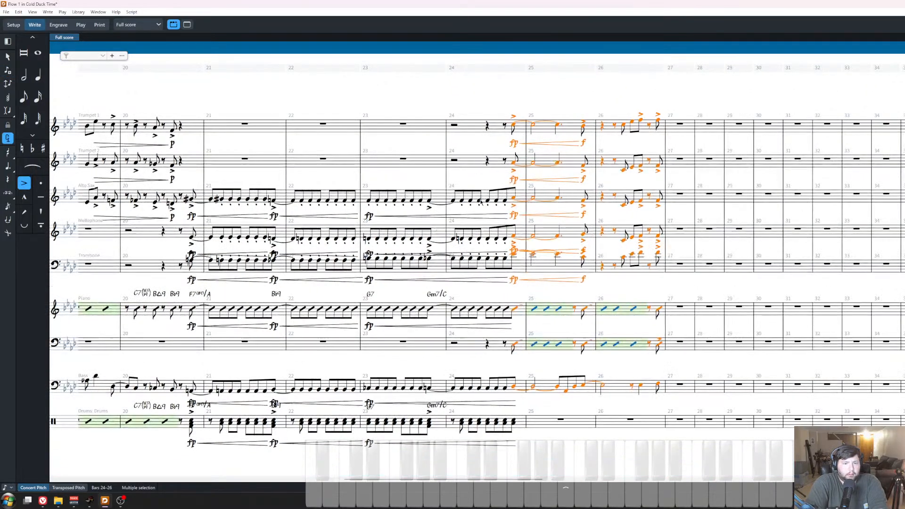
click(542, 325)
click(550, 279)
scroll(565, 315, down, 1)
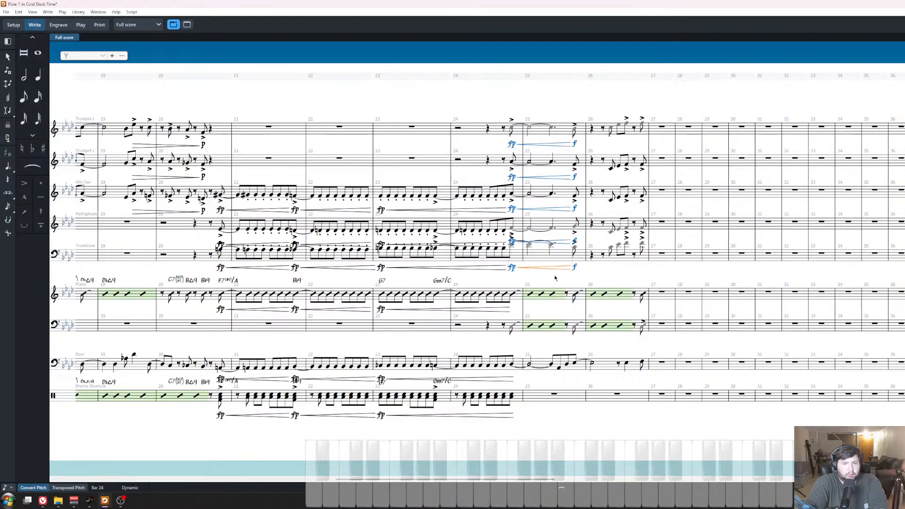
Copy the three Piano chord symbols from the end of bar 8 to the end of bar 10 to the last eighth of bar 24.
drag(188, 294, 658, 293)
drag(155, 302, 698, 301)
drag(229, 304, 529, 302)
scroll(528, 307, right, 15)
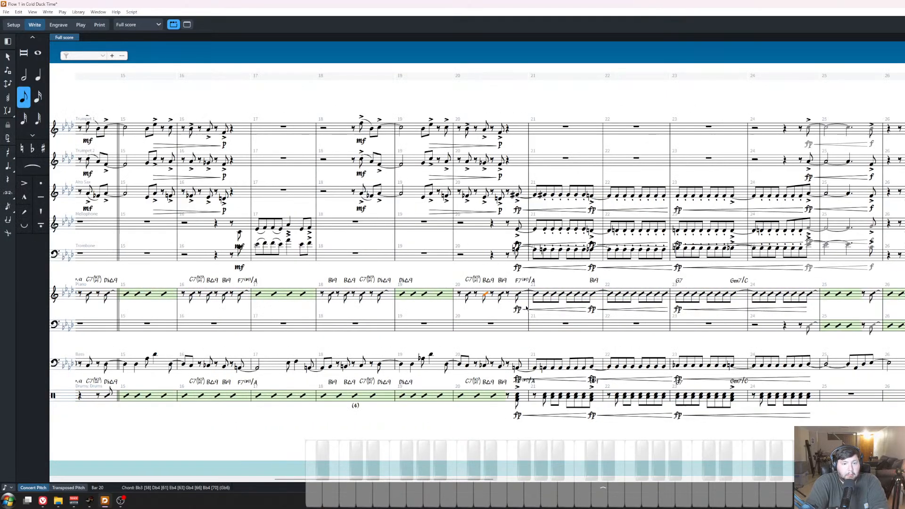
scroll(526, 309, left, 15)
click(608, 281)
click(663, 279)
click(724, 282)
ctrl+click(663, 281)
ctrl+click(795, 281)
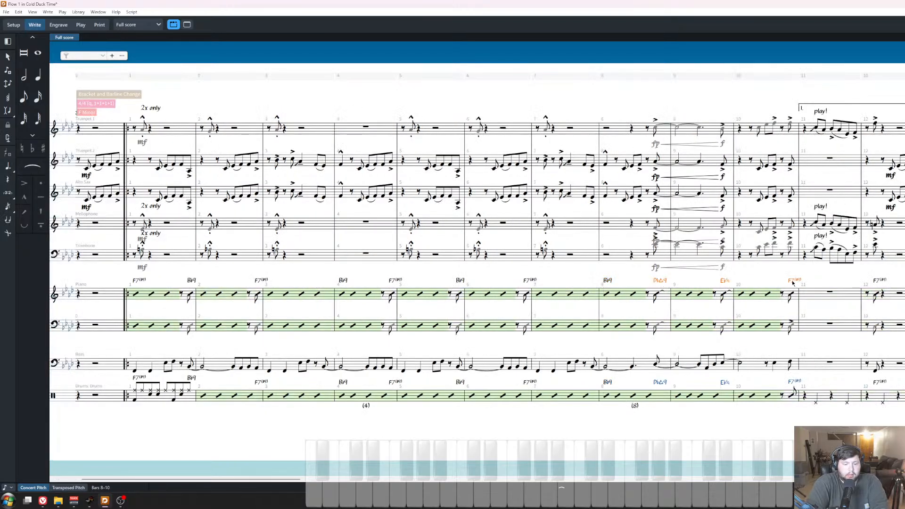
scroll(590, 311, right, 20)
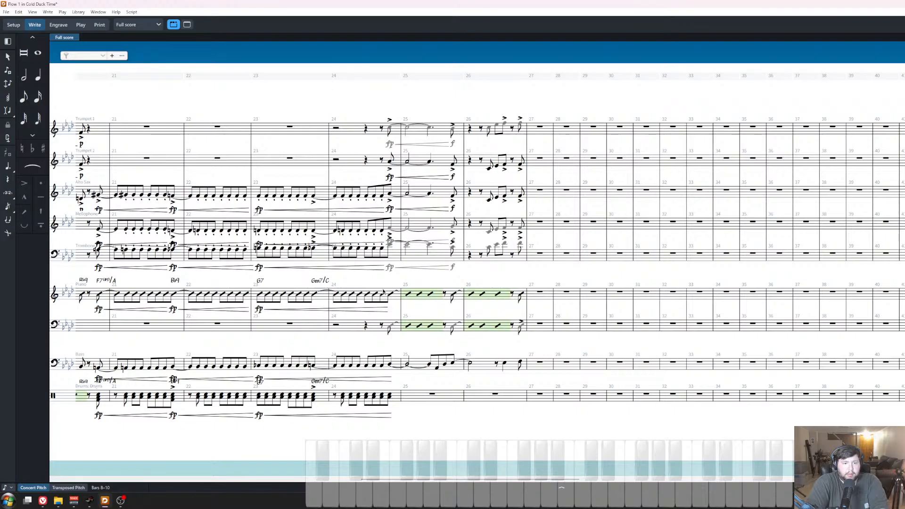
click(391, 294)
key(ctrl+v)
click(560, 285)
scroll(547, 286, left, 4)
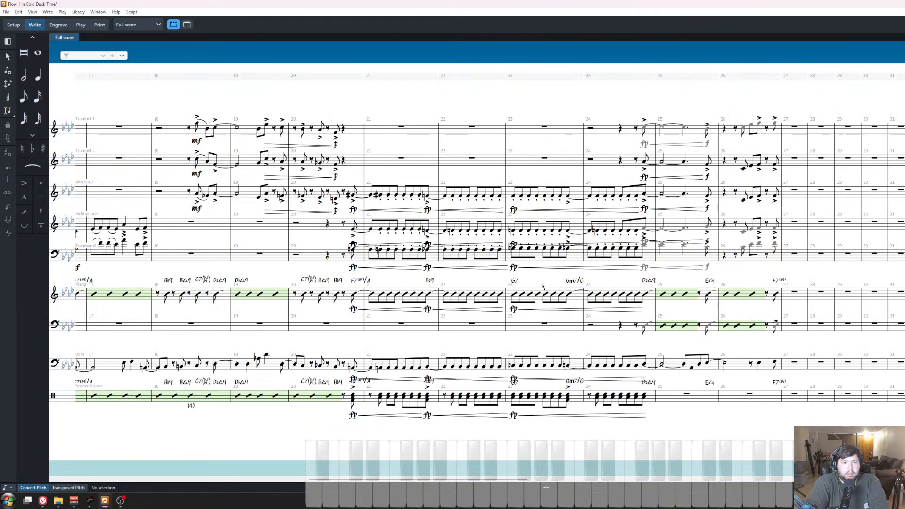
scroll(542, 286, down, 6)
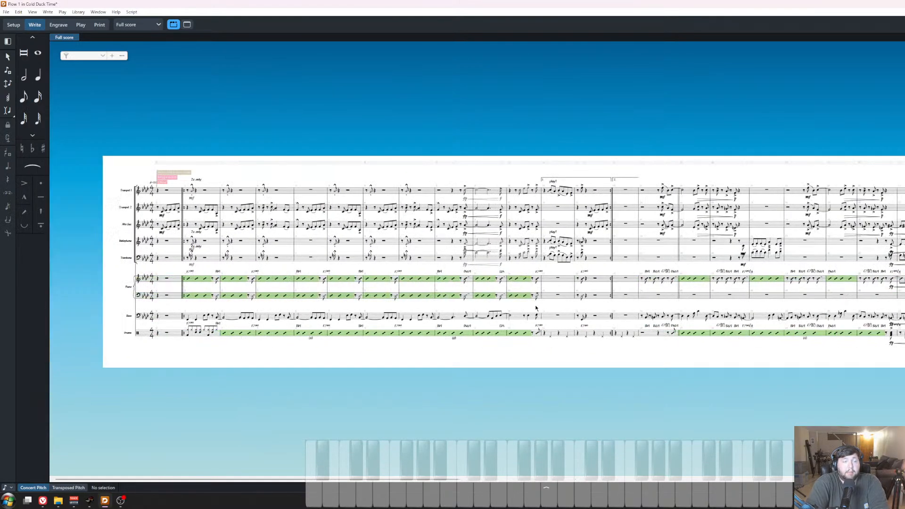
Play back the score from the Trumpet 1 entrance on the last eighth of bar 24.
scroll(728, 327, up, 5)
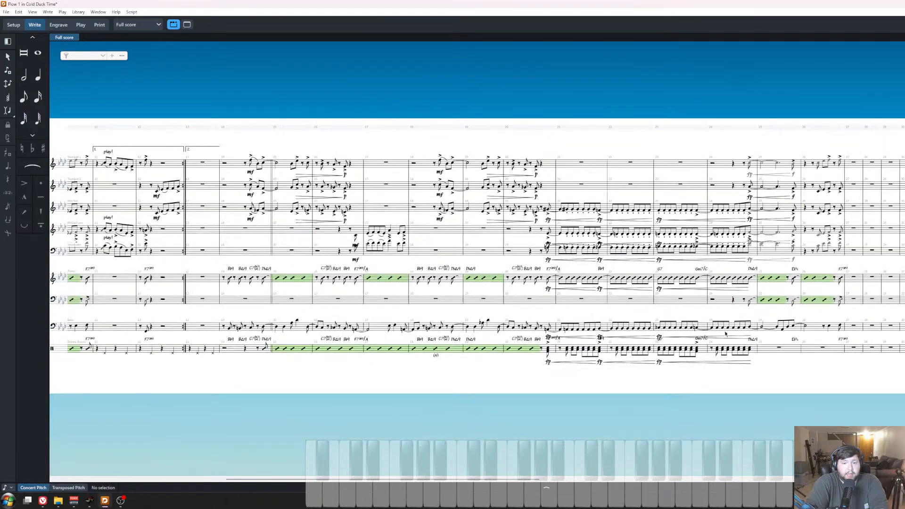
scroll(728, 327, up, 3)
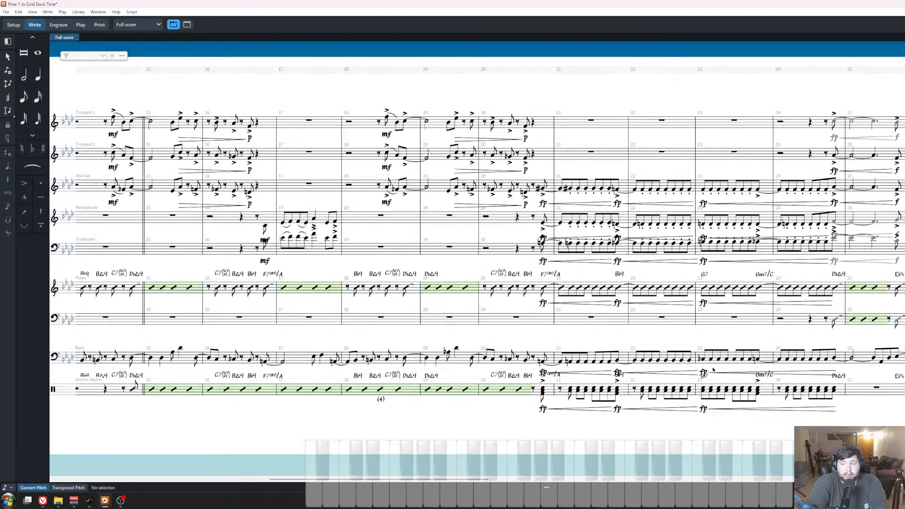
scroll(713, 370, right, 3)
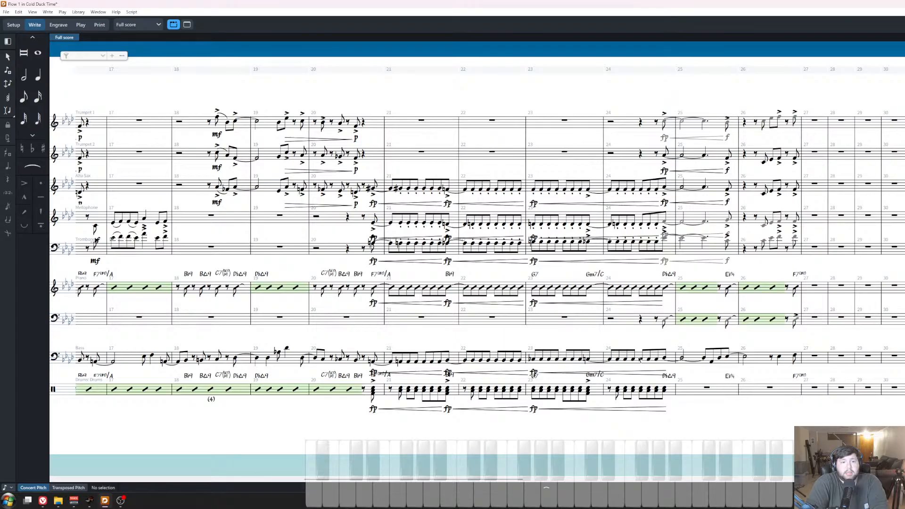
scroll(744, 373, down, 2)
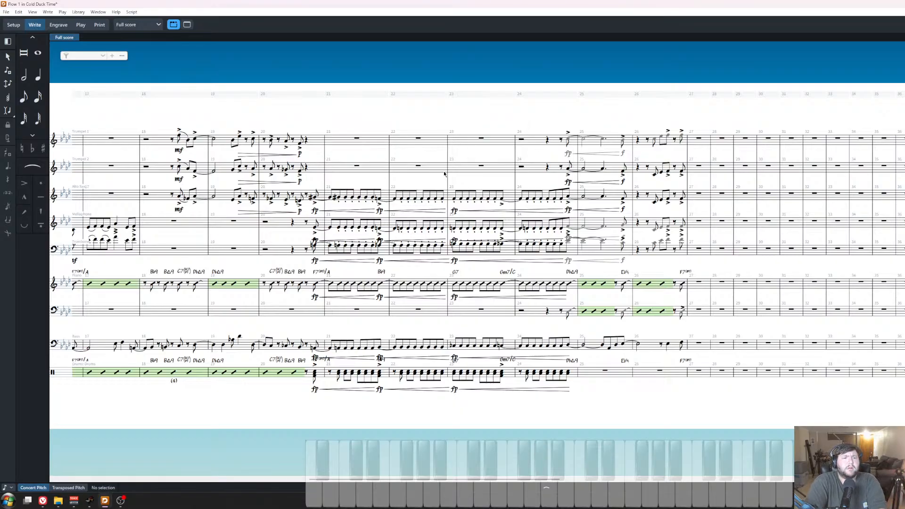
click(570, 140)
key(space)
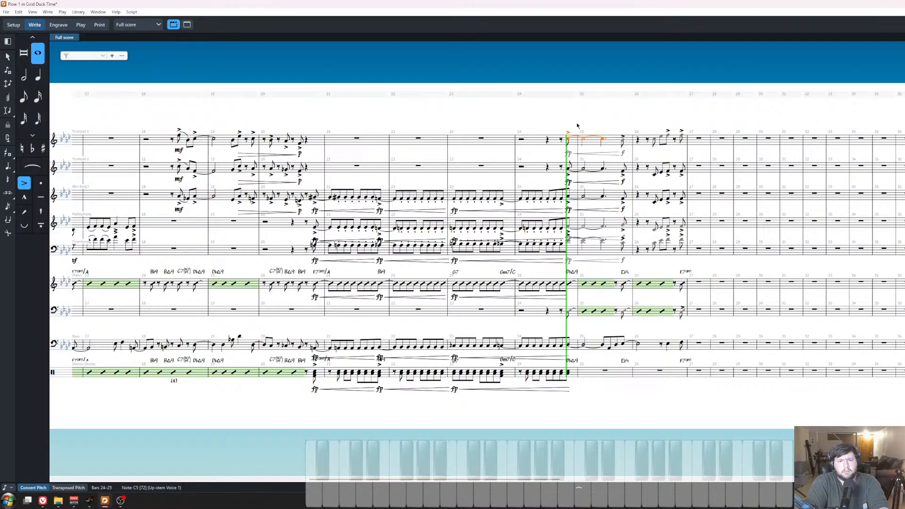
key(space)
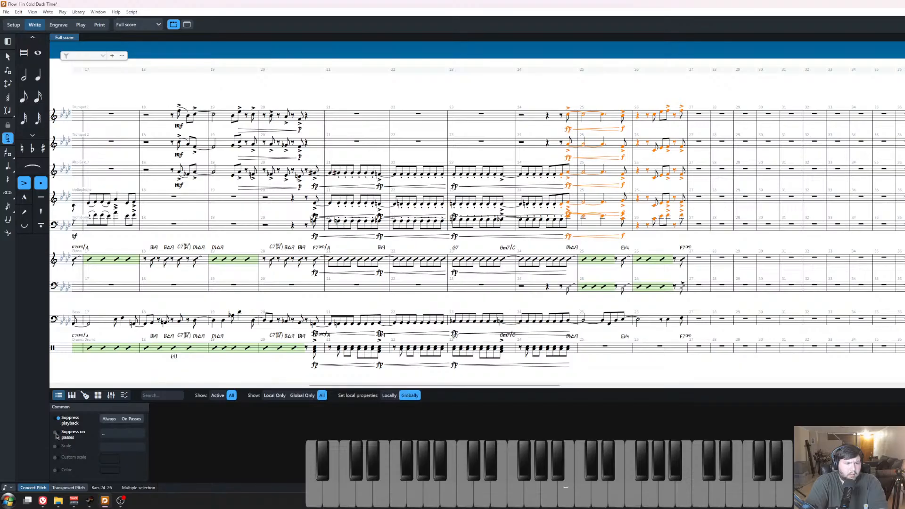
Clear the Suppress playback and Suppress on passes properties for the copied horn music and dynamics in bars 24 to 26.
click(57, 433)
click(58, 420)
click(192, 487)
click(607, 417)
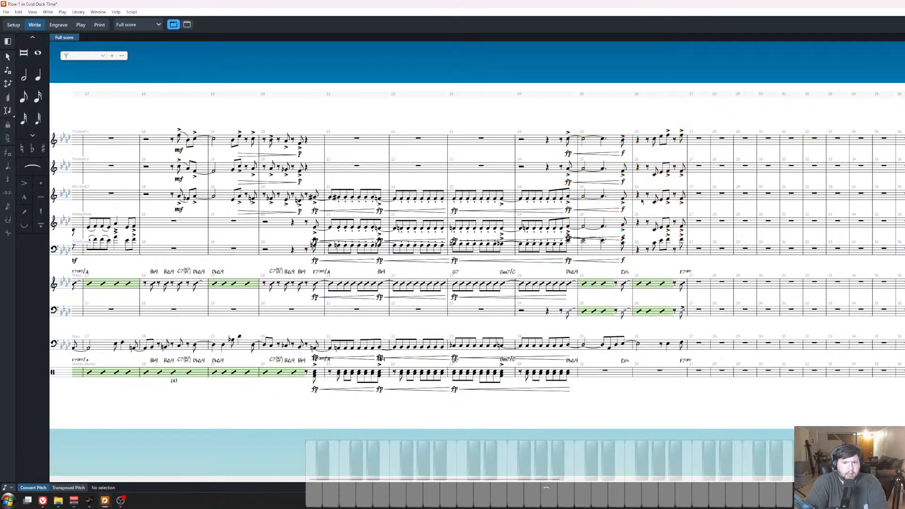
Delete the Drums chord on the last eighth of bar 24.
scroll(580, 379, up, 2)
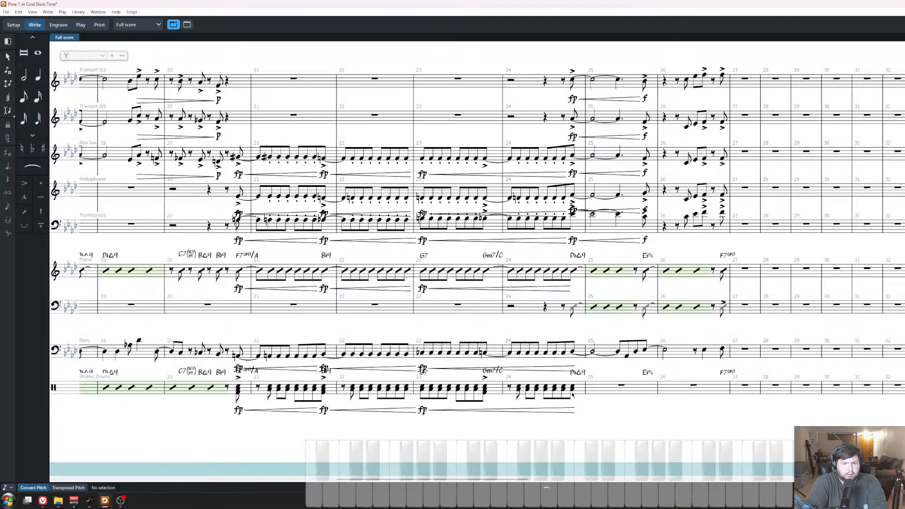
click(573, 390)
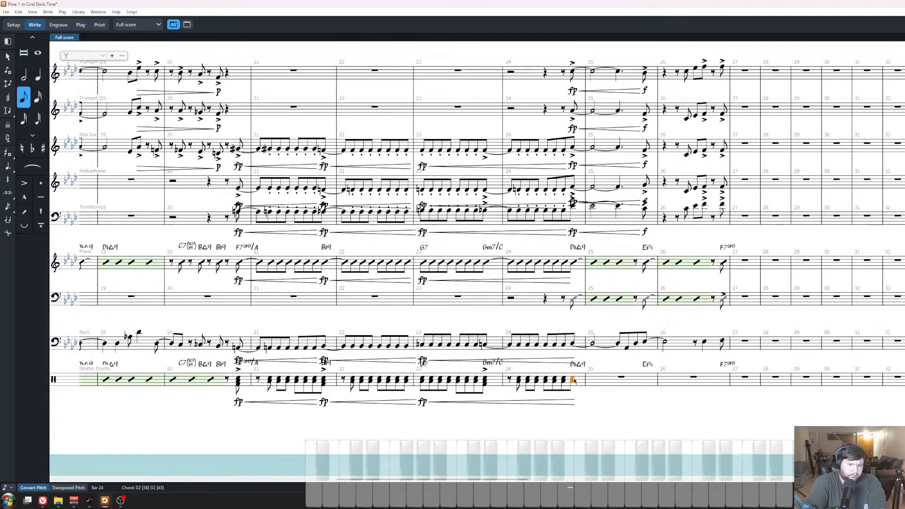
key(Delete)
key(Delete)
Try to enter an up-stem eighth note in a new voice on the last eighth of bar 24 in the Drums.
key(shift+n)
key(shift+alt+v)
key(c)
key(Escape)
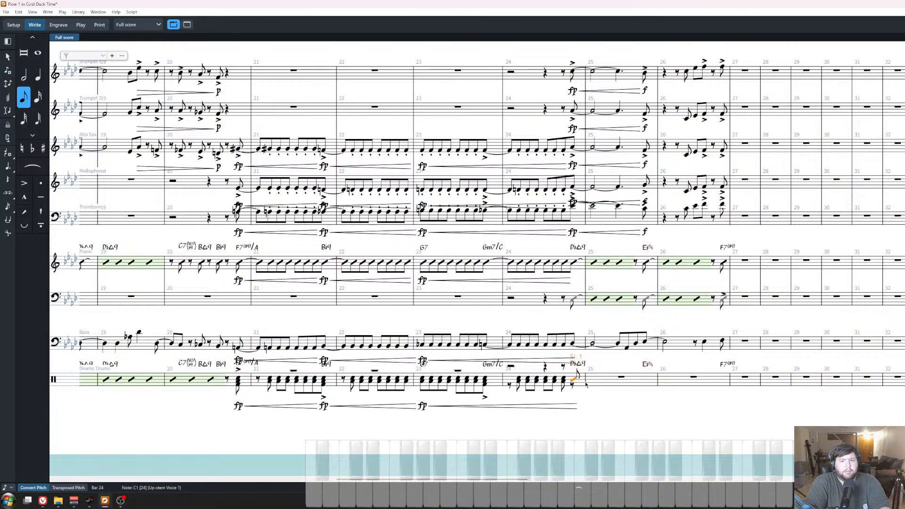
click(563, 367)
ctrl+click(545, 368)
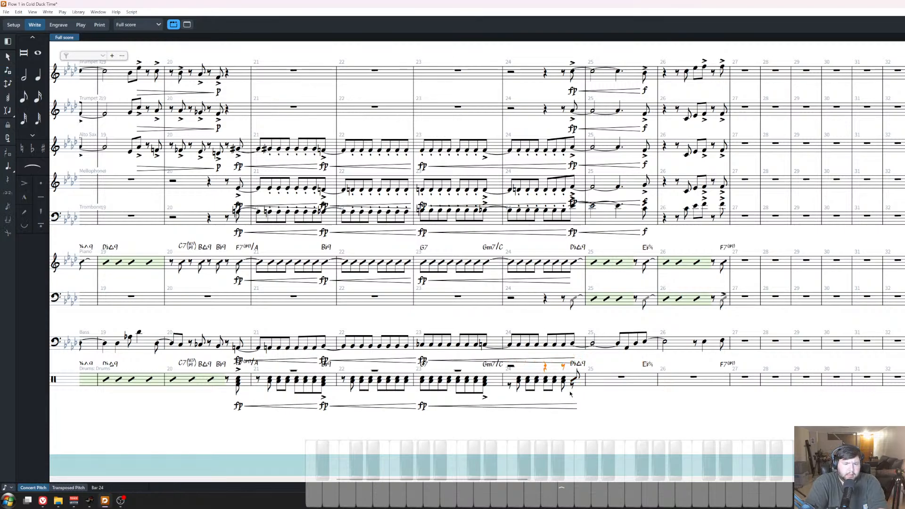
click(631, 399)
key(Right)
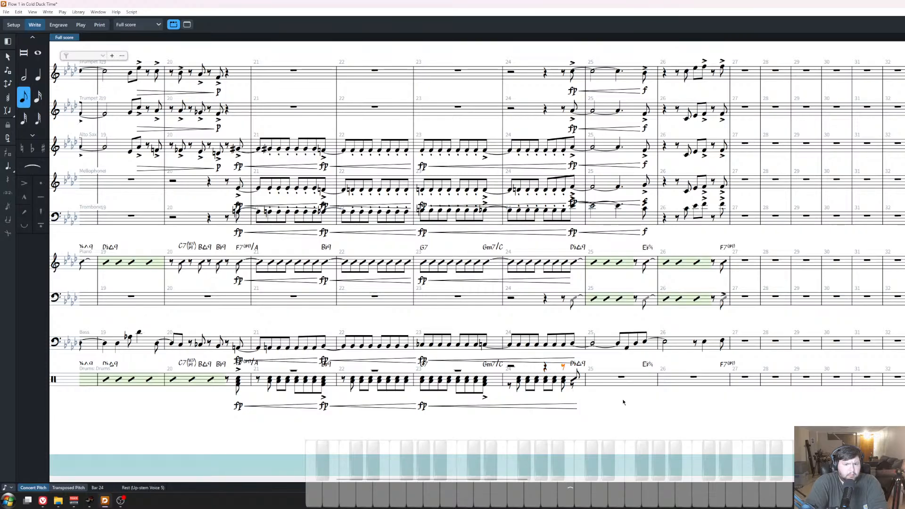
key(Right)
key(shift+n)
key(Right)
key(ctrl+z)
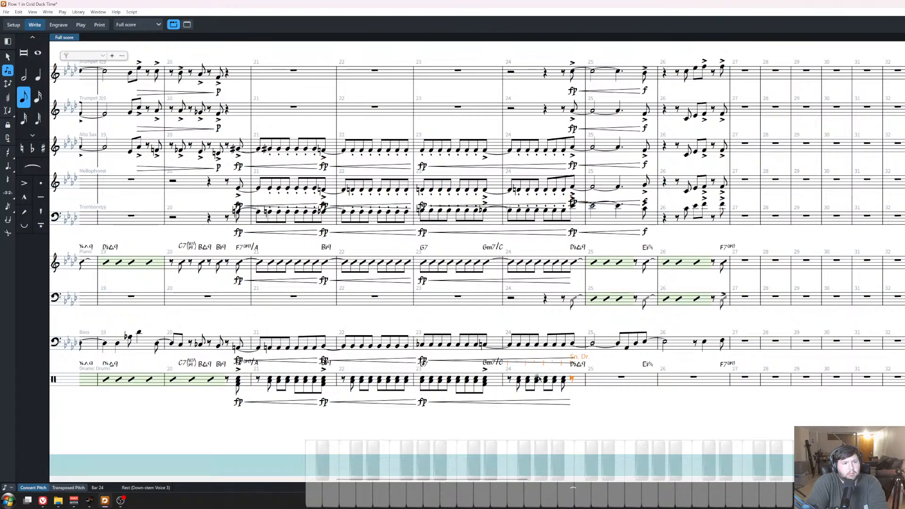
Enter a cymbal and bass drum hit as eighth notes on the last eighth of bar 24 in the Drums.
key(Escape)
key(Return)
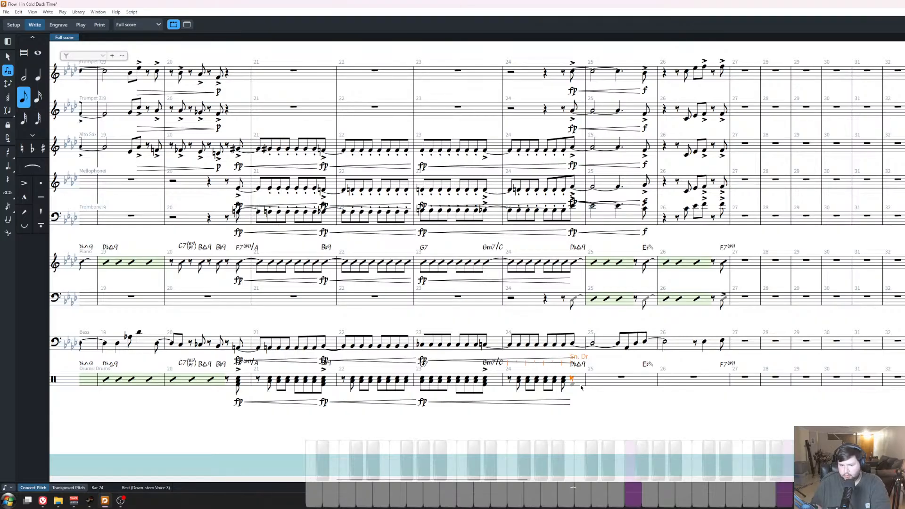
key(Escape)
Remove the extra upper-voice rests before the cymbal hit in bar 24 of the Drums.
click(563, 367)
ctrl+click(546, 367)
ctrl+click(510, 367)
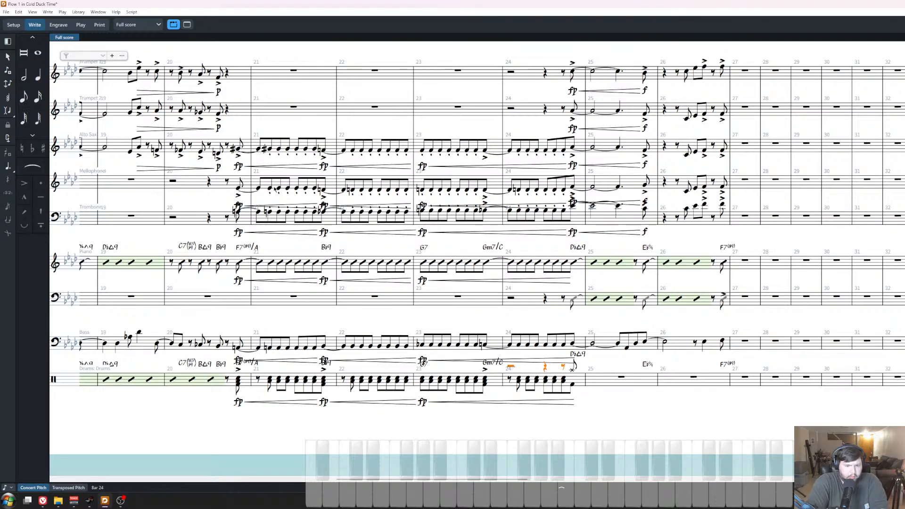
click(19, 12)
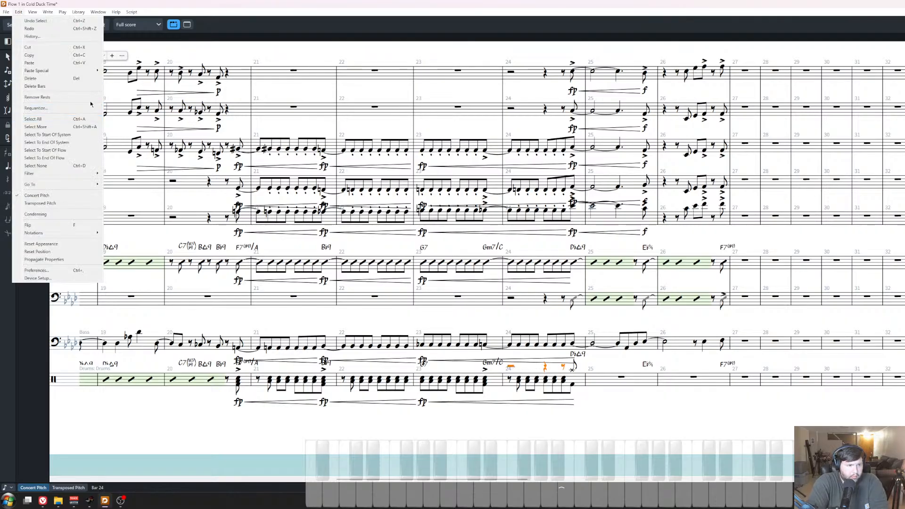
click(101, 100)
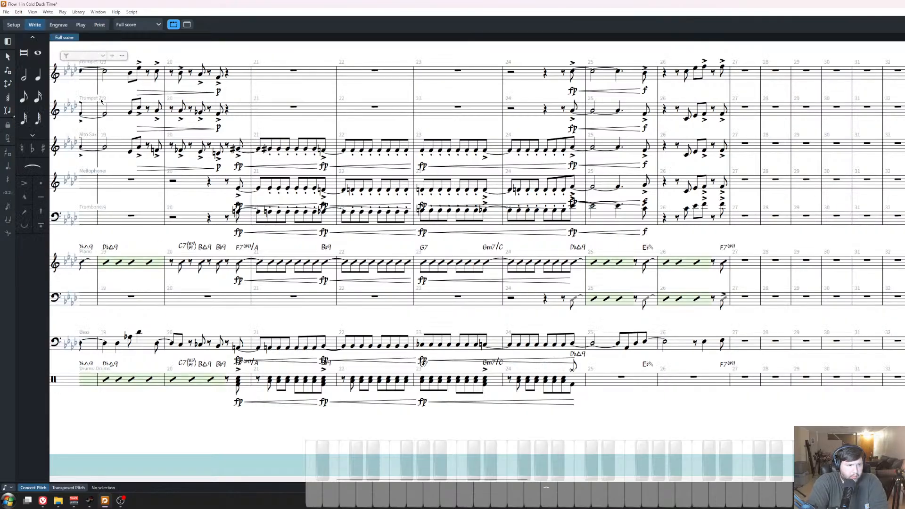
click(573, 385)
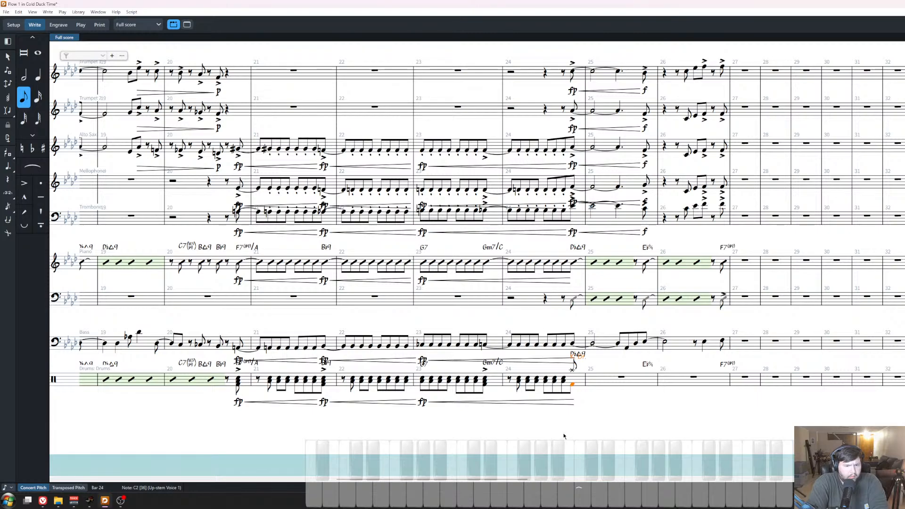
key(Escape)
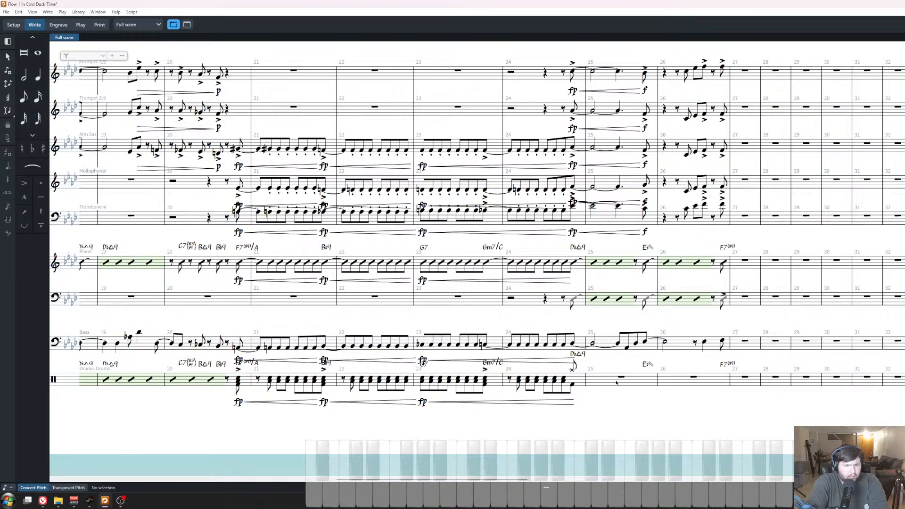
Copy the written drum groove from bar 1 to bar 25 of the Drums.
scroll(616, 383, right, 3)
scroll(394, 407, down, 1)
scroll(395, 407, left, 15)
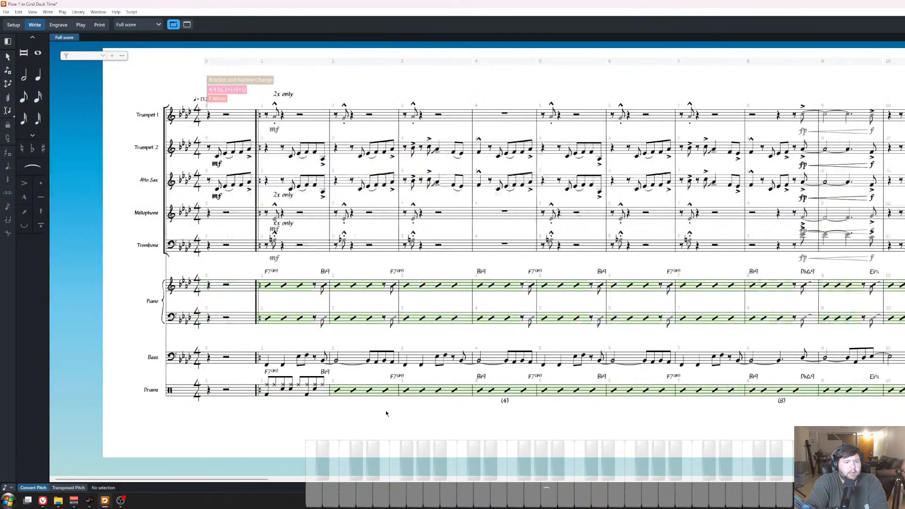
click(277, 400)
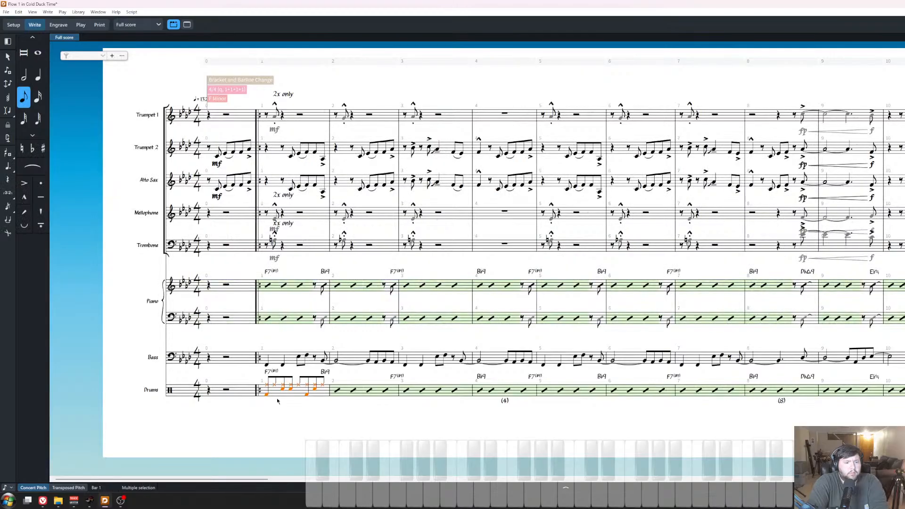
click(446, 449)
scroll(446, 449, right, 15)
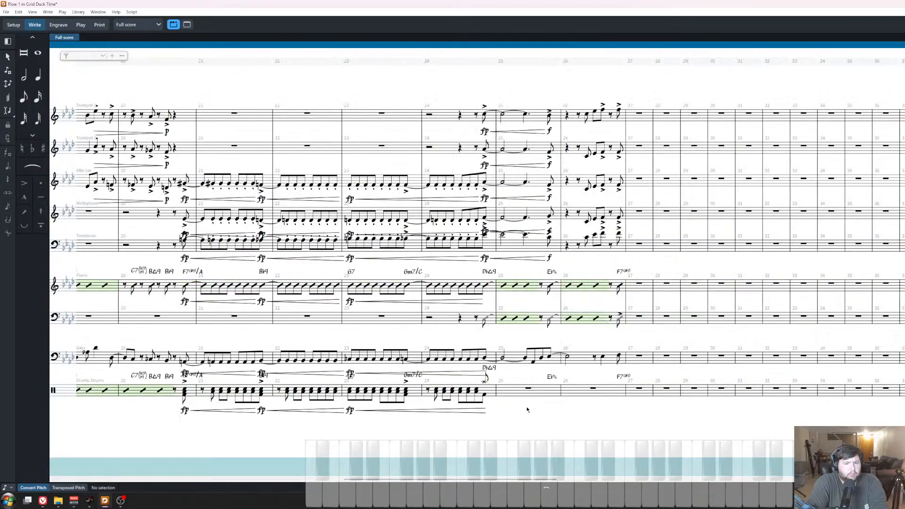
click(528, 389)
key(ctrl+v)
Enter an up-stem eighth-note slash on the last eighth of bar 26 in the Drums.
click(603, 391)
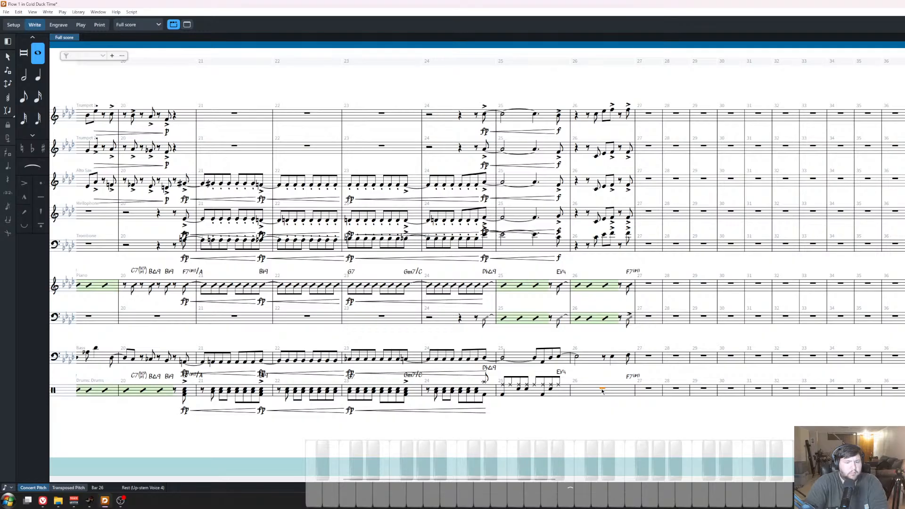
key(Return)
key(space)
key(Right)
key(Right)
key(Right)
key(Right)
key(Right)
key(5)
key(v)
key(y)
key(Escape)
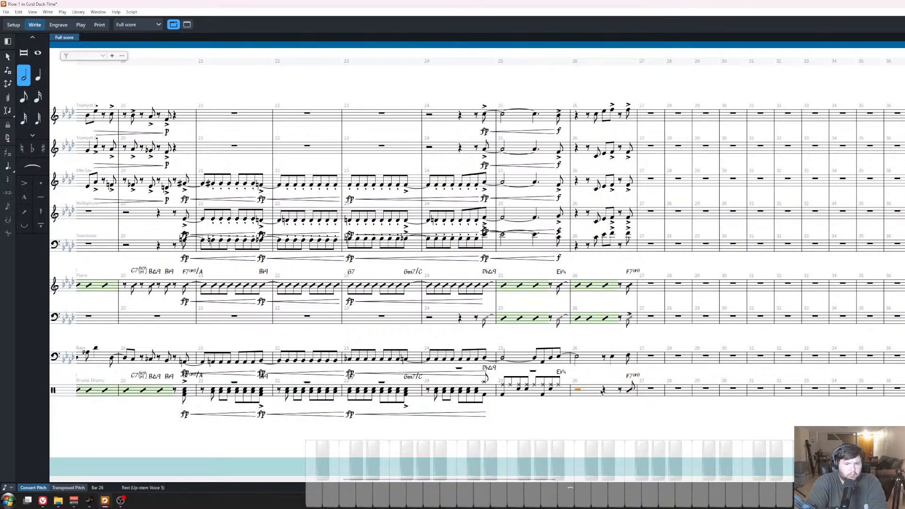
Add a slash region over the rests before the final hit in bar 26 of the Drums.
key(shift+r)
text(slash)
key(Return)
click(614, 436)
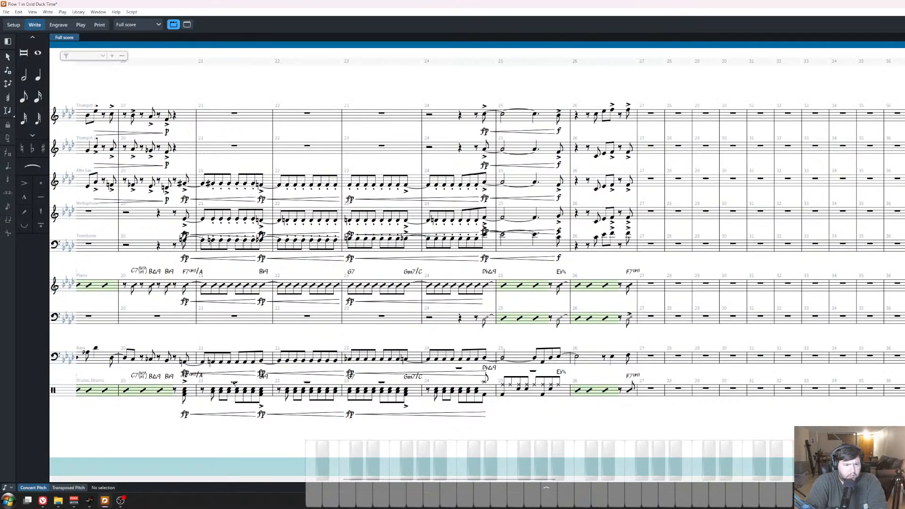
Remove the extra whole-bar and padding rests above the Drums notes in bars 21 to 25.
click(308, 382)
ctrl+click(235, 383)
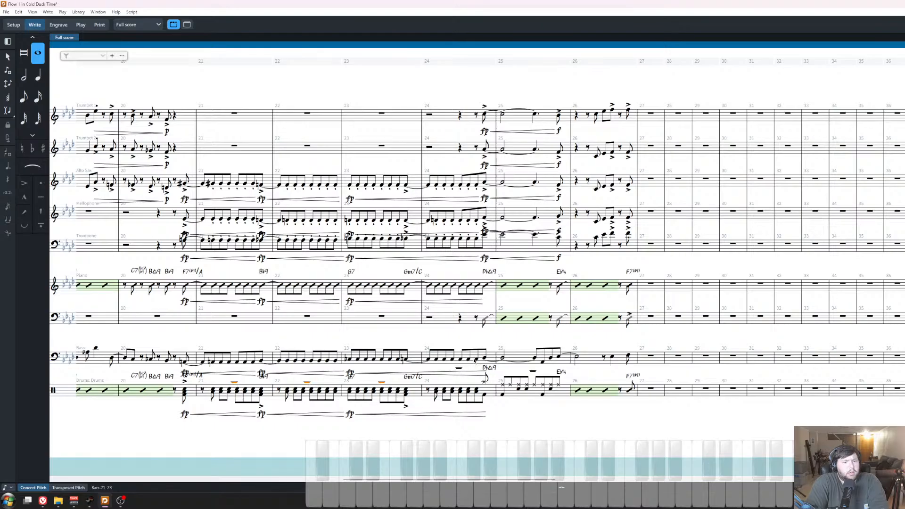
ctrl+click(459, 369)
ctrl+click(533, 371)
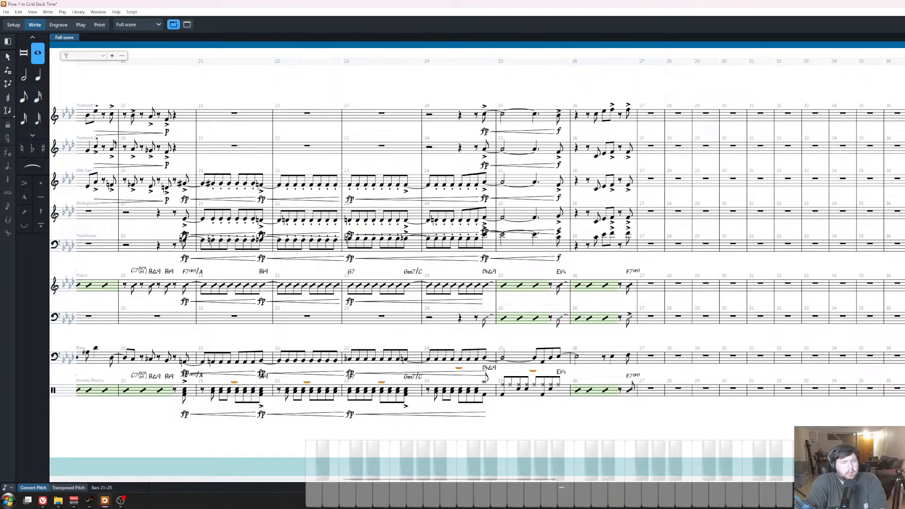
click(17, 12)
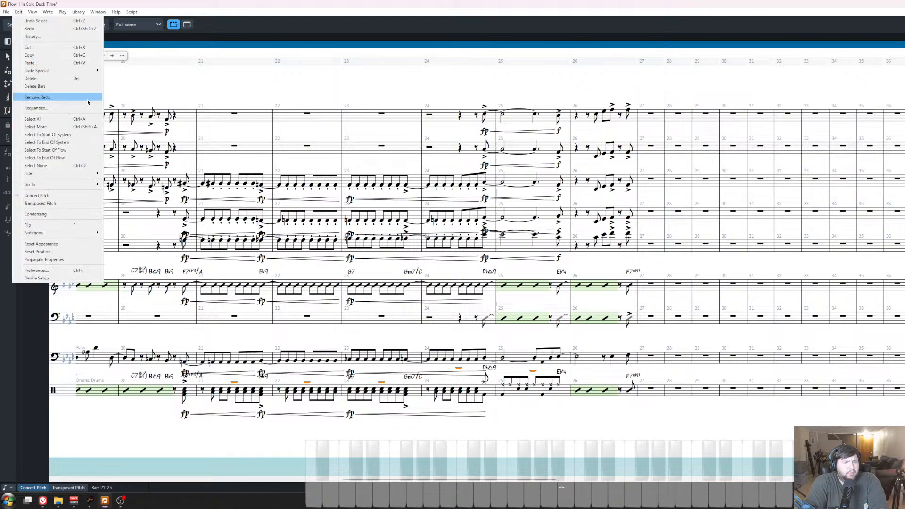
click(88, 100)
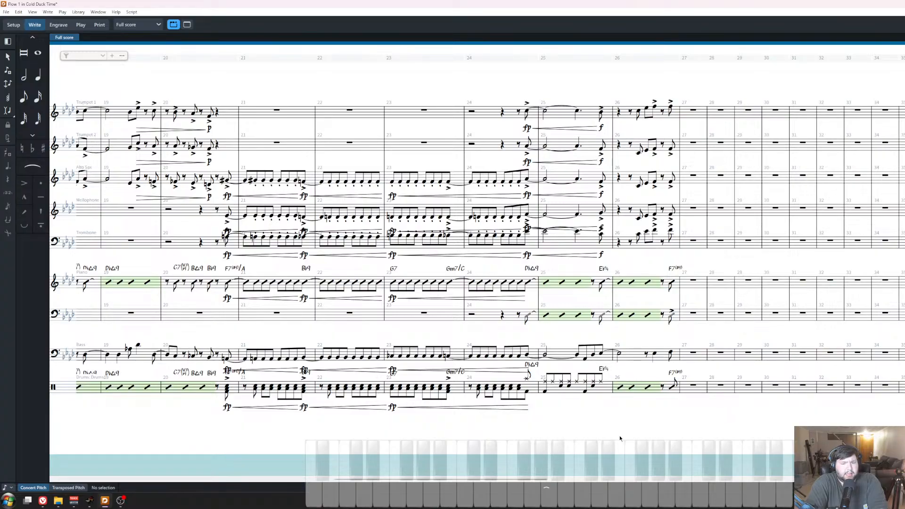
Extend the Drums slash region of bar 26 back to the start of bar 25 and label it with the text "groove".
click(620, 389)
drag(618, 383, 542, 391)
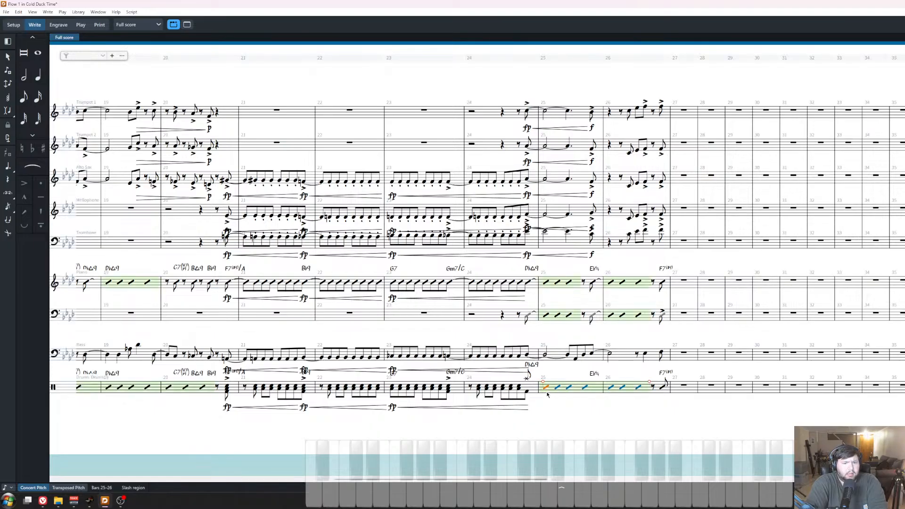
key(shift+x)
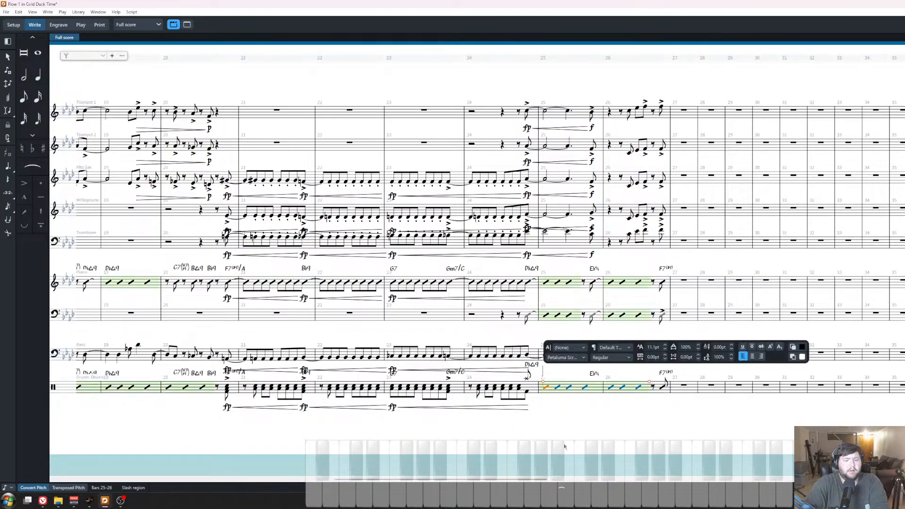
text(groove)
key(Escape)
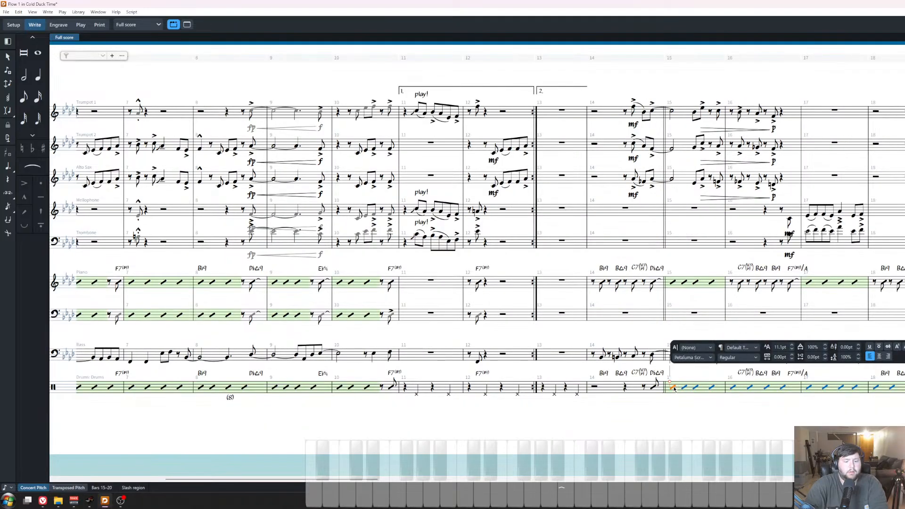
Add the text "groove" at the start of the Drums slash region in bar 15.
text(groove)
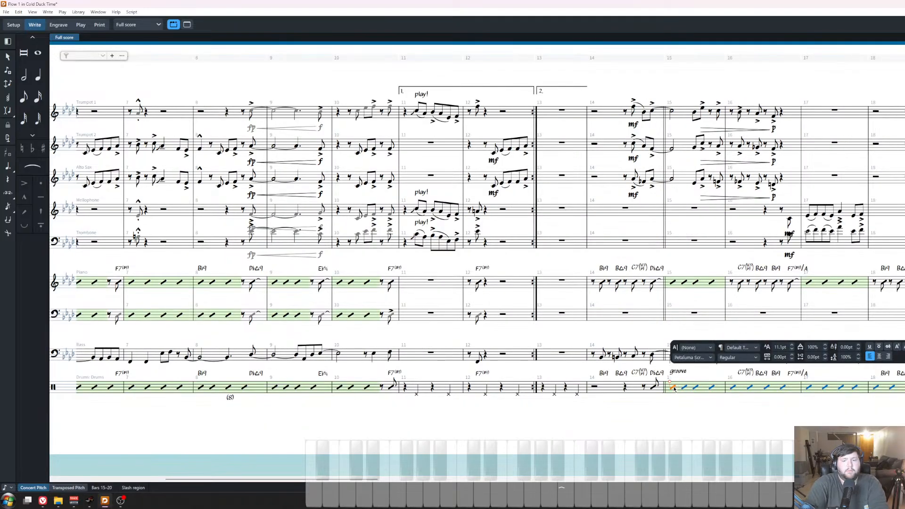
key(Escape)
scroll(624, 447, right, 15)
key(Escape)
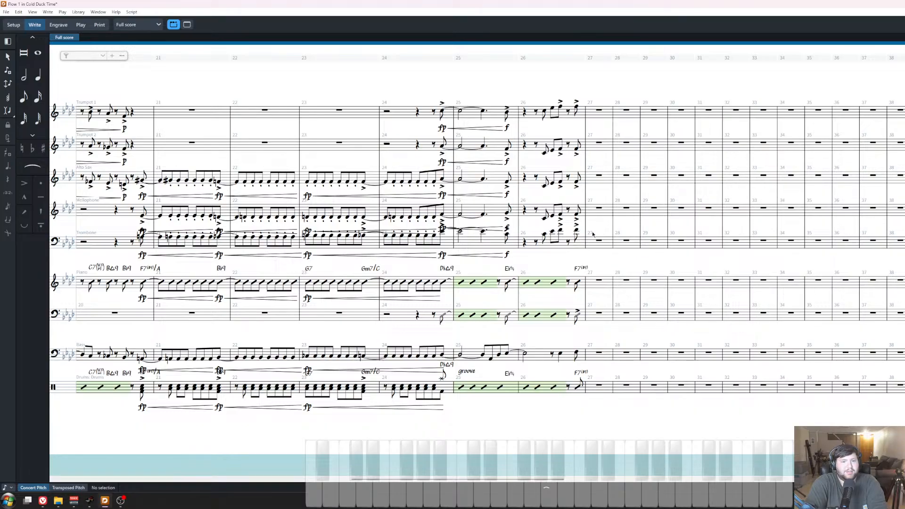
scroll(593, 234, left, 5)
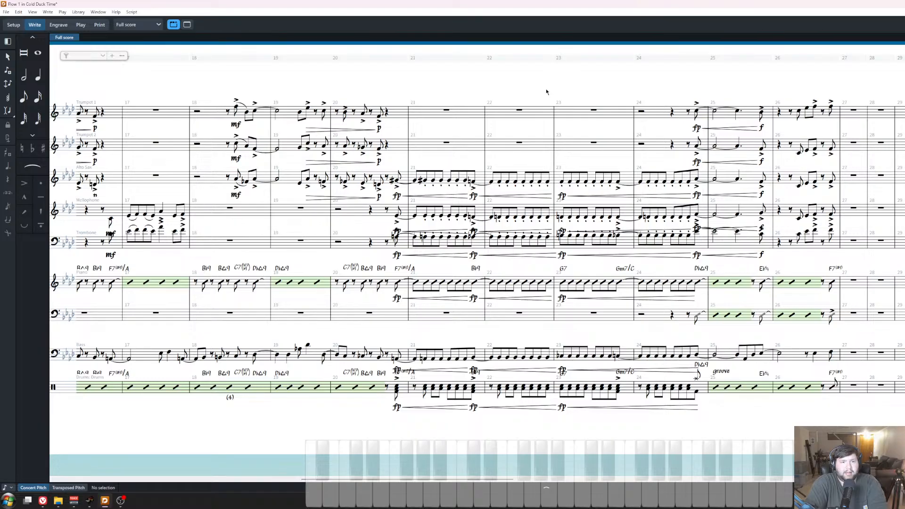
Add a double barline at the start of bar 29.
scroll(546, 88, left, 8)
scroll(479, 154, right, 5)
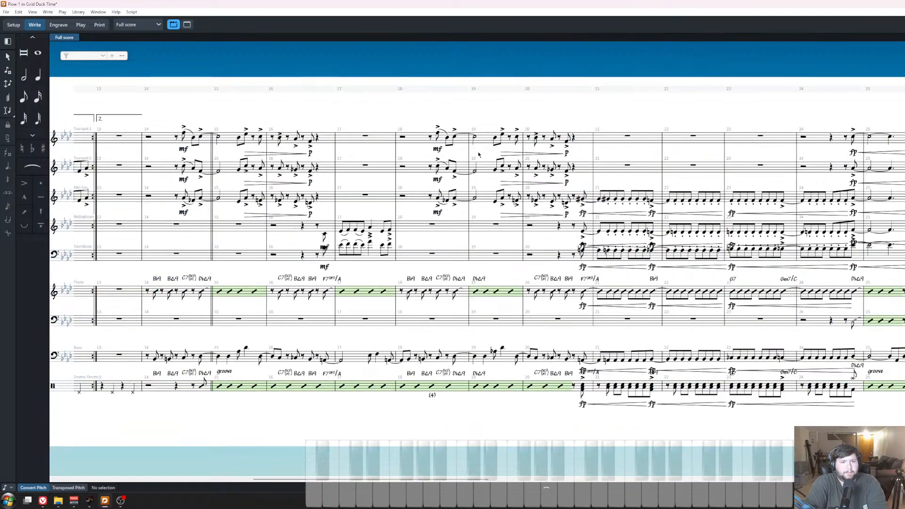
scroll(479, 155, right, 2)
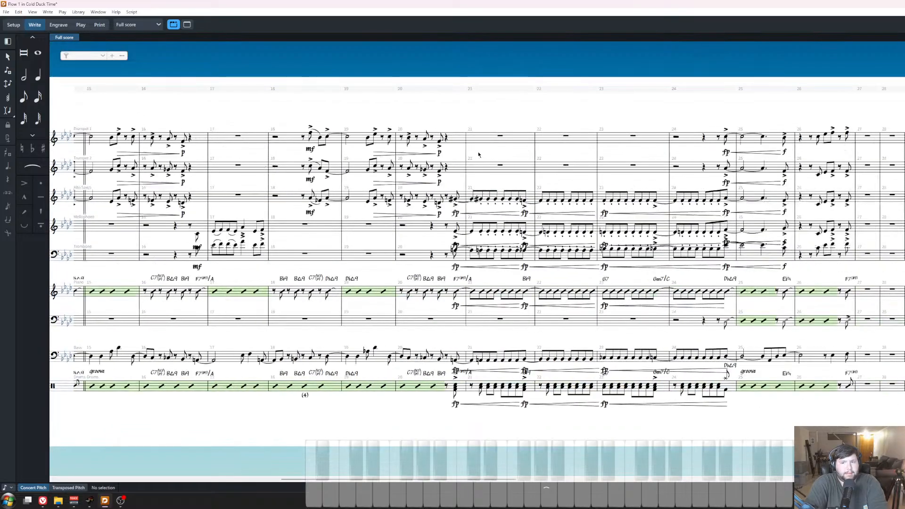
scroll(479, 154, right, 4)
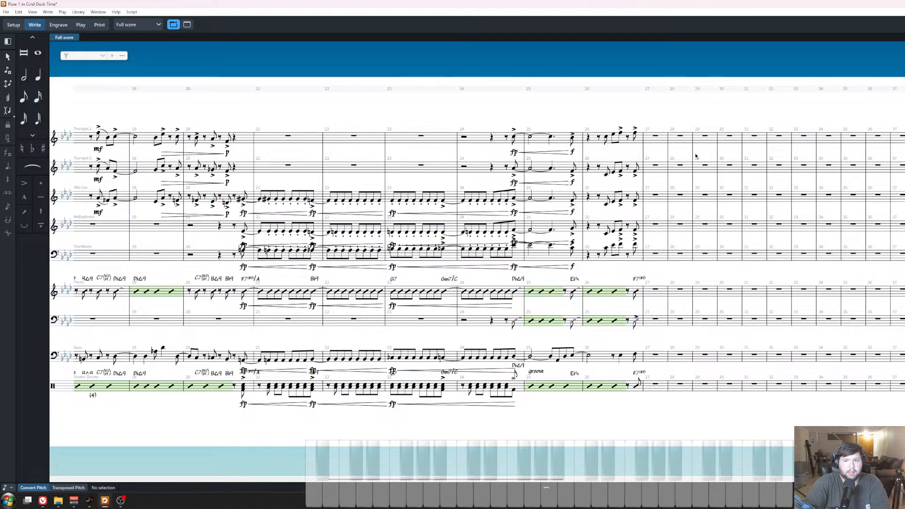
click(691, 197)
key(shift+b)
text(||)
key(Return)
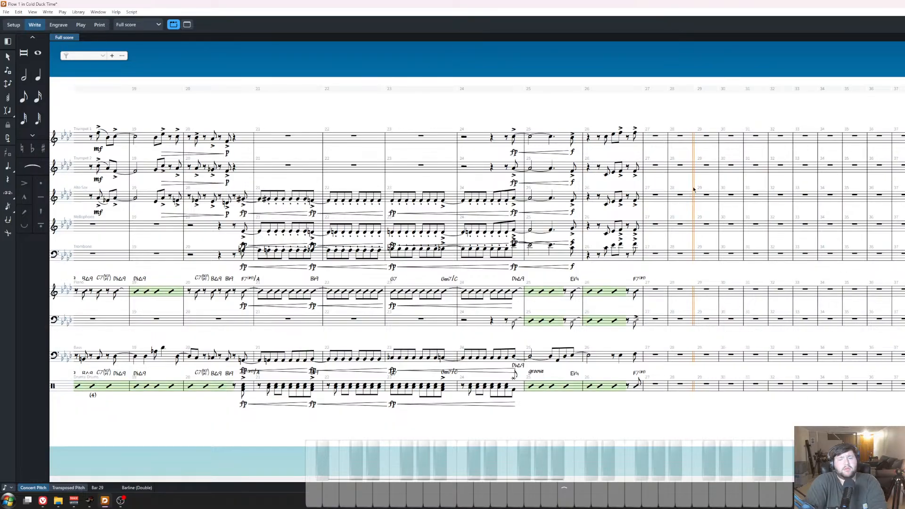
key(Escape)
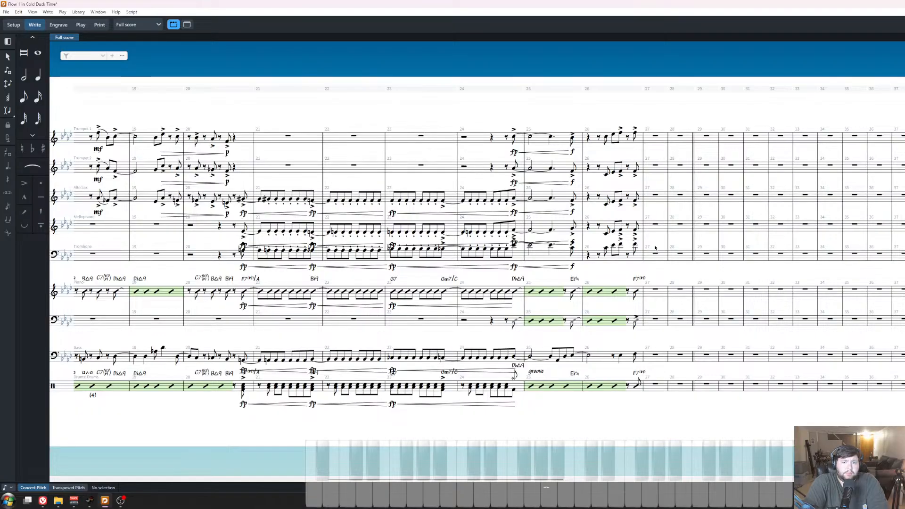
Copy the Drums pattern from bar 11 into the empty Drums bars starting at bar 27.
scroll(586, 415, left, 10)
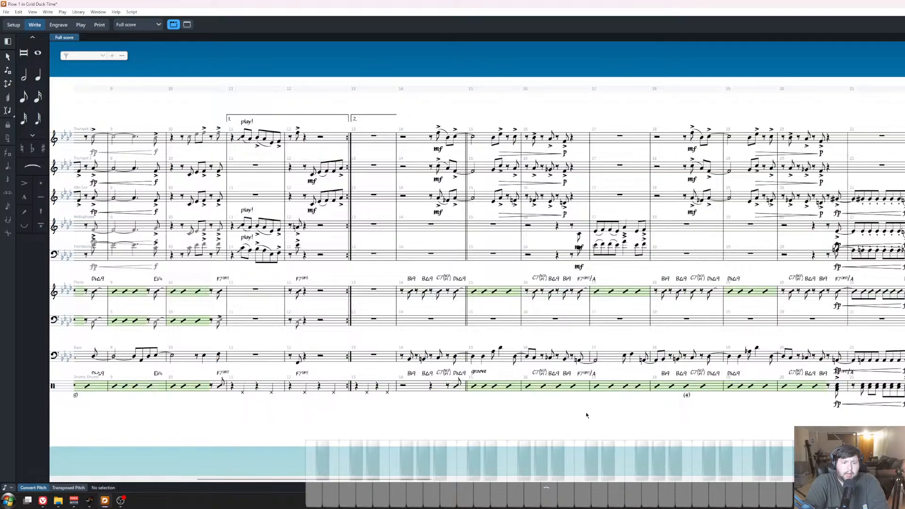
scroll(587, 414, right, 10)
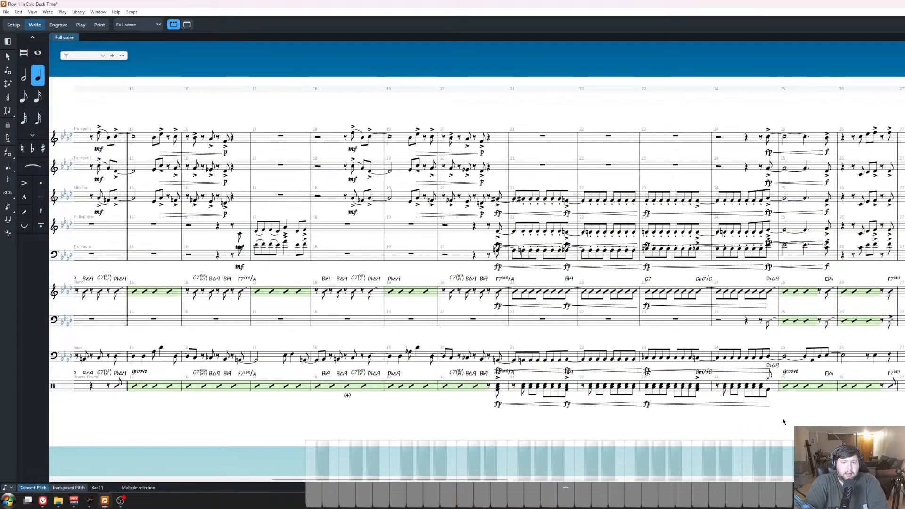
click(710, 387)
click(698, 384)
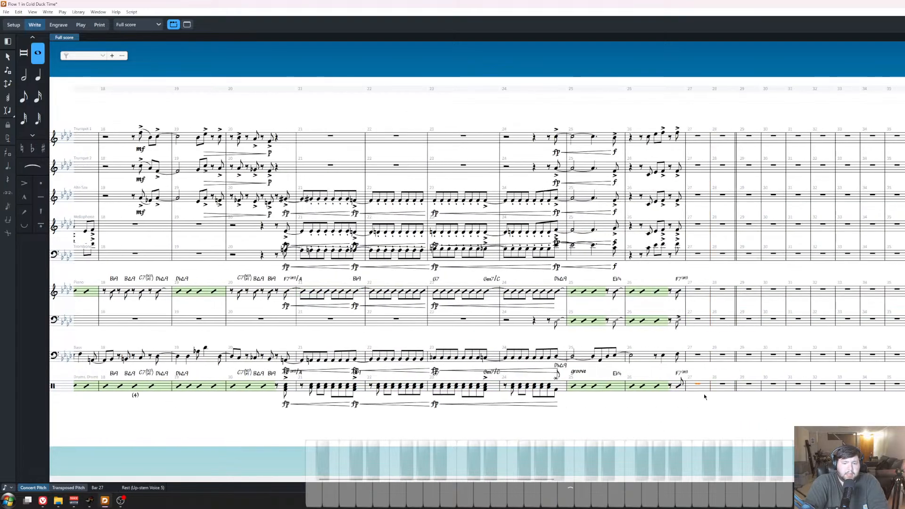
key(ctrl+v)
click(742, 384)
key(ctrl+v)
click(668, 423)
scroll(664, 423, left, 18)
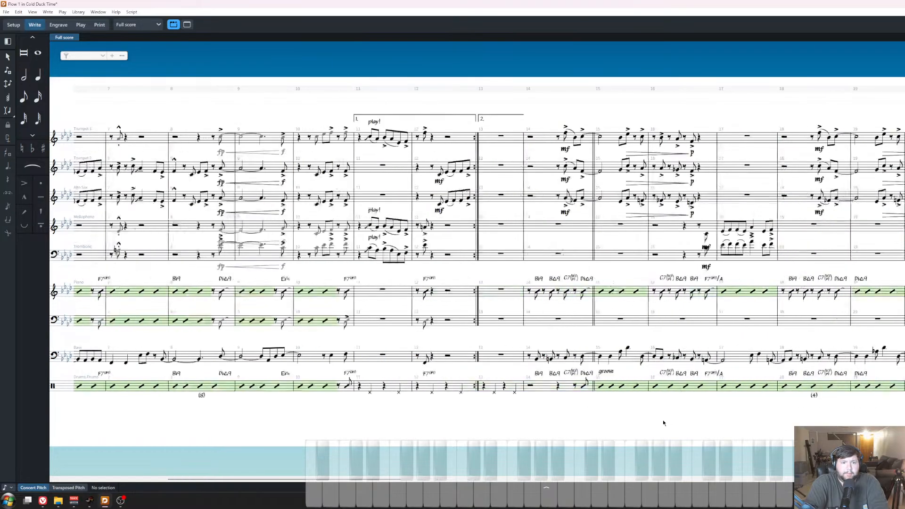
Record an eighth-note Trumpet 1 line in real time across bars 21 and 22, starting from bar 21.
scroll(663, 423, right, 15)
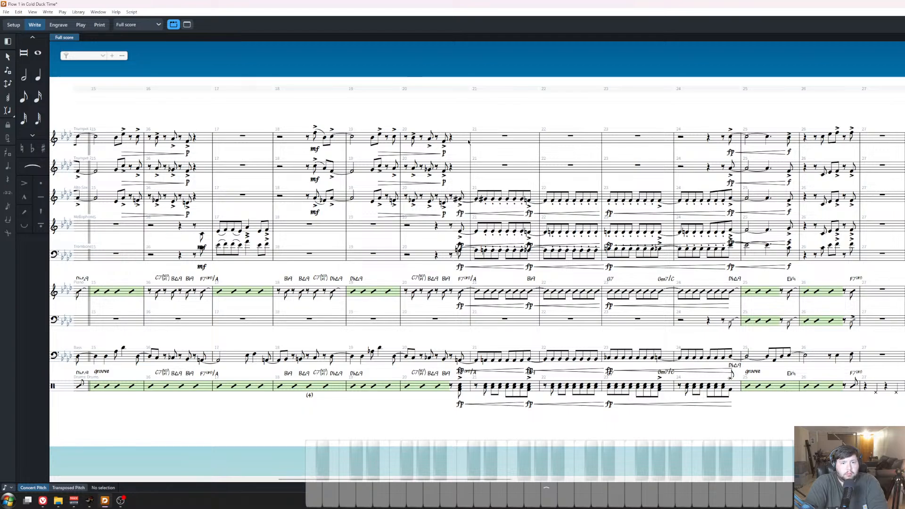
click(451, 138)
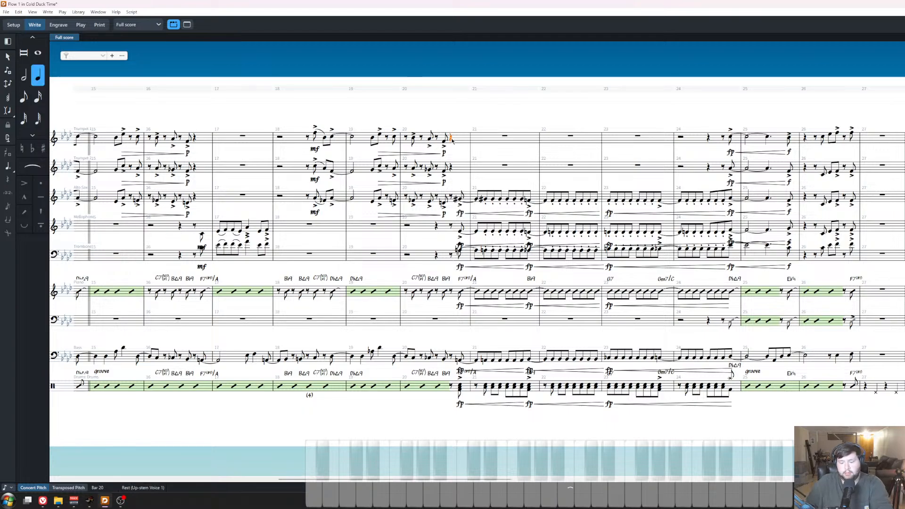
key(space)
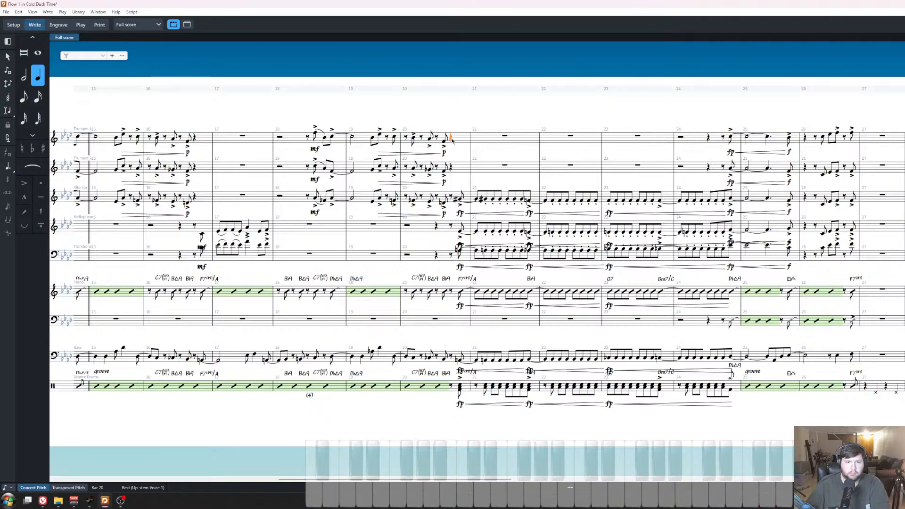
key(space)
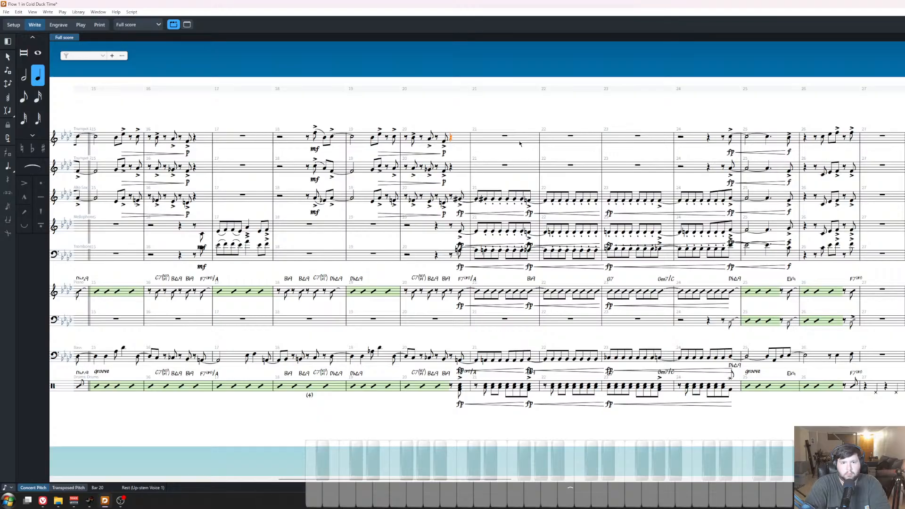
key(Right)
key(space)
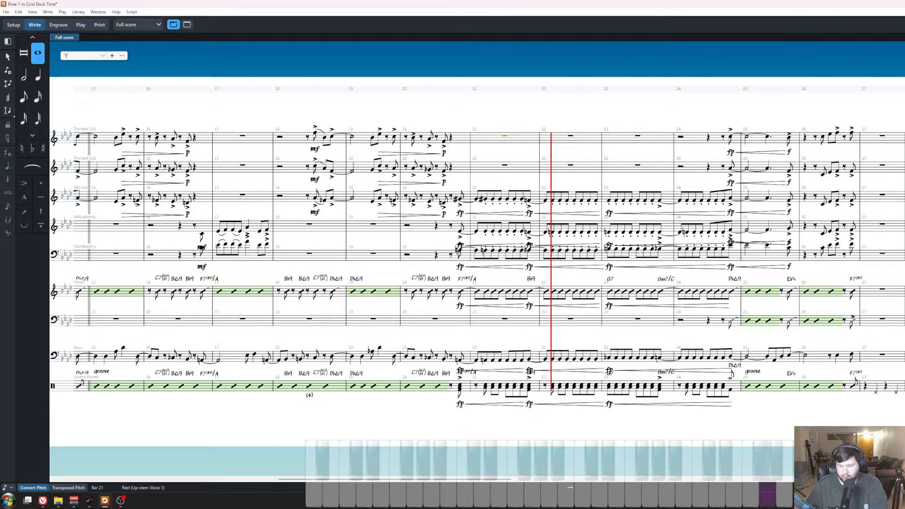
key(space)
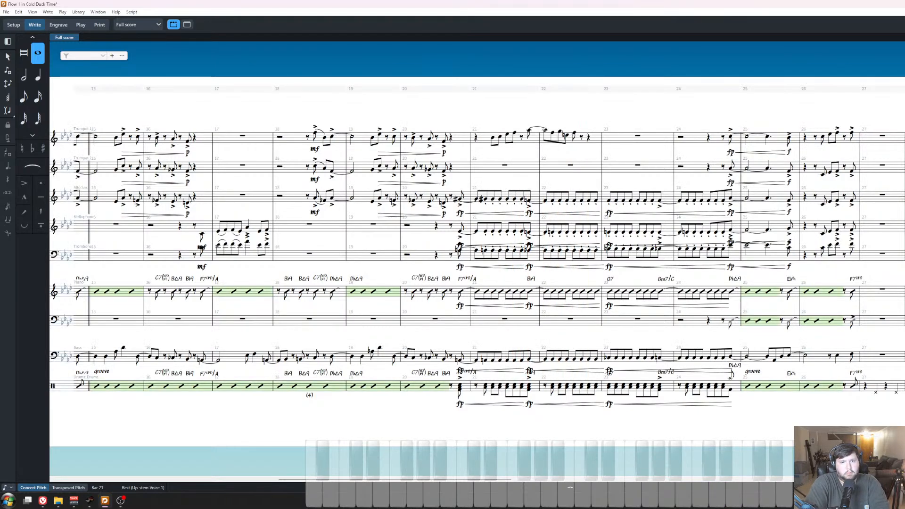
Lengthen the last Trumpet 1 note in bar 22 to a quarter note and give it a marcato accent.
key(ctrl+equal)
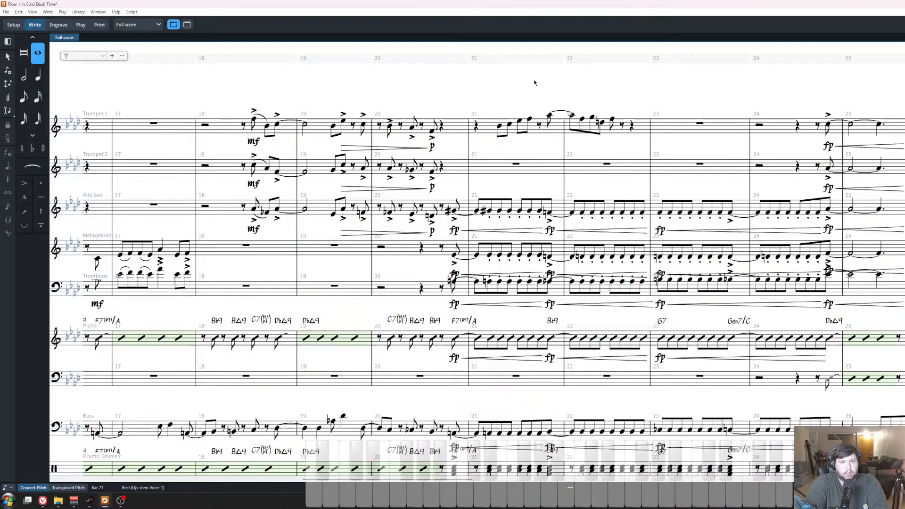
key(Escape)
click(612, 119)
key(6)
key(shift+bracketleft)
key(Escape)
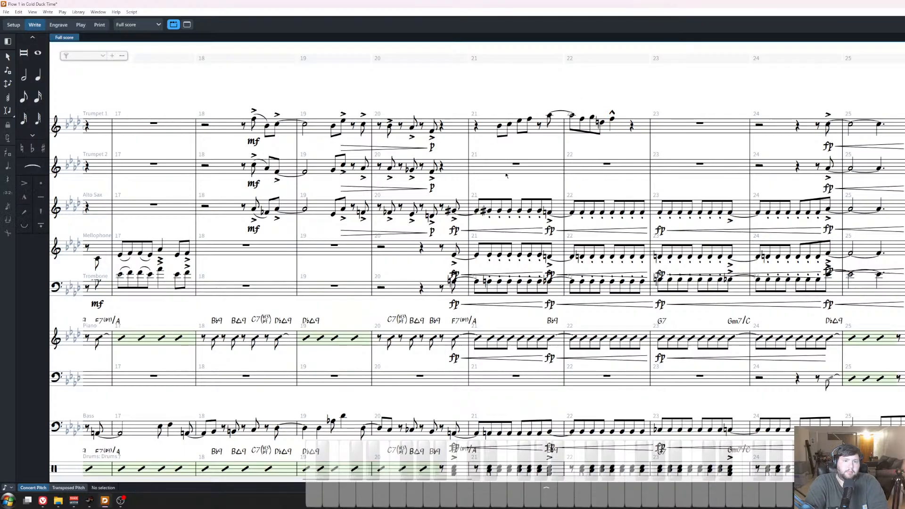
scroll(534, 139, right, 2)
scroll(533, 140, right, 2)
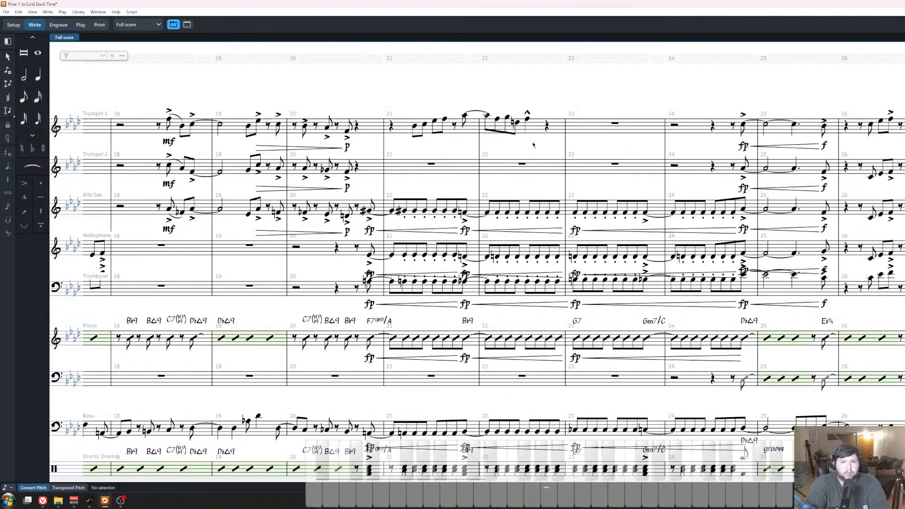
click(414, 125)
shift+click(445, 119)
key(s)
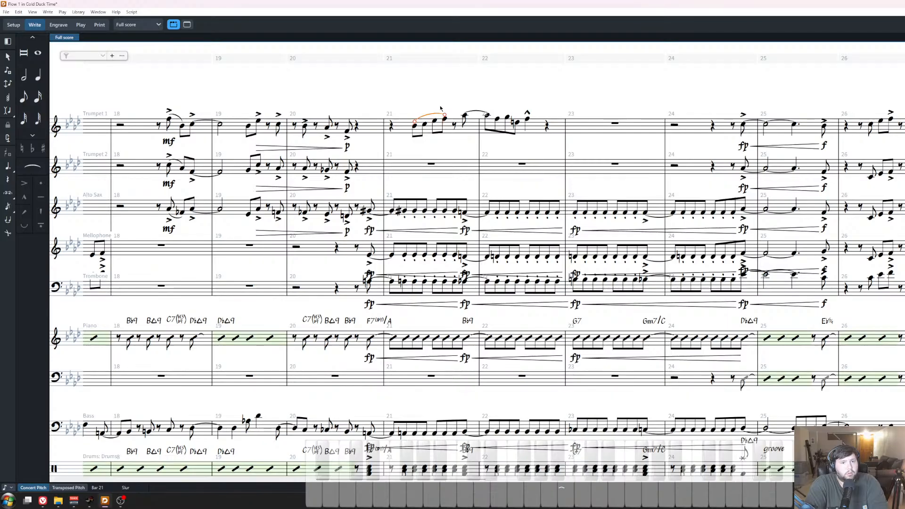
click(441, 108)
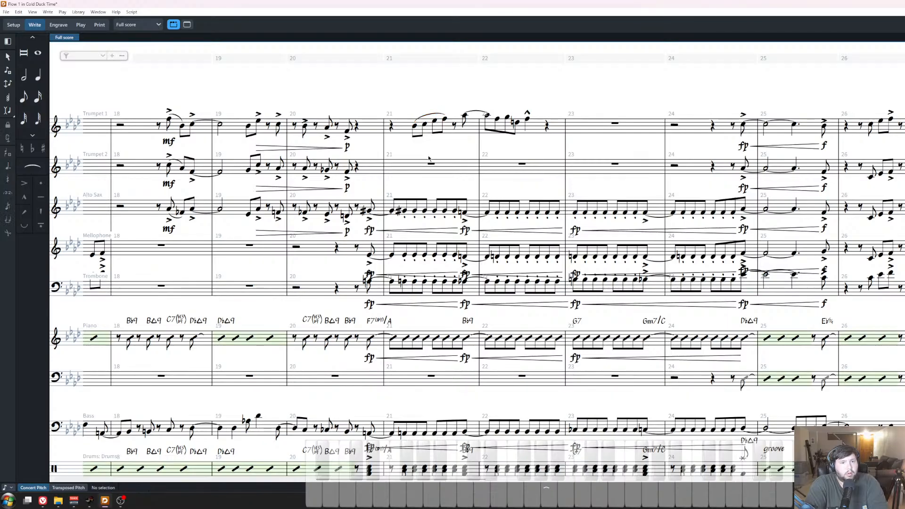
click(427, 114)
key(Delete)
click(454, 99)
Accent the tied A-flat at the end of bar 21 in Trumpet 1 and save the project.
click(465, 116)
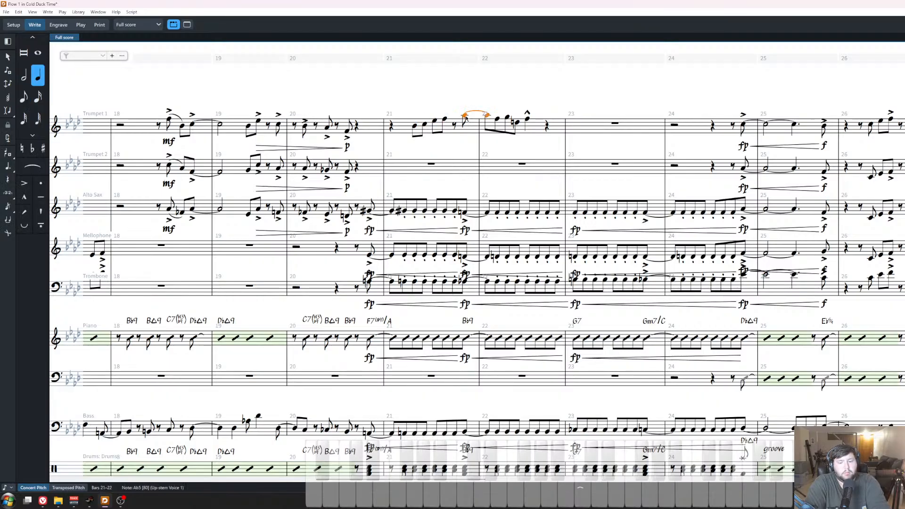
key(Escape)
click(498, 121)
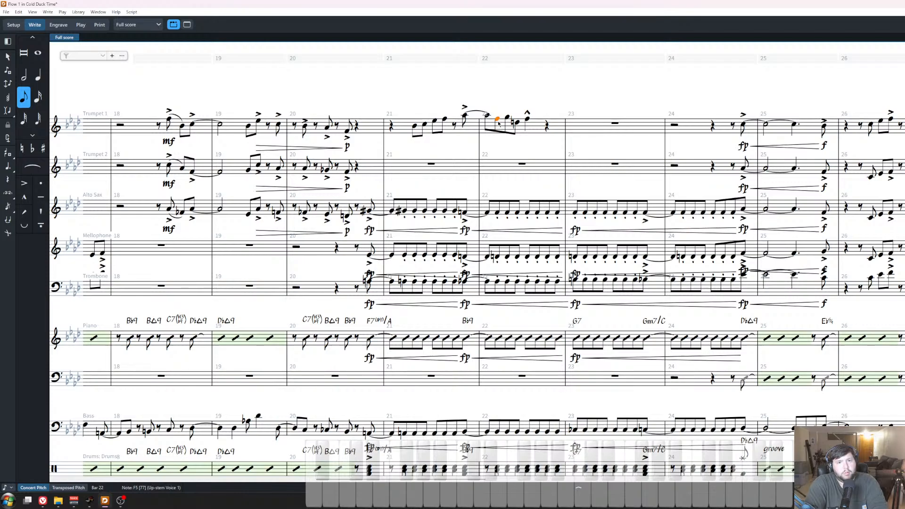
click(632, 106)
key(x)
key(ctrl+s)
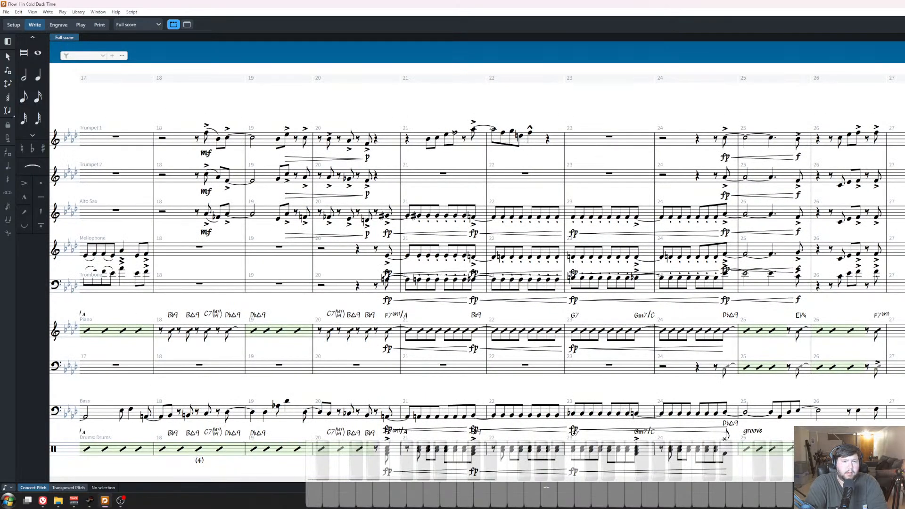
Play back the score briefly from the start of bar 21.
click(407, 140)
key(p)
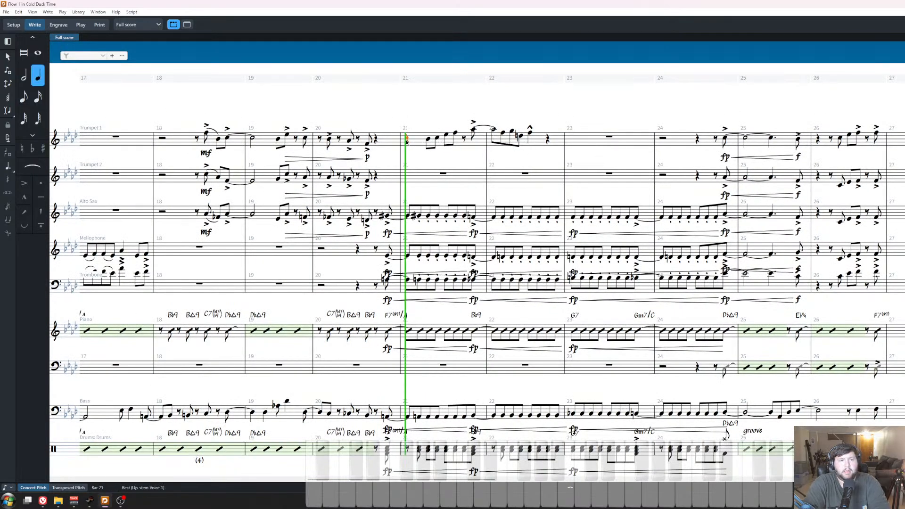
key(space)
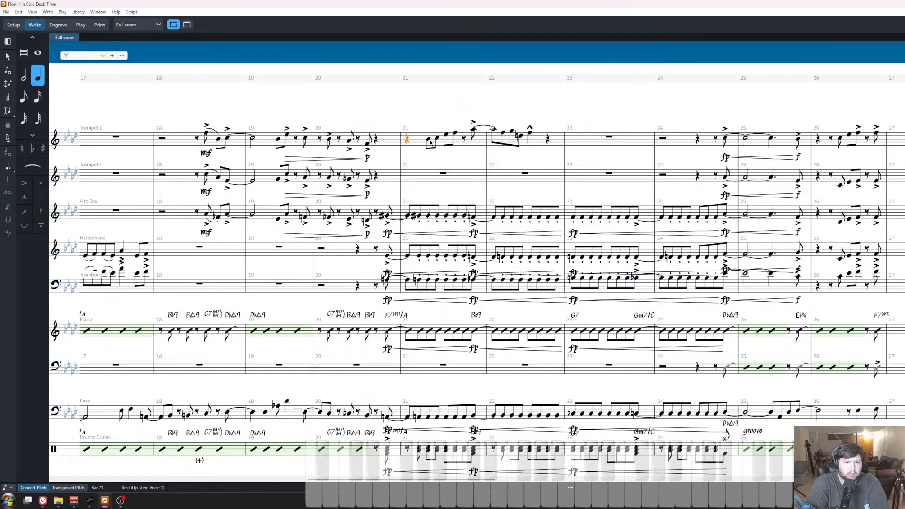
Add an f dynamic at the first Trumpet 1 note of bar 21.
click(429, 141)
key(shift+d)
text(f)
key(Return)
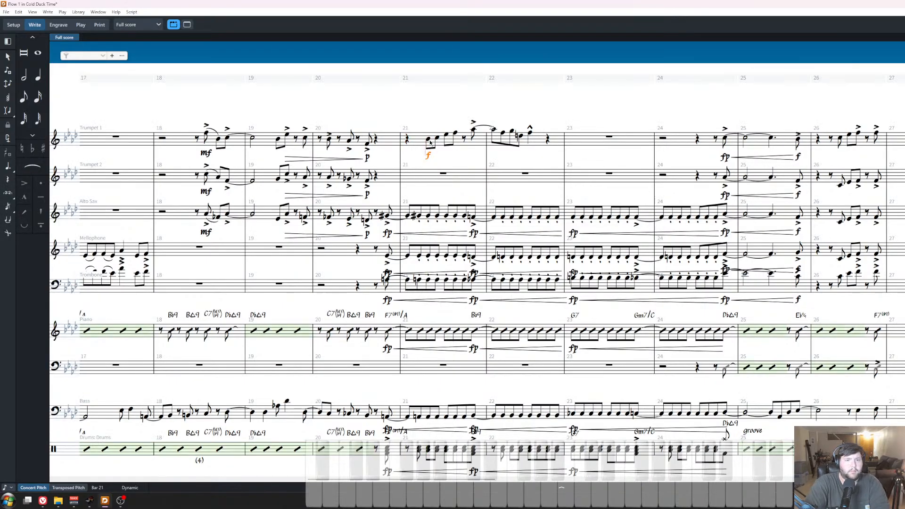
key(Escape)
Play back bars 21 to 24, including from the accented A-flat, to check the new Trumpet 1 line.
key(space)
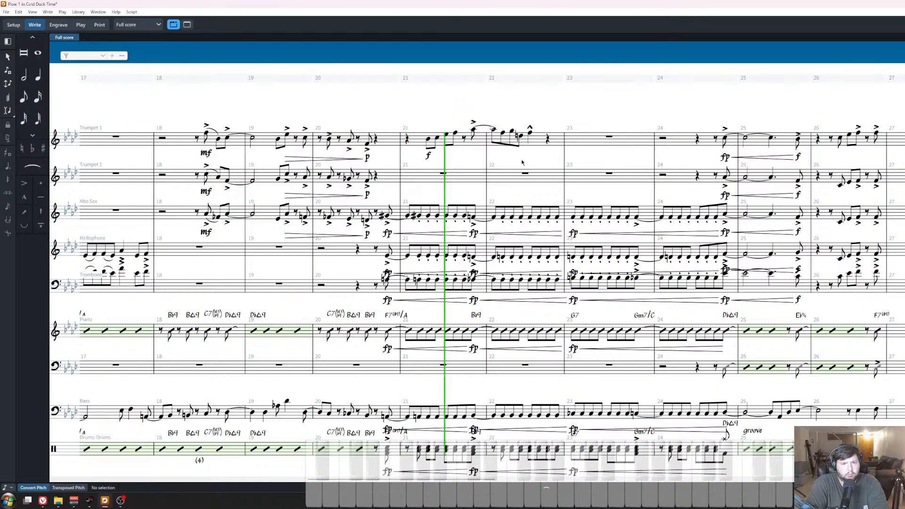
key(space)
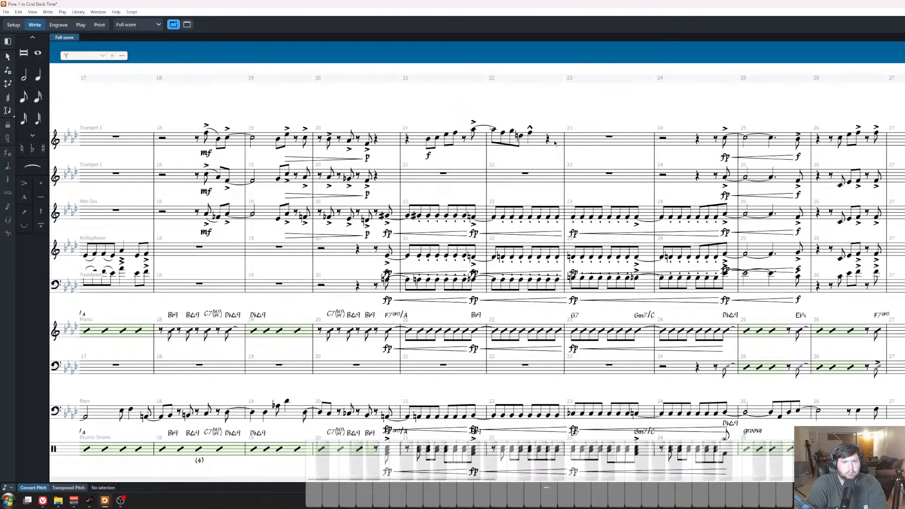
click(473, 129)
key(space)
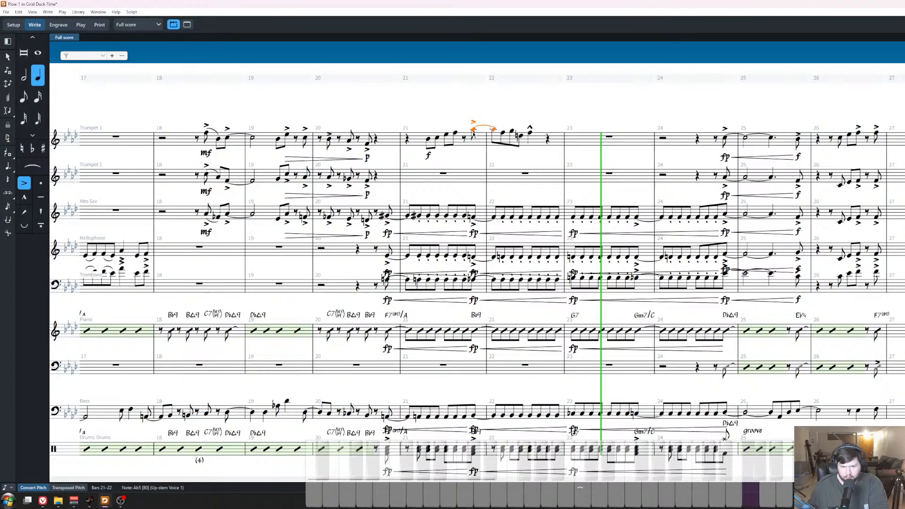
key(space)
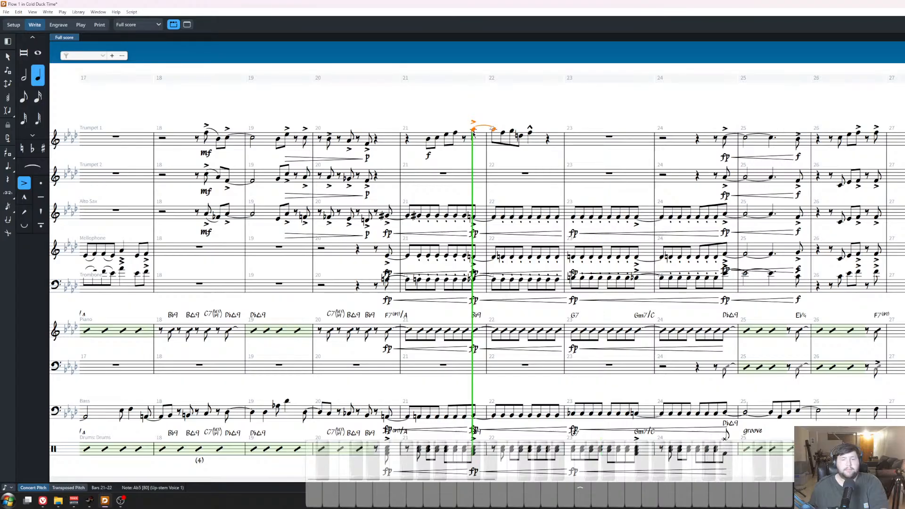
key(space)
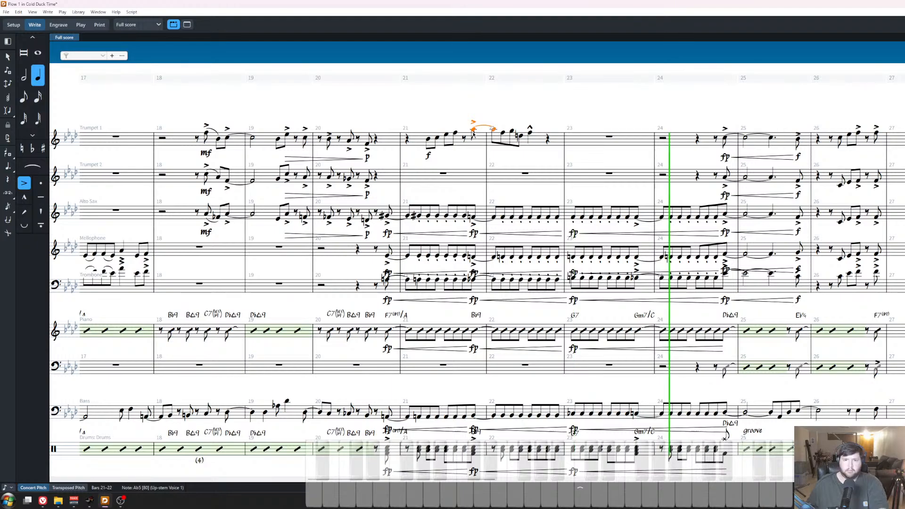
click(559, 114)
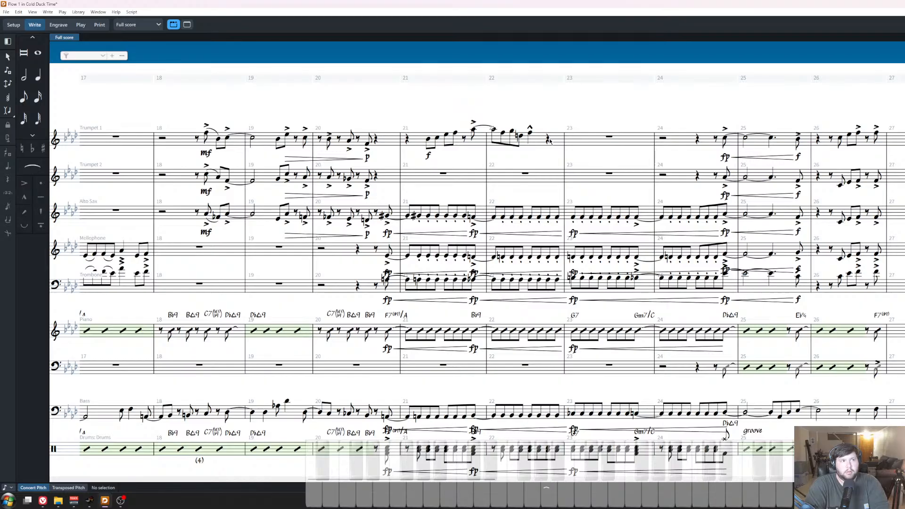
Enter the Trumpet 1 line in bar 23 as eighth notes D, F, F, D followed by a quarter-note F.
double_click(588, 140)
key(5)
key(d)
key(f)
key(f)
key(d)
key(d)
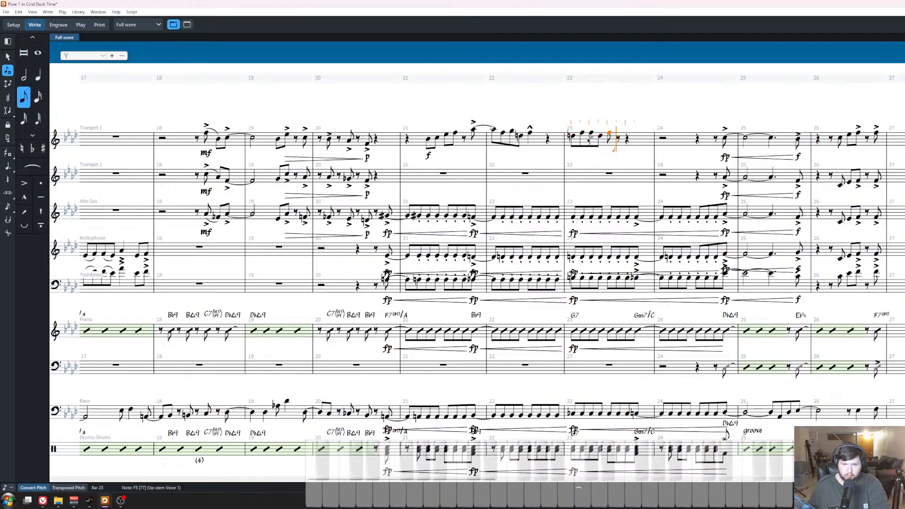
key(ctrl+z)
key(6)
key(f)
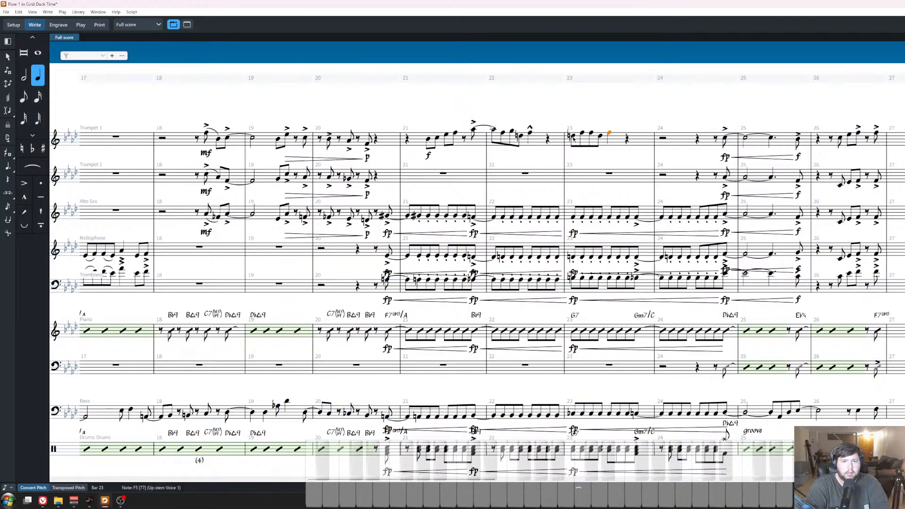
Add a D-flat grace note before the first Trumpet 1 note of bar 23 and slur it to the D.
click(573, 138)
click(25, 208)
key(shift+n)
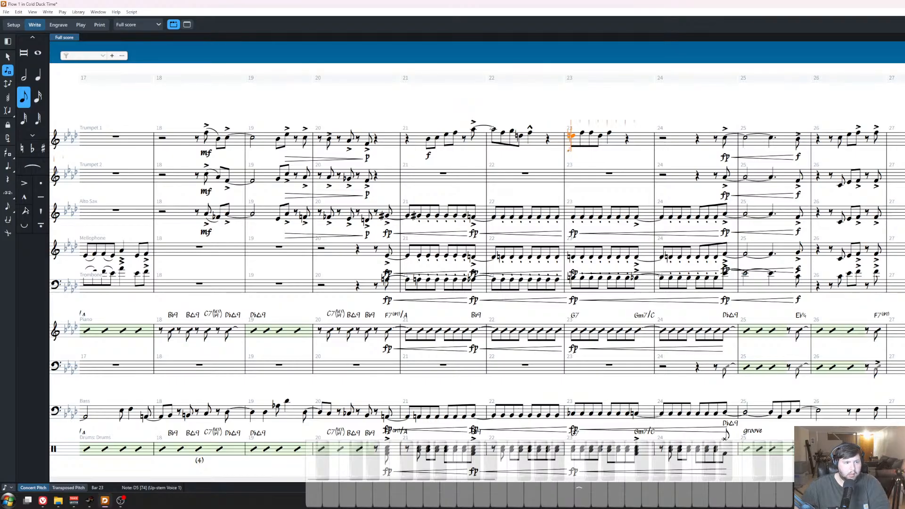
click(10, 209)
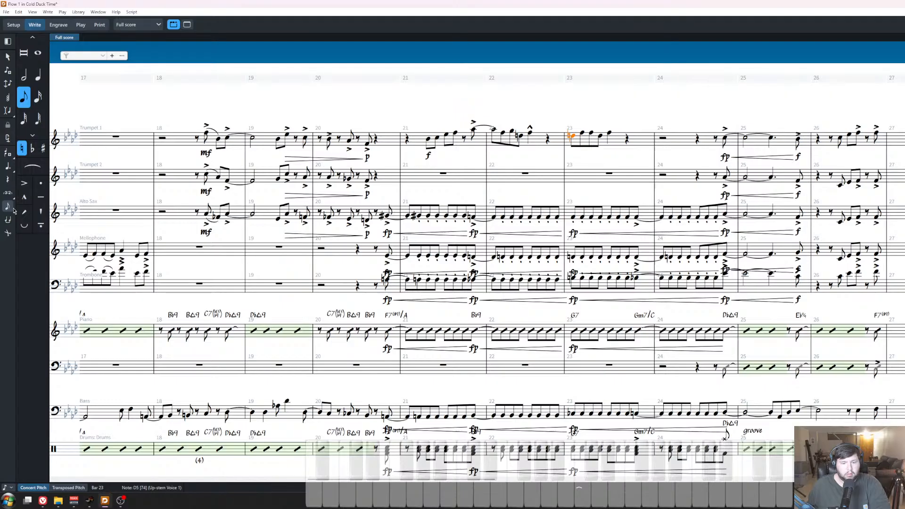
key(i)
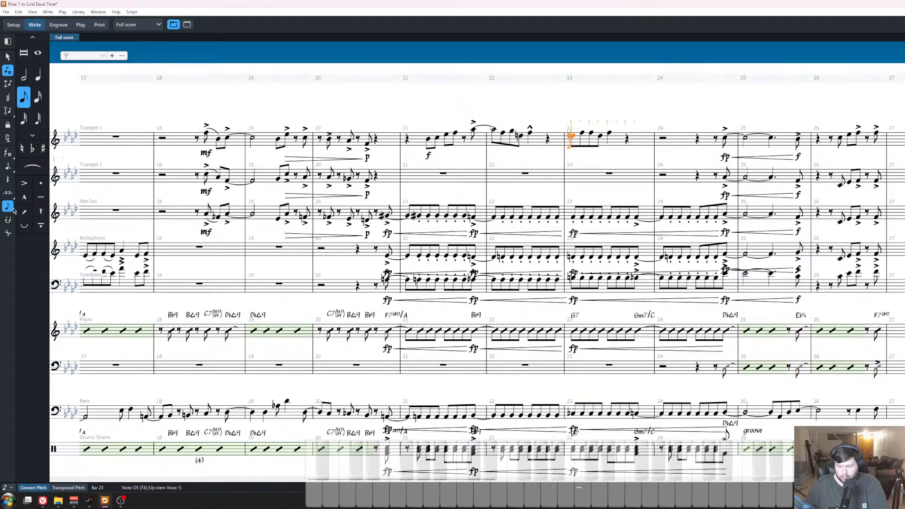
key(d)
key(Escape)
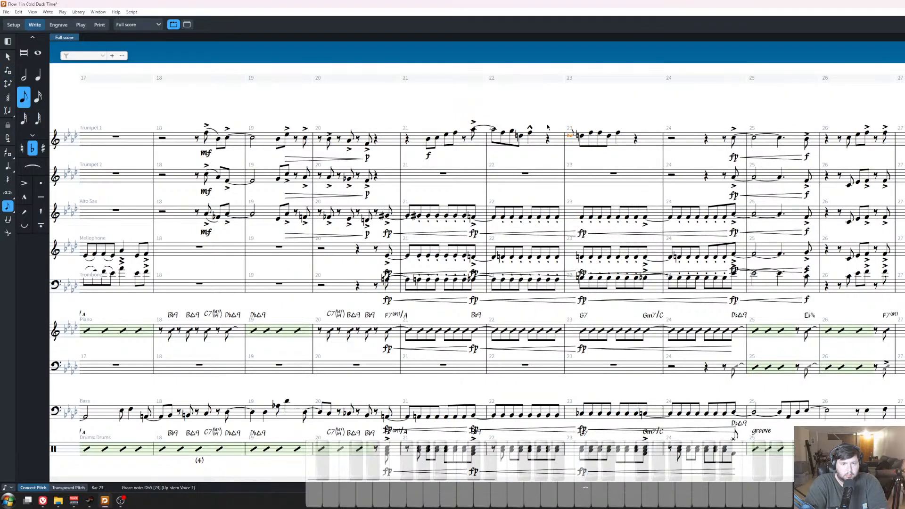
key(Escape)
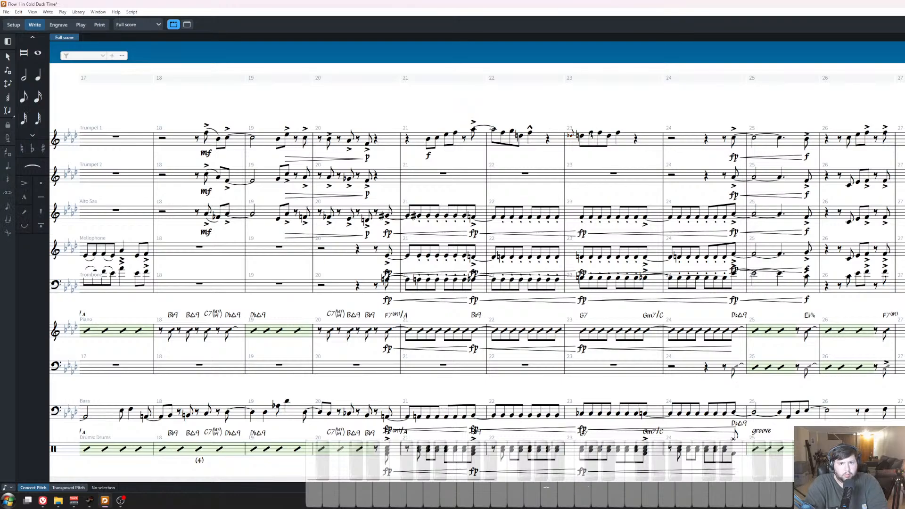
click(571, 135)
key(s)
key(f)
click(611, 115)
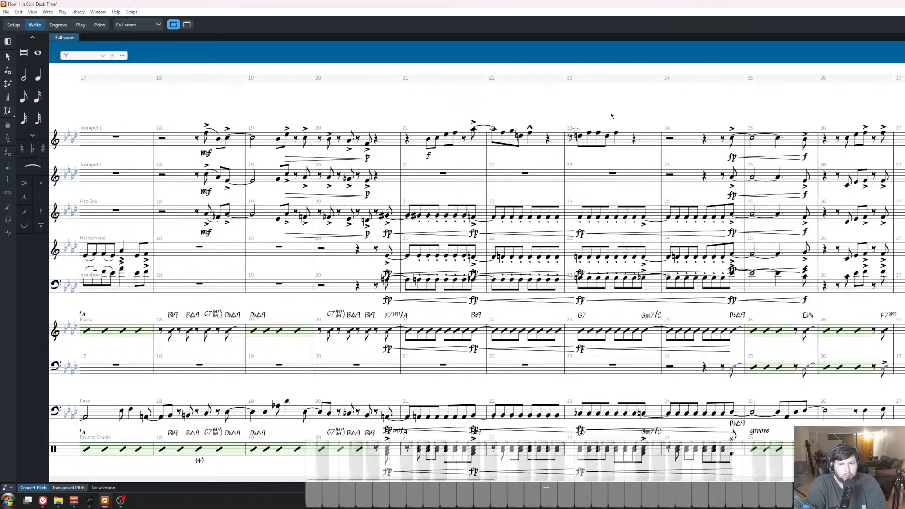
Add a marcato to the Trumpet 1 F on beat three of bar 23, and raise the tied note across bars 24–25 to A-flat.
click(616, 134)
key(apostrophe)
click(625, 123)
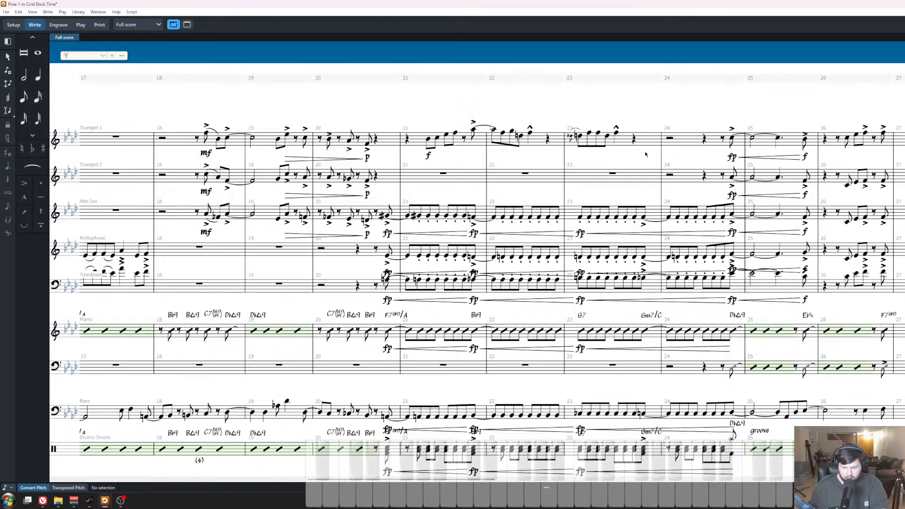
click(736, 140)
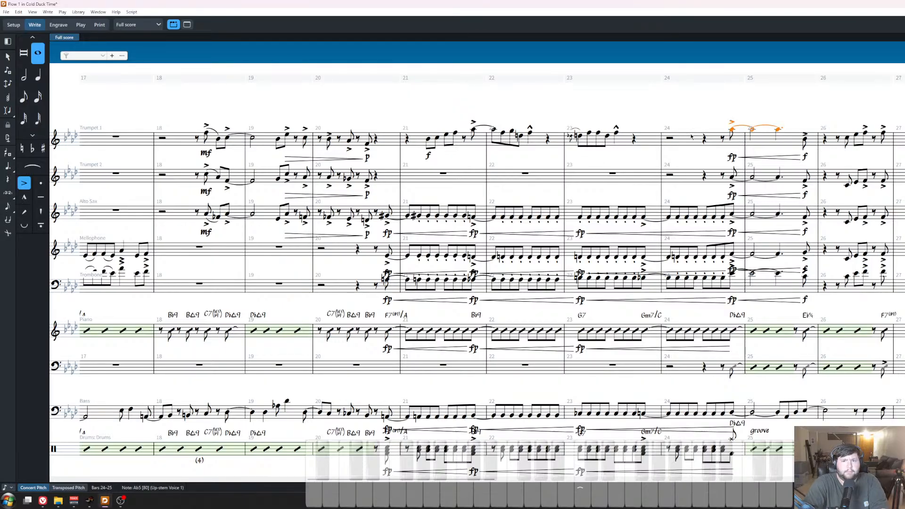
Enter eighth notes G and B-flat on the fourth beat of bar 23 in Trumpet 1.
click(634, 139)
key(shift+n)
key(Right)
key(Right)
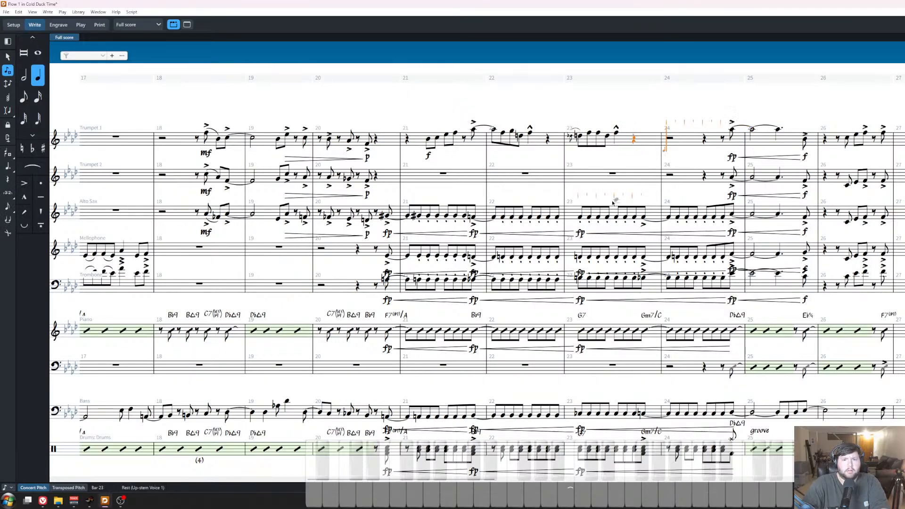
key(Left)
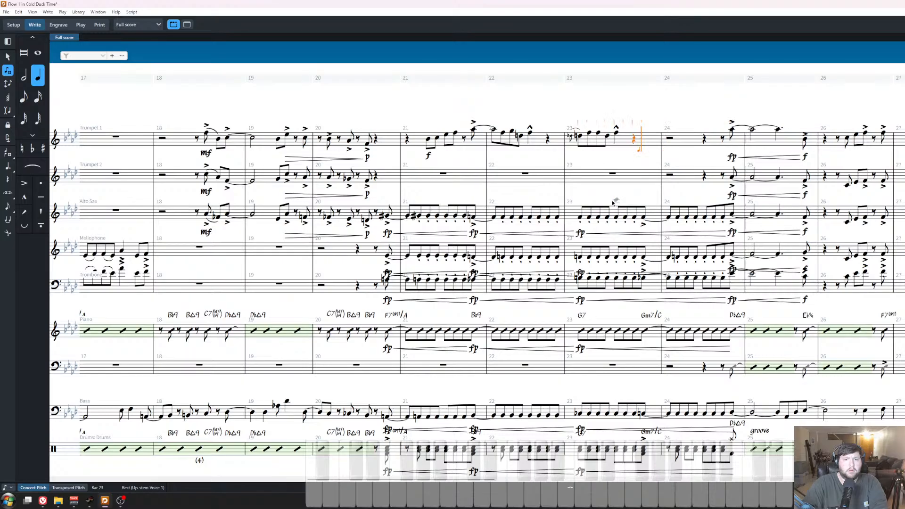
key(Escape)
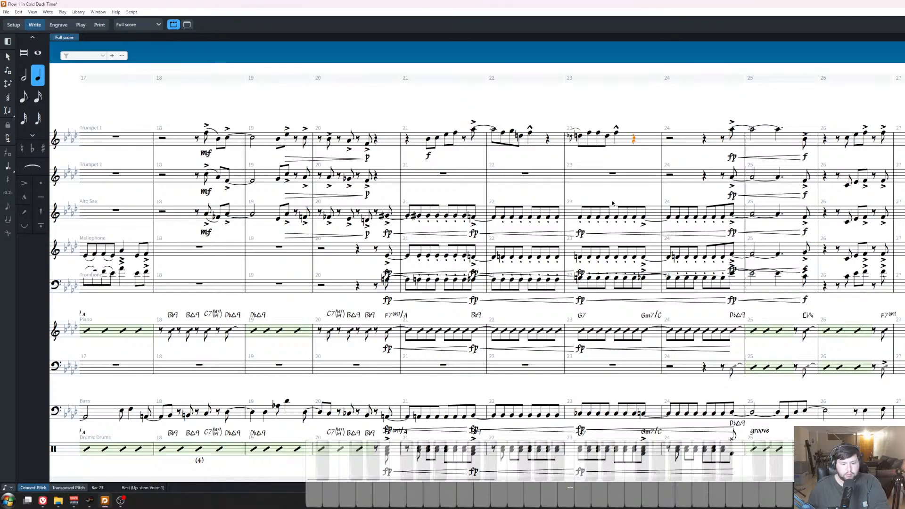
key(Return)
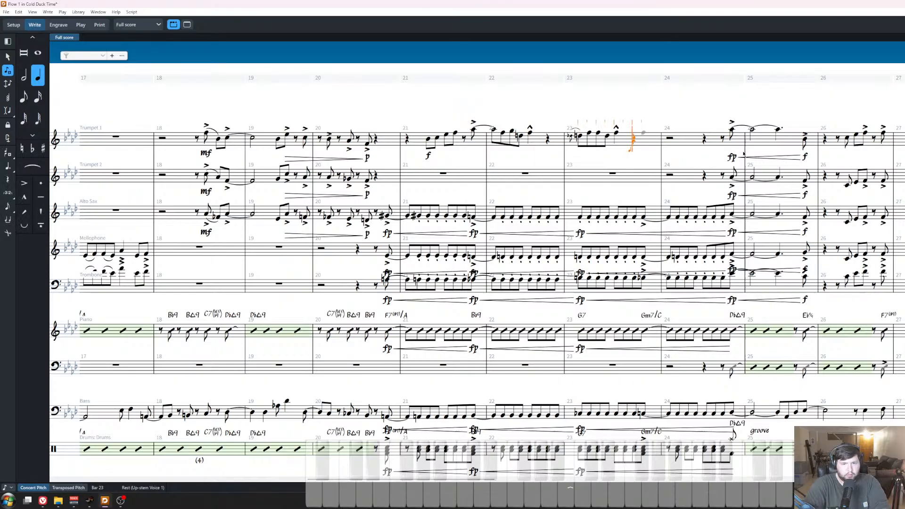
key(5)
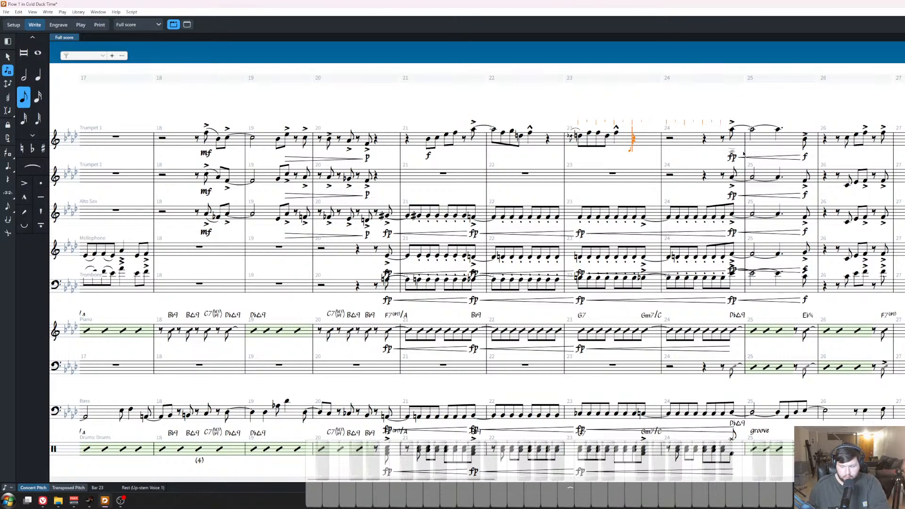
key(g)
key(b)
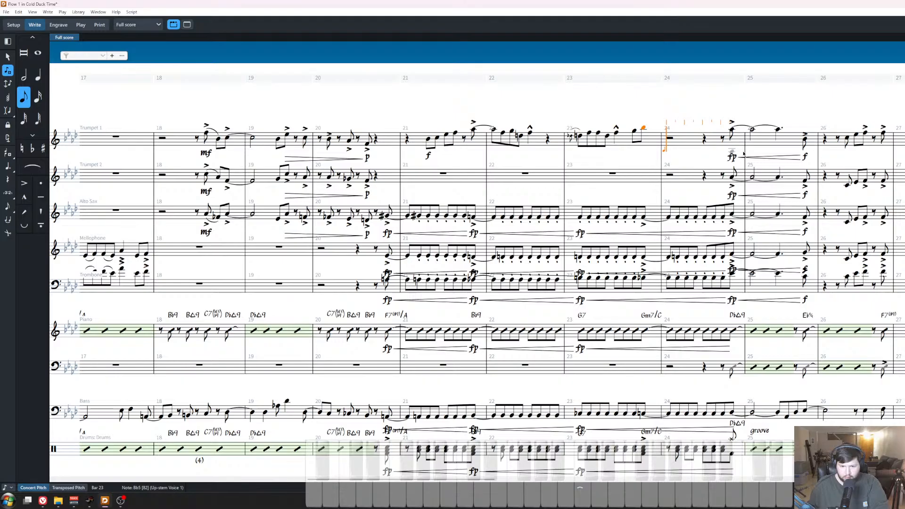
Tie the Trumpet 1 B-flat into bar 24 and continue with repeated B-flat eighth notes up to the accented A-flat.
key(Escape)
key(t)
key(shift+n)
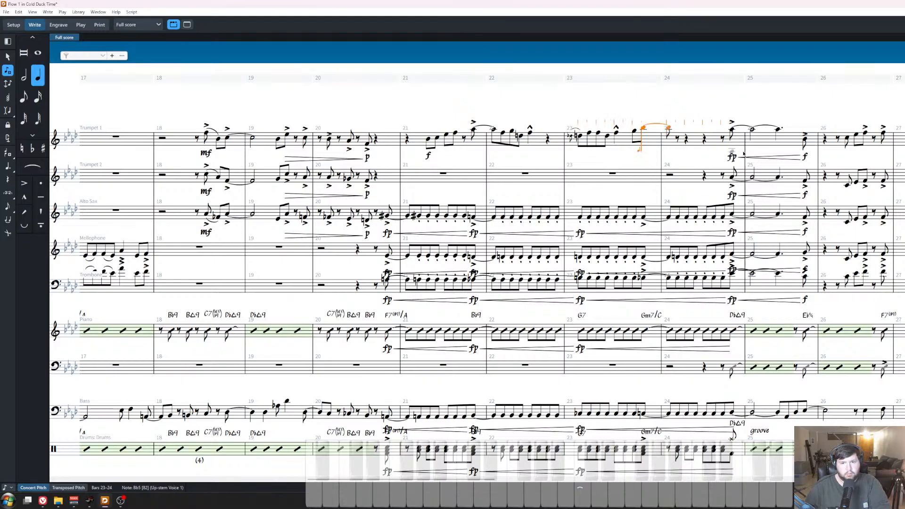
key(space)
key(5)
key(b)
key(b)
key(b)
key(b)
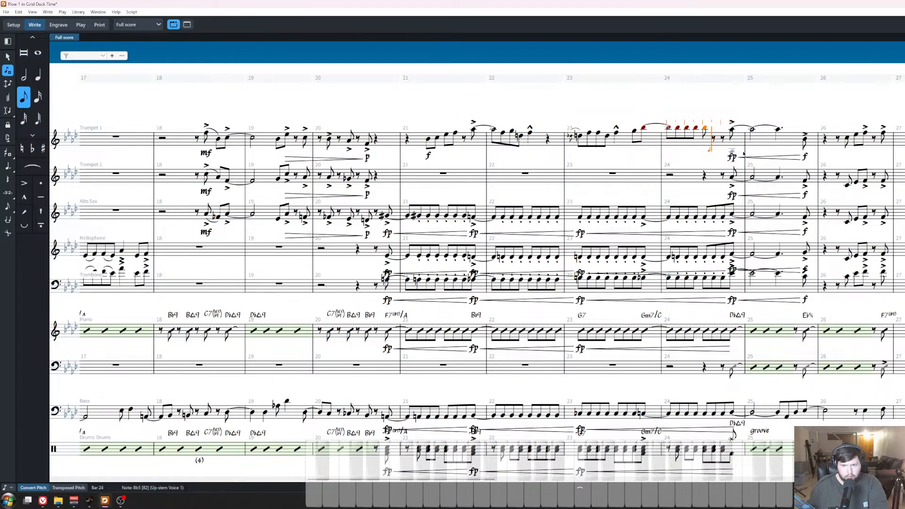
key(b)
key(b)
key(Escape)
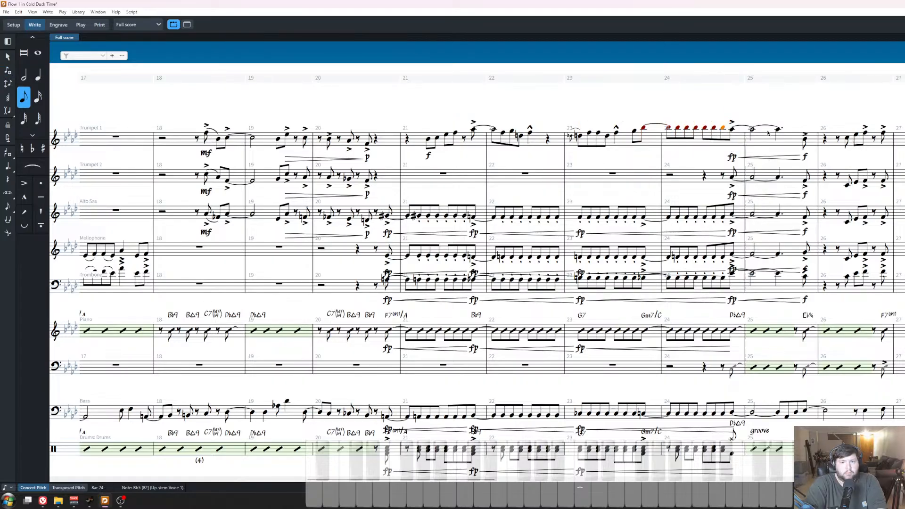
key(Escape)
key(z)
key(z)
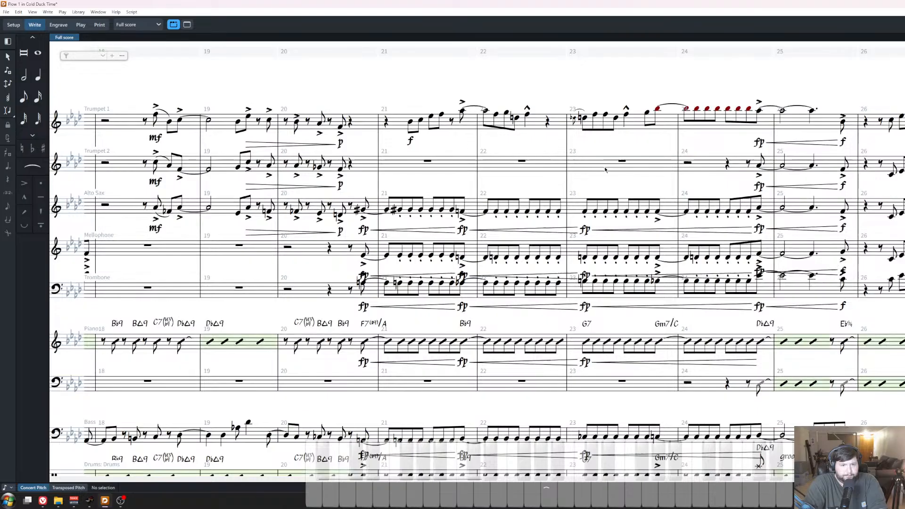
scroll(529, 127, right, 2)
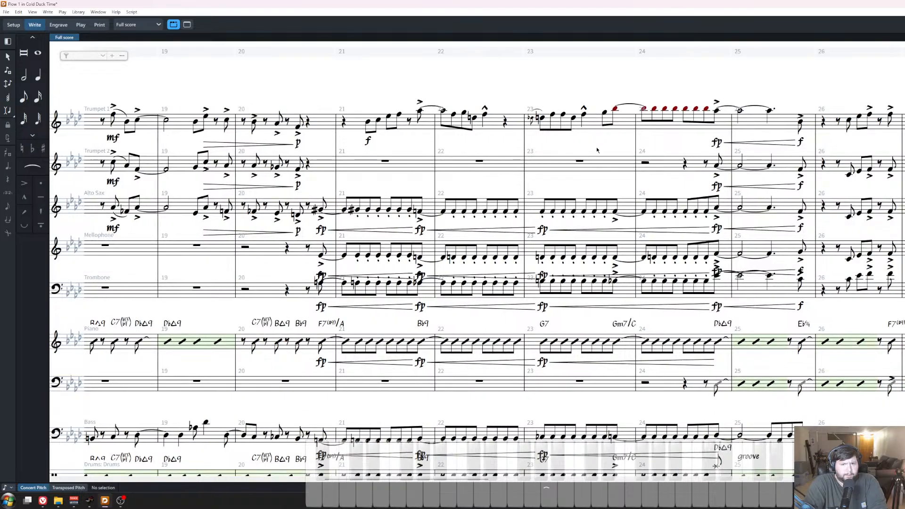
click(580, 161)
key(Return)
key(Right)
key(Right)
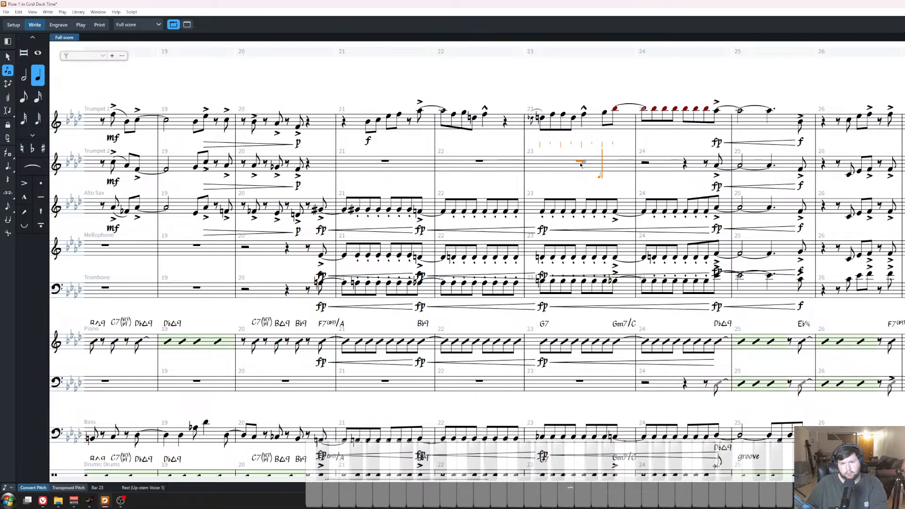
key(Escape)
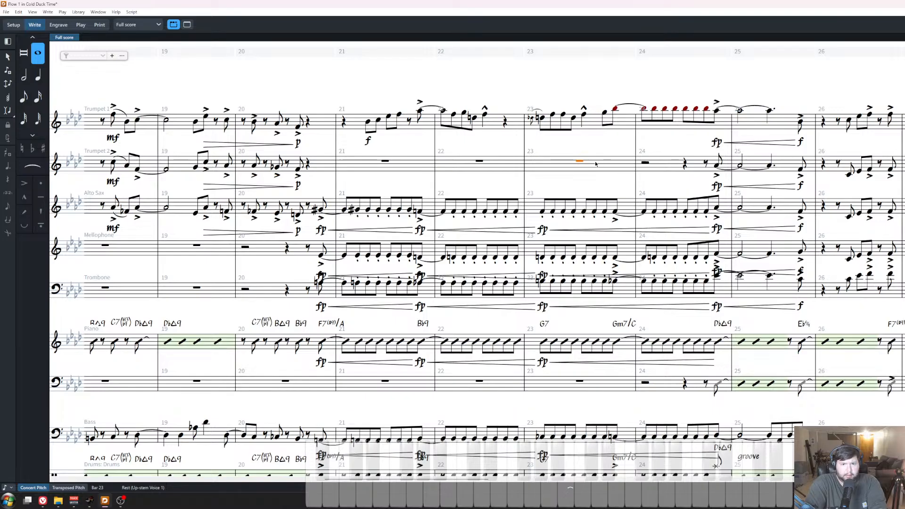
Enter a Trumpet 2 D-natural on the last eighth of bar 23, tied into bar 24, with repeated D eighths up to the accented note.
key(shift+n)
key(Right)
key(Right)
key(Right)
key(Right)
key(Right)
key(Right)
key(Right)
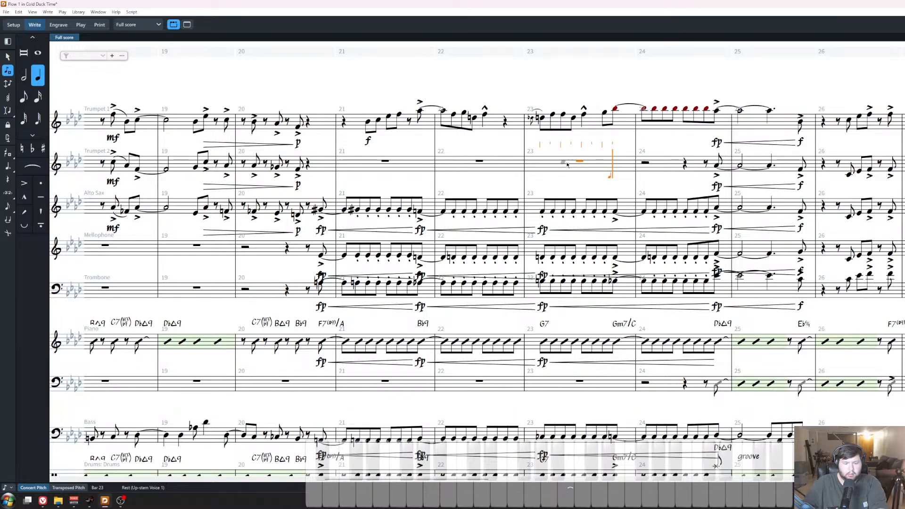
key(5)
key(ctrl+z)
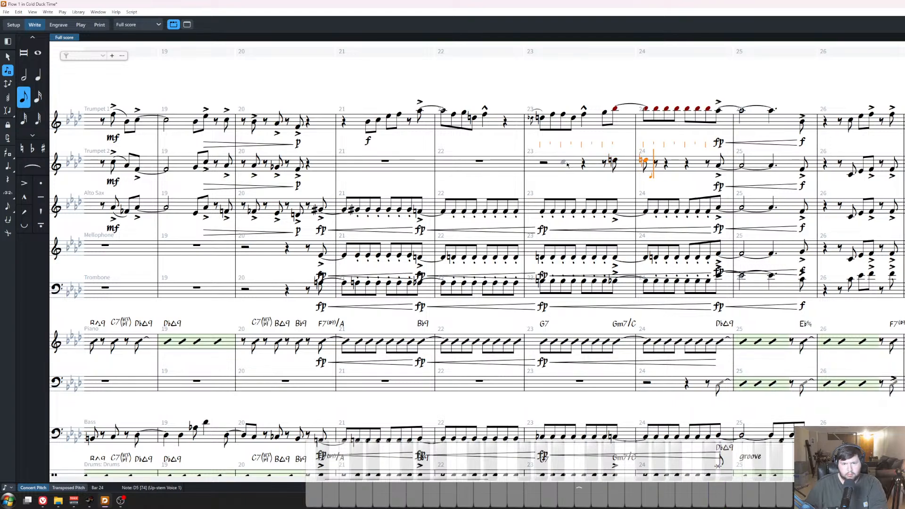
key(ctrl+z)
key(6)
key(5)
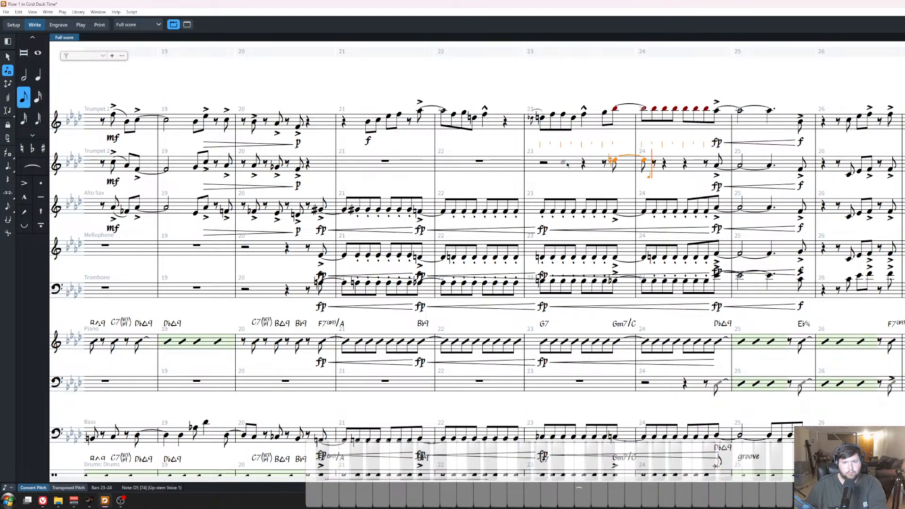
key(Escape)
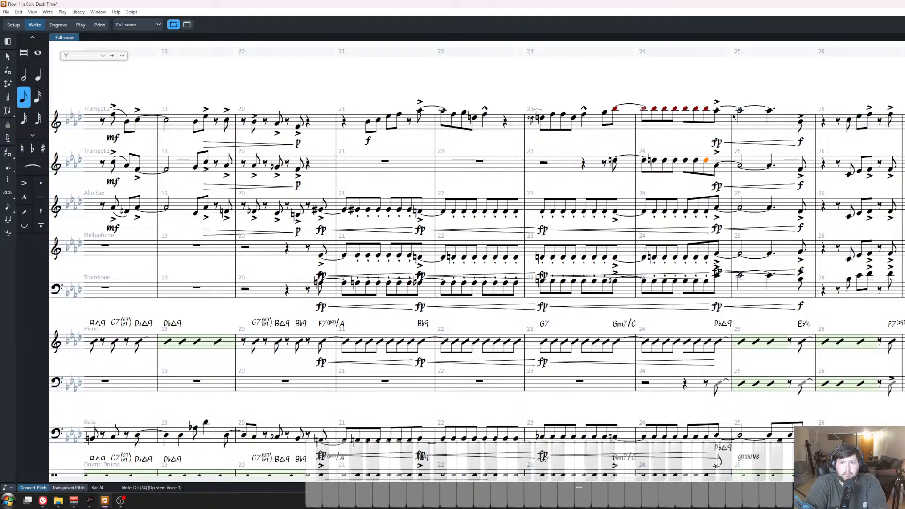
Raise the accented tied notes across bars 24–25 to E-flat in Trumpet 2 and C in Alto Sax.
click(716, 164)
key(alt+Up)
key(ctrl+Down)
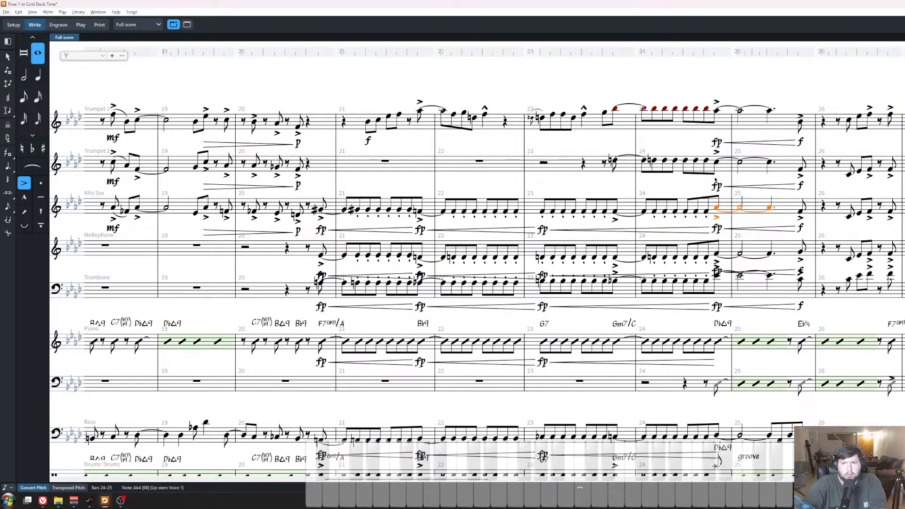
key(ctrl+Up)
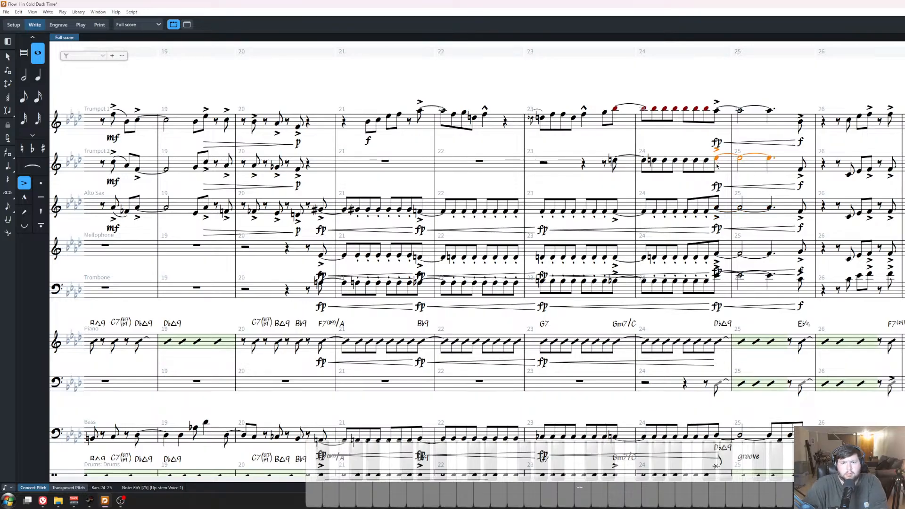
key(ctrl+Down)
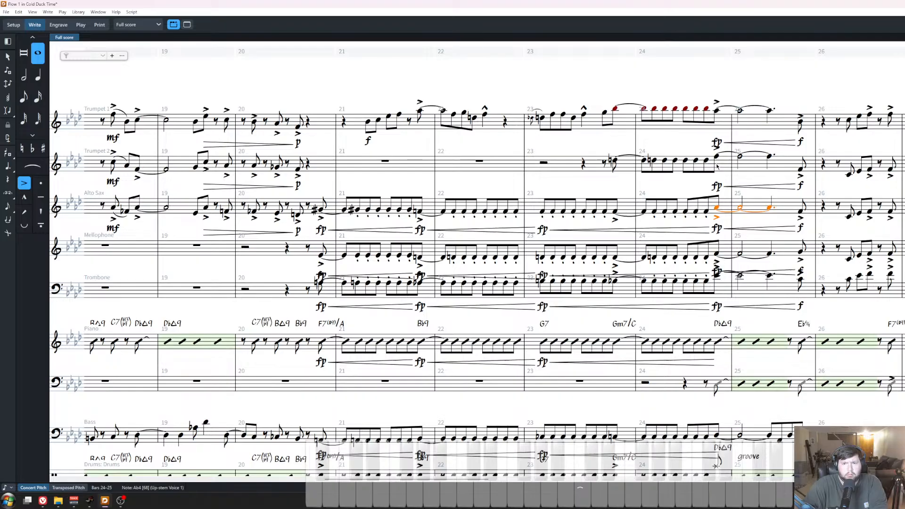
key(ctrl+z)
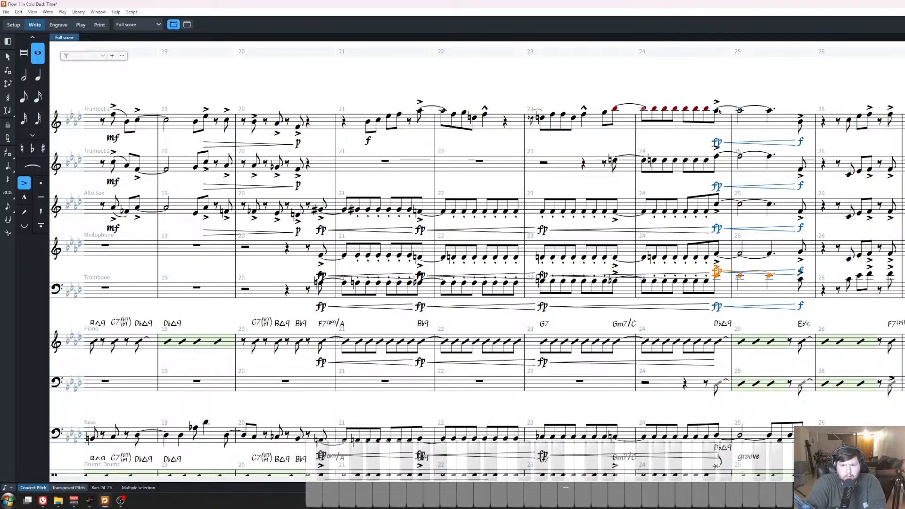
Raise the accented last note of bar 25 in Trumpet 1 to G.
drag(792, 104, 664, 104)
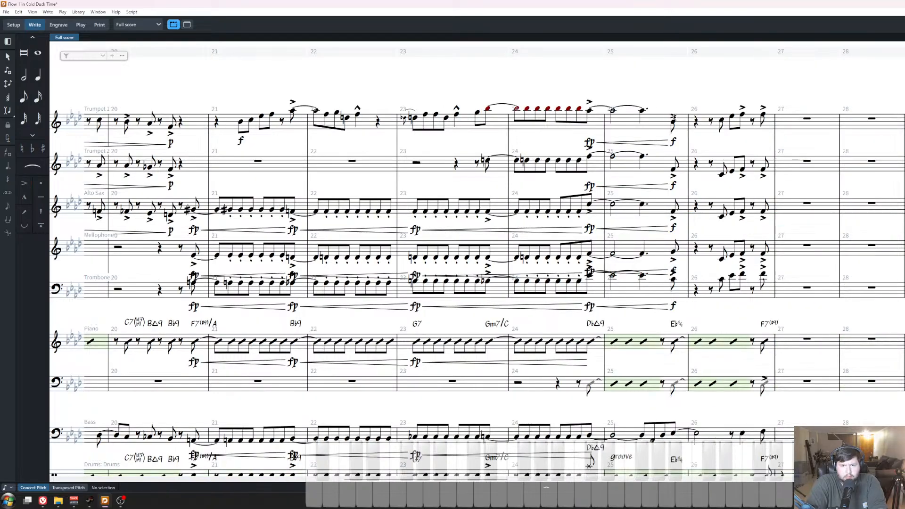
click(674, 123)
key(alt+Up)
key(alt+Up)
key(alt+Up)
key(alt+Up)
key(alt+Up)
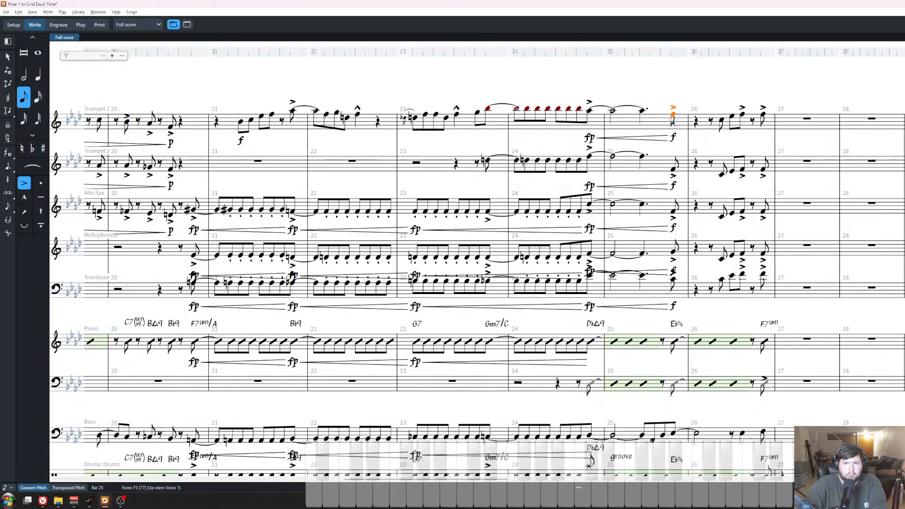
Raise the accented last note of bar 25 in Trumpet 2 to E-flat.
key(ctrl+Down)
key(alt+Up)
key(alt+Up)
key(alt+Up)
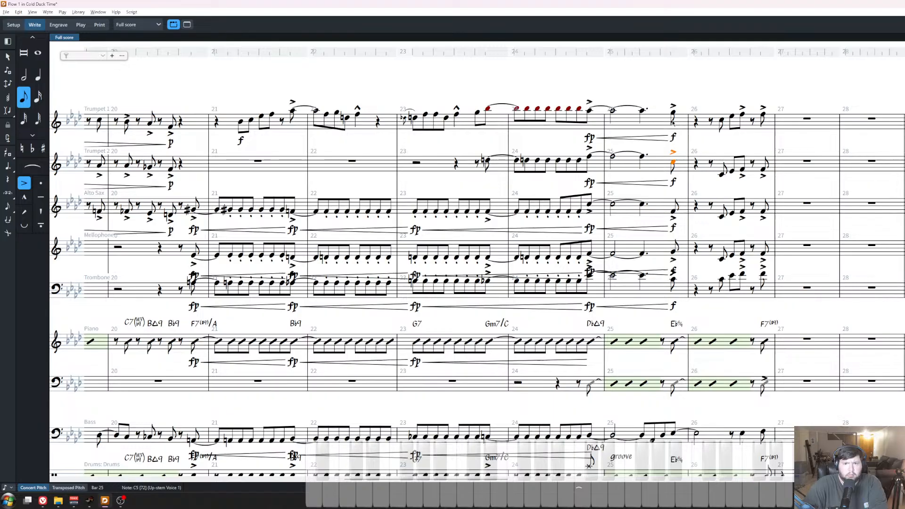
key(alt+Up)
key(alt+Up)
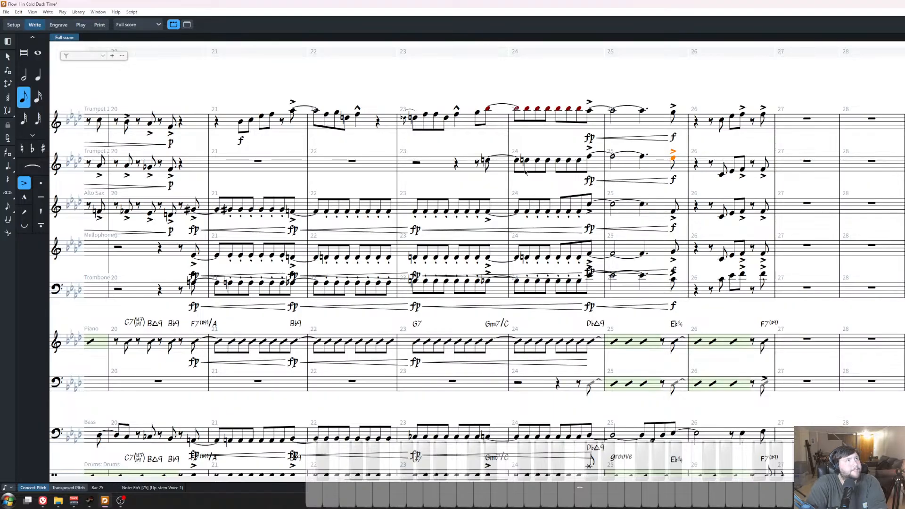
Raise the accented last note of bar 25 in the Alto Sax.
click(675, 211)
key(alt+Up)
key(alt+Up)
key(Escape)
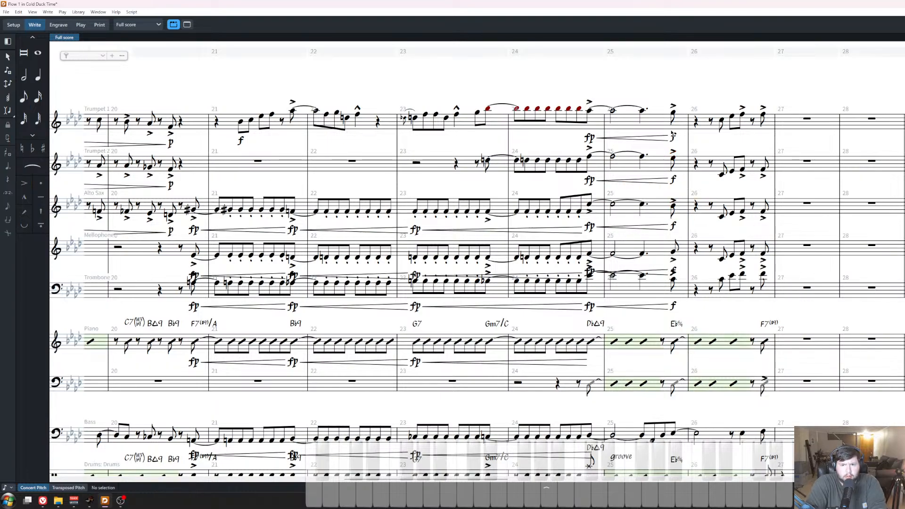
Check the last horn notes of bar 25 and play back the revoiced horn chords from the end of bar 24.
click(674, 251)
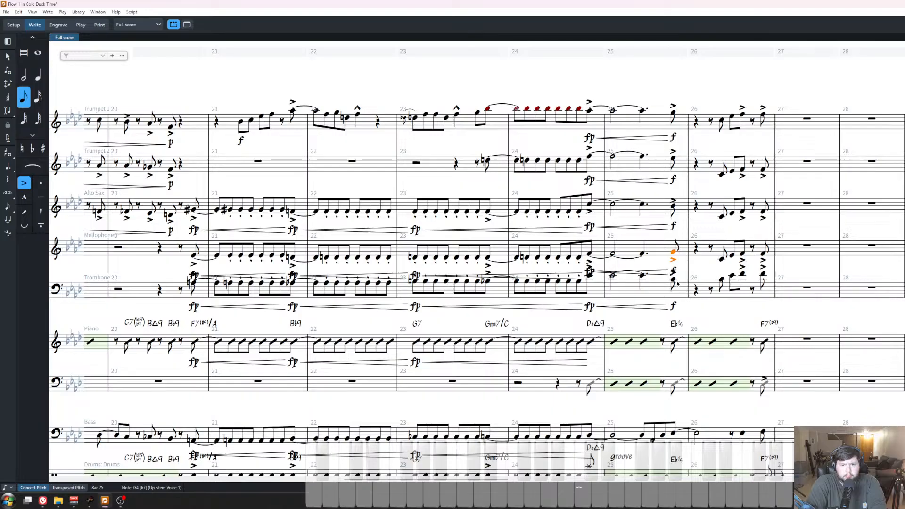
click(675, 281)
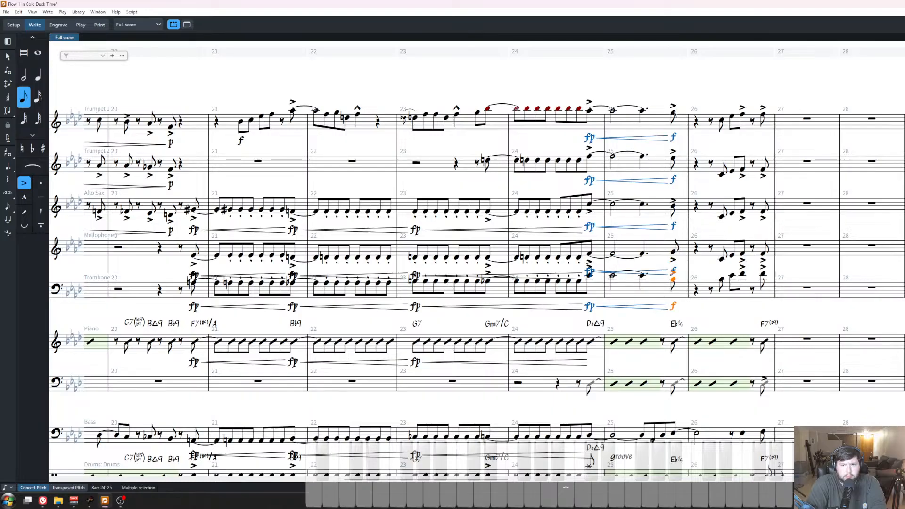
key(Escape)
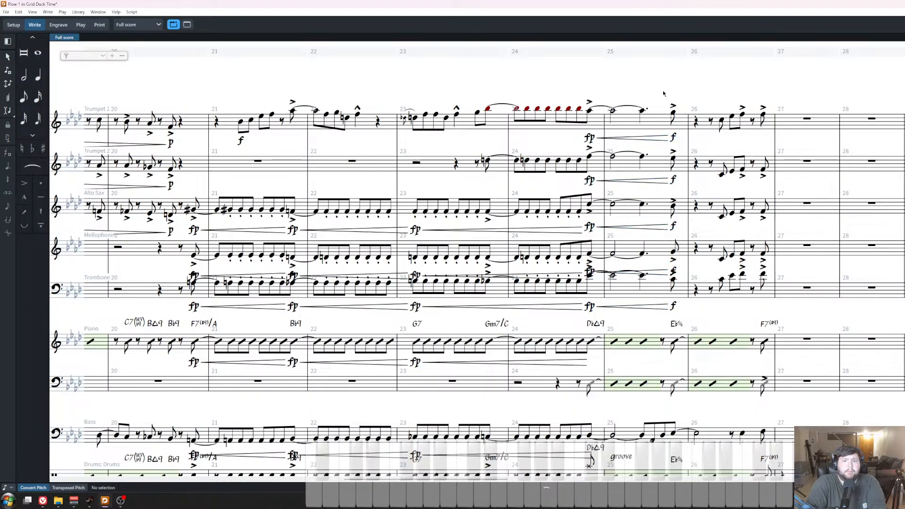
click(590, 111)
shift+click(591, 277)
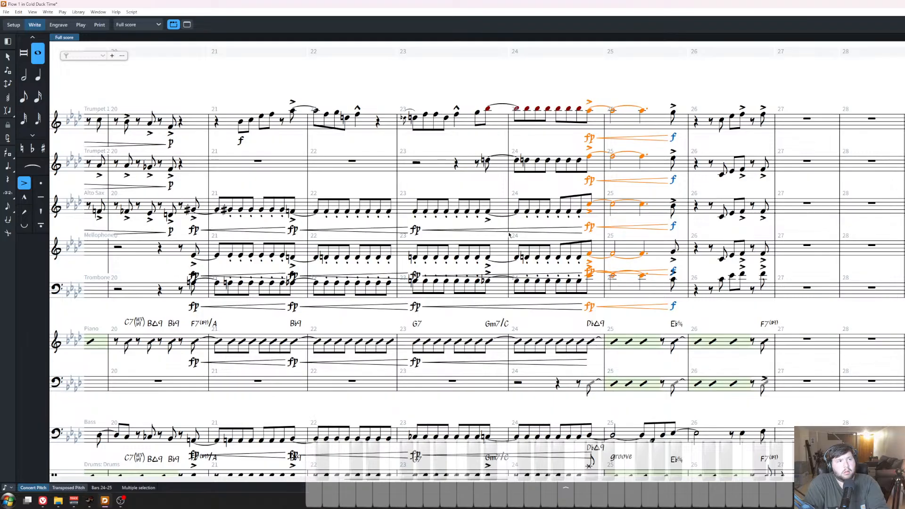
key(space)
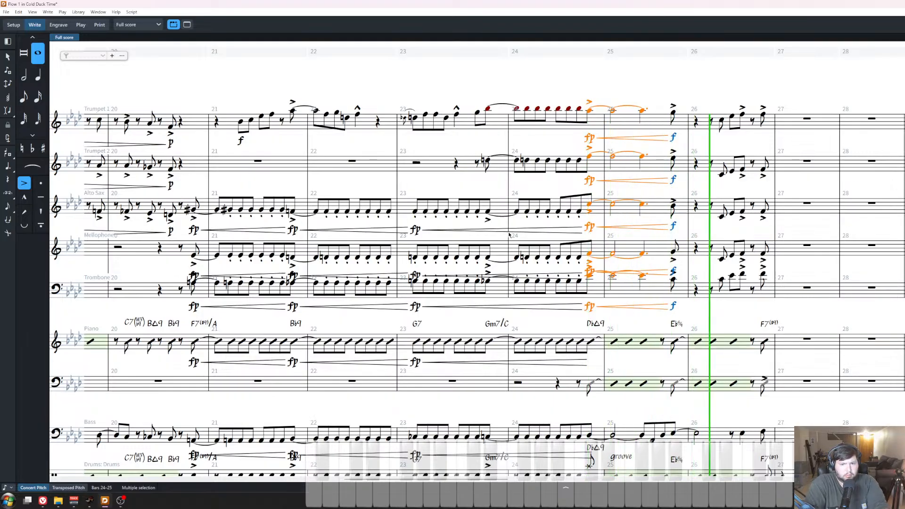
key(space)
click(674, 254)
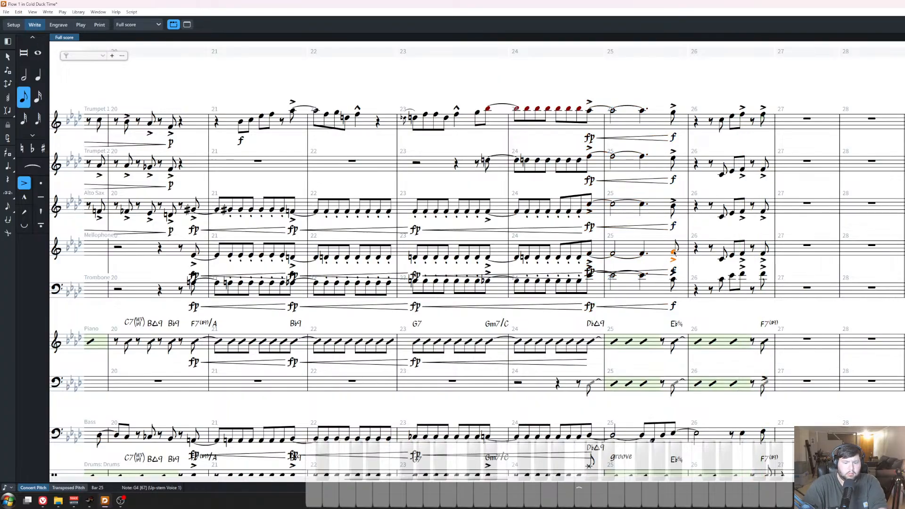
key(Escape)
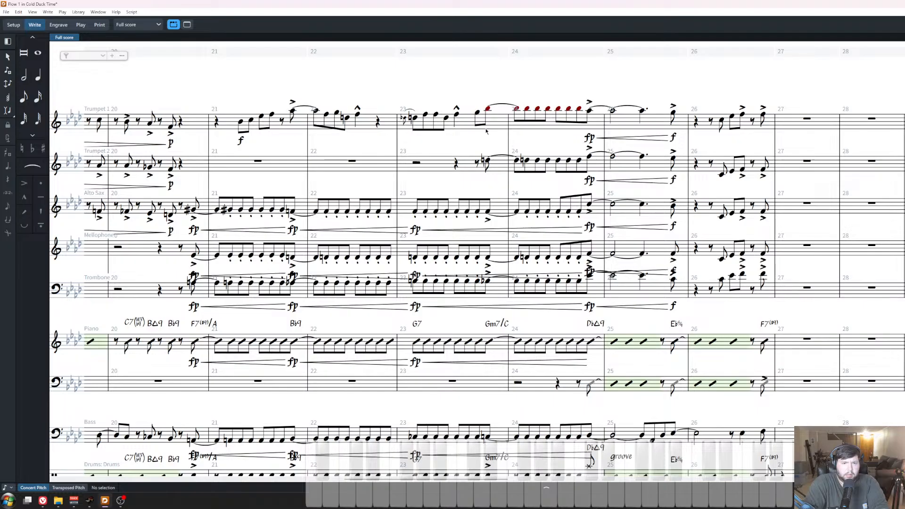
Accent both trumpets' tied notes from bar 23 into 24, make bar 24's repeated eighth notes staccato, and play the passage.
drag(503, 86, 482, 197)
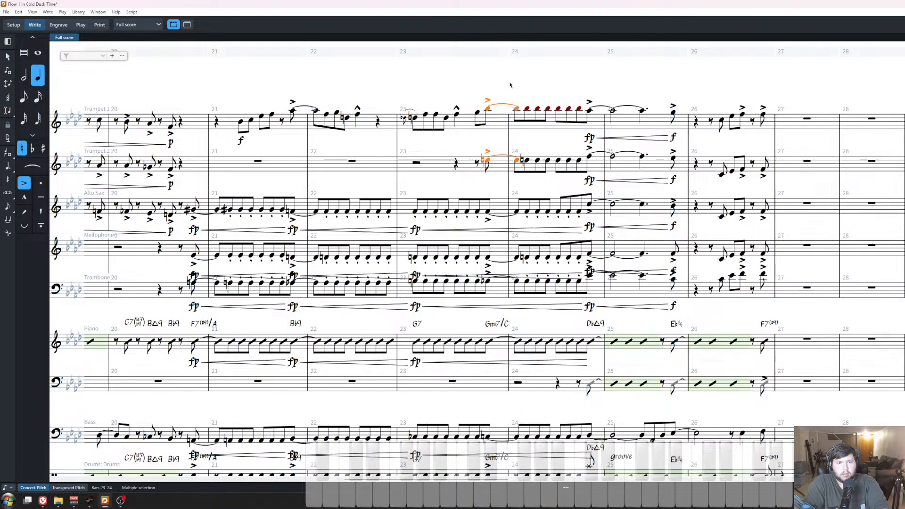
drag(523, 88, 583, 176)
key([)
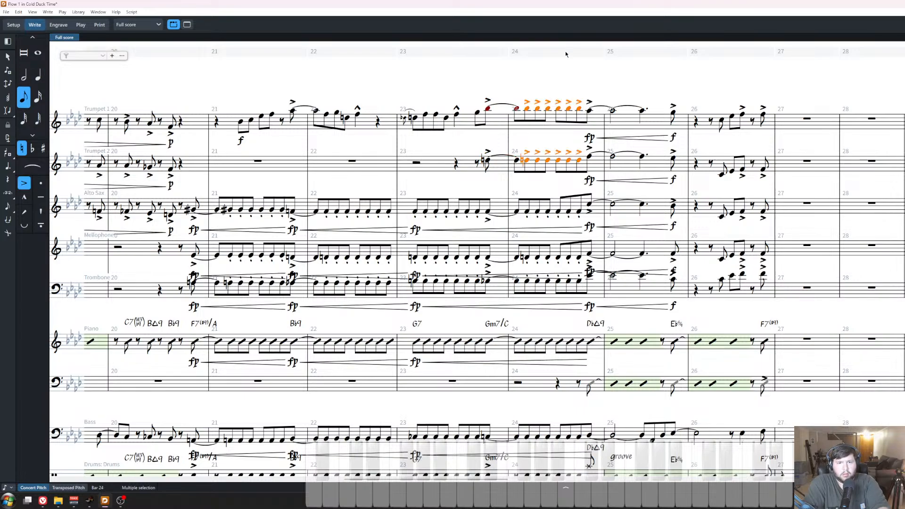
key(ctrl+z)
key(space)
key(])
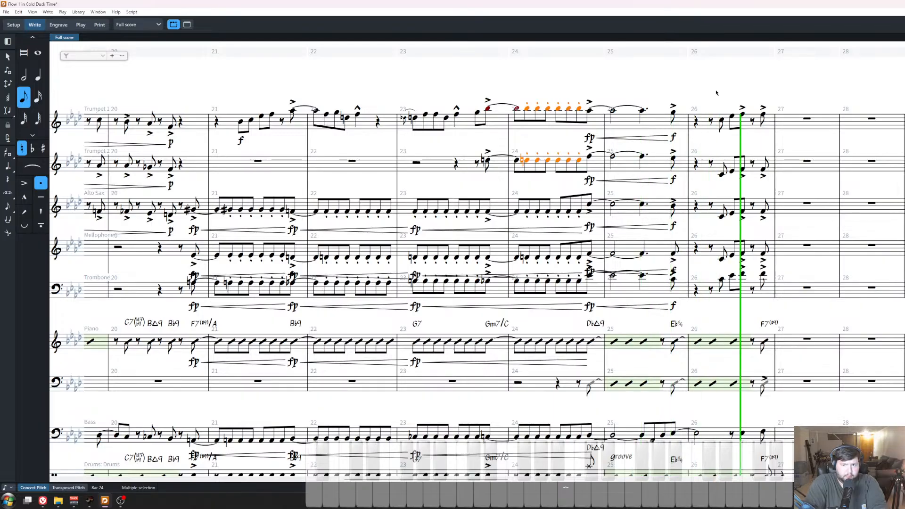
key(space)
click(419, 145)
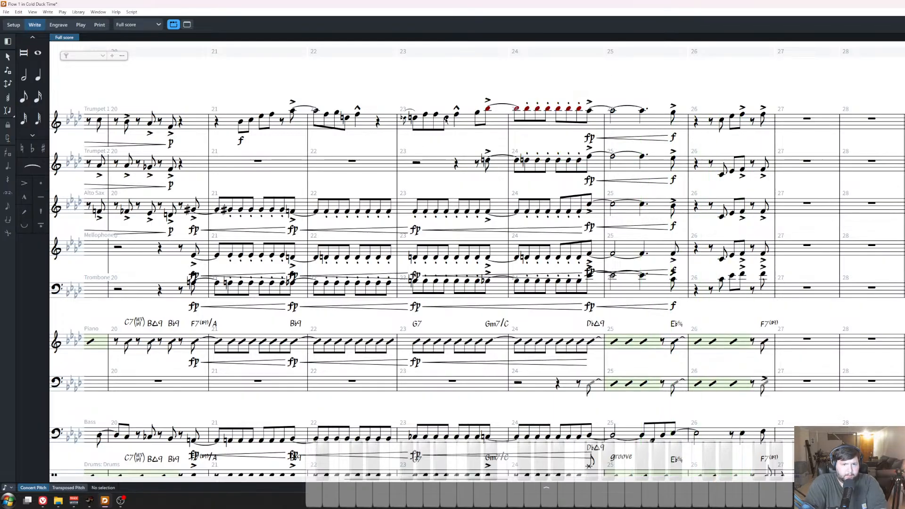
Copy Trumpet 1's melody from bar 21 to the accented note on beat 3 of bar 23 into Trumpet 2.
click(457, 115)
shift+click(216, 121)
key(ctrl+c)
click(255, 161)
key(ctrl+v)
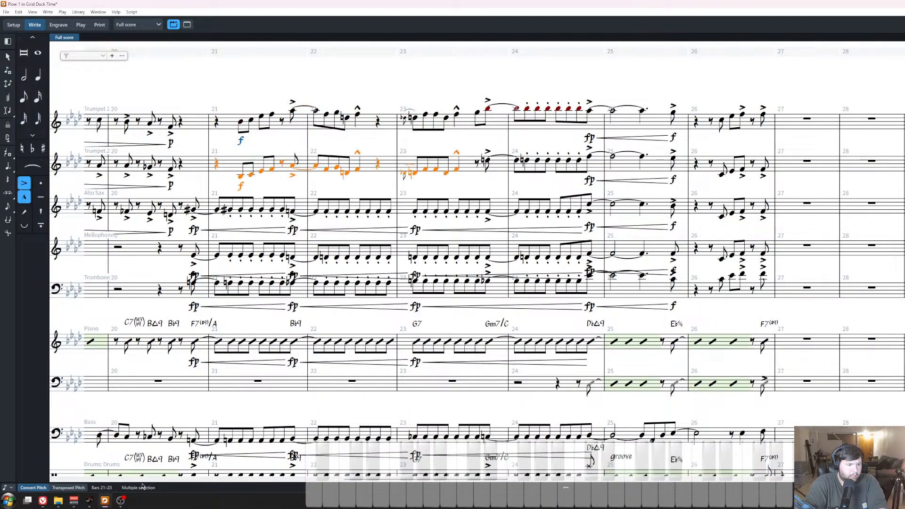
click(466, 145)
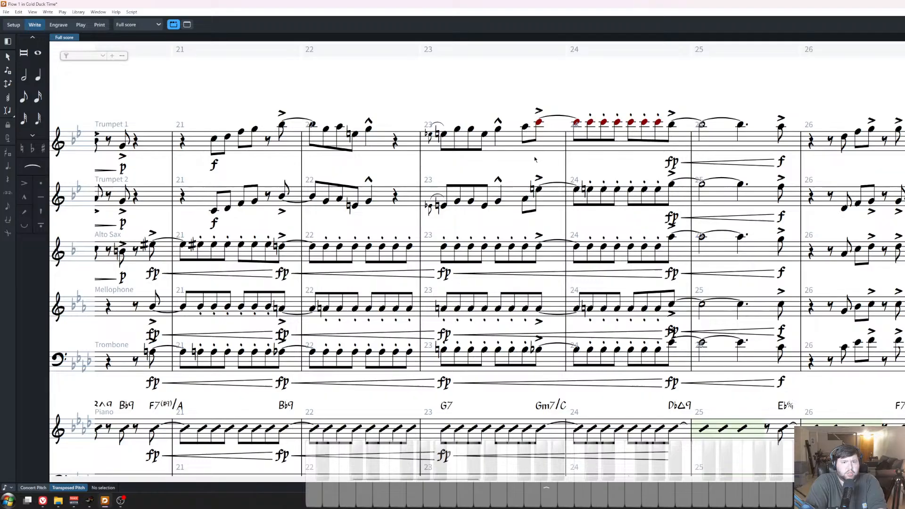
Add fp with a crescendo to both trumpets from the accented last note of bar 23 through the repeated notes of bar 24.
scroll(517, 177, down, 2)
drag(517, 177, 439, 180)
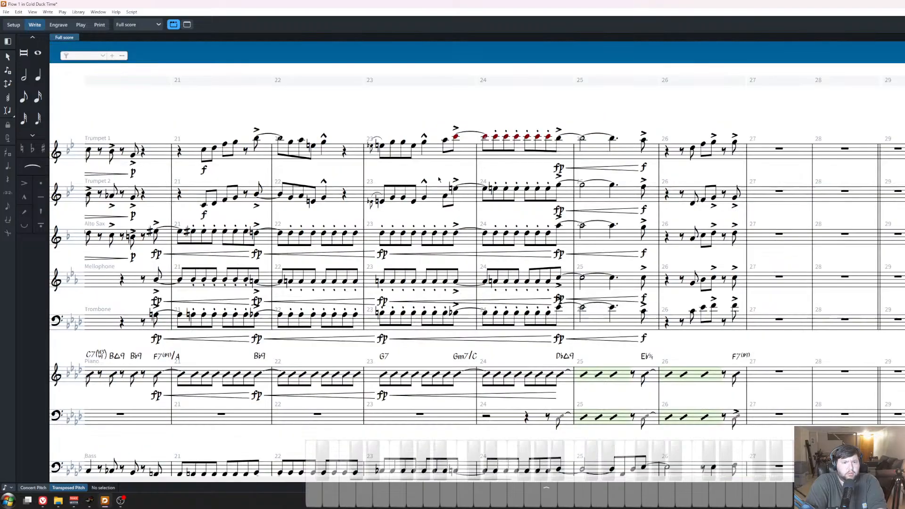
scroll(439, 180, left, 2)
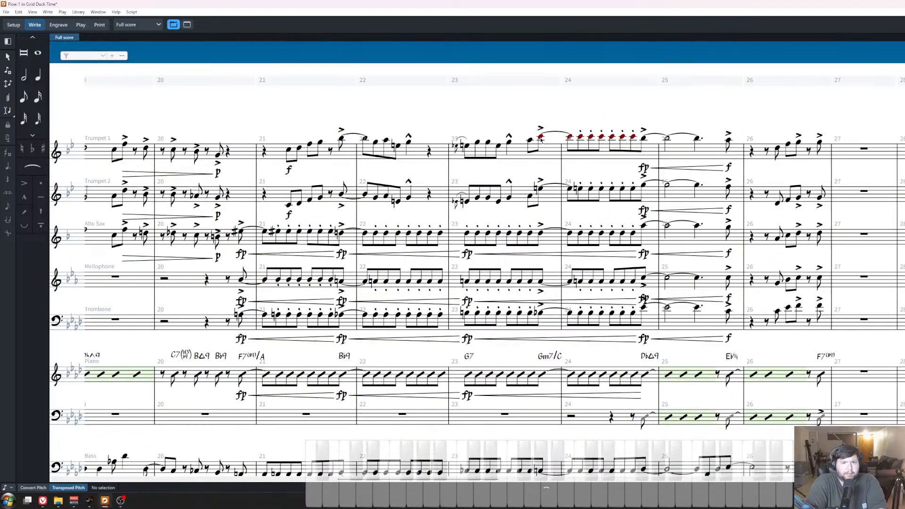
click(541, 138)
shift+click(632, 189)
key(shift+d)
text(fp<)
key(Return)
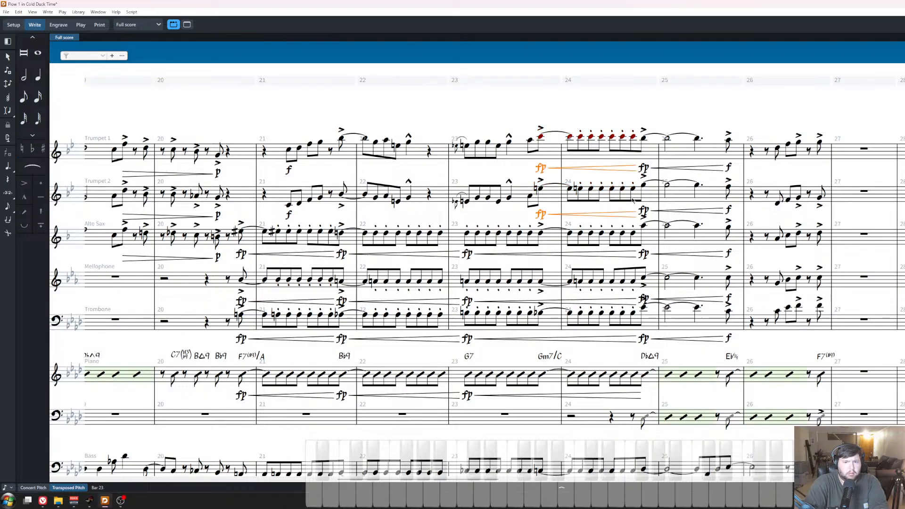
click(517, 167)
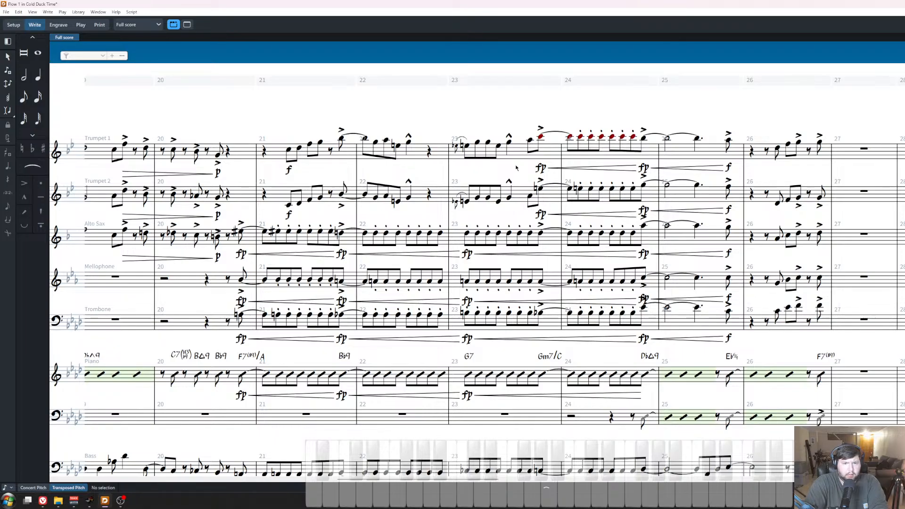
click(520, 156)
drag(757, 223, 538, 167)
right_click(539, 167)
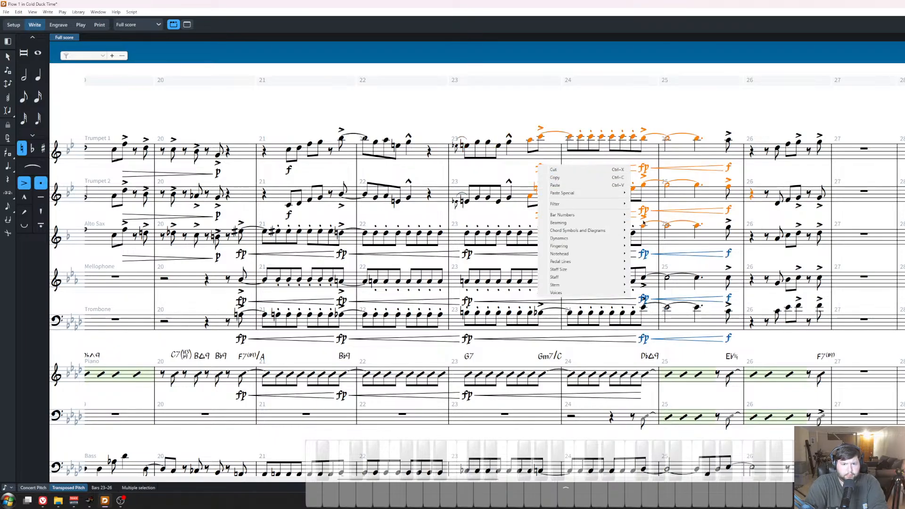
mouse_move(613, 238)
click(660, 239)
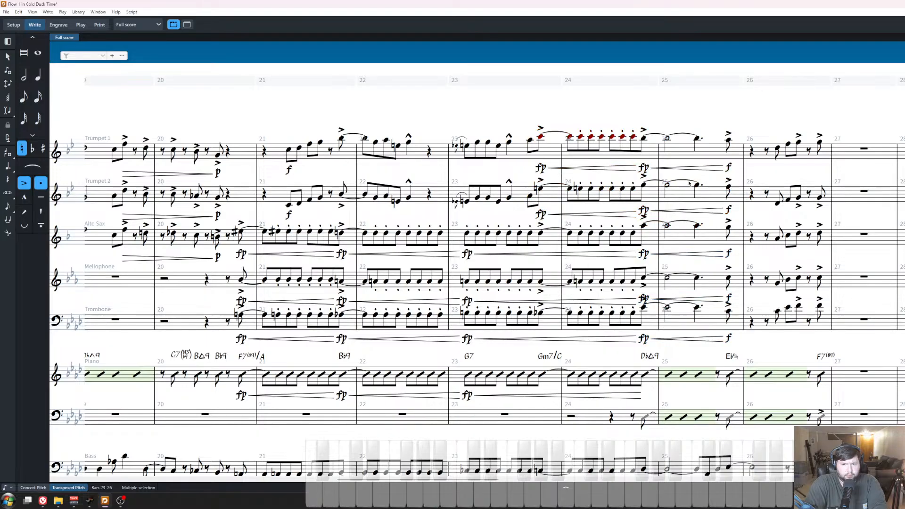
click(776, 178)
key(ctrl+z)
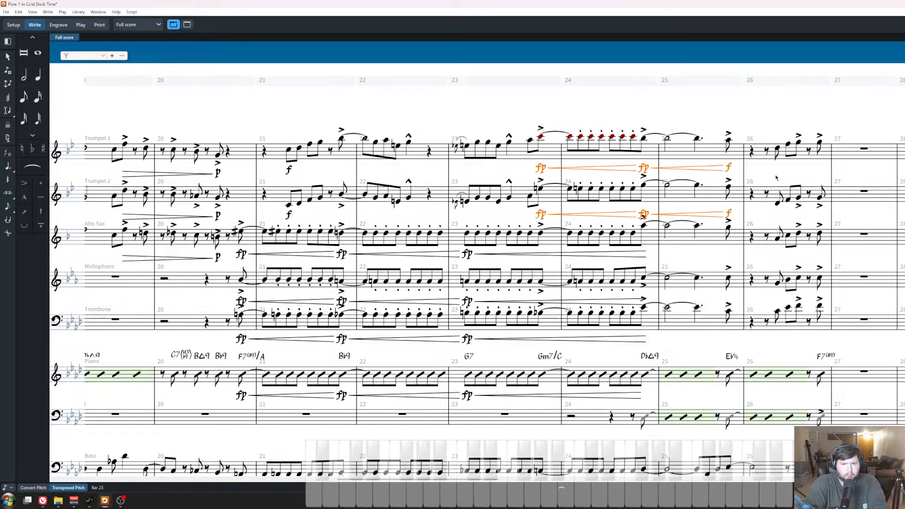
key(ctrl+z)
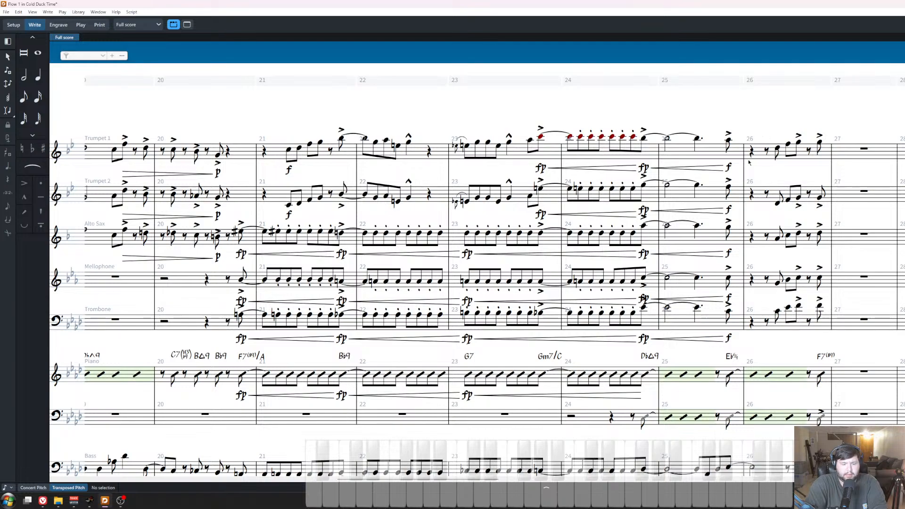
Save the project.
scroll(834, 177, down, 1)
drag(834, 176, 722, 167)
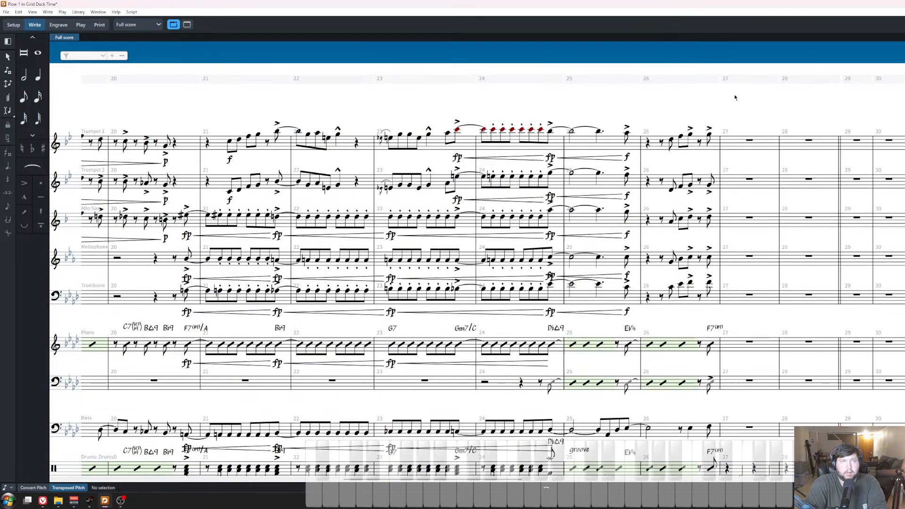
key(ctrl+s)
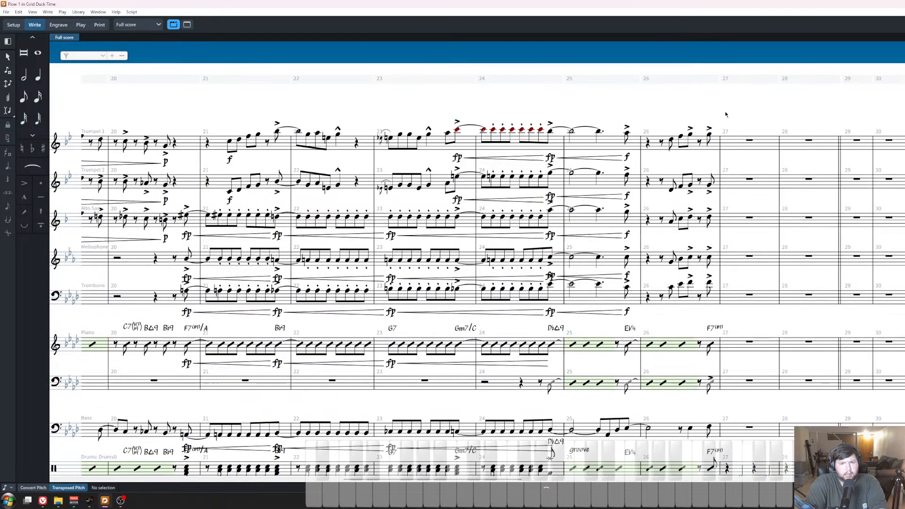
Play the full score back from the Trumpet 1 rest at the start of bar 14.
scroll(726, 115, down, 2)
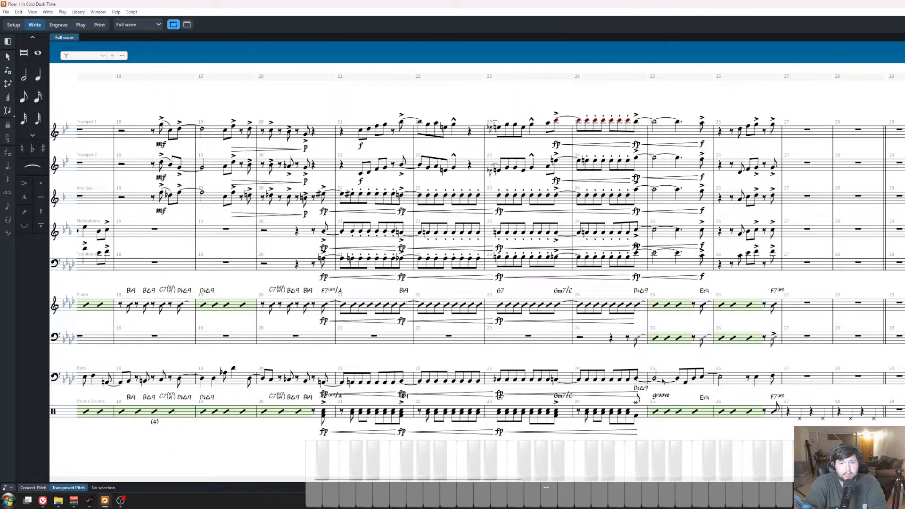
scroll(655, 285, left, 5)
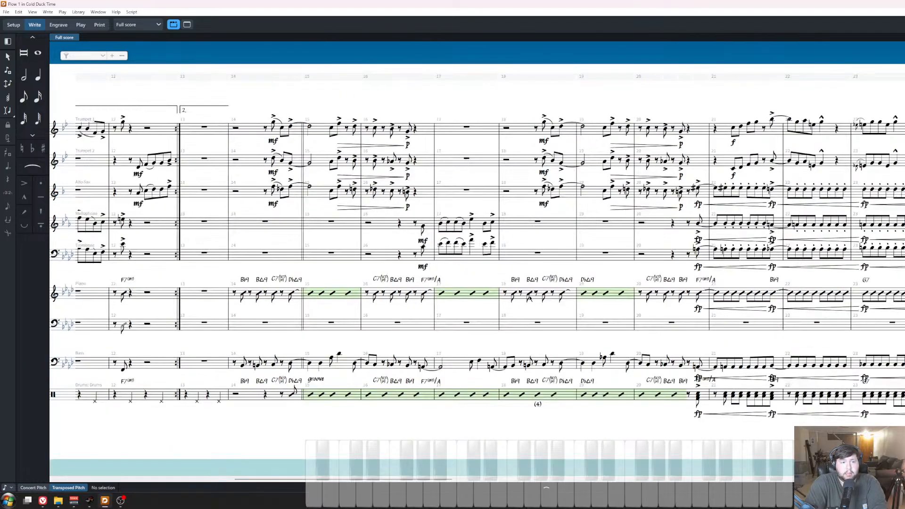
scroll(530, 297, down, 1)
click(298, 155)
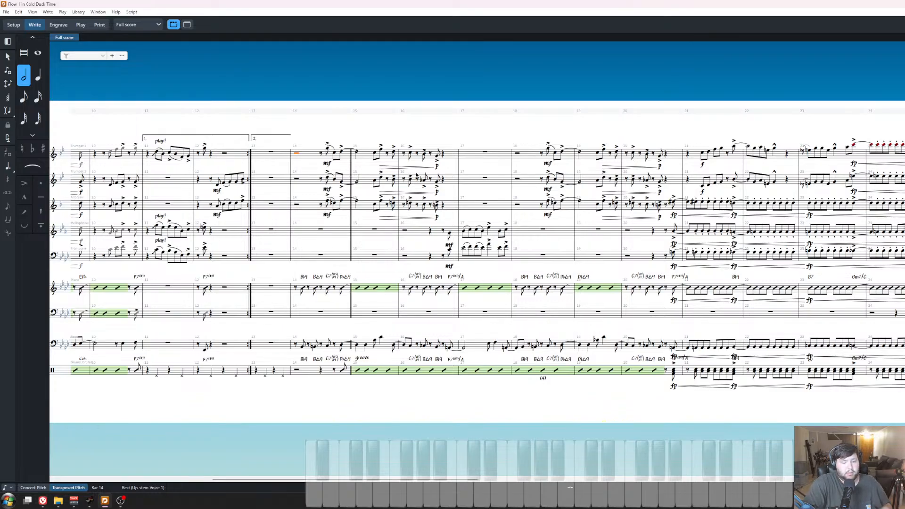
key(space)
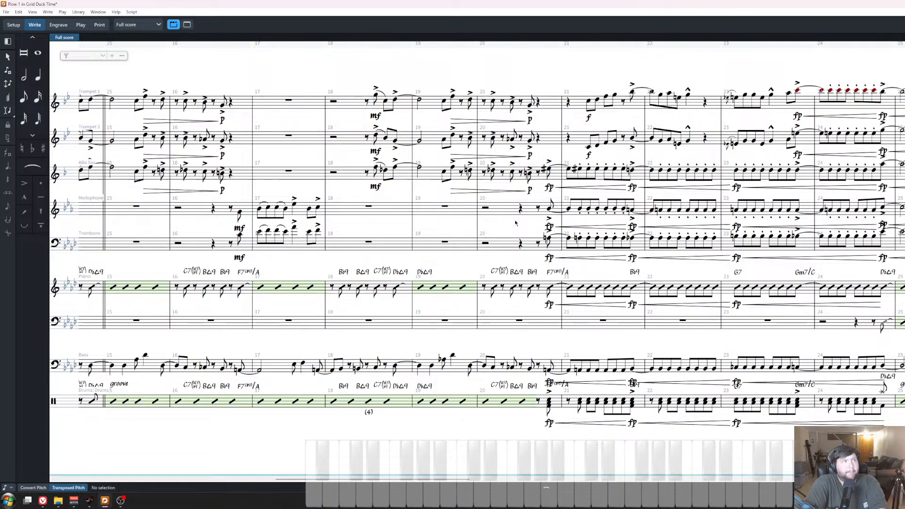
Adjust the grace note at the start of bar 23 in Trumpet 2.
key(x)
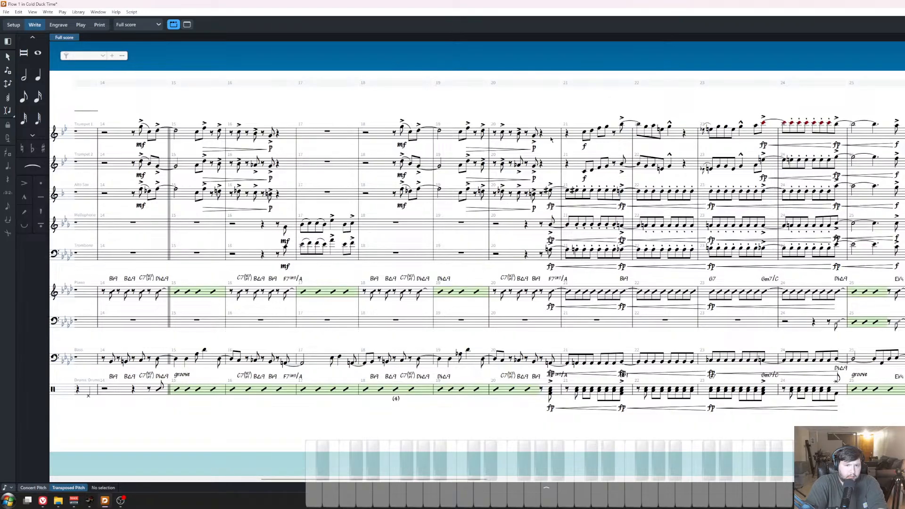
scroll(551, 139, left, 2)
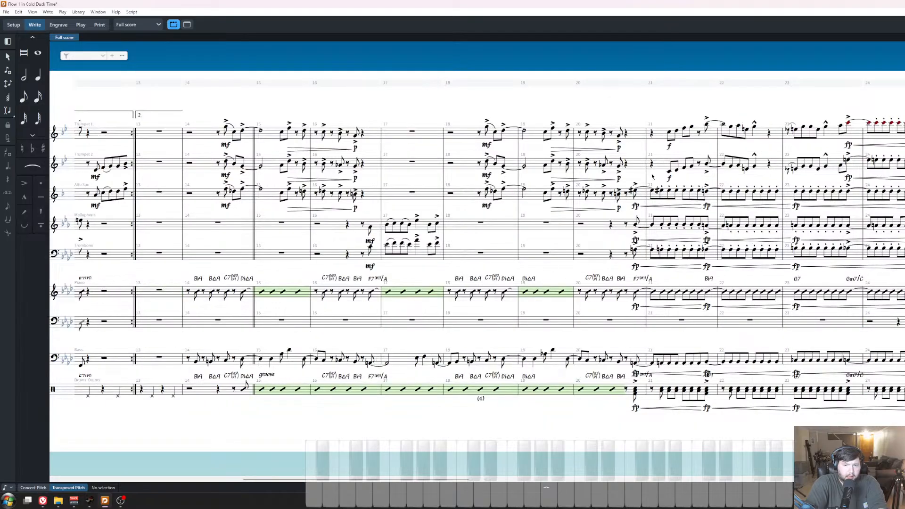
key(z)
key(z)
scroll(701, 128, right, 4)
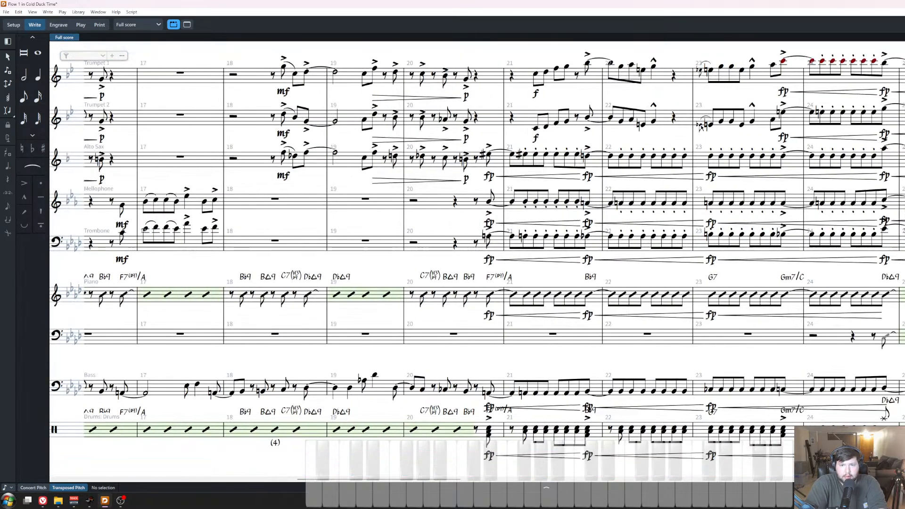
click(701, 126)
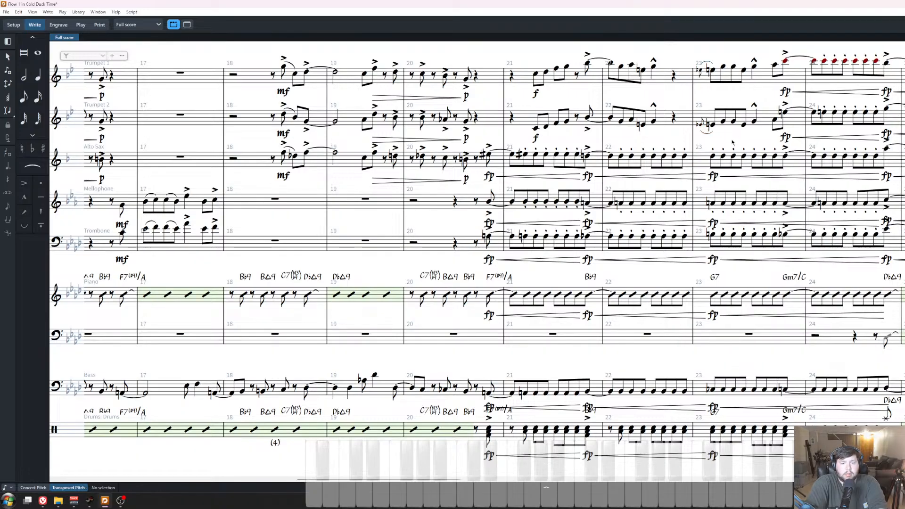
click(733, 141)
Add slash regions across bars 27–28 for all five horns, from Trumpet 1 to Trombone.
scroll(628, 250, down, 3)
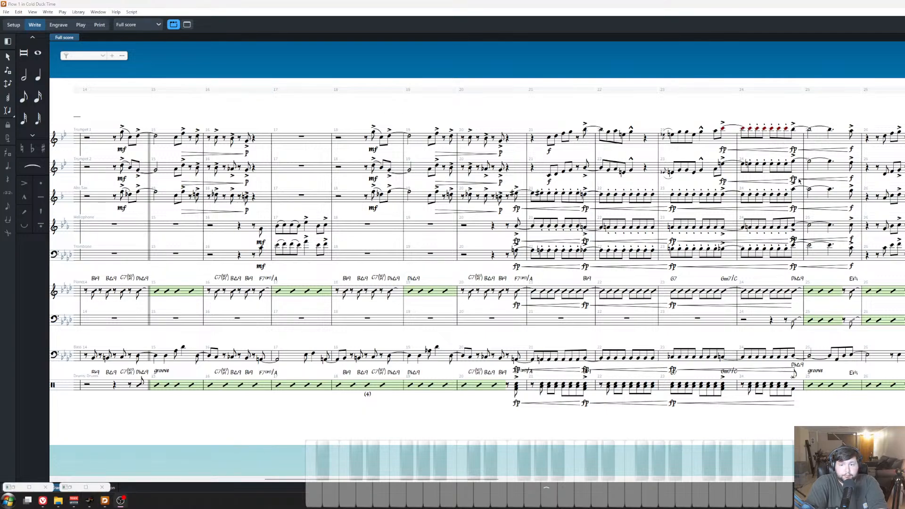
scroll(693, 276, right, 5)
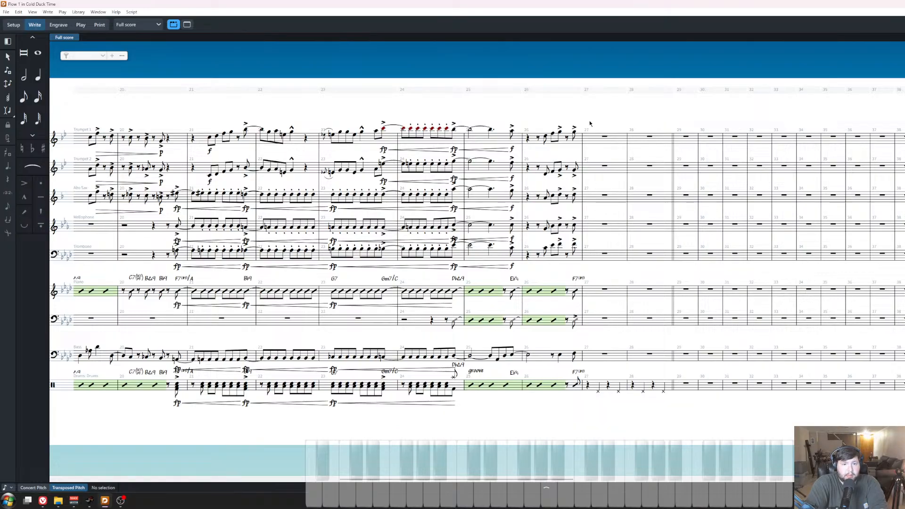
click(604, 137)
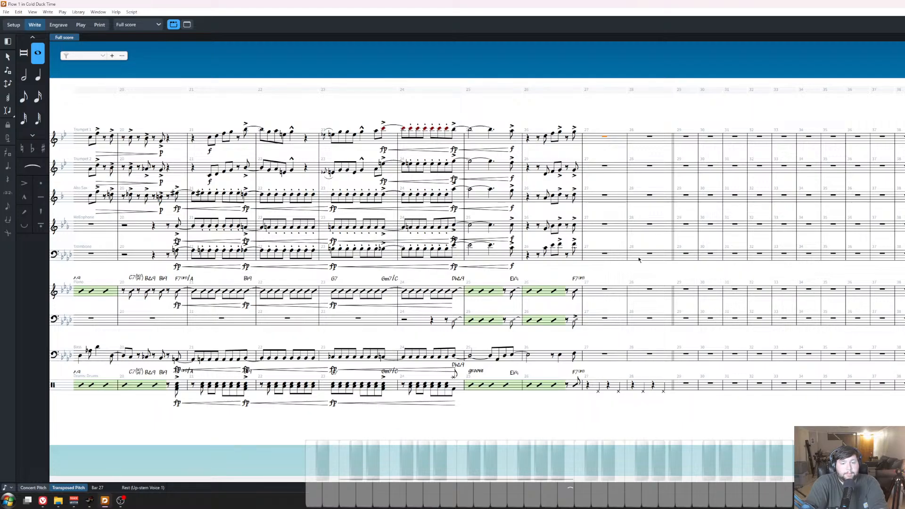
shift+click(639, 259)
key(shift+r)
text(slash)
key(Return)
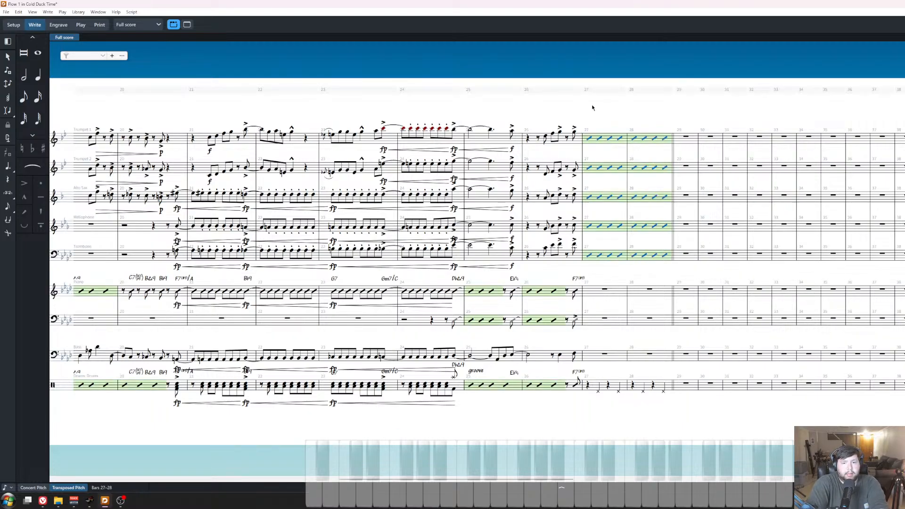
Add an F7(#9) chord symbol above the first slash of bar 27 in Trumpet 1.
click(588, 137)
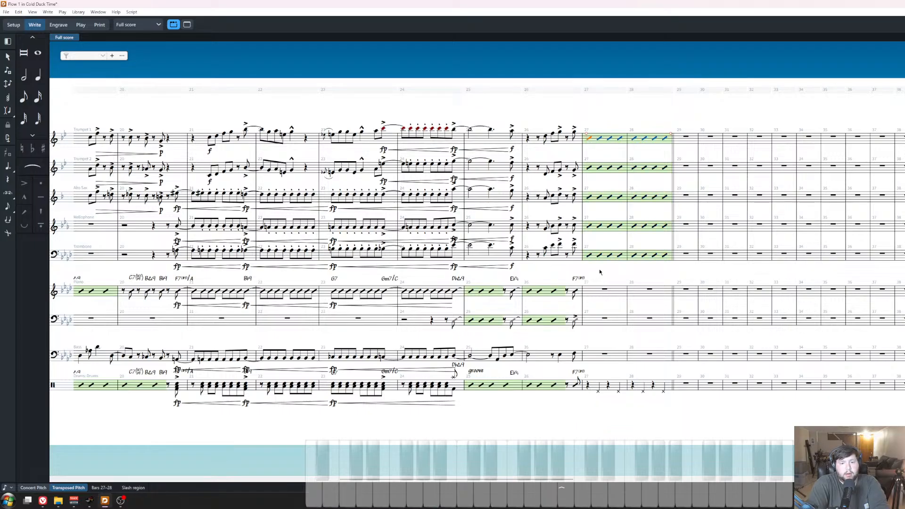
key(ctrl+equal)
drag(581, 433, 538, 369)
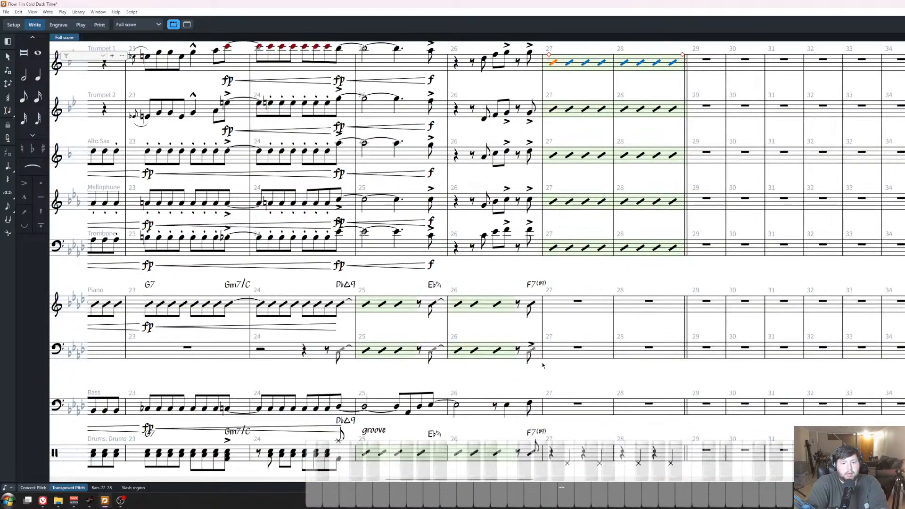
click(580, 270)
scroll(544, 357, up, 1)
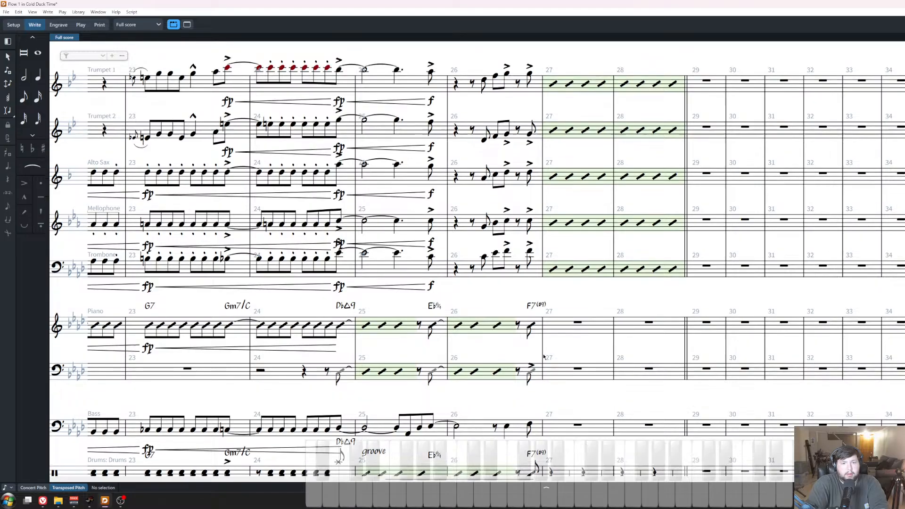
scroll(543, 357, up, 1)
click(554, 105)
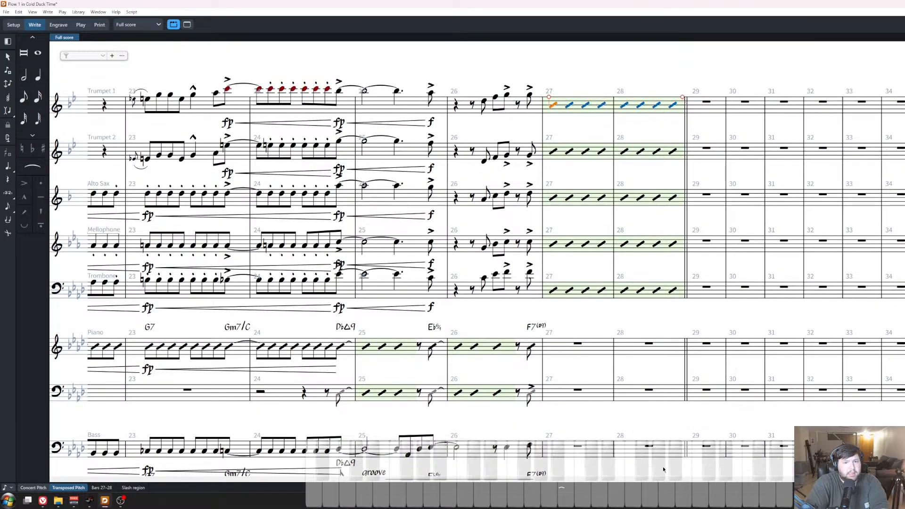
key(shift+q)
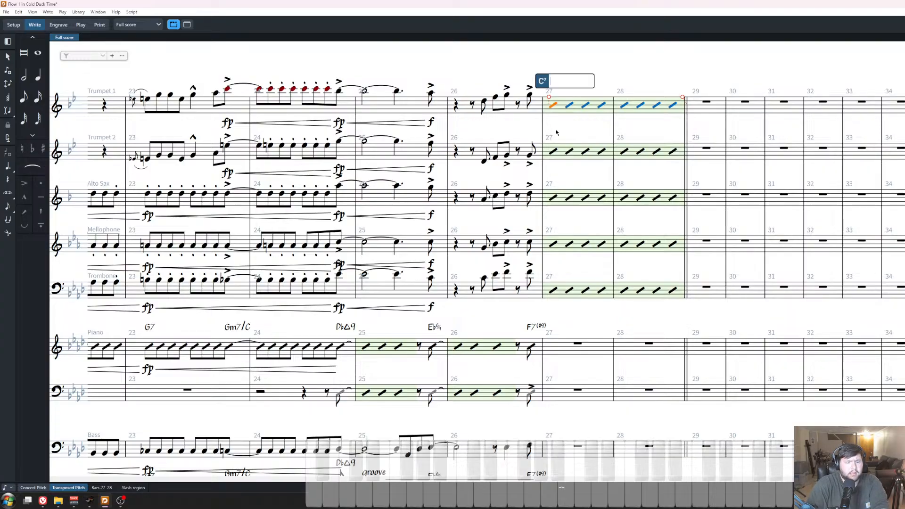
text(F7)
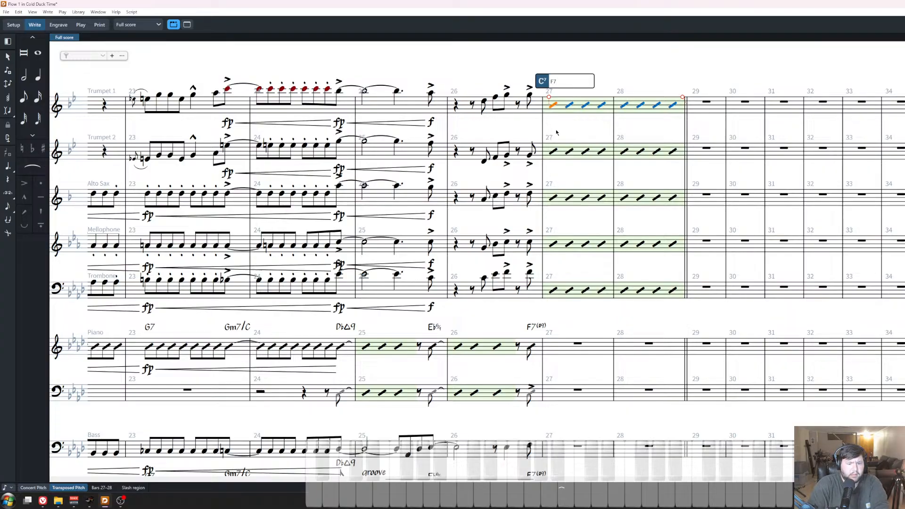
text((#9)
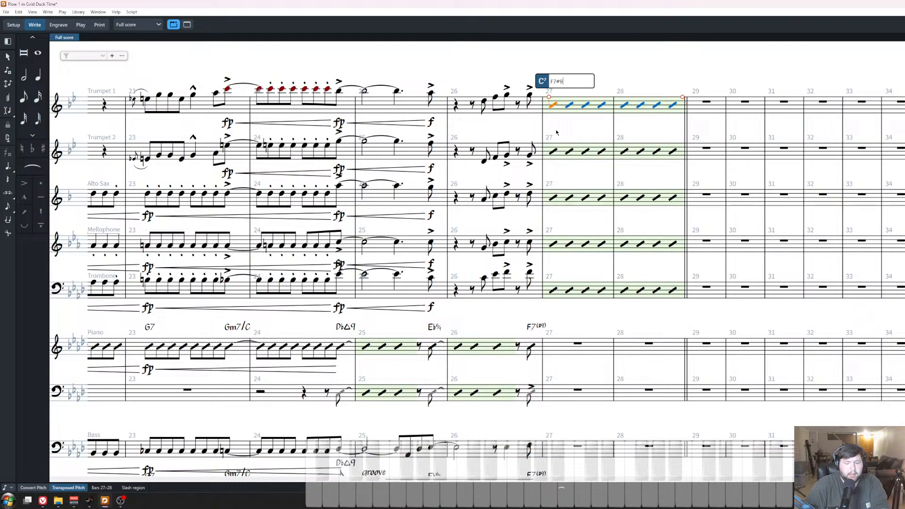
key(Return)
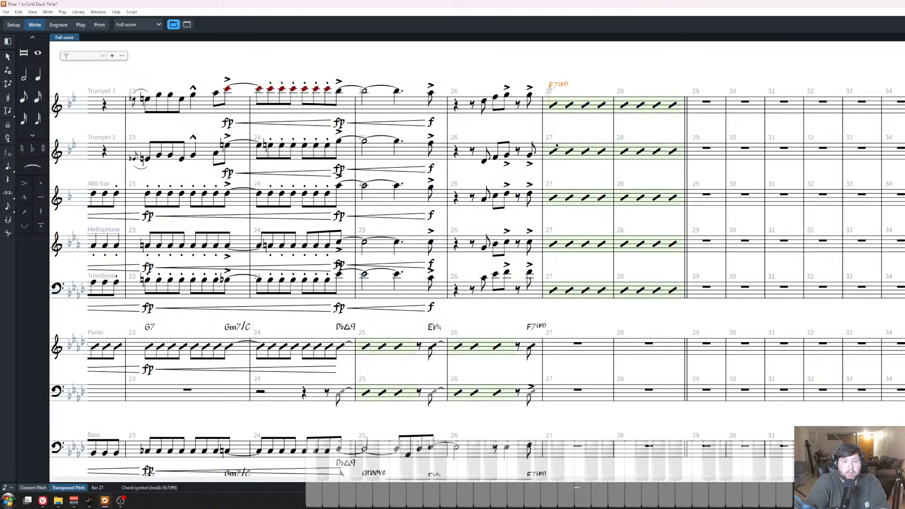
Copy the bar 27 chord symbol from Trumpet 1 to Trumpet 2, Alto Sax, Mellophone and Trombone.
click(555, 149)
ctrl+click(554, 198)
ctrl+click(553, 244)
click(563, 85)
key(ctrl+c)
click(553, 153)
key(ctrl+v)
click(553, 202)
ctrl+click(553, 246)
ctrl+click(555, 291)
key(ctrl+v)
key(Escape)
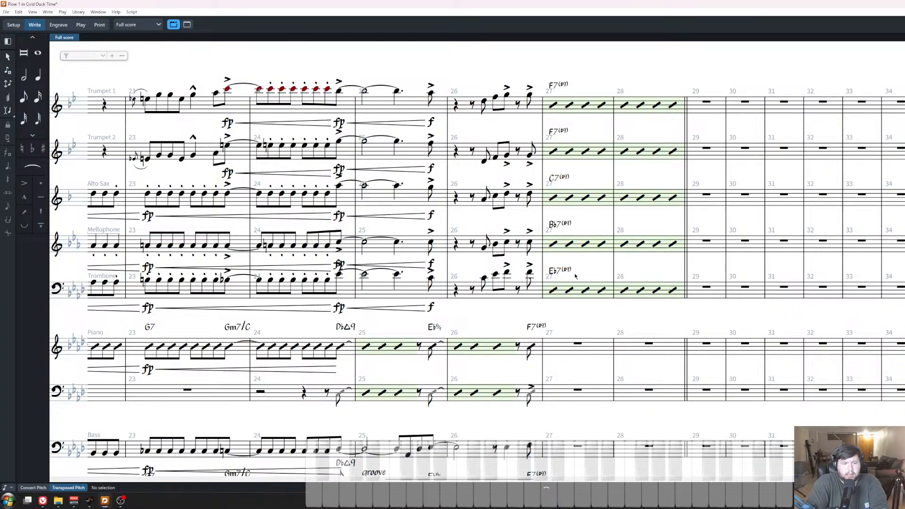
Play the score back from the Mellophone pickup note at the end of bar 16 through bar 17.
scroll(575, 277, down, 3)
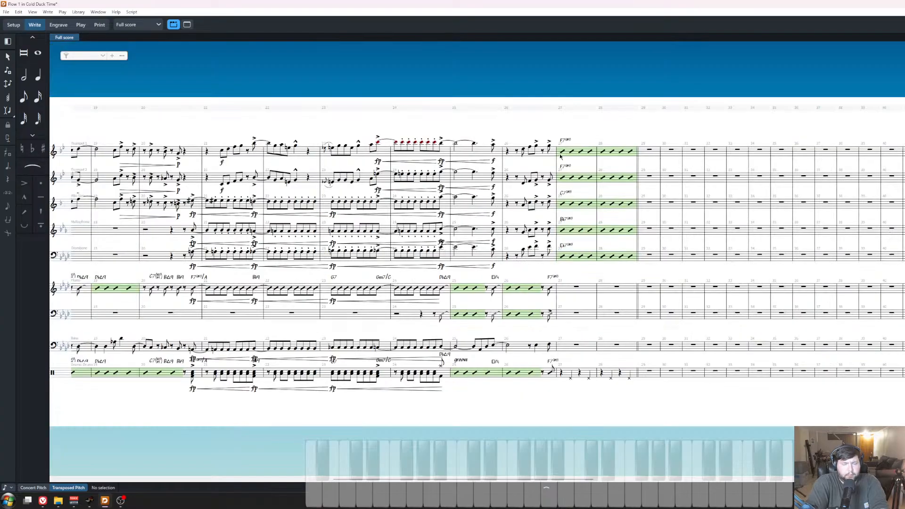
scroll(588, 227, left, 5)
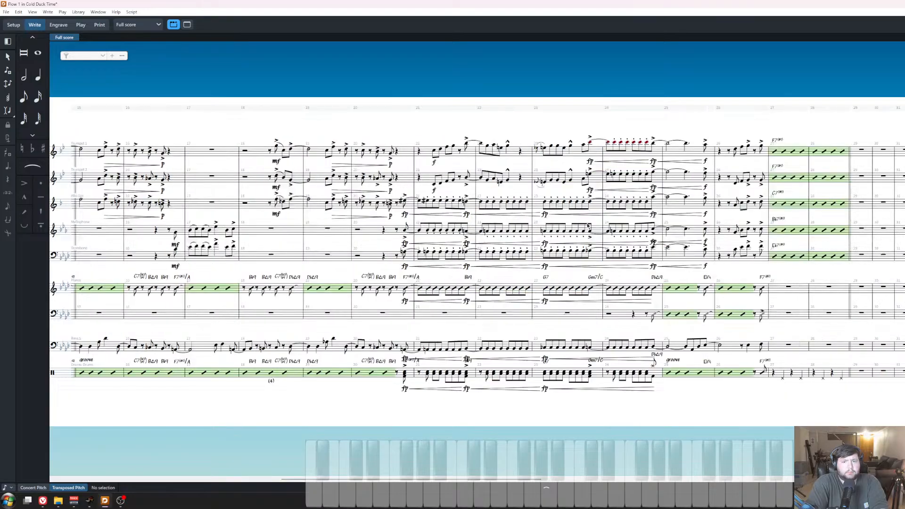
scroll(588, 227, right, 5)
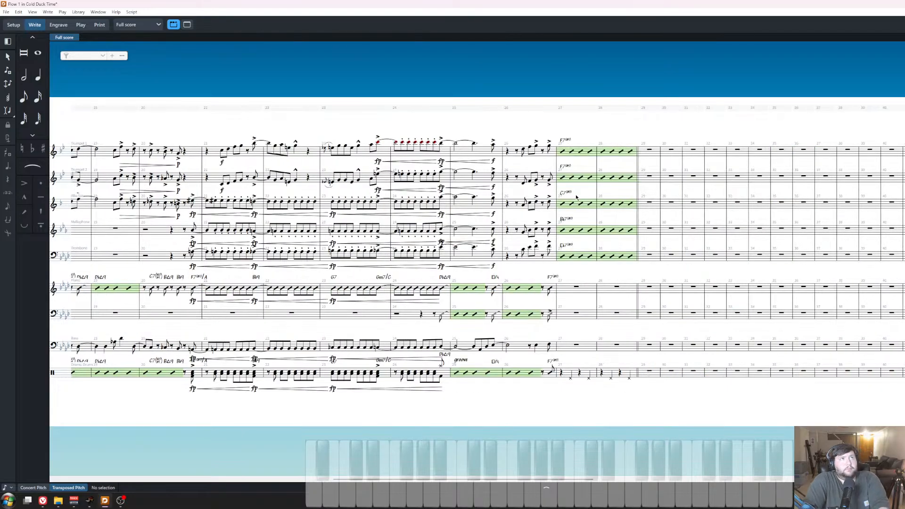
scroll(576, 197, up, 1)
scroll(576, 198, left, 10)
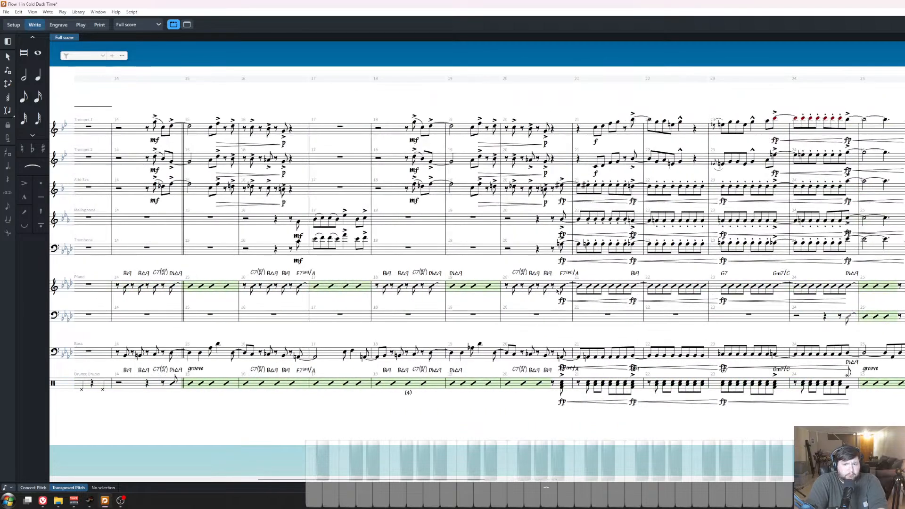
scroll(563, 231, up, 2)
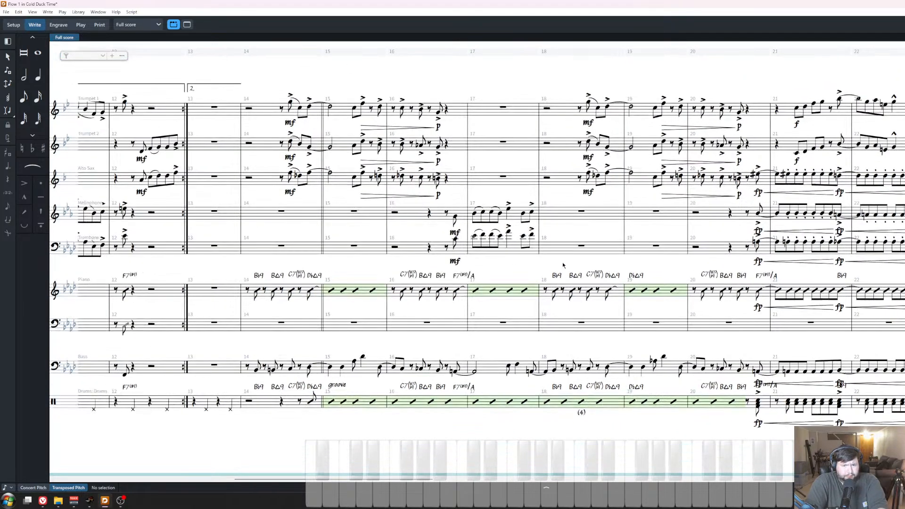
click(440, 210)
key(p)
click(477, 188)
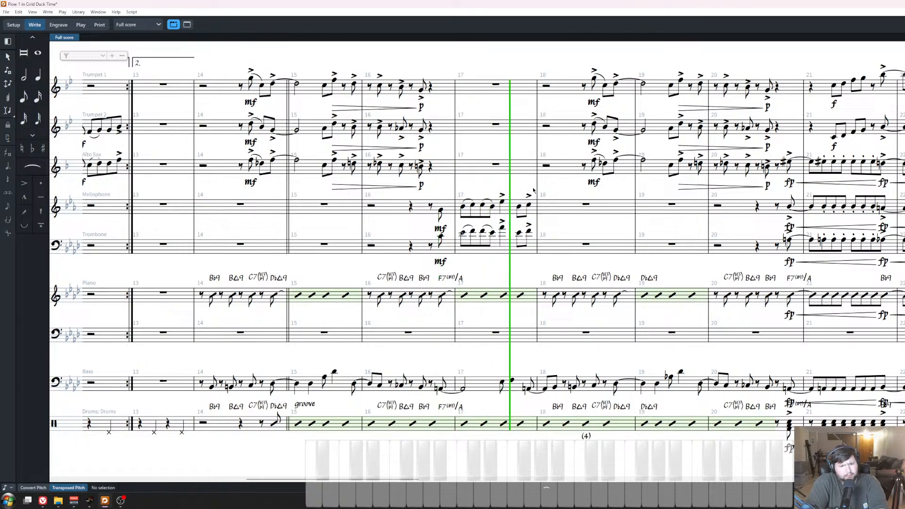
key(space)
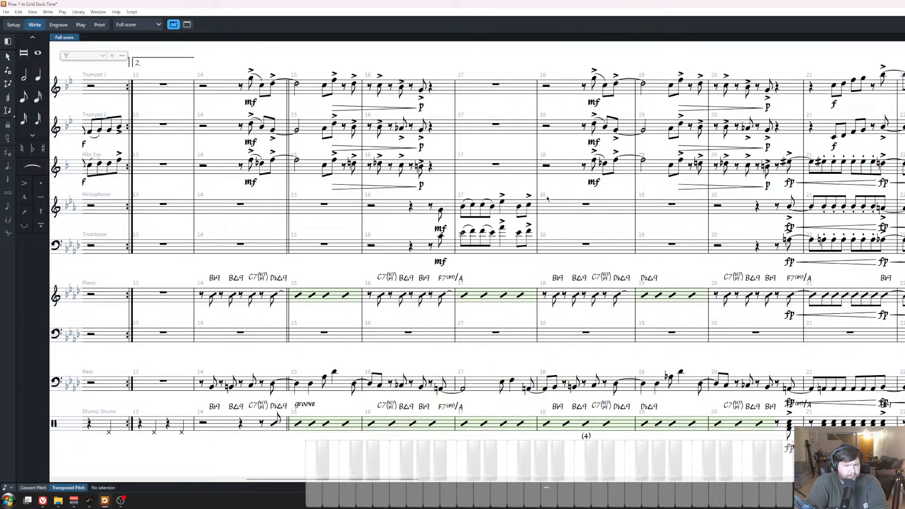
Switch to concert pitch and enter two accented eighth notes on the first two offbeats of bar 18 in the Mellophone, starting with Bb4.
click(564, 213)
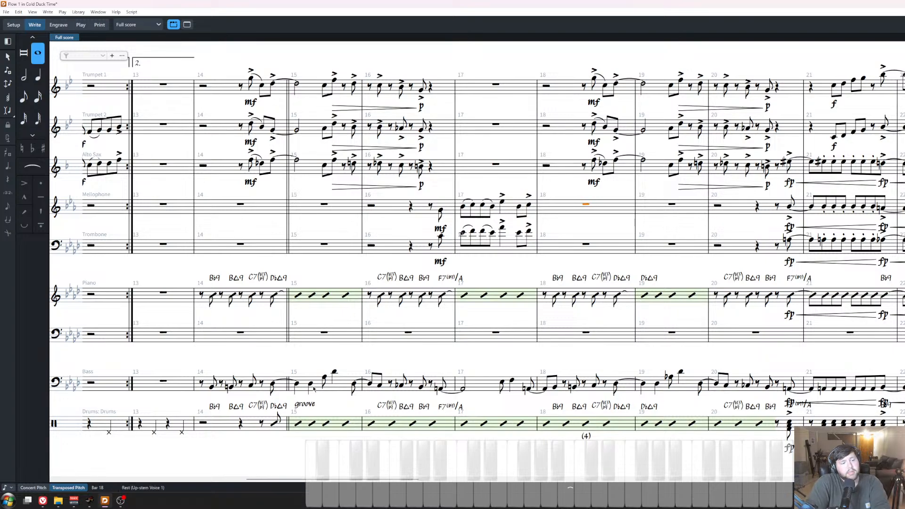
click(34, 488)
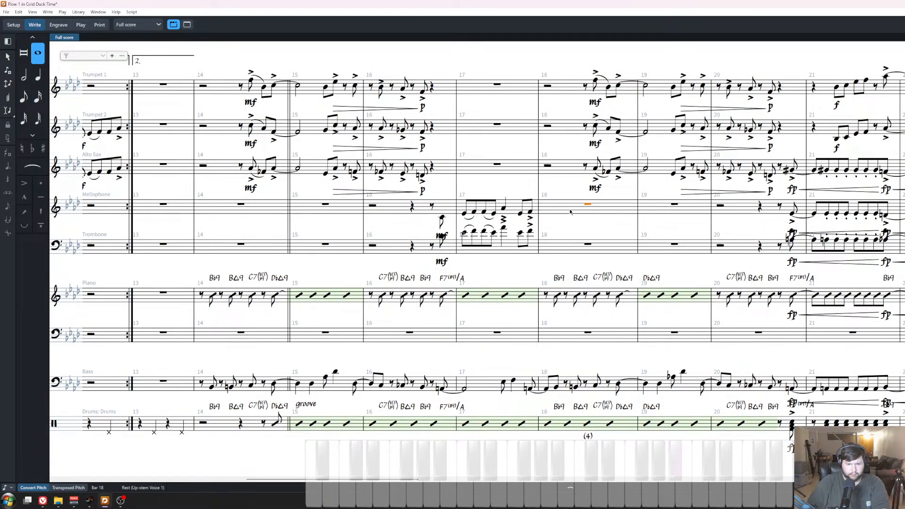
key(shift+n)
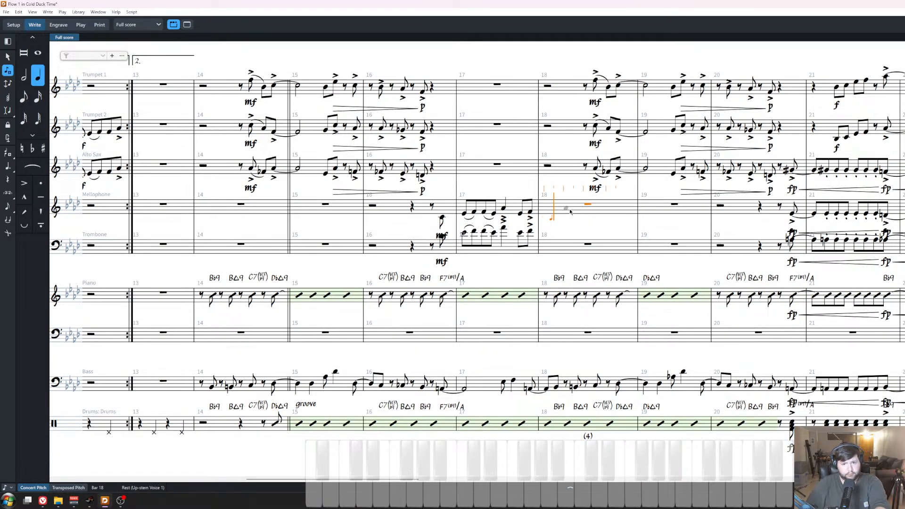
key(5)
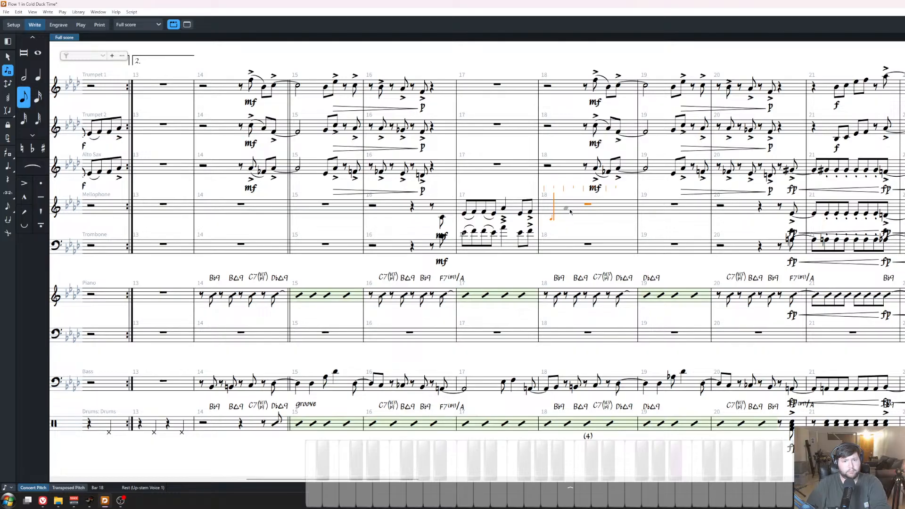
click(570, 211)
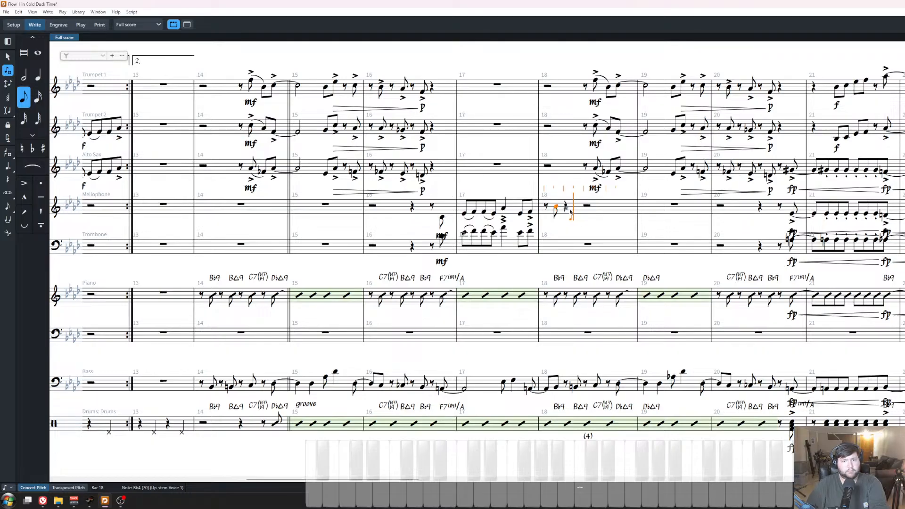
key(a)
key(Escape)
key(shift+Left)
key(shift+Left)
key([)
Copy the Mellophone's bar 18 figure into bar 18 of the Trombone.
shift+click(544, 207)
click(598, 245)
key(ctrl+v)
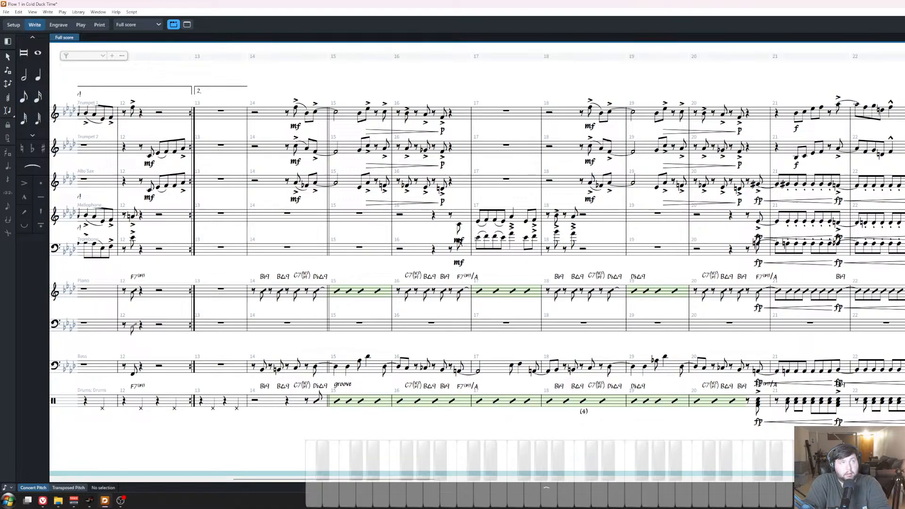
Play back the Mellophone and Trombone line from their mf entry at the end of bar 16 into bar 18.
click(460, 243)
key(p)
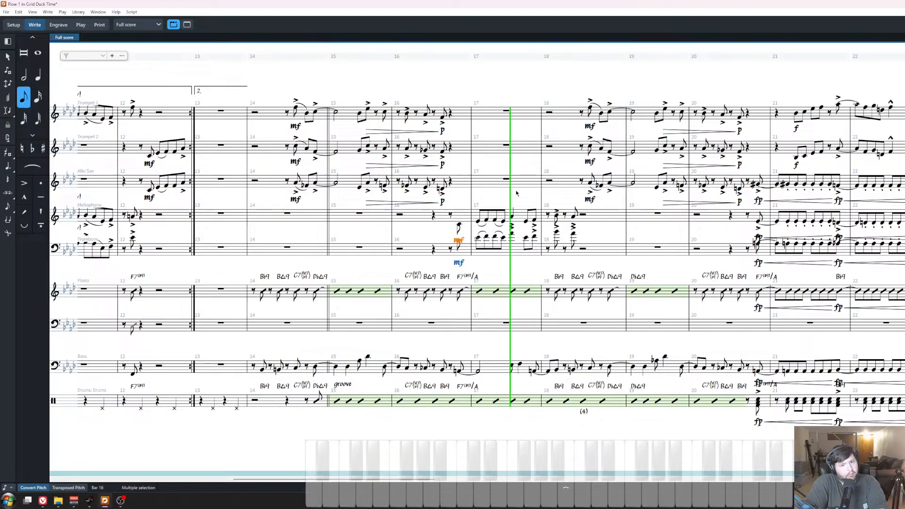
click(560, 202)
scroll(538, 283, down, 2)
drag(621, 239, 497, 239)
key(space)
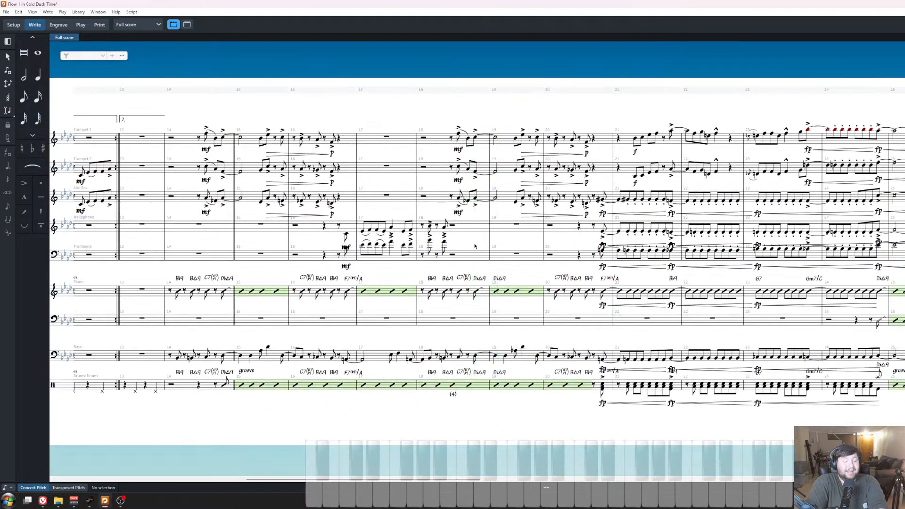
Review the horn and rhythm parts across the full score, from bar 6 to bar 28.
drag(688, 281, 390, 281)
scroll(390, 281, up, 1)
scroll(656, 276, left, 10)
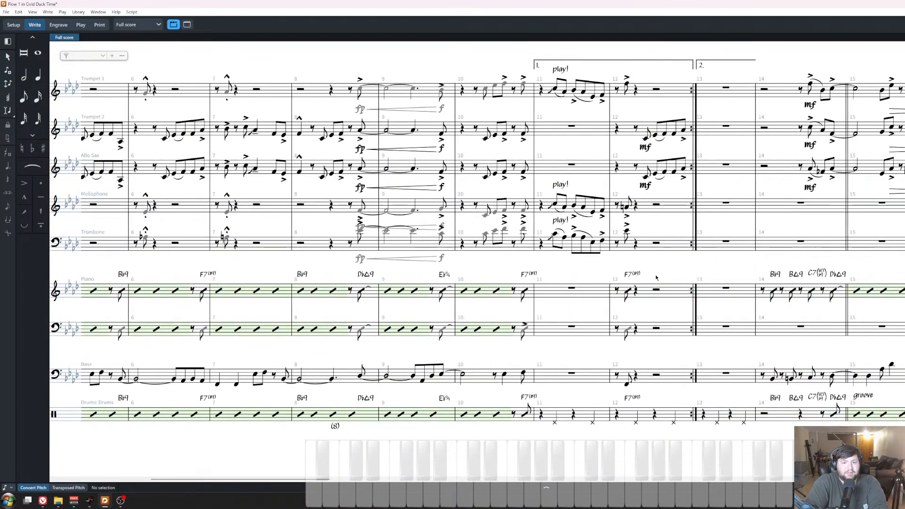
scroll(656, 275, right, 10)
scroll(662, 286, down, 3)
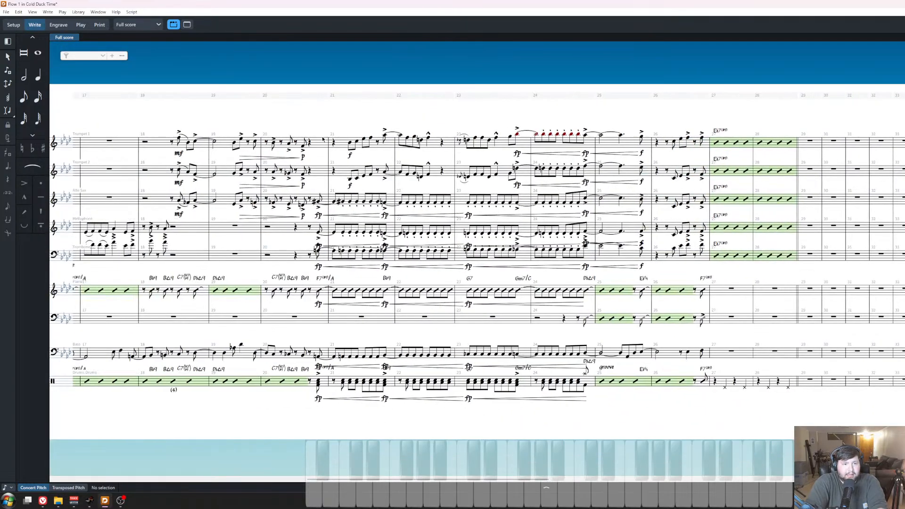
scroll(336, 227, up, 1)
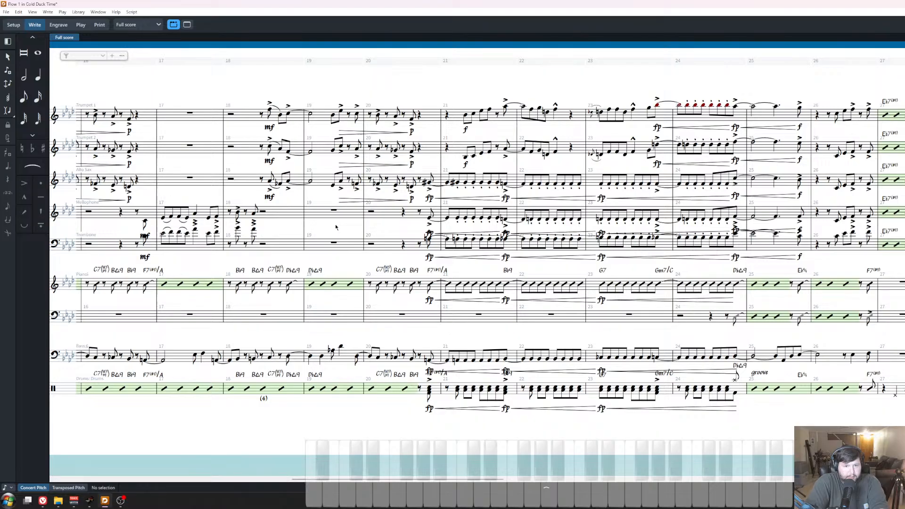
scroll(336, 228, right, 3)
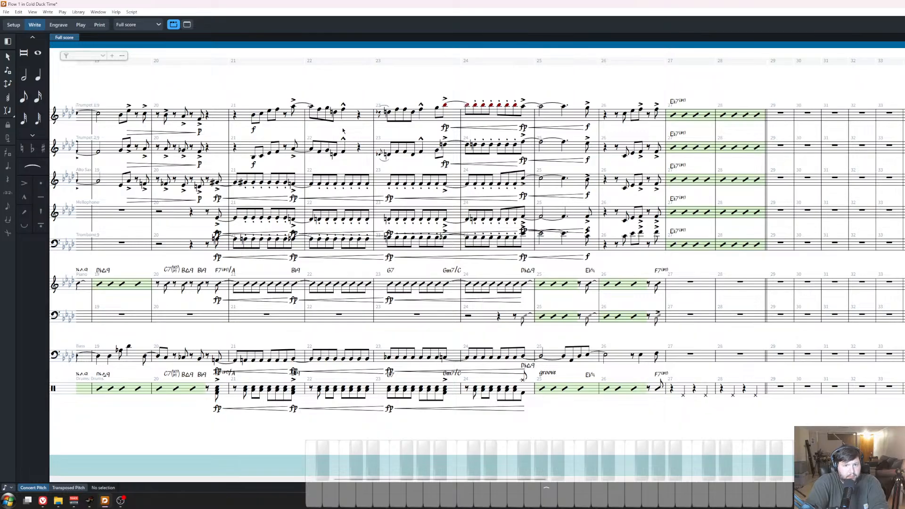
scroll(452, 114, up, 1)
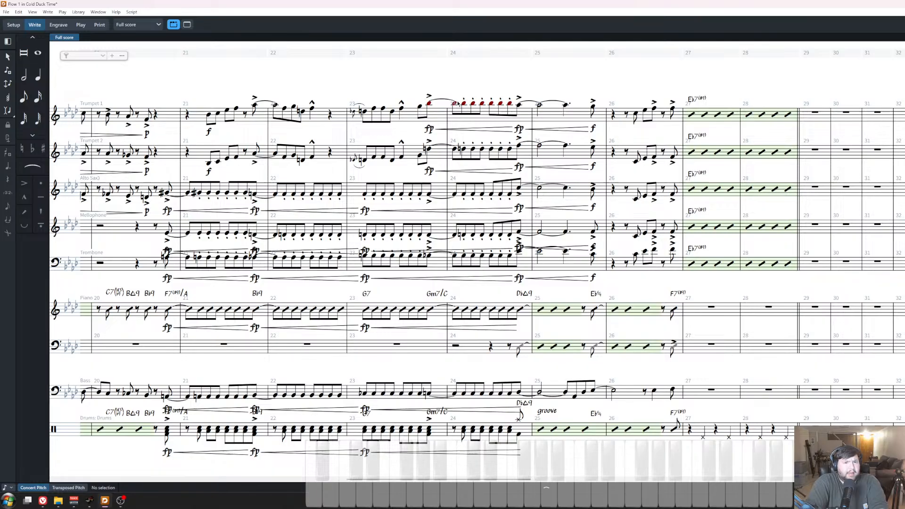
scroll(457, 103, up, 2)
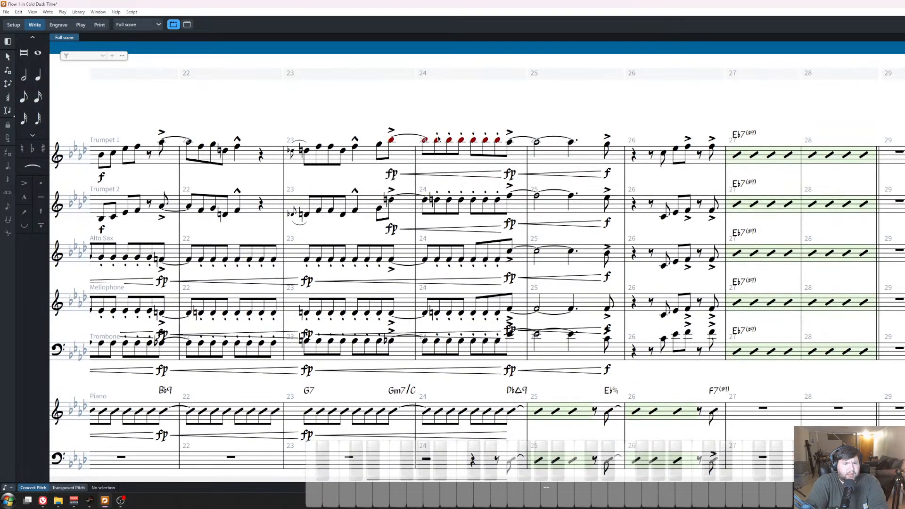
scroll(349, 142, down, 4)
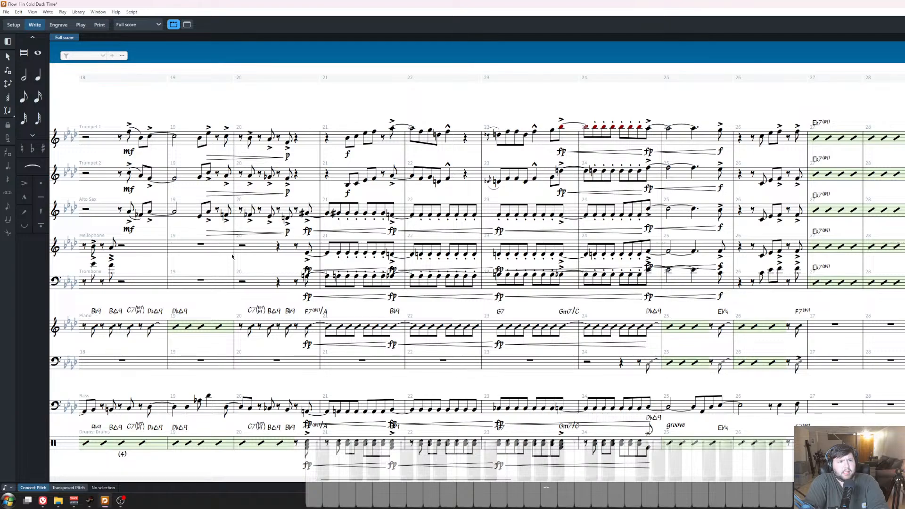
scroll(232, 257, left, 2)
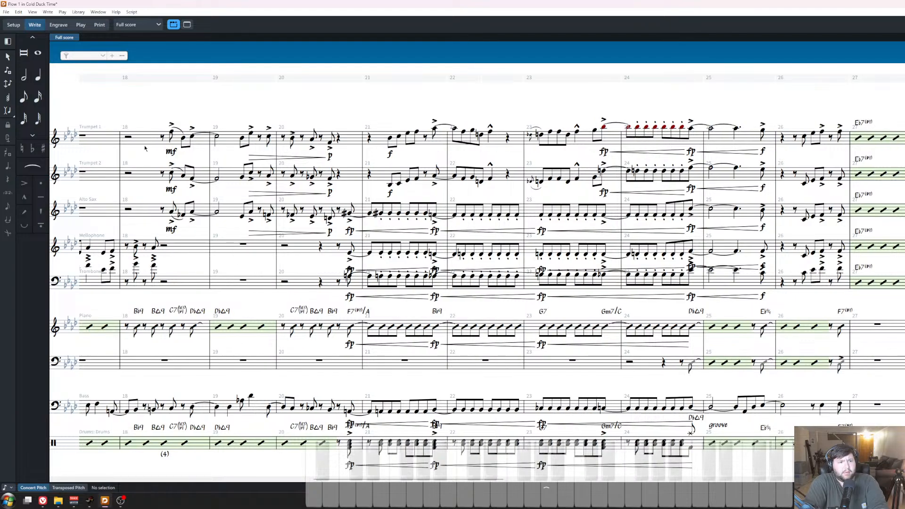
Play the score back from the Trumpet 1 half rest at the start of bar 18 and clear the selection.
click(129, 136)
key(Home)
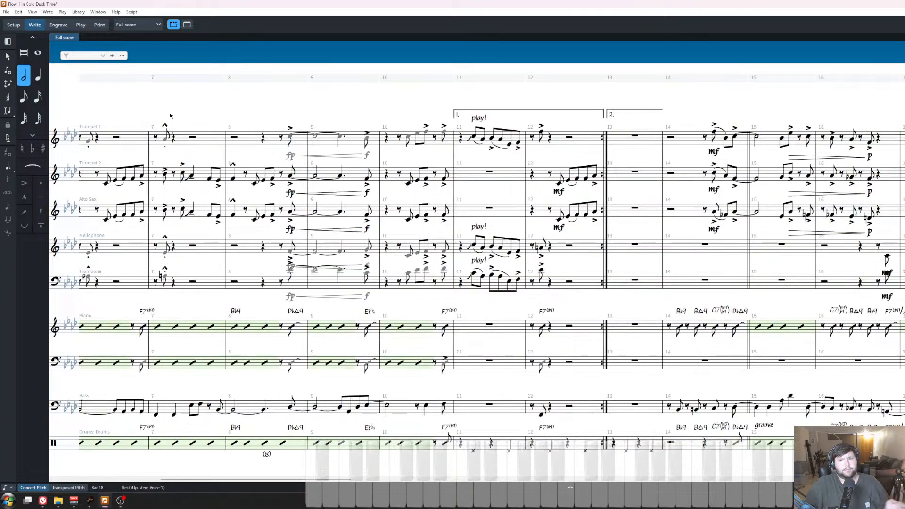
key(space)
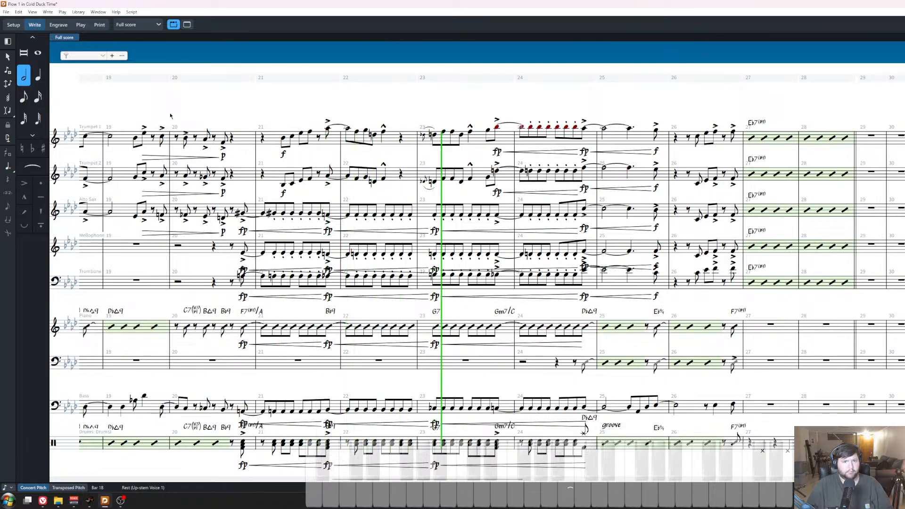
key(space)
key(Escape)
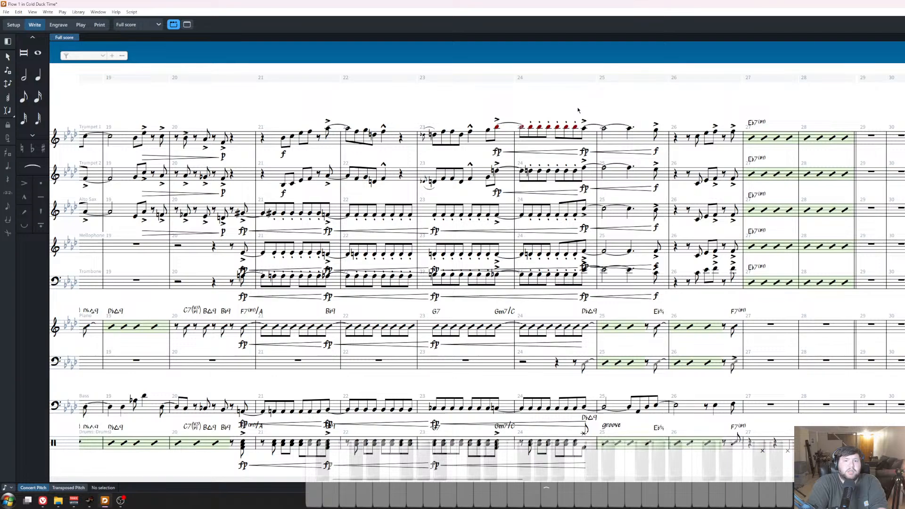
Delete the linked fp crescendo that starts at the end of bar 23 in both Trumpets.
click(499, 194)
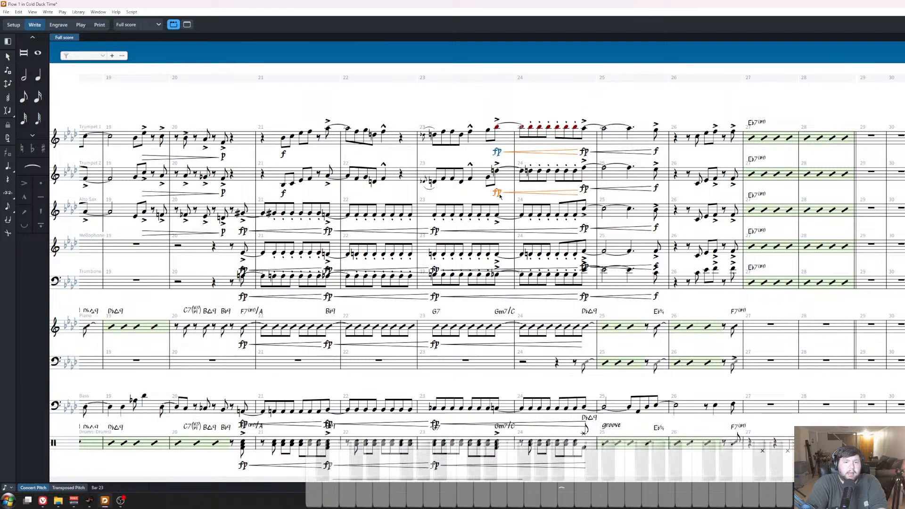
key(Delete)
Shorten the accented tied notes at the end of bar 23 to eighth notes in all five horn parts.
click(496, 274)
shift+click(497, 216)
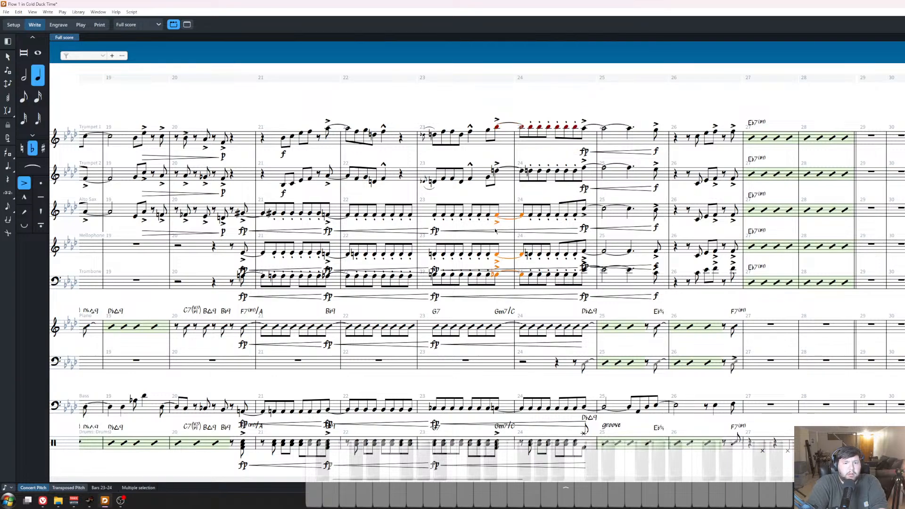
key(5)
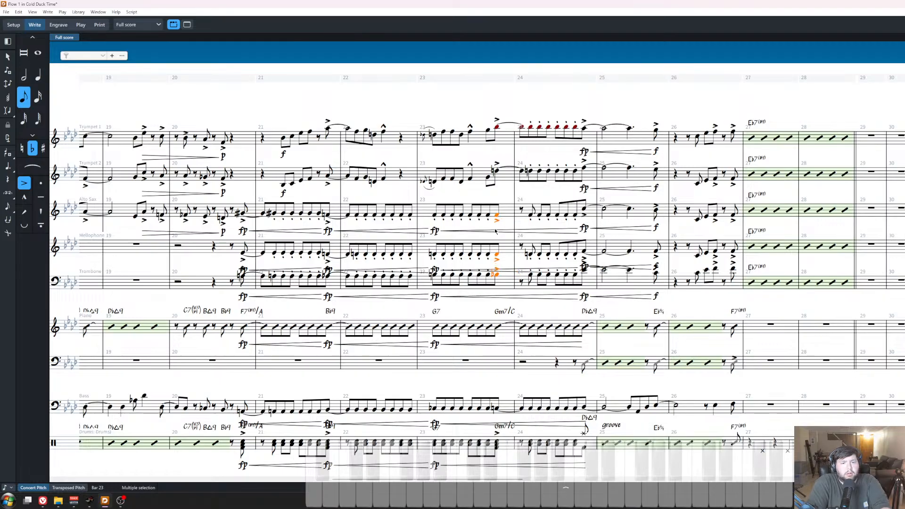
click(497, 170)
shift+click(496, 127)
key(5)
click(554, 105)
drag(518, 119, 534, 280)
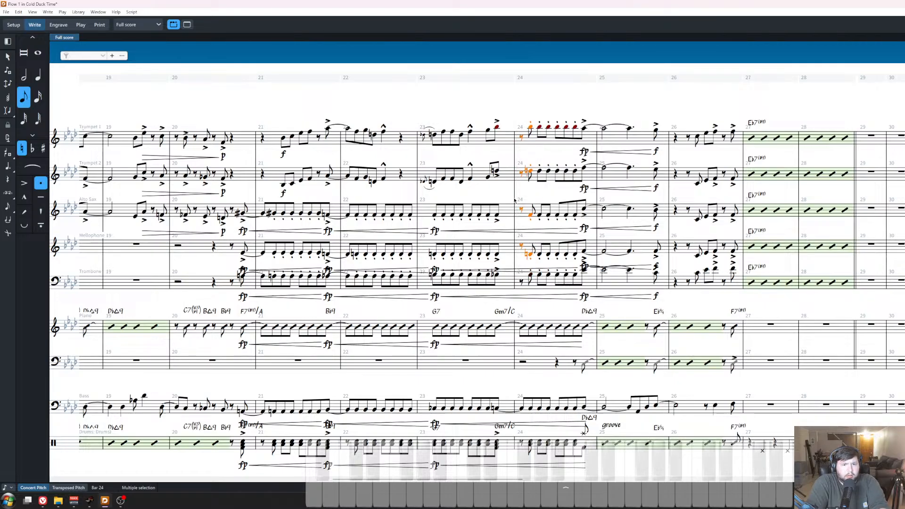
Unlink the fp crescendo dynamics of bars 20 to 24 between the horn and rhythm staves.
click(511, 230)
ctrl+click(507, 270)
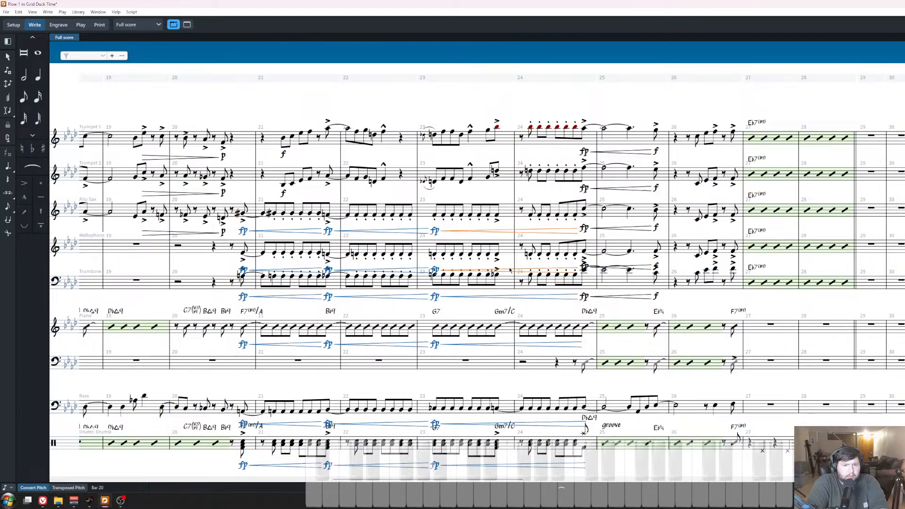
ctrl+click(505, 297)
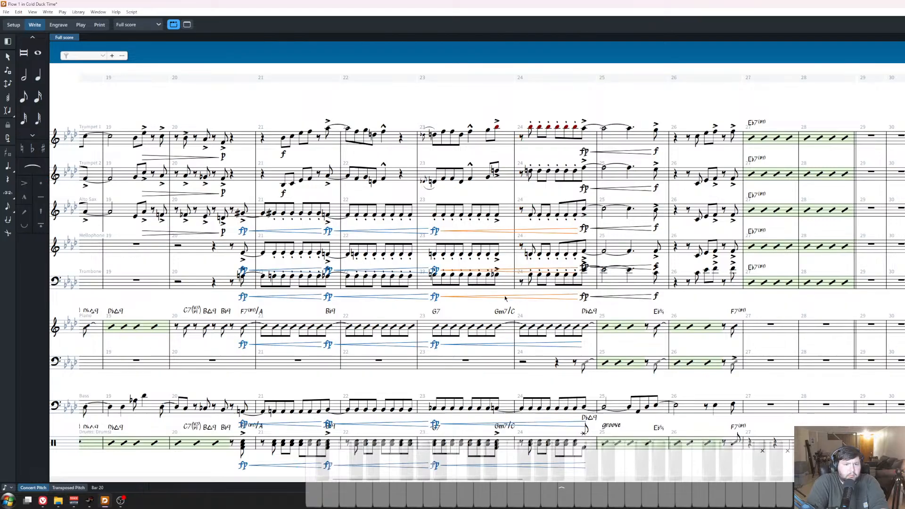
scroll(505, 298, down, 2)
drag(628, 431, 225, 253)
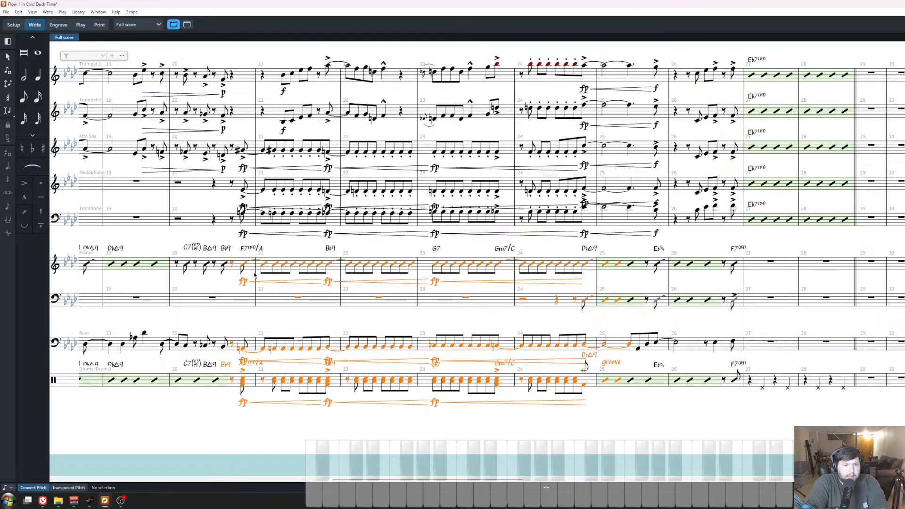
right_click(277, 282)
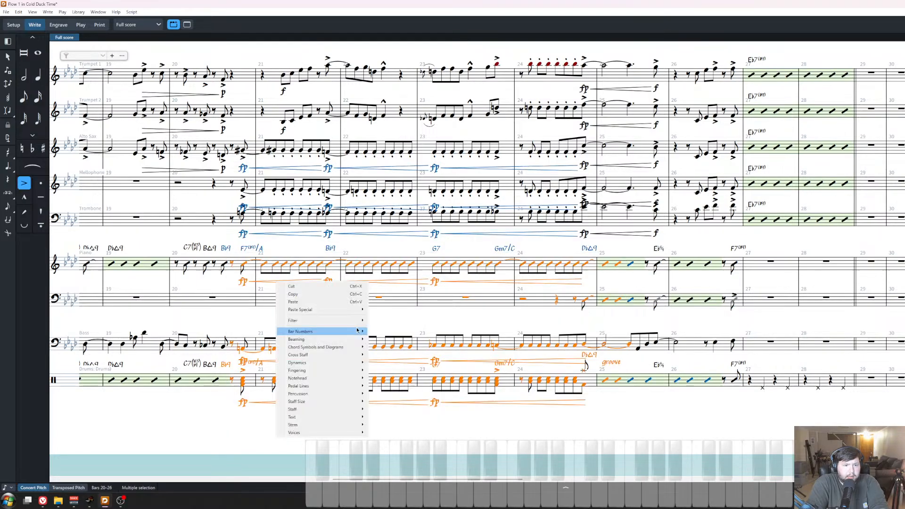
mouse_move(357, 363)
click(384, 397)
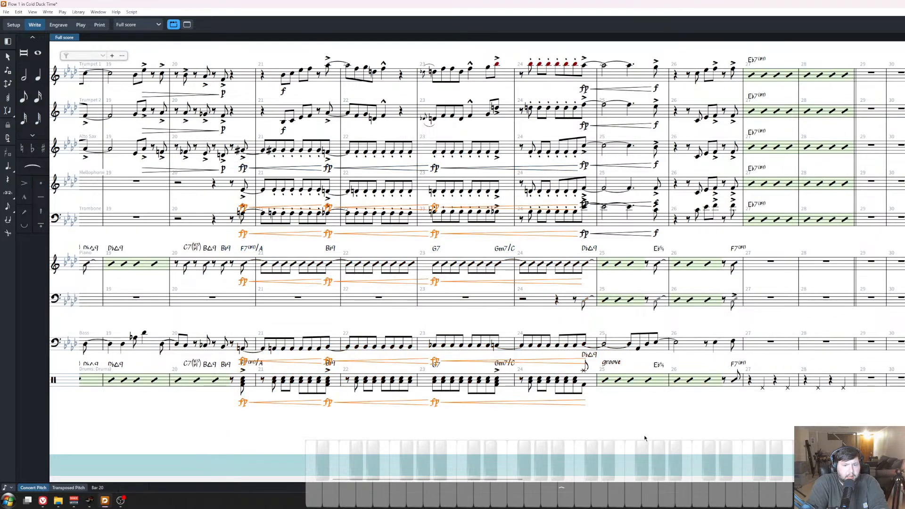
click(646, 438)
Delete the bars 23–24 crescendo hairpins from the Trombone, Mellophone and Alto Sax.
scroll(550, 273, up, 2)
click(553, 296)
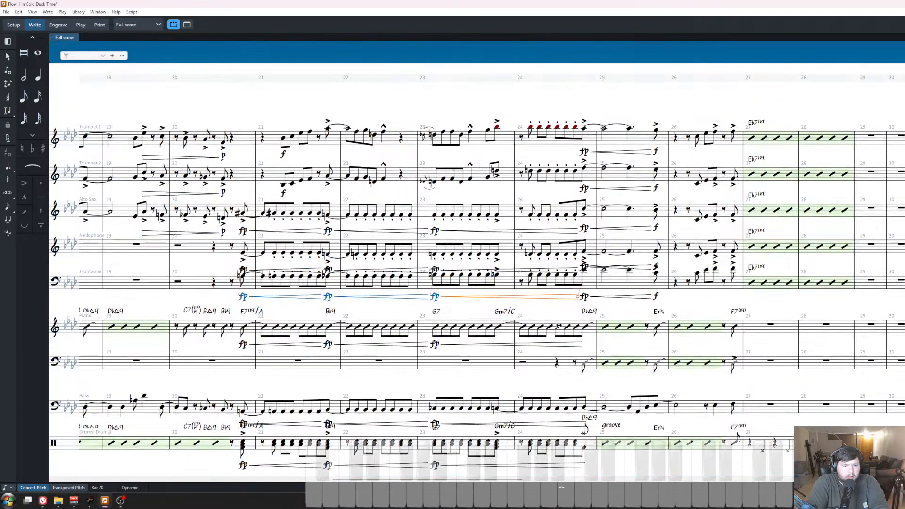
click(543, 310)
click(547, 299)
key(Delete)
click(509, 271)
ctrl+click(511, 230)
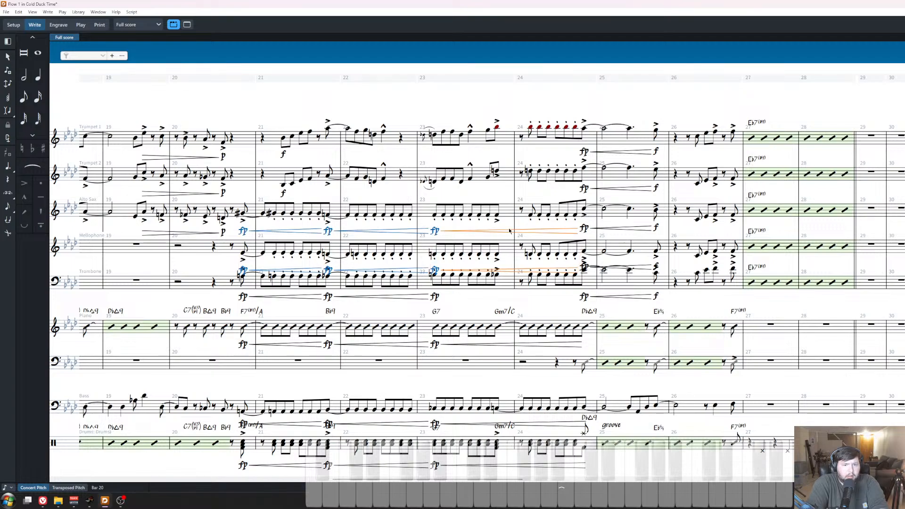
key(Delete)
Lengthen the accented notes at the end of bar 23 in all five horns so they tie into a half note in bar 24.
key(z)
key(z)
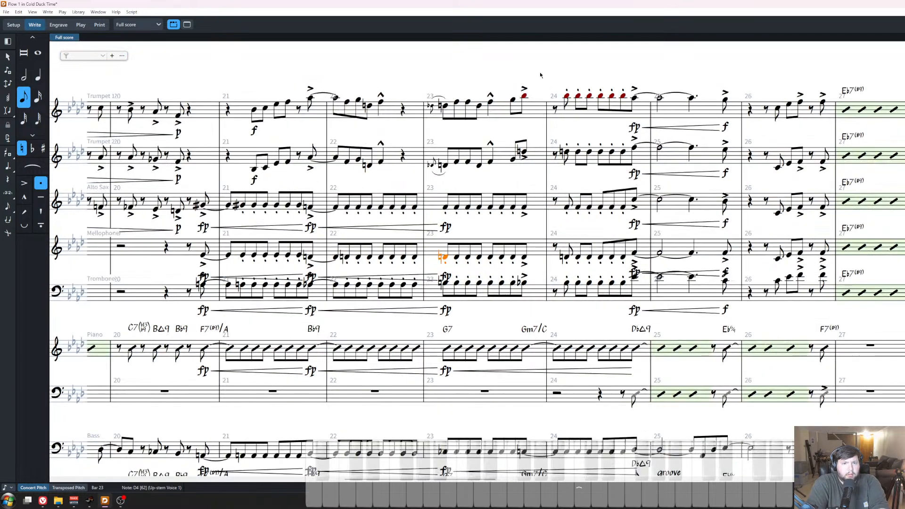
click(537, 81)
click(524, 96)
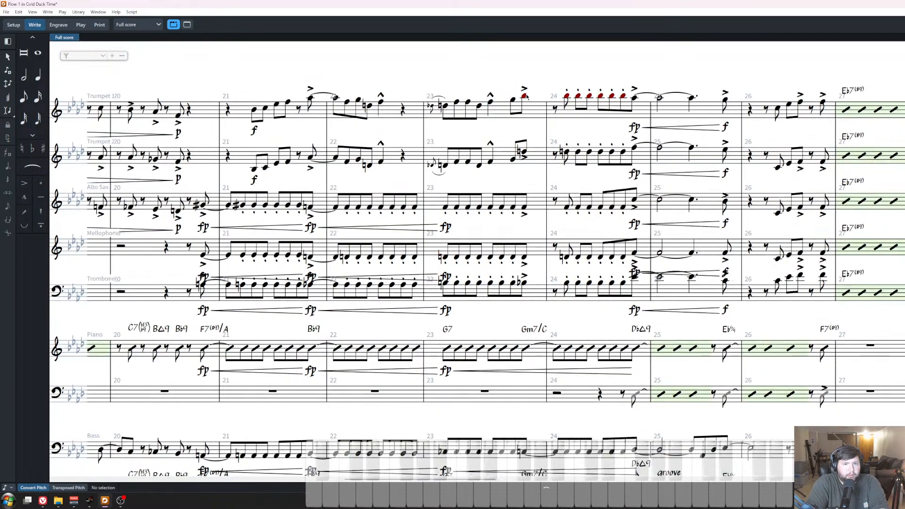
shift+click(524, 284)
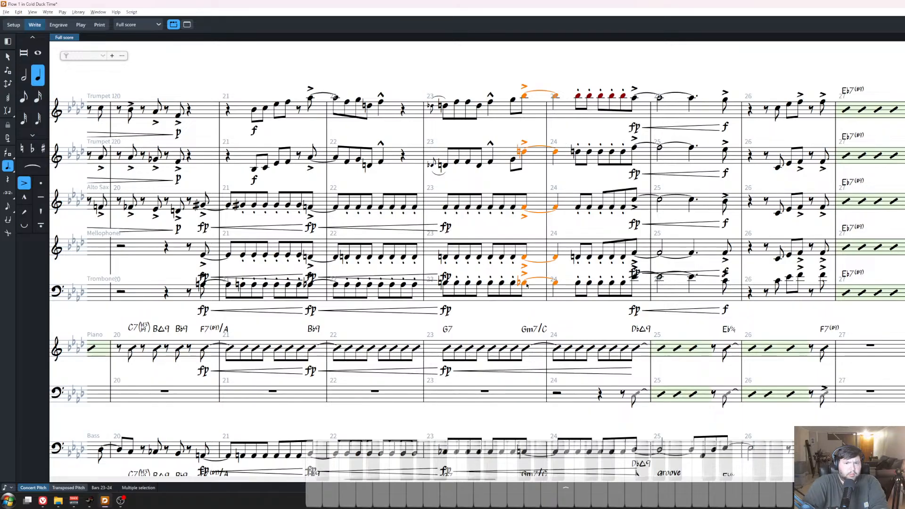
key(7)
key(shift+alt+Right)
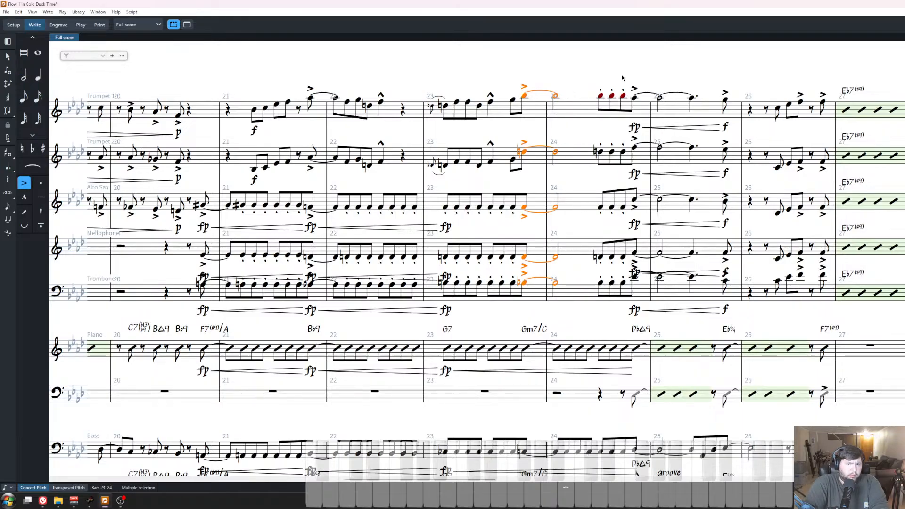
Delete the remaining staccato eighth notes in bar 24 from all five horn parts.
click(622, 96)
shift+click(601, 283)
key(Delete)
key(x)
Review the opening horn riff from bar 1 to bar 12, including Trumpet 2's pickup figure in bar 8.
scroll(567, 273, left, 10)
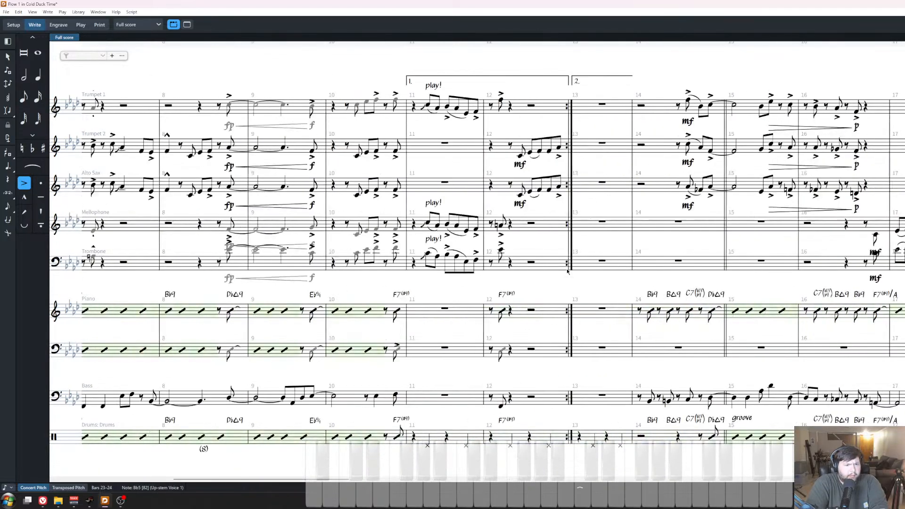
shift+click(711, 263)
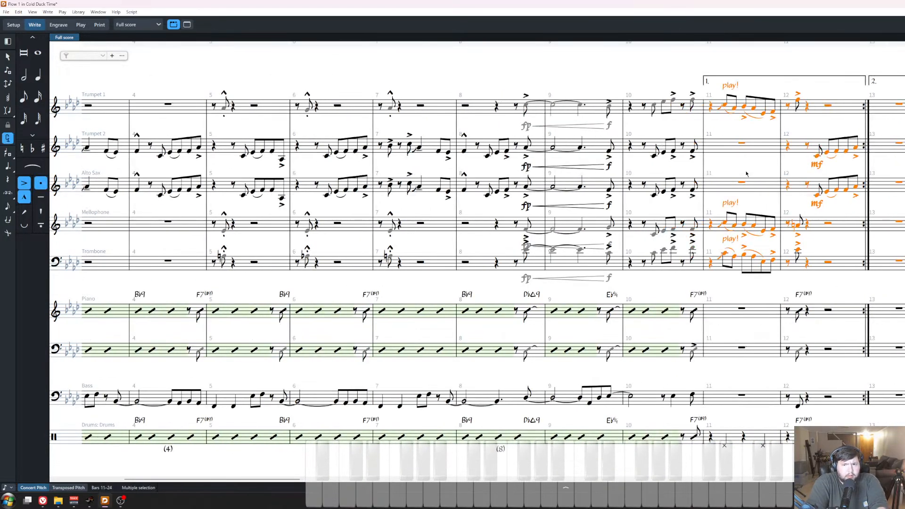
key(Escape)
scroll(728, 173, left, 2)
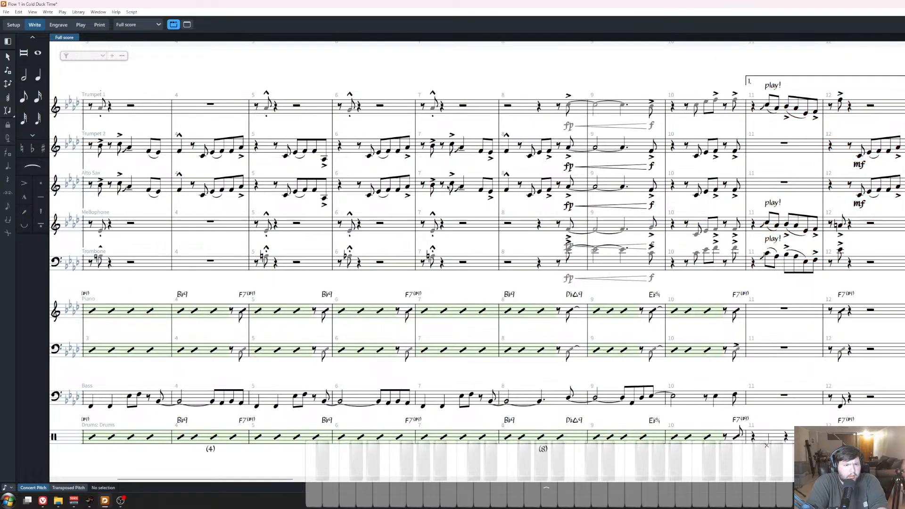
scroll(449, 187, left, 6)
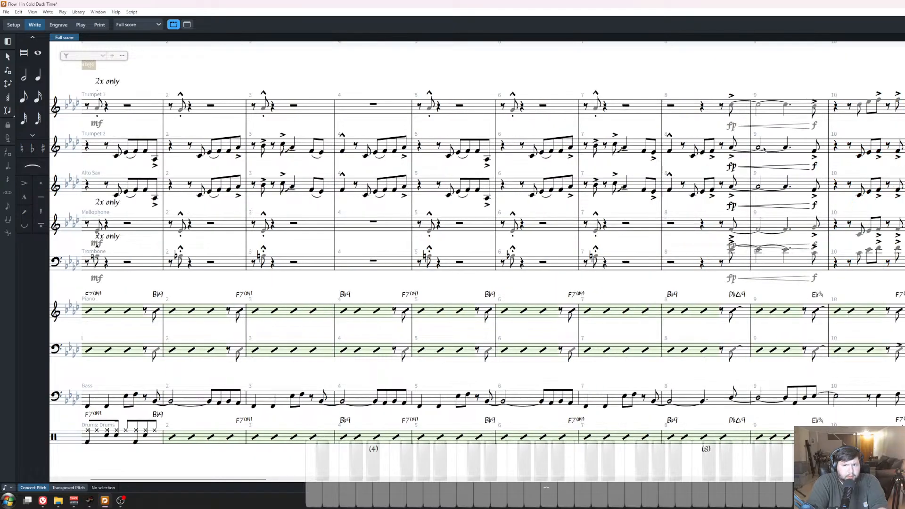
click(693, 156)
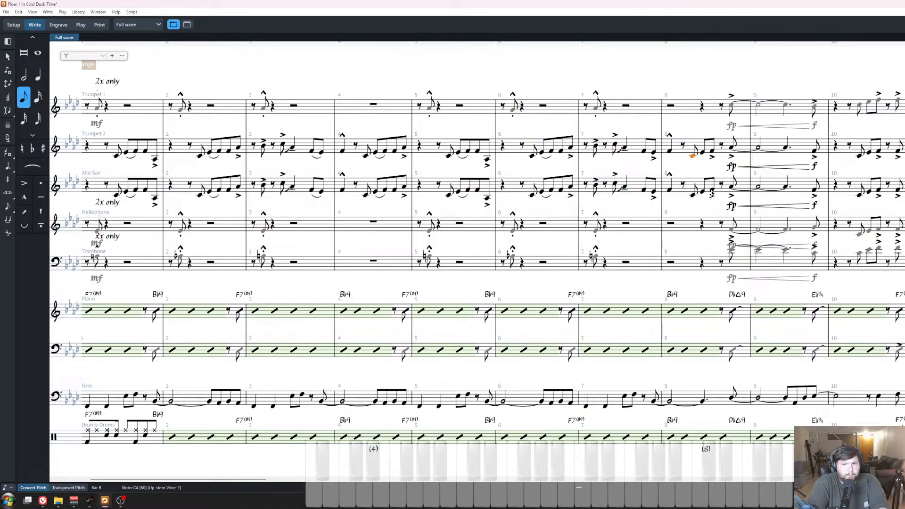
key(Escape)
scroll(712, 193, right, 20)
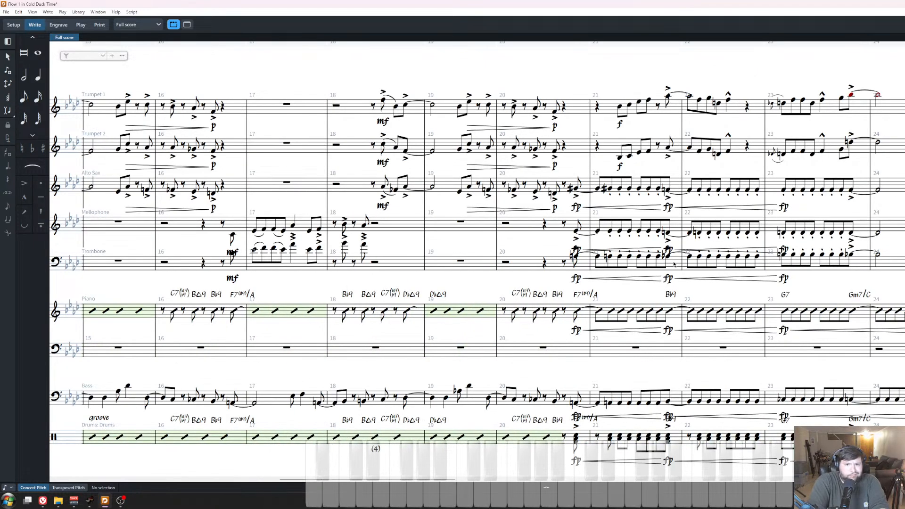
scroll(675, 264, left, 2)
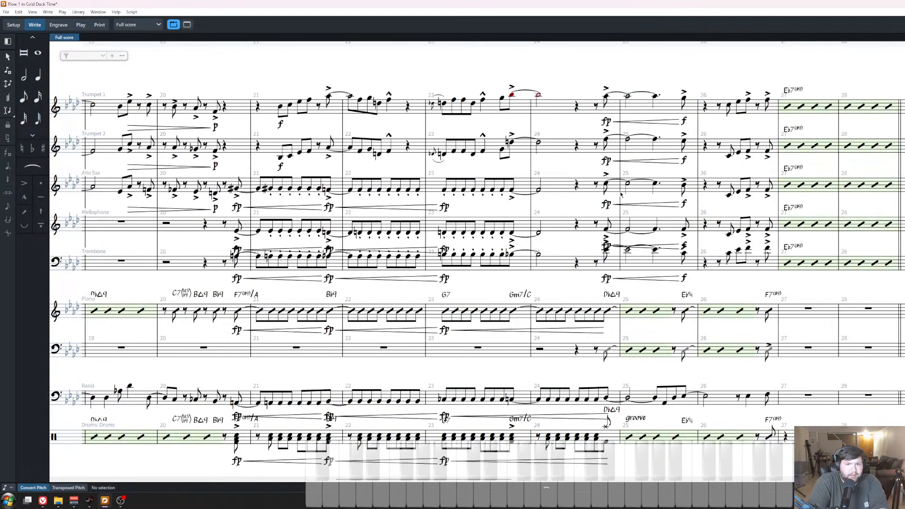
Shorten the five horns' tied notes so they end as quarter notes on beat 1 of bar 24.
drag(550, 82, 511, 270)
key(6)
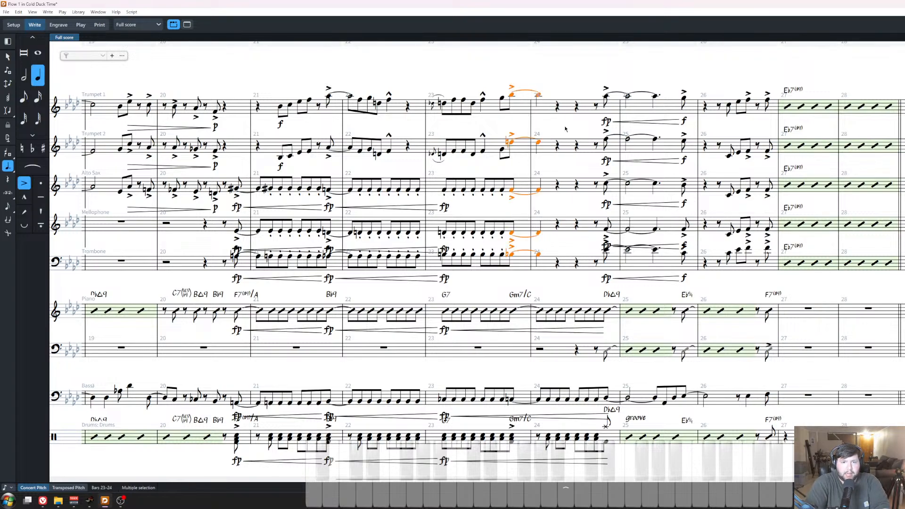
click(546, 75)
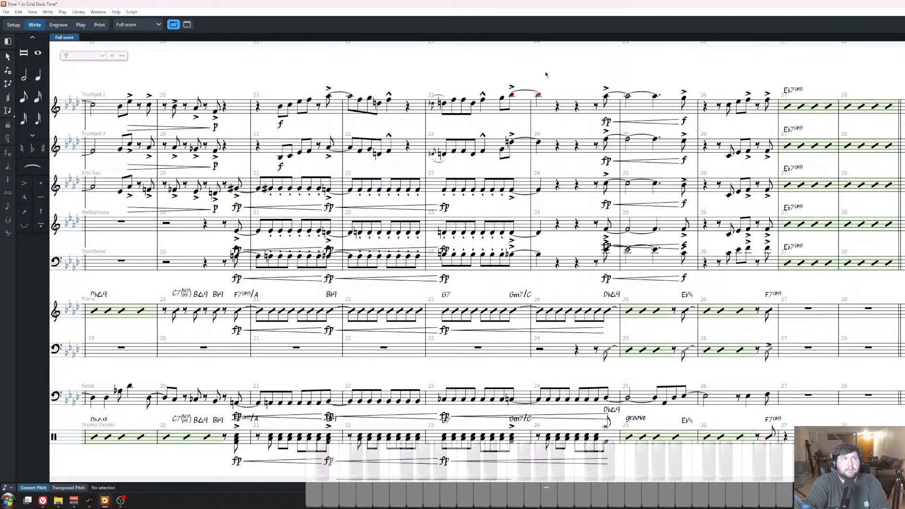
Enter the eighth notes C, E-flat and F in Trumpet 1 from the offbeat of beat 2 in bar 24, with a slur and final accent.
click(557, 107)
key(Return)
key(5)
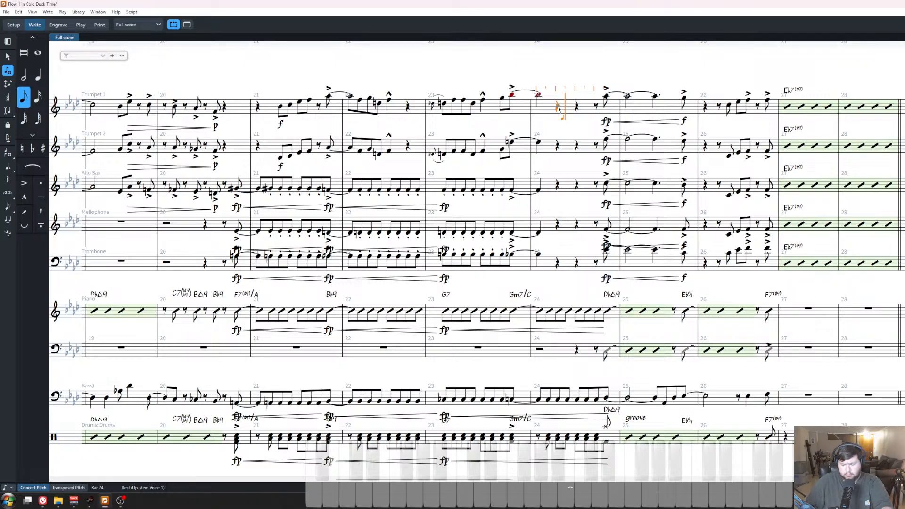
key(c)
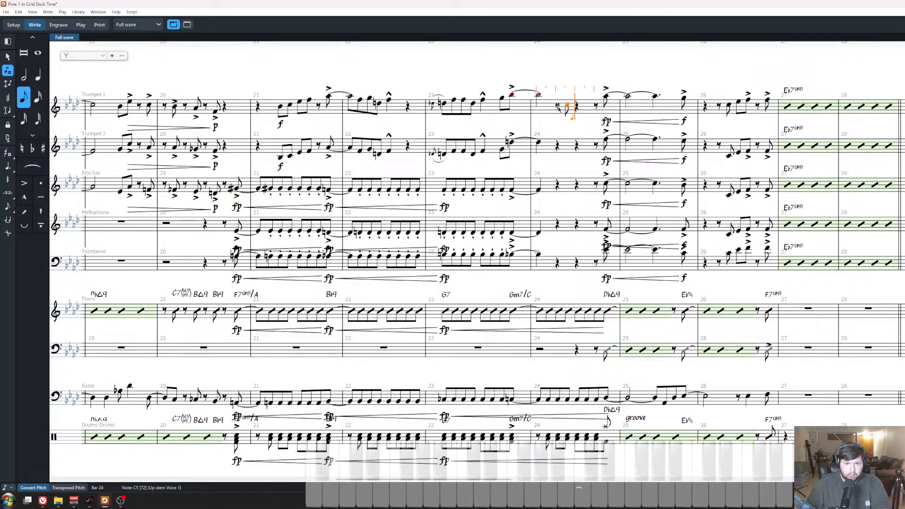
key(e)
key(f)
key(Escape)
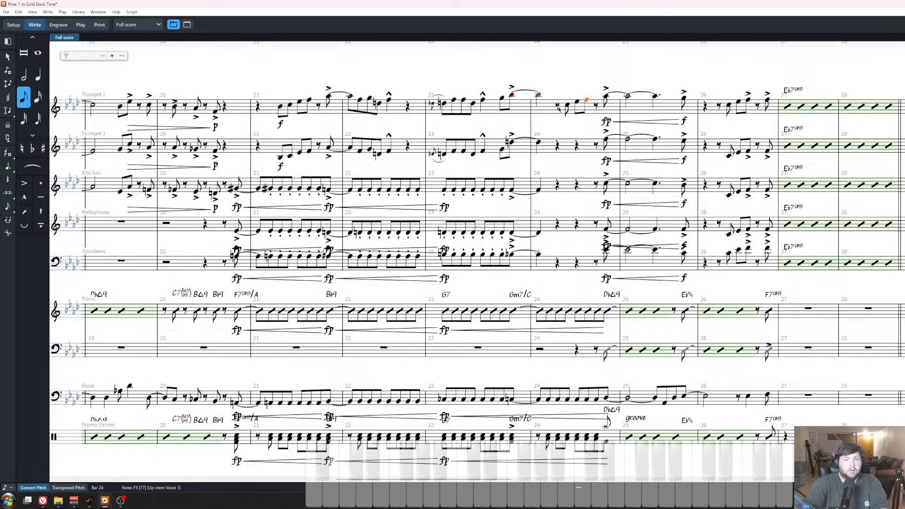
key(Escape)
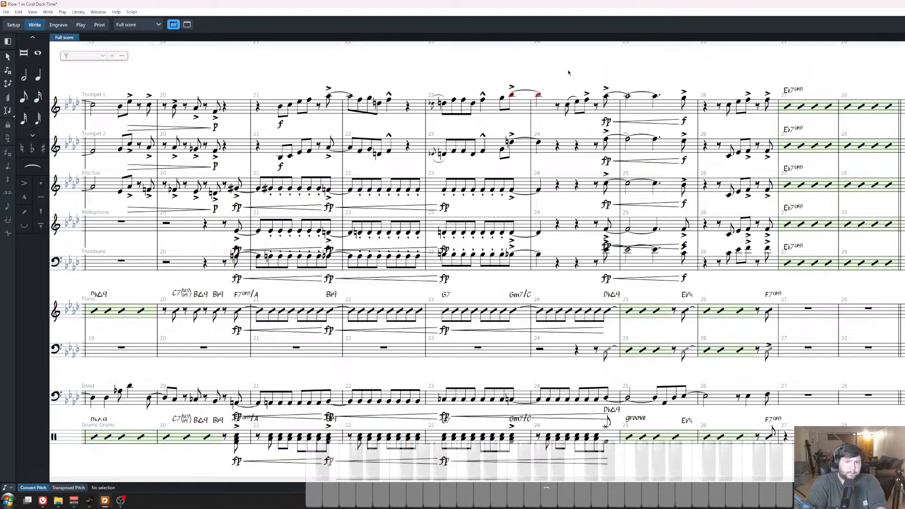
click(587, 100)
shift+click(567, 105)
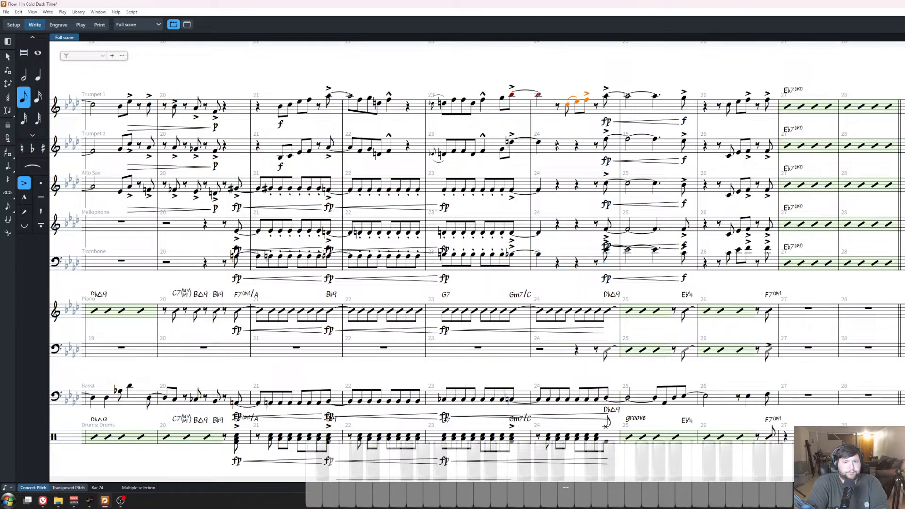
click(557, 146)
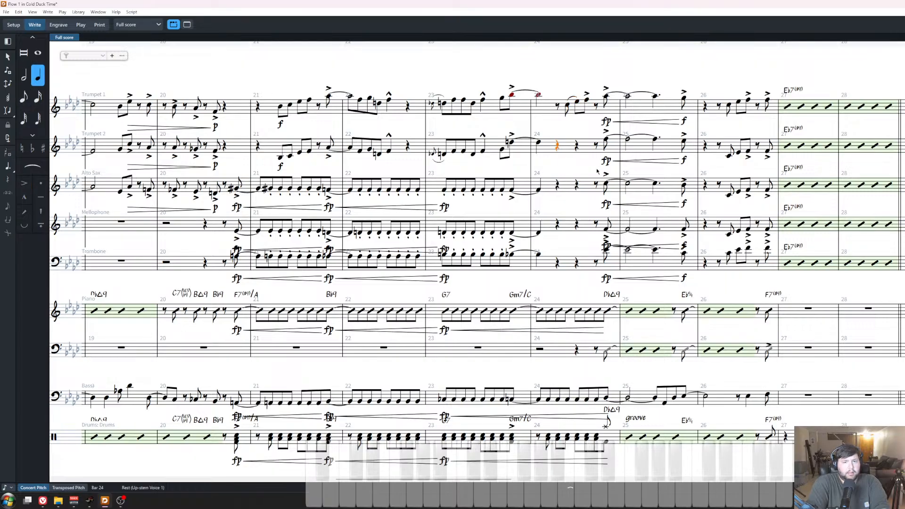
click(598, 172)
Raise the Alto Sax's tied hit across bars 23–24 to B-flat and the Mellophone's to F.
key(z)
key(z)
drag(507, 180, 502, 202)
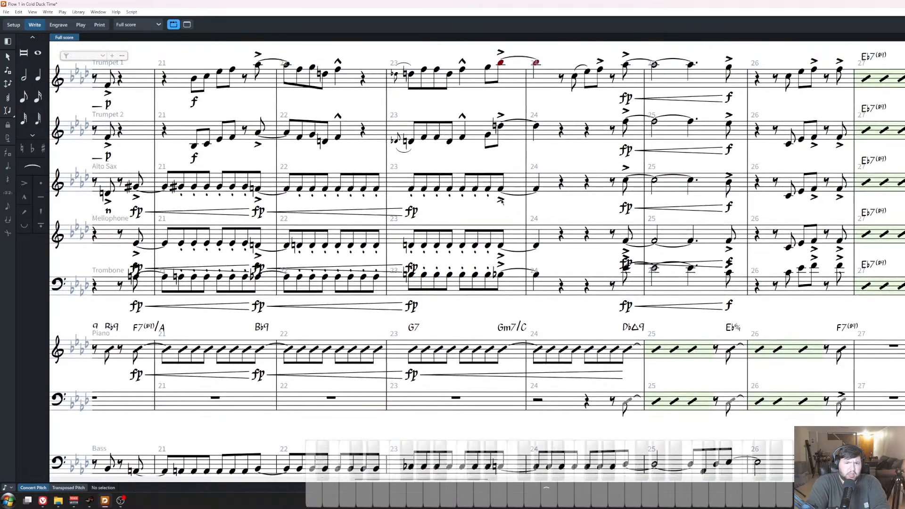
scroll(504, 113, up, 2)
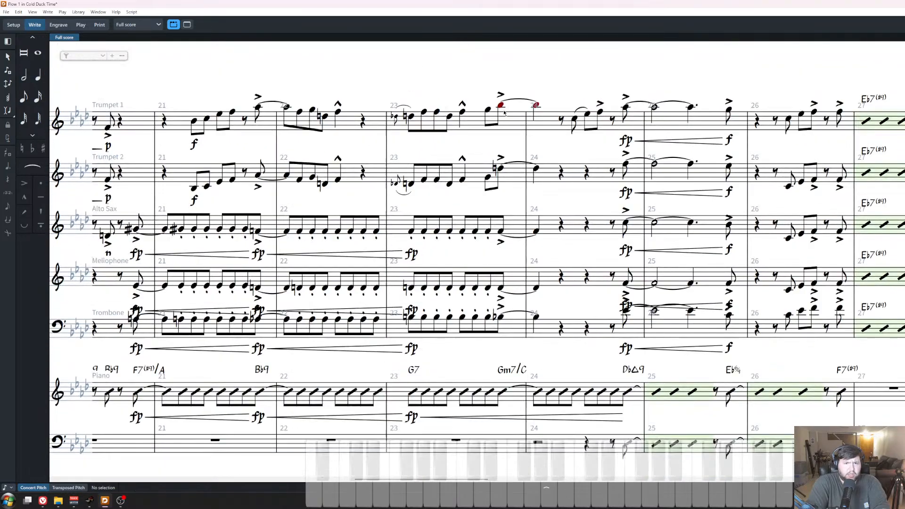
click(501, 169)
alt+click(501, 232)
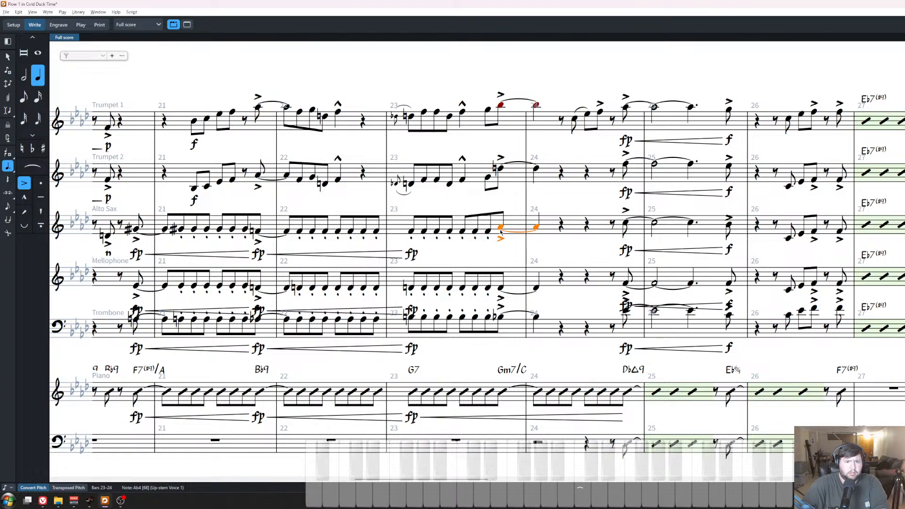
key(ctrl+Up)
key(ctrl+Up)
key(ctrl+Down)
key(ctrl+Down)
key(ctrl+Down)
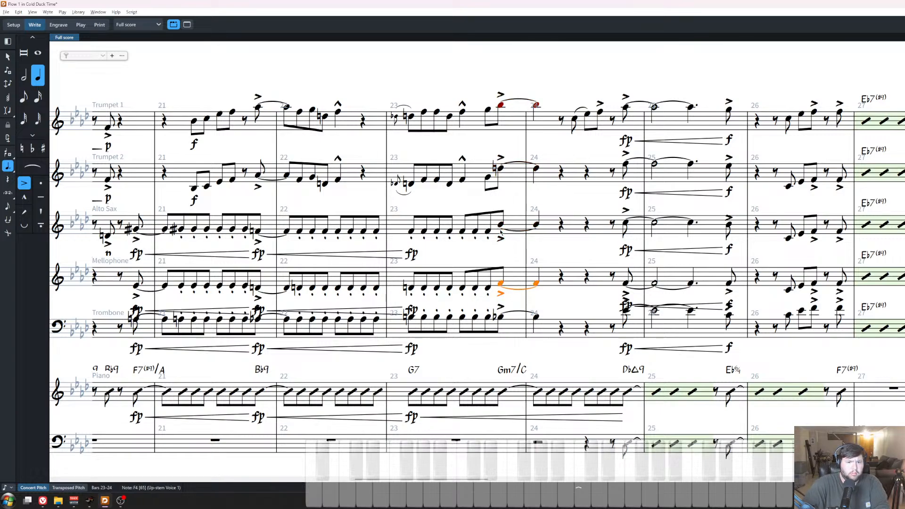
Lower the Trombone's tied hit across bars 23–24 to G.
key(ctrl+Down)
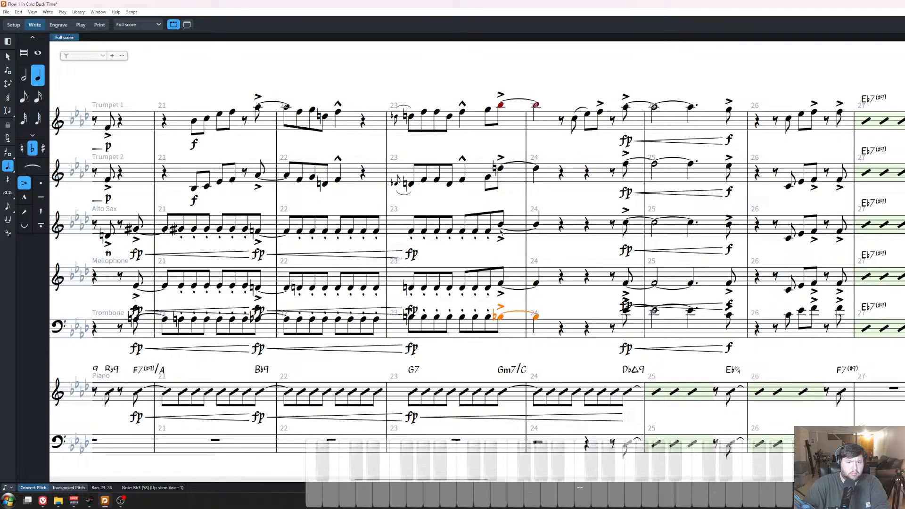
key(ctrl+shift+Up)
key(ctrl+shift+Up)
key(ctrl+shift+Up)
key(ctrl+shift+Up)
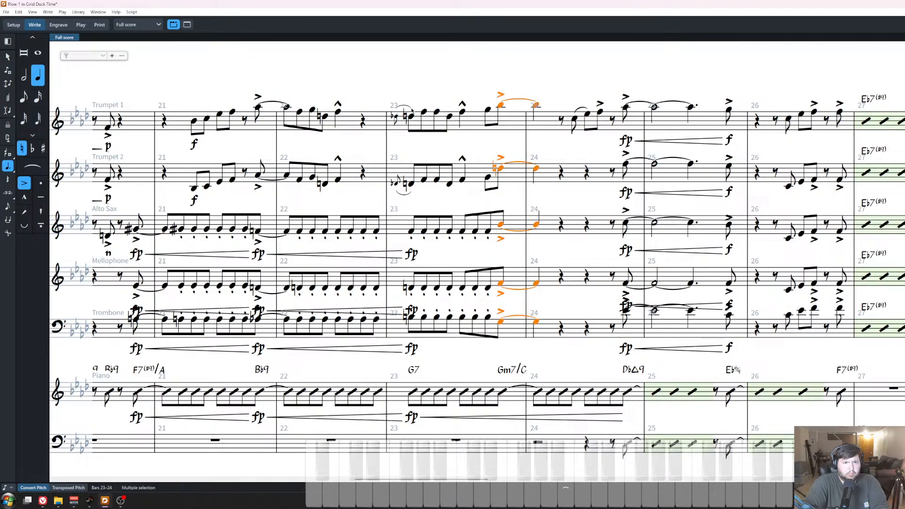
Play back from the start of bar 23 to check the revoiced horn hit.
click(412, 114)
key(space)
scroll(412, 113, down, 2)
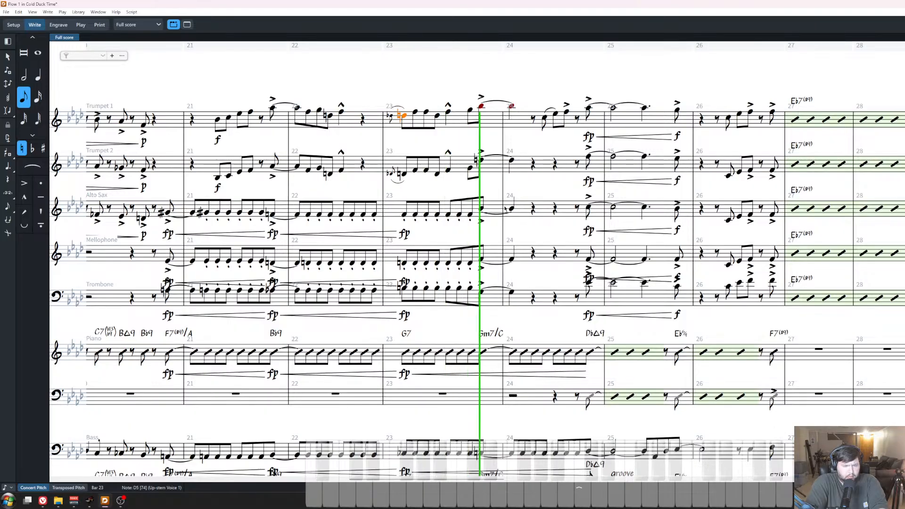
key(space)
key(Escape)
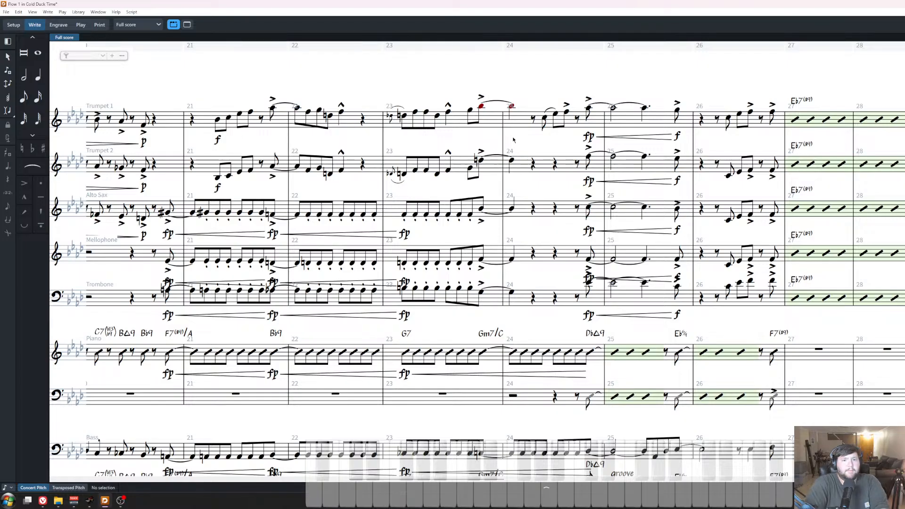
Shorten Trumpet 1's bar 24 pickup to slurred eighth notes E-flat and F, starting on the offbeat of beat 3.
click(556, 117)
key(Delete)
key(shift+n)
key(5)
key(e)
key(Escape)
key(Escape)
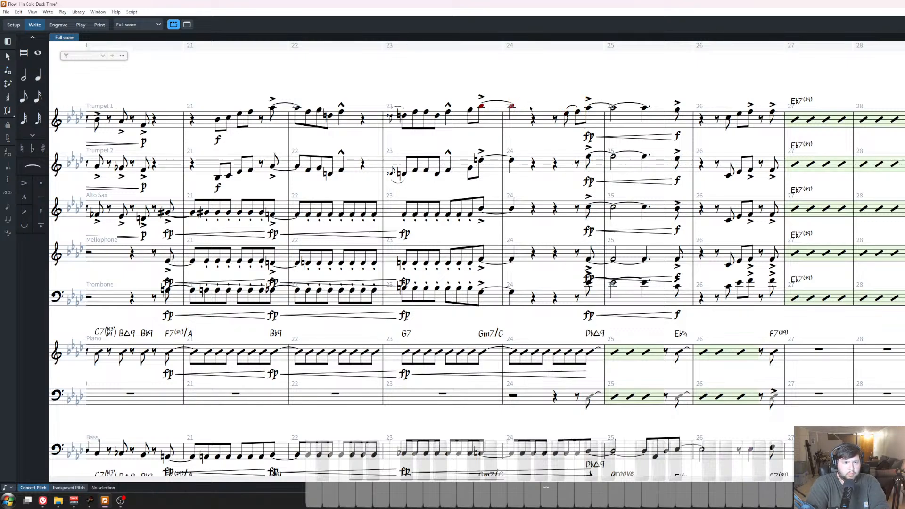
Extend the five horns' tied hit to a half note in bar 24 and add fp<f dynamics to it.
click(512, 107)
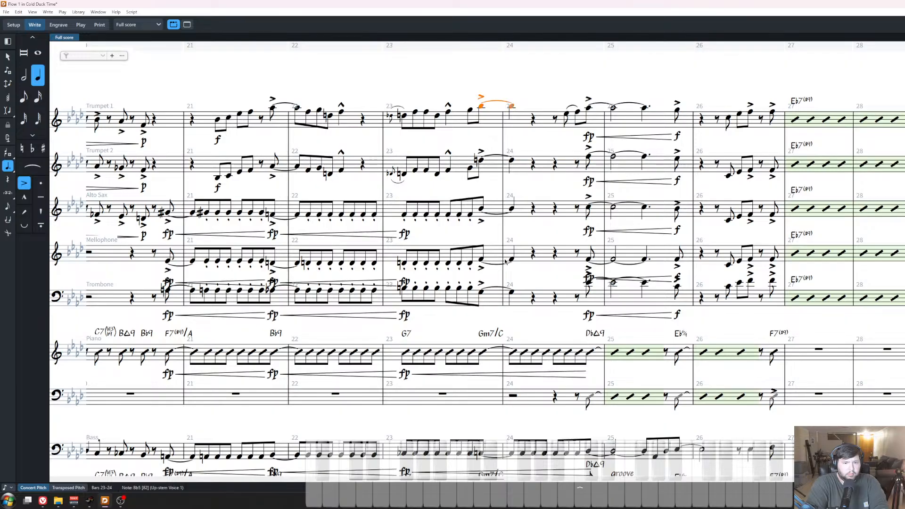
shift+click(511, 292)
key(shift+alt+Right)
key(shift+alt+Right)
key(shift+d)
text(fp<f)
key(Return)
key(Escape)
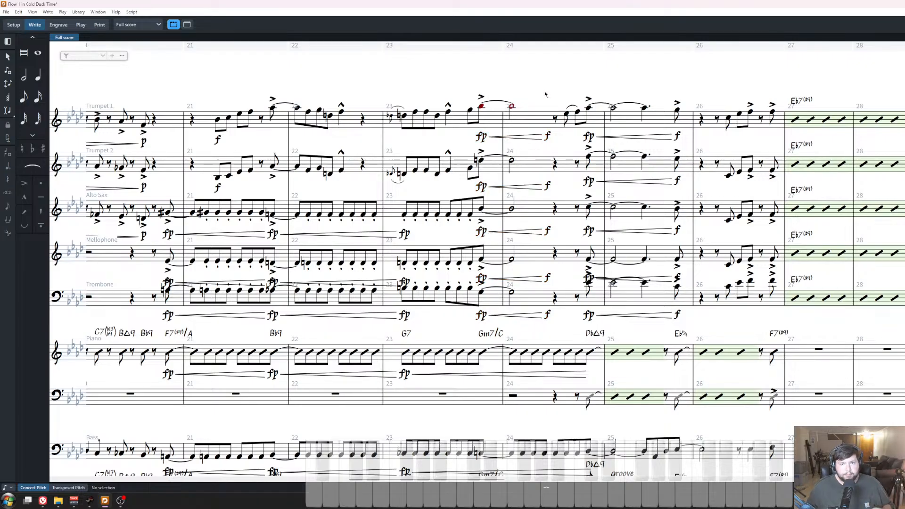
Enter two four-note eighth-note chords in Trumpet 2 from the offbeat of beat 3 in bar 24, ending on F, G, B-flat and D.
scroll(546, 93, up, 1)
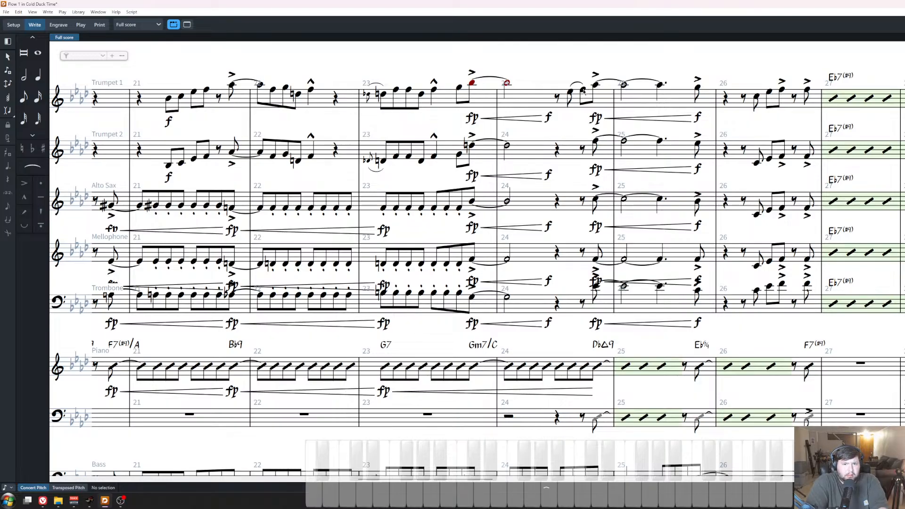
scroll(554, 156, up, 2)
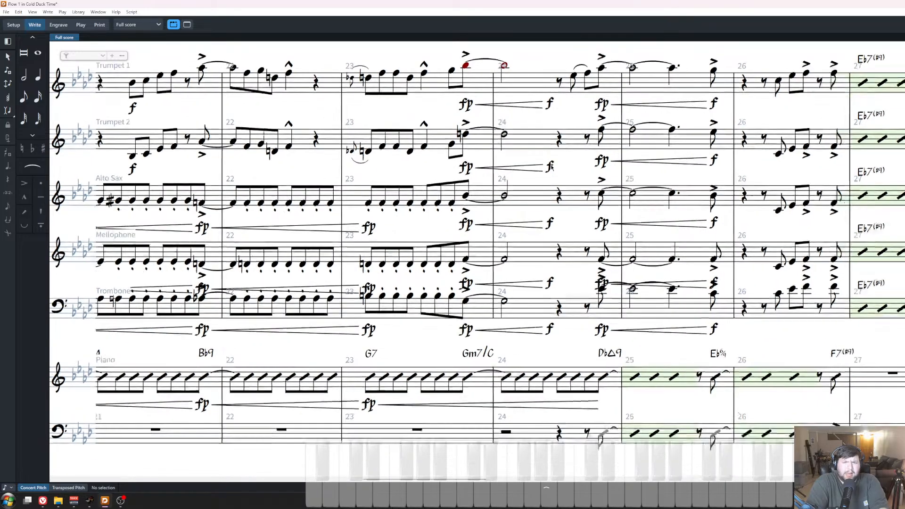
scroll(552, 166, up, 2)
click(560, 154)
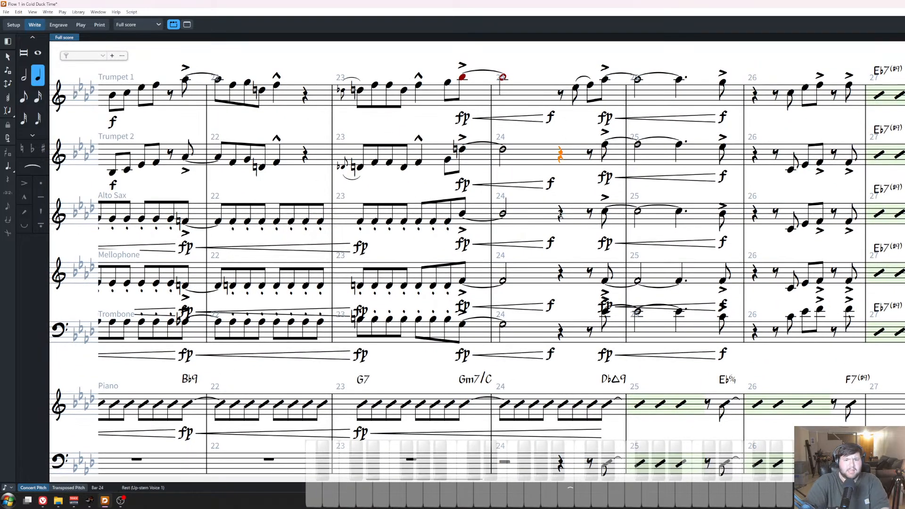
key(shift+n)
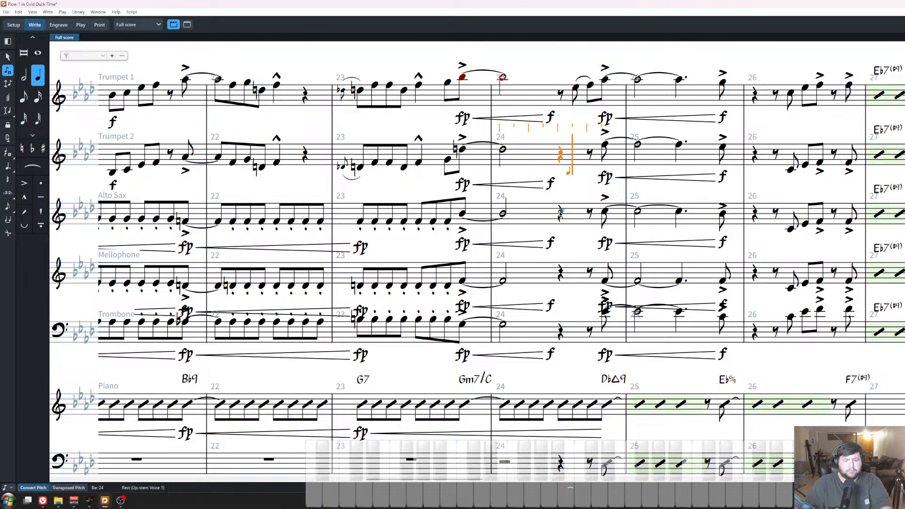
key(5)
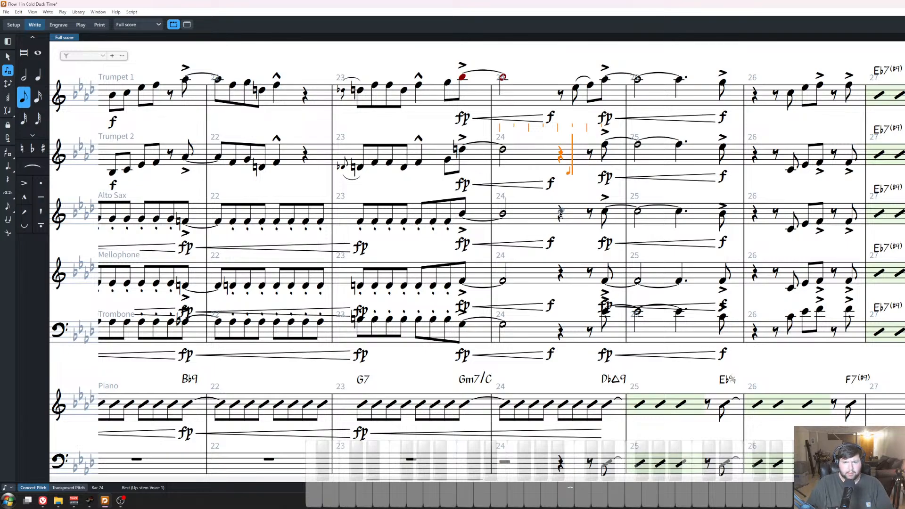
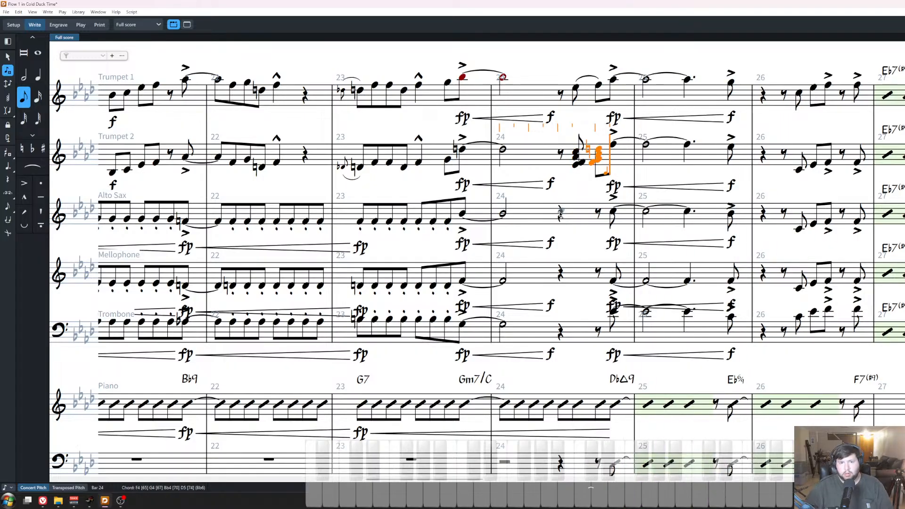
key(Escape)
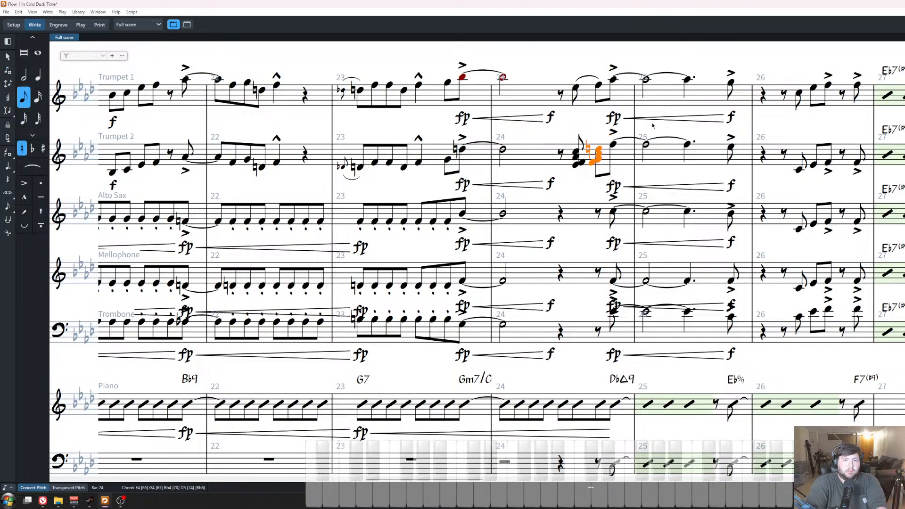
Explode the two bar 24 chords across Trumpet 2, Alto Sax, Mellophone and Trombone with the ExplodeInPlace script.
key(shift+Left)
click(132, 12)
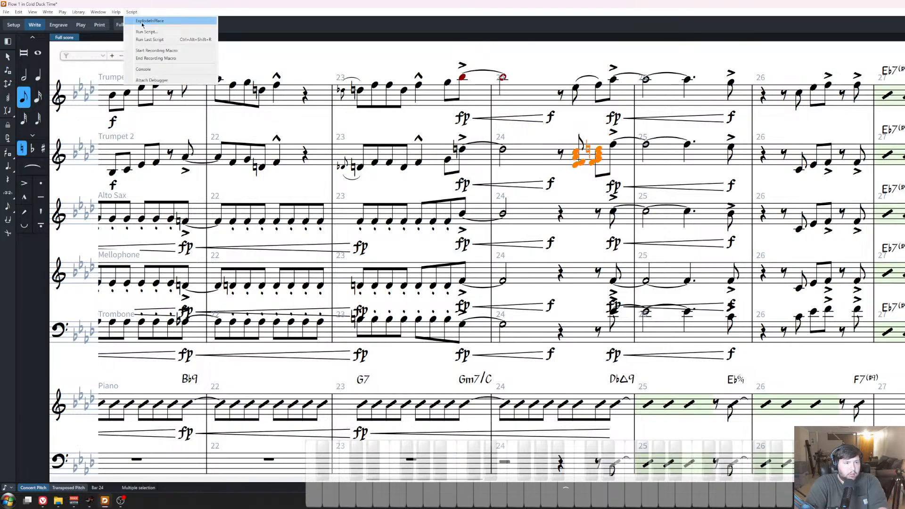
click(141, 21)
scroll(554, 289, down, 2)
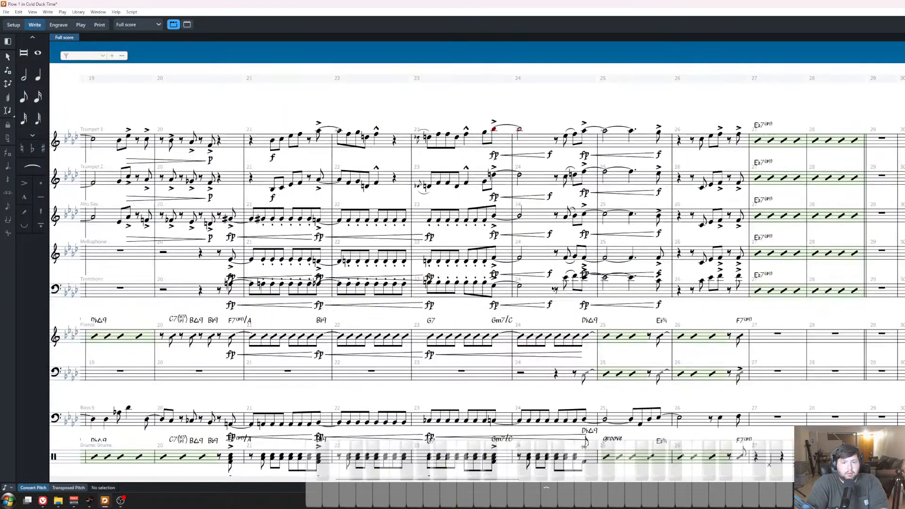
Play the arrangement back through bar 26 to review the harmonised horn pickup in bar 24.
scroll(554, 289, left, 2)
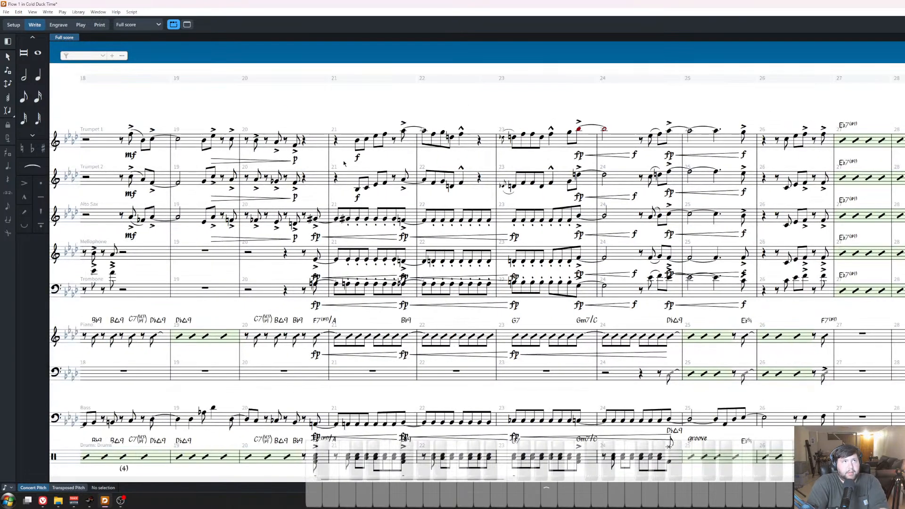
click(132, 135)
scroll(202, 116, left, 10)
click(202, 116)
key(space)
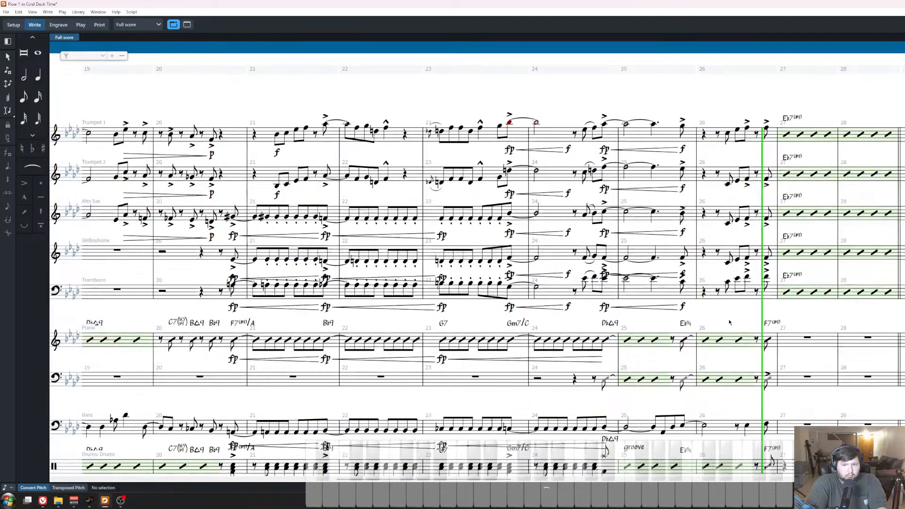
Delete the drum slash region in bars 25–26 and copy the groove pattern from bar 25 into bar 26.
key(space)
scroll(721, 365, down, 3)
click(720, 365)
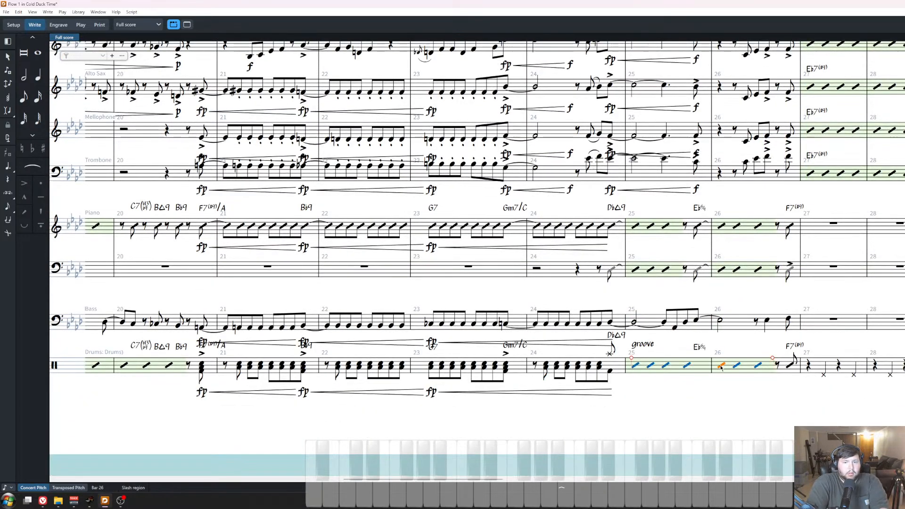
key(Delete)
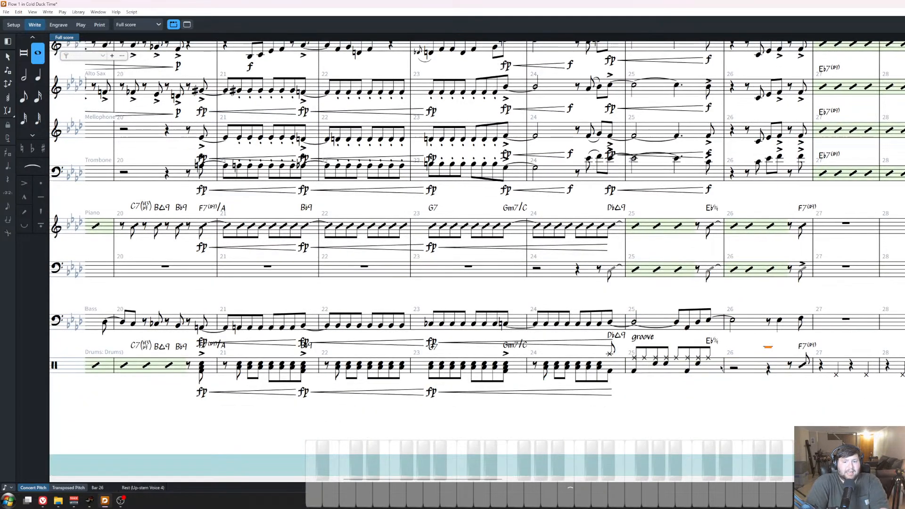
click(687, 371)
shift+click(634, 358)
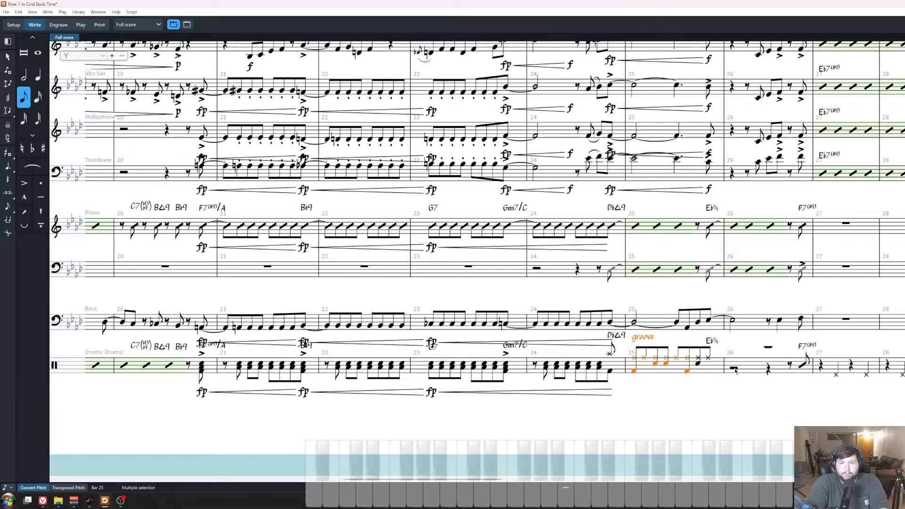
alt+click(735, 372)
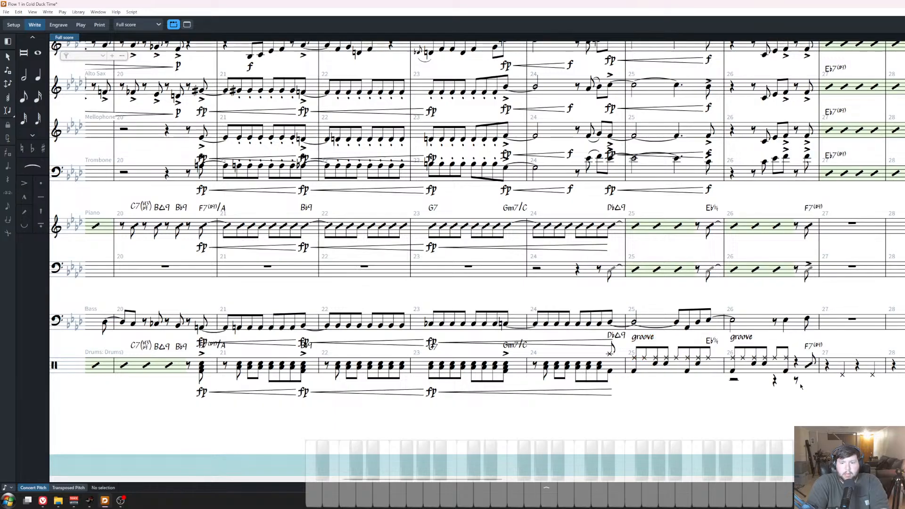
Remove the extra quarter rest that follows the copied groove pattern in drum bar 26.
click(796, 362)
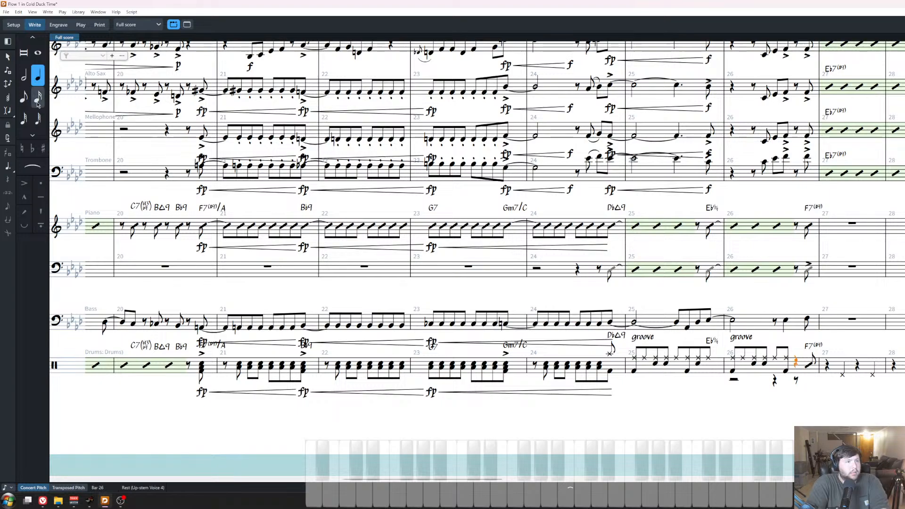
click(19, 12)
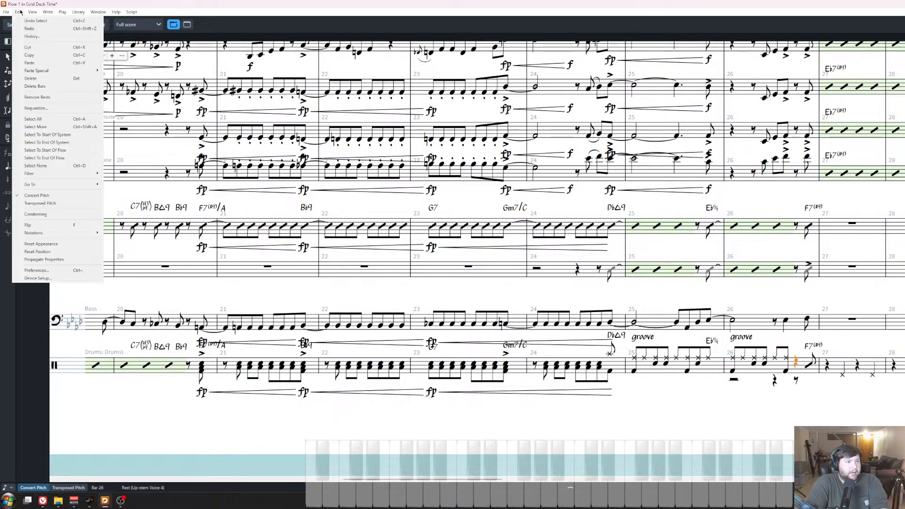
click(37, 97)
Apply a slash region over the drum groove pattern across bars 25–26.
click(786, 371)
shift+click(635, 359)
key(shift+r)
text(sla)
key(Return)
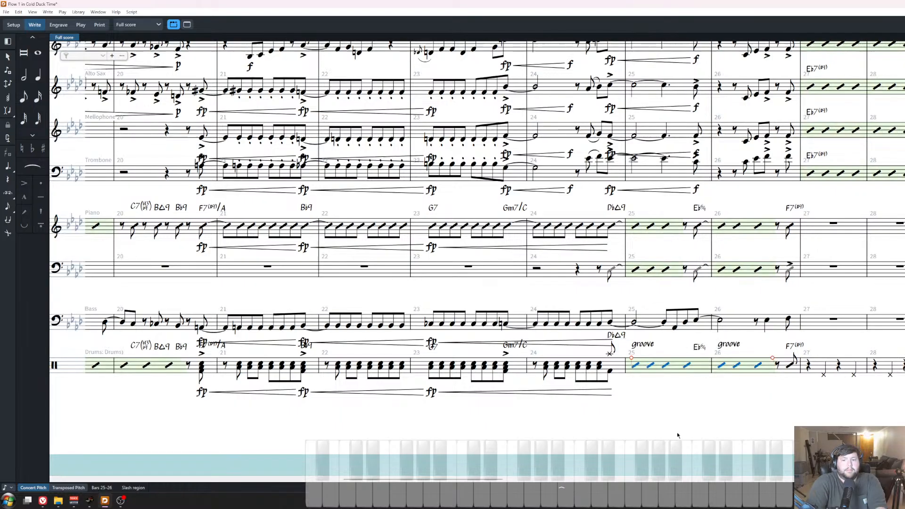
Delete the duplicate "groove" text above drum bar 26.
scroll(678, 434, down, 3)
click(693, 373)
key(Delete)
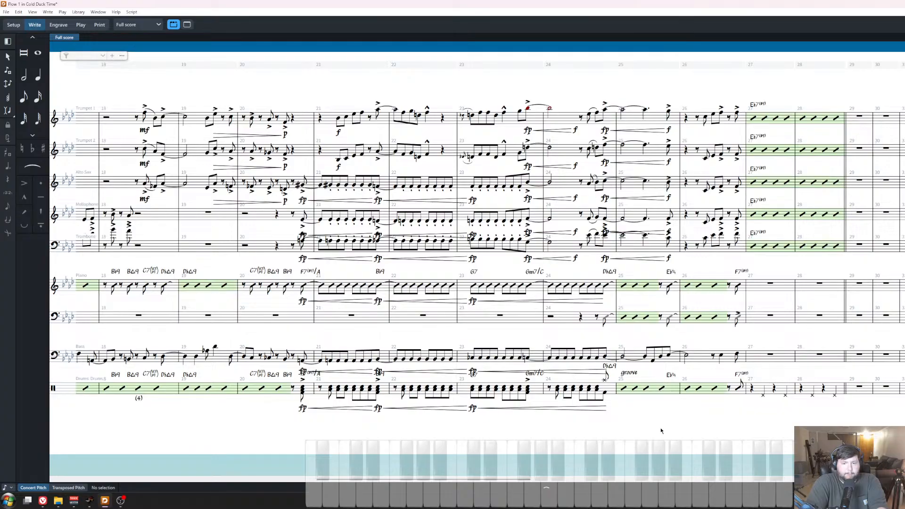
scroll(661, 428, left, 3)
scroll(661, 428, right, 3)
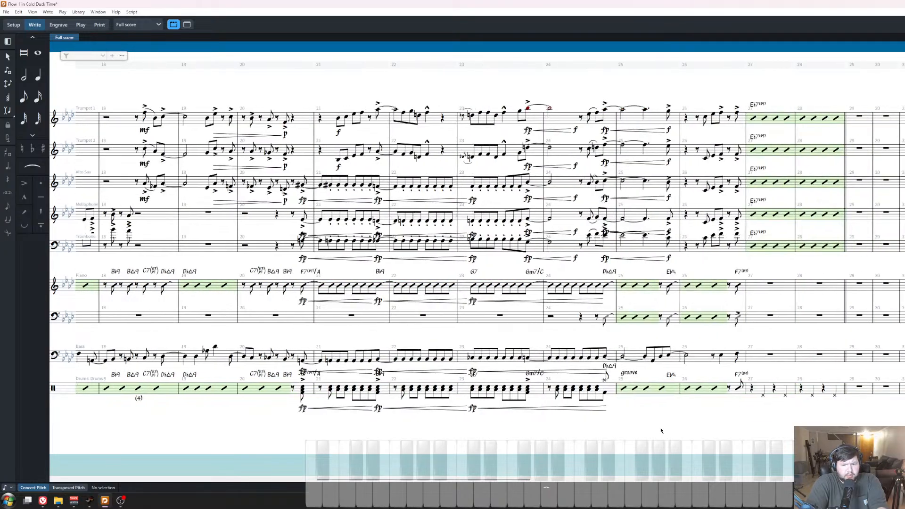
Hide the chord symbols for the Drums player in the setup and return to writing mode.
click(13, 24)
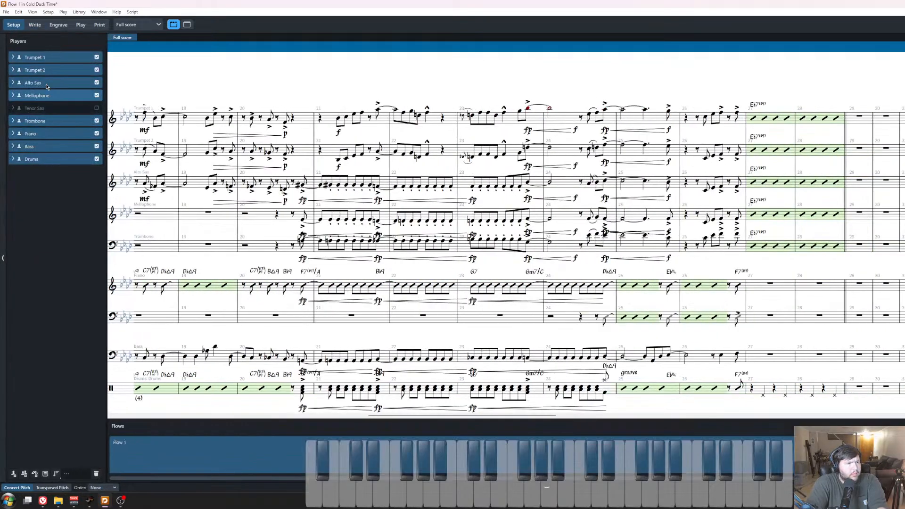
click(39, 159)
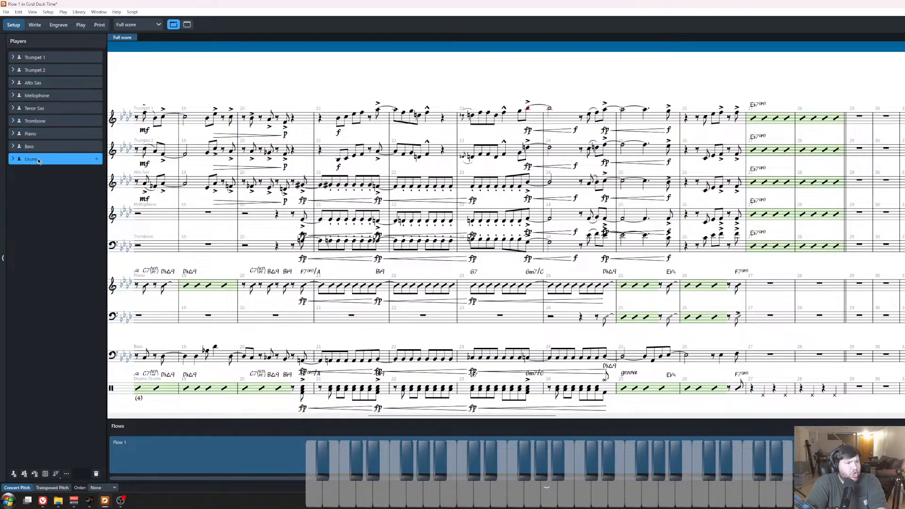
right_click(39, 158)
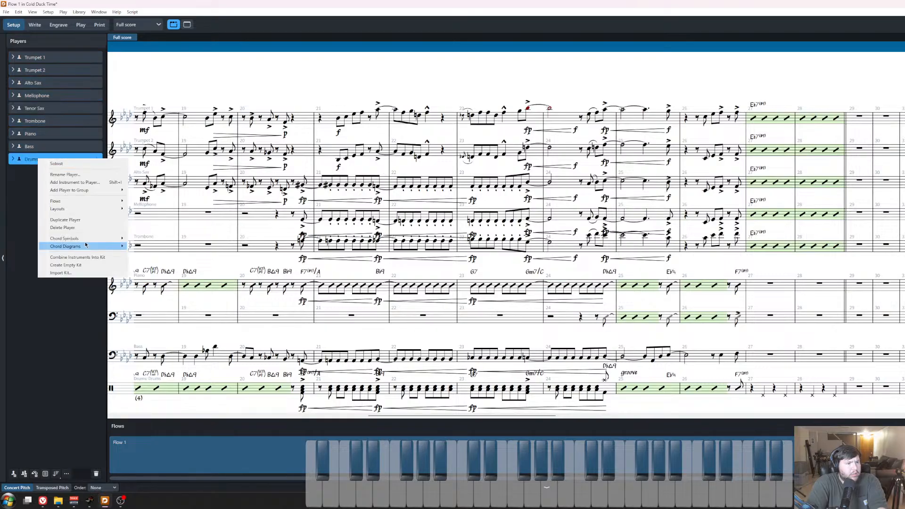
key(Escape)
click(34, 24)
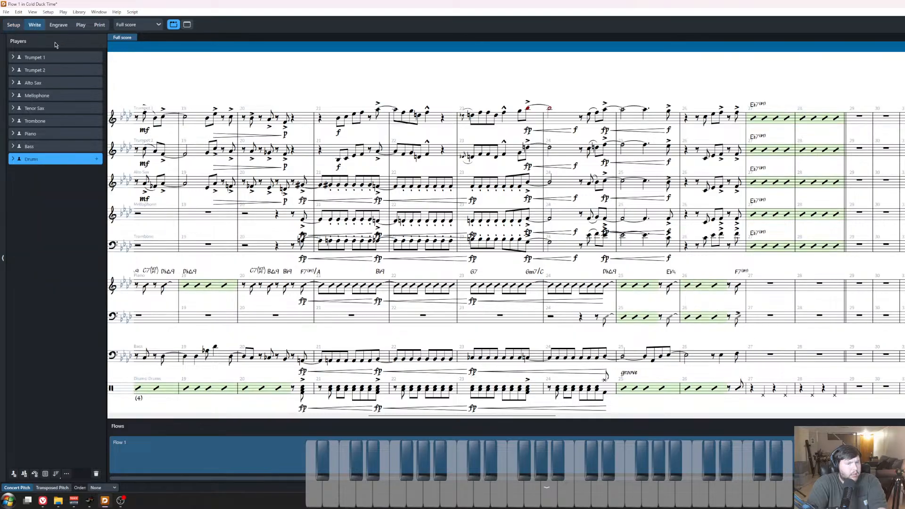
Extend the horns' last note of bar 25 by a tied quarter note into bar 26 and slur the first two eighth notes after it.
scroll(741, 425, right, 3)
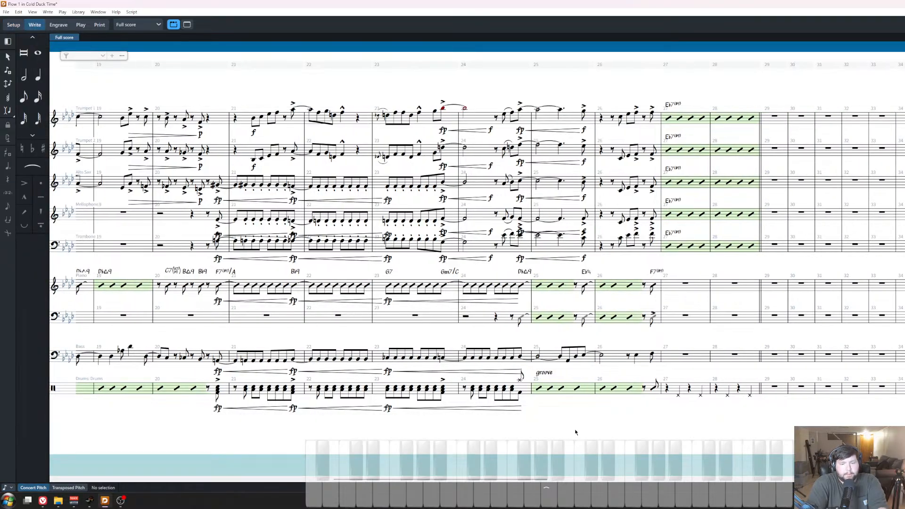
scroll(575, 433, up, 1)
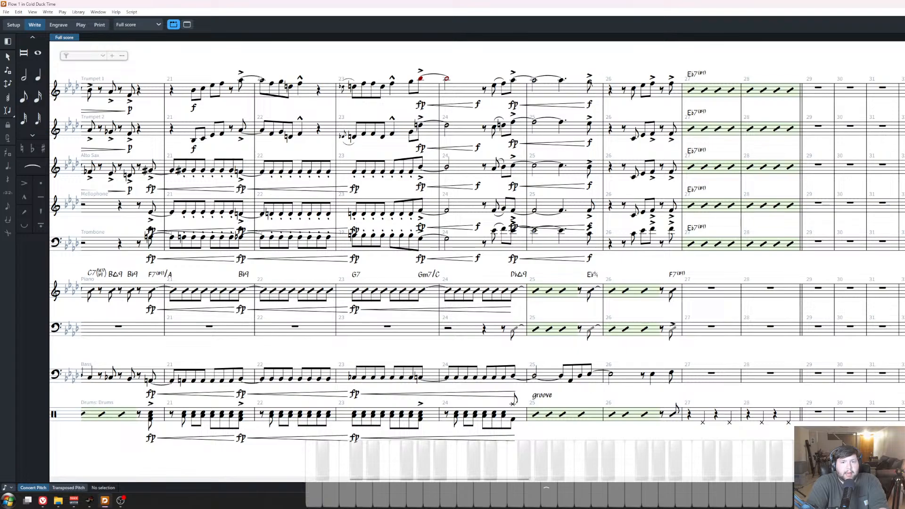
drag(590, 81, 591, 238)
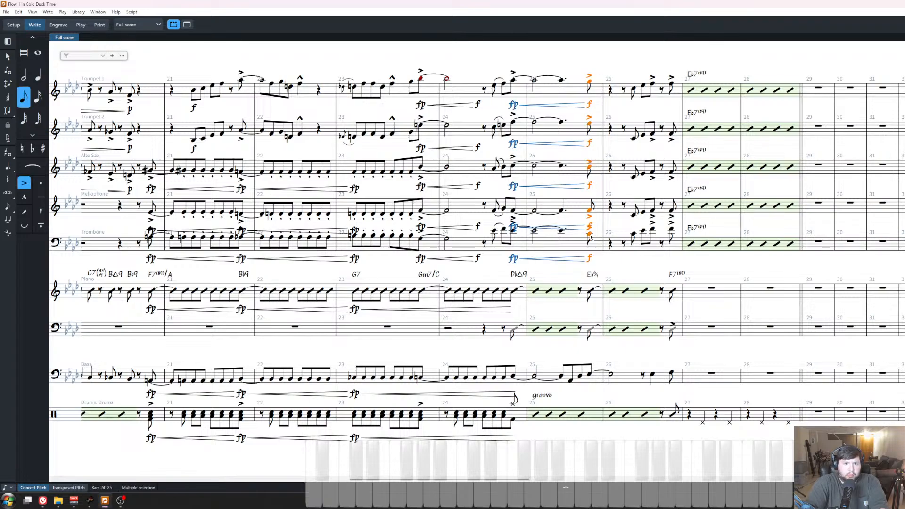
key(6)
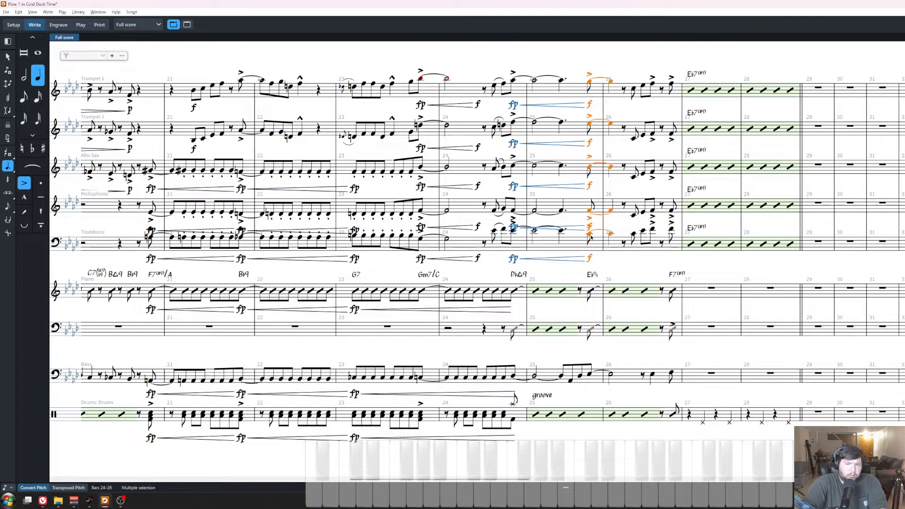
drag(622, 67, 648, 271)
key(s)
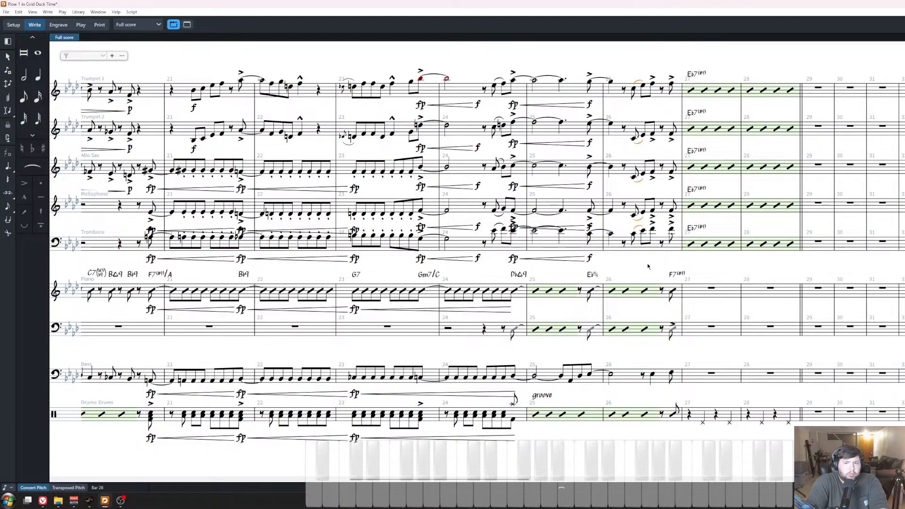
Add a diminuendo hairpin after the f at the end of bar 25 in all five horn parts.
click(588, 56)
click(590, 104)
key(shift+period)
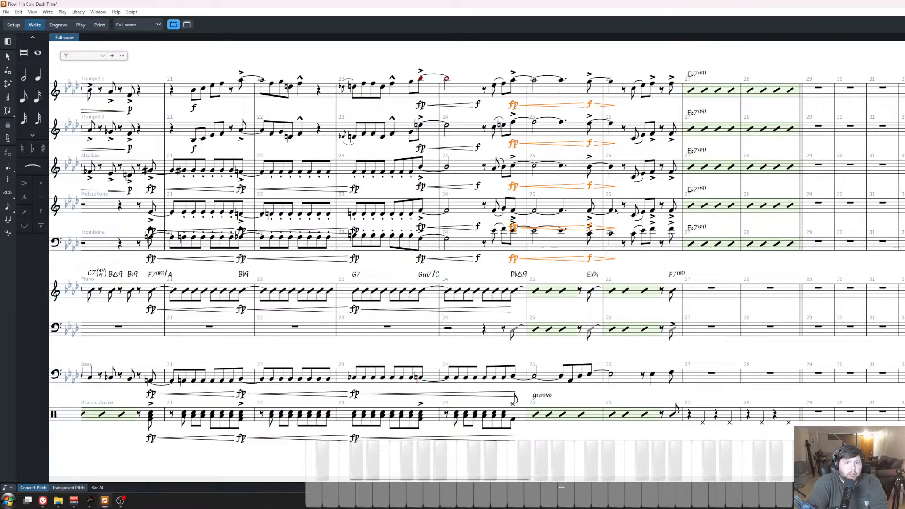
click(652, 267)
Add a crescendo hairpin under the repeated staccato eighth notes of bar 23 in the Alto Sax, Mellophone and Trombone.
scroll(652, 266, left, 3)
scroll(652, 266, left, 1)
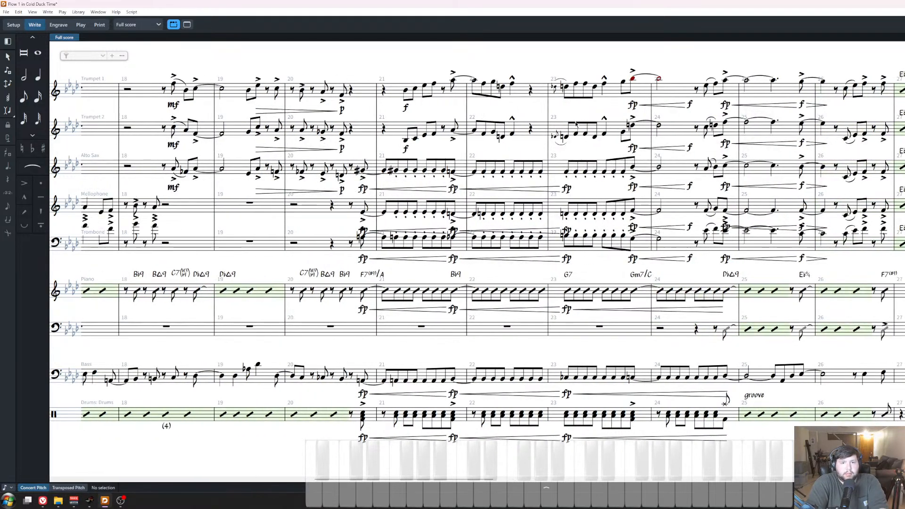
scroll(571, 190, up, 2)
scroll(571, 190, right, 1)
key(z)
click(540, 139)
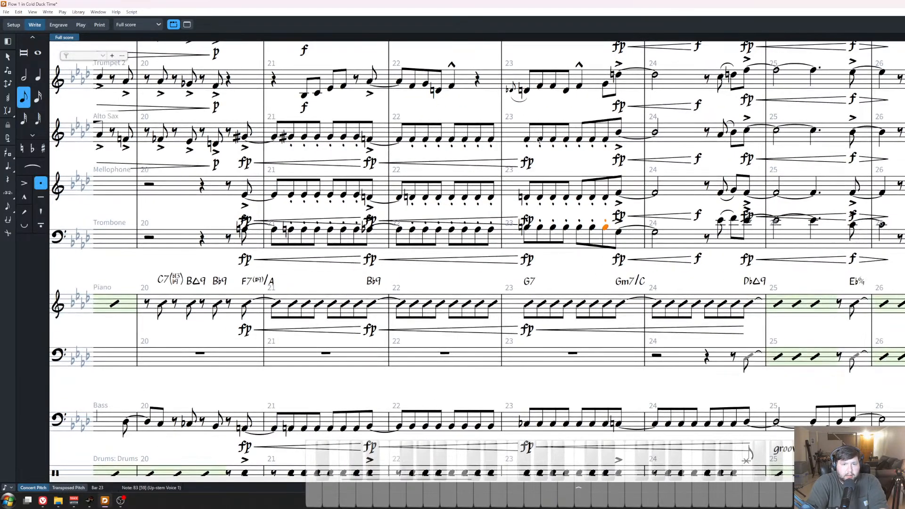
shift+click(605, 227)
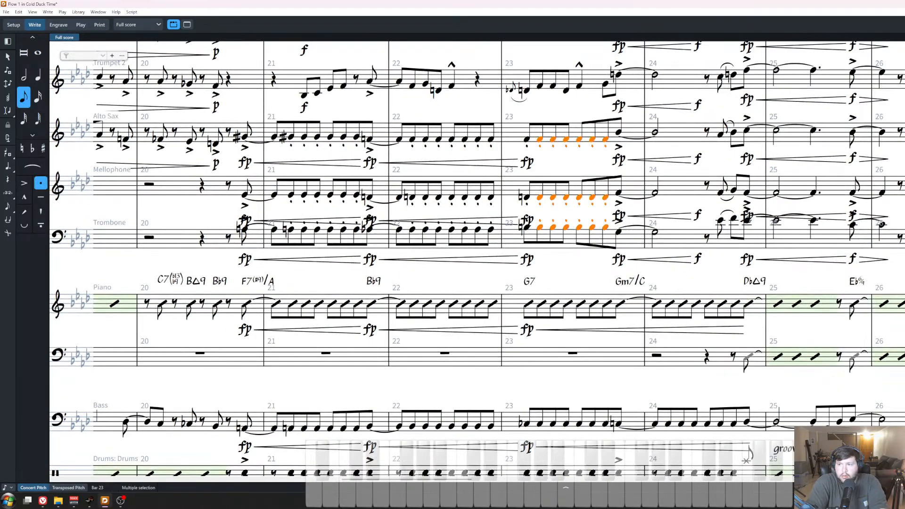
key(shift+comma)
key(ctrl+minus)
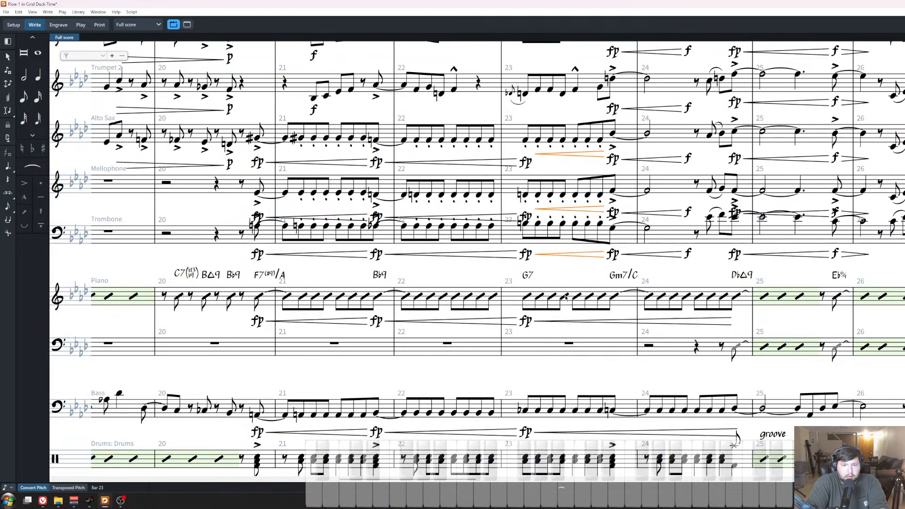
key(x)
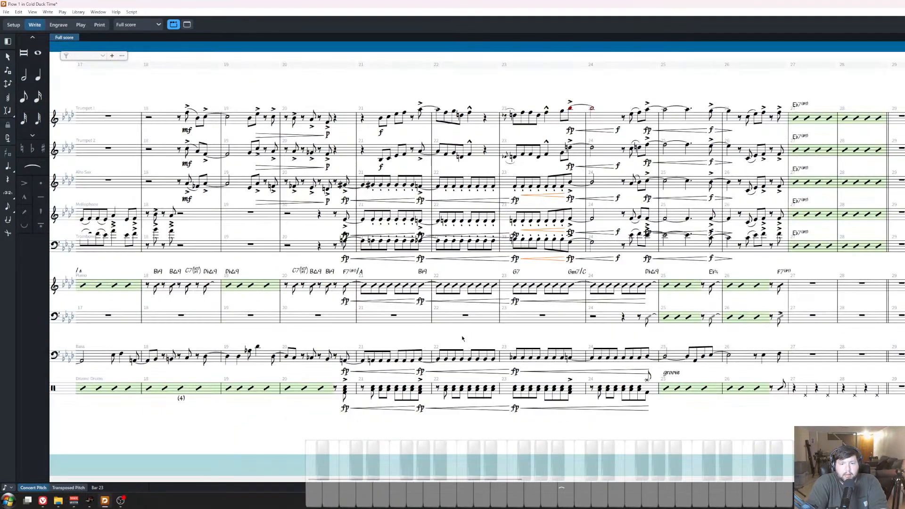
click(634, 268)
Copy the piano's upper-staff slash rhythms from bars 14–24 onto its lower staff.
scroll(634, 268, left, 5)
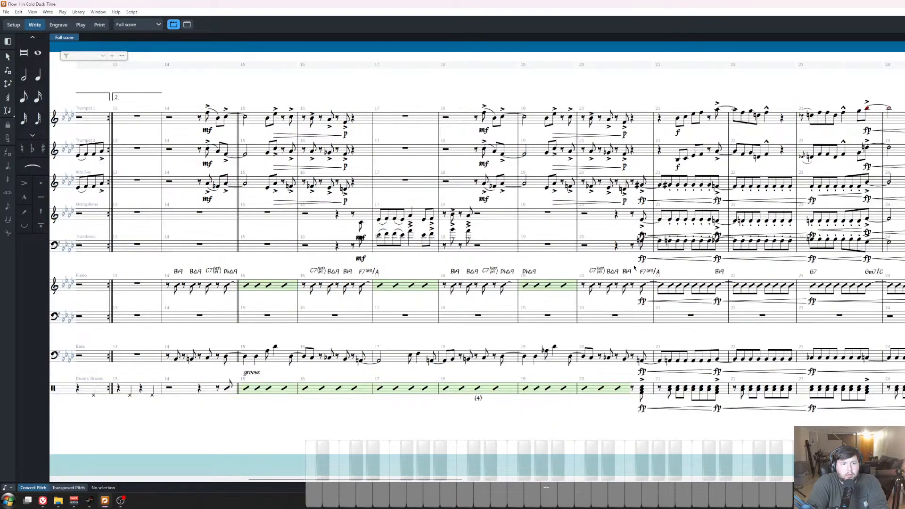
scroll(634, 268, left, 5)
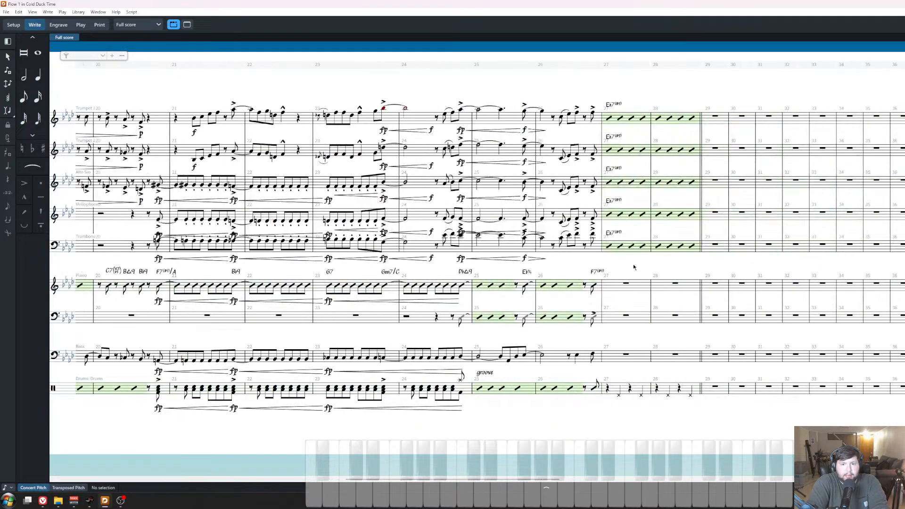
scroll(634, 270, left, 3)
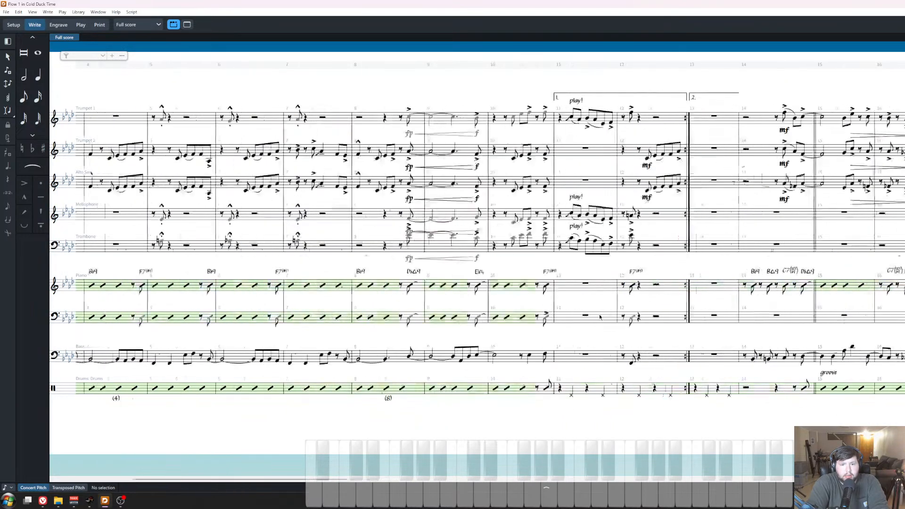
scroll(600, 317, right, 8)
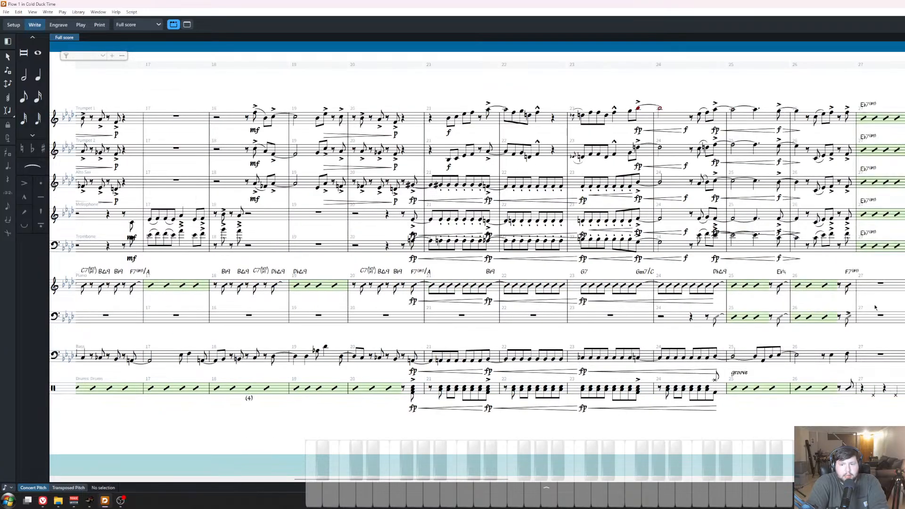
scroll(478, 257, left, 5)
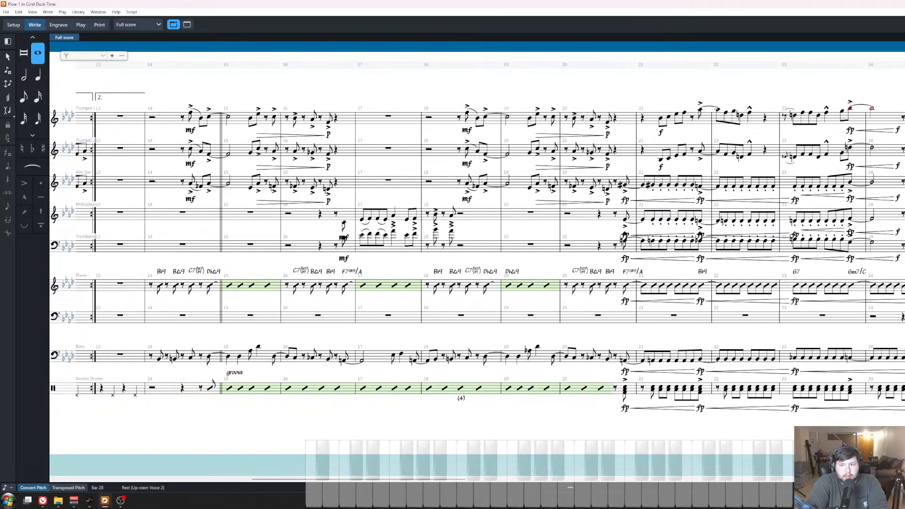
scroll(414, 334, left, 7)
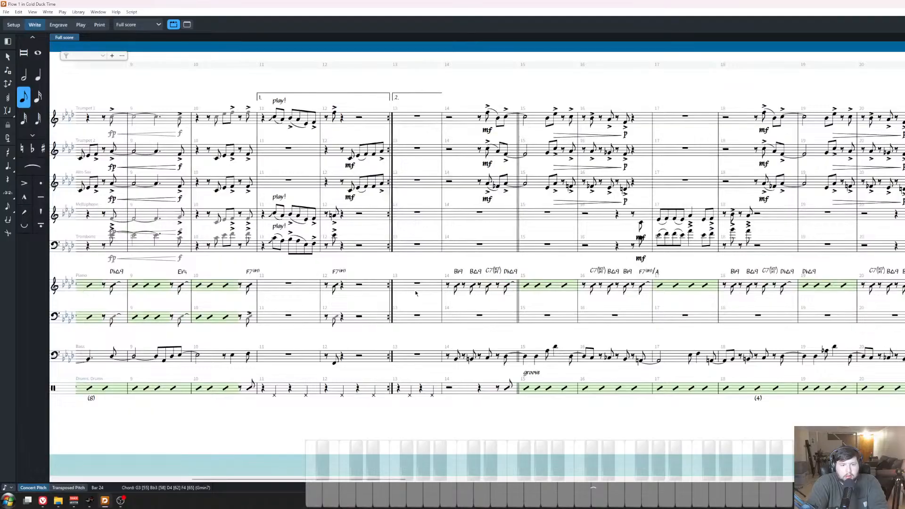
shift+click(448, 286)
scroll(443, 301, right, 3)
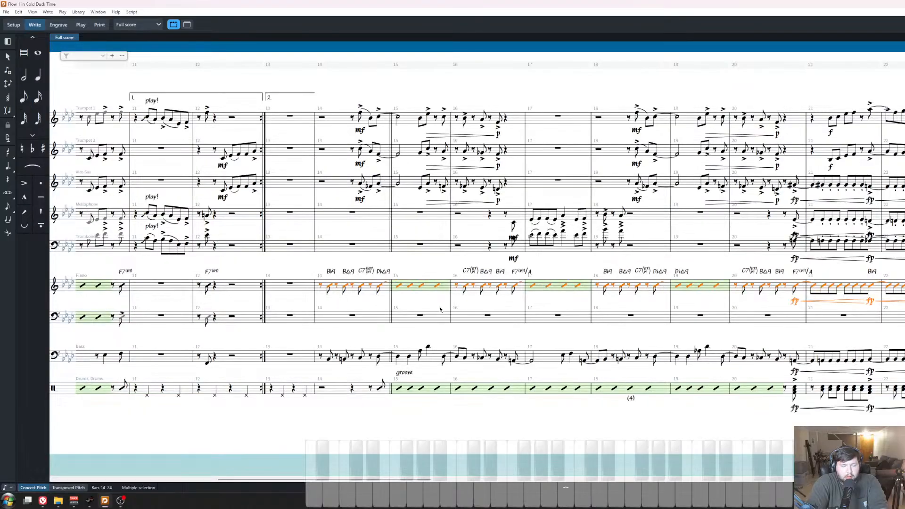
key(Down)
key(ctrl+v)
scroll(464, 378, right, 6)
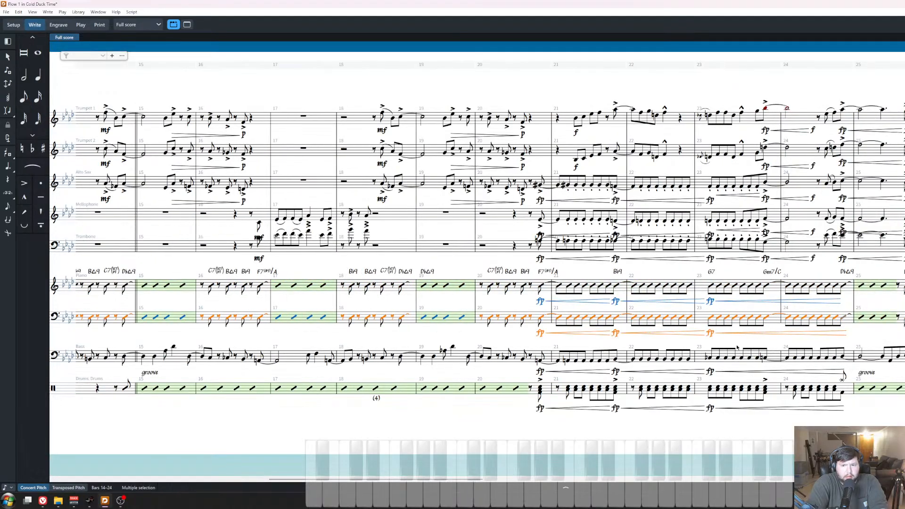
Delete the duplicate fp marks and crescendo hairpins below the piano's lower staff in bars 20–24.
click(730, 334)
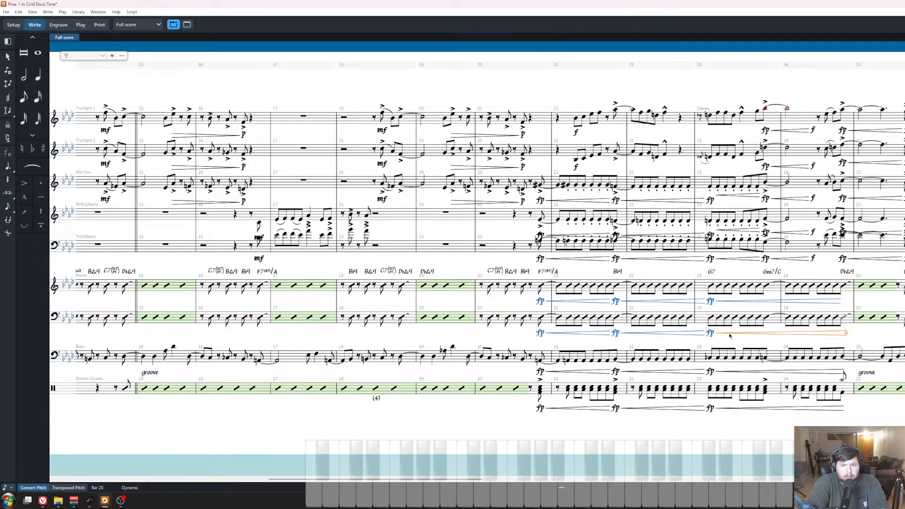
drag(730, 335, 590, 338)
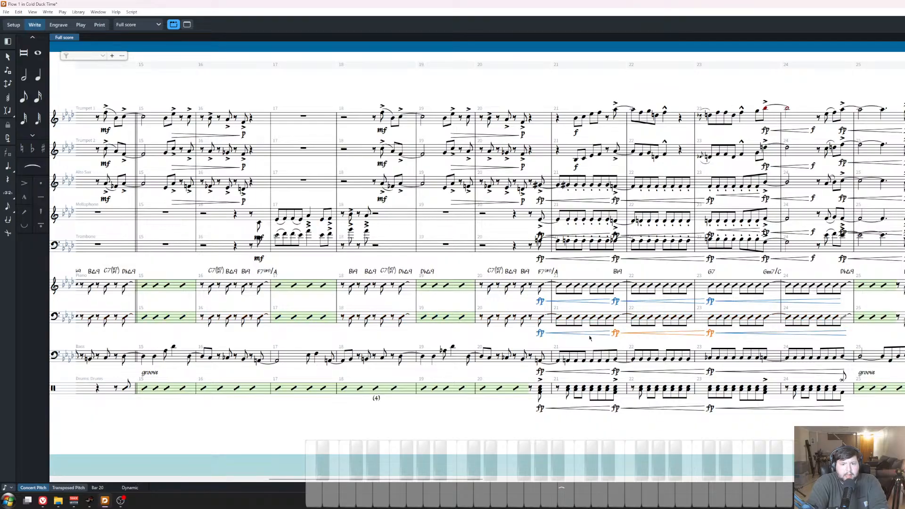
ctrl+click(590, 336)
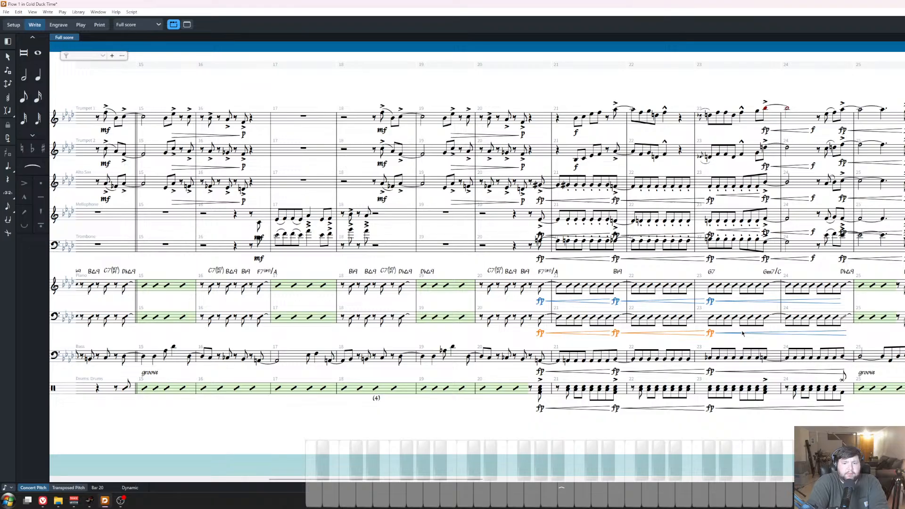
key(Delete)
Play back the full score from the beginning through the written music, then return to the opening bars.
scroll(641, 344, down, 1)
scroll(641, 343, left, 15)
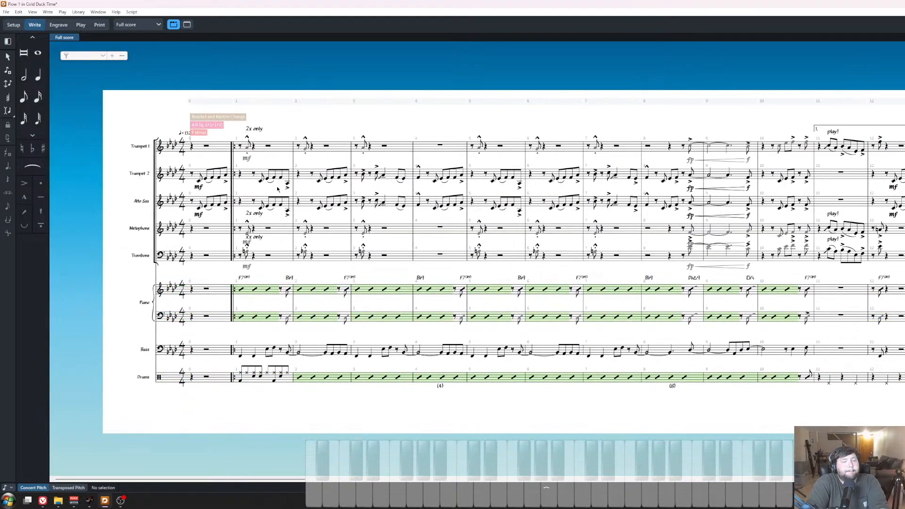
scroll(396, 270, right, 10)
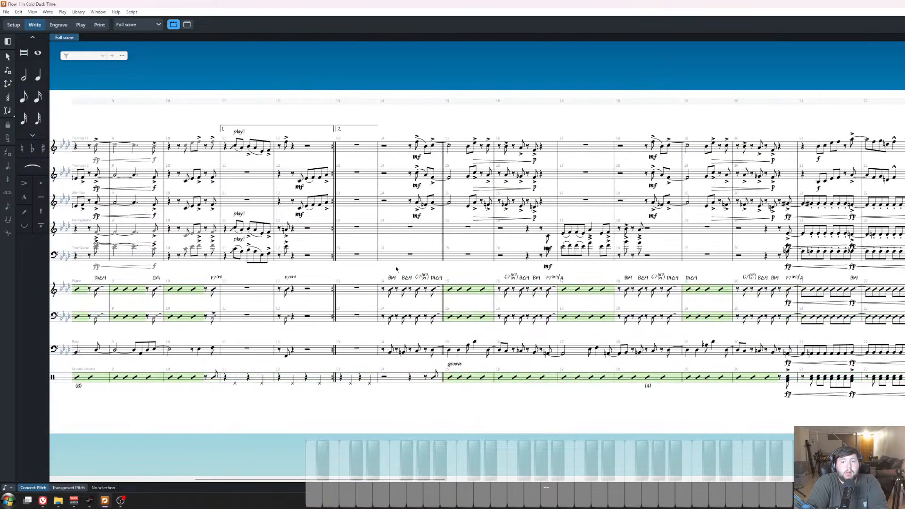
scroll(396, 269, left, 10)
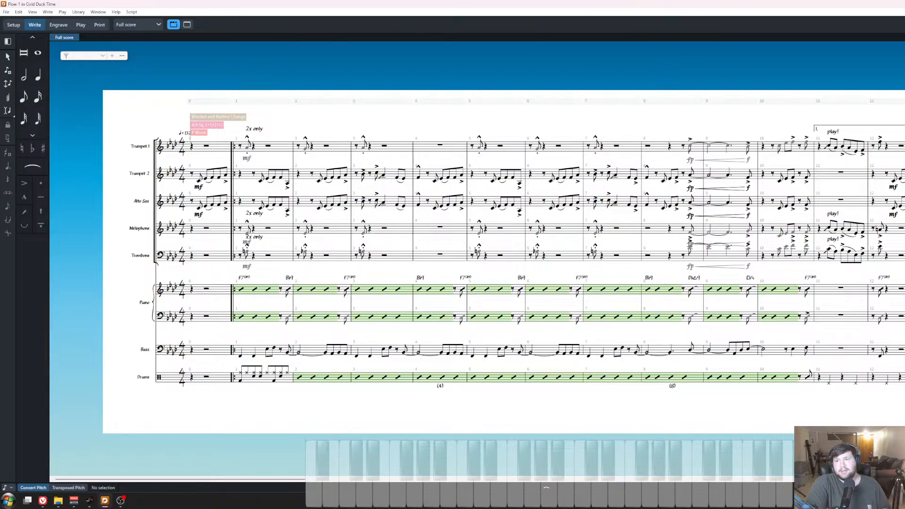
key(space)
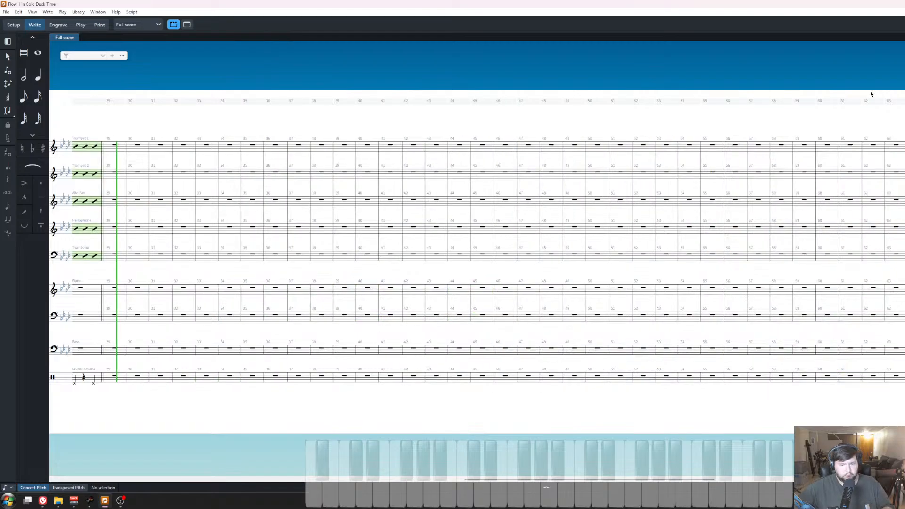
key(space)
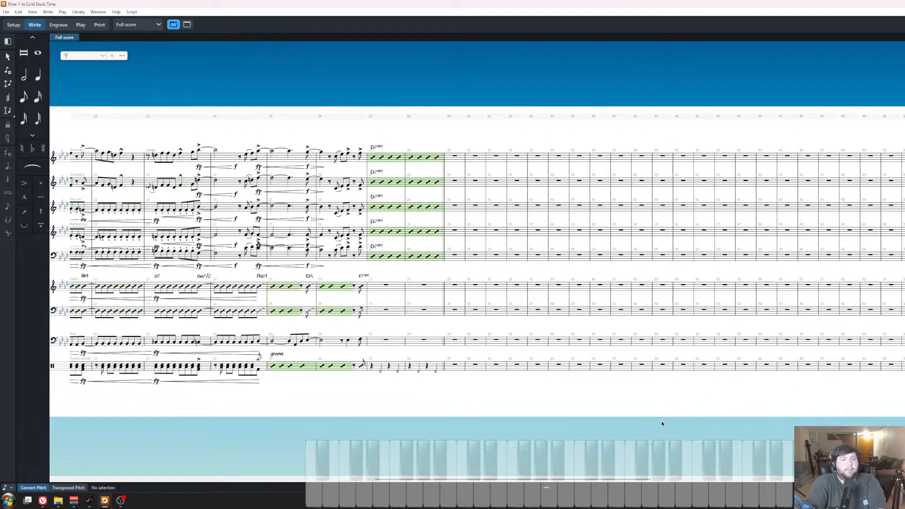
scroll(661, 421, left, 10)
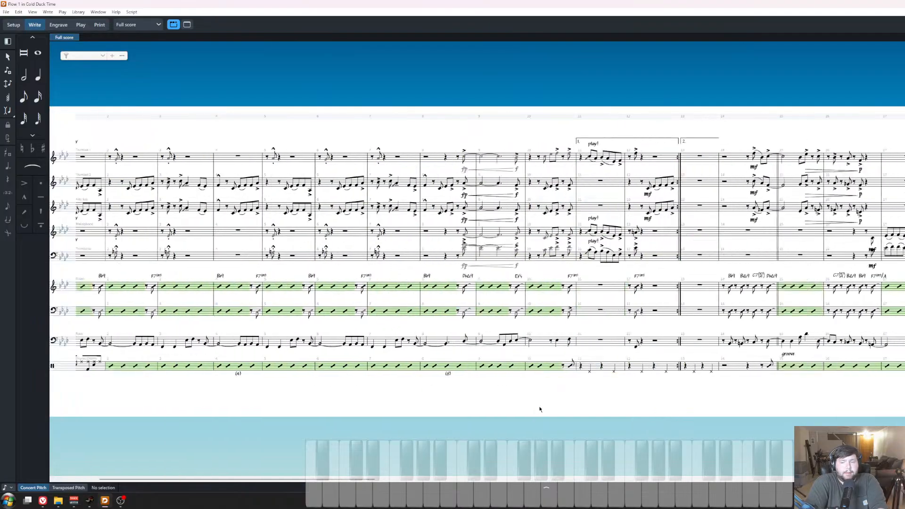
scroll(540, 410, left, 5)
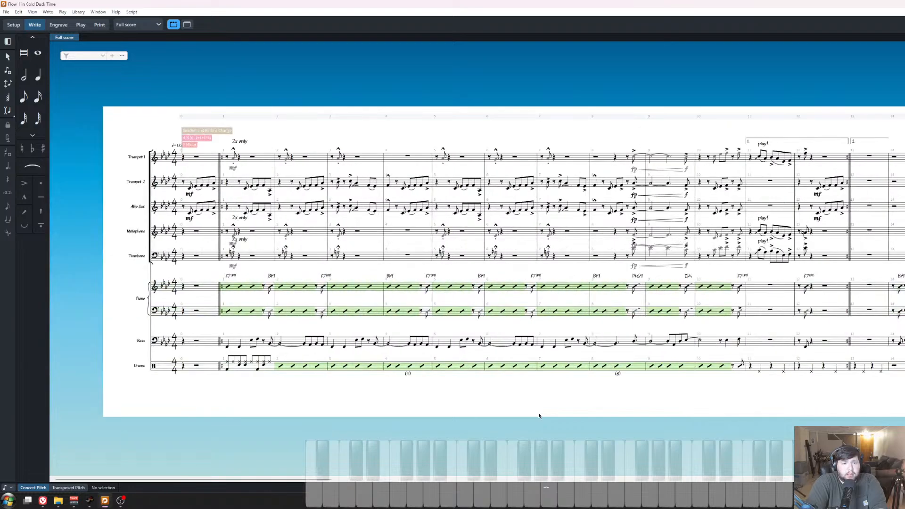
Examine and play back the opening bars, checking the horn stabs around Trumpet 1's empty bar 4.
key(ctrl+equal)
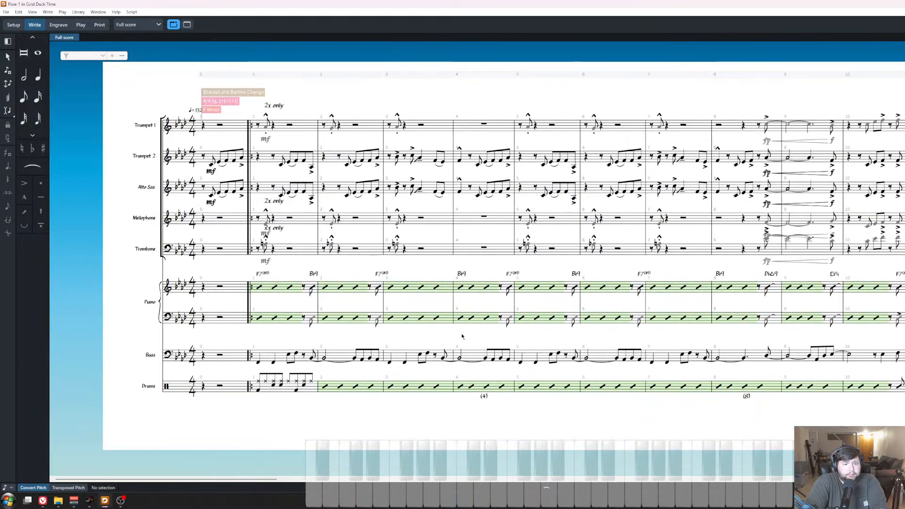
scroll(436, 263, right, 5)
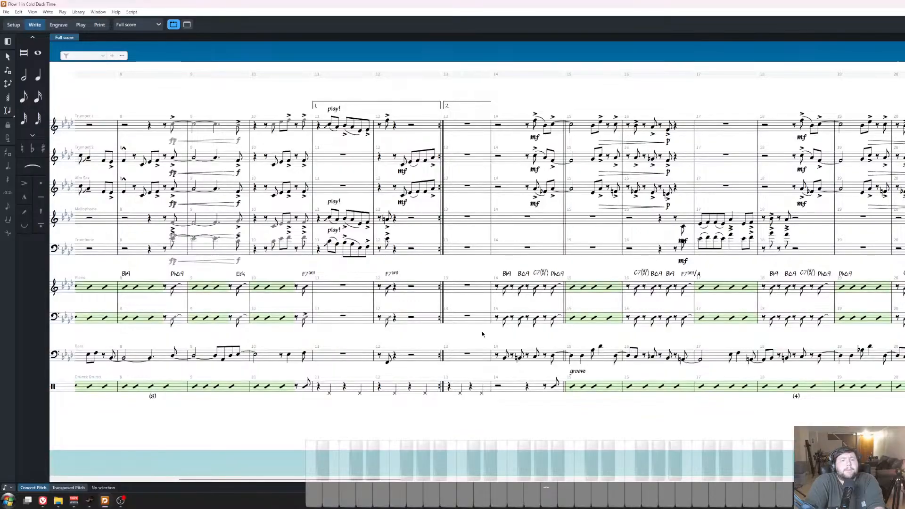
scroll(481, 331, left, 5)
click(484, 122)
scroll(482, 132, up, 2)
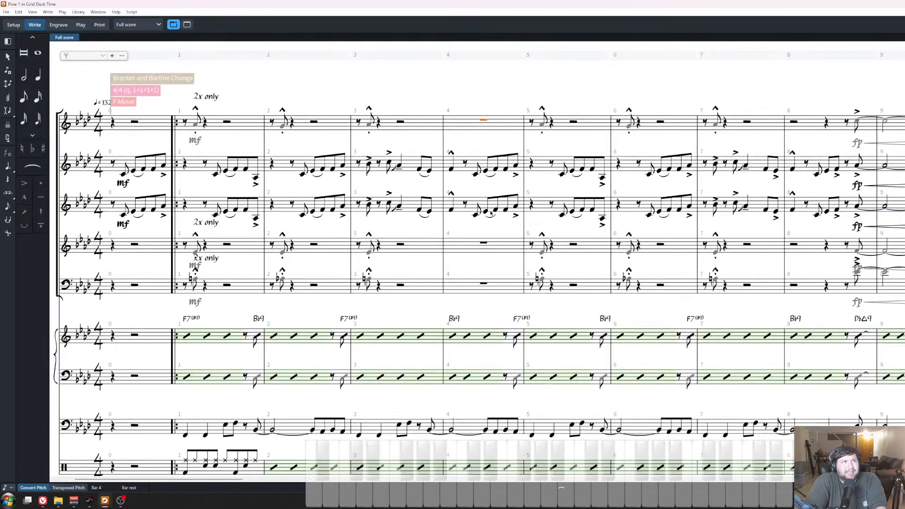
click(473, 98)
key(x)
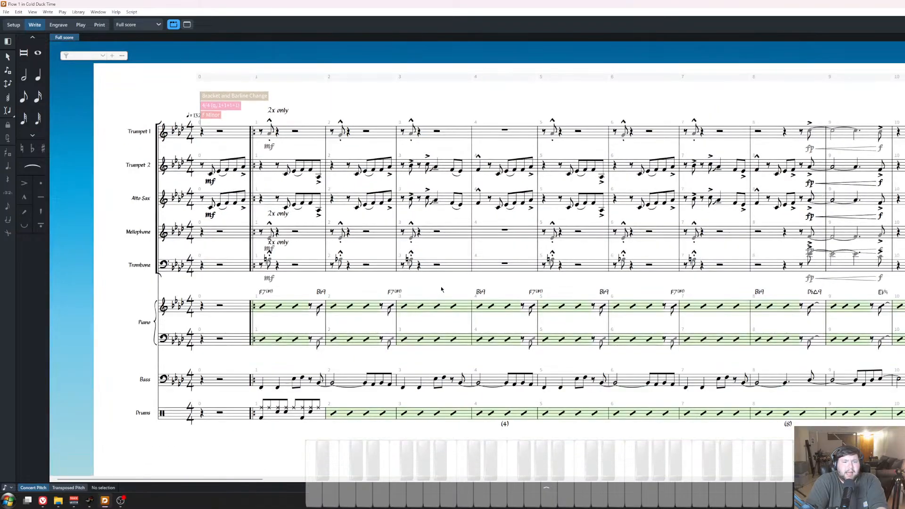
key(z)
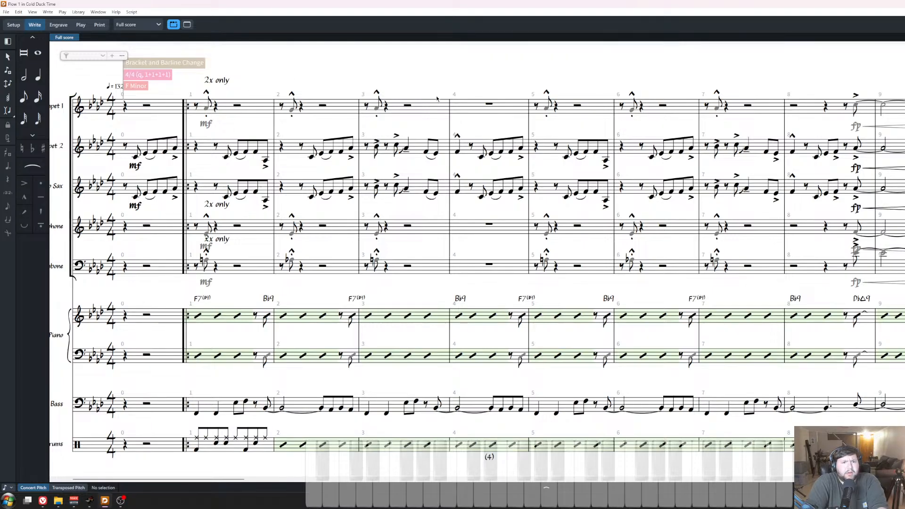
click(366, 107)
key(shift+n)
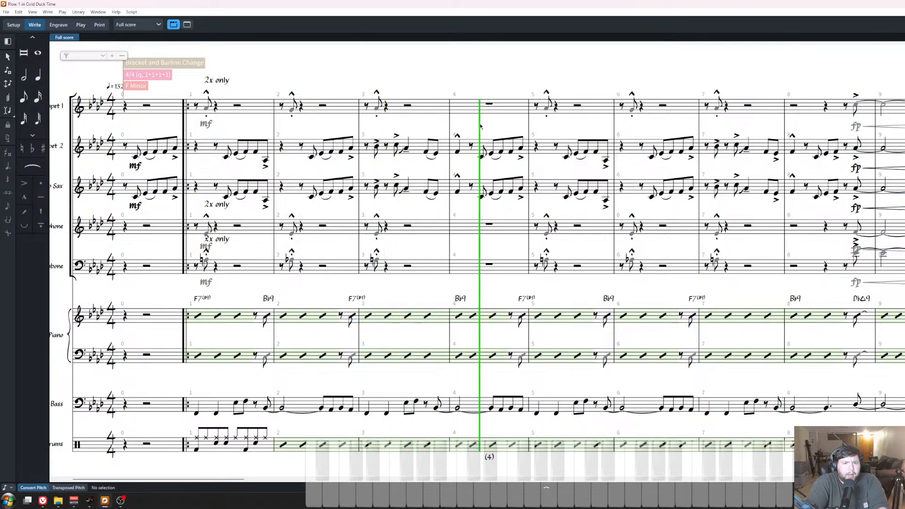
key(space)
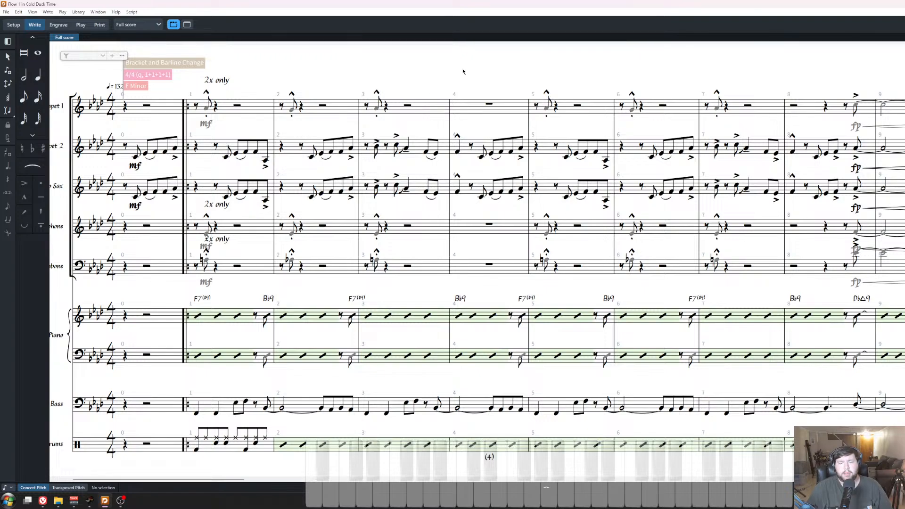
click(506, 109)
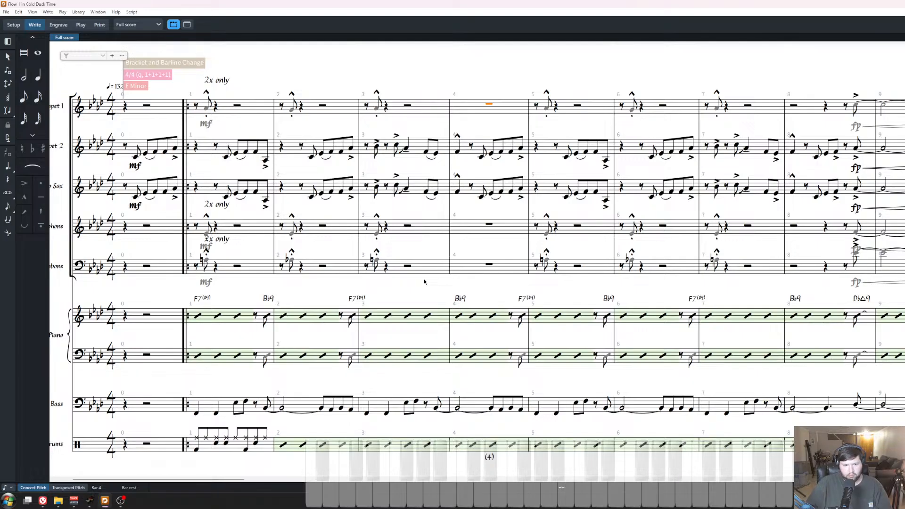
Change the Mellophone's offbeat notes in bars 2 and 6 to D natural.
click(377, 236)
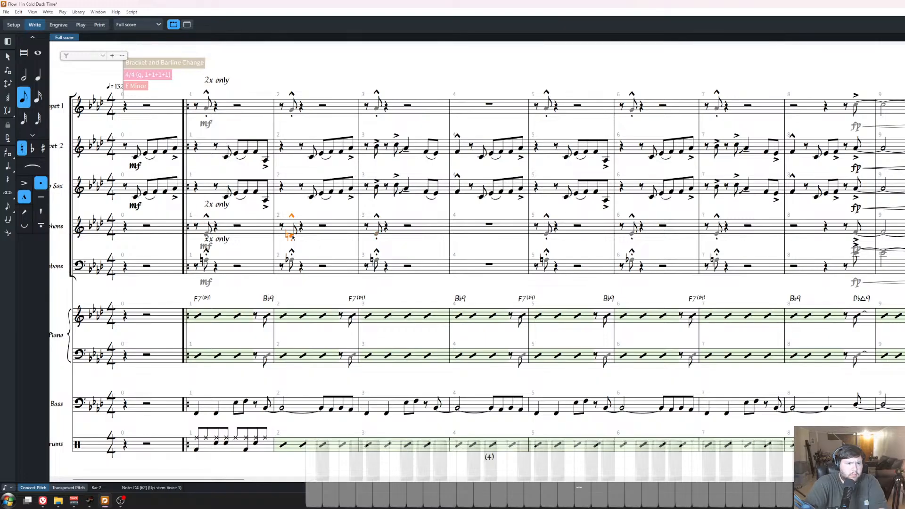
click(196, 228)
key(p)
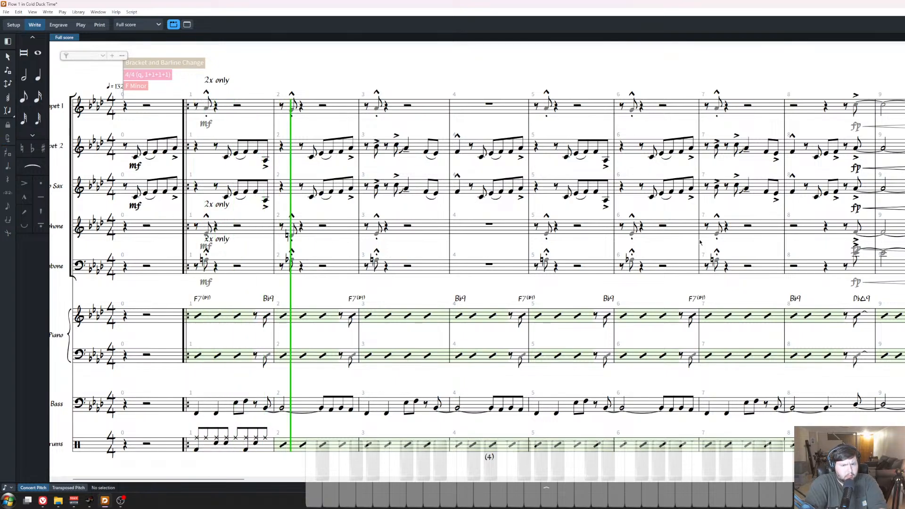
click(626, 222)
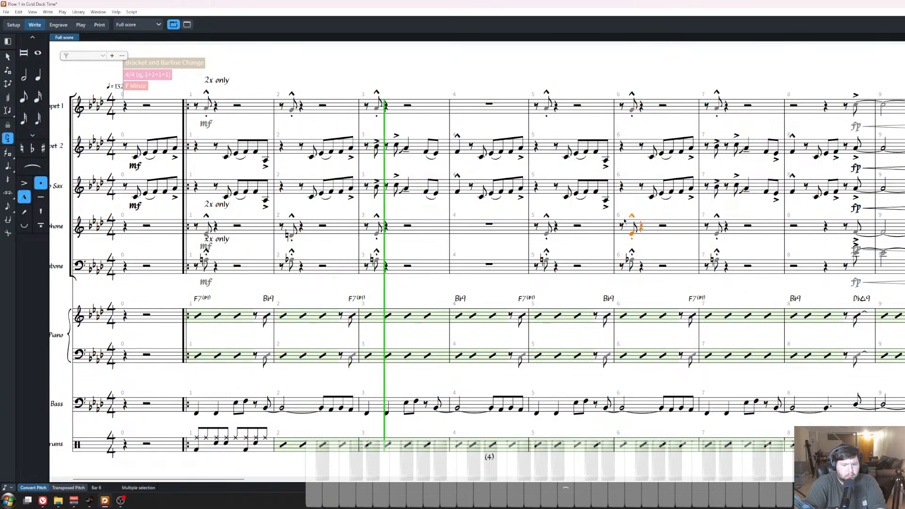
click(641, 213)
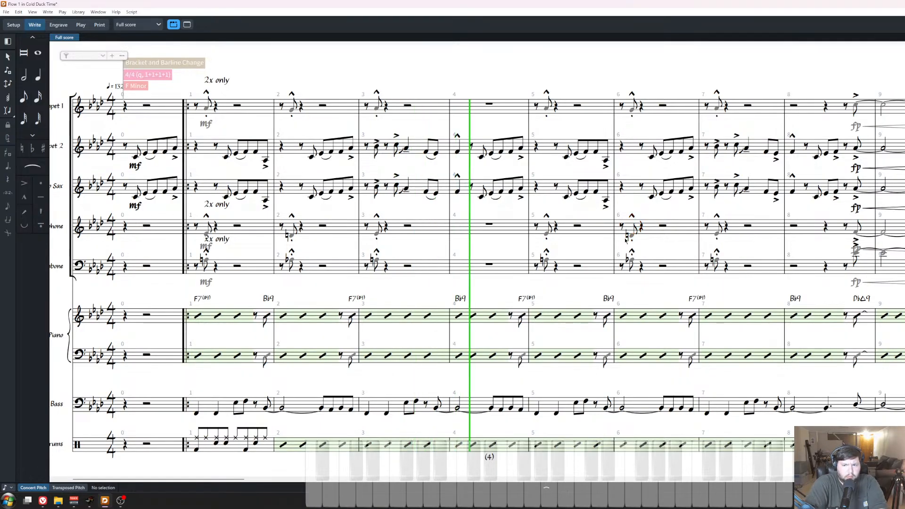
Play back the opening bars and check Trumpet 1's offbeat notes in bars 2 and 6.
scroll(584, 269, down, 1)
drag(669, 242, 627, 242)
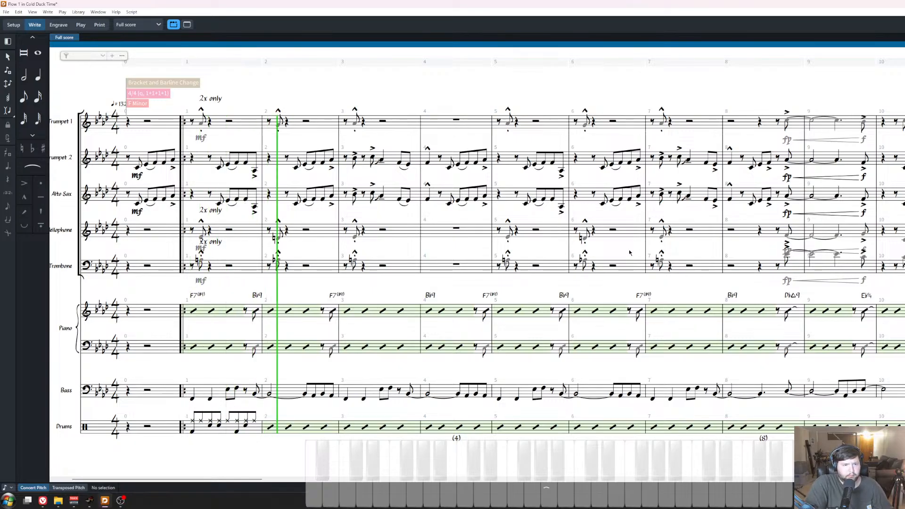
click(278, 125)
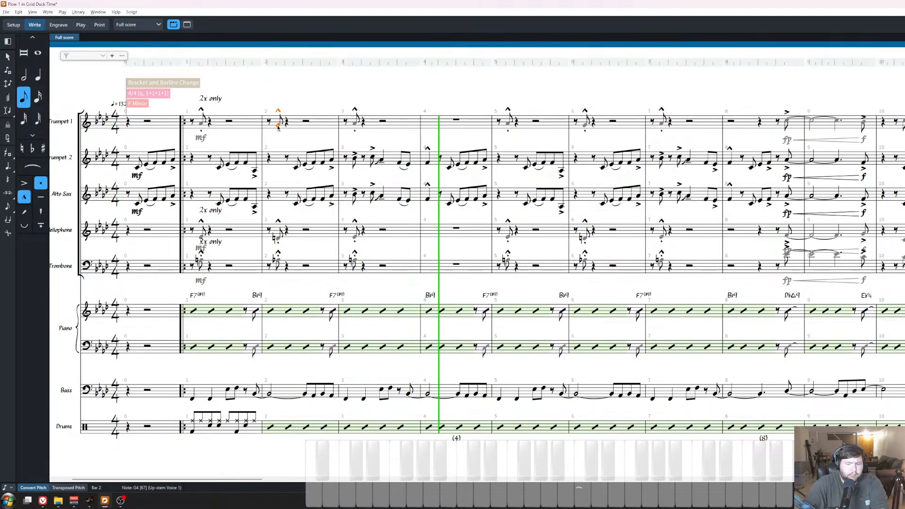
click(586, 125)
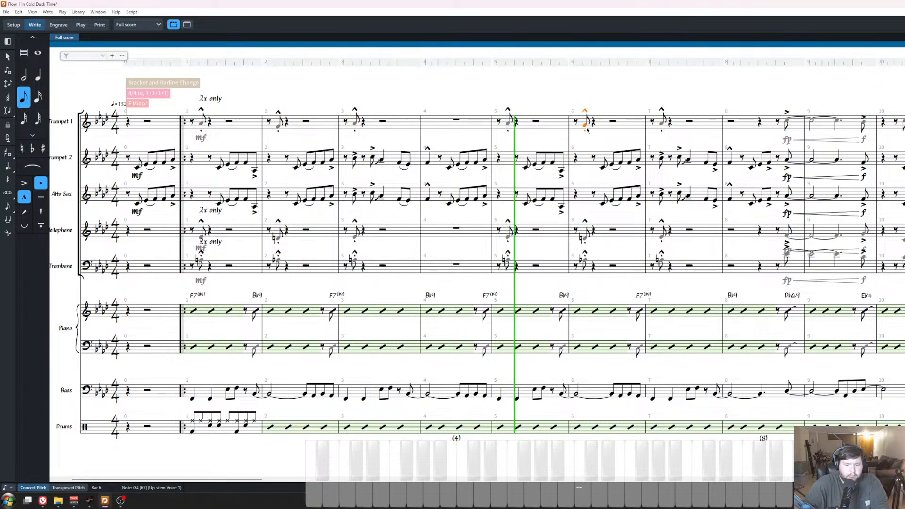
click(560, 95)
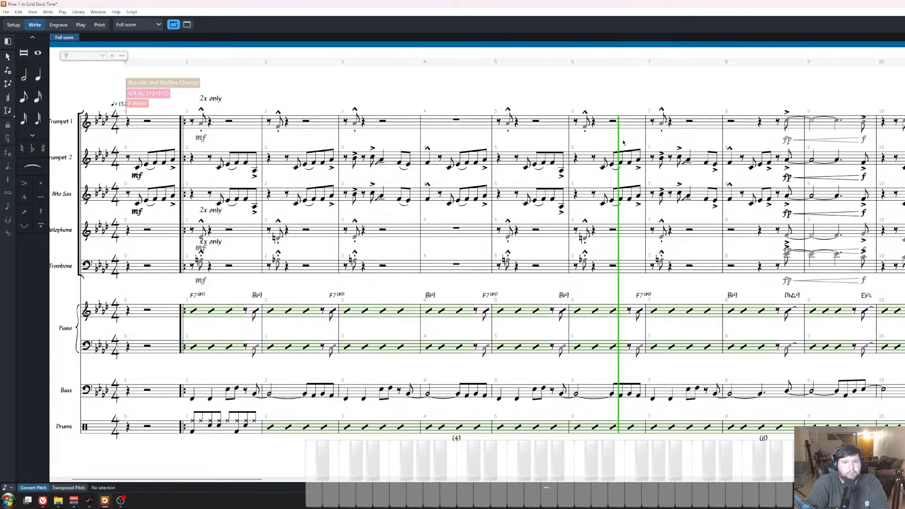
scroll(643, 112, down, 1)
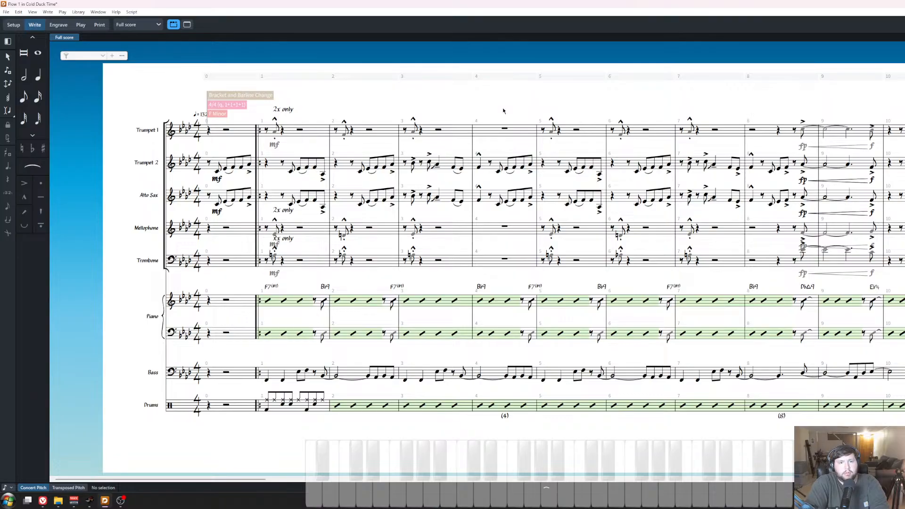
Enter a quarter-note D4–A♭4–F5 chord with a marcato accent on beat 2 of bar 4 in Trumpet 1.
click(504, 134)
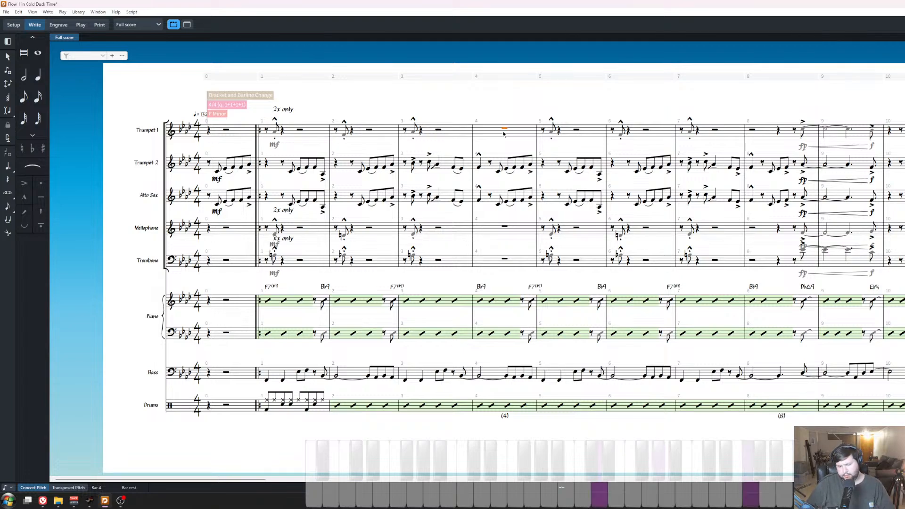
key(Return)
key(space)
key(6)
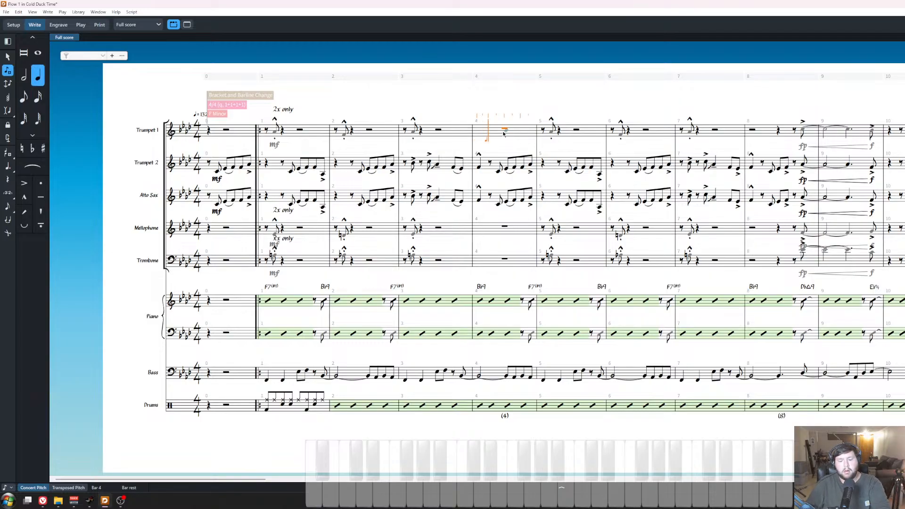
key(shift+bracketleft)
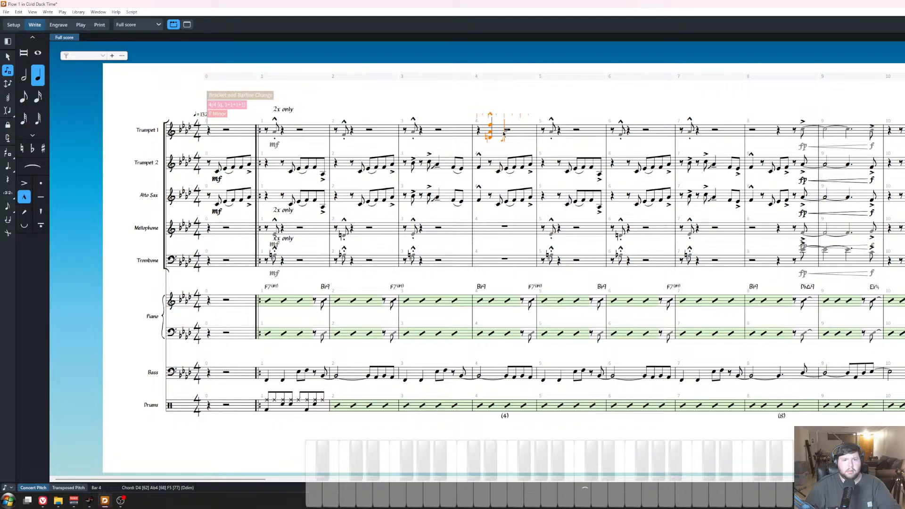
key(shift+bracketleft)
key(Escape)
Add a fall to every note of Trumpet 1's chord in bar 4.
key(space)
key(space)
scroll(531, 292, left, 10)
key(shift+o)
text(fall)
key(Return)
scroll(468, 236, up, 3)
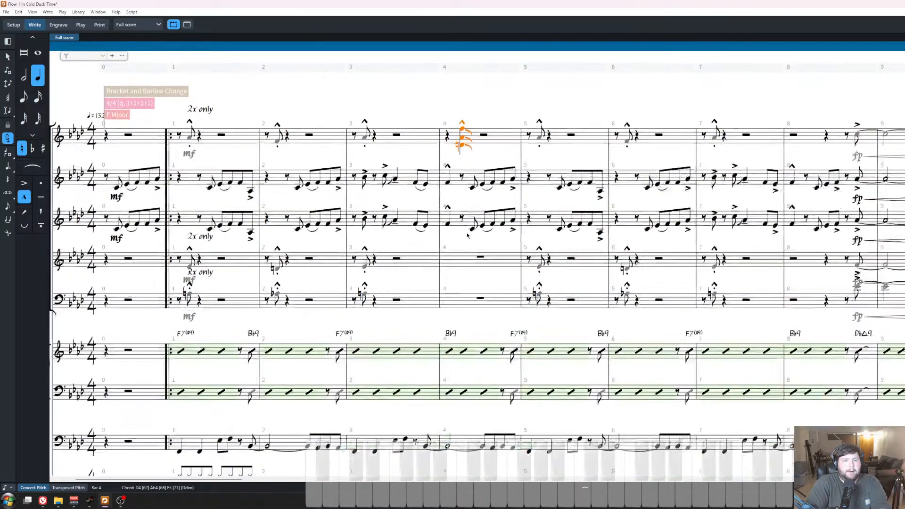
scroll(476, 140, up, 3)
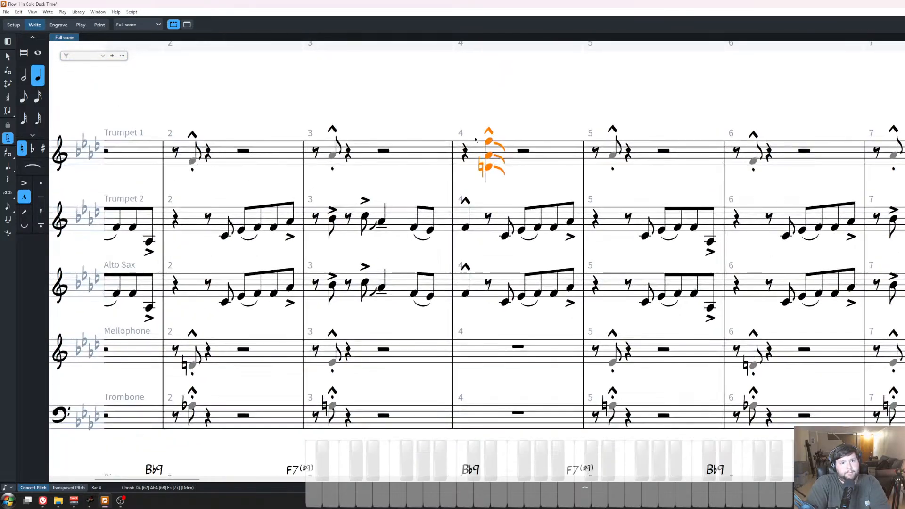
Distribute the bar 4 chord with its falls across the horns: F to Trumpet 1, A♭ to Mellophone, D natural to Trombone.
key(Left)
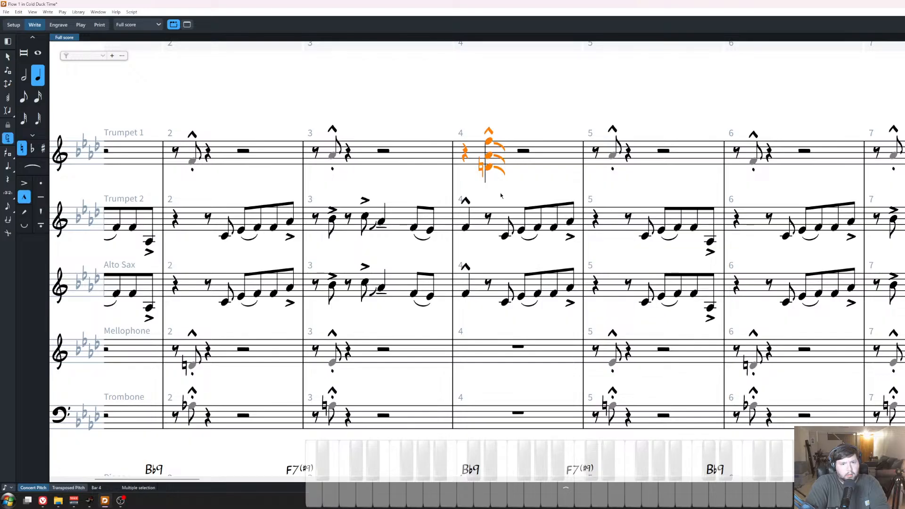
key(x)
ctrl+click(494, 299)
ctrl+click(494, 351)
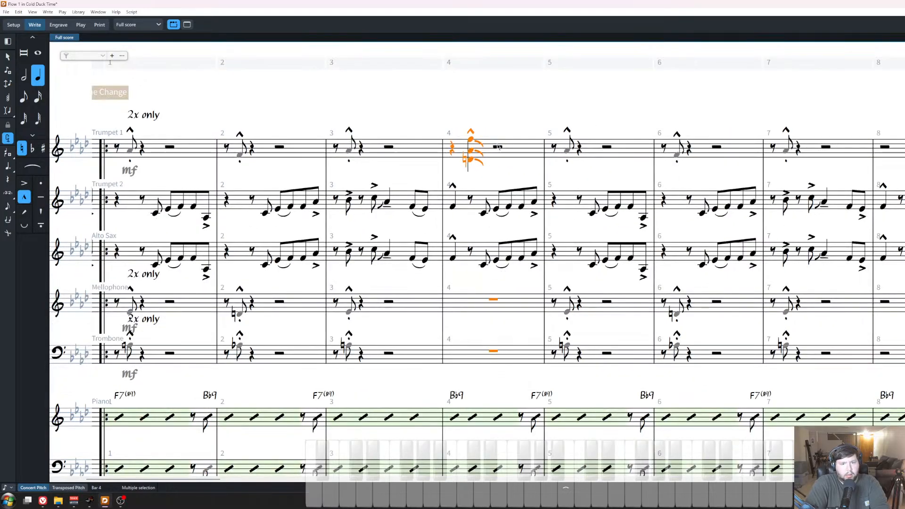
key(Delete)
ctrl+click(509, 307)
ctrl+click(511, 359)
key(ctrl+z)
click(499, 110)
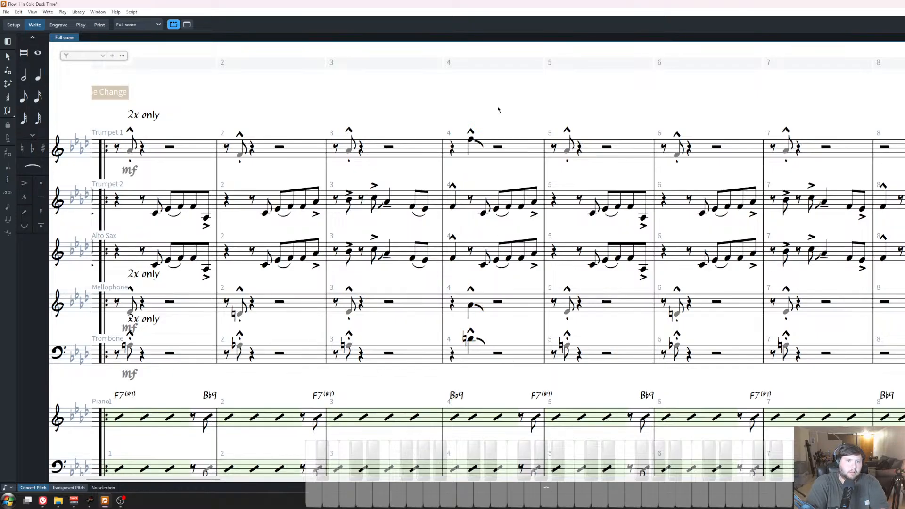
Play back the score from bar 4 and again from bar 5 to check the horn hits in context.
double_click(465, 153)
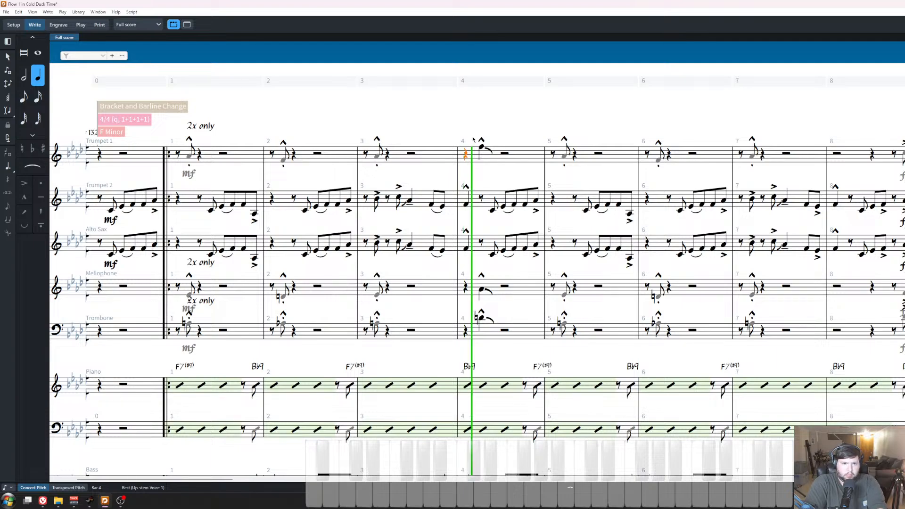
click(564, 119)
key(space)
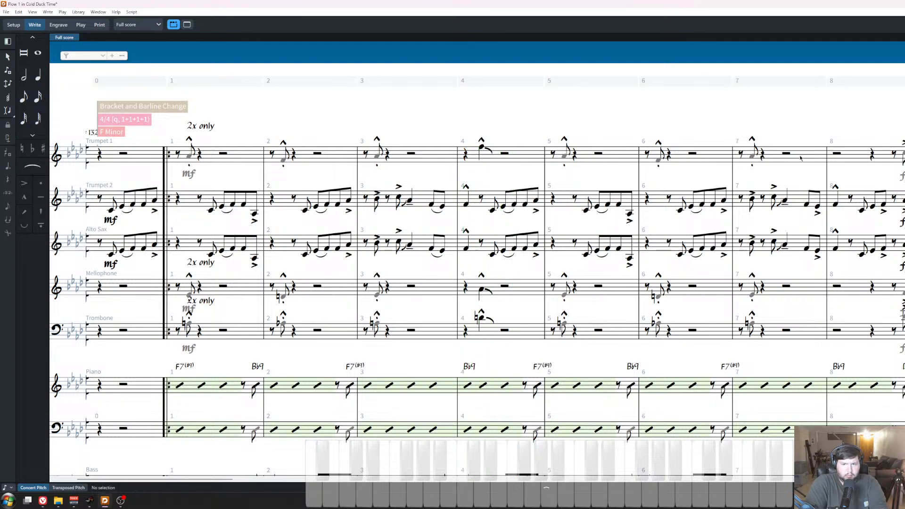
scroll(384, 158, right, 3)
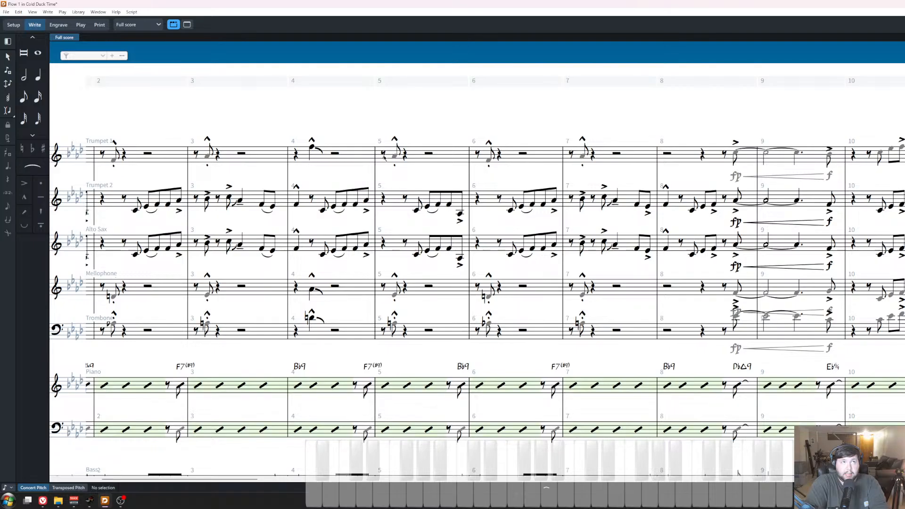
click(383, 154)
key(p)
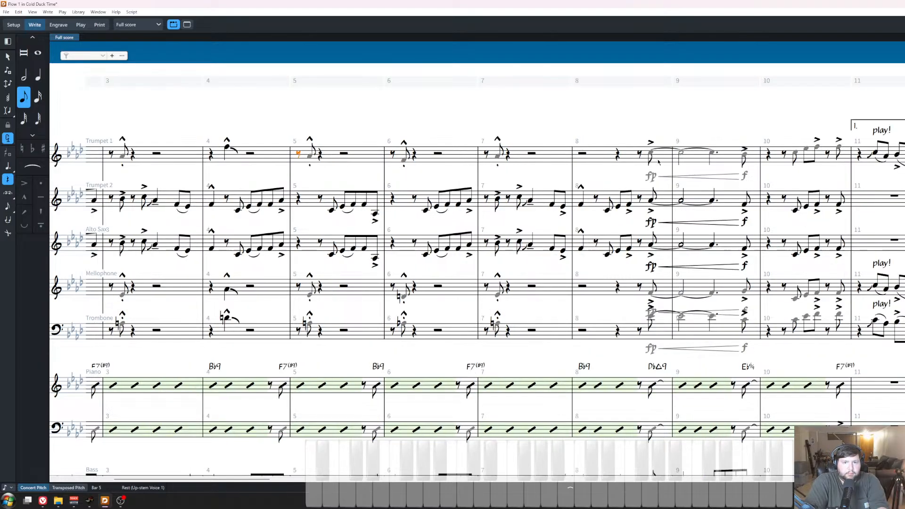
key(Escape)
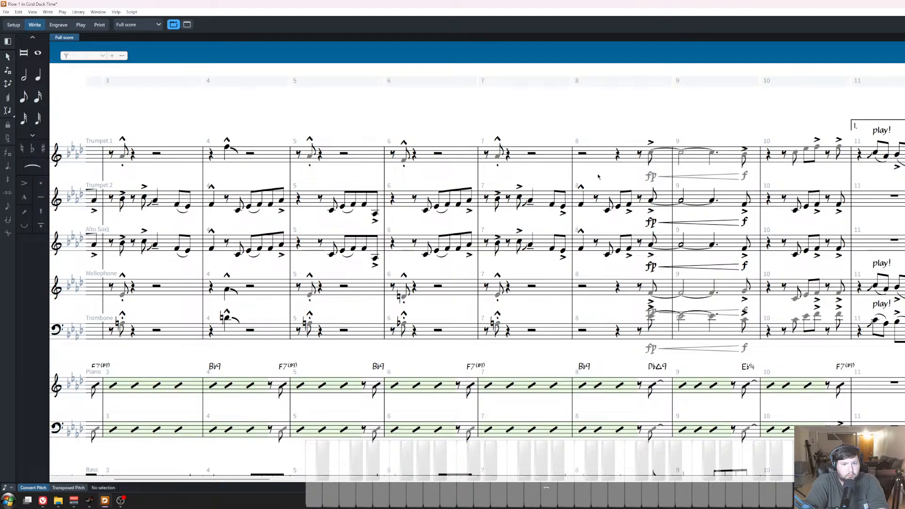
Copy Trumpet 1's accented note with fall from bar 4 to the start of bar 8.
click(269, 166)
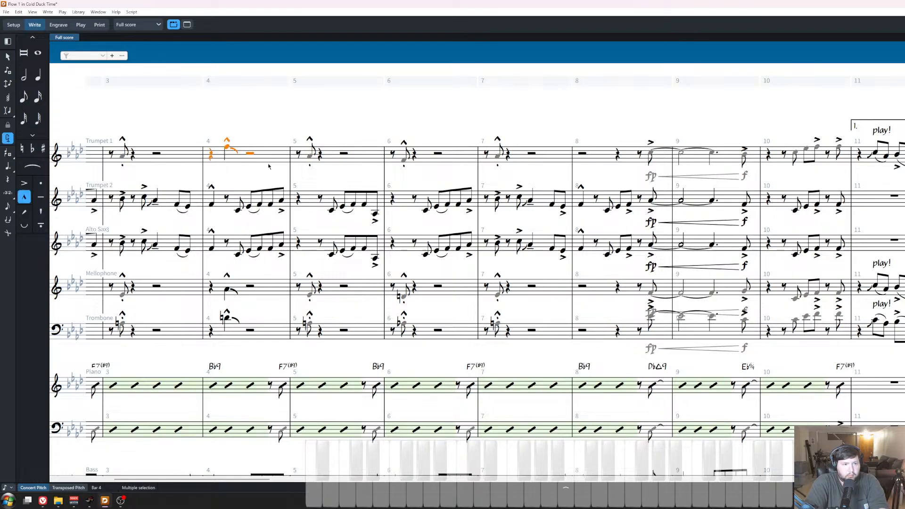
click(583, 154)
key(ctrl+v)
Copy the bar 4 hits with falls in Mellophone and Trombone to the same beat of bar 8.
click(232, 340)
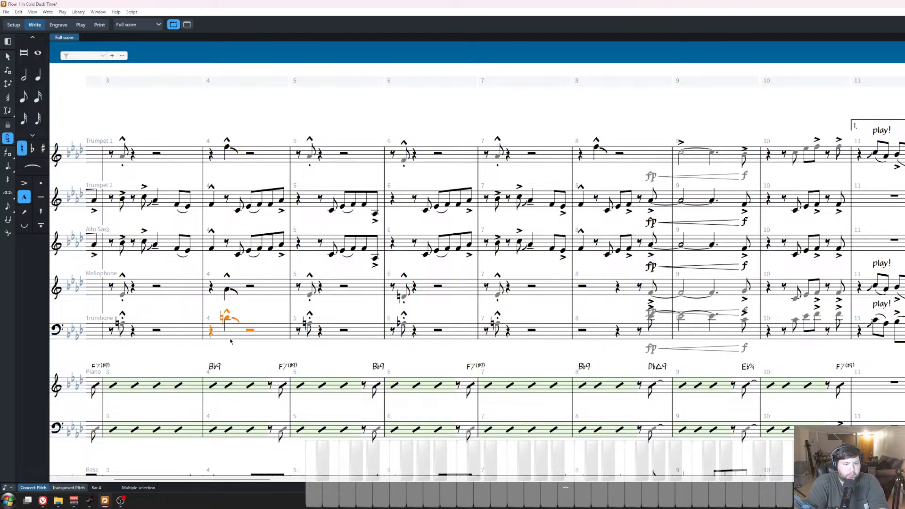
ctrl+click(207, 289)
click(320, 350)
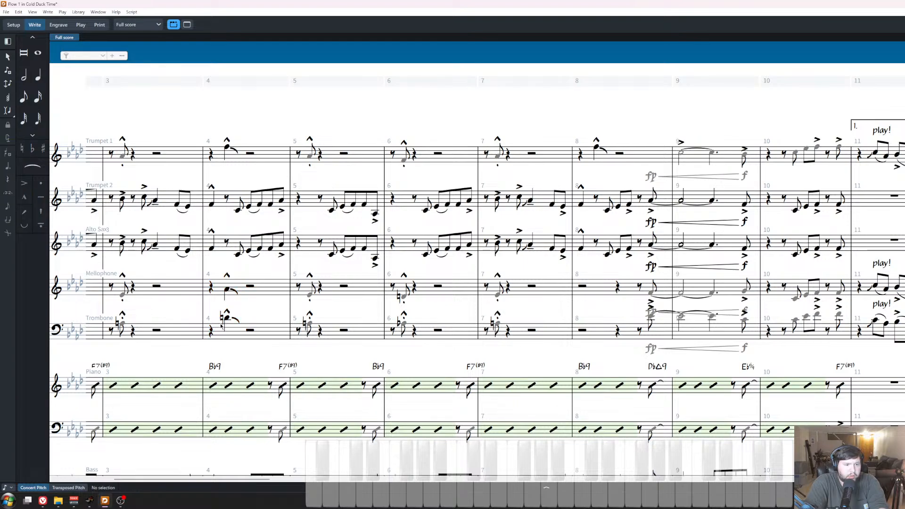
click(227, 319)
shift+click(211, 287)
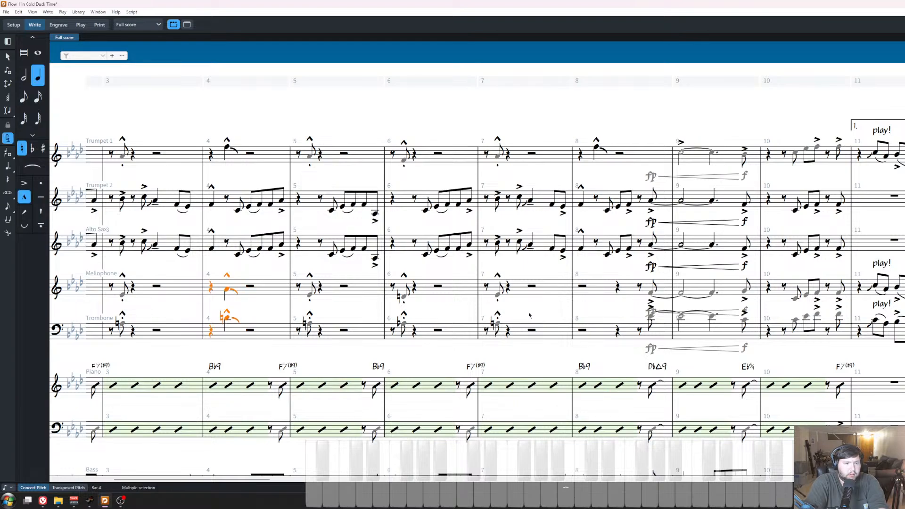
click(582, 288)
key(ctrl+v)
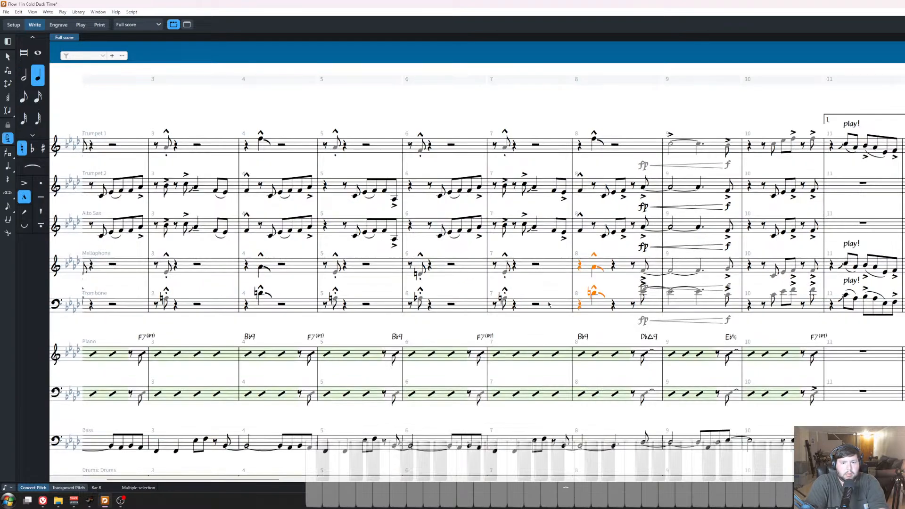
Zoom out on the full score, switch it to page view and go back to the first page.
key(x)
key(x)
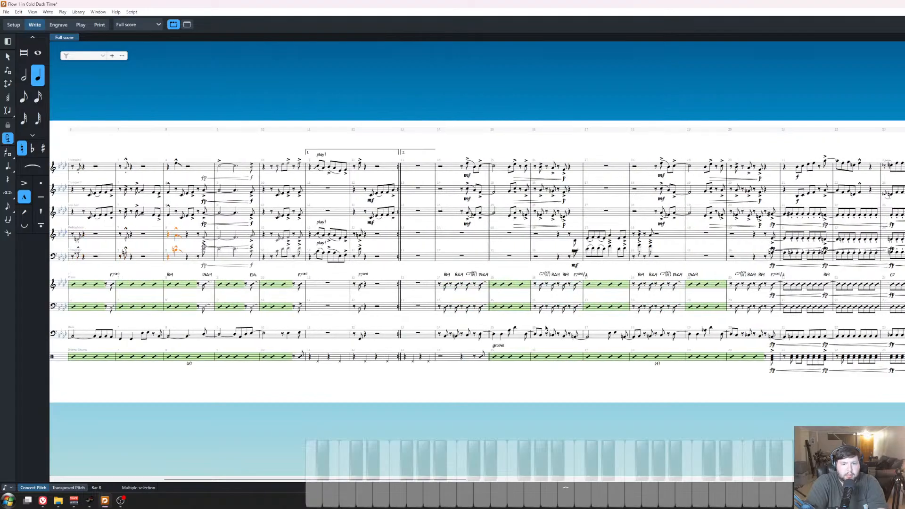
scroll(546, 329, right, 10)
key(Escape)
click(121, 26)
click(132, 36)
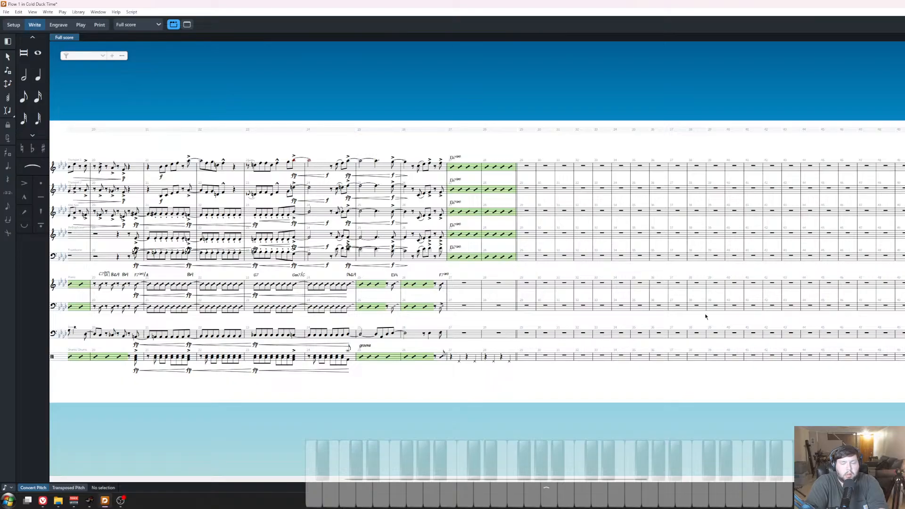
key(ctrl+alt+1)
scroll(774, 375, left, 15)
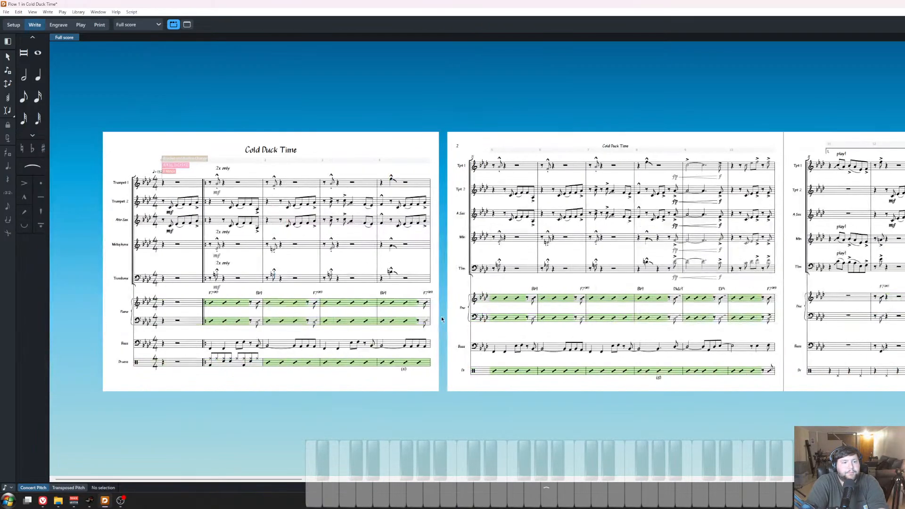
Check the Trumpet 1 part layout and return to the full score.
scroll(442, 318, right, 5)
scroll(441, 319, right, 14)
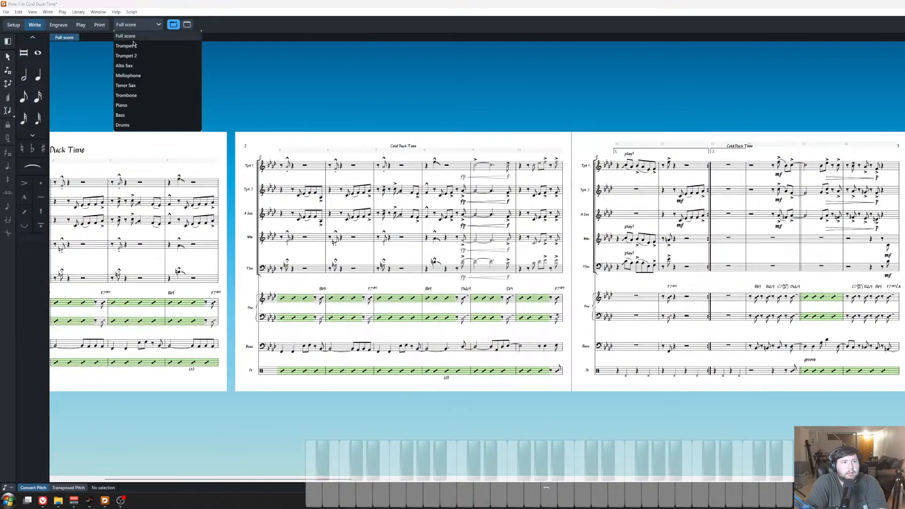
click(133, 46)
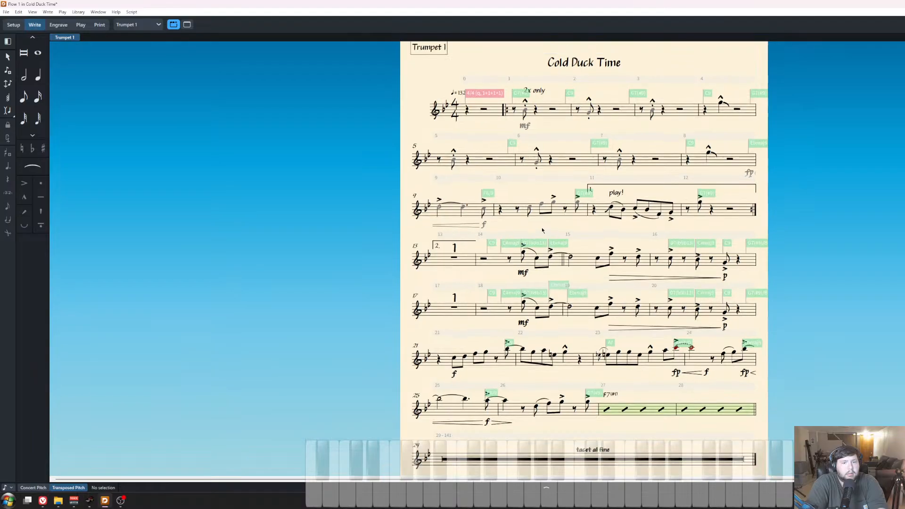
click(138, 24)
click(133, 35)
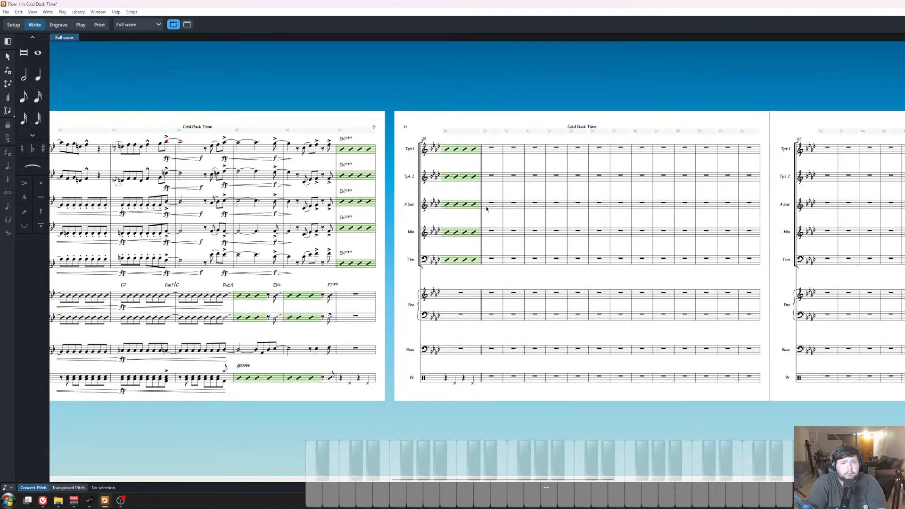
Change the double barline at the start of bar 29 to a start repeat barline.
click(482, 208)
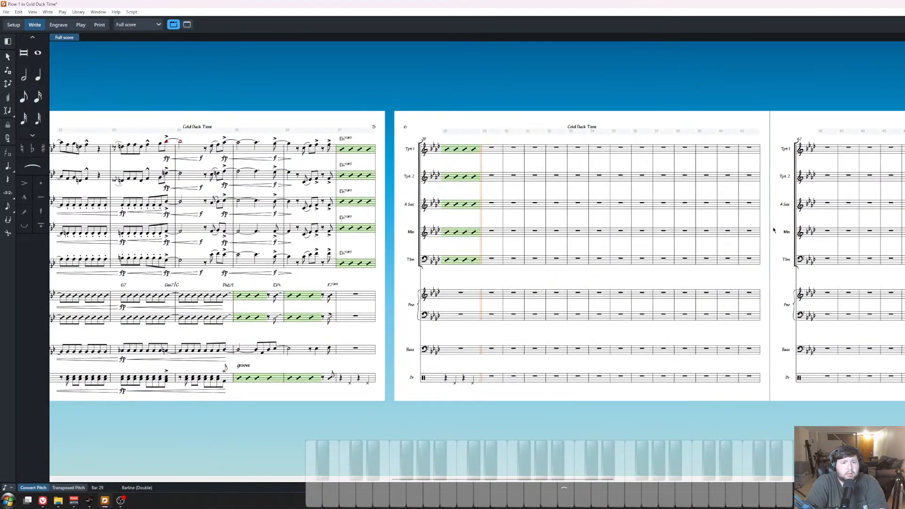
scroll(658, 305, right, 5)
scroll(658, 305, left, 15)
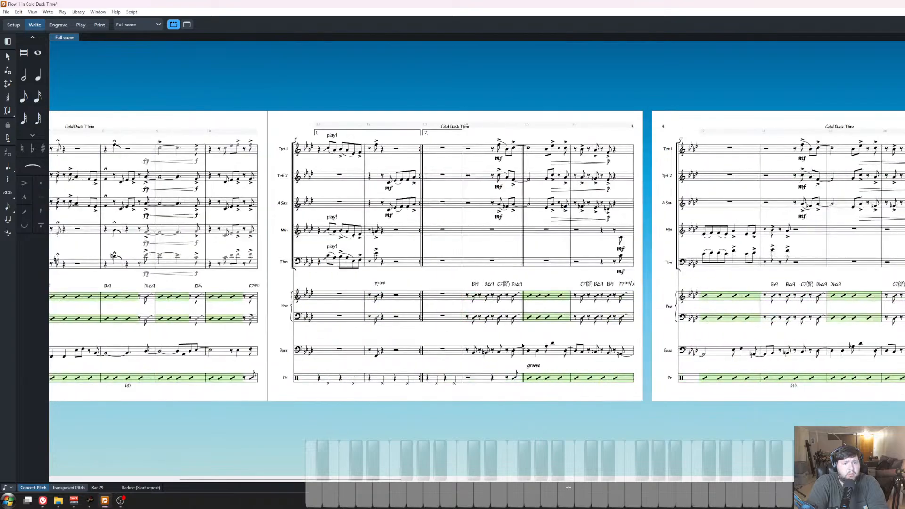
scroll(437, 302, left, 5)
click(226, 291)
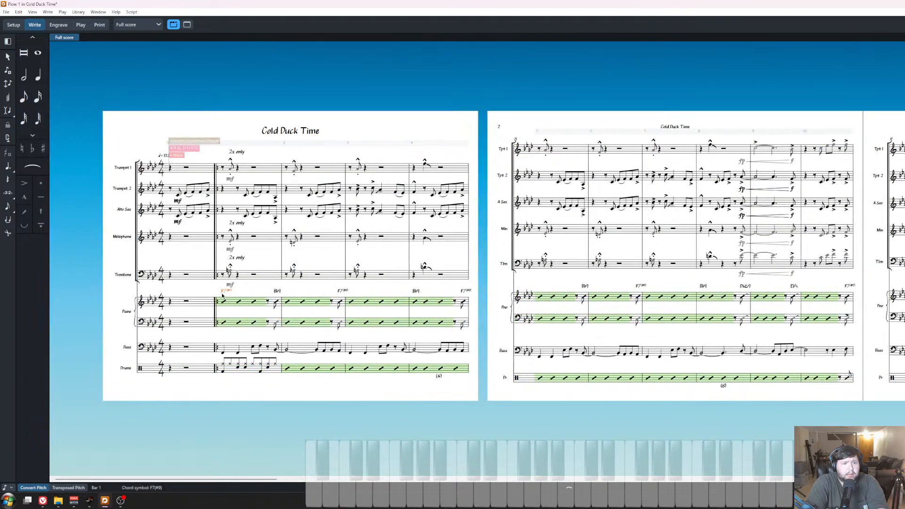
shift+click(576, 374)
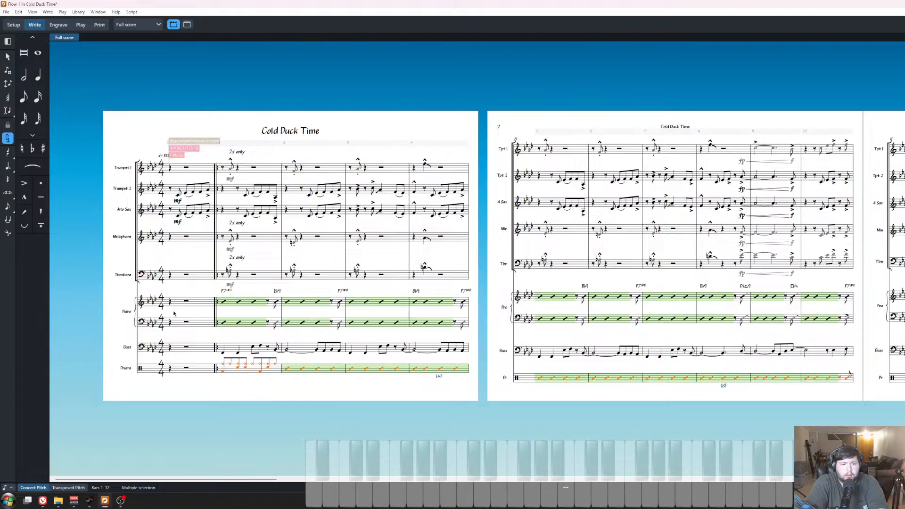
shift+click(226, 303)
ctrl+click(227, 292)
ctrl+click(277, 291)
ctrl+click(343, 292)
ctrl+click(416, 291)
ctrl+click(466, 292)
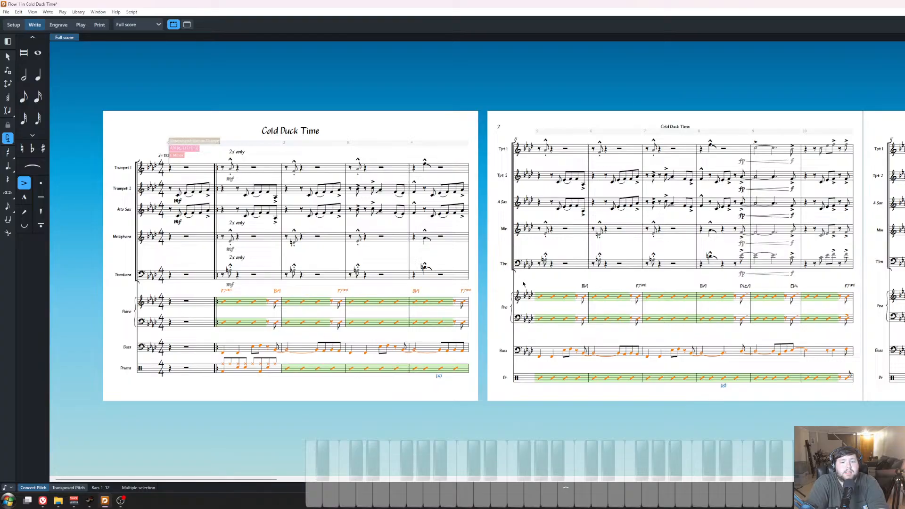
drag(562, 278, 864, 290)
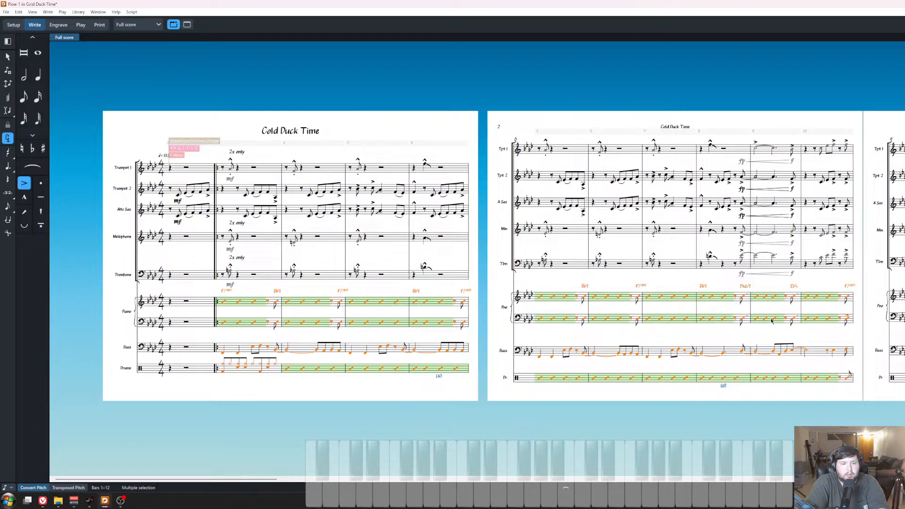
key(Escape)
Copy the Bass and Drums music of bars 1–12 and paste it starting at bar 29.
click(225, 347)
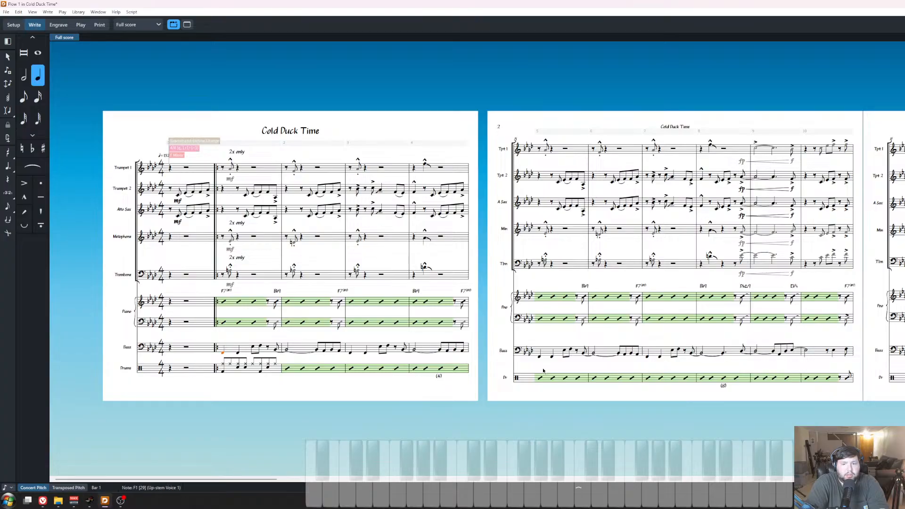
scroll(818, 371, right, 5)
shift+click(750, 383)
scroll(734, 457, left, 2)
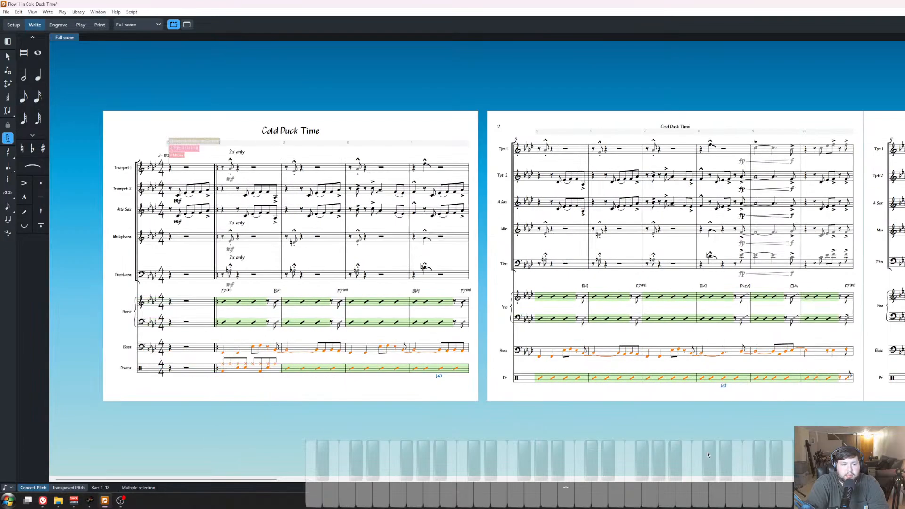
scroll(583, 456, right, 3)
scroll(583, 454, right, 18)
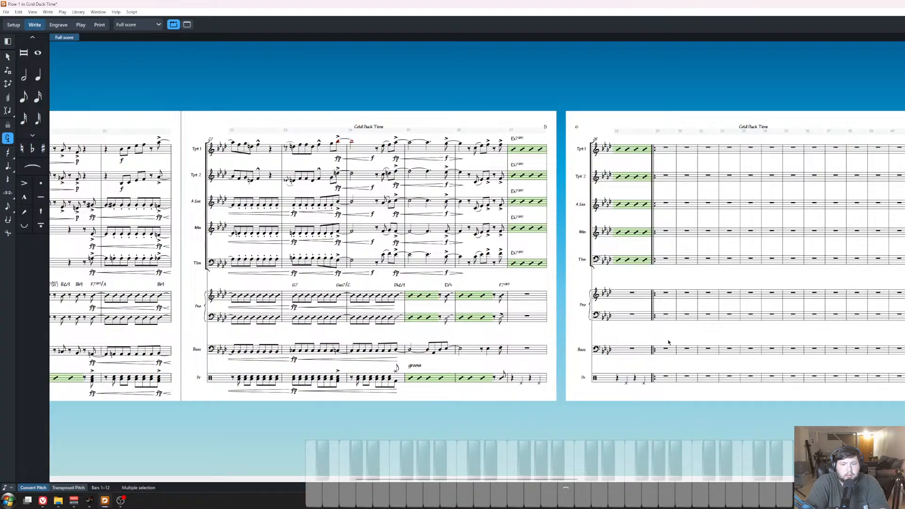
click(669, 343)
key(ctrl+v)
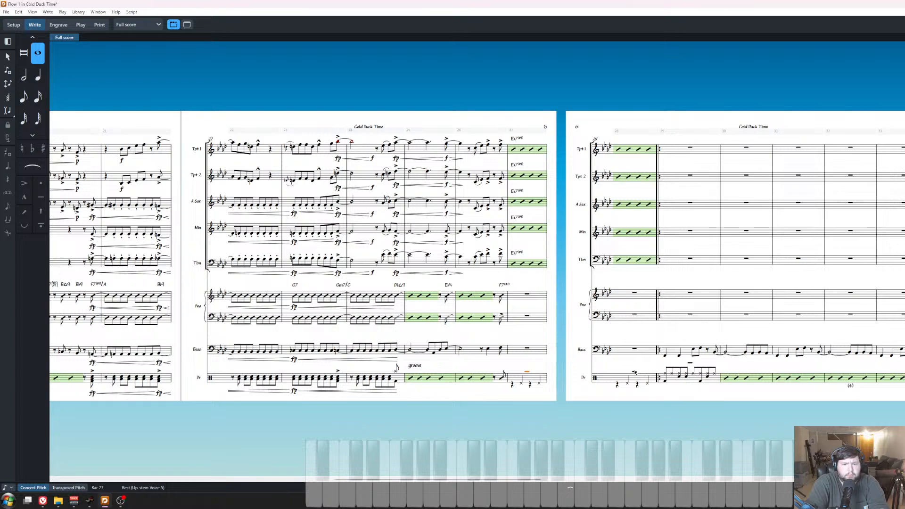
Remove the surplus whole-bar rests above the Drums staff in bars 27–29 with Remove Rests.
shift+click(634, 372)
click(635, 373)
shift+click(691, 364)
shift+click(528, 372)
click(18, 12)
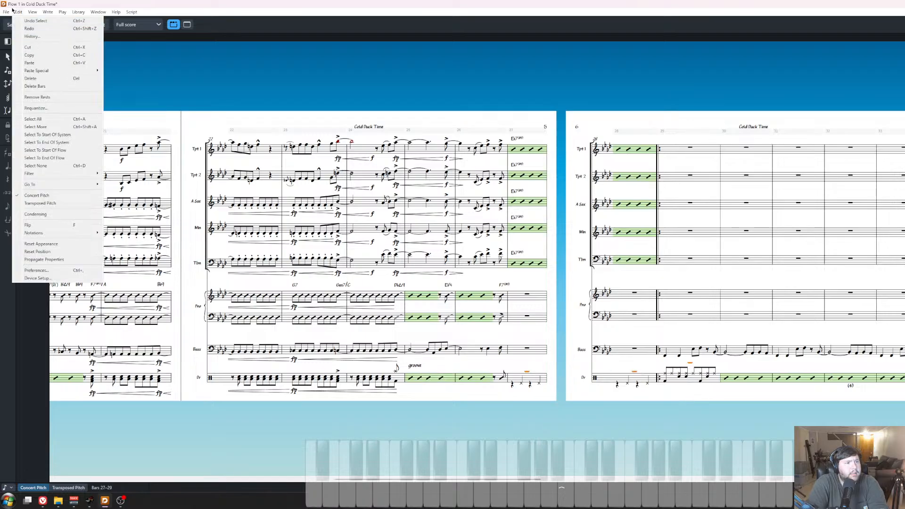
click(53, 96)
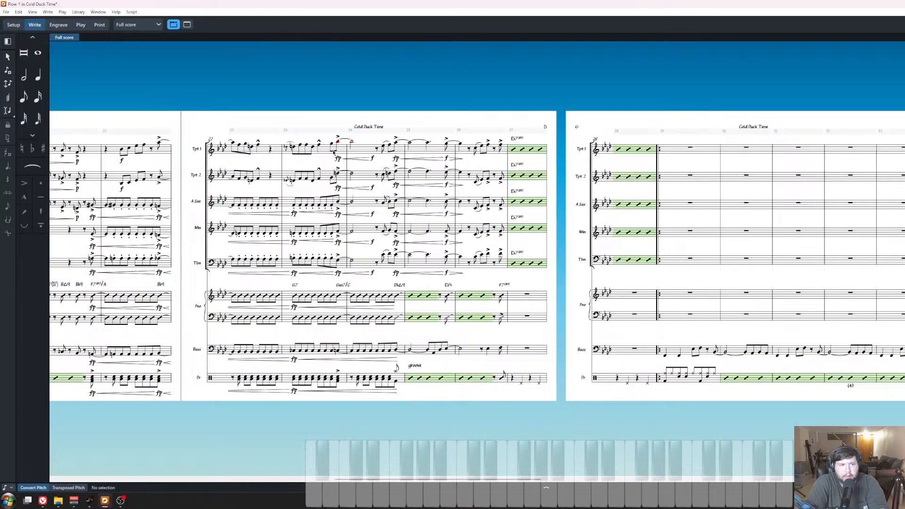
Find the Remove Rests edit command in the key command preferences by searching for "remove".
click(18, 11)
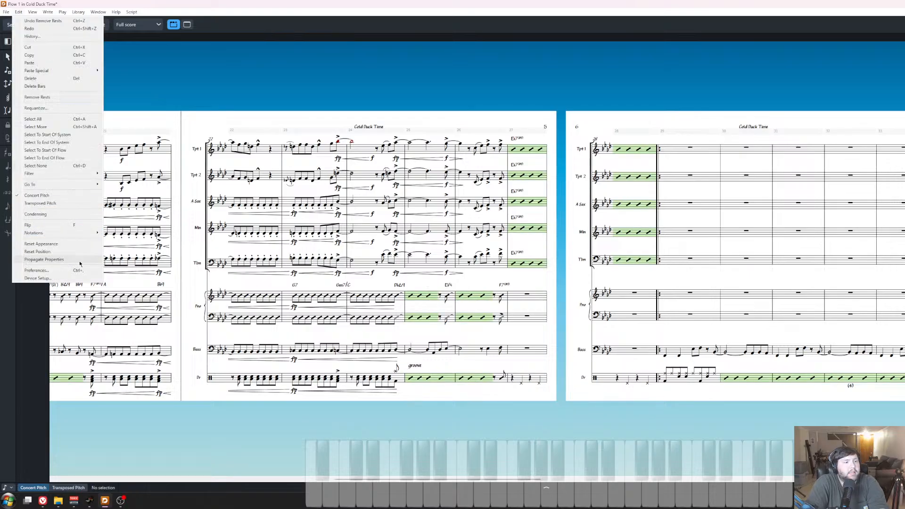
click(71, 270)
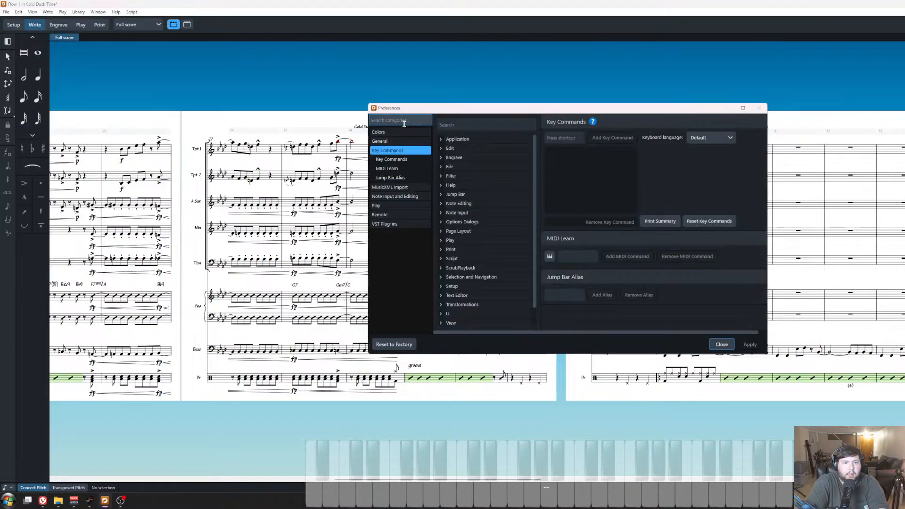
text(remove re)
click(455, 125)
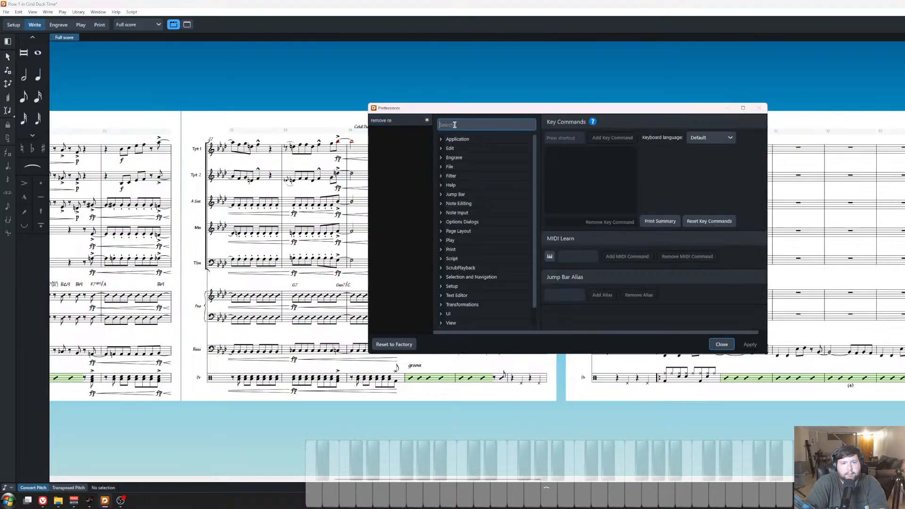
text(remove)
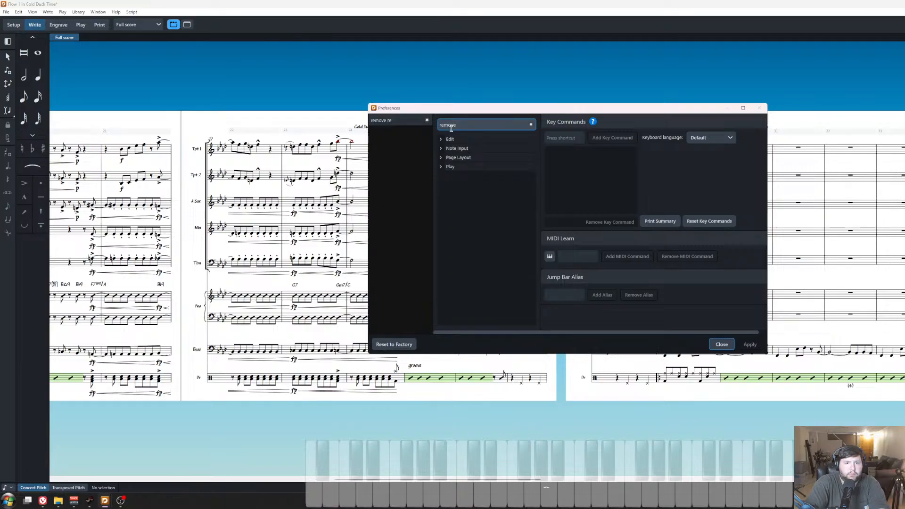
click(445, 141)
click(468, 195)
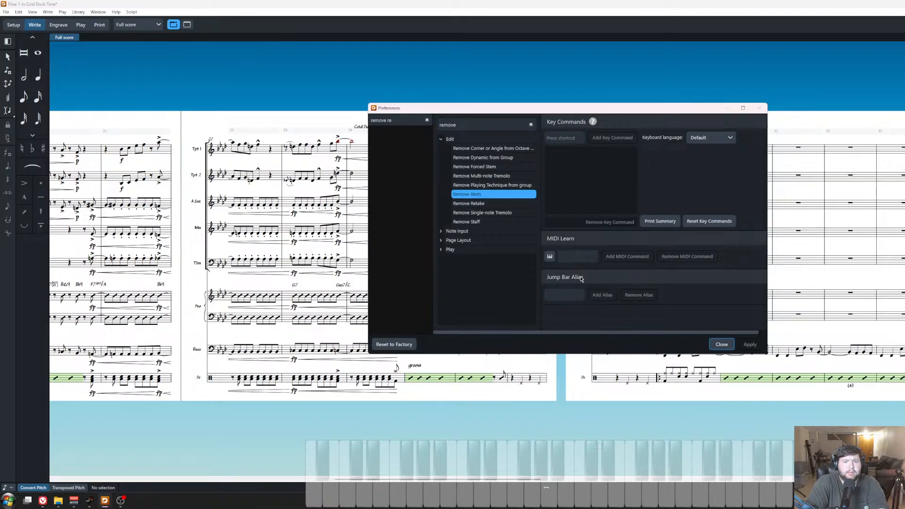
Assign a learned MIDI command to Remove Rests, apply it and close the preferences.
click(549, 258)
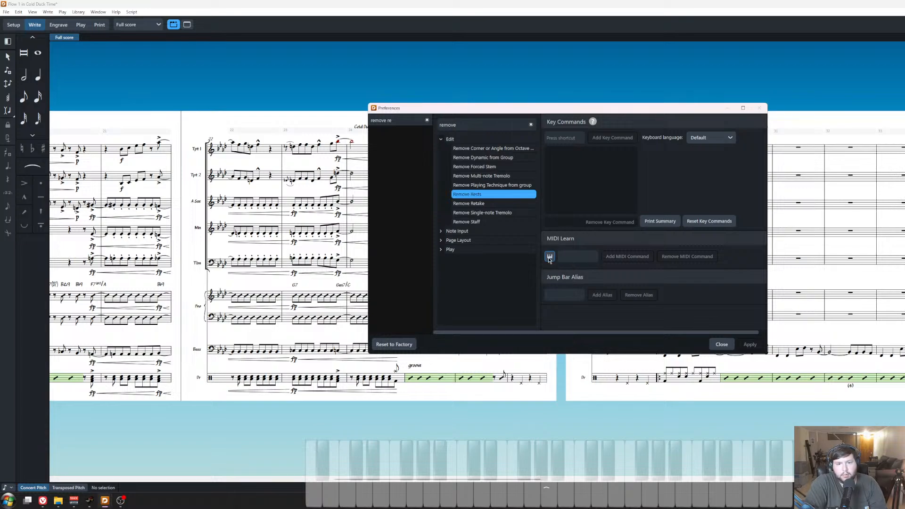
click(627, 256)
click(750, 344)
click(721, 344)
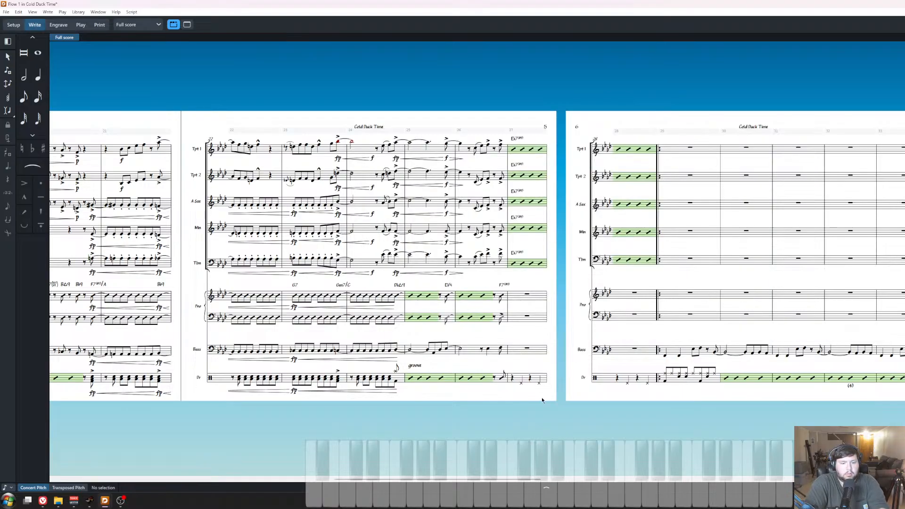
Save the project and look over the Bass and Drums parts in bars 28–40.
key(ctrl+s)
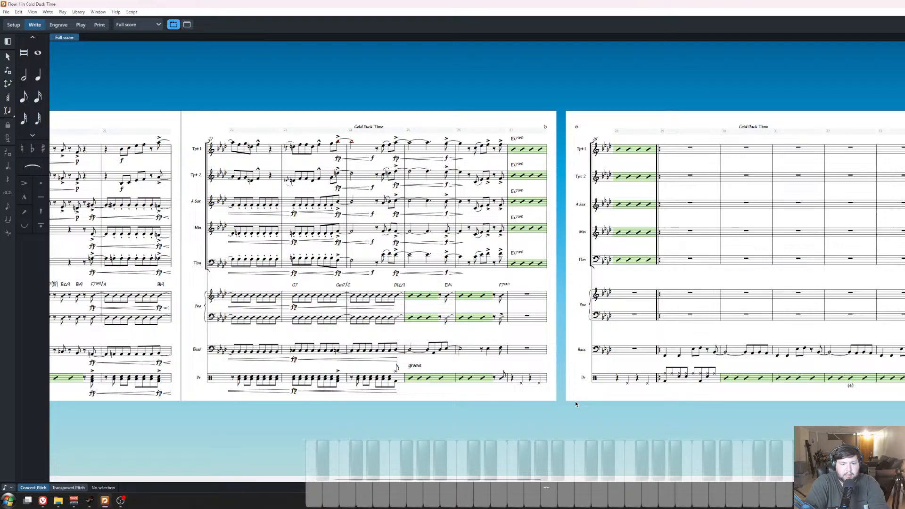
key(z)
scroll(576, 404, right, 5)
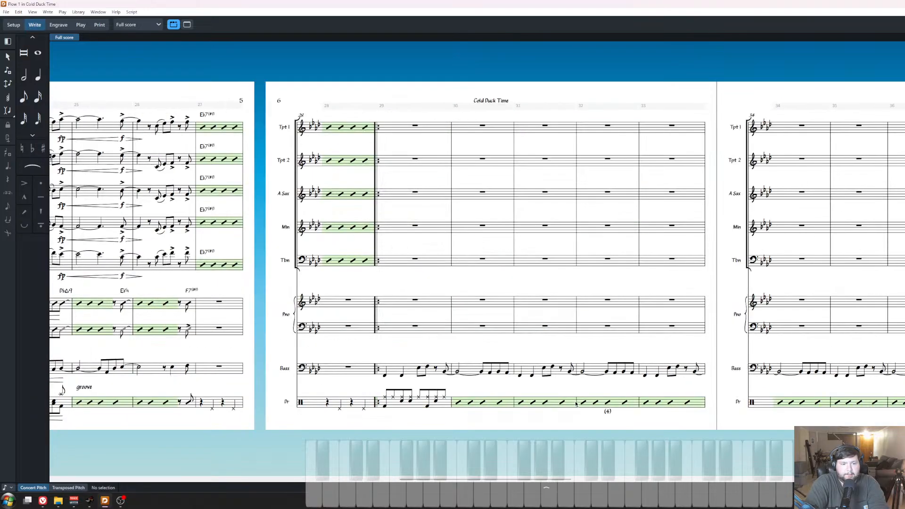
scroll(398, 311, right, 2)
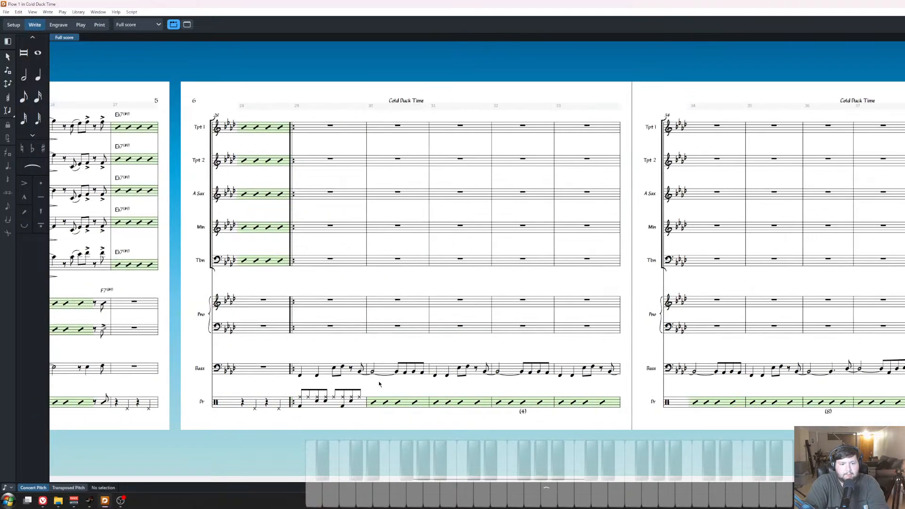
click(338, 301)
scroll(364, 374, right, 5)
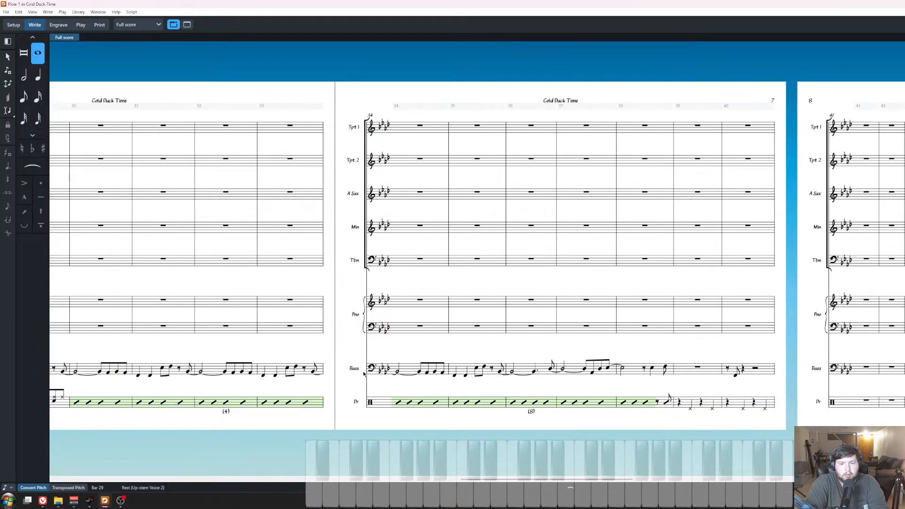
key(Escape)
scroll(648, 363, left, 5)
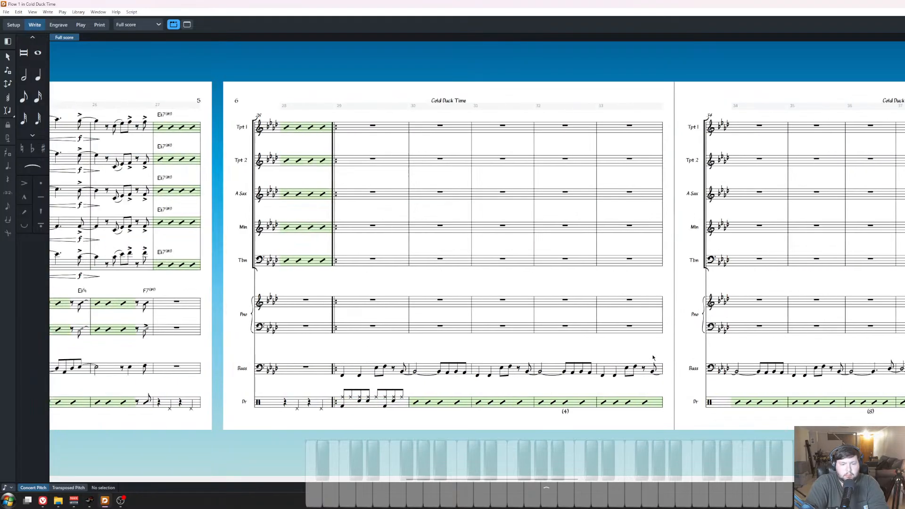
scroll(653, 358, right, 4)
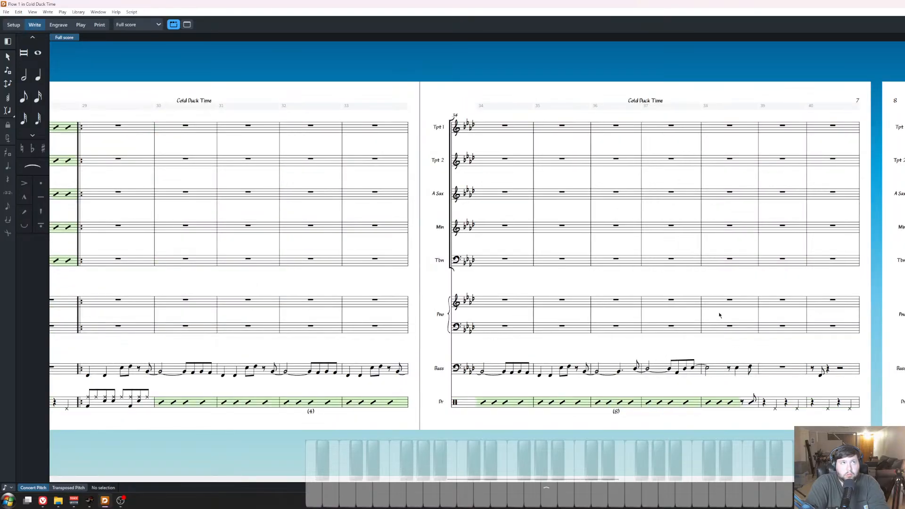
Enter an eighth-note rhythmic slash on the last off-beat of bar 38 in the upper Piano staff.
double_click(739, 304)
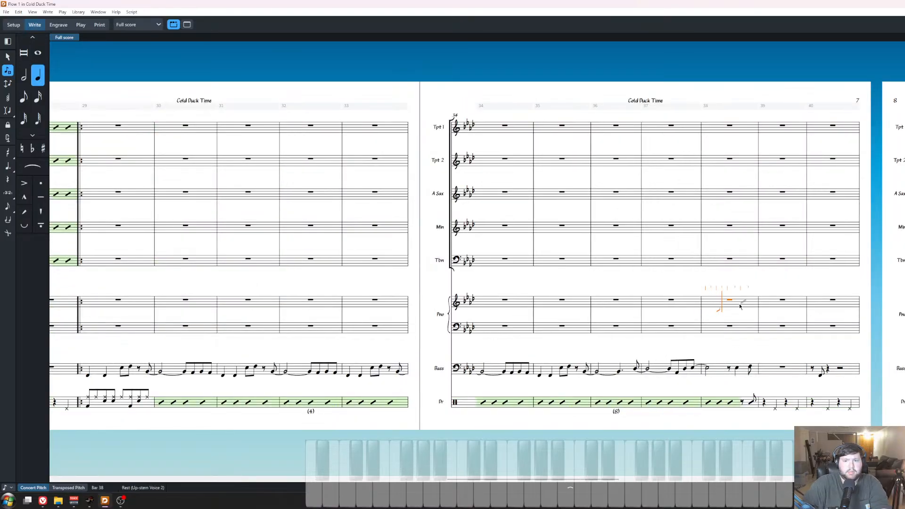
key(5)
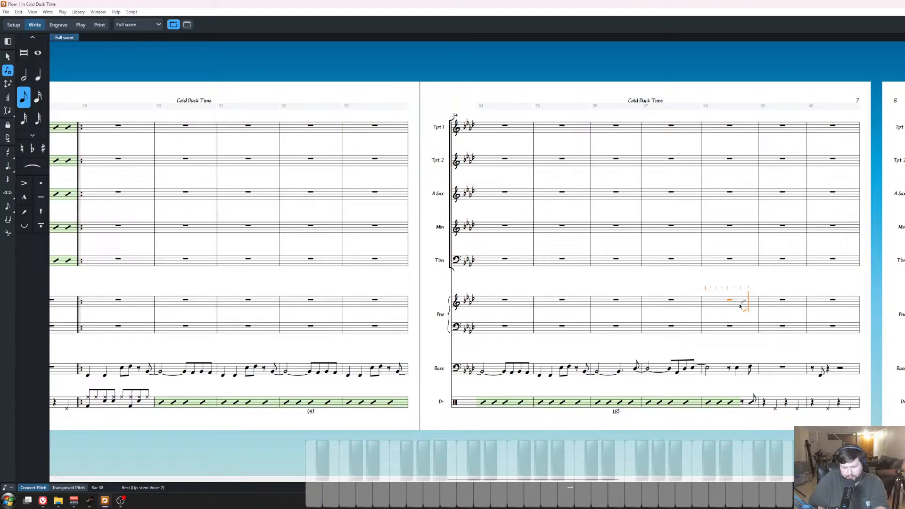
key(Escape)
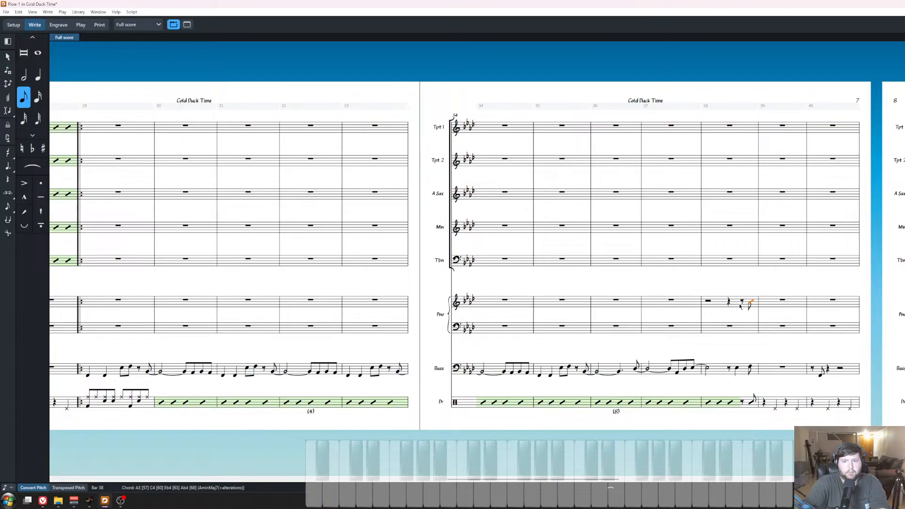
scroll(741, 367, right, 2)
key(Escape)
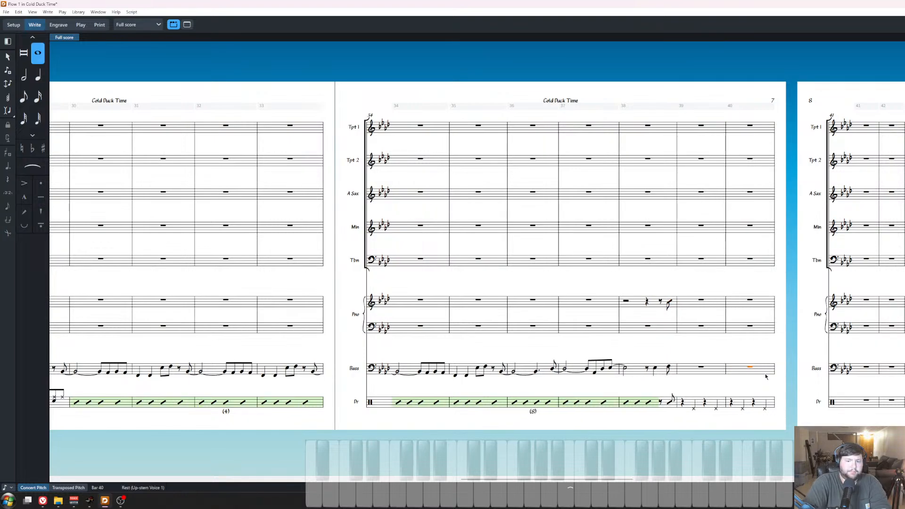
Add an end repeat barline at the end of bar 40.
key(ctrl+minus)
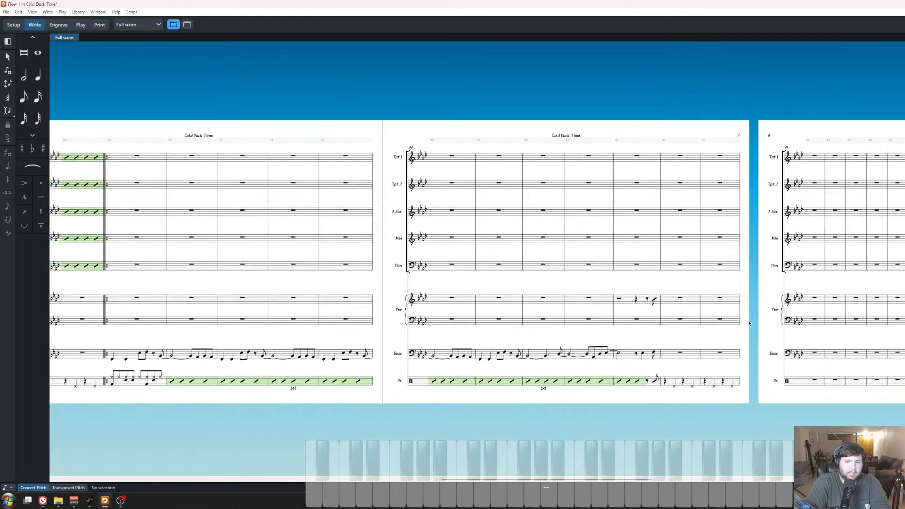
scroll(699, 357, left, 3)
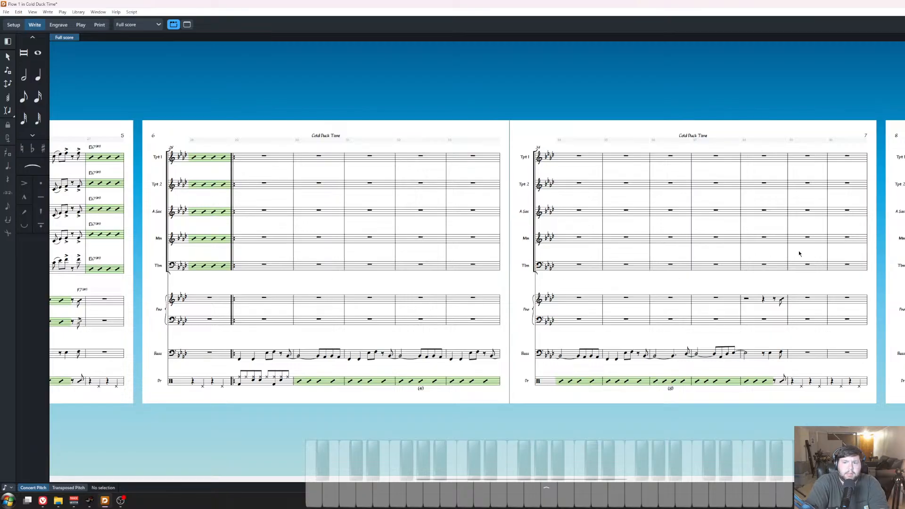
click(867, 254)
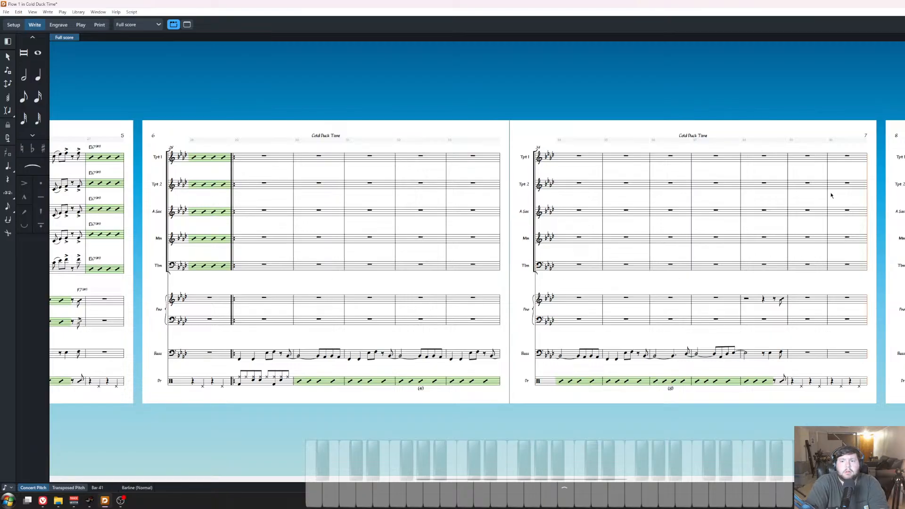
key(Return)
key(Escape)
Add the chord symbols F7(#9) at bar 29 and Bb9 at bar 30 above the Piano.
scroll(402, 307, left, 3)
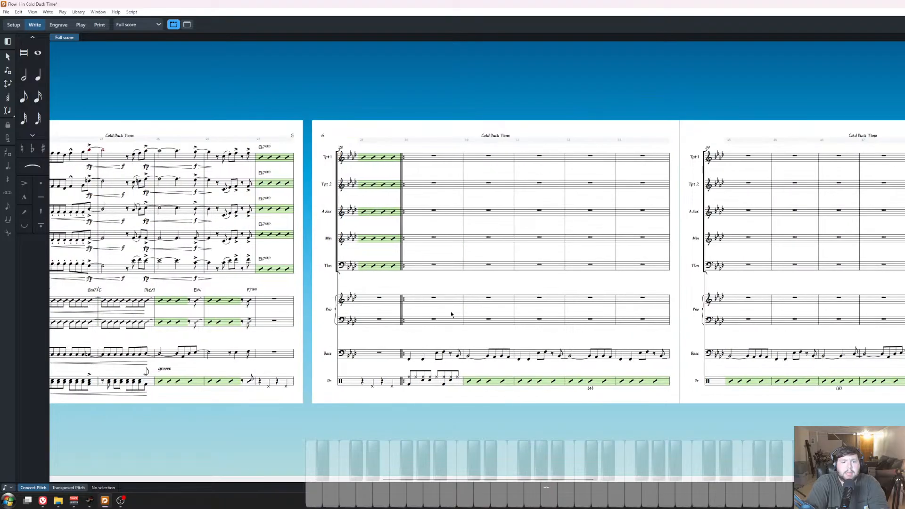
click(434, 298)
key(shift+q)
text(F7)
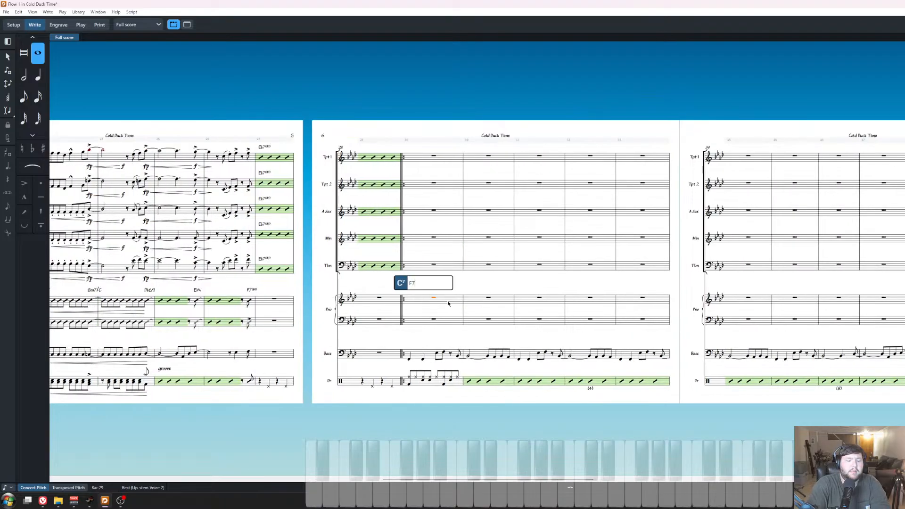
key(Return)
key(Right)
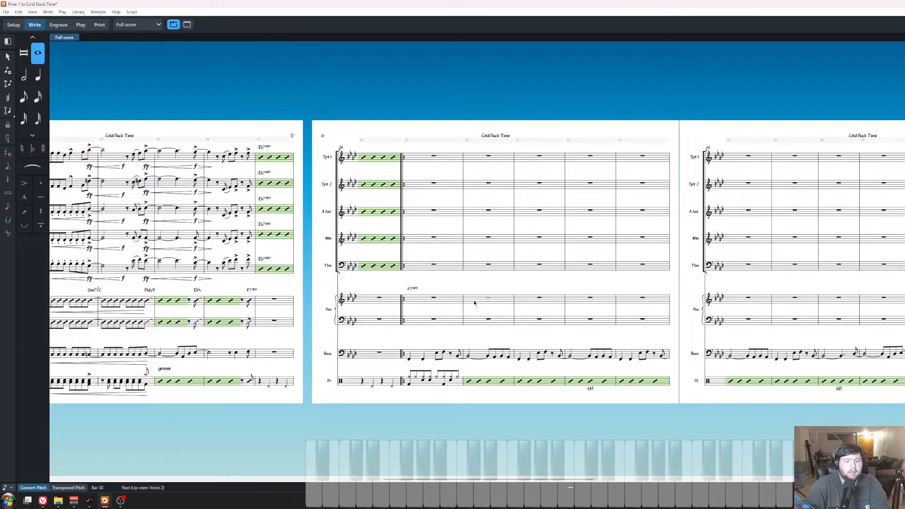
key(shift+q)
text(Bb9)
key(Return)
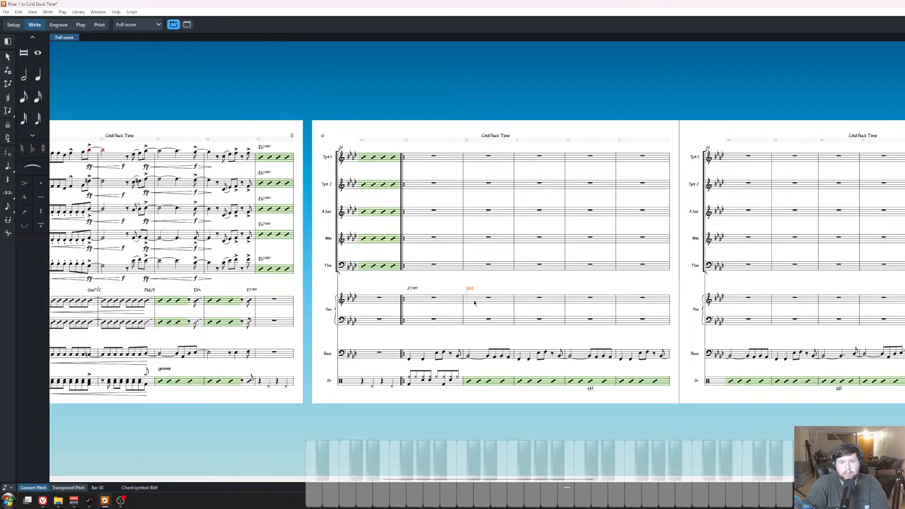
Copy the two chord symbols of bars 29–30 and paste them at bars 31–32 and 33–34.
scroll(306, 379, right, 3)
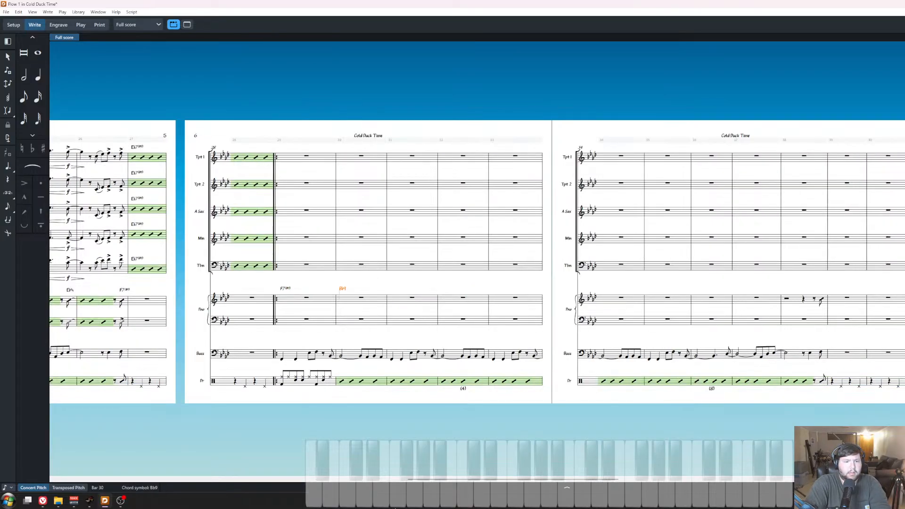
scroll(349, 284, up, 3)
click(328, 275)
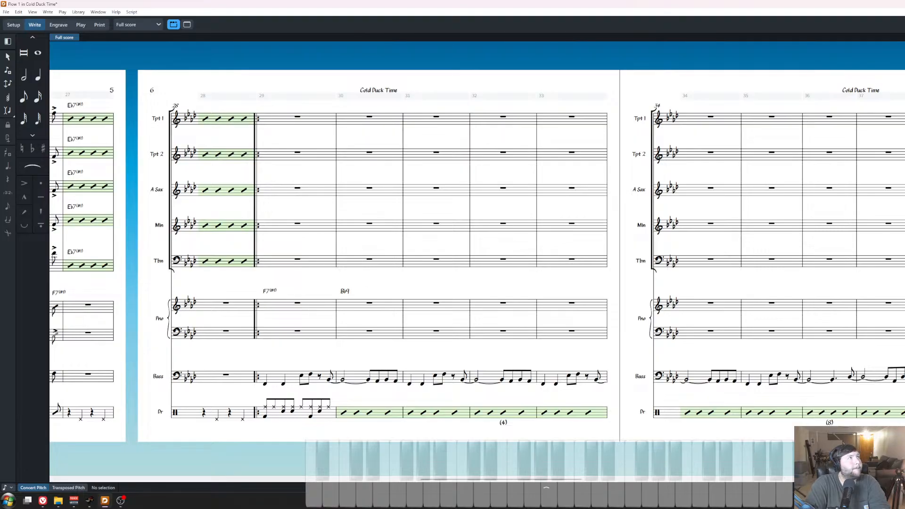
key(alt+Tab)
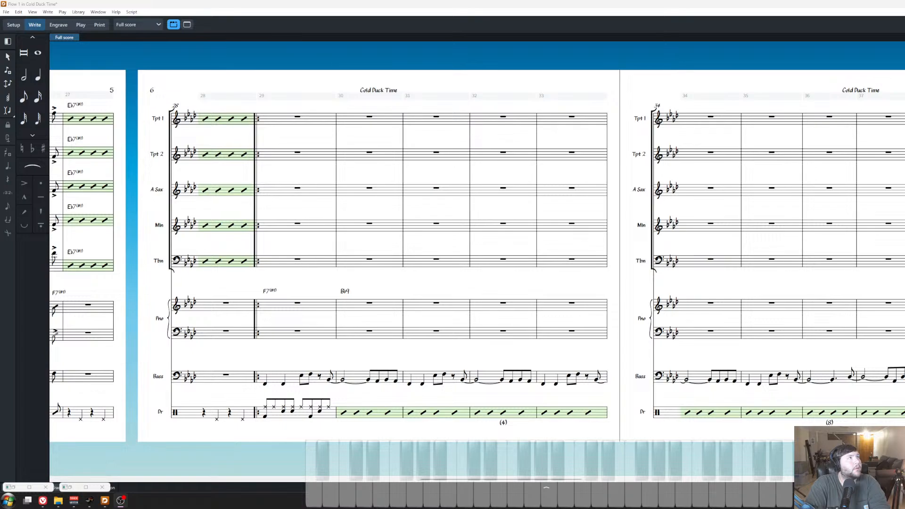
click(399, 289)
drag(373, 274, 260, 295)
key(x)
click(401, 307)
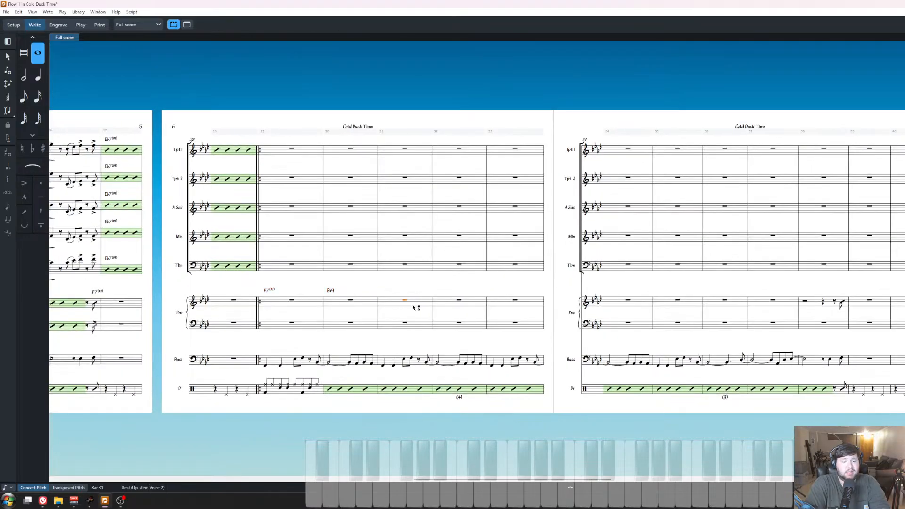
key(ctrl+v)
key(ctrl+v)
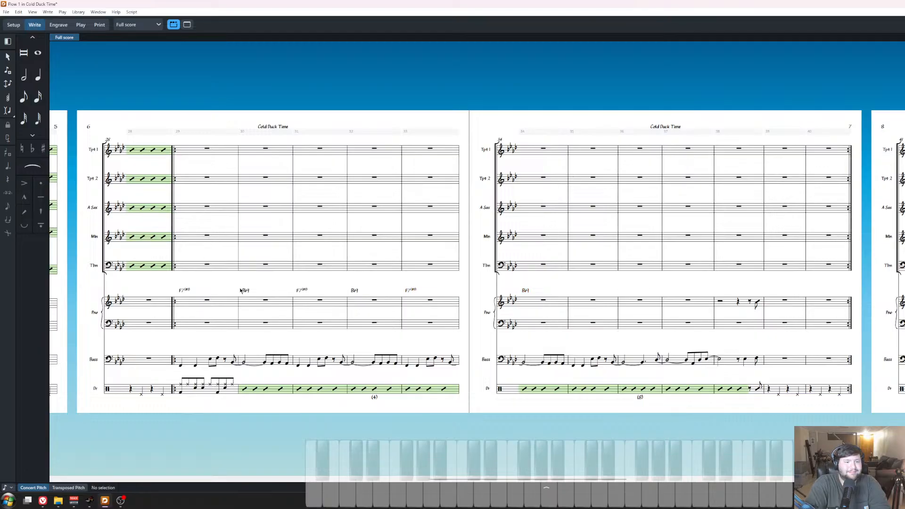
Copy the F7(#9) chord symbol from bar 33 to the start of bar 35.
scroll(579, 283, up, 2)
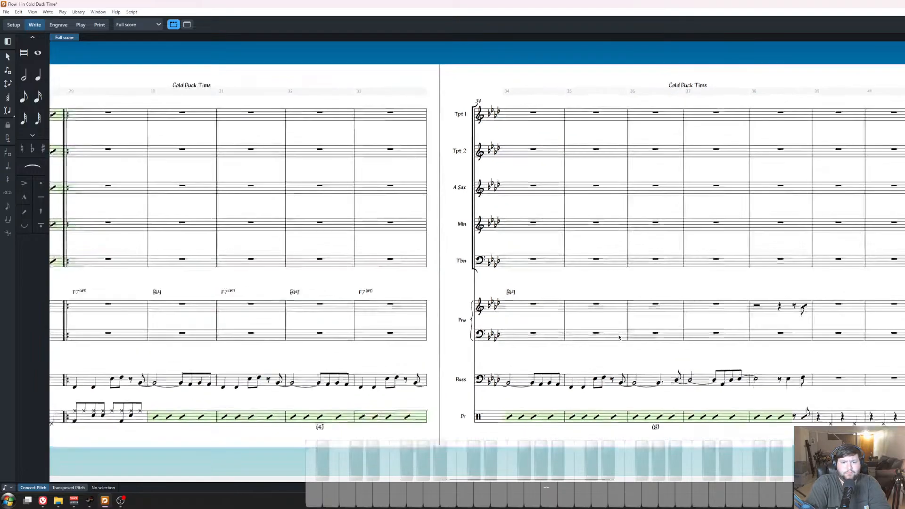
click(359, 293)
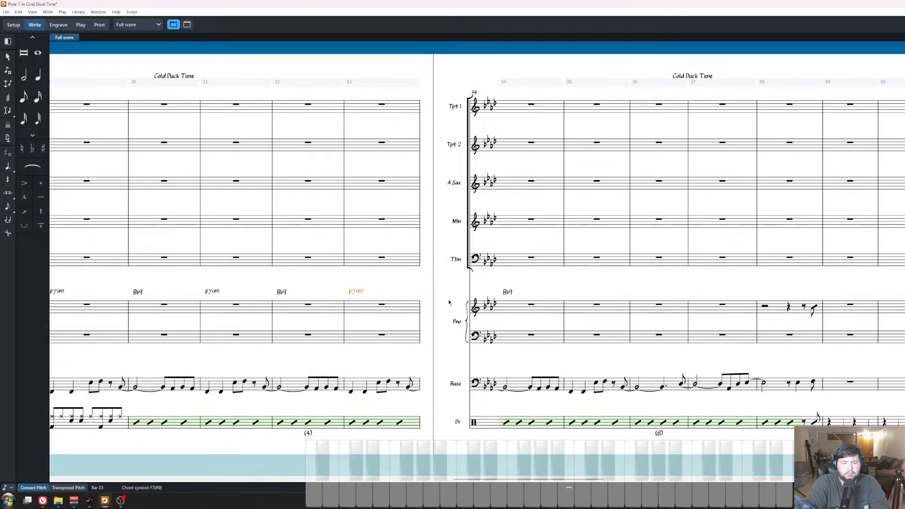
alt+click(592, 309)
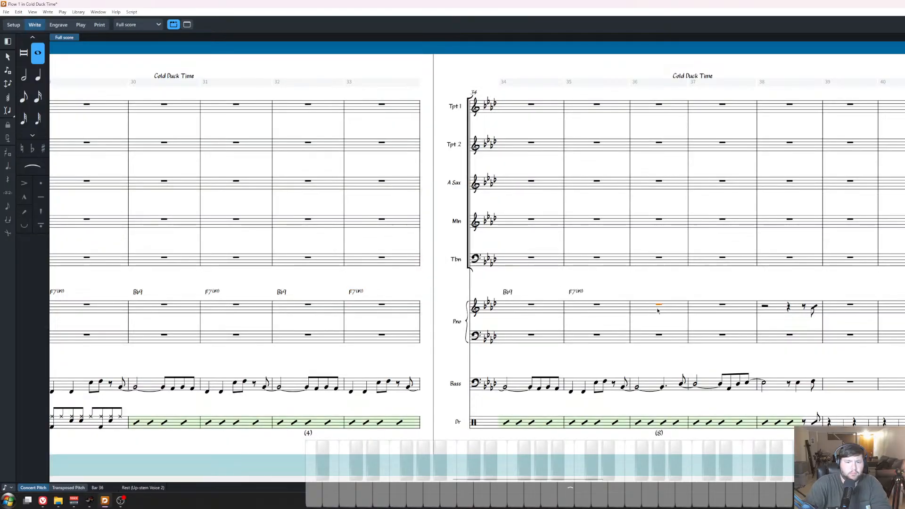
Enter eighth-note rhythmic slashes on the last off-beats of bars 35 and 36 in the upper Piano staff.
double_click(606, 315)
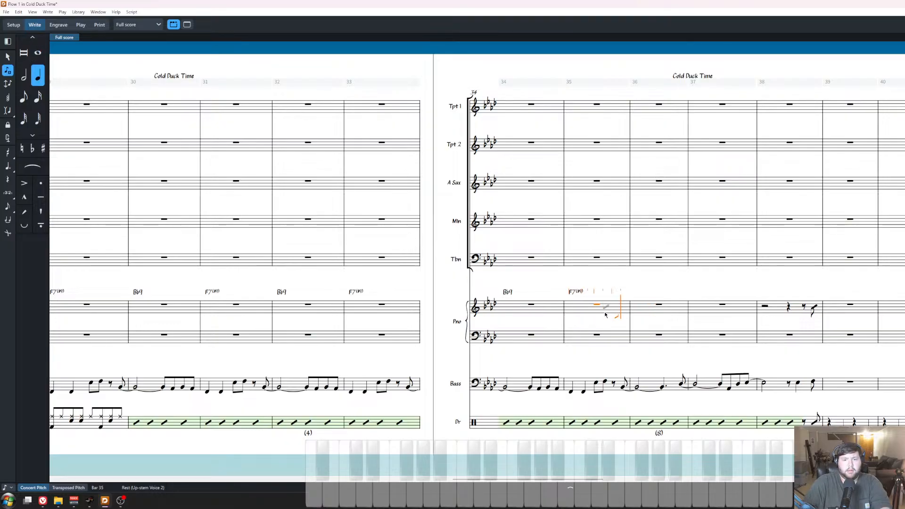
key(5)
key(b)
key(Right)
key(Right)
key(Right)
key(Right)
key(Right)
key(Right)
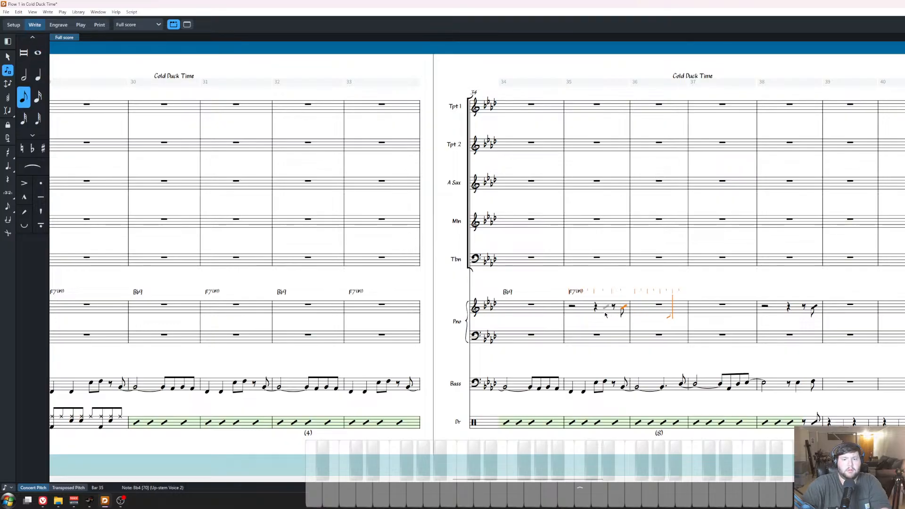
key(b)
Give the slashes at the ends of bars 35 and 36 laissez vibrer ties.
key(ctrl+8)
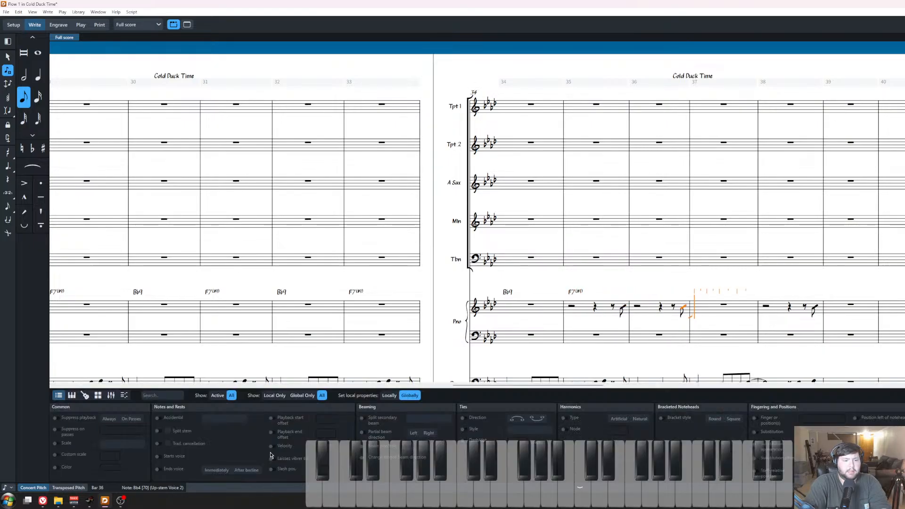
click(272, 458)
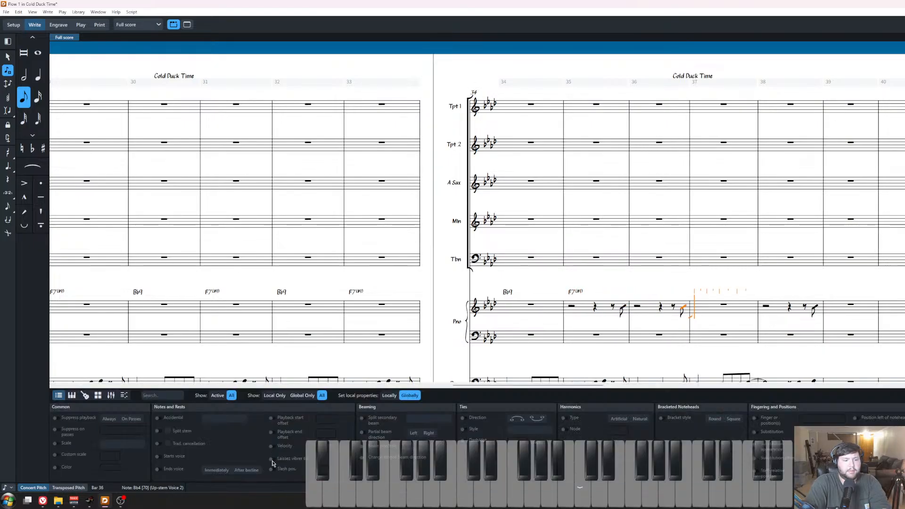
click(621, 309)
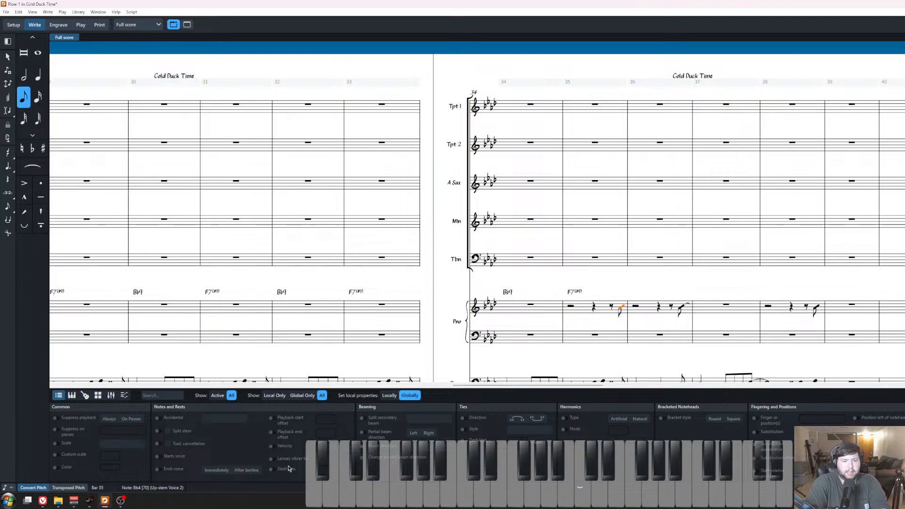
click(272, 459)
Create a slash region over the first three beats of bar 36 in the upper Piano staff.
click(639, 306)
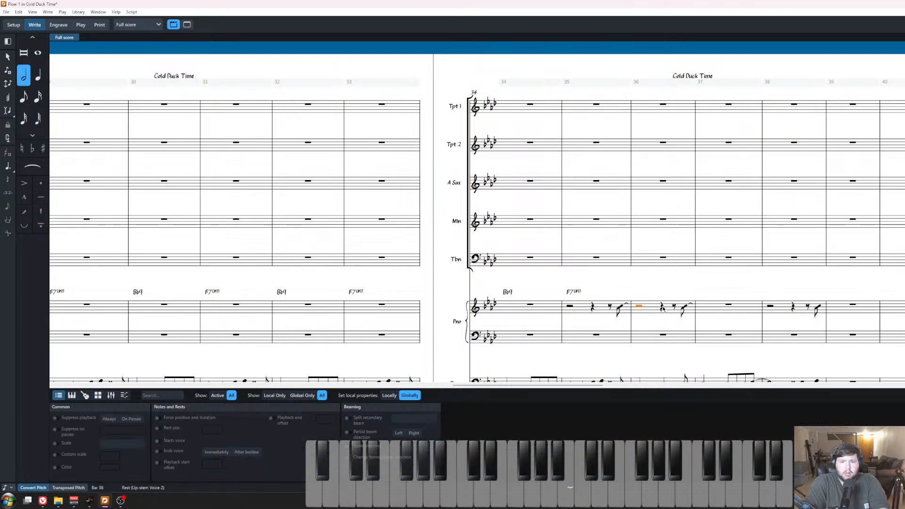
ctrl+click(662, 308)
key(shift+r)
text(slash)
key(Return)
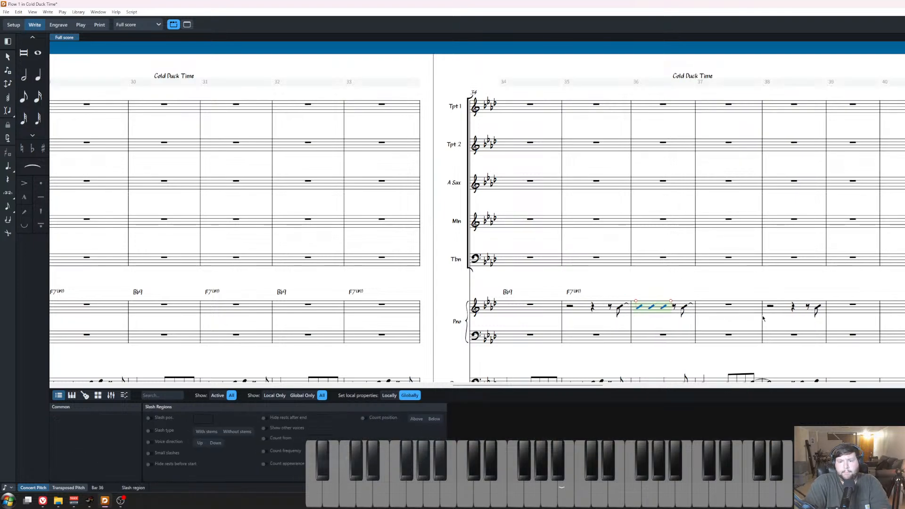
Move the upper Piano staff's tied slashes at the ends of bars 35 and 36, with bar 36's slash region, one bar later.
click(730, 305)
scroll(792, 309, down, 3)
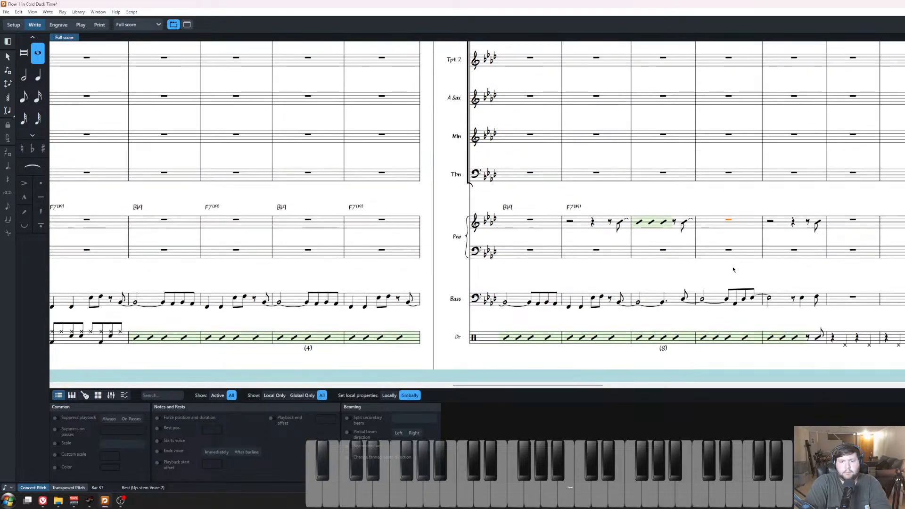
click(636, 238)
click(684, 223)
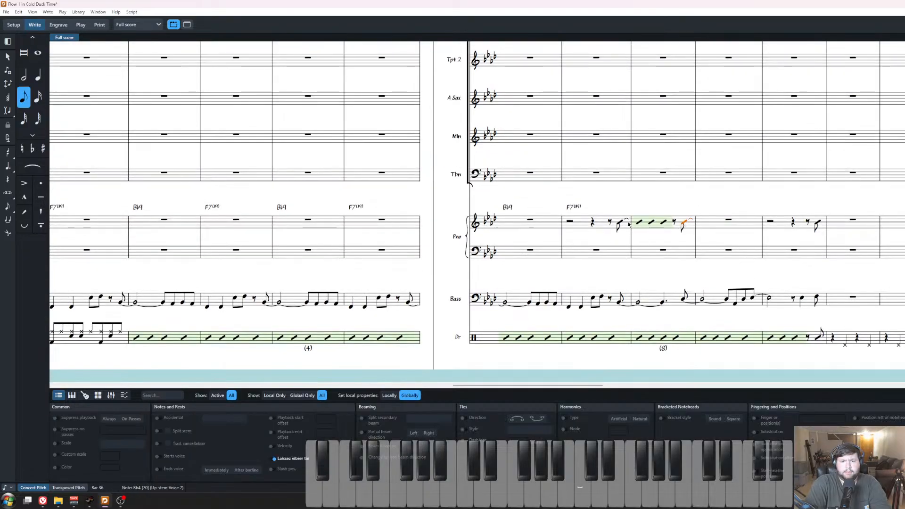
shift+click(628, 224)
click(620, 223)
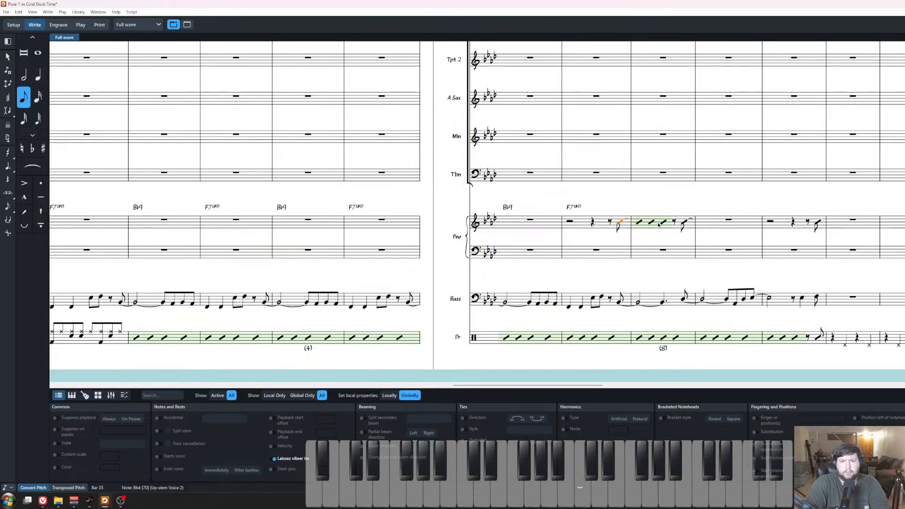
shift+click(685, 224)
key(alt+Right)
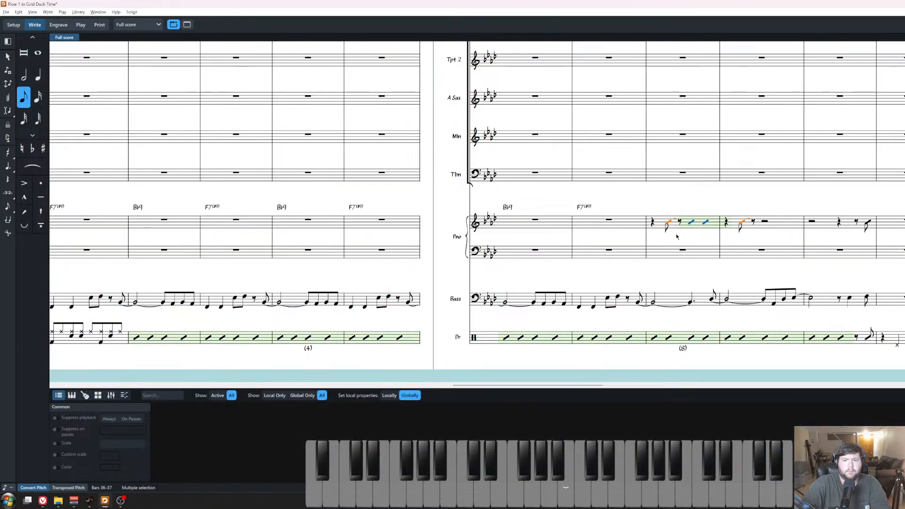
key(alt+Right)
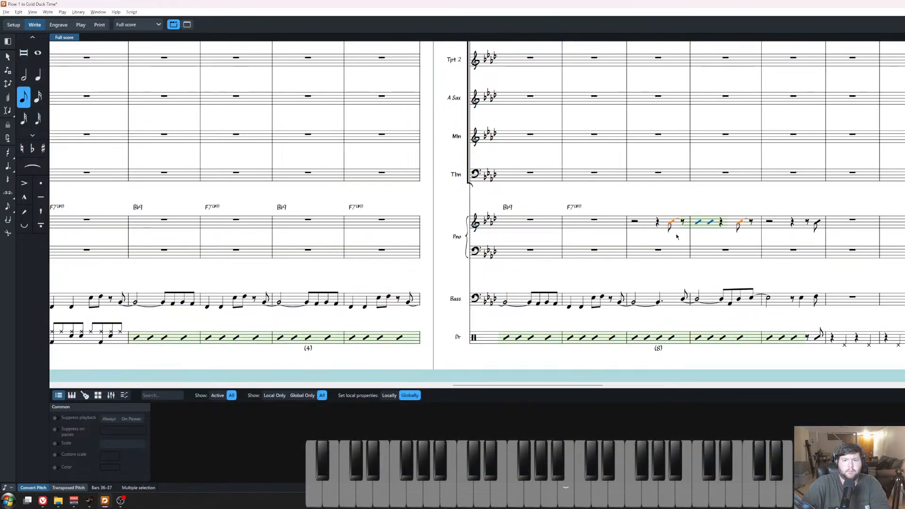
key(alt+Right)
click(676, 203)
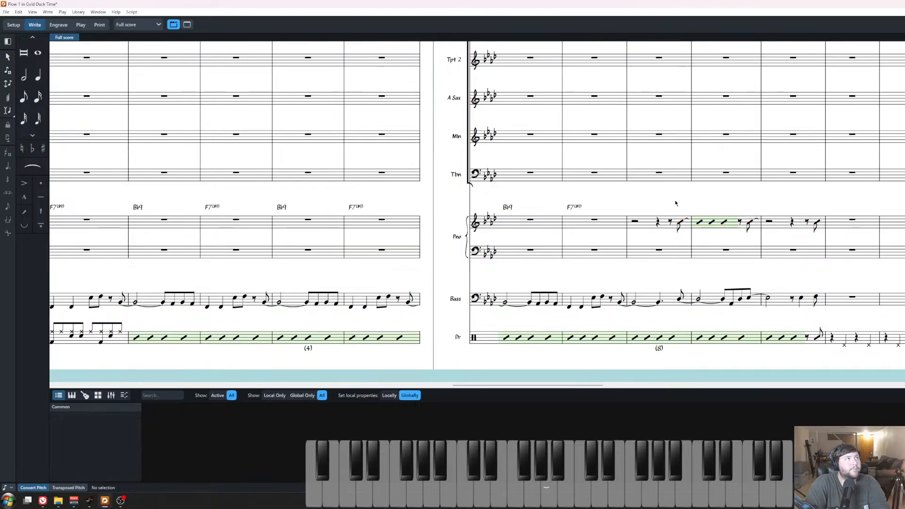
Create a slash region over the first three beats of bar 38 in the upper Piano staff.
scroll(803, 209, right, 2)
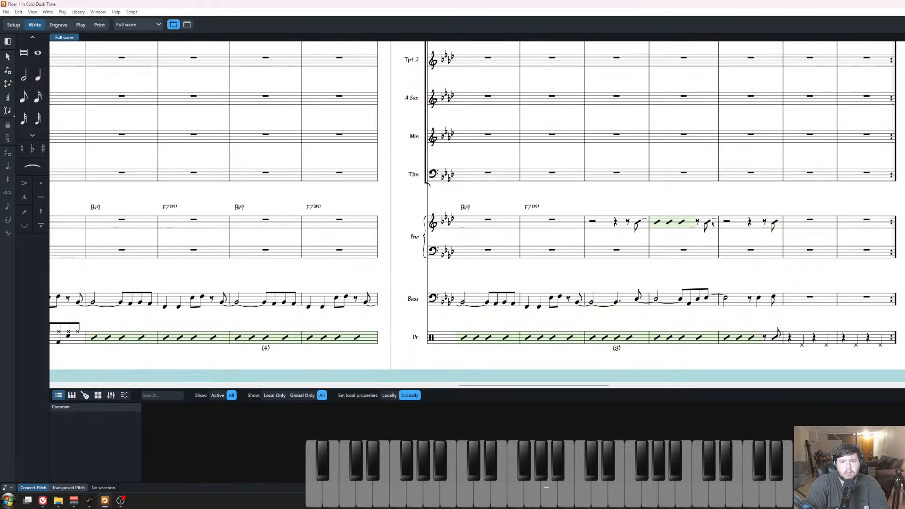
click(727, 222)
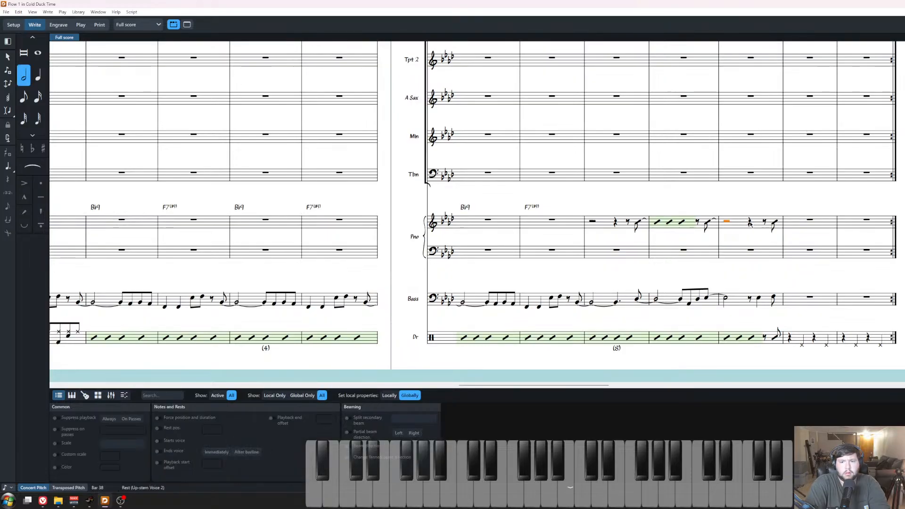
shift+click(751, 224)
key(alt+s)
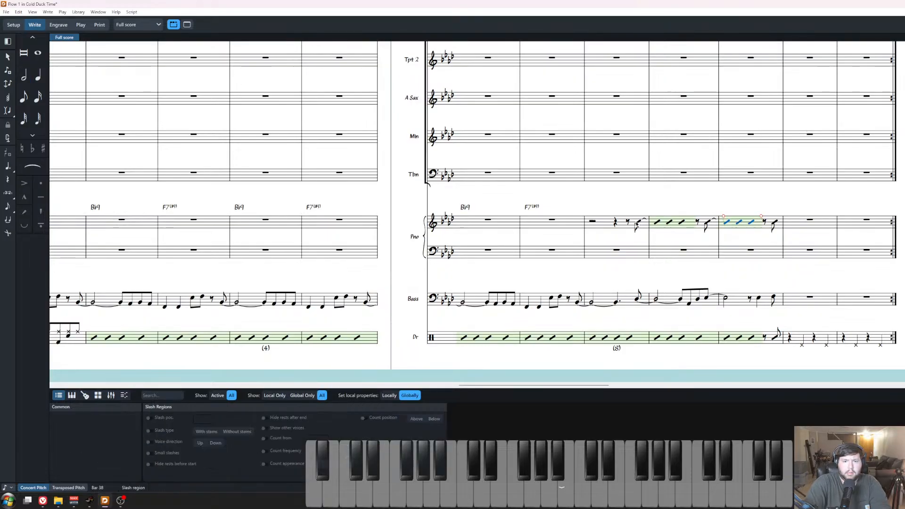
Add chord symbols over the Piano's final off-beat slashes: Dbmaj9 in bar 36 and Eb6/9 in bar 37.
click(636, 224)
key(shift+q)
text(Dbmaj9)
key(Return)
click(708, 222)
key(shift+q)
text(Eb6/9)
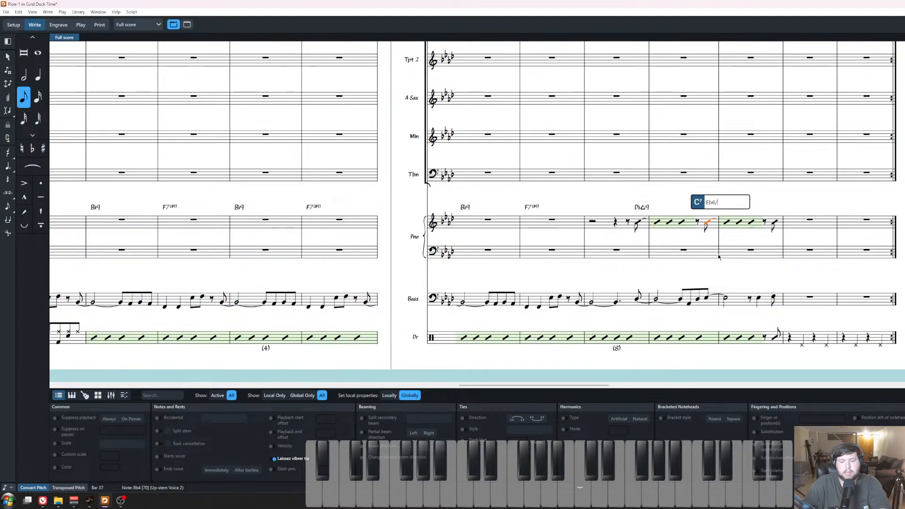
key(Return)
Place an F7(#9) chord symbol over the Piano's last off-beat slash in bar 38.
click(760, 207)
click(775, 222)
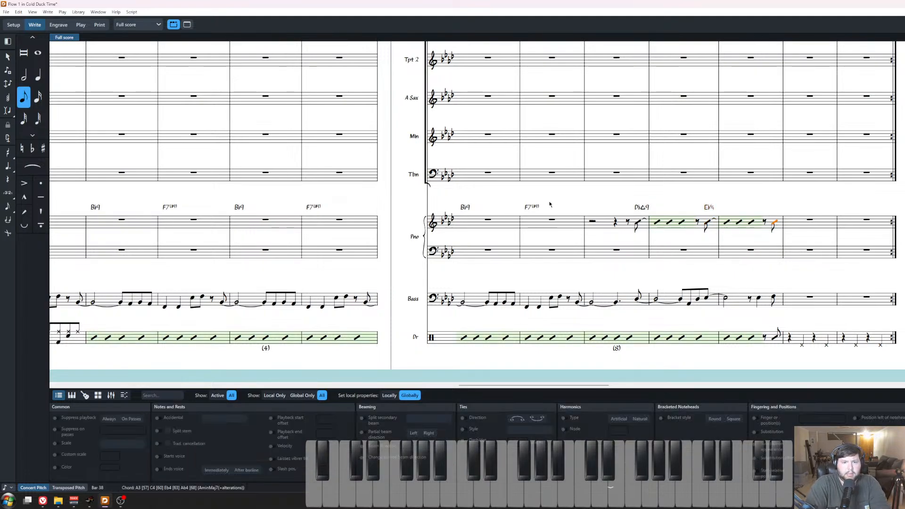
click(807, 200)
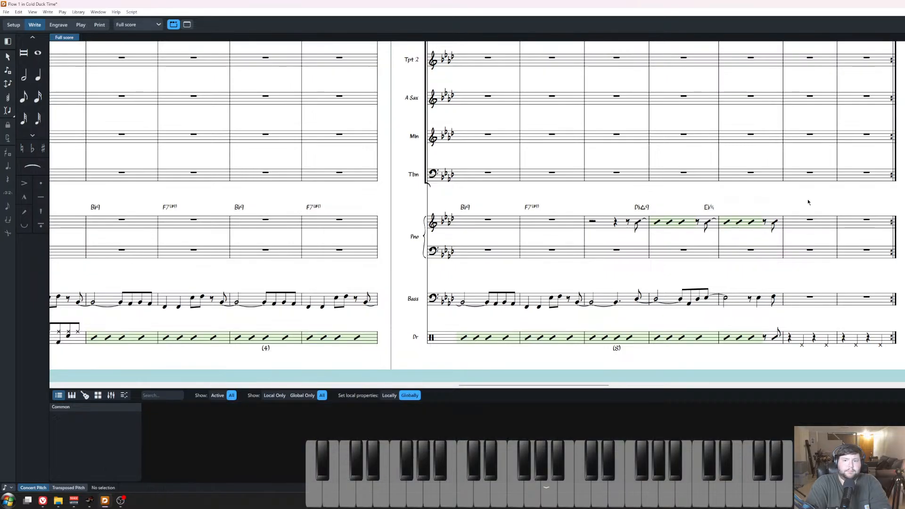
click(776, 222)
scroll(753, 255, down, 2)
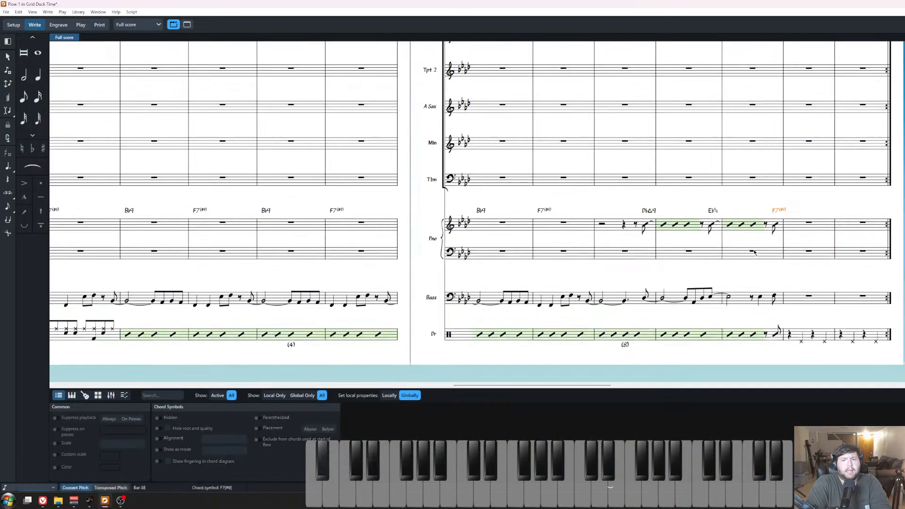
Create a slash region in the upper Piano staff from bar 29 through the third beat of bar 36.
scroll(661, 275, left, 9)
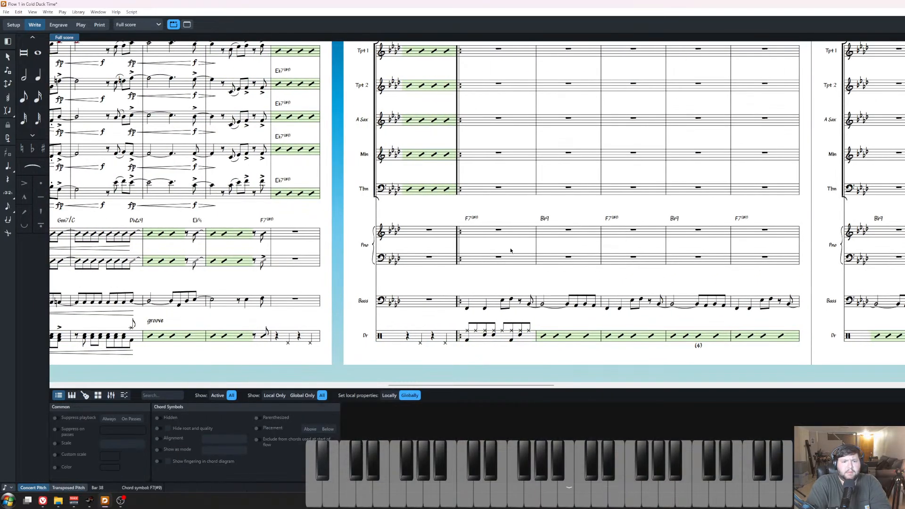
click(510, 236)
scroll(510, 239, right, 4)
shift+click(765, 235)
key(shift+r)
text(slash)
key(Return)
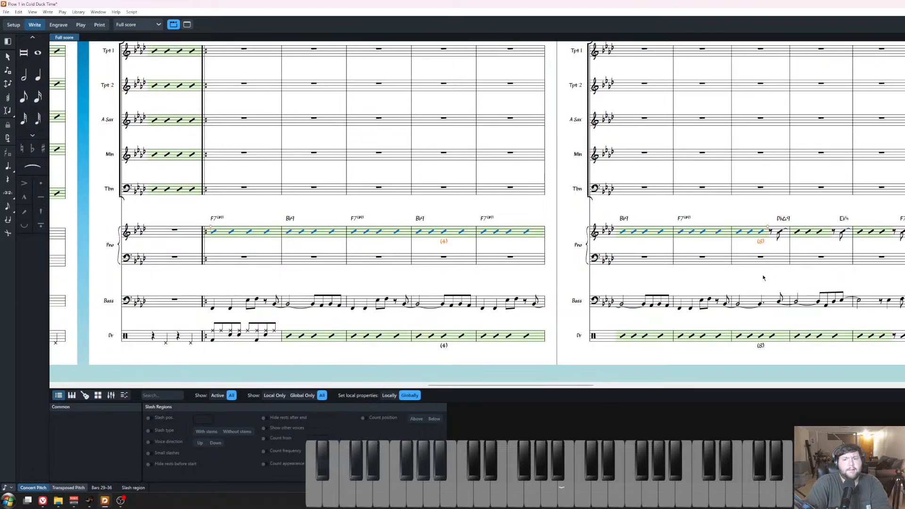
click(739, 218)
Compare the Piano slashes in the opening pages with those in the repeated section from bar 29.
scroll(588, 347, down, 2)
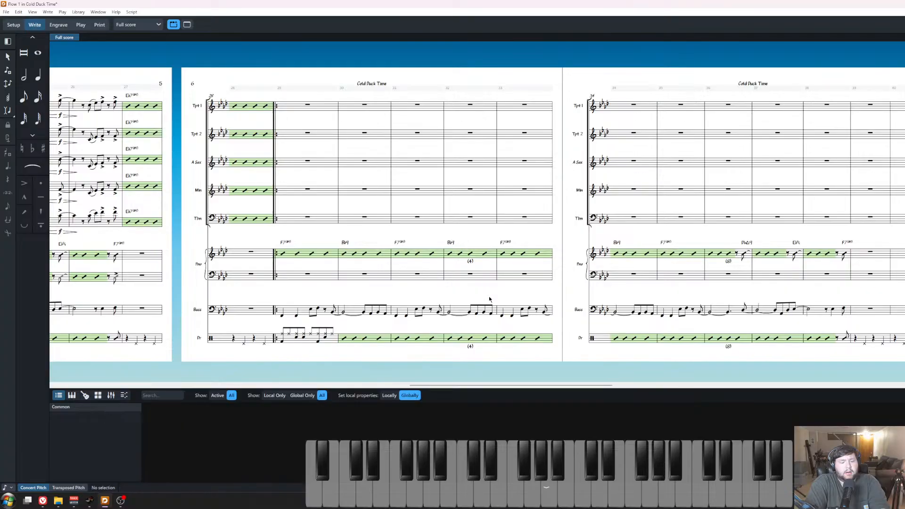
scroll(488, 298, left, 15)
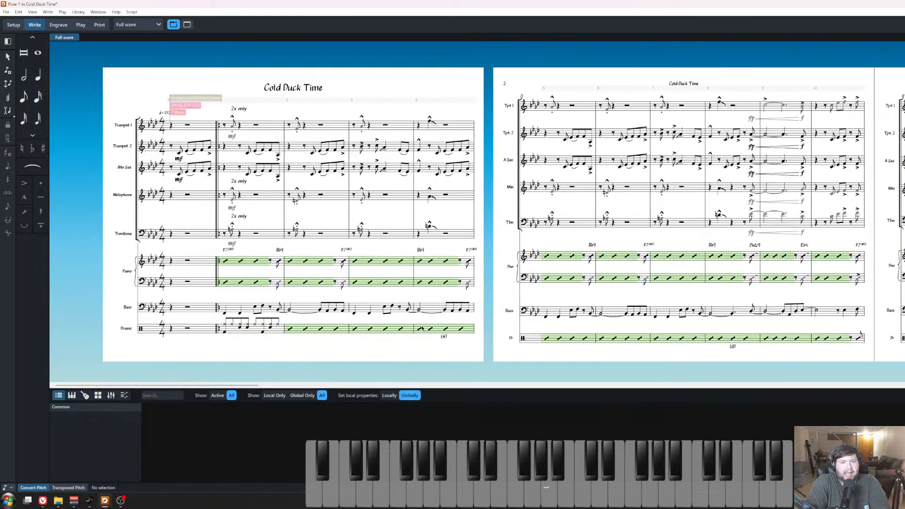
scroll(422, 328, right, 15)
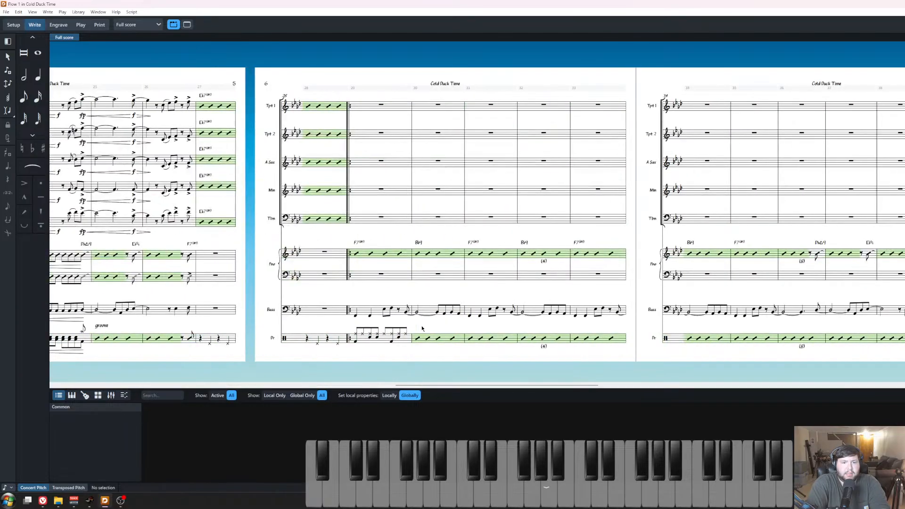
scroll(330, 229, up, 3)
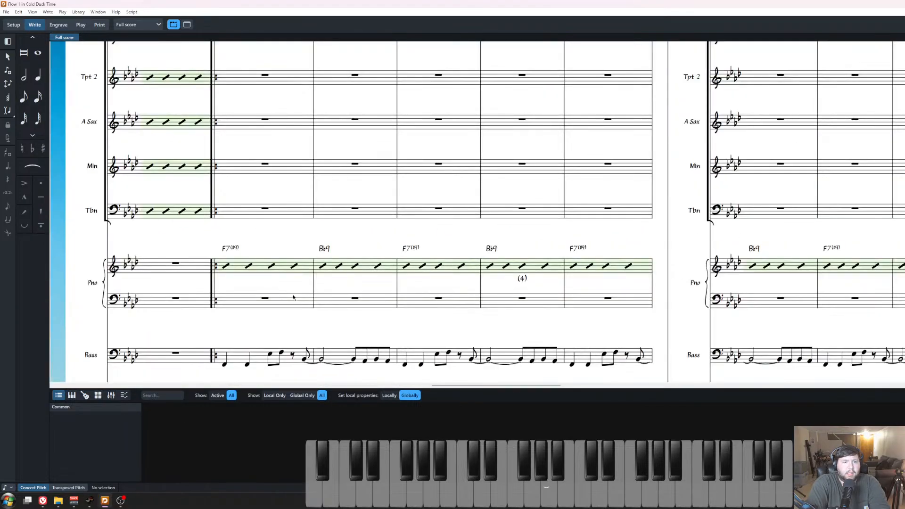
scroll(293, 298, down, 2)
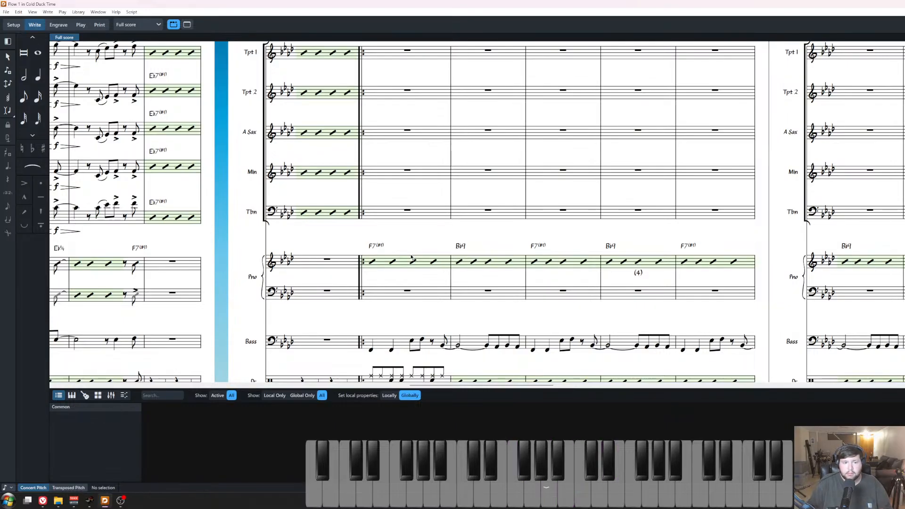
click(408, 288)
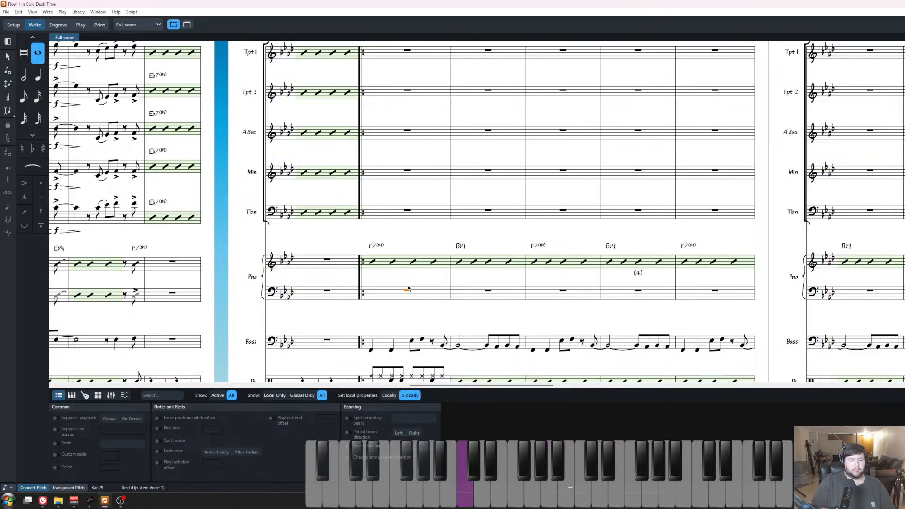
key(Escape)
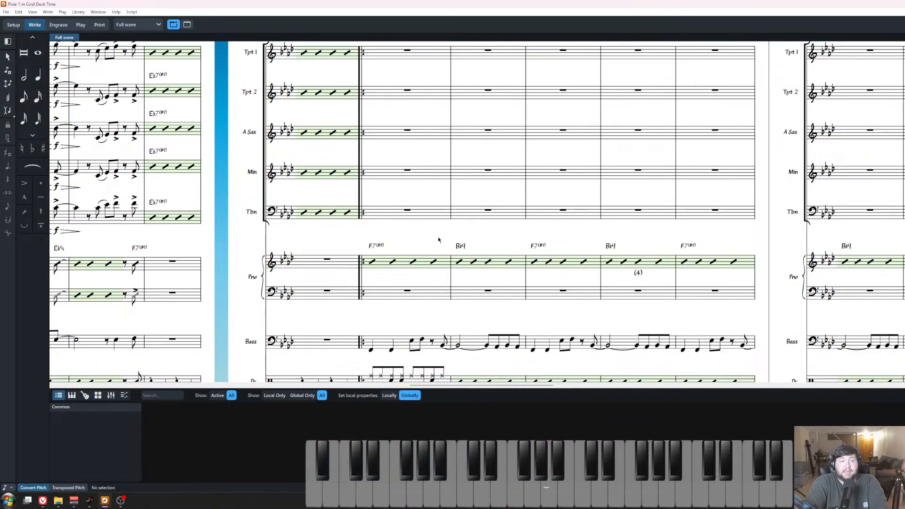
Copy the upper Piano staff's slash regions and off-beat rhythmic slashes in bars 29–38 to the lower Piano staff.
key(ctrl+minus)
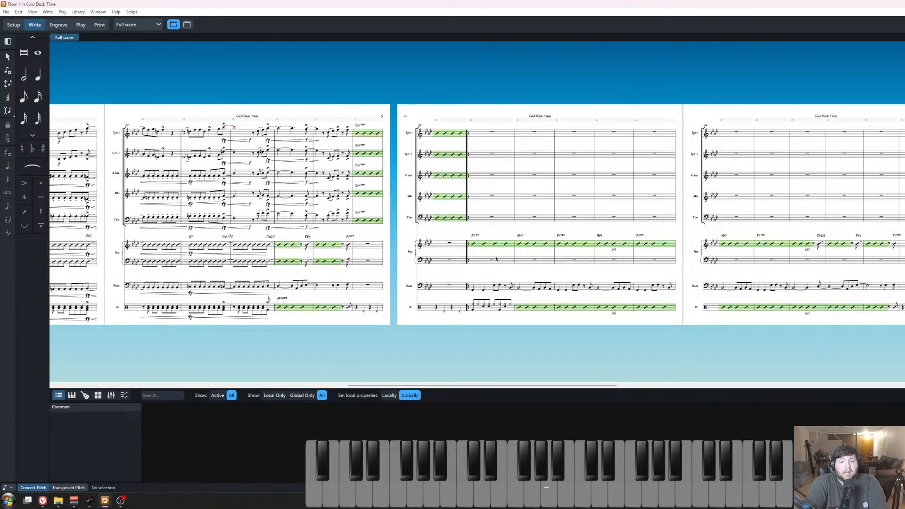
key(ctrl+equal)
drag(798, 227, 171, 266)
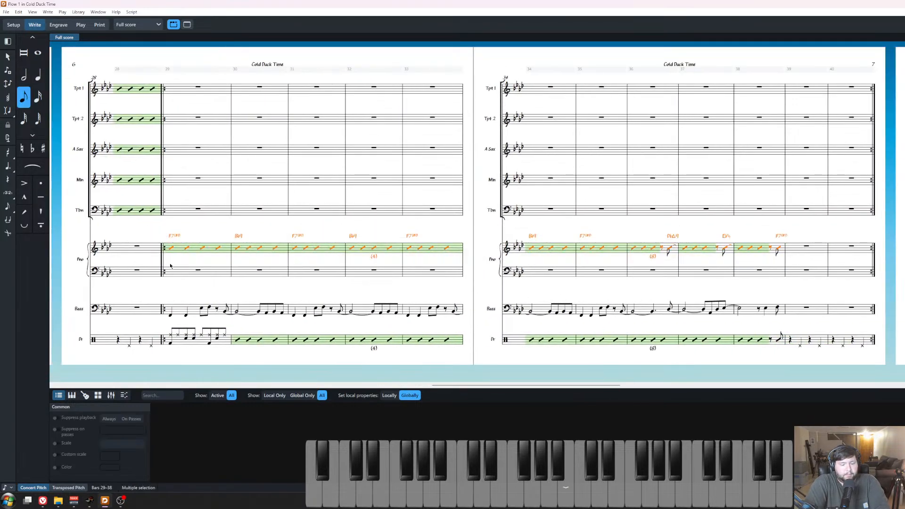
click(195, 271)
key(ctrl+v)
key(x)
key(x)
Set the Bass player's chord symbols to show for rhythm section instruments and check the opening pages of the score.
scroll(285, 321, left, 10)
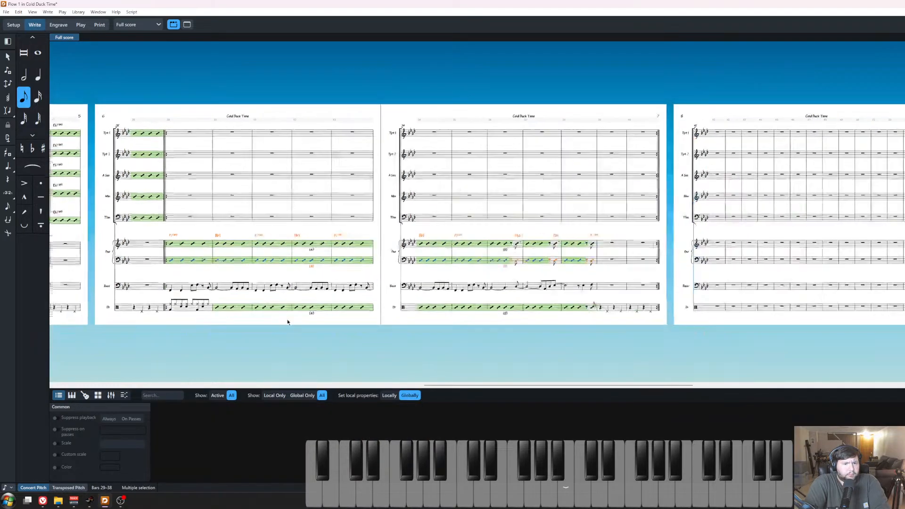
scroll(287, 322, left, 15)
click(13, 24)
right_click(39, 146)
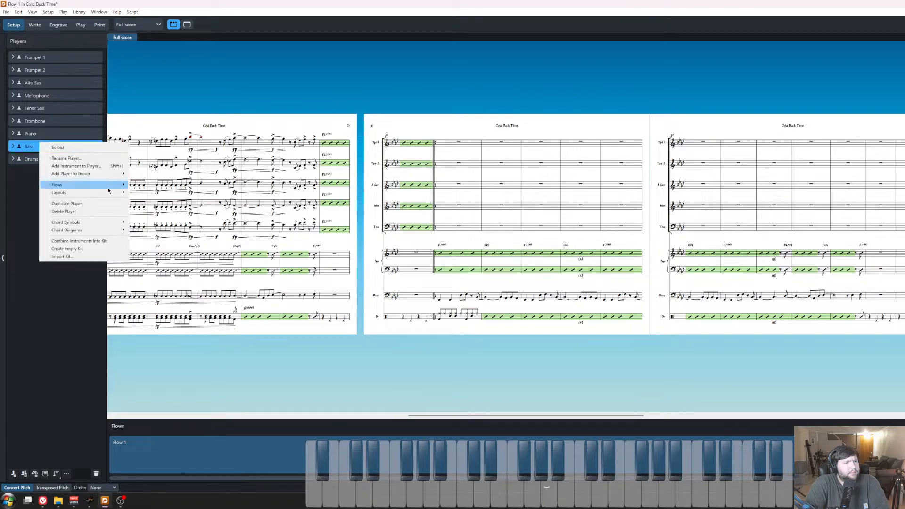
mouse_move(82, 223)
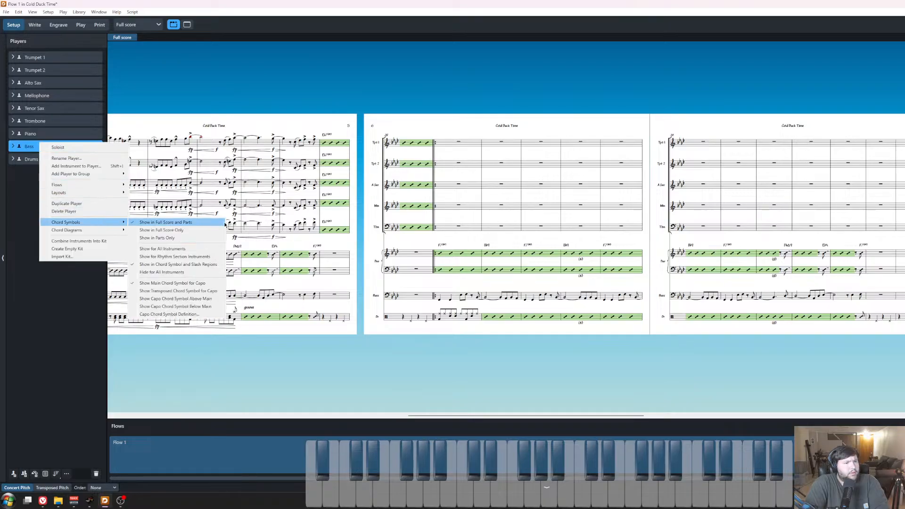
click(175, 256)
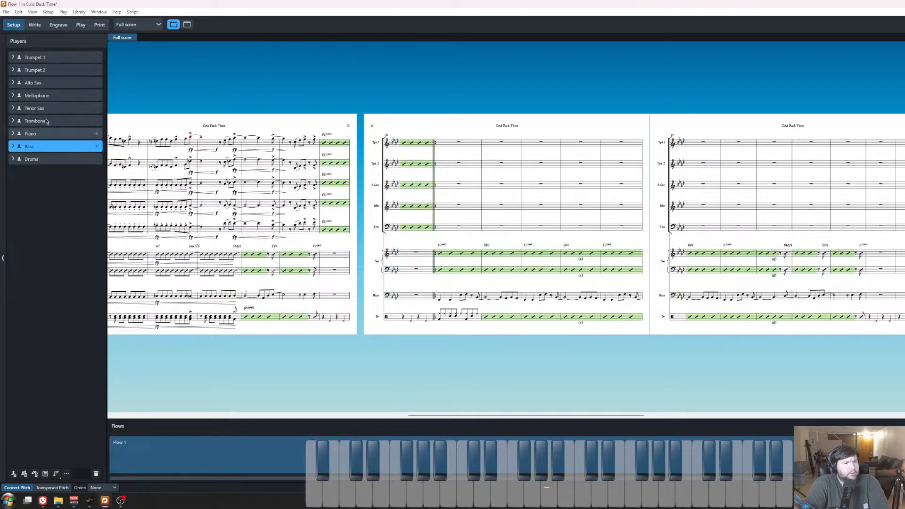
scroll(343, 245, left, 10)
scroll(343, 245, left, 1)
Set the Bass player's chord symbols back to showing in chord symbol and slash regions.
right_click(26, 146)
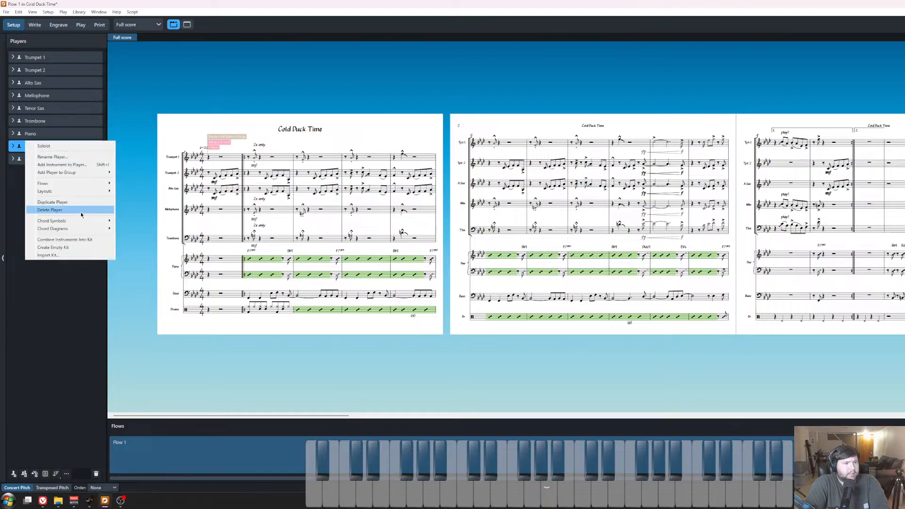
mouse_move(79, 223)
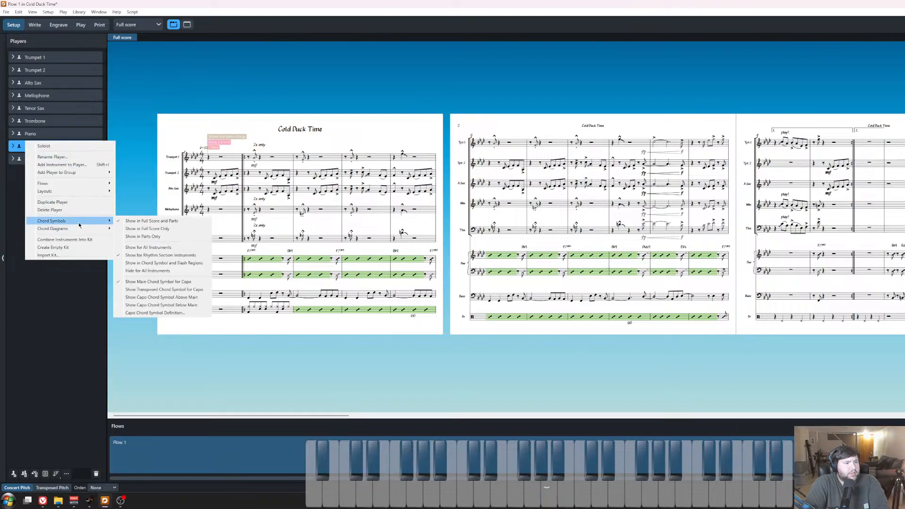
click(182, 263)
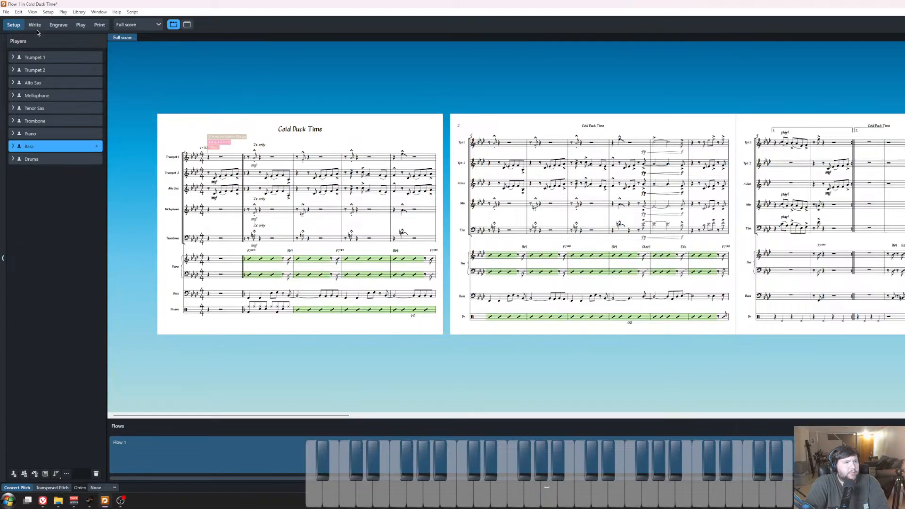
Return to Write mode and examine the Bass line in the opening bars of the score.
click(36, 27)
scroll(352, 334, left, 15)
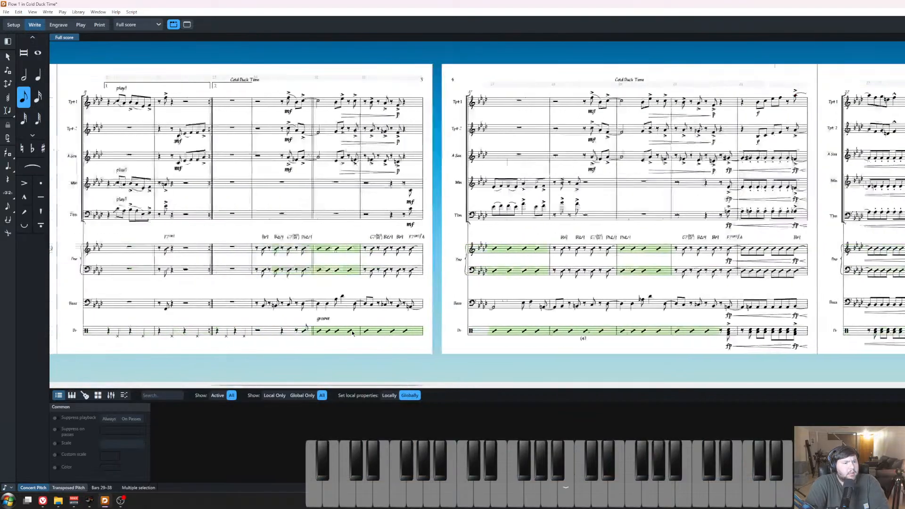
shift+click(352, 333)
scroll(351, 333, left, 6)
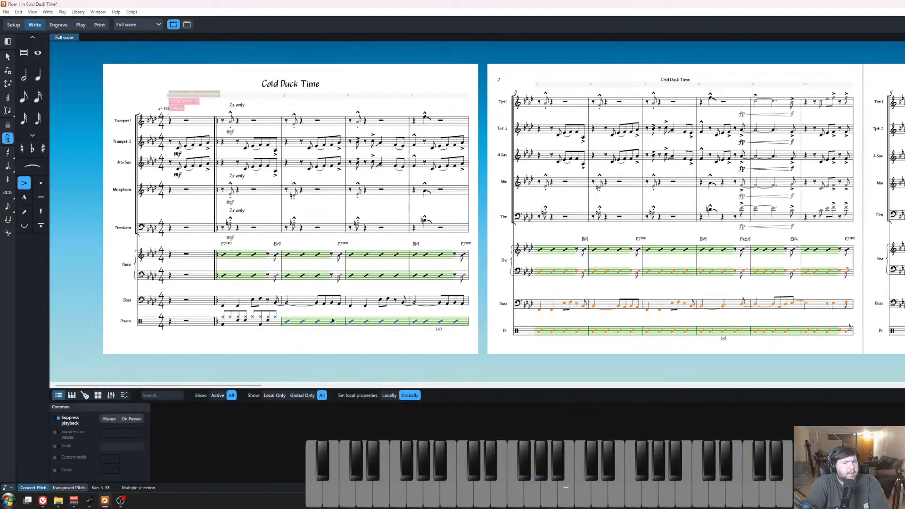
click(278, 289)
click(223, 305)
shift+click(317, 303)
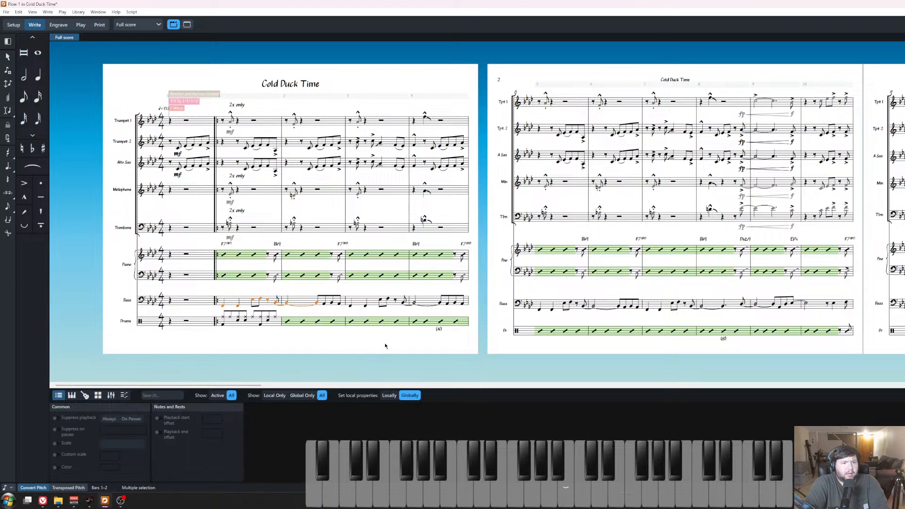
scroll(385, 345, right, 5)
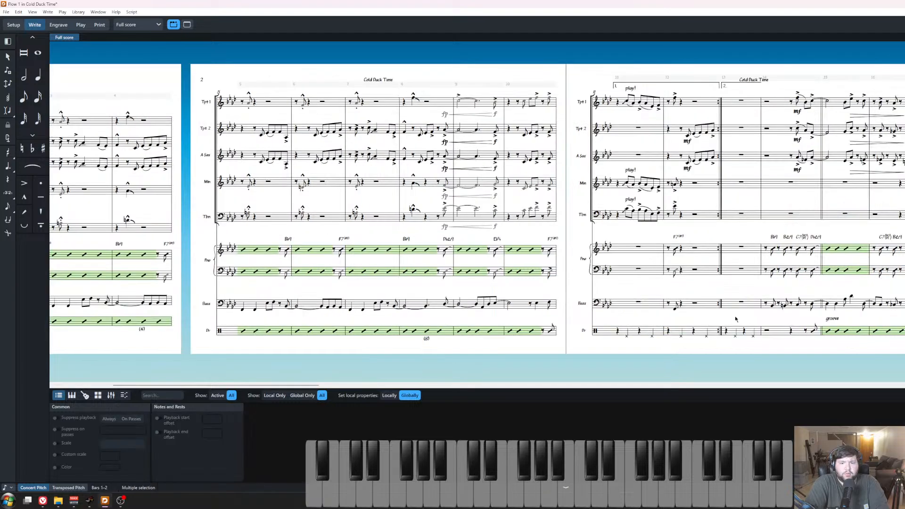
Create a chord symbol region on the Bass staff covering bars 1–12.
shift+click(736, 319)
click(47, 12)
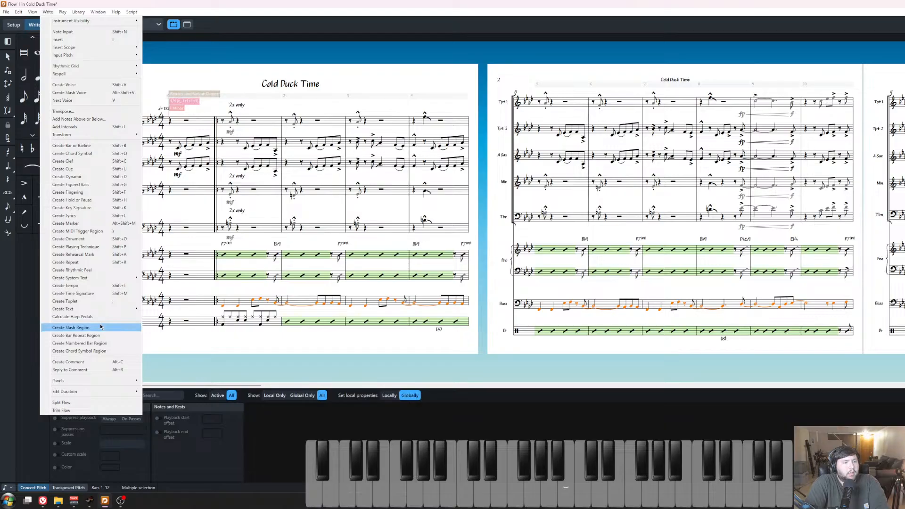
click(98, 351)
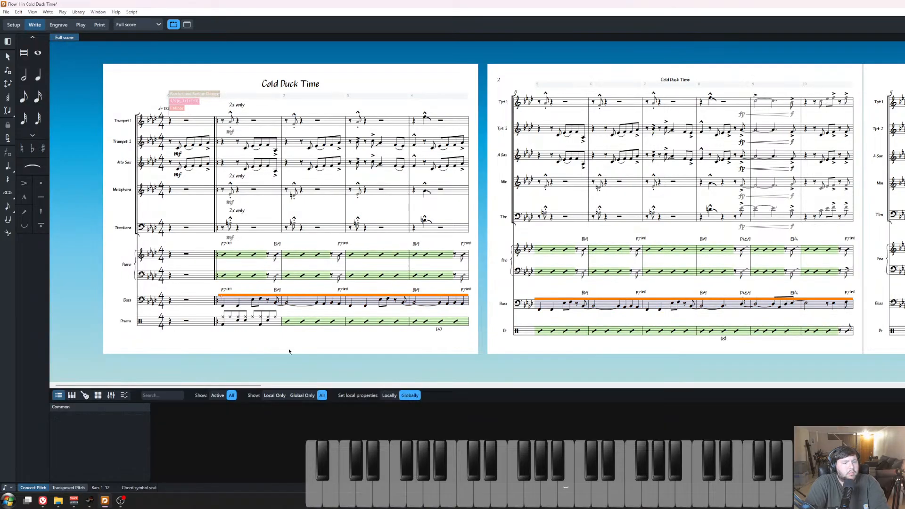
Open the key command preferences and search the commands for "chord".
click(6, 11)
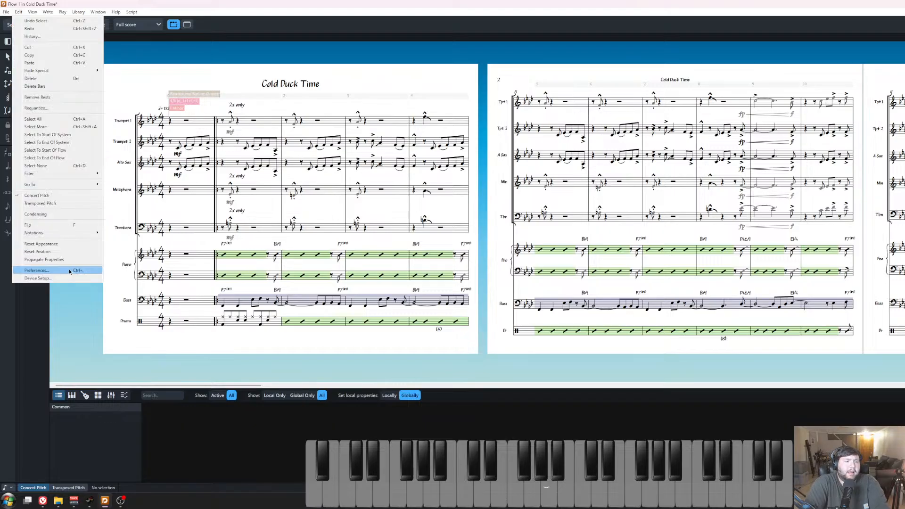
click(70, 272)
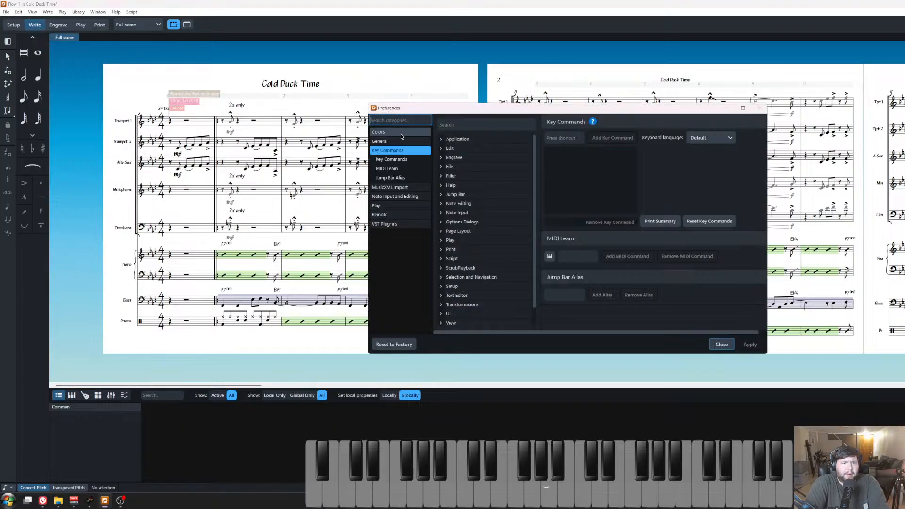
click(461, 127)
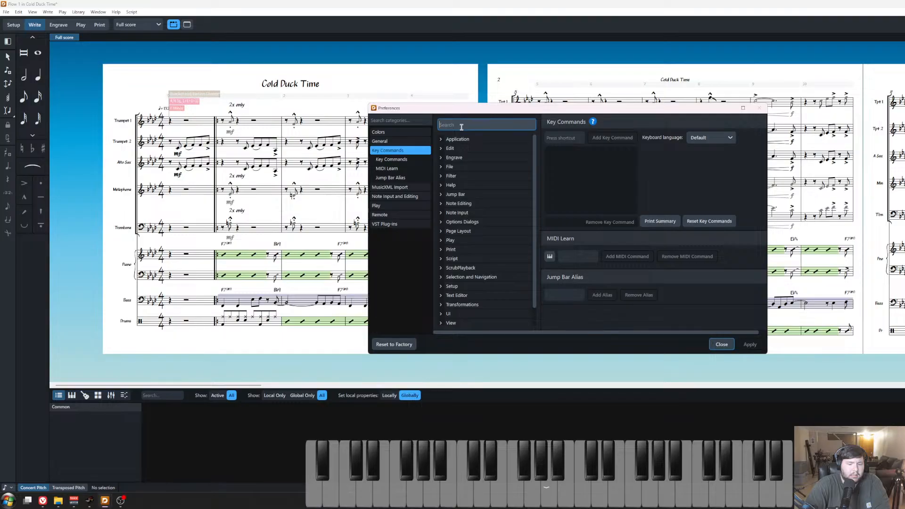
text(condense)
key(BackSpace)
key(BackSpace)
key(BackSpace)
key(BackSpace)
key(BackSpace)
key(BackSpace)
key(BackSpace)
key(BackSpace)
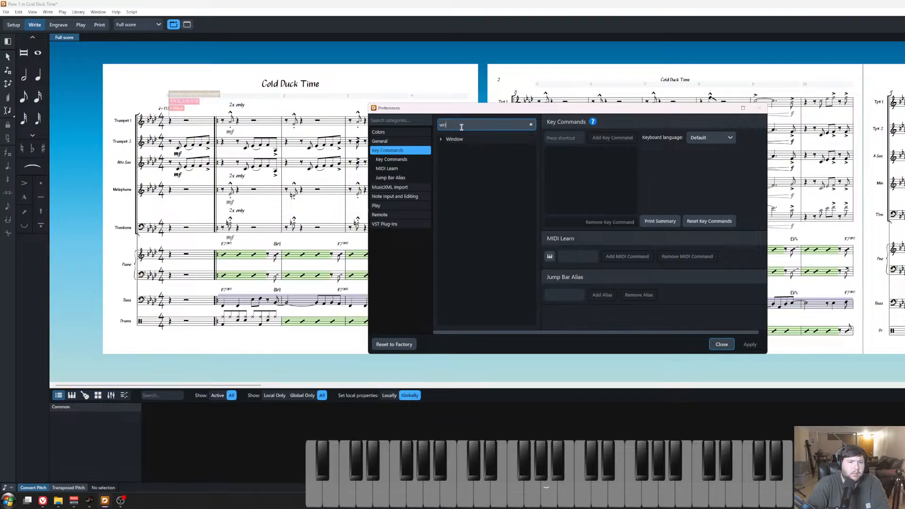
text(chord)
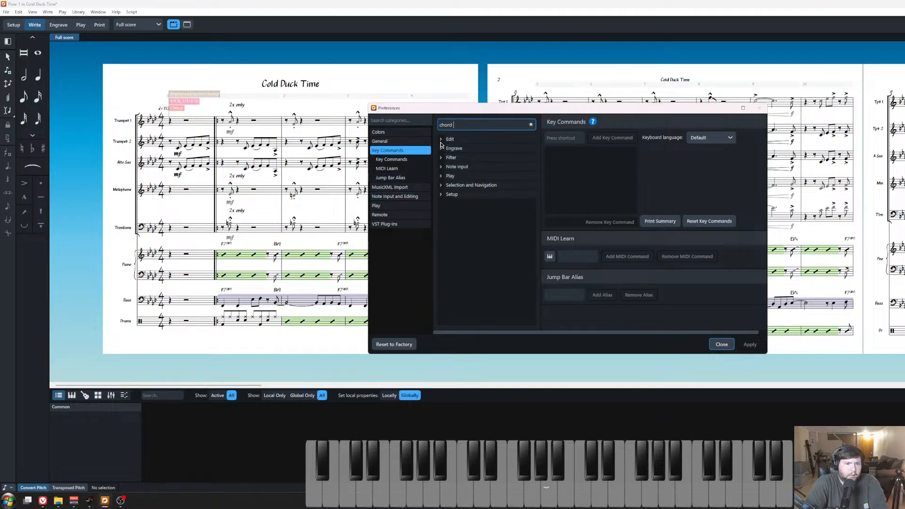
Assign Alt+Shift+Q as the key command for Create Chord Symbol Region, apply it and close the preferences.
click(442, 167)
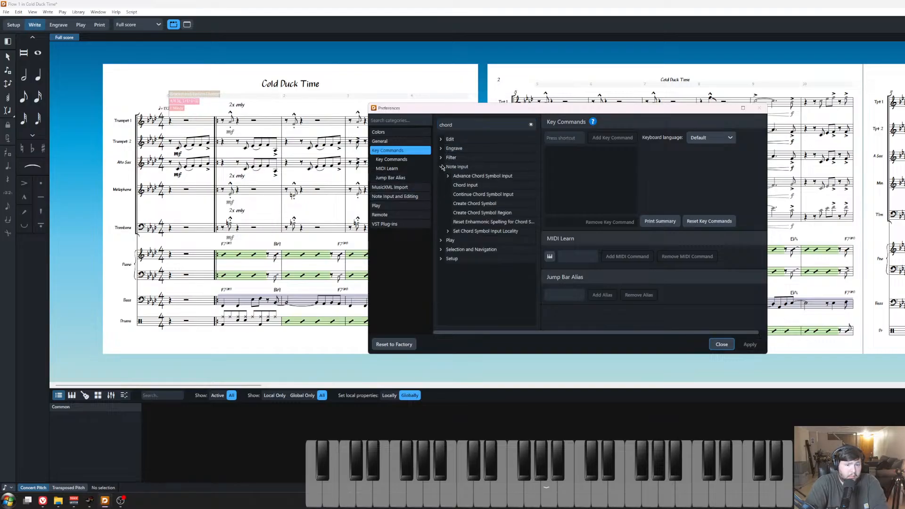
click(486, 212)
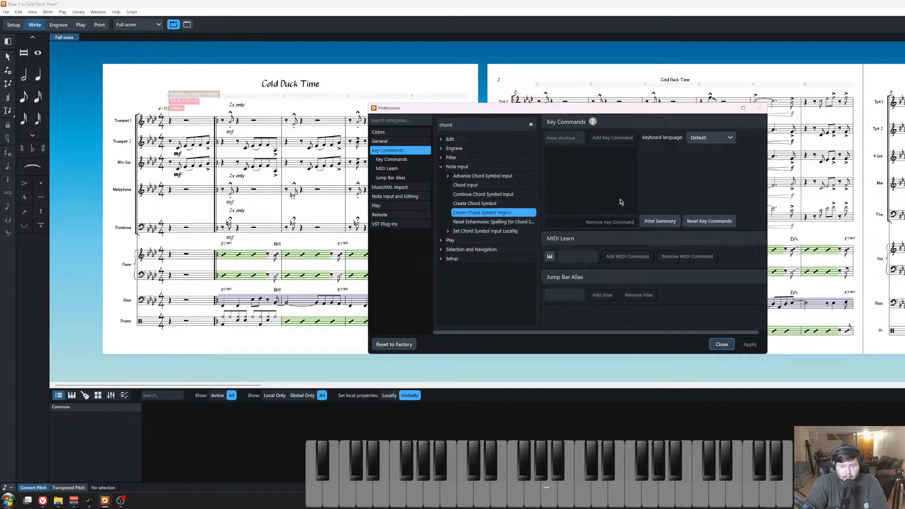
click(550, 256)
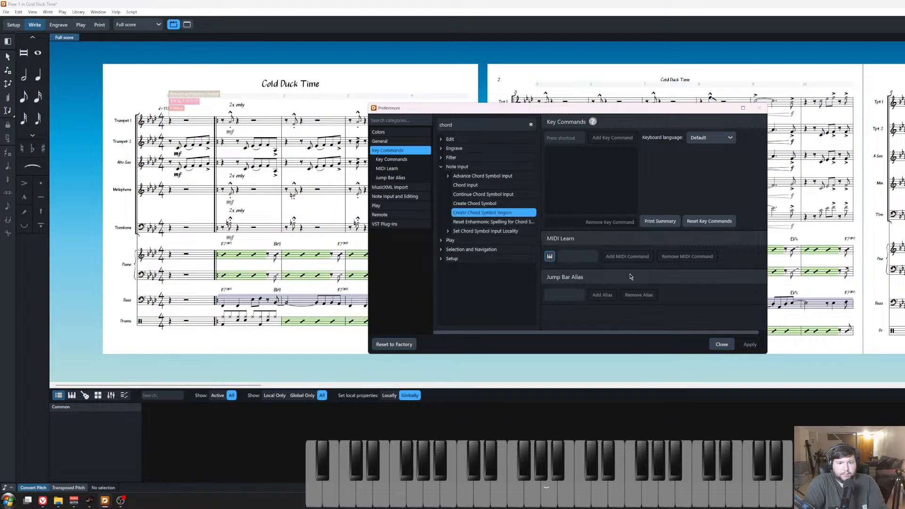
click(748, 345)
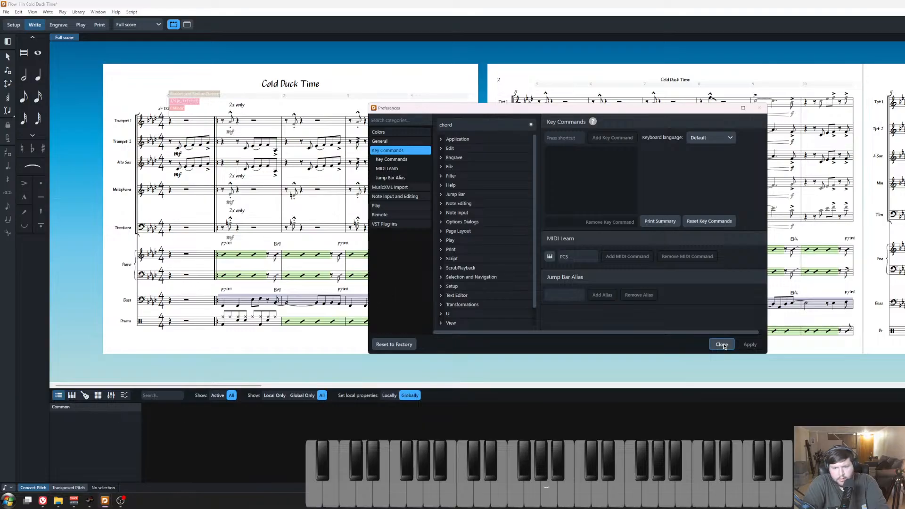
click(721, 345)
Create a chord symbol region on the Bass staff covering bars 13–26.
scroll(522, 344, right, 2)
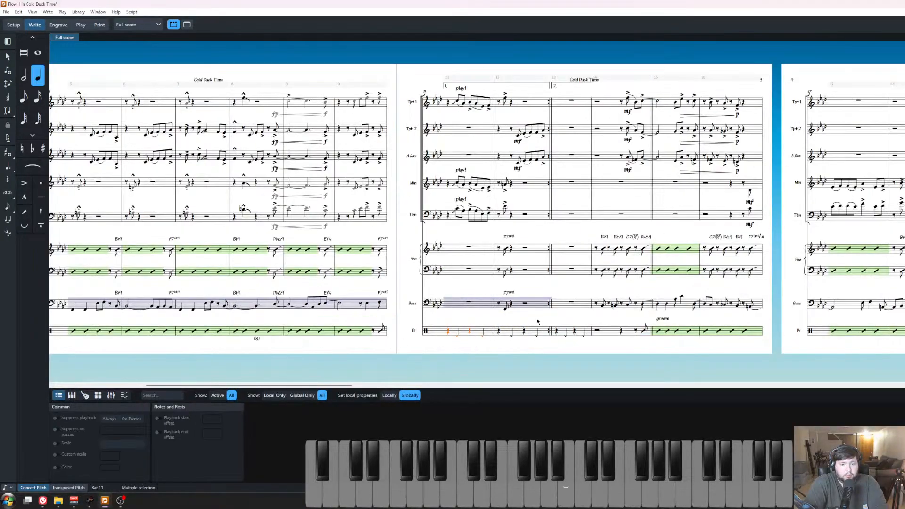
click(572, 302)
scroll(589, 305, right, 2)
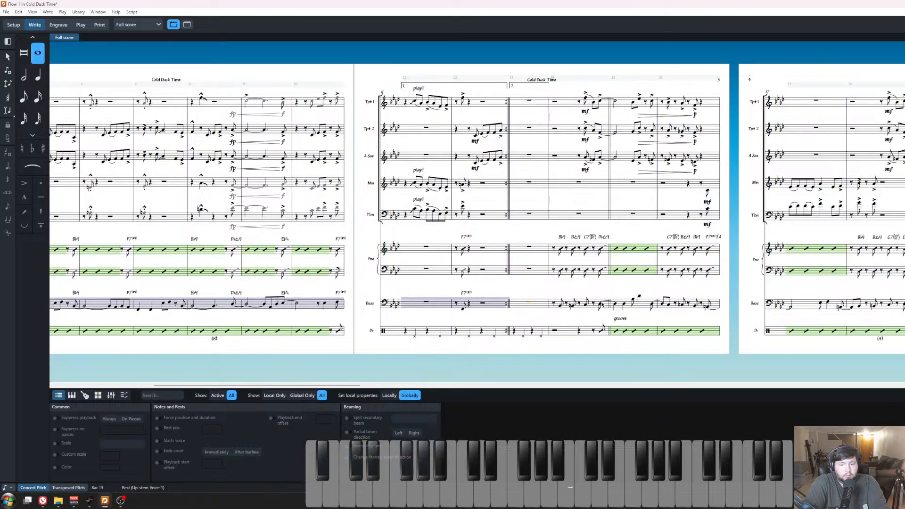
shift+click(602, 306)
scroll(602, 306, right, 15)
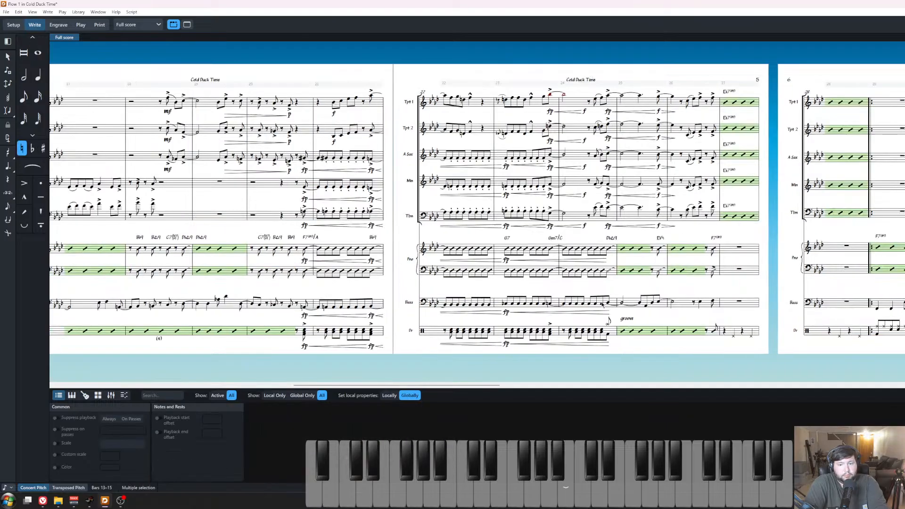
shift+click(669, 303)
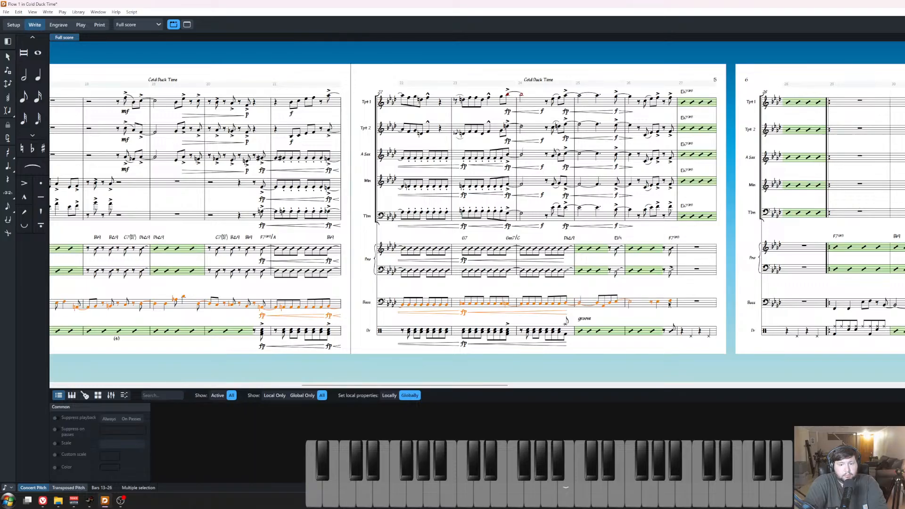
key(alt+shift+q)
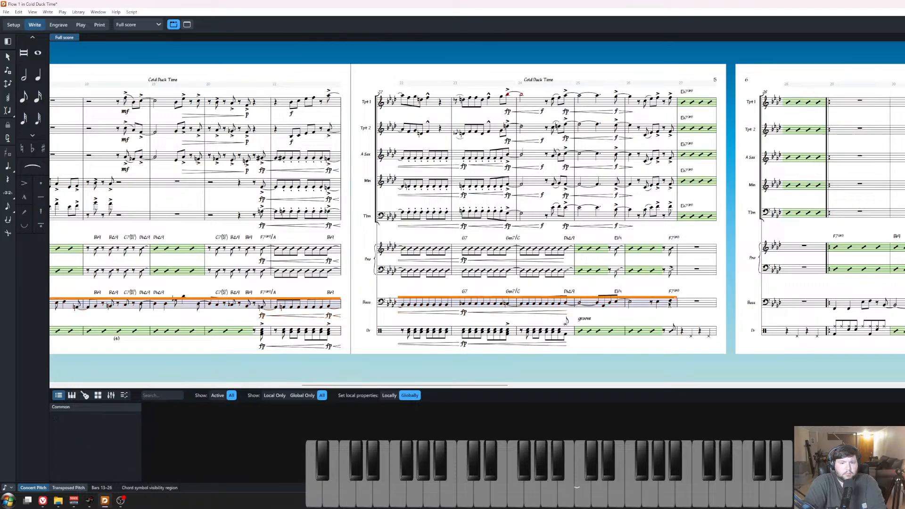
Create a chord symbol region on the Bass staff covering bars 29–38.
scroll(669, 304, right, 3)
click(642, 286)
click(627, 306)
scroll(628, 307, right, 10)
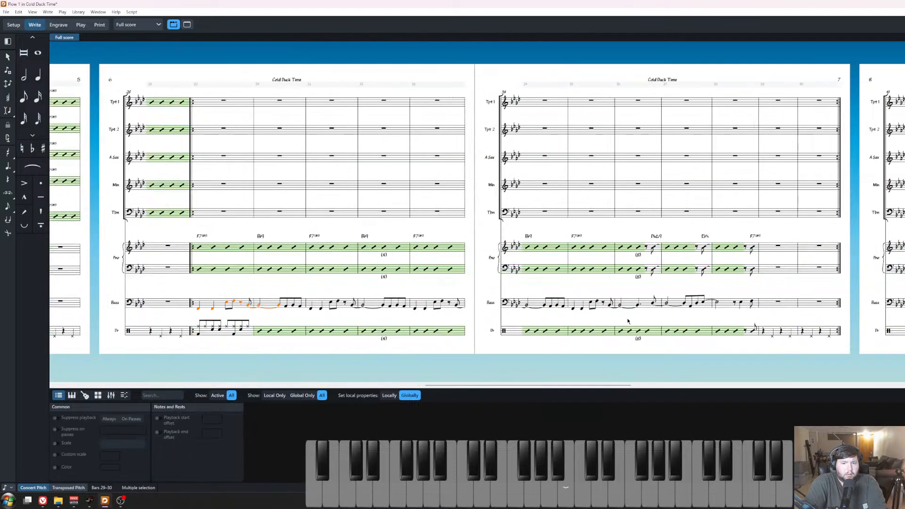
shift+click(478, 306)
scroll(478, 306, left, 5)
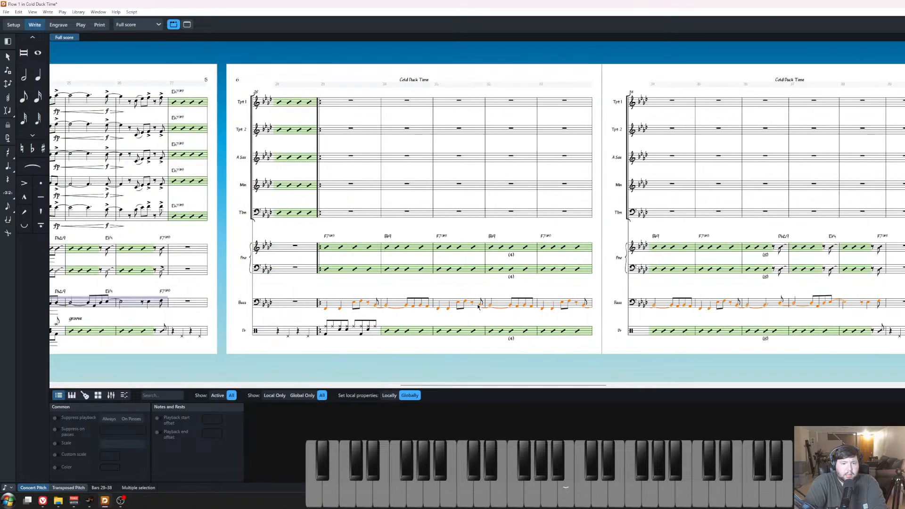
scroll(479, 307, left, 1)
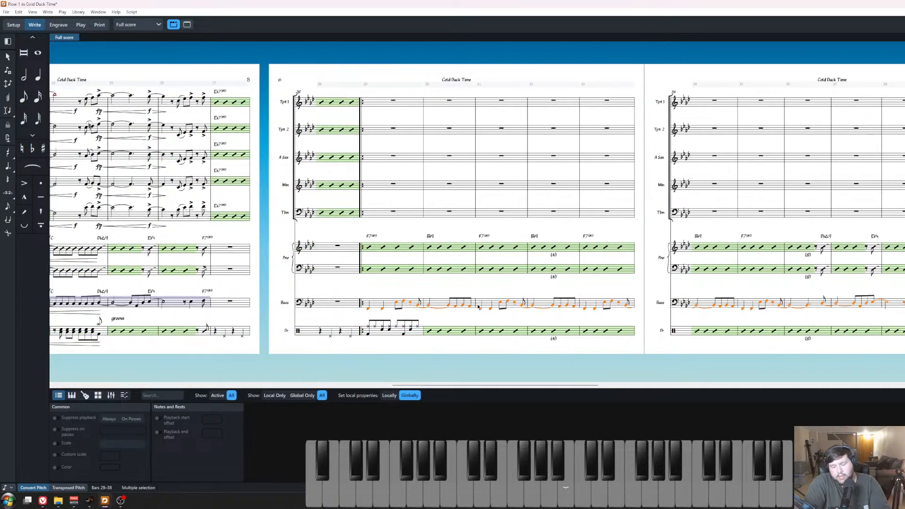
key(alt+shift+q)
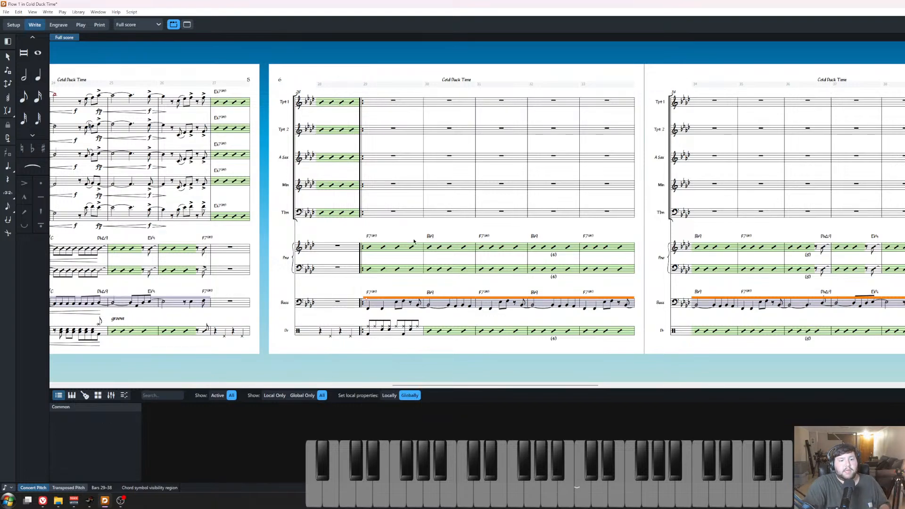
Hide the lower zone and review the Bass chord symbols and overall layout from the opening pages to the empty bars after bar 40.
click(380, 251)
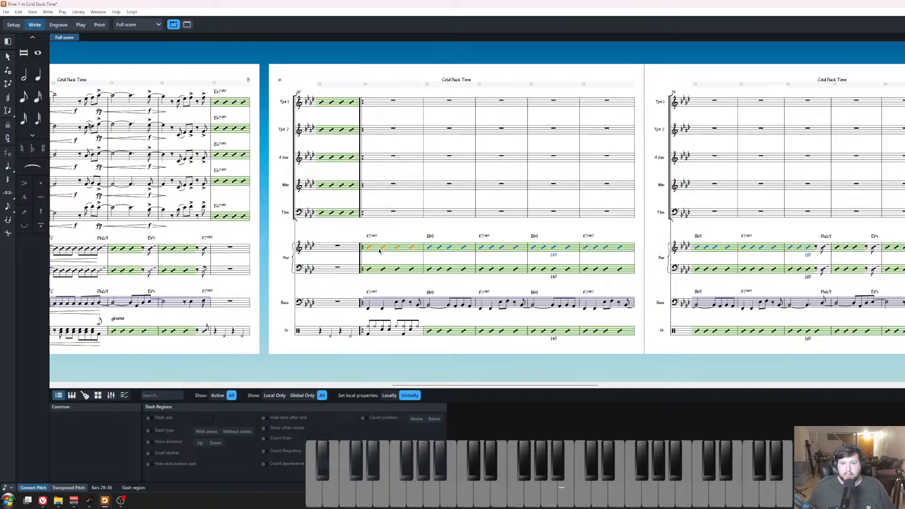
click(404, 292)
key(x)
scroll(418, 317, left, 5)
click(547, 487)
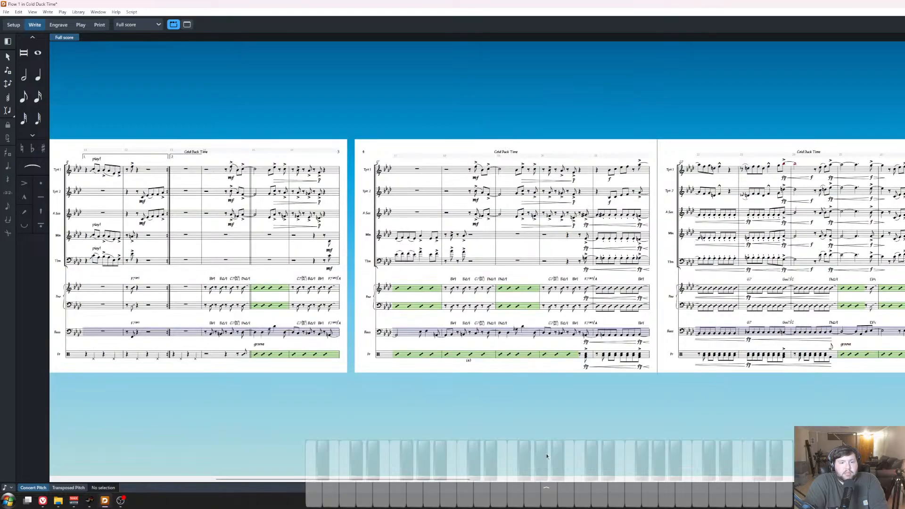
key(z)
key(z)
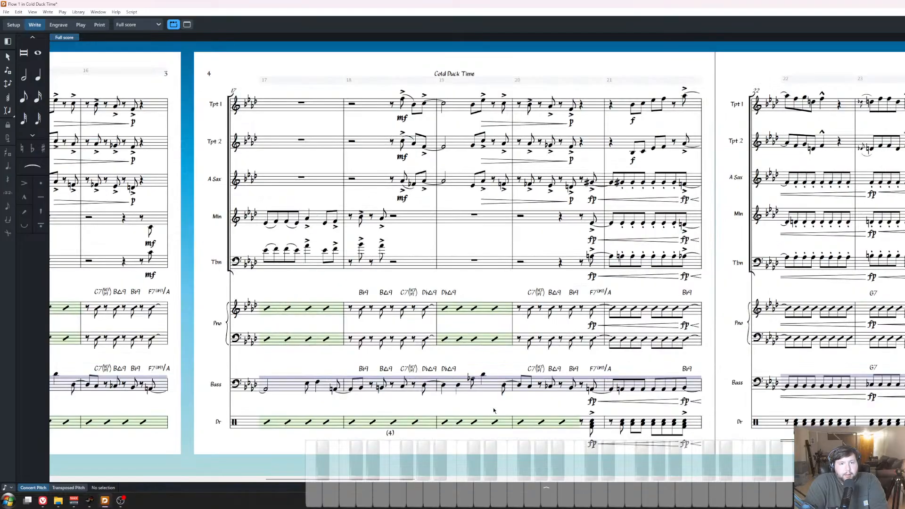
key(x)
key(x)
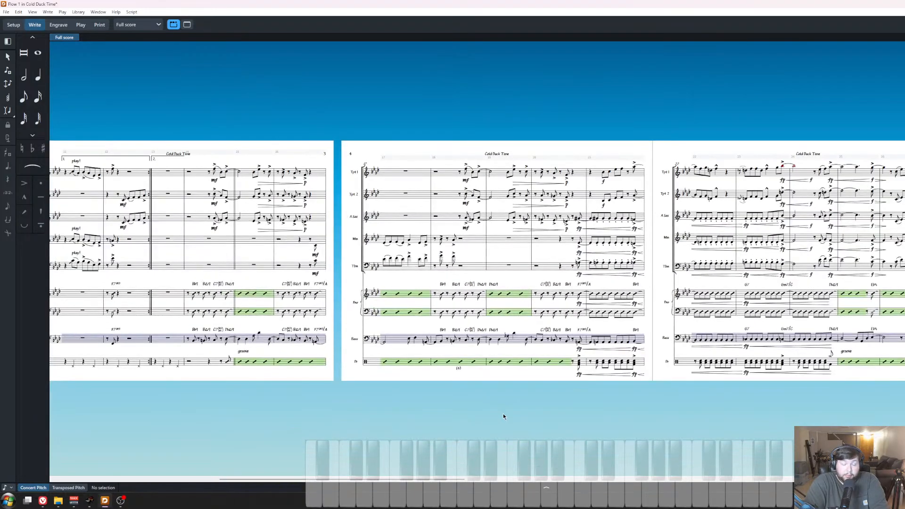
scroll(503, 414, left, 5)
scroll(503, 414, right, 15)
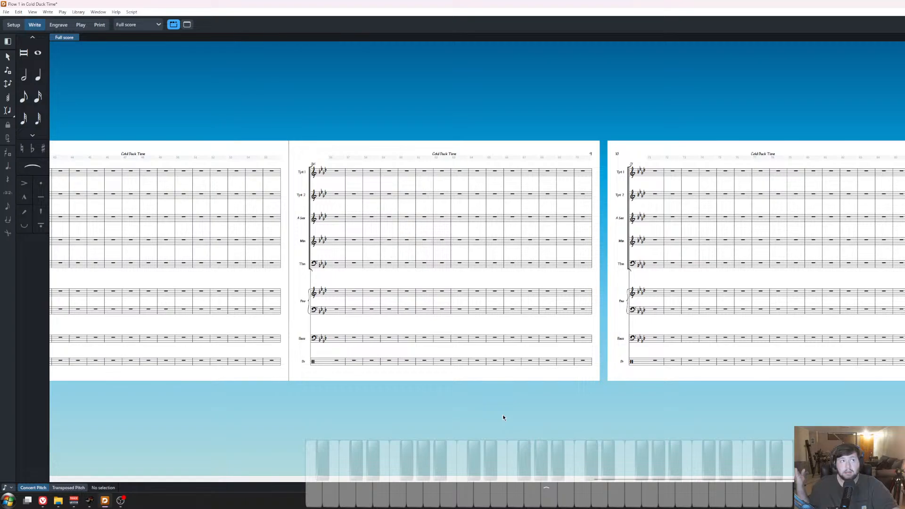
scroll(503, 416, left, 10)
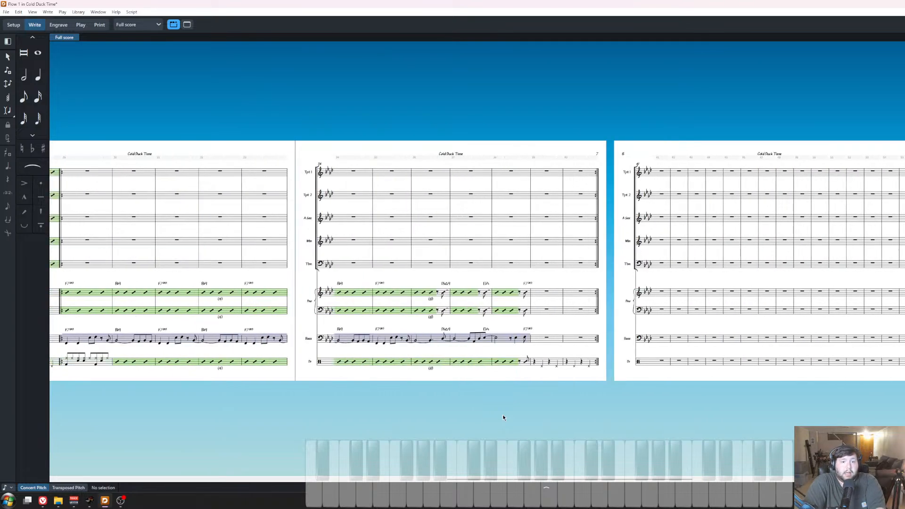
scroll(455, 414, left, 10)
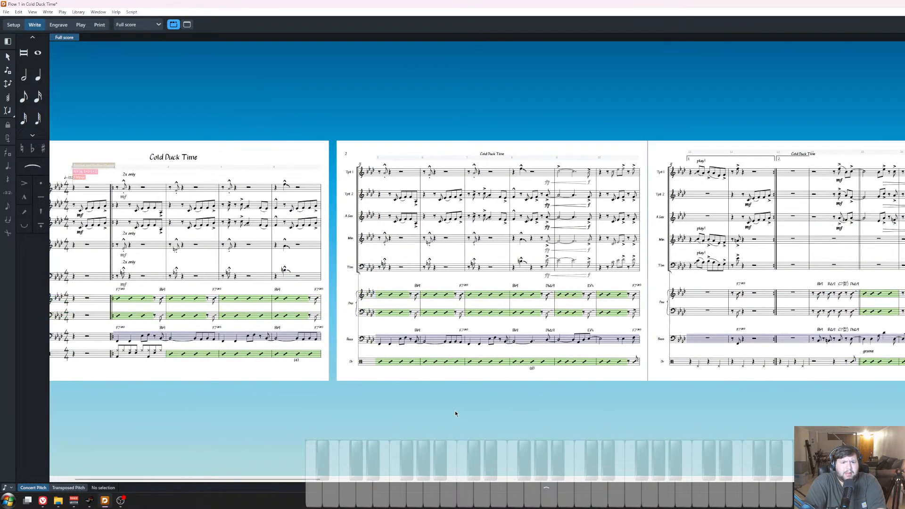
scroll(455, 414, right, 8)
scroll(456, 424, right, 8)
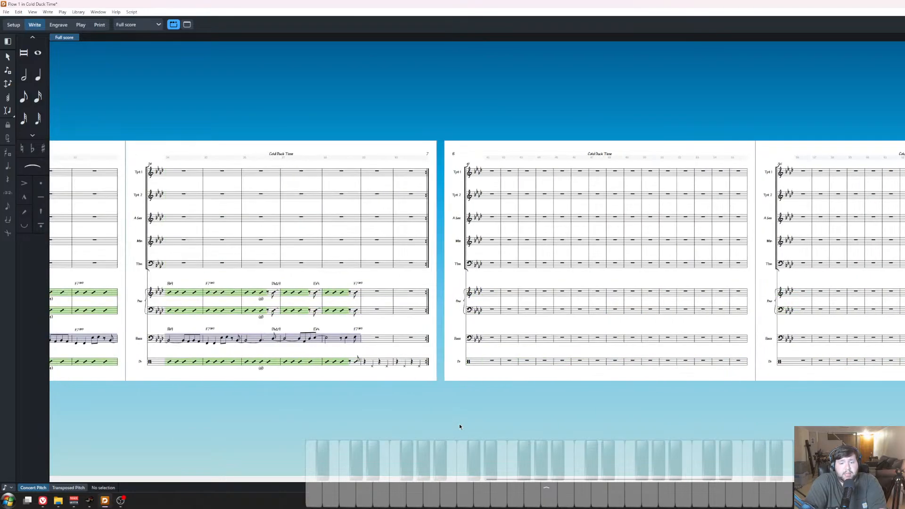
scroll(460, 423, left, 3)
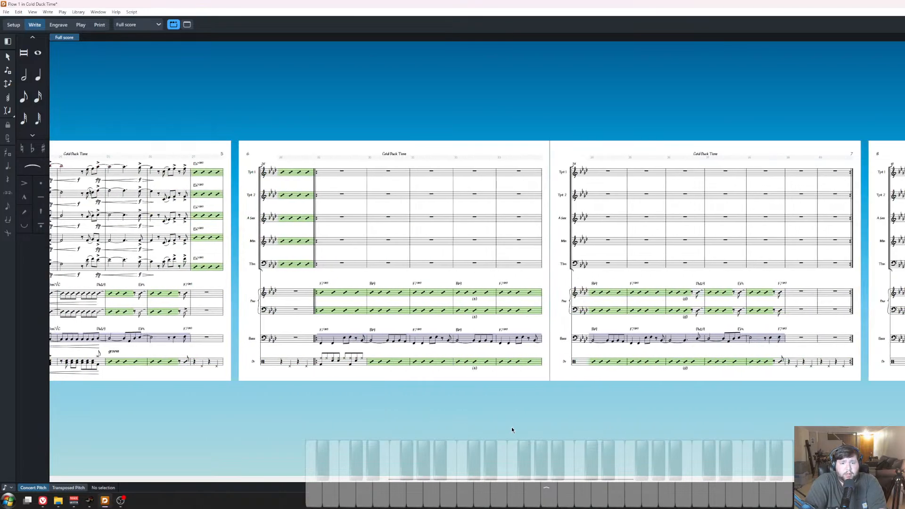
Create chord symbol regions on all five horn staves, Trumpet 1 through Trombone, covering bars 29–40.
scroll(511, 427, up, 3)
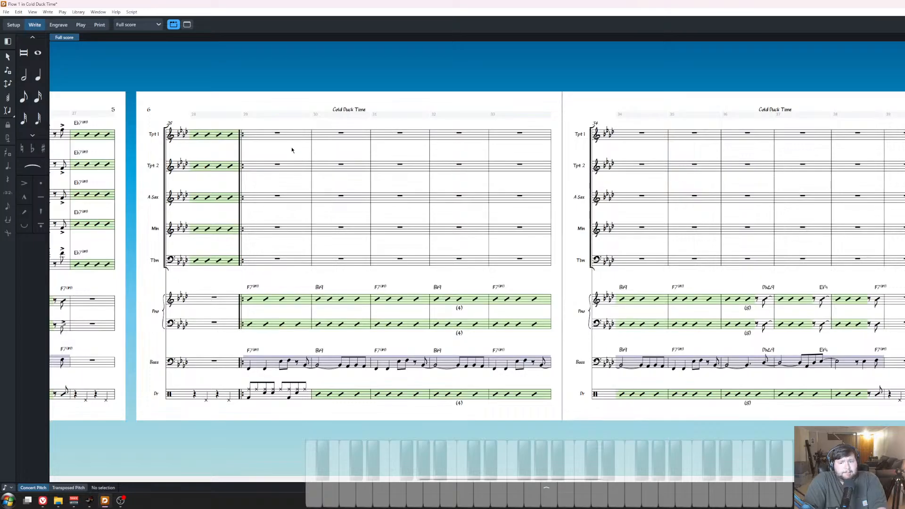
click(277, 134)
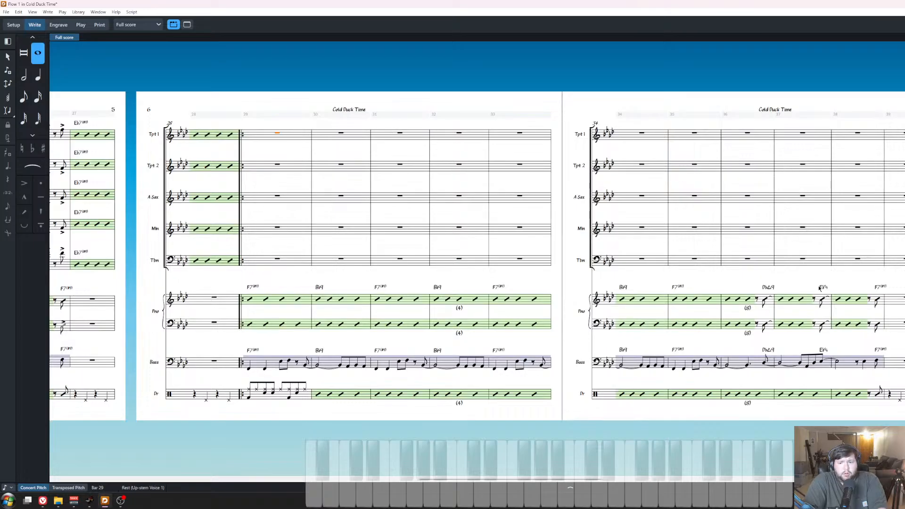
key(ctrl+v)
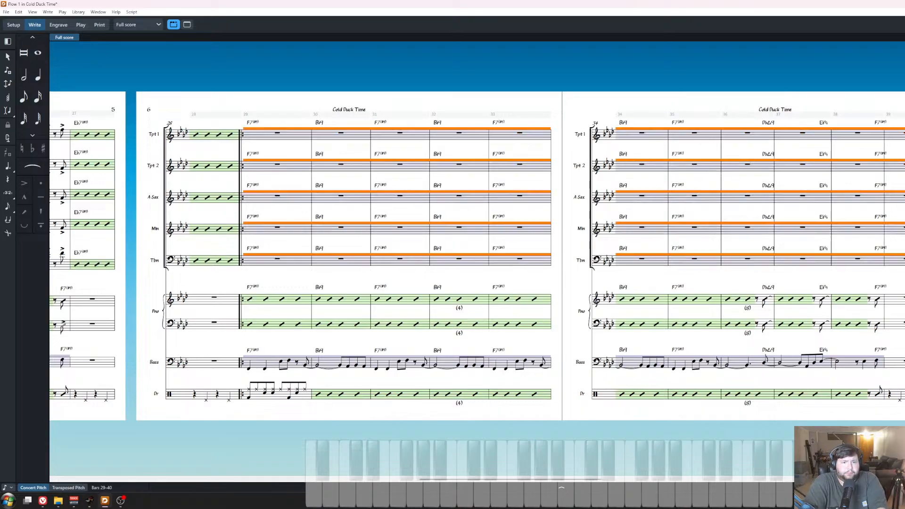
key(Escape)
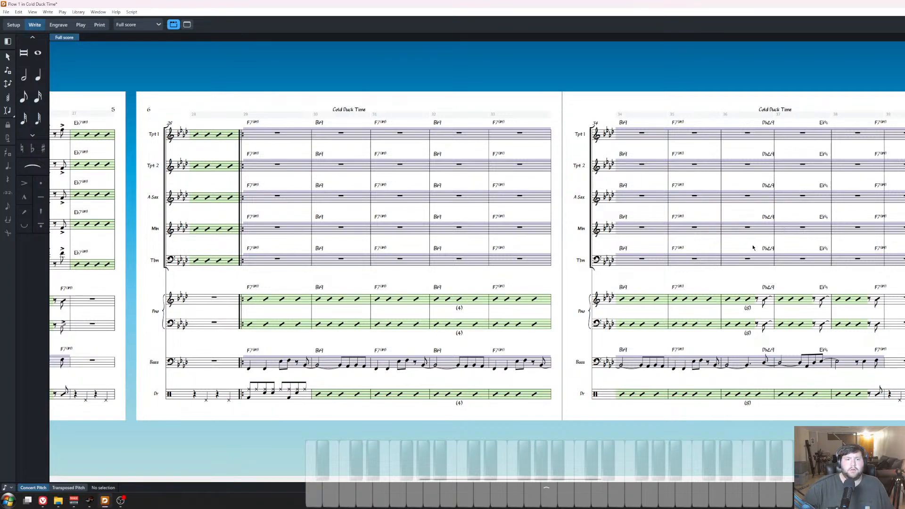
click(251, 304)
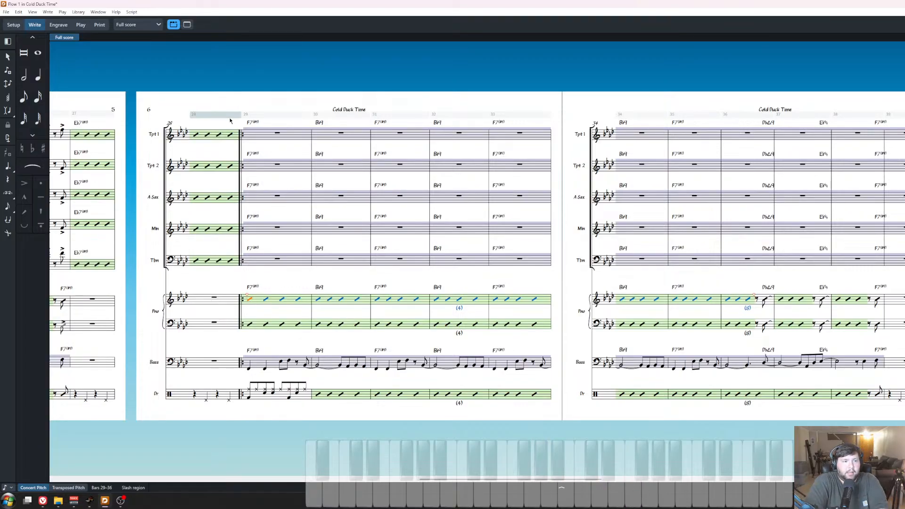
scroll(264, 295, up, 5)
drag(239, 228, 341, 316)
click(392, 152)
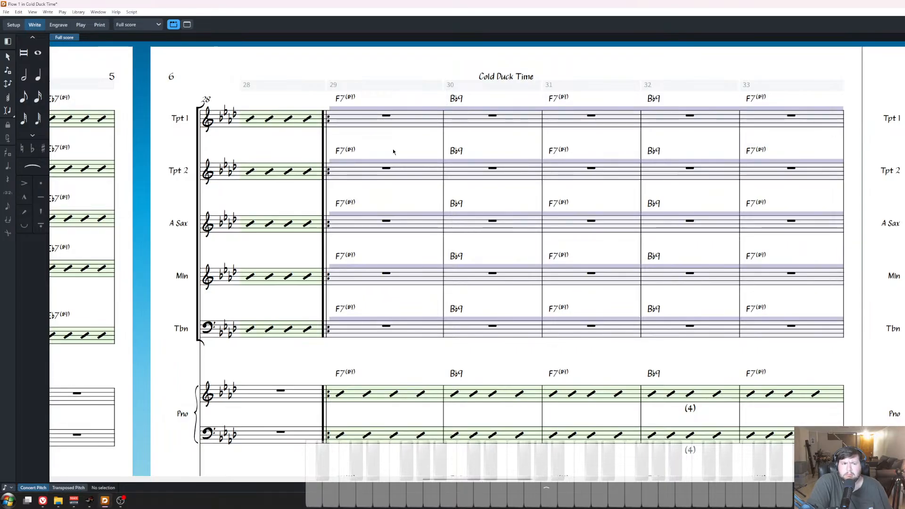
Enter a quarter-note chord A3–D#4–G#4 on beat 2 of bar 29 in the Alto Sax part.
double_click(371, 232)
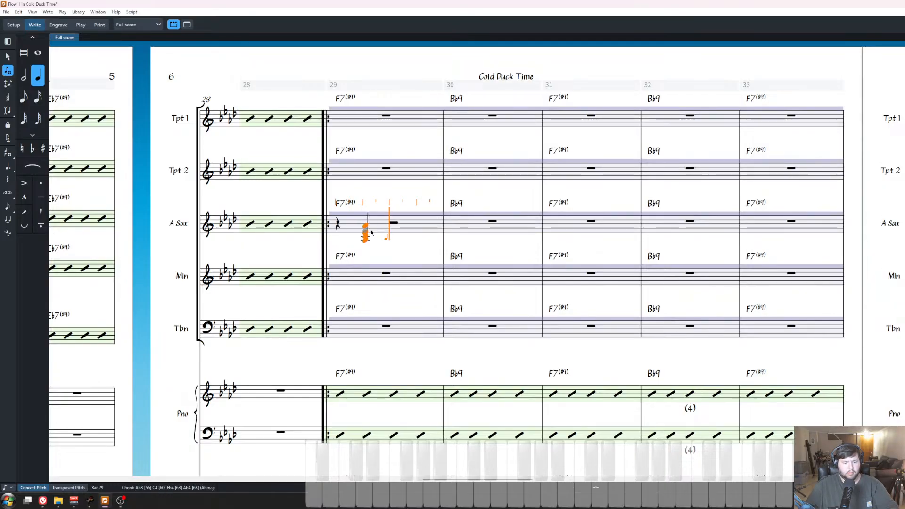
key(BackSpace)
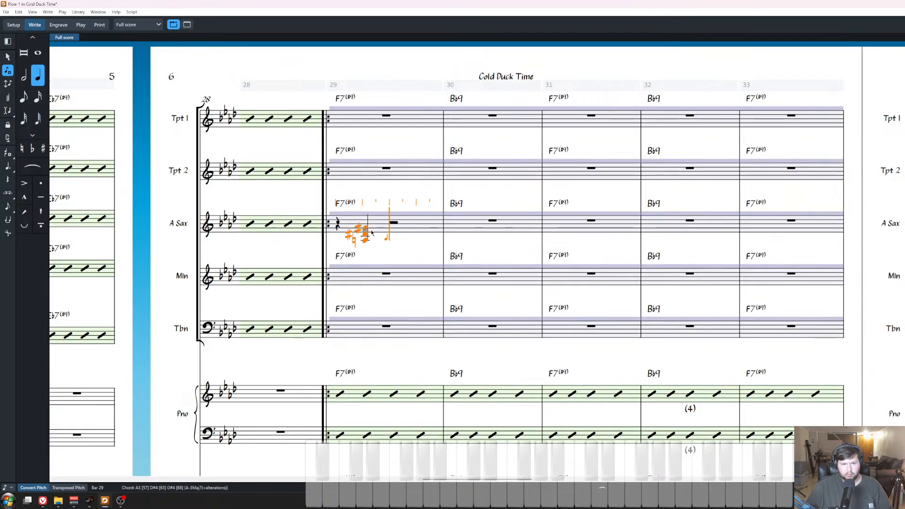
key(space)
key(space)
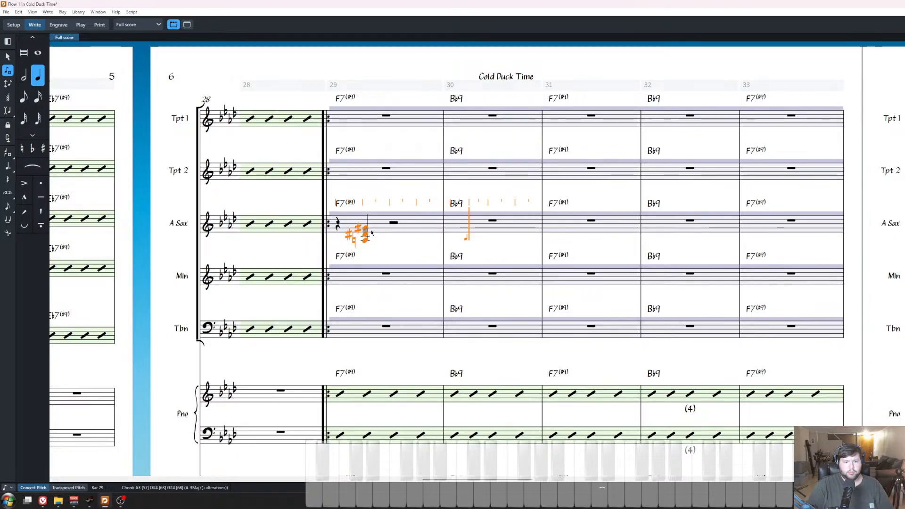
Enter two eighth-note Ab3–D4–F4 chords on beat 2 of bar 30 in the Alto Sax part.
key(5)
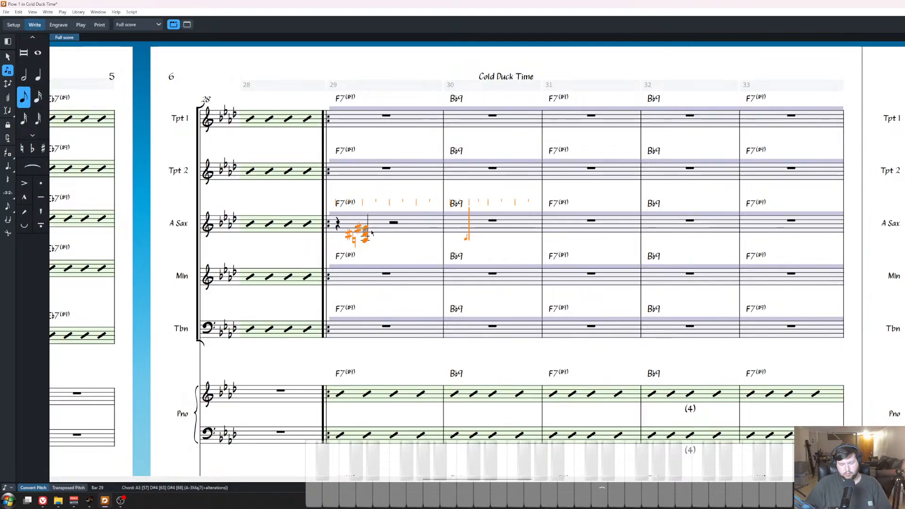
key(space)
key(space)
key(space)
key(space)
key(space)
key(space)
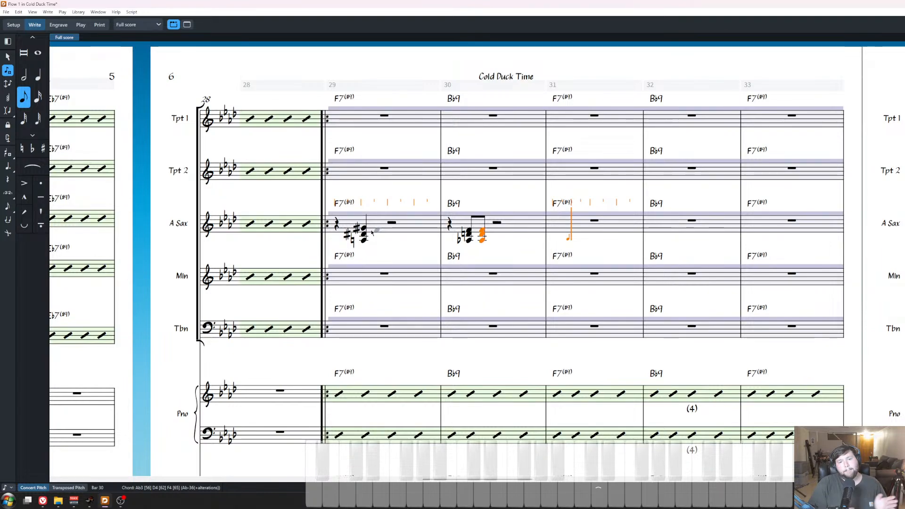
Enter an eighth-note chord A3–D#4–G#4 on beat 2 of bar 31 in the Alto Sax part.
key(space)
key(space)
key(space)
key(space)
key(space)
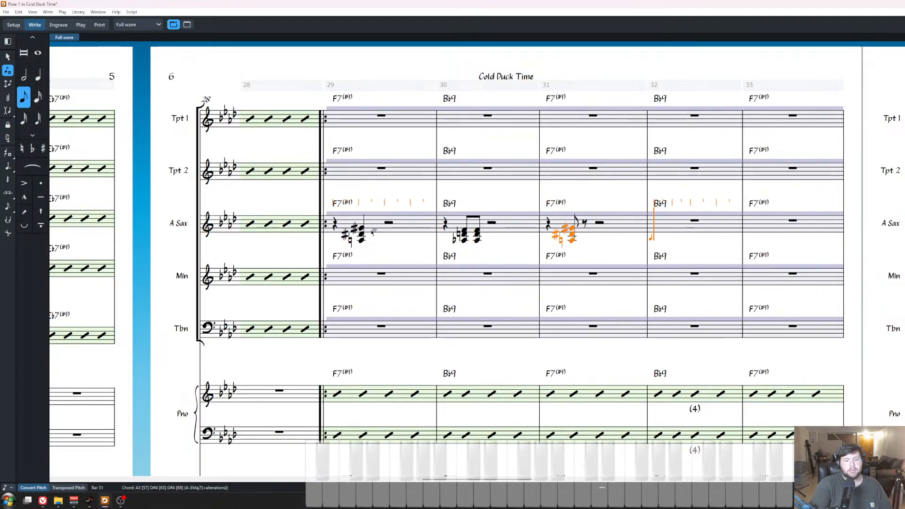
Enter a dotted-quarter and an eighth-note Ab3–D4–F4 chord at the start of bar 32 in the Alto Sax part.
key(6)
key(period)
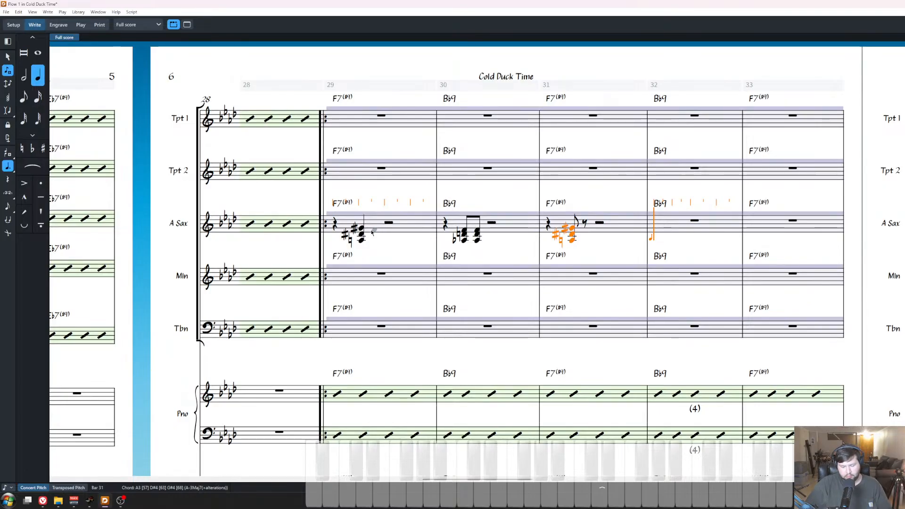
key(5)
key(Escape)
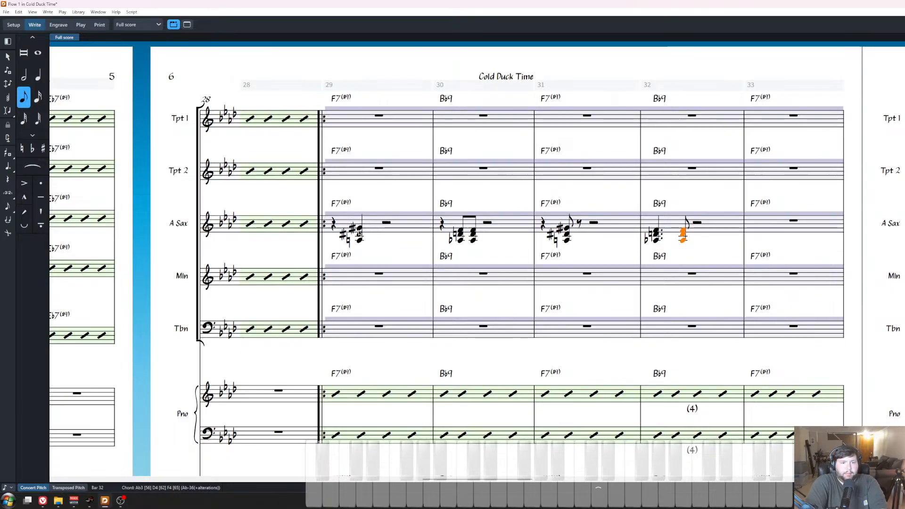
Add a marcato to the bar 29 chord, tenuto and accent to the bar 30 chords, and accents to the last chords of bars 31 and 32.
click(359, 231)
key(shift+bracketleft)
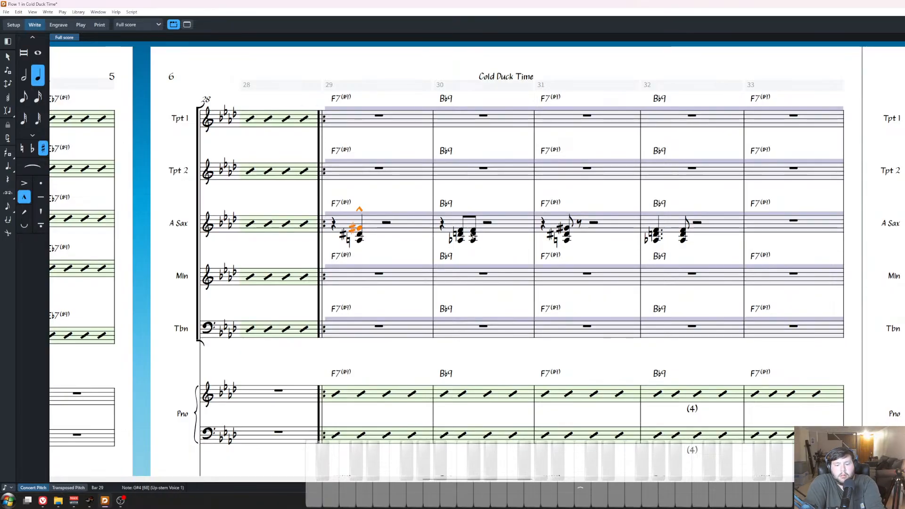
click(473, 235)
key(bracketleft)
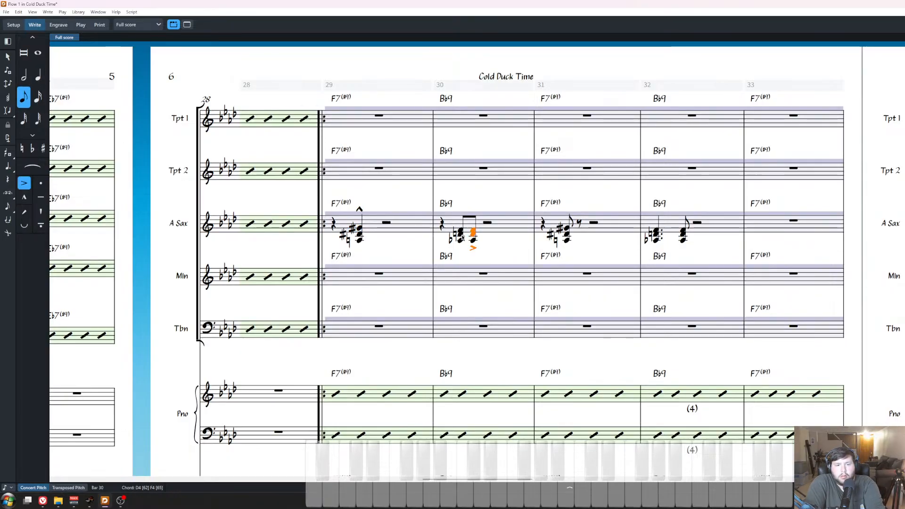
click(565, 228)
key(bracketleft)
click(683, 234)
key(bracketleft)
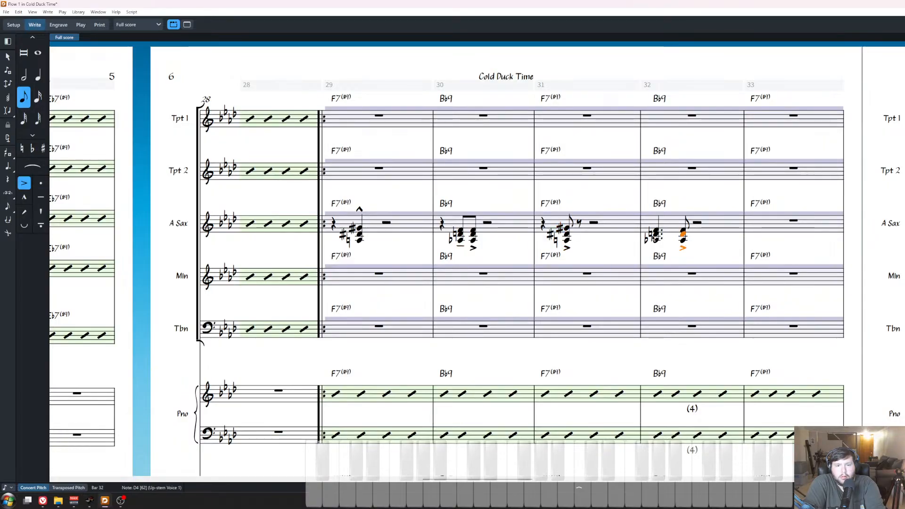
Add an mp dynamic to the Alto Sax chord in bar 29.
click(361, 233)
key(shift+d)
text(mp)
key(ctrl+minus)
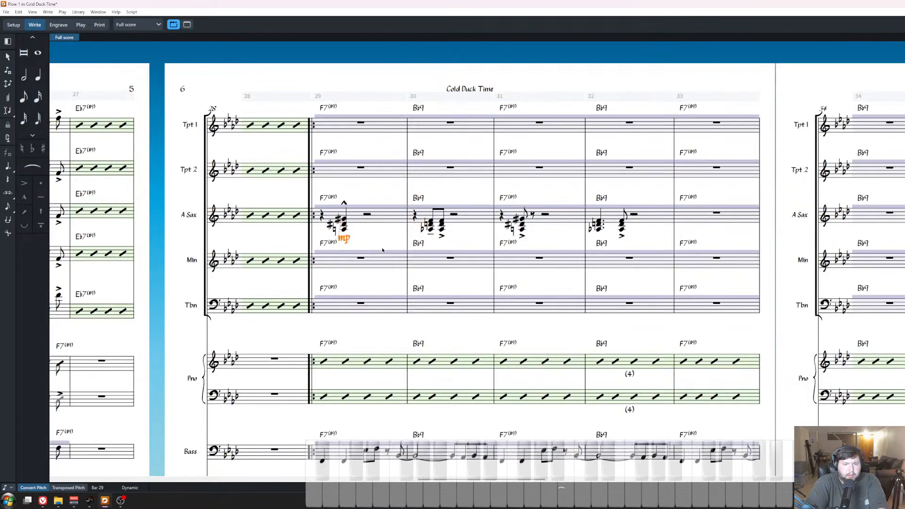
key(Escape)
Copy the Alto Sax chords, articulations and dynamic from bars 29–30 into bars 33–34.
scroll(382, 250, right, 3)
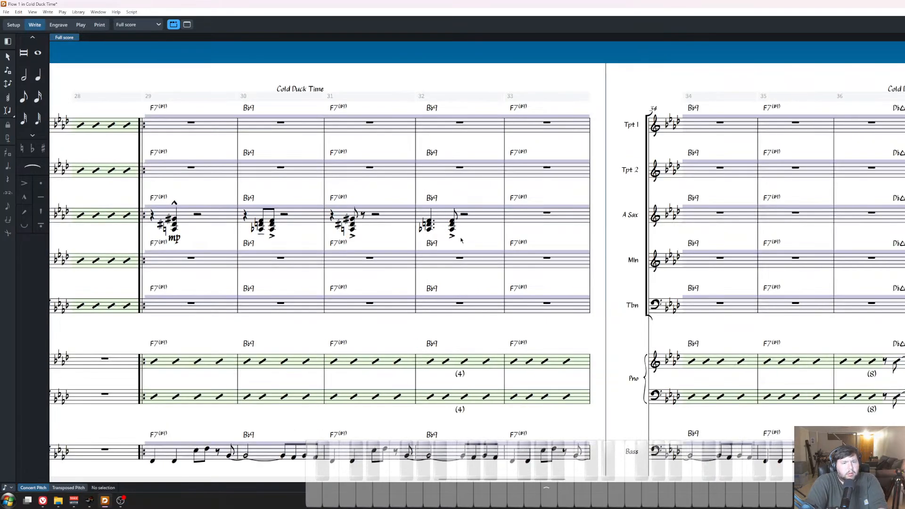
key(ctrl+minus)
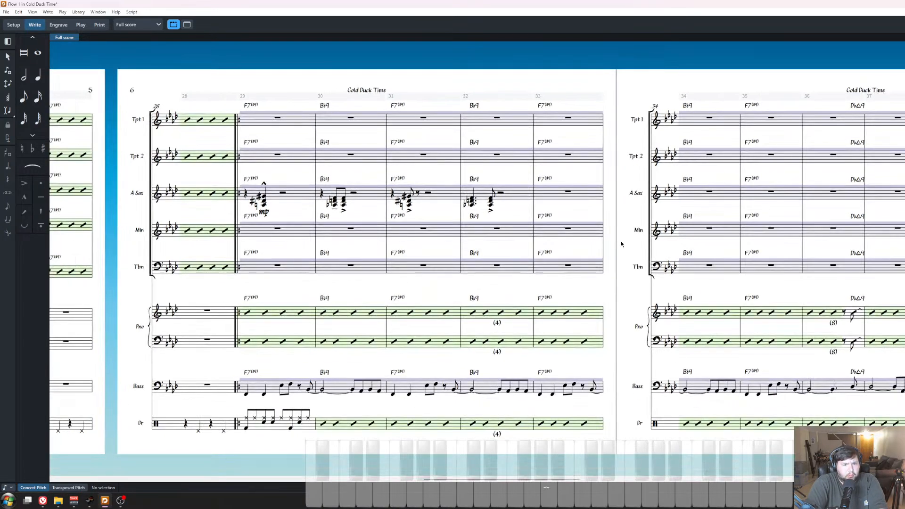
click(307, 199)
shift+click(370, 199)
click(569, 192)
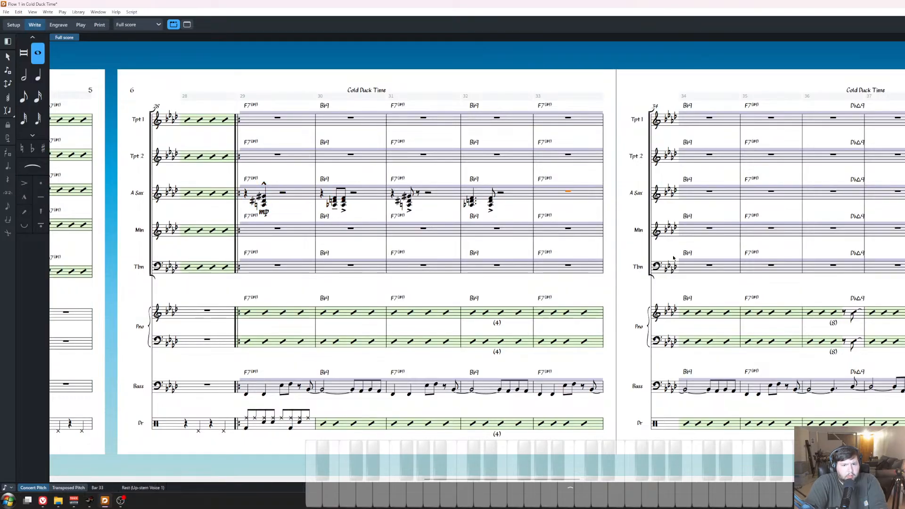
key(ctrl+v)
key(Escape)
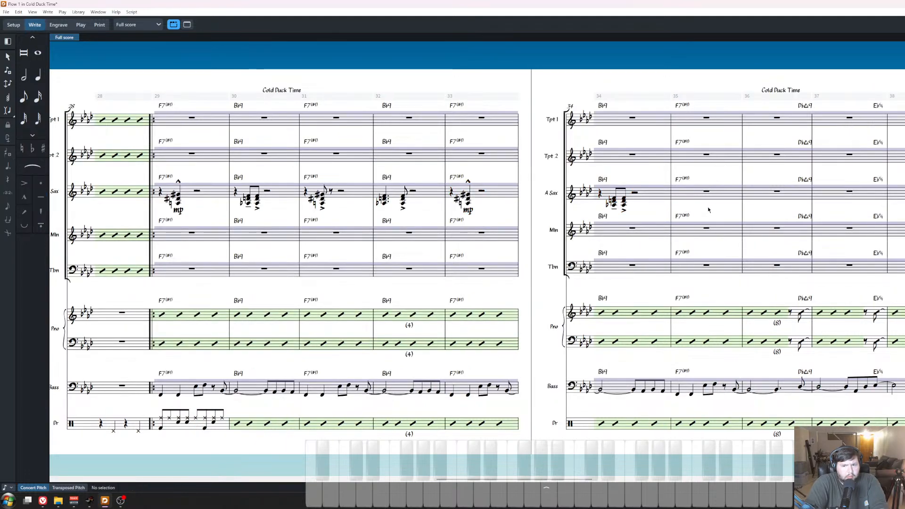
Add a Bb9 chord symbol at the start of bar 36.
click(751, 313)
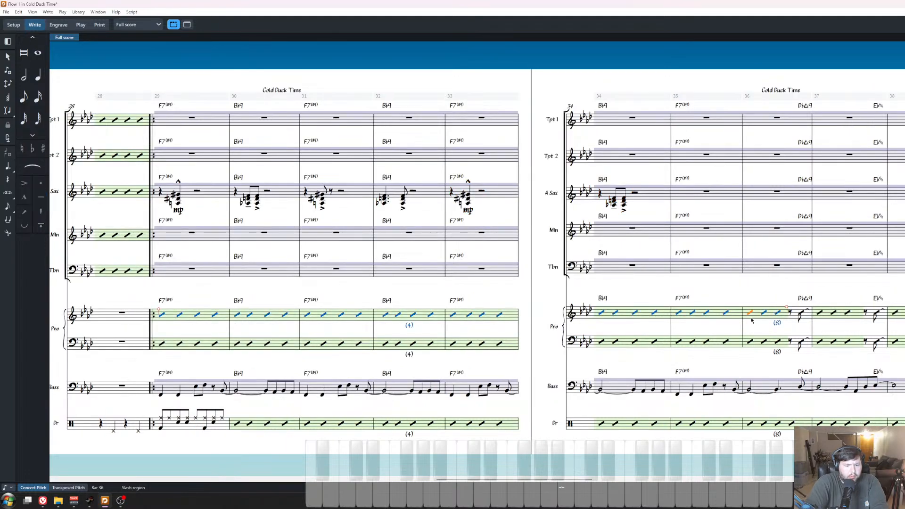
key(shift+q)
text(Bb9)
key(Return)
click(764, 289)
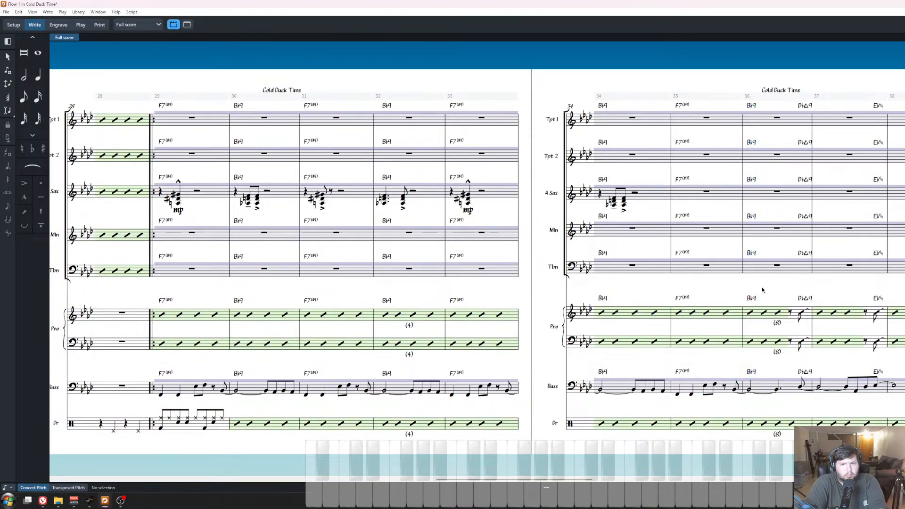
Change the Alto Sax chord in bar 31 to a quarter note with a marcato.
scroll(612, 344, down, 3)
scroll(612, 344, left, 15)
scroll(611, 345, left, 6)
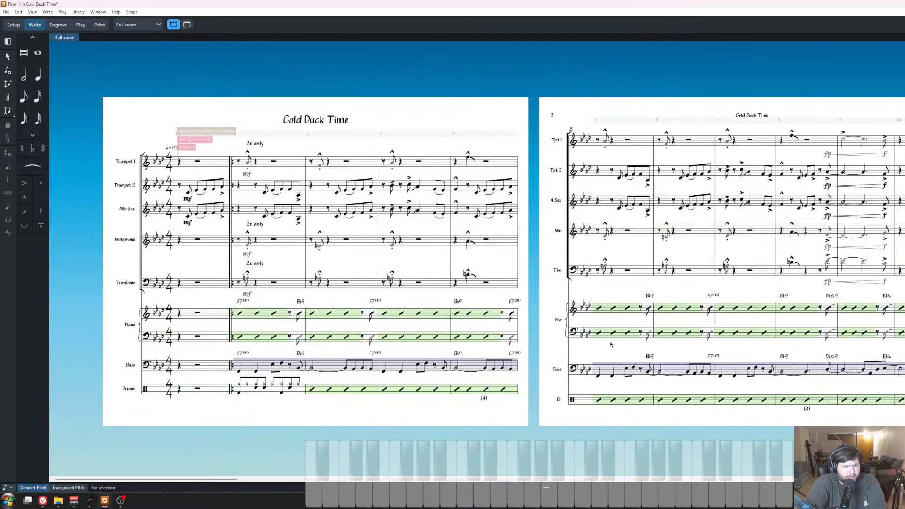
scroll(617, 368, right, 15)
scroll(620, 374, right, 10)
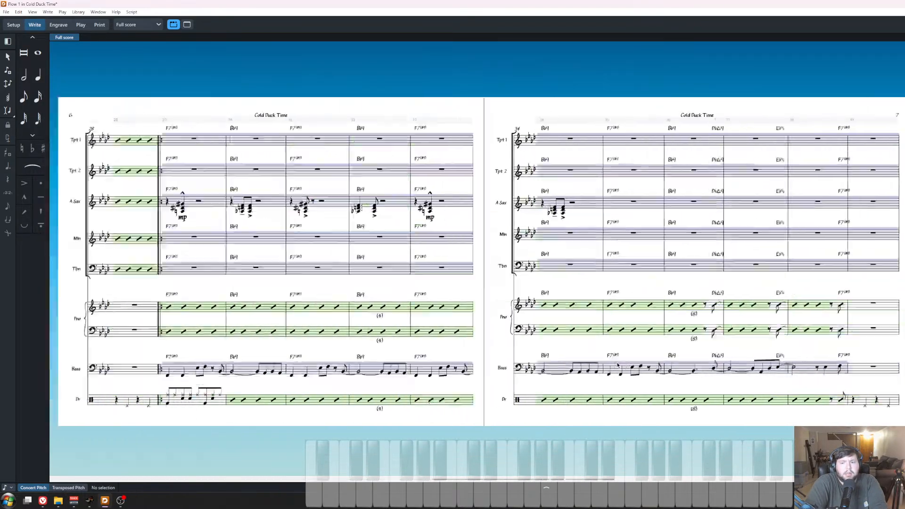
scroll(665, 291, up, 2)
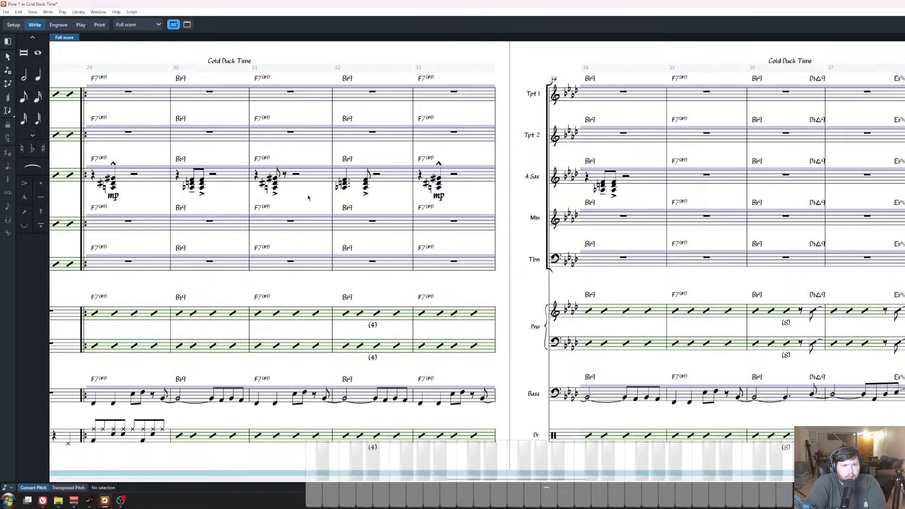
click(277, 183)
key(6)
key(apostrophe)
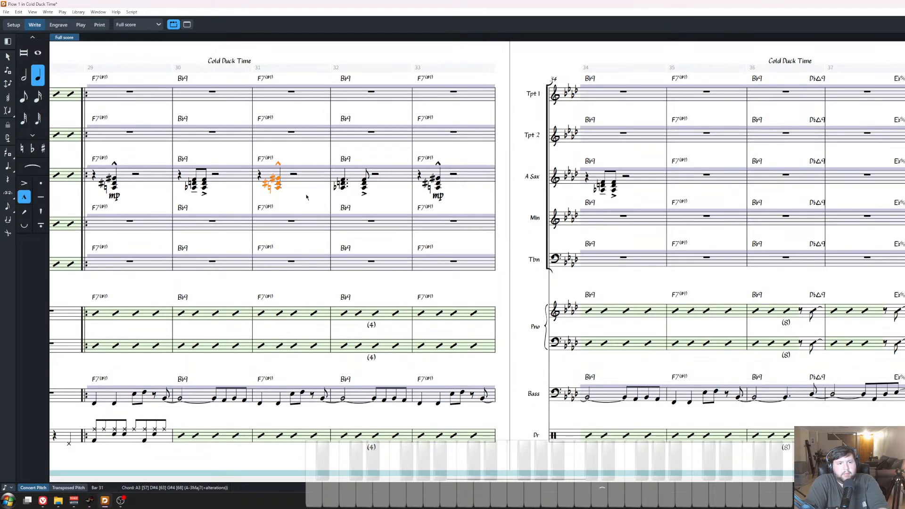
click(306, 197)
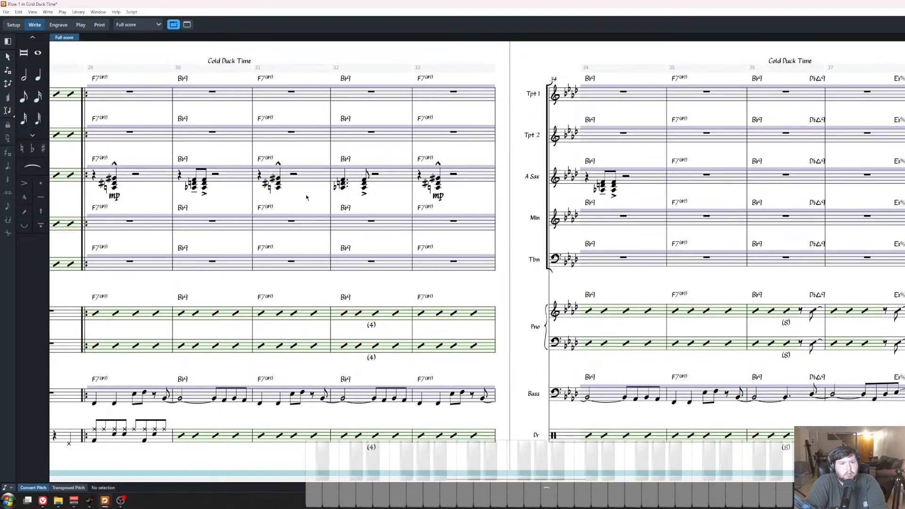
Enter Alto Sax chords in bar 35: quarter note A3–D#4–G#4 on beat 2, then eighths after beats 3 and 4, ending with Ab3–D4–F4.
scroll(307, 197, up, 1)
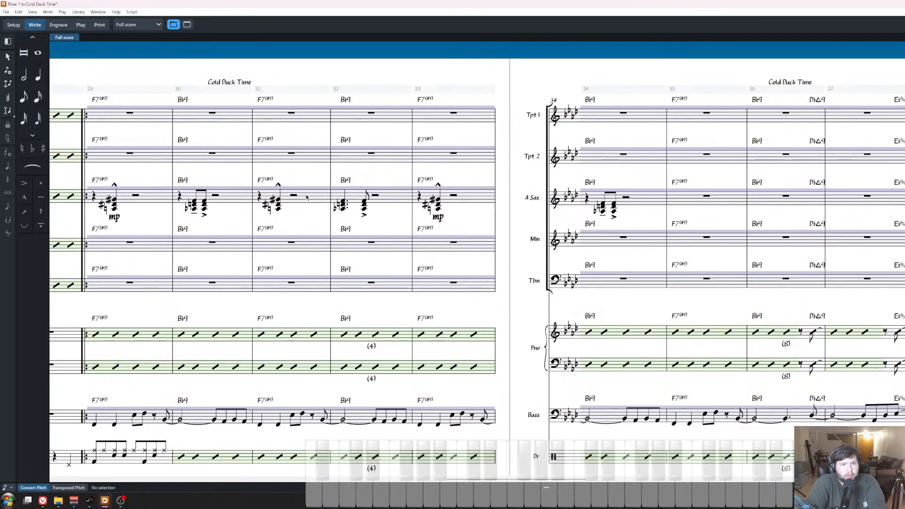
scroll(303, 206, down, 1)
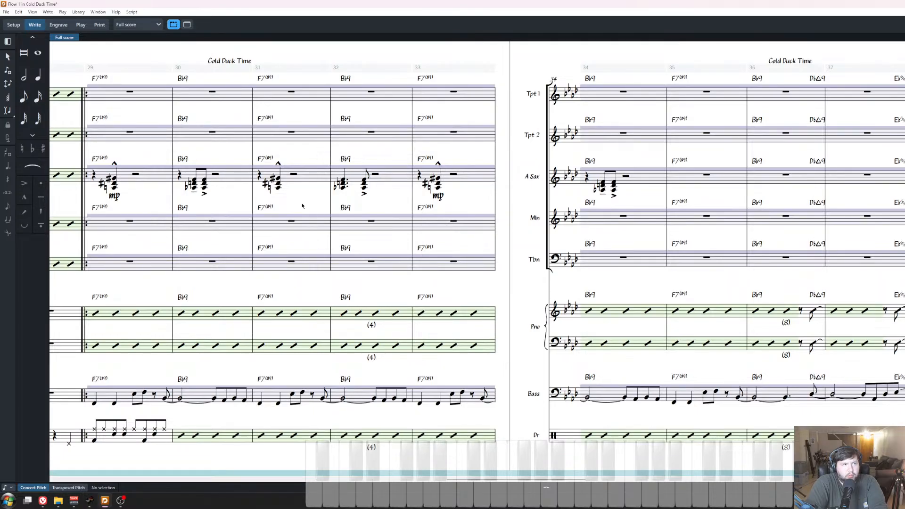
click(707, 175)
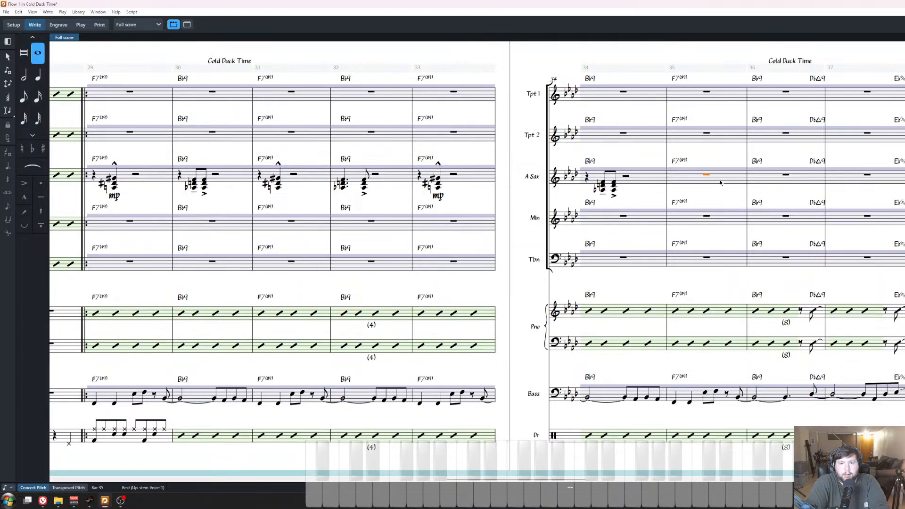
key(shift+n)
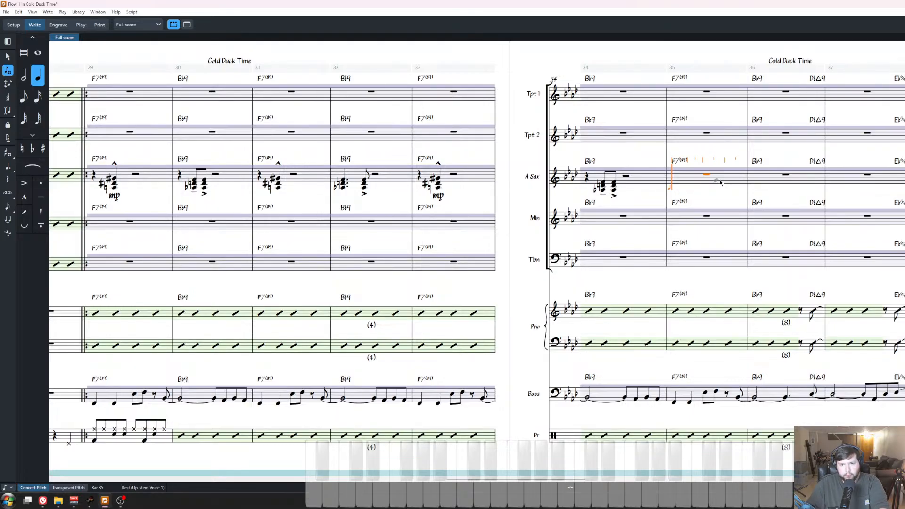
key(space)
key(ctrl+z)
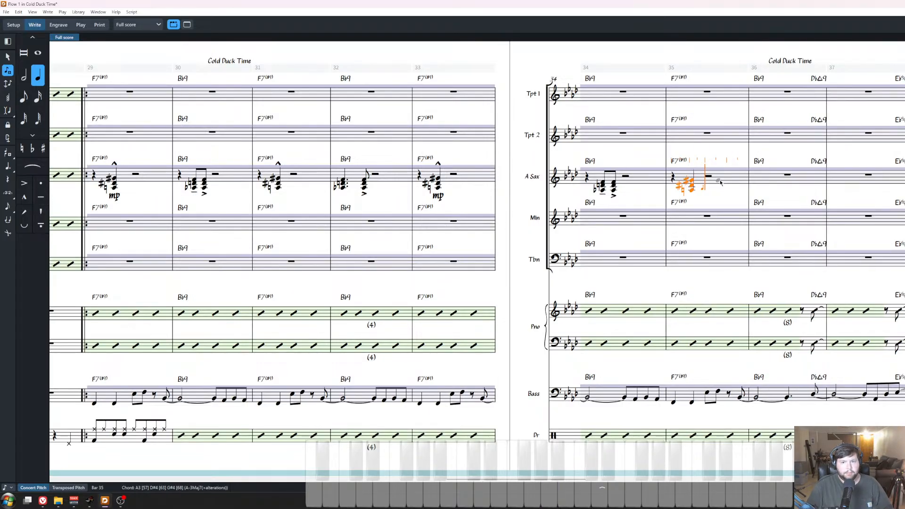
key(space)
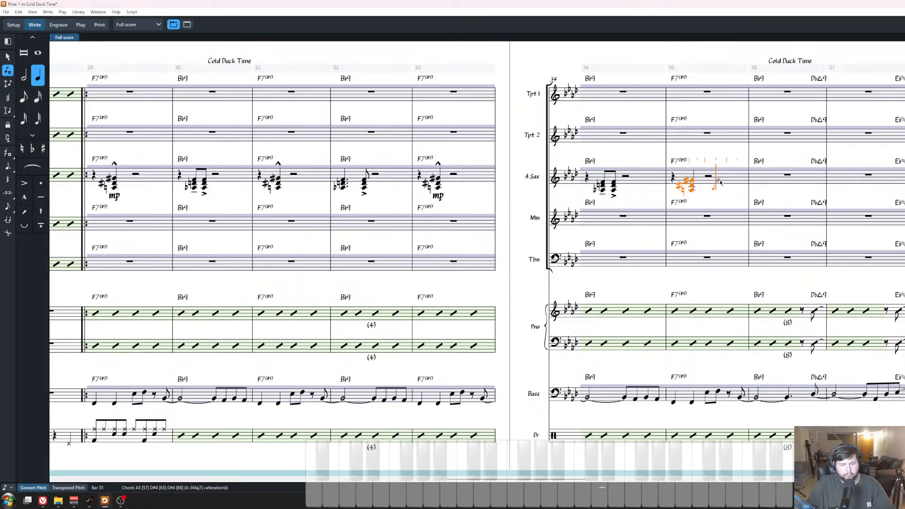
key(4)
key(Escape)
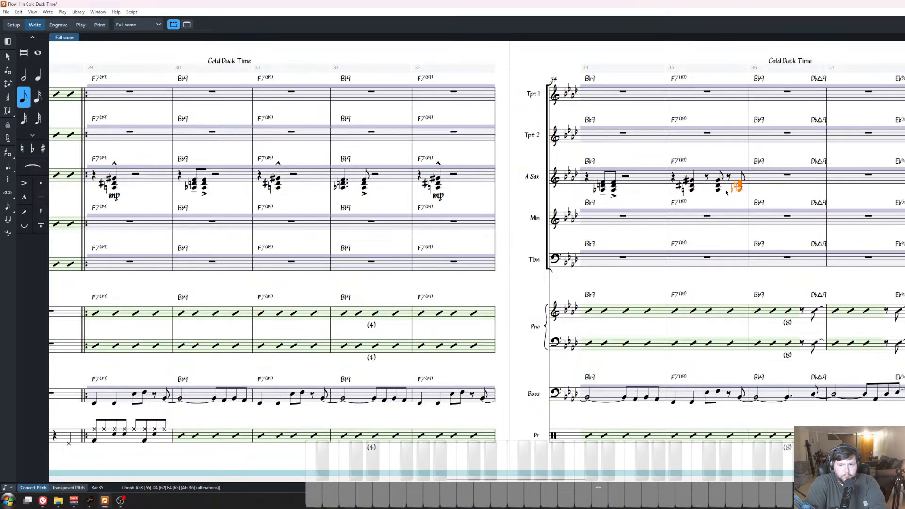
Accent the last two Alto Sax chords of bar 35 and put a marcato on the first one.
shift+click(719, 190)
key(bracketleft)
drag(705, 201, 685, 173)
key(shift+bracketleft)
key(Escape)
Enter tied whole-note Alto Sax chords starting on the last eighth of bars 36 and 37, using G3–Bb3–Eb4 for the second.
scroll(631, 176, right, 5)
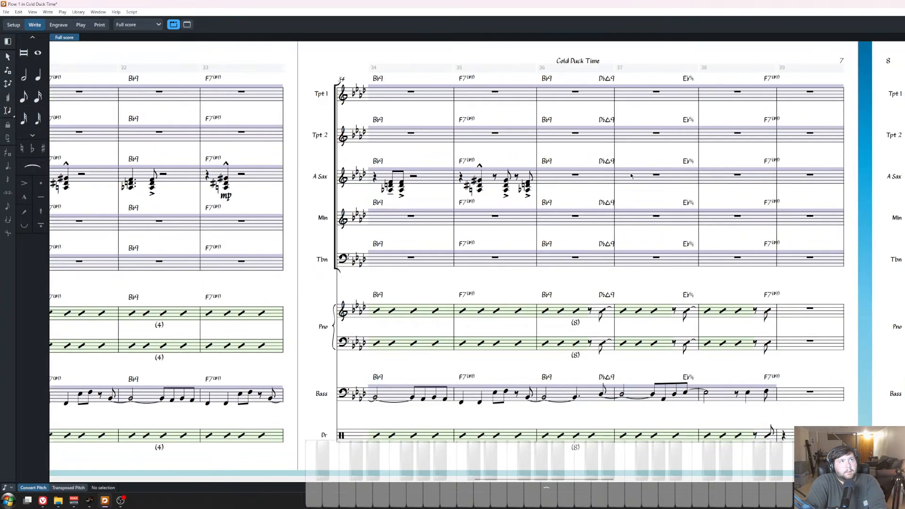
click(586, 181)
key(Up)
key(Down)
key(shift+n)
key(Right)
key(Right)
key(Right)
key(Right)
key(Right)
key(Right)
key(Right)
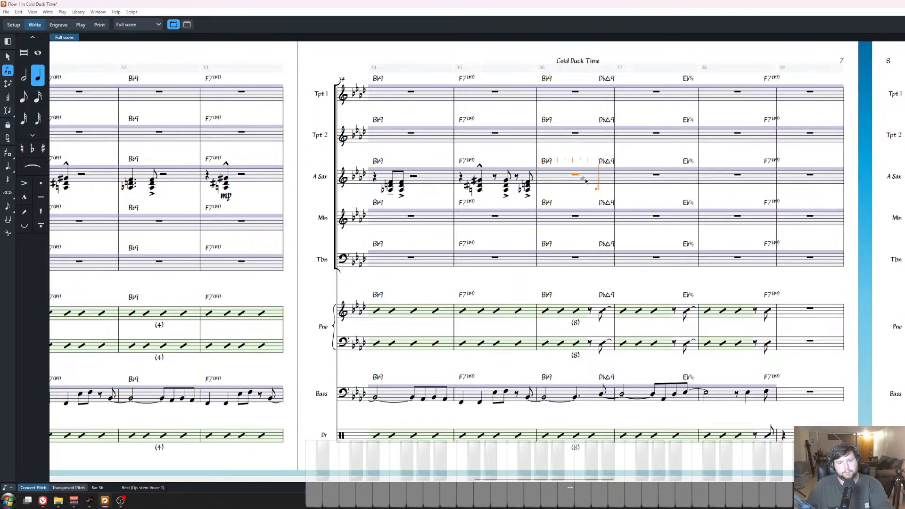
key(7)
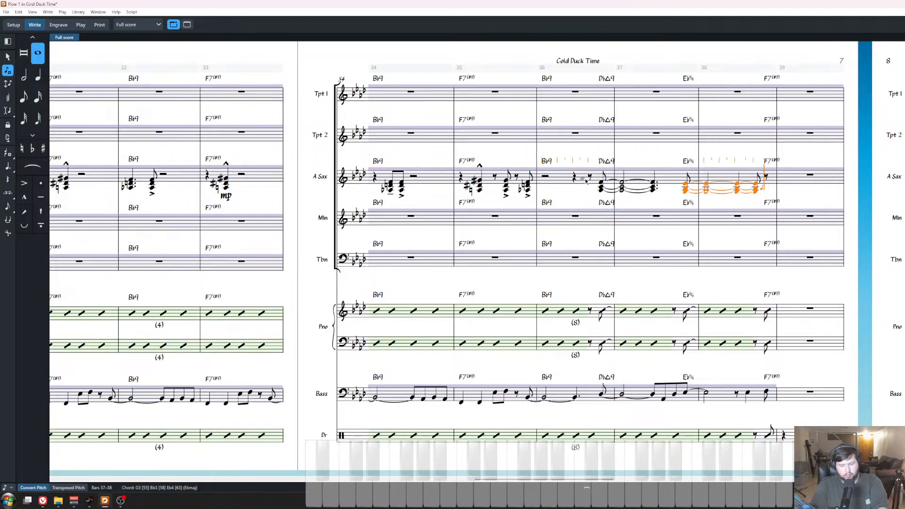
End bar 38 of the Alto Sax part with an accented eighth-note chord on the last eighth.
key(Escape)
key(5)
key([)
Add fp dynamics with crescendos to both sustained Alto Sax chords in bars 36–38, ending in mf on the final chord.
drag(748, 196, 603, 191)
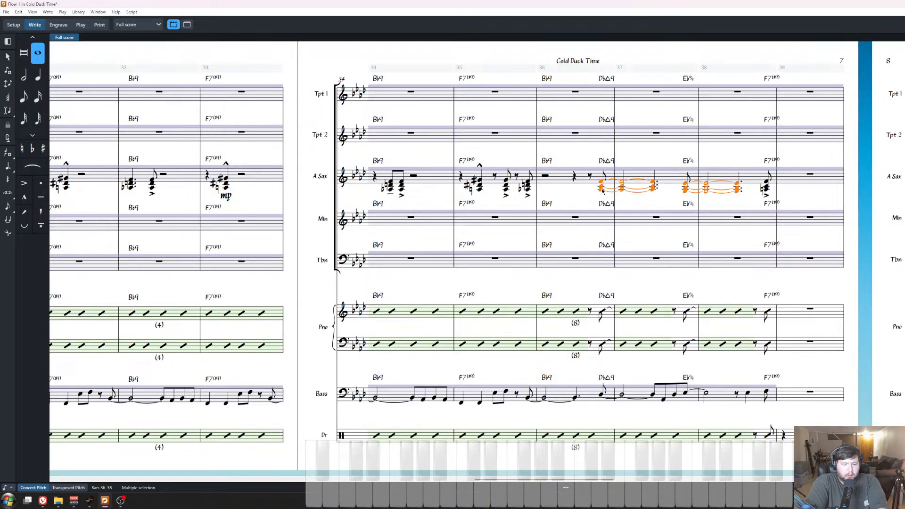
key(shift+d)
text(fp<mf)
key(Return)
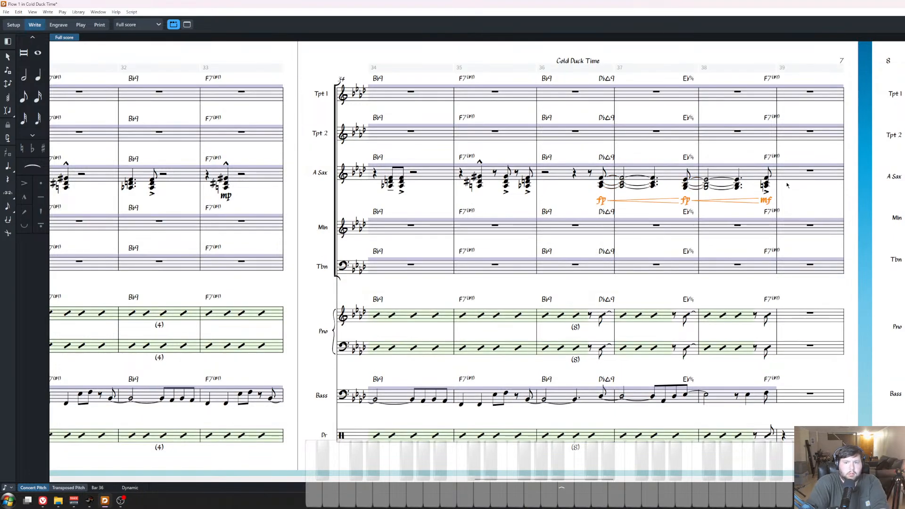
Play back the solo section from the repeat at bar 29 through bar 38 to hear the Alto Sax chord backings.
click(798, 197)
scroll(790, 201, down, 3)
drag(358, 236, 716, 251)
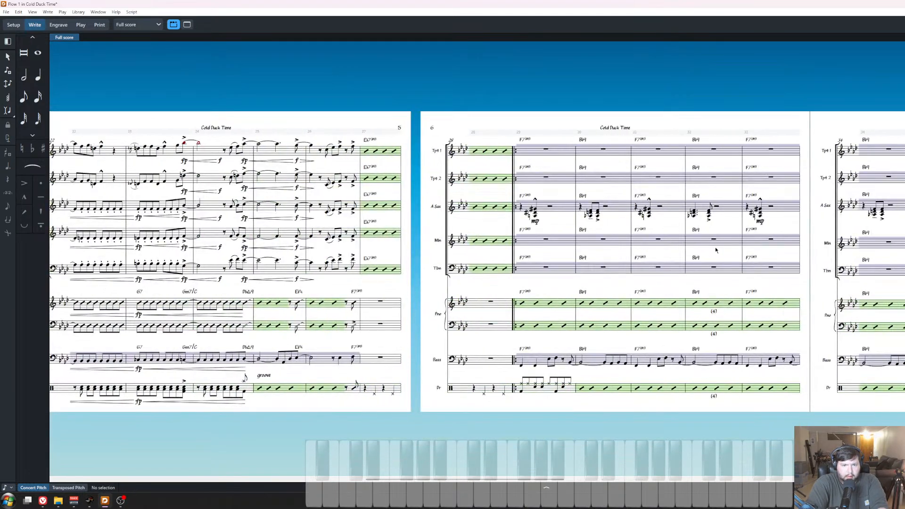
scroll(716, 251, right, 5)
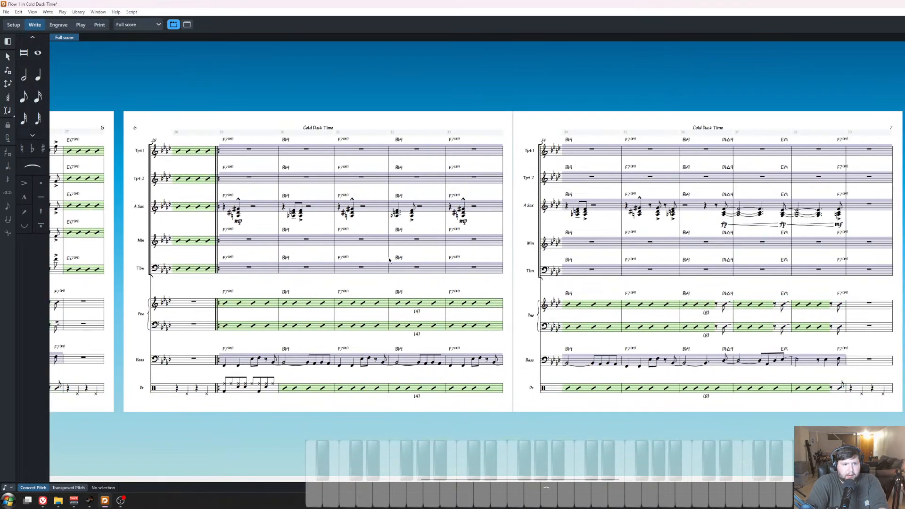
click(193, 305)
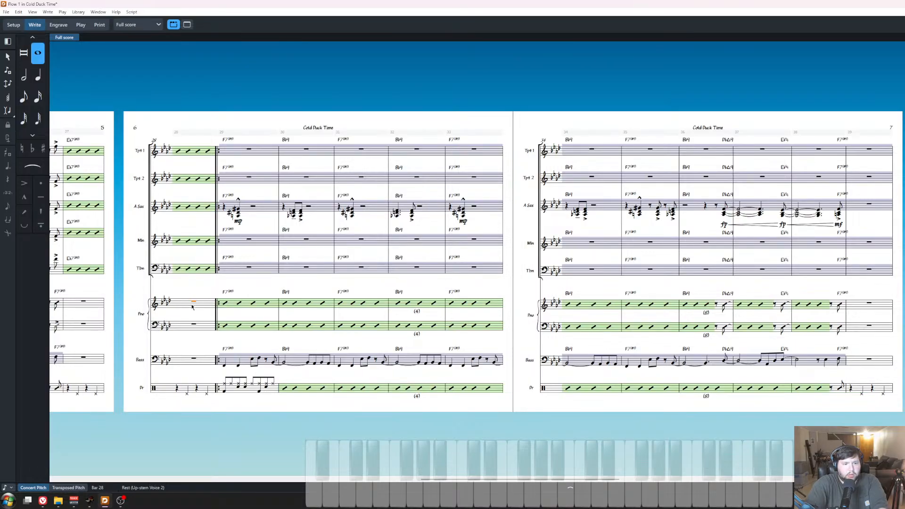
key(p)
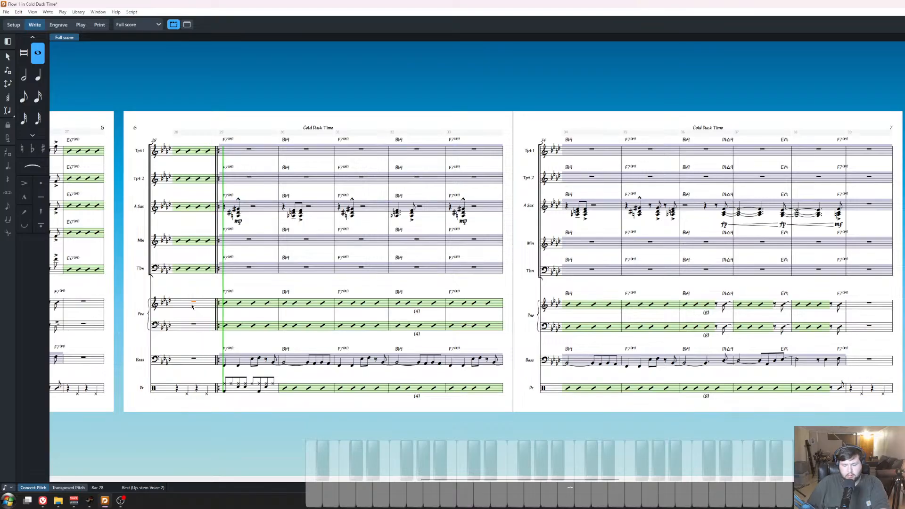
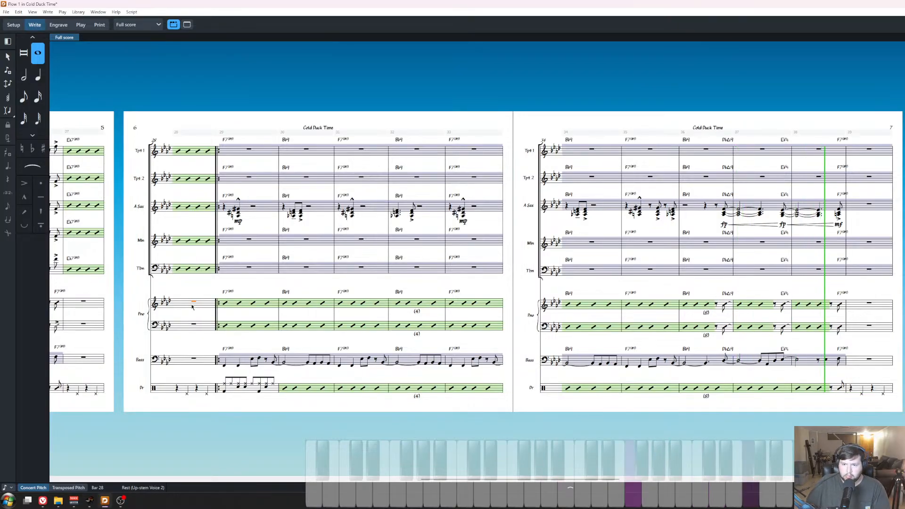
key(space)
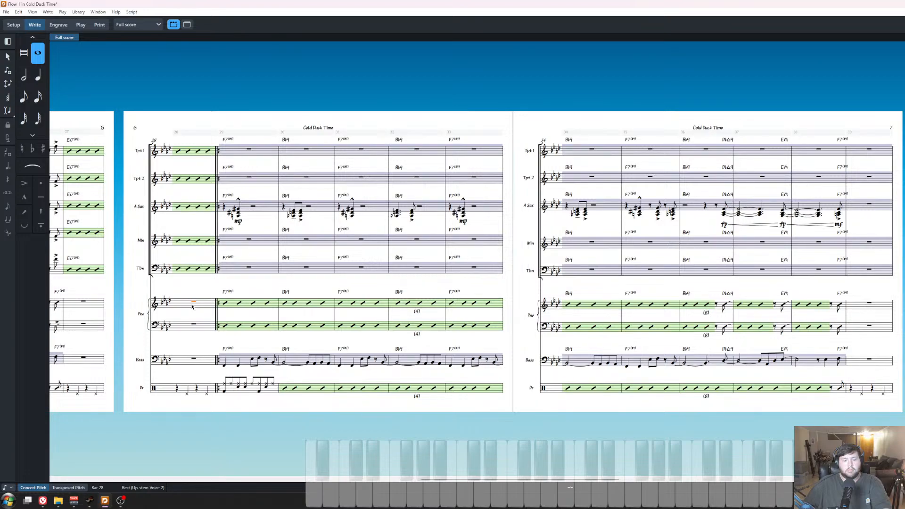
Cut all Alto Sax chords with their articulations and dynamics from bars 29–38.
click(584, 283)
scroll(583, 282, up, 2)
drag(367, 325, 578, 326)
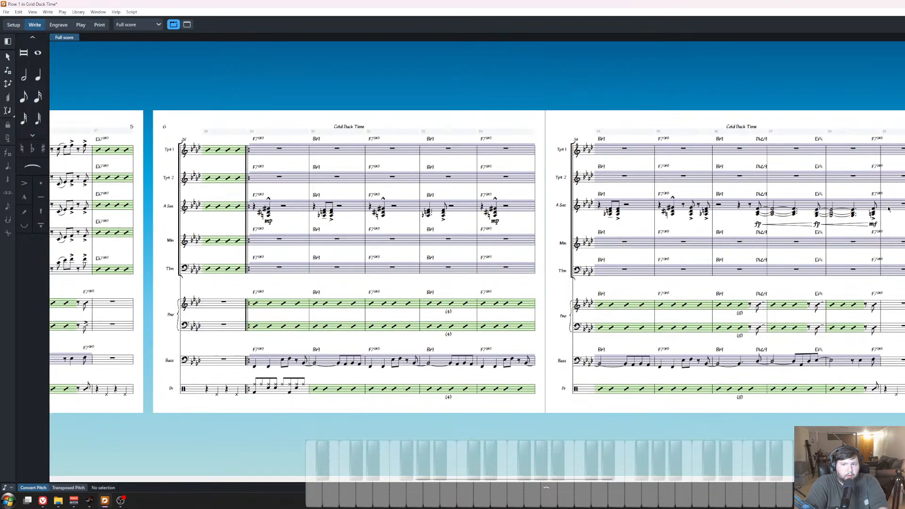
click(873, 208)
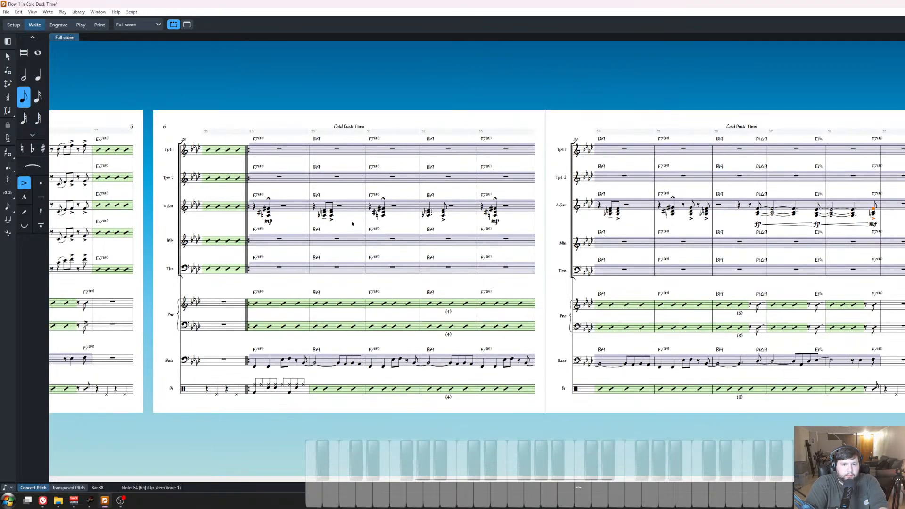
shift+click(259, 213)
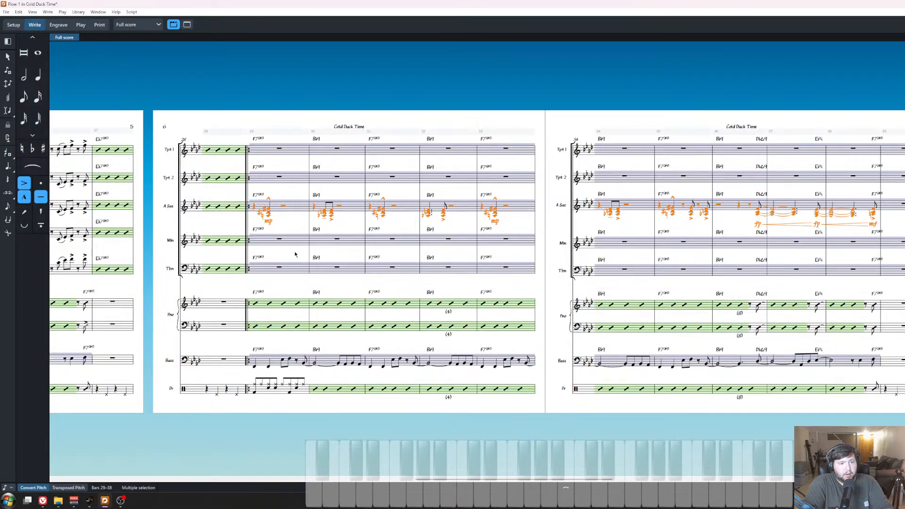
key(Delete)
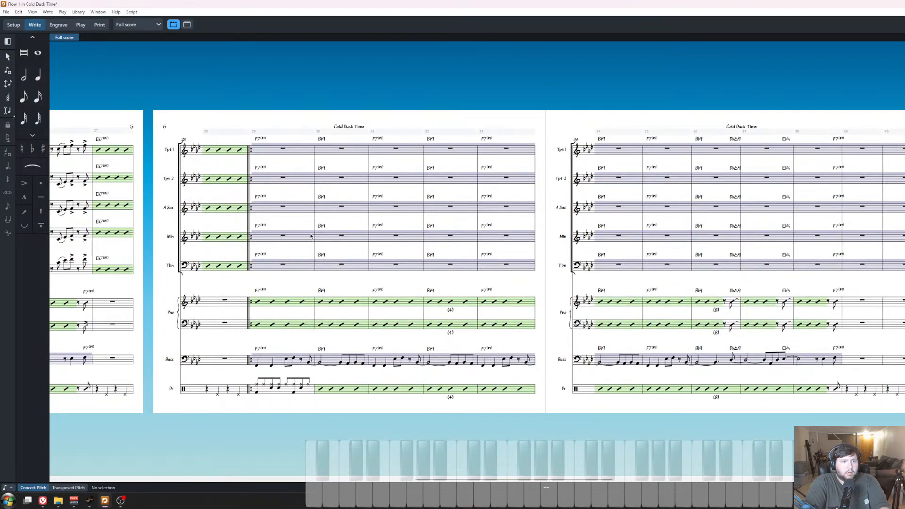
Distribute the cut chords one note per staff across Tpt 2, Mln and Tbn, starting at bar 29.
click(282, 178)
ctrl+click(283, 235)
ctrl+click(283, 264)
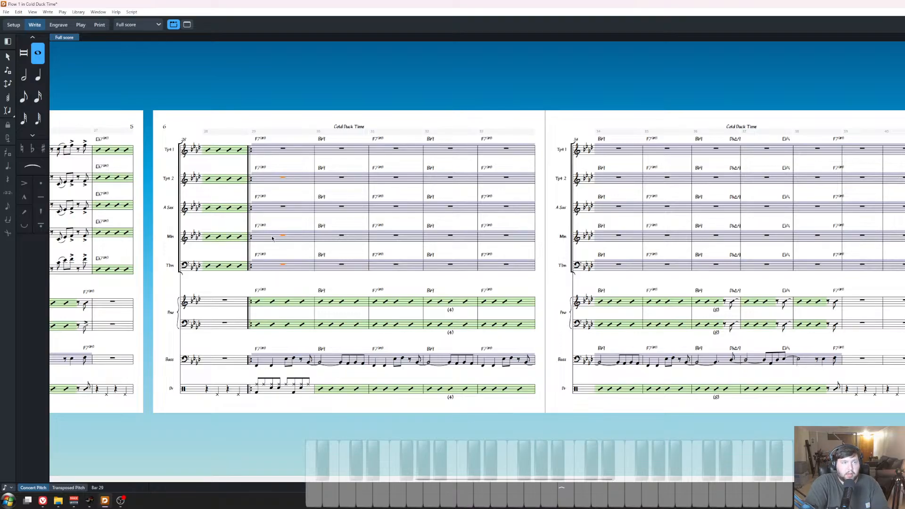
key(ctrl+v)
key(Escape)
scroll(622, 322, right, 7)
scroll(622, 323, left, 7)
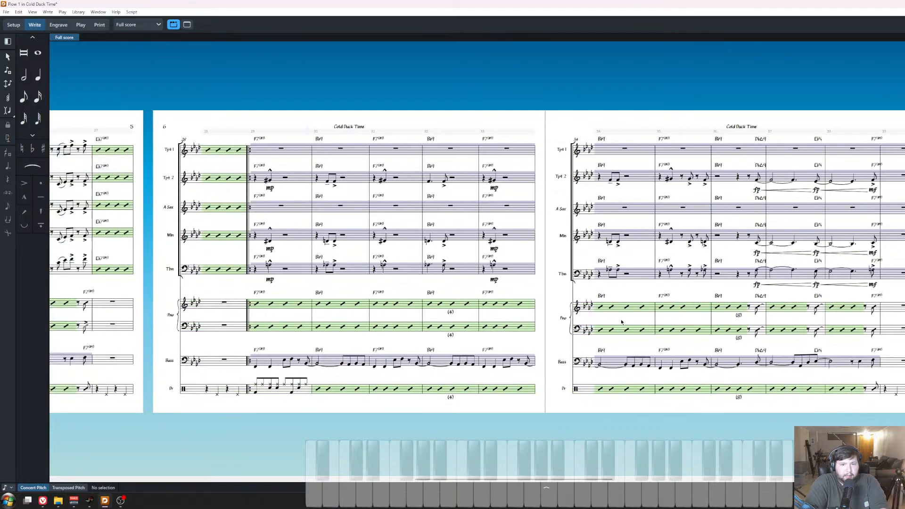
Add the text "on cue" above the first backing note of bar 29 in Tpt 2, Mln and Tbn.
click(268, 183)
key(shift+x)
text(on cuer)
key(BackSpace)
key(Escape)
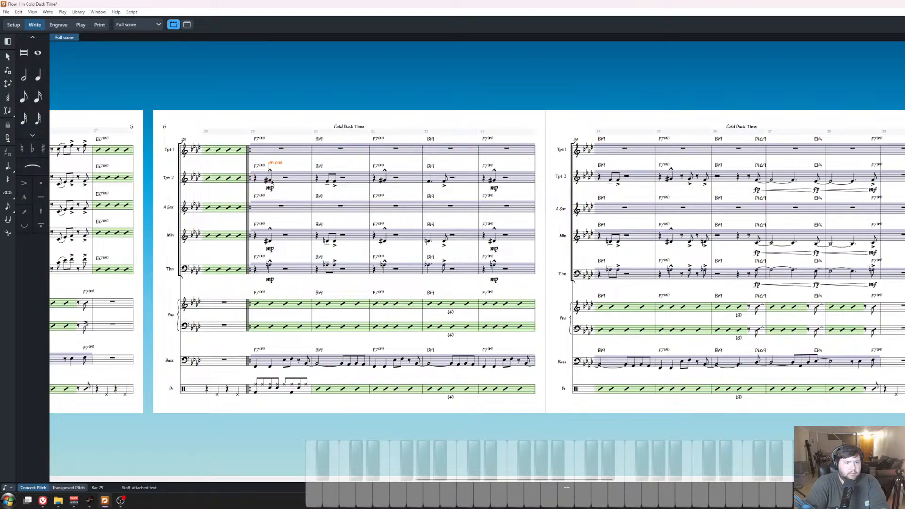
click(270, 242)
shift+click(270, 265)
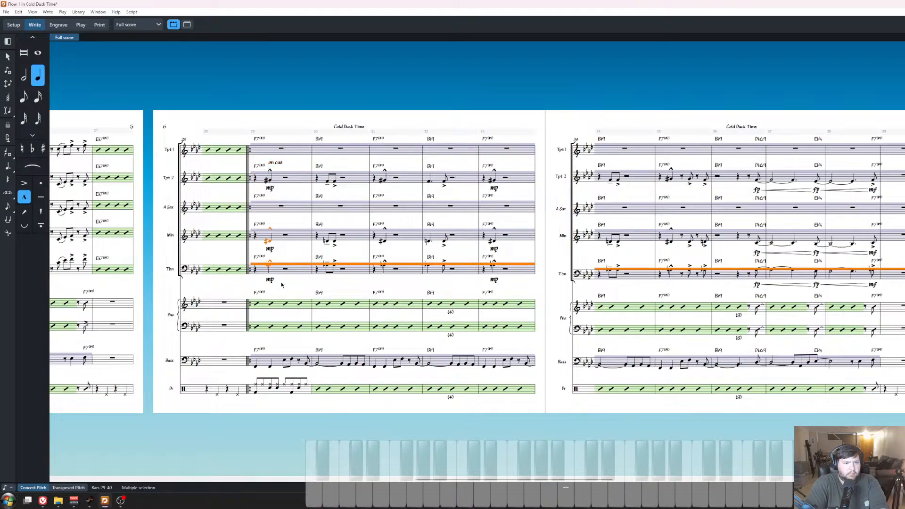
text(on cue)
click(286, 253)
scroll(286, 253, right, 1)
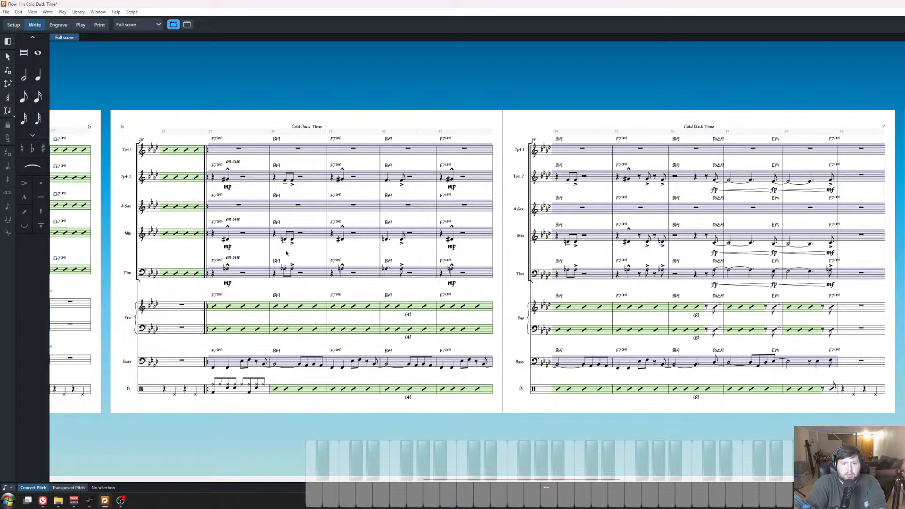
click(238, 149)
shift+click(861, 149)
key(shift+r)
text(slash)
key(Return)
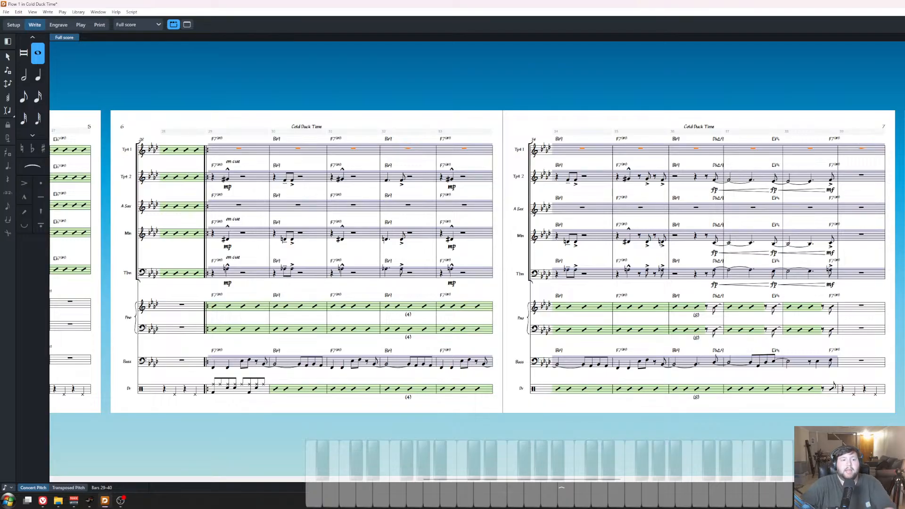
scroll(394, 277, up, 4)
drag(559, 375, 768, 375)
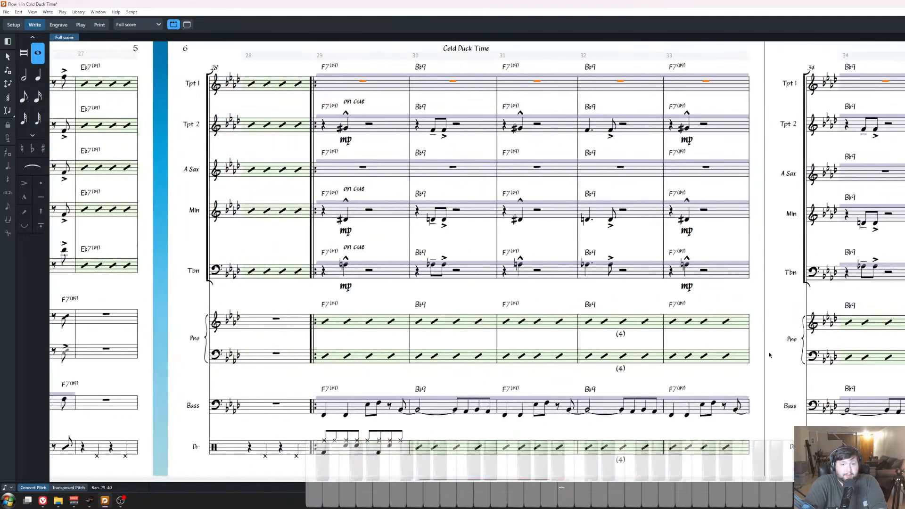
key(Escape)
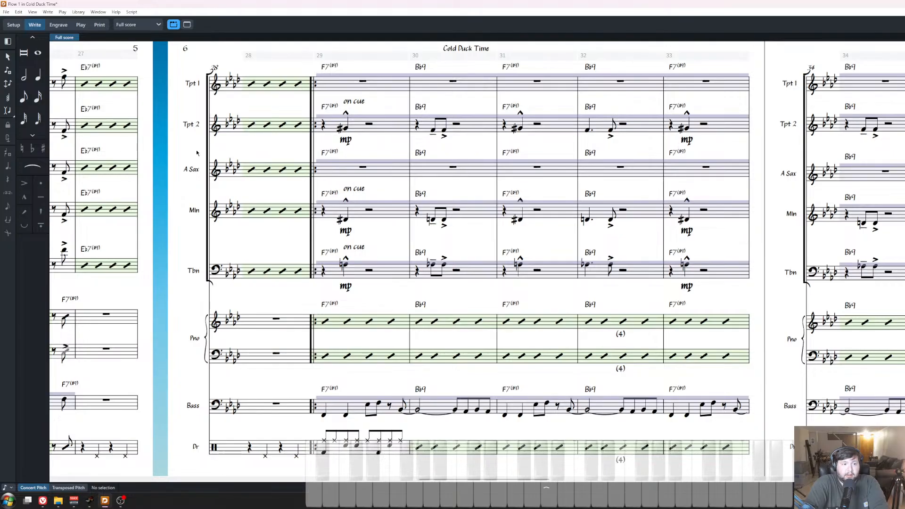
Fill Tpt 1 bars 29–40 with a slash region.
scroll(585, 283, down, 4)
click(423, 136)
drag(438, 156, 141, 156)
shift+click(904, 137)
key(shift+r)
text(slash)
key(Return)
drag(537, 201, 664, 201)
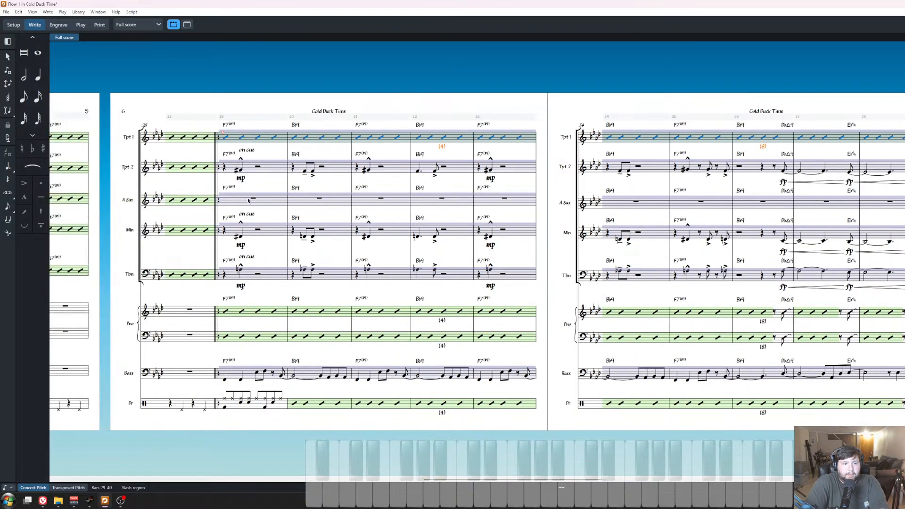
Fill Alto Sax bars 29–40 with a slash region.
click(253, 198)
drag(563, 265, 393, 265)
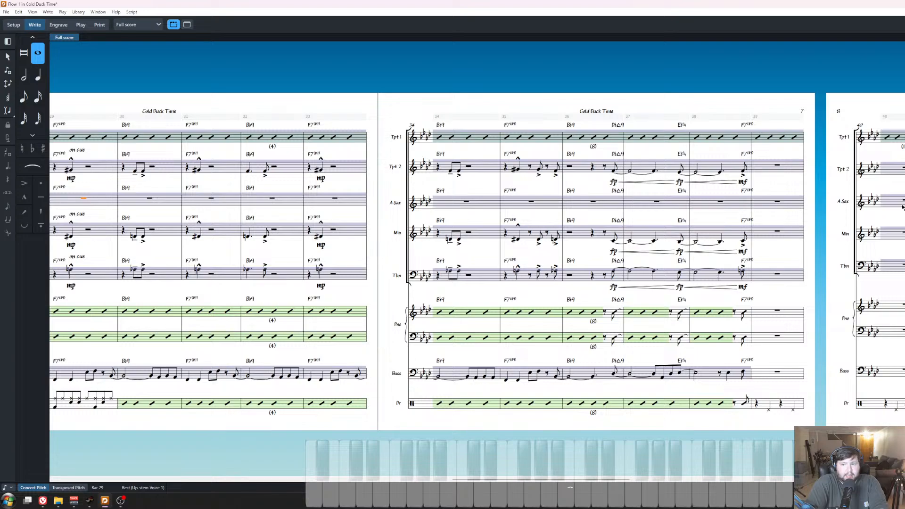
shift+click(902, 204)
key(shift+r)
text(slash)
key(Return)
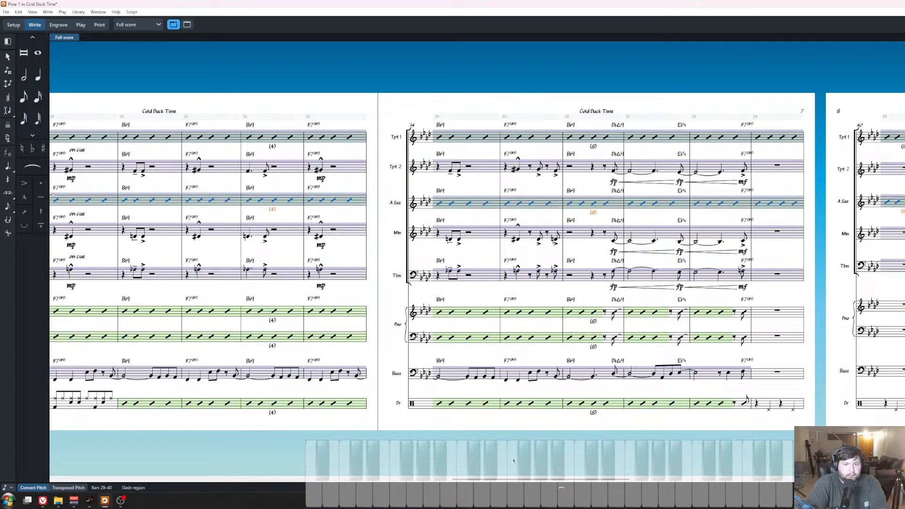
Set the count appearance of the Alto Sax and Tpt 1 slash regions in bars 29–40 to "Do not show".
click(505, 488)
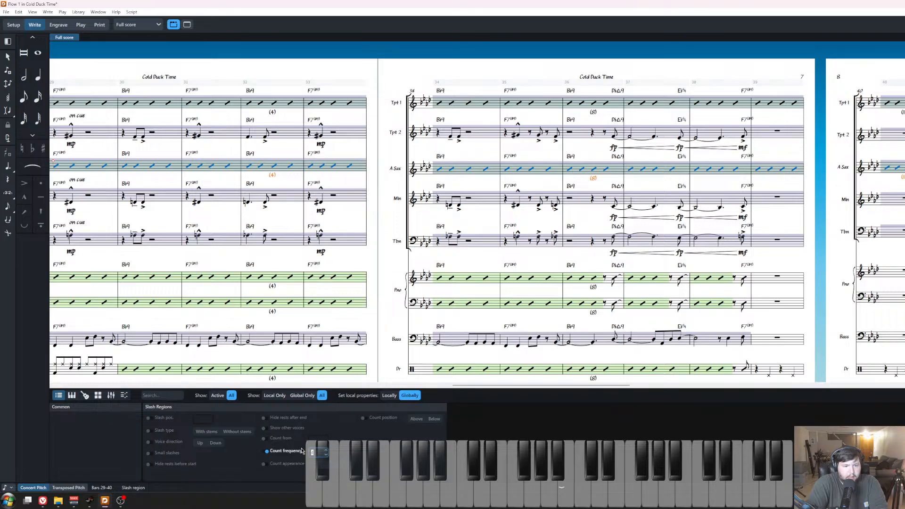
click(262, 464)
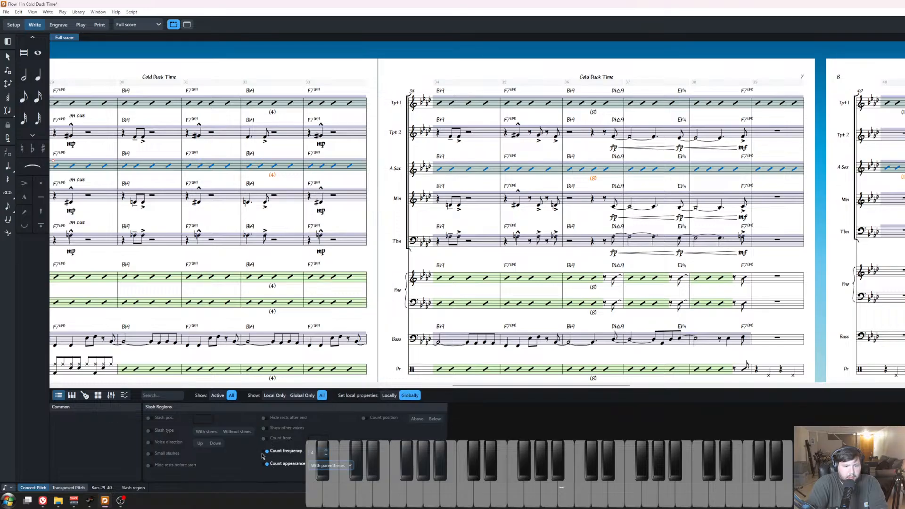
click(331, 467)
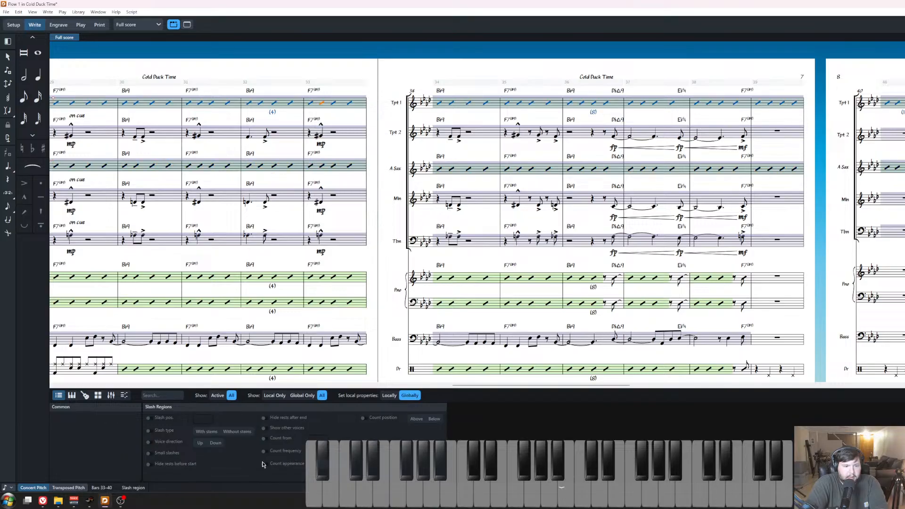
click(264, 464)
click(332, 466)
click(333, 456)
click(504, 496)
click(507, 491)
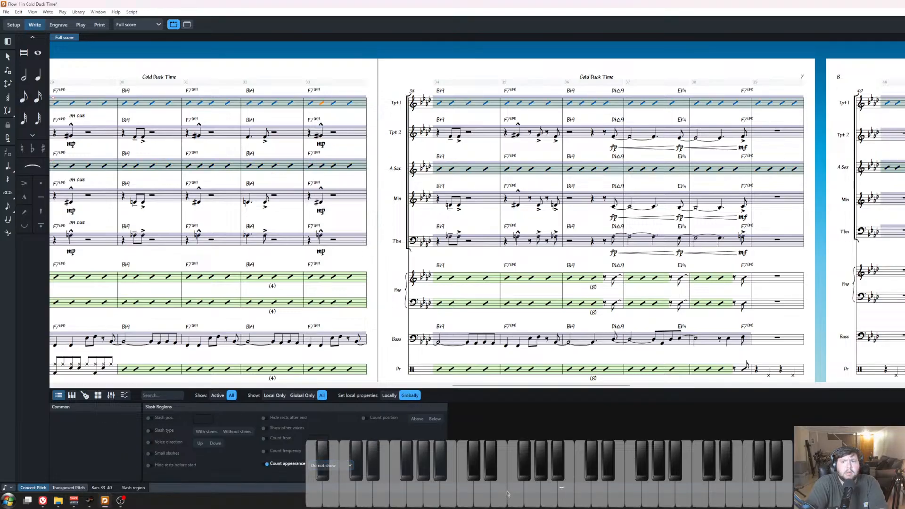
Review the full score from the opening page through the repeated solo section ending at bar 40.
scroll(680, 443, left, 3)
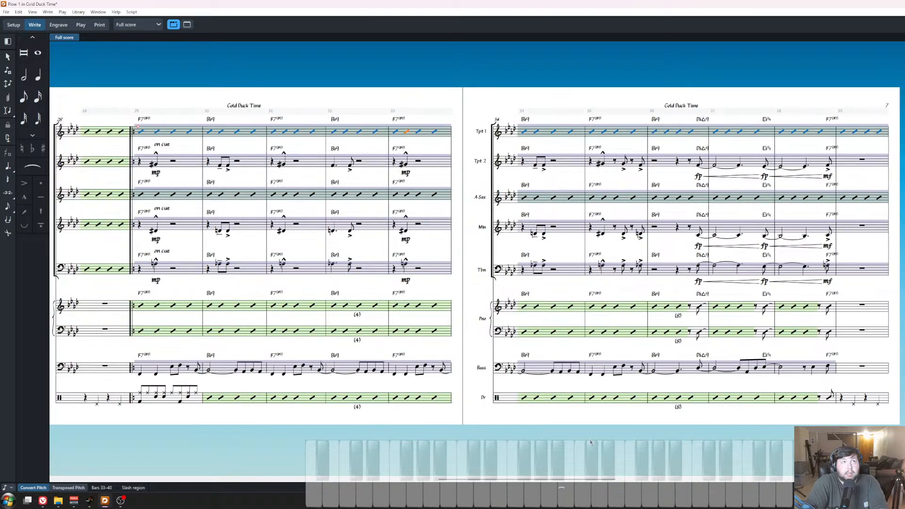
scroll(590, 439, left, 5)
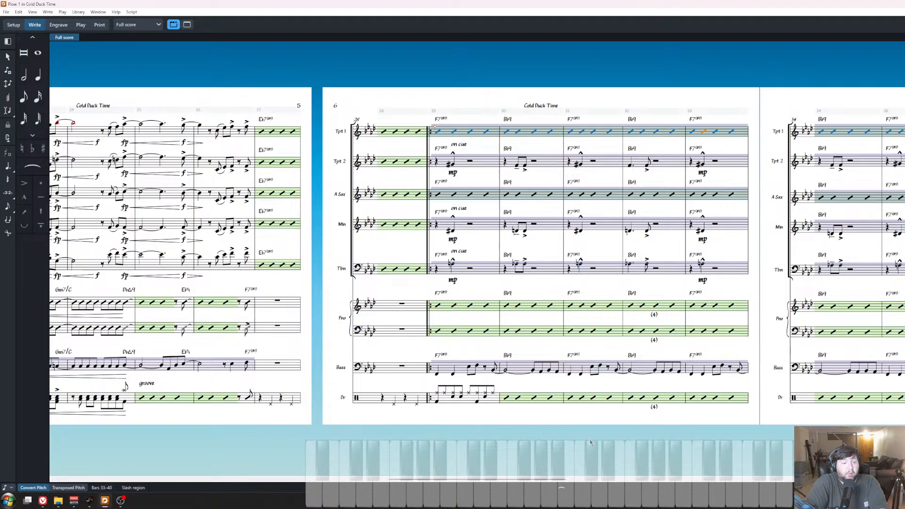
key(z)
key(z)
key(z)
key(x)
key(x)
key(x)
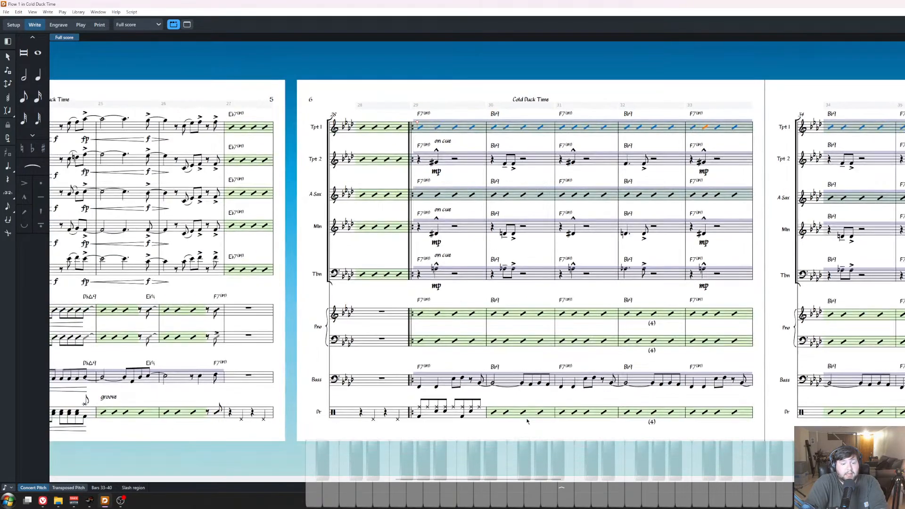
key(Escape)
scroll(551, 411, left, 15)
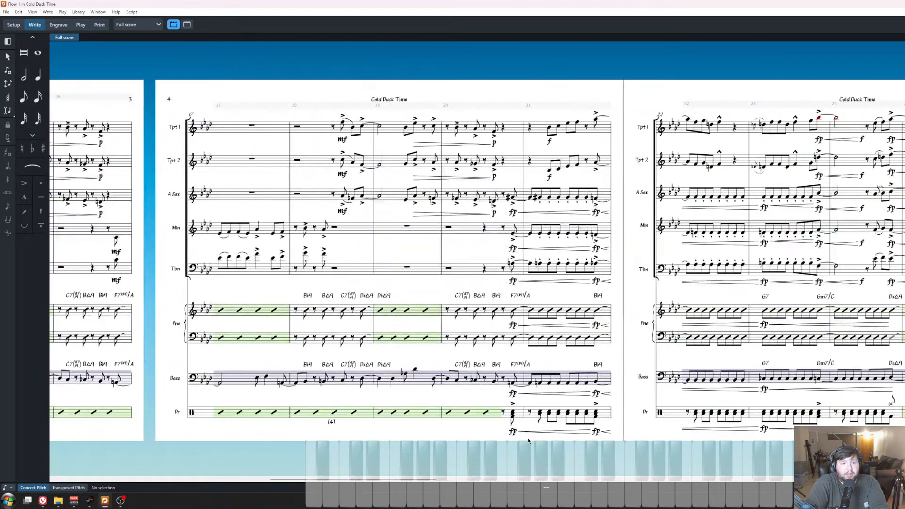
scroll(528, 441, left, 10)
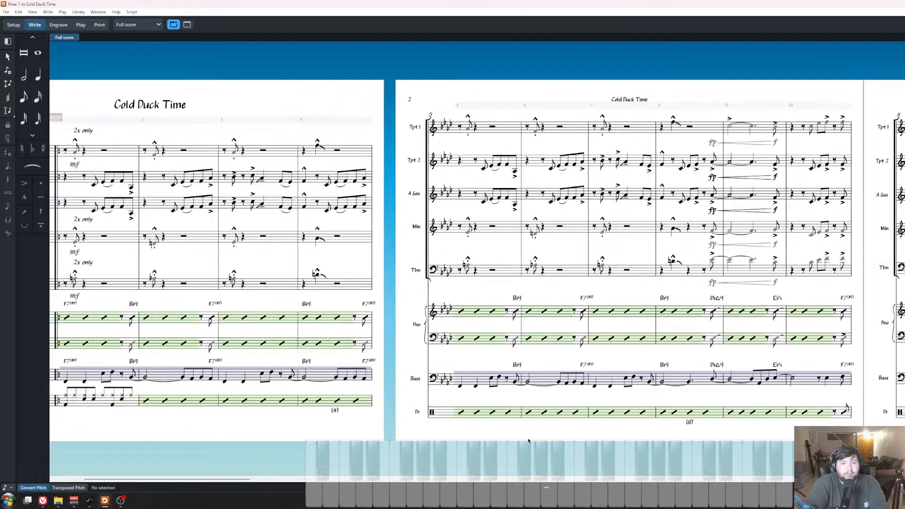
scroll(529, 441, right, 20)
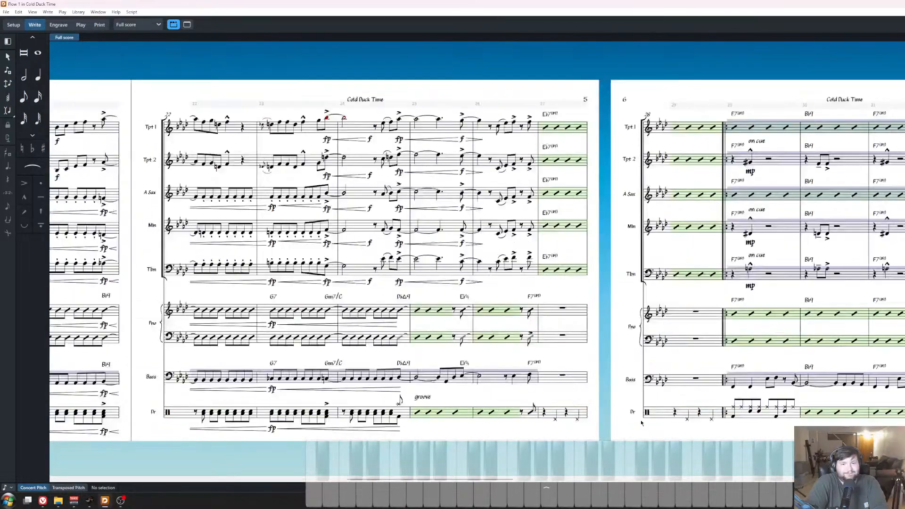
scroll(641, 424, right, 15)
scroll(509, 312, left, 10)
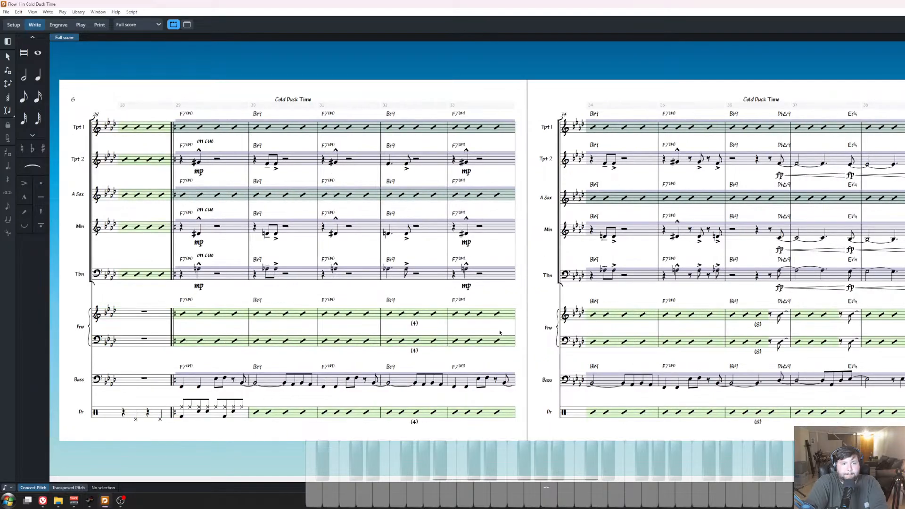
scroll(500, 335, down, 3)
scroll(501, 336, right, 6)
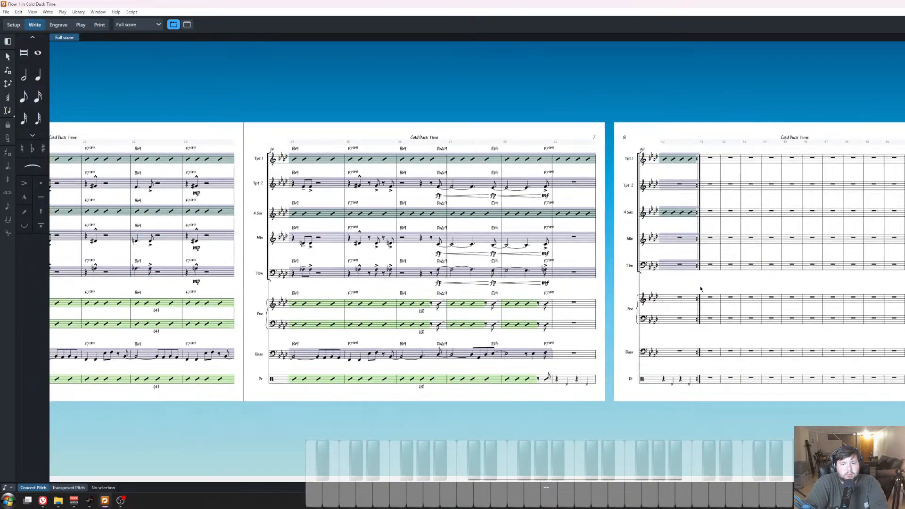
scroll(607, 340, up, 2)
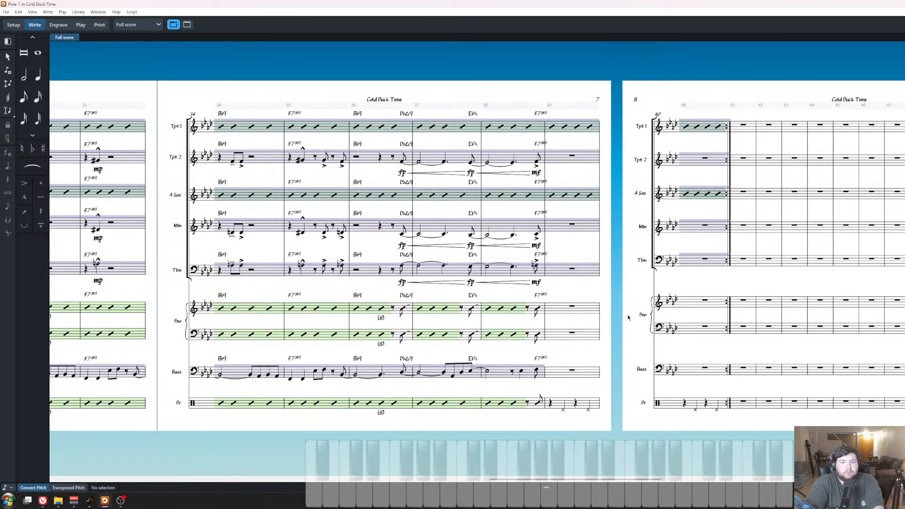
scroll(626, 325, down, 2)
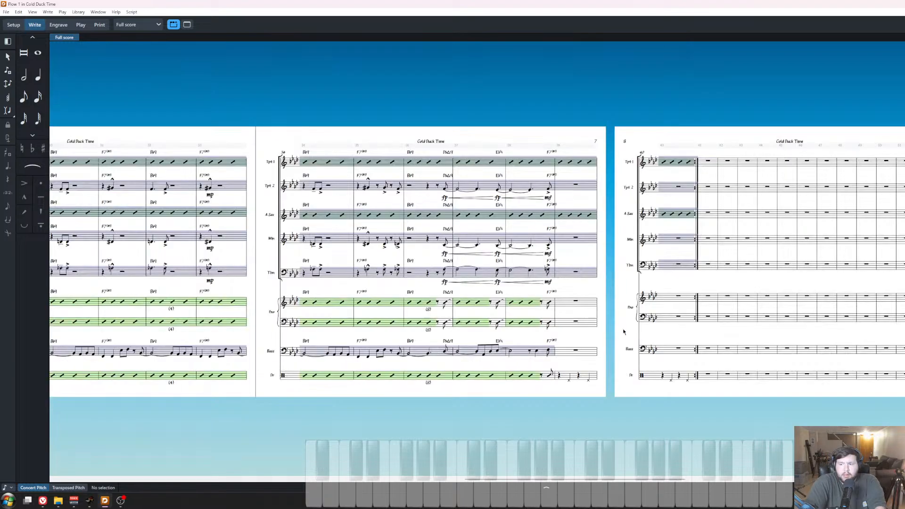
Delete the slash region covering the drum part in the repeated solo section from bar 29.
scroll(624, 331, left, 10)
scroll(590, 344, left, 10)
scroll(576, 357, right, 10)
scroll(378, 388, up, 2)
click(378, 388)
key(Delete)
Repeat the written drum groove from bar 29 in every bar through bar 37.
click(244, 393)
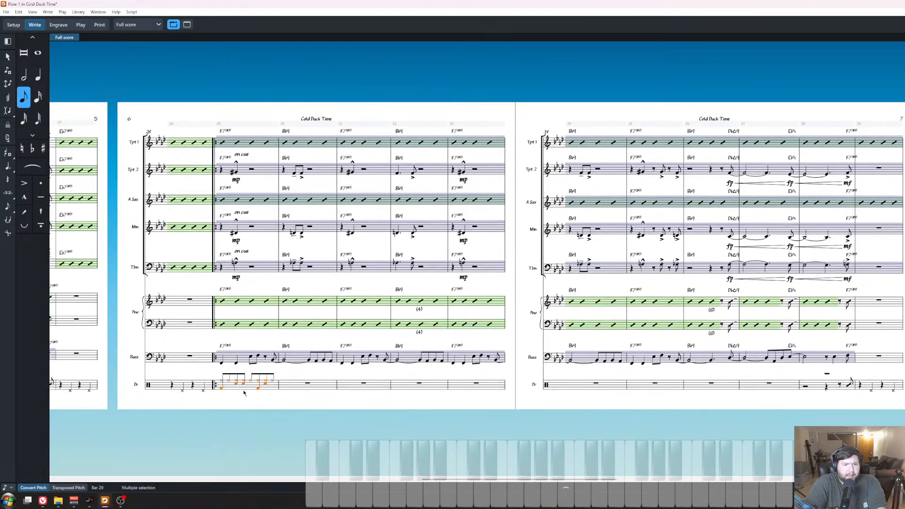
key(r)
key(r)
key(r)
key(r)
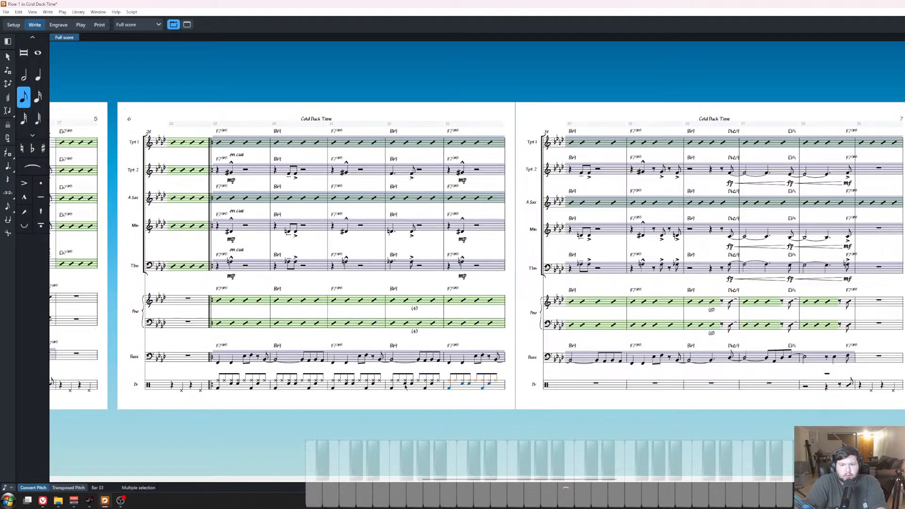
key(r)
key(r)
key(r)
key(r)
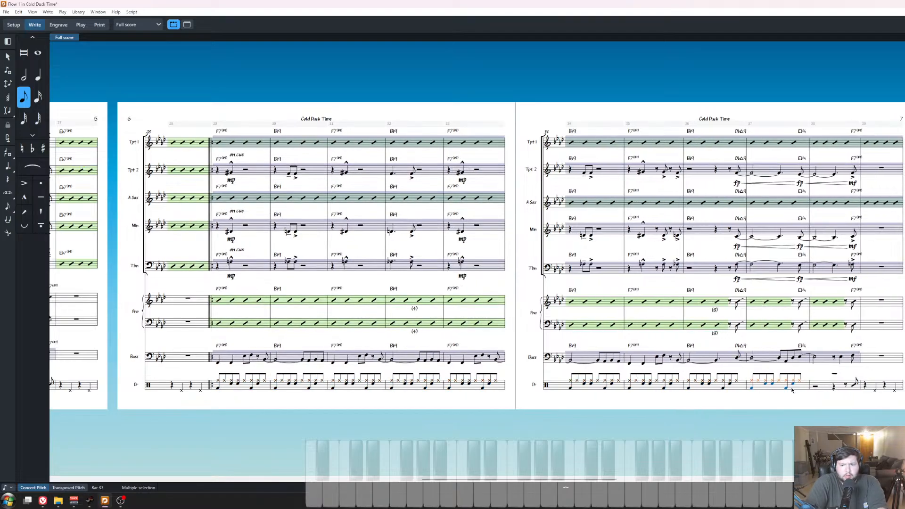
Copy the opening portion of the bar 37 drum groove to the start of bar 38.
click(752, 381)
shift+click(786, 389)
click(815, 389)
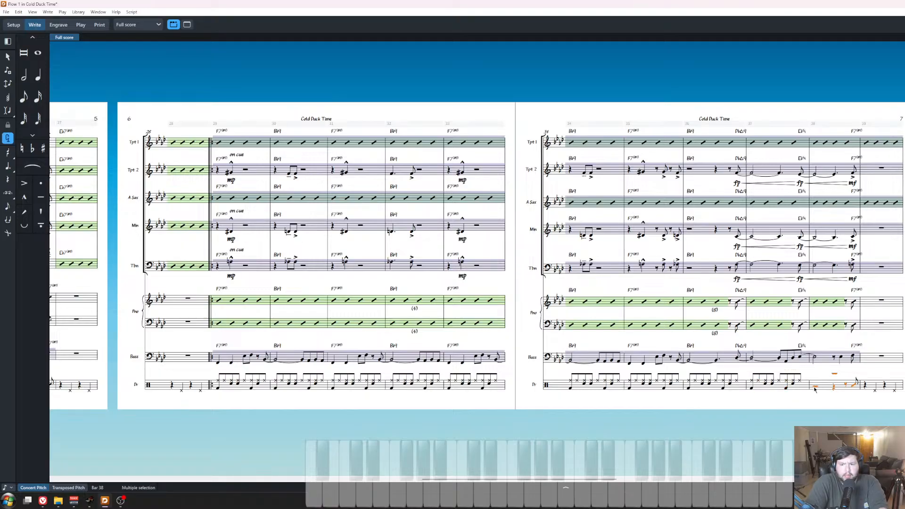
key(ctrl+v)
key(Escape)
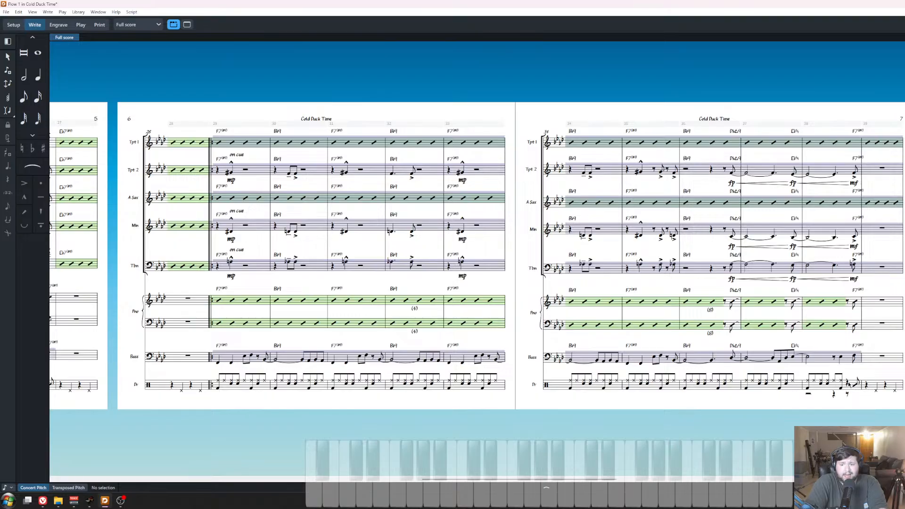
Remove the surplus rests around the pasted groove in bar 38 of the drum part.
click(848, 383)
ctrl+click(835, 395)
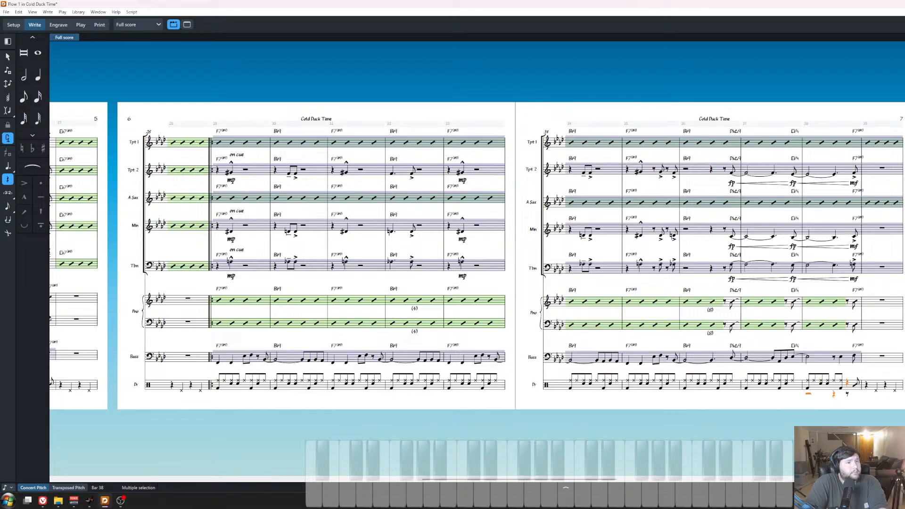
click(33, 12)
mouse_move(93, 14)
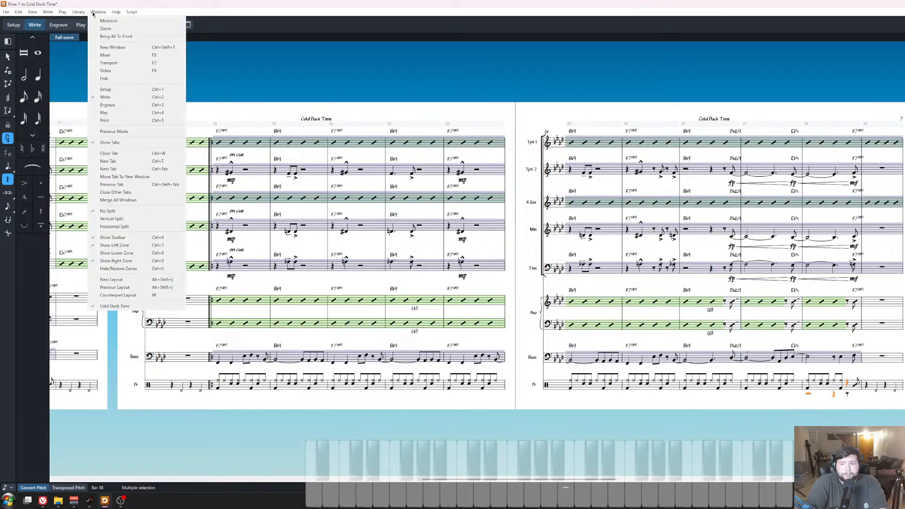
mouse_move(18, 12)
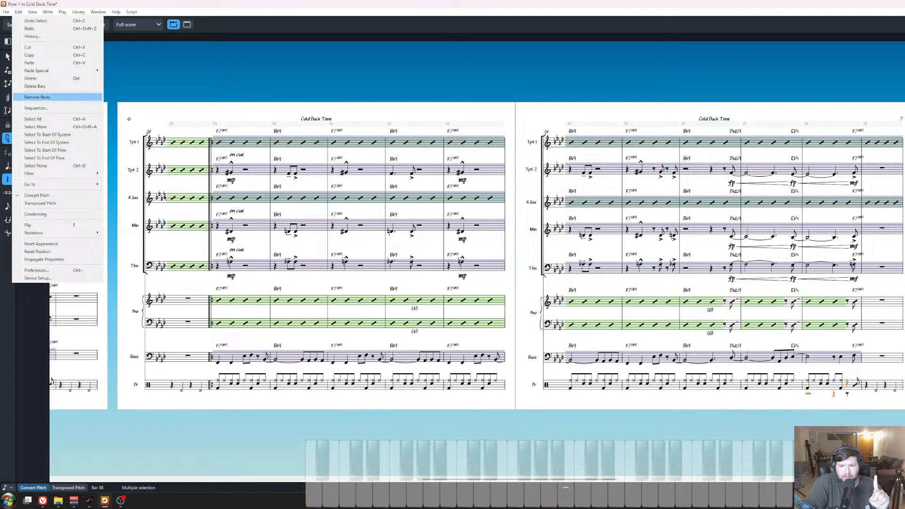
key(Escape)
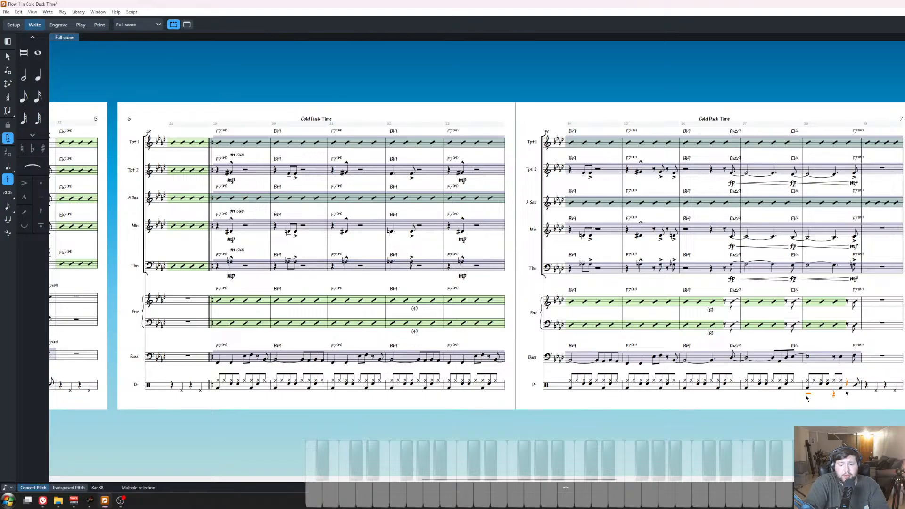
click(806, 399)
Cover the drum groove from bar 29 to its end in bar 38 with a slash region.
click(840, 387)
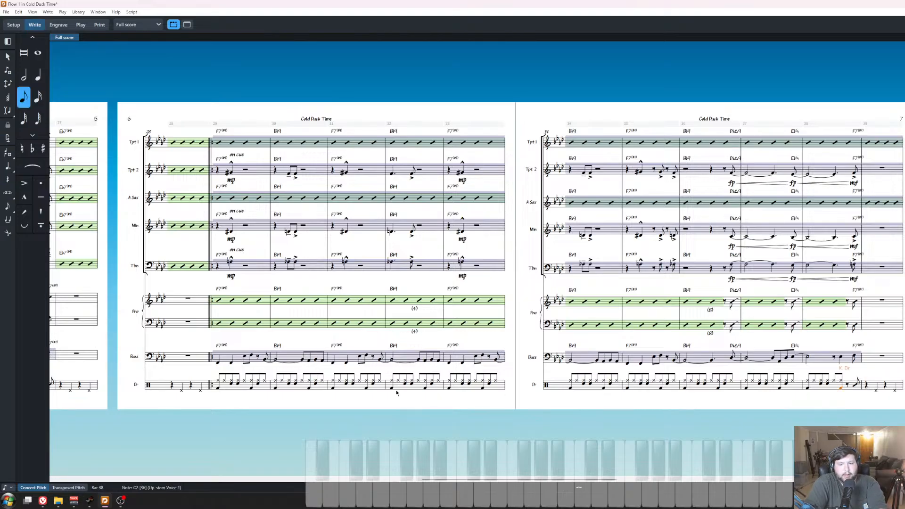
shift+click(218, 388)
key(shift+r)
text(slash)
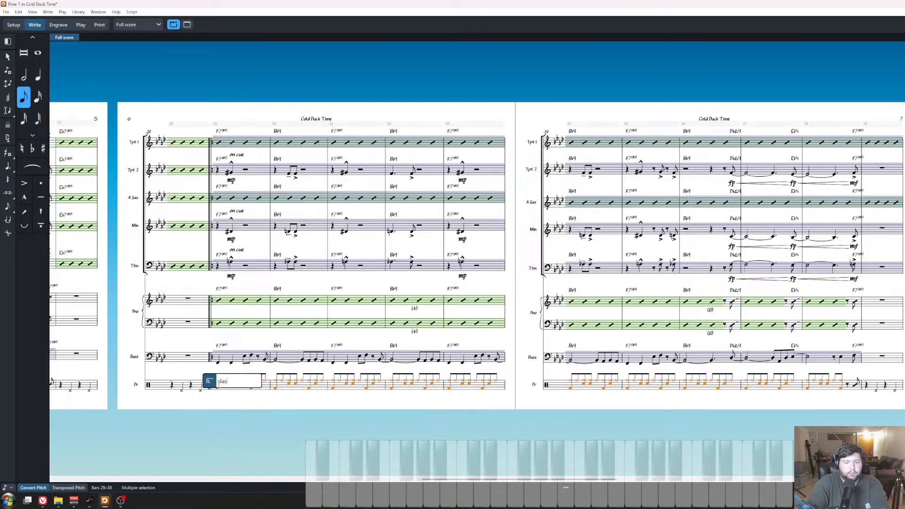
key(Return)
click(434, 400)
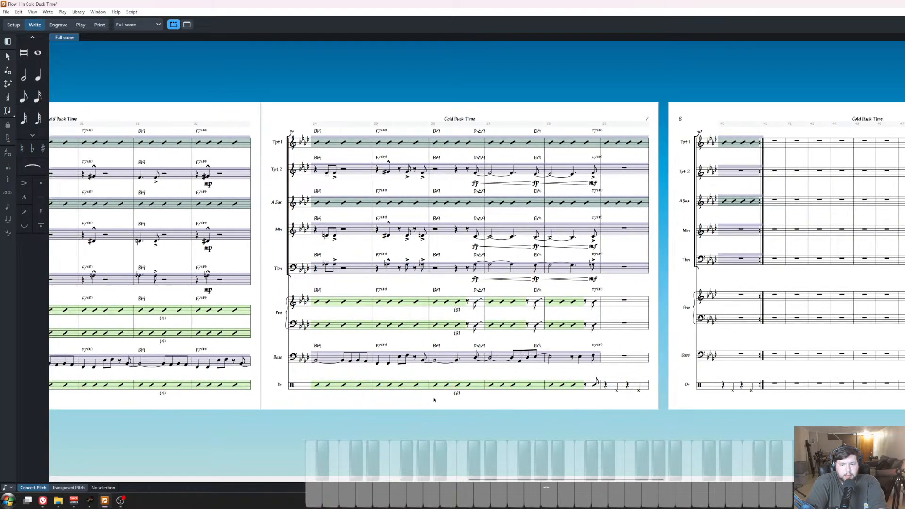
Replace the slash region in the piano's upper staff from bar 29 with sustained chords, using whole notes for the full bars.
scroll(434, 400, right, 5)
scroll(434, 400, left, 5)
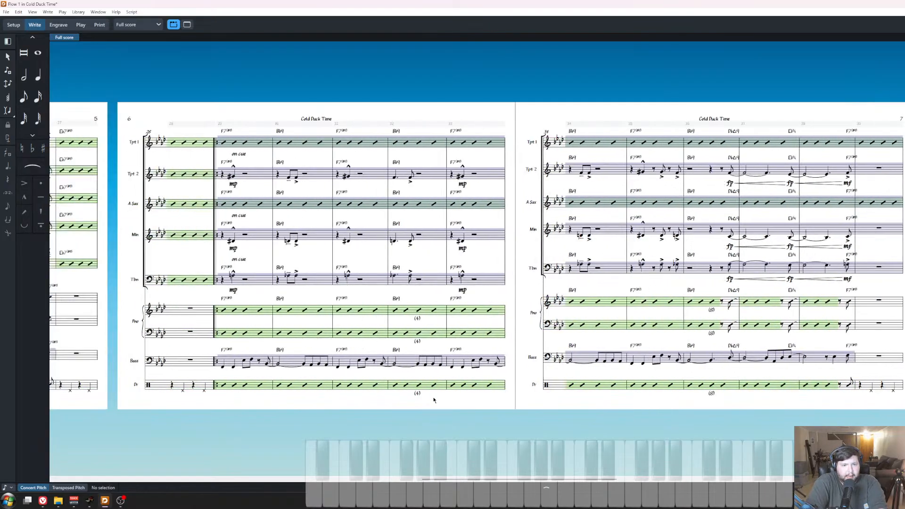
click(263, 312)
key(Delete)
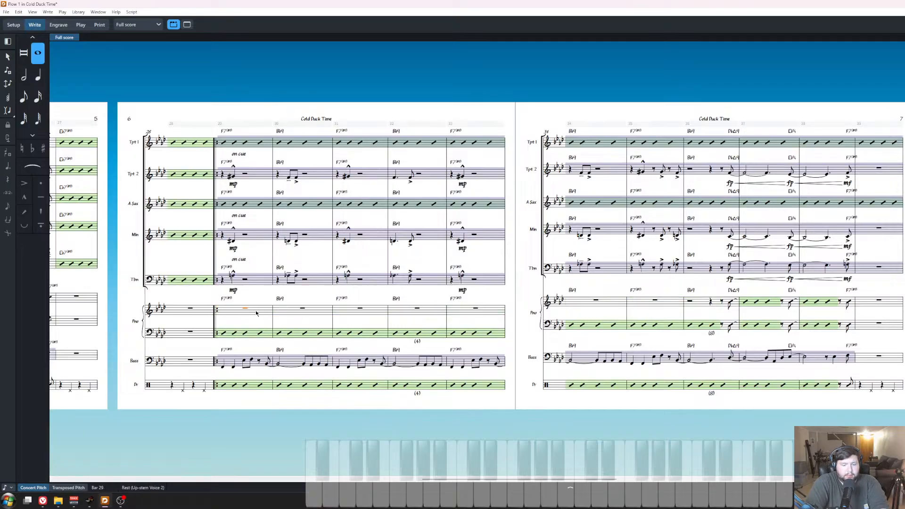
key(Return)
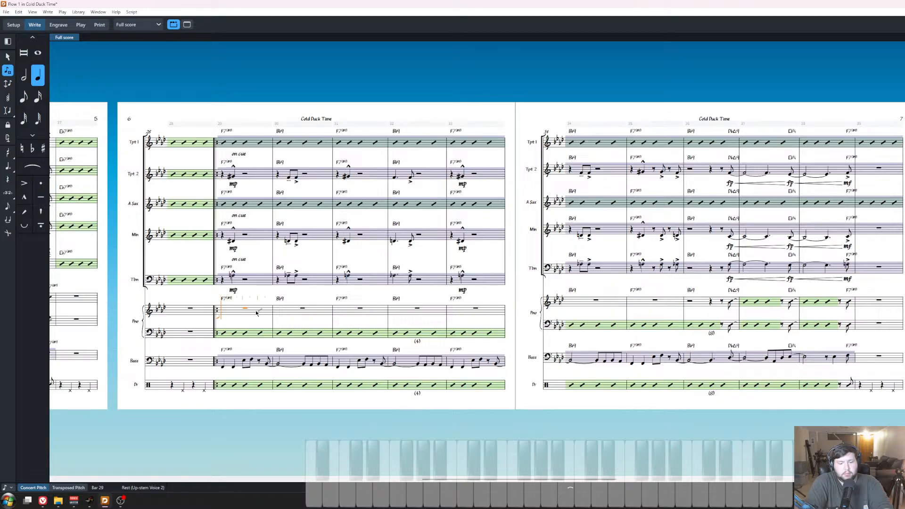
key(8)
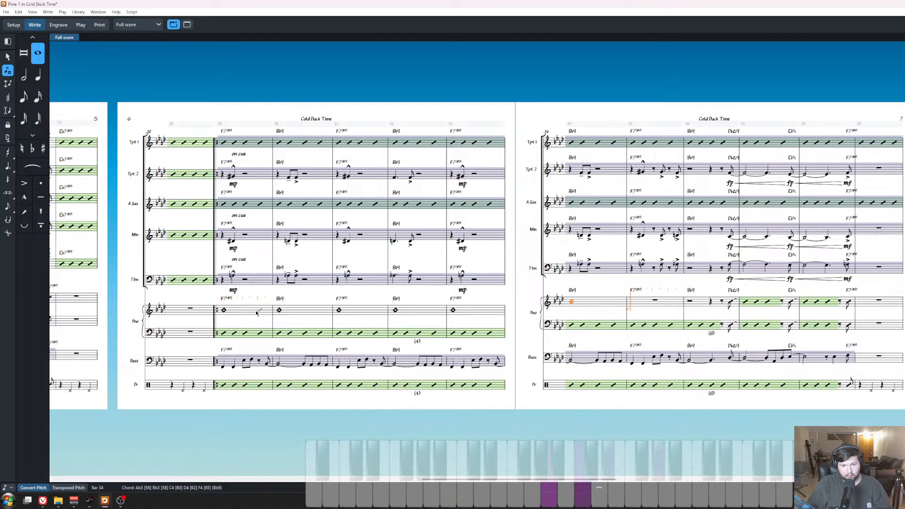
key(6)
Cover the new piano upper-staff chords from bar 29 with a slash region.
shift+click(224, 311)
key(shift+r)
text(slash)
key(Return)
click(314, 297)
Add rehearsal mark A at the opening repeat barline on the first page.
scroll(314, 297, down, 1)
scroll(373, 377, left, 15)
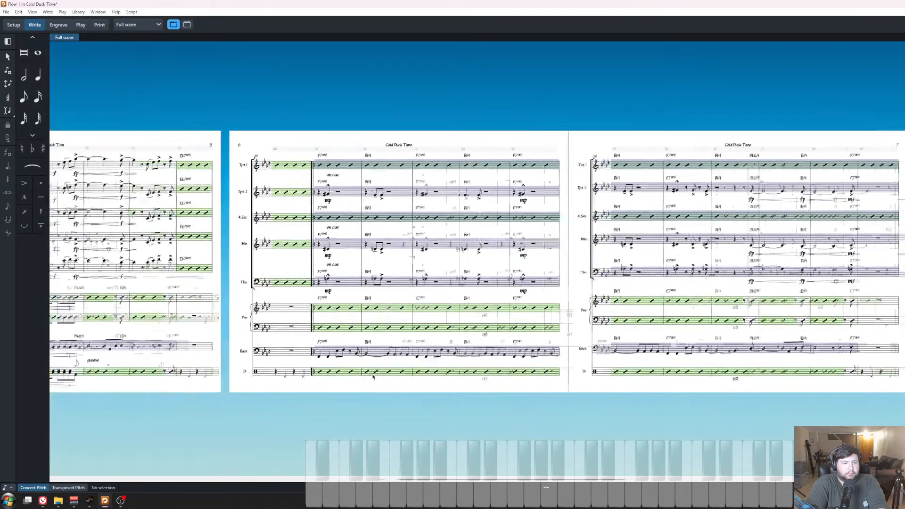
scroll(373, 376, left, 10)
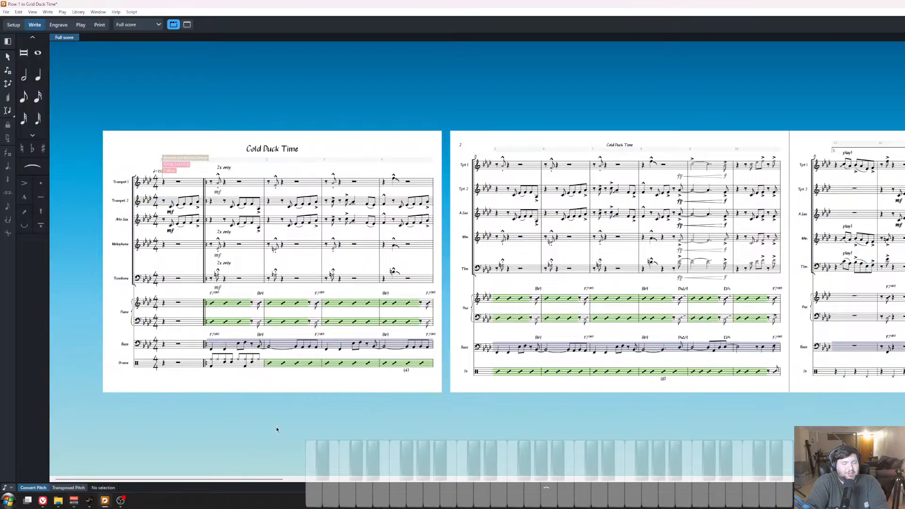
double_click(211, 183)
key(Escape)
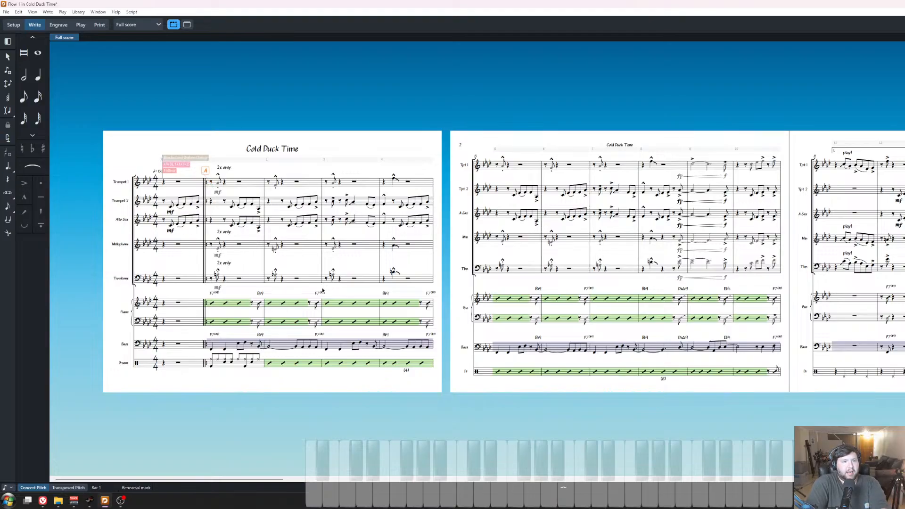
Add rehearsal mark B at bar 15 and rehearsal mark C at bar 29.
scroll(292, 242, right, 5)
scroll(339, 242, right, 6)
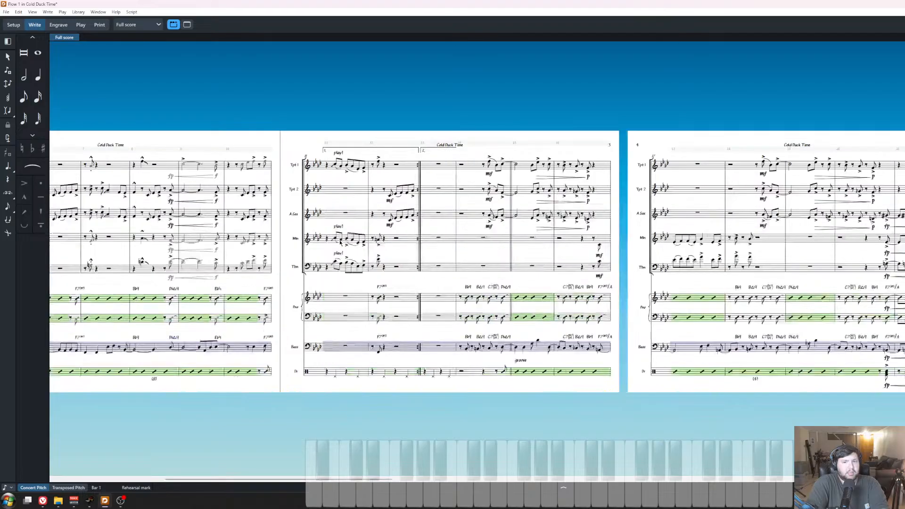
scroll(340, 242, right, 1)
click(471, 170)
click(468, 176)
key(shift+a)
scroll(542, 253, right, 9)
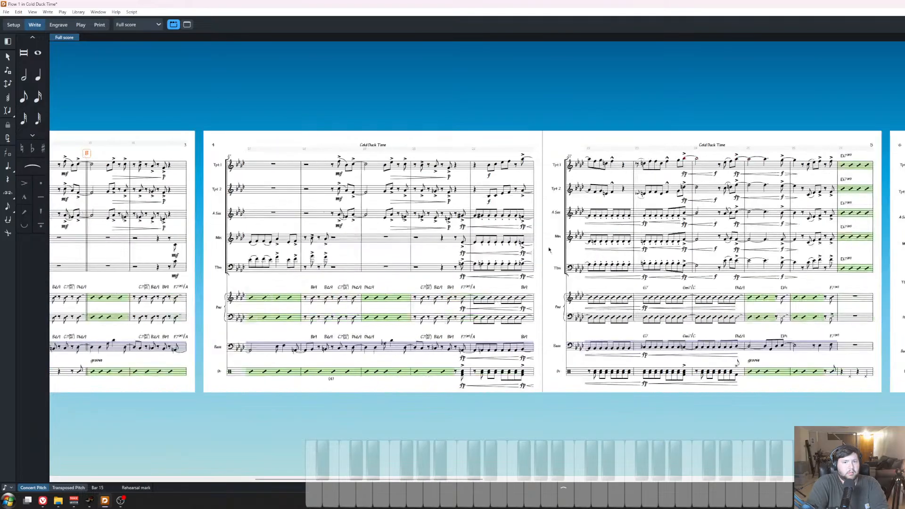
key(Escape)
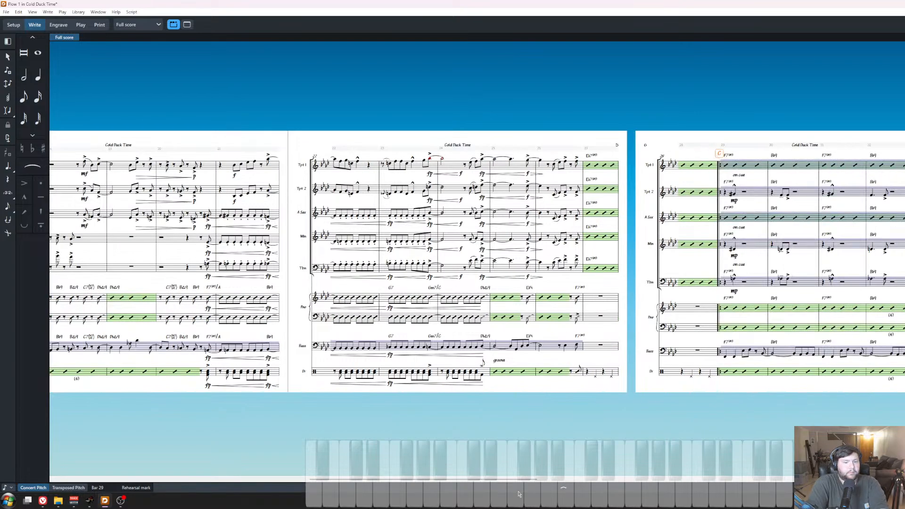
Give rehearsal mark C at bar 29 the suffix "- Solos".
key(ctrl+8)
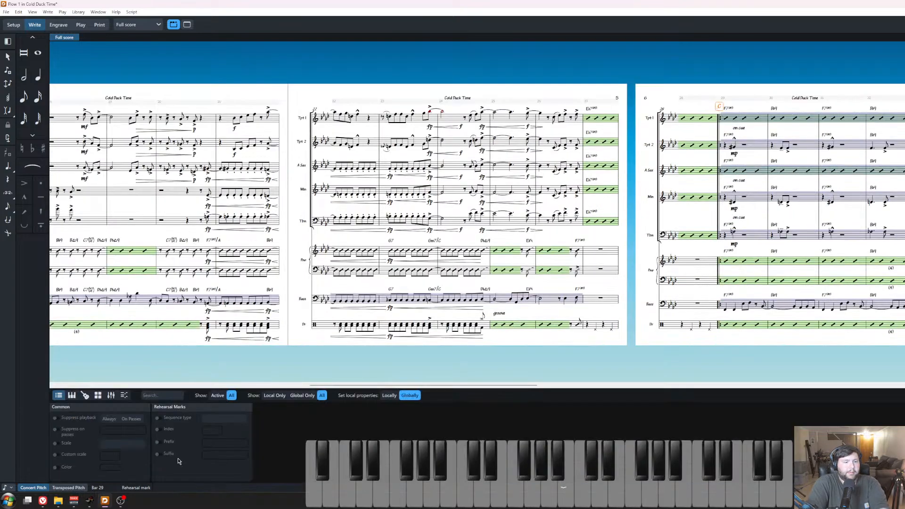
click(161, 454)
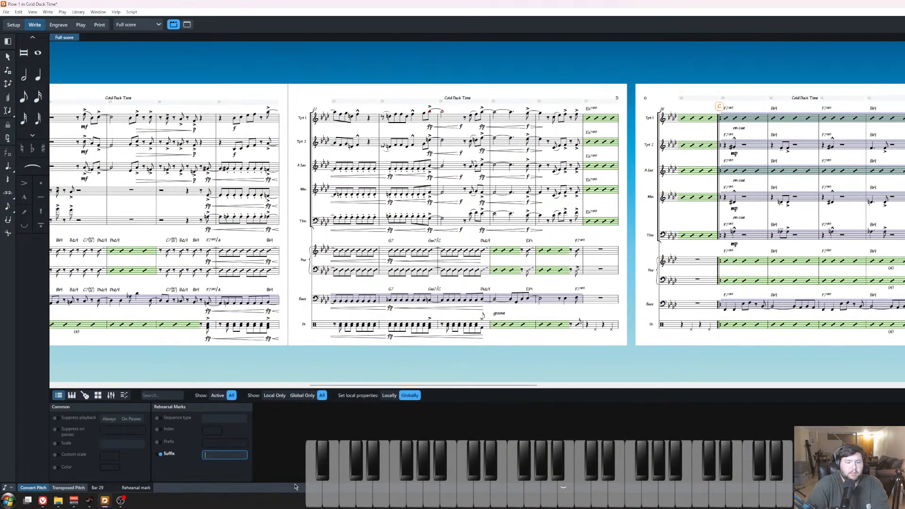
text(- Solos)
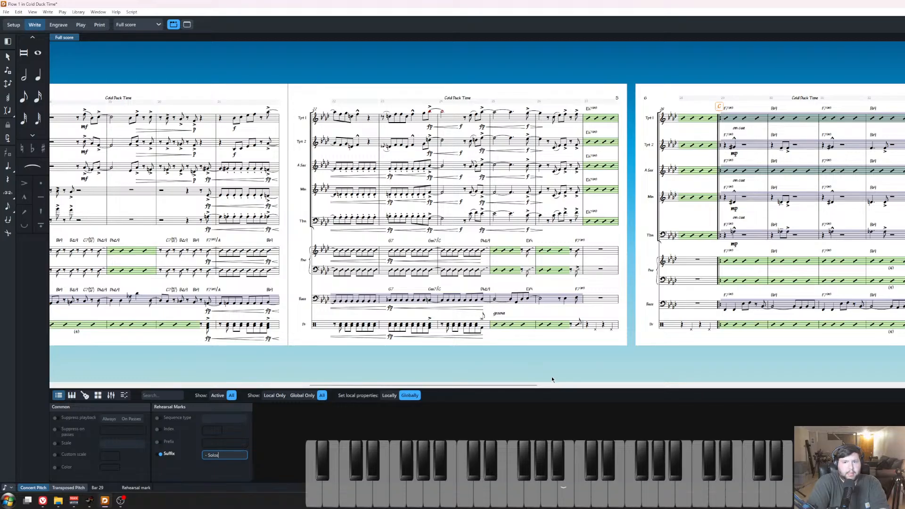
key(Return)
click(560, 488)
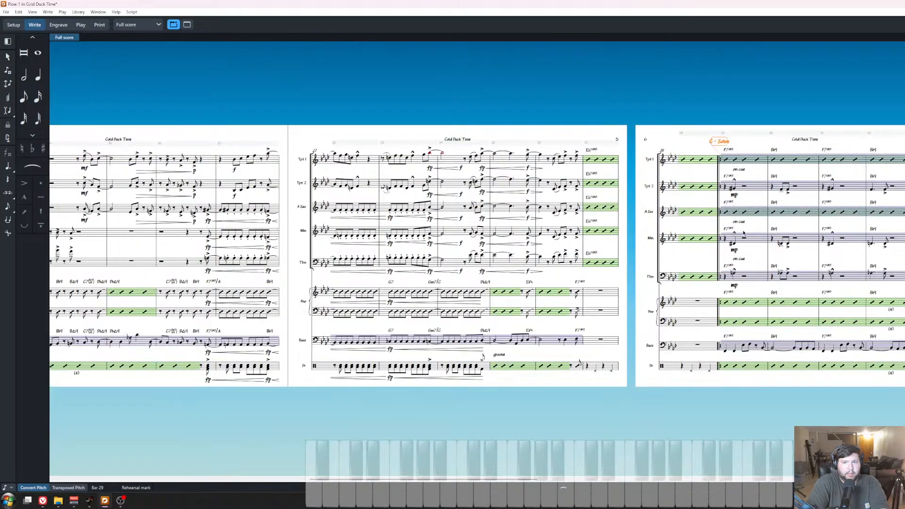
Open the Engraving Options and find the Rehearsal Marks category with the search "rehea".
scroll(720, 233, up, 5)
drag(780, 234, 612, 233)
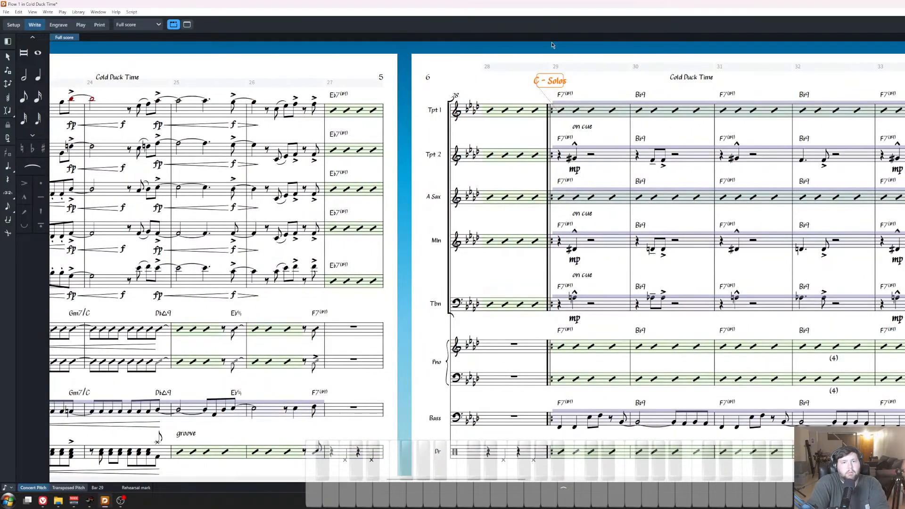
drag(566, 115, 566, 125)
scroll(561, 120, up, 5)
scroll(553, 114, up, 1)
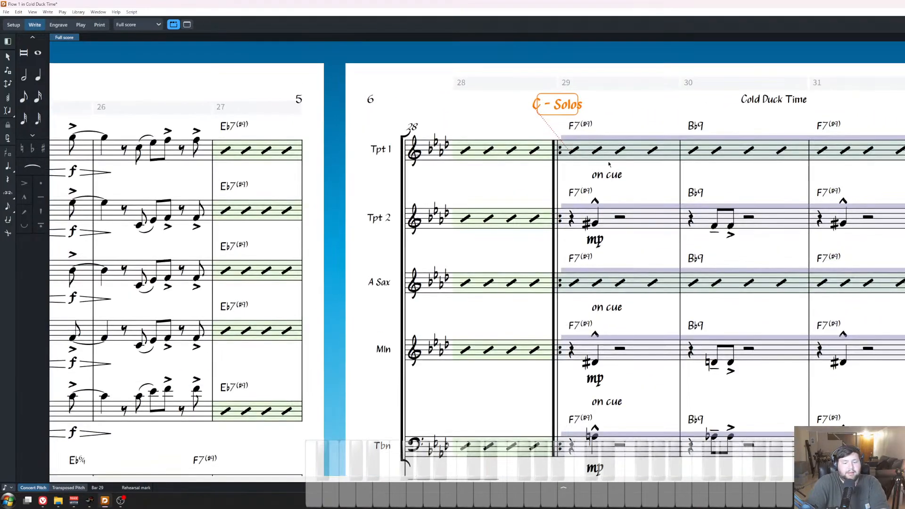
key(ctrl+shift+e)
click(661, 122)
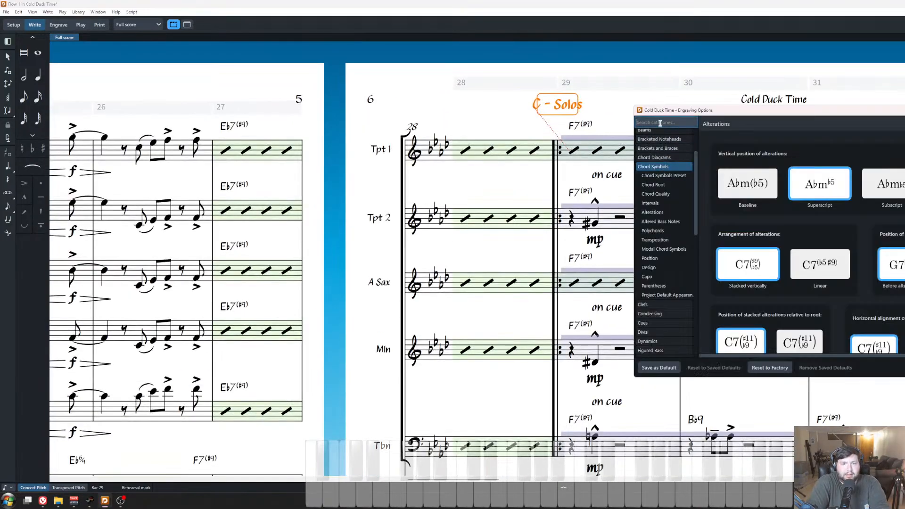
text(rehea)
click(661, 135)
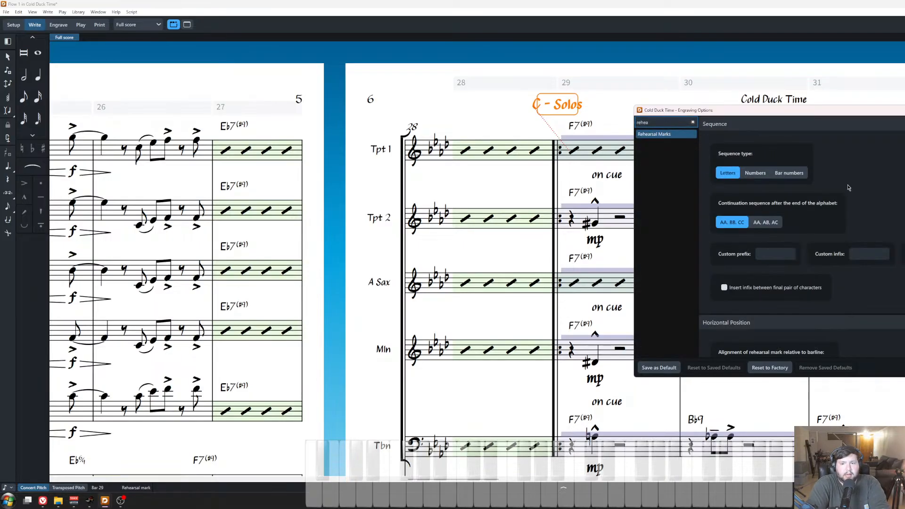
Set the left and right padding between rehearsal mark text and its rectangle enclosure to 5/8 spaces.
scroll(851, 189, down, 5)
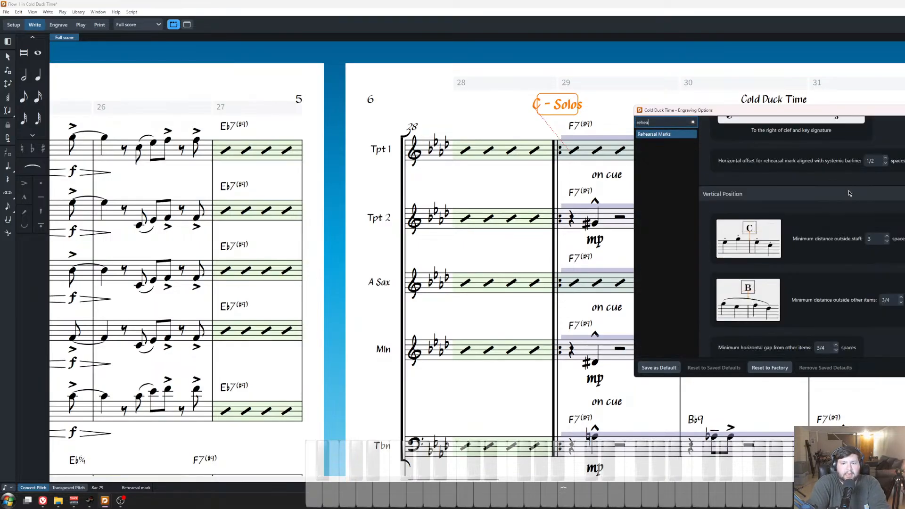
scroll(850, 193, down, 5)
click(854, 265)
key(Return)
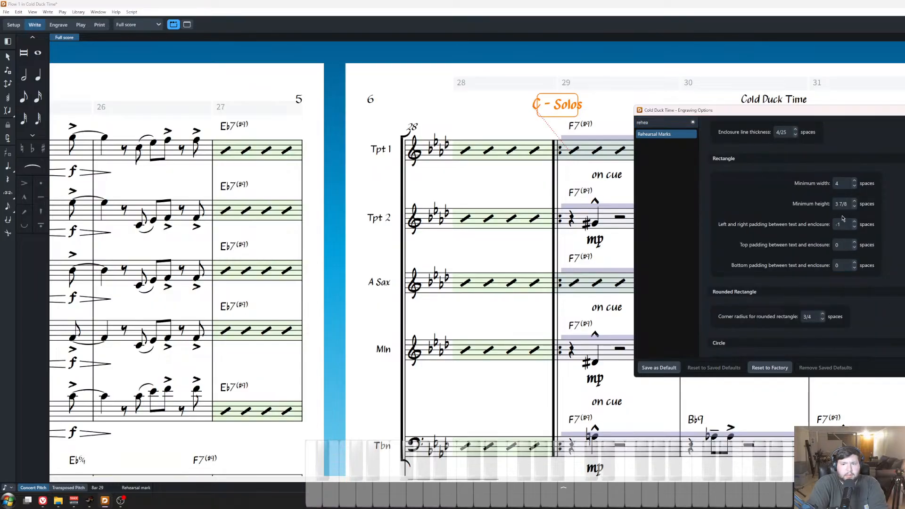
click(857, 224)
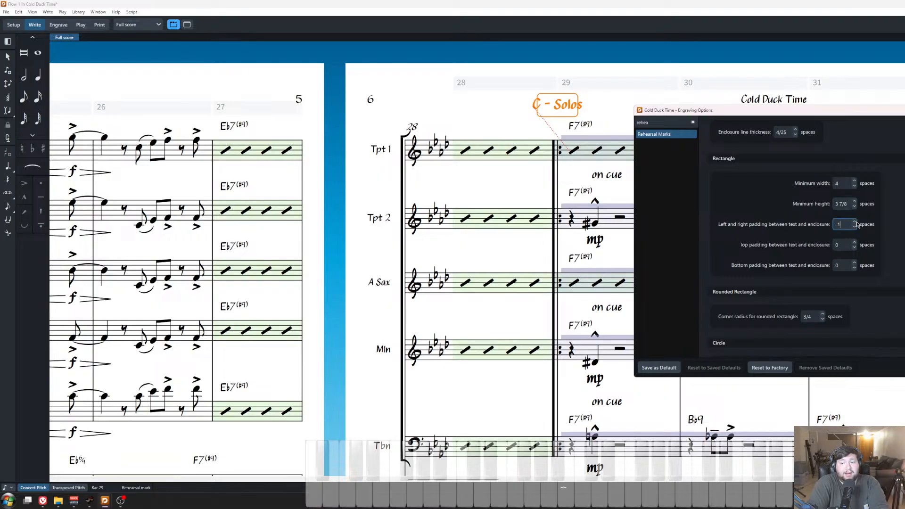
click(855, 222)
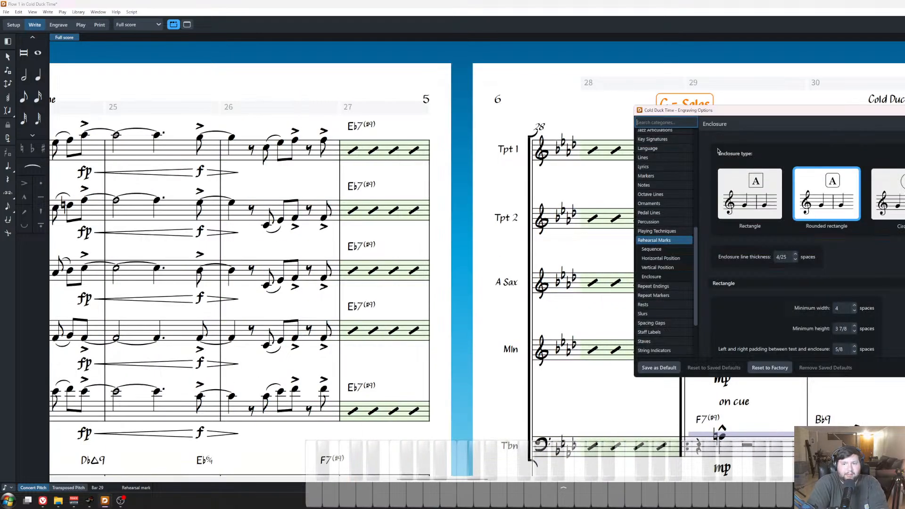
Find the Rehearsal Marks engraving settings with "rehea" and adjust the bottom padding between the text and its rectangle enclosure.
click(675, 122)
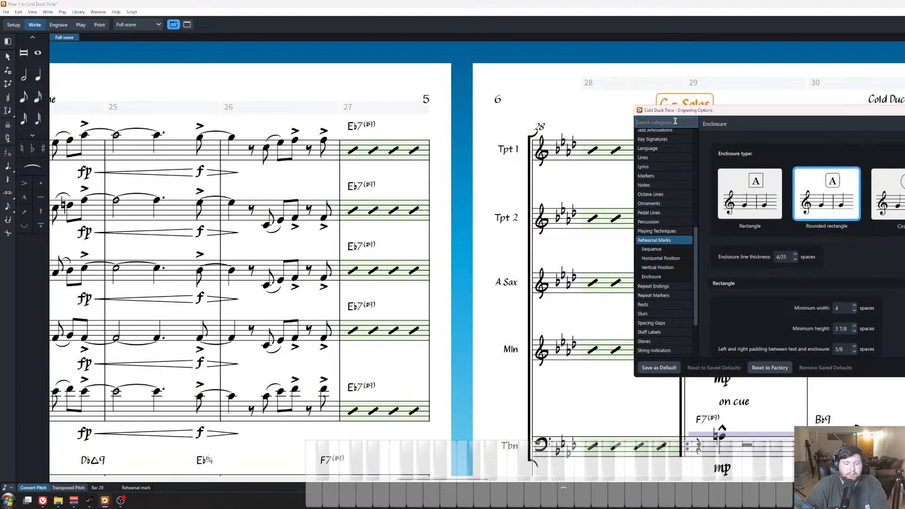
text(rehea)
scroll(859, 257, down, 3)
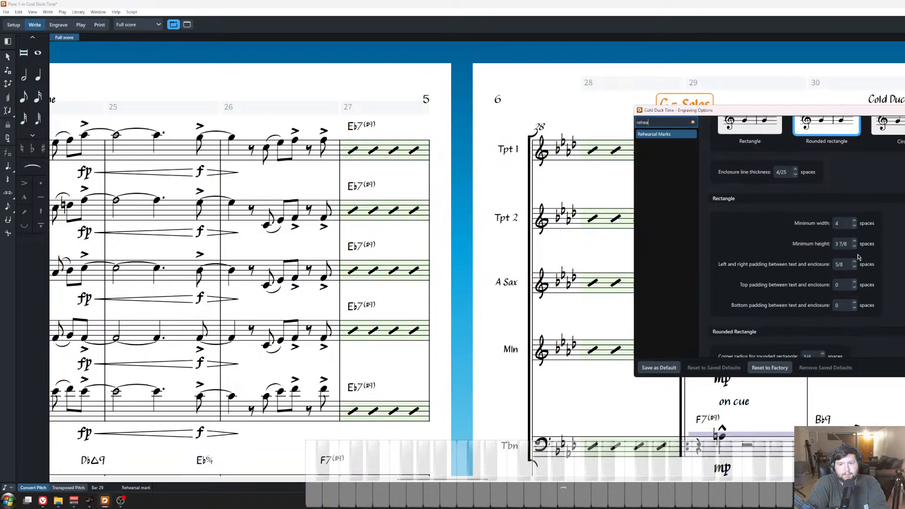
click(854, 308)
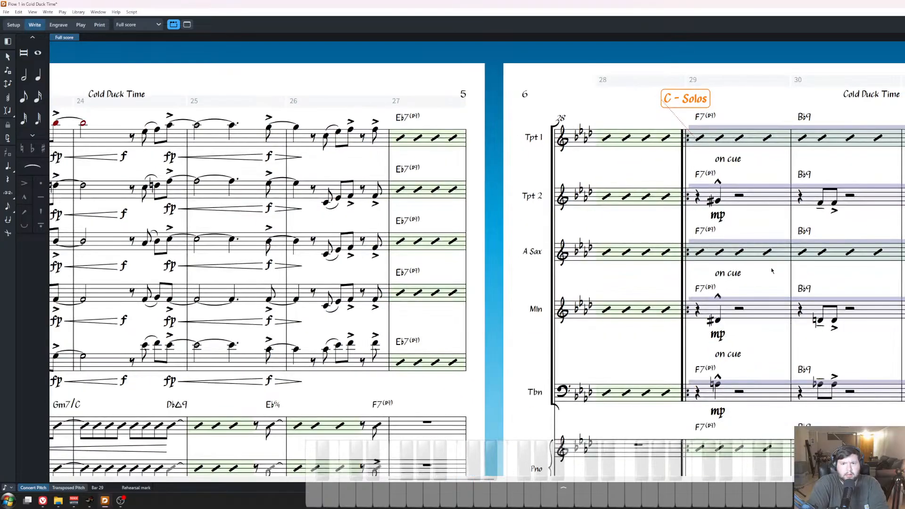
Suppress playback on pass 1 for the bar 4 notes in Trumpet 1, Mellophone and Trombone.
scroll(772, 269, left, 20)
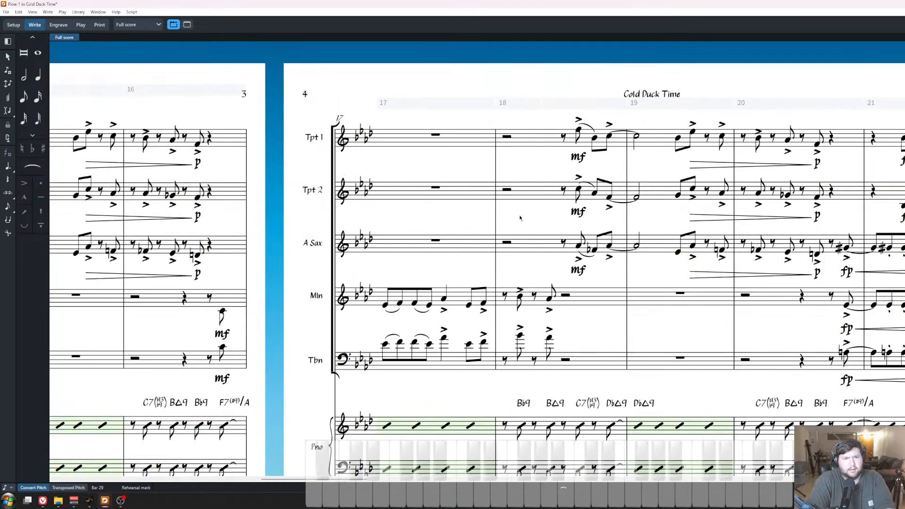
scroll(417, 205, left, 15)
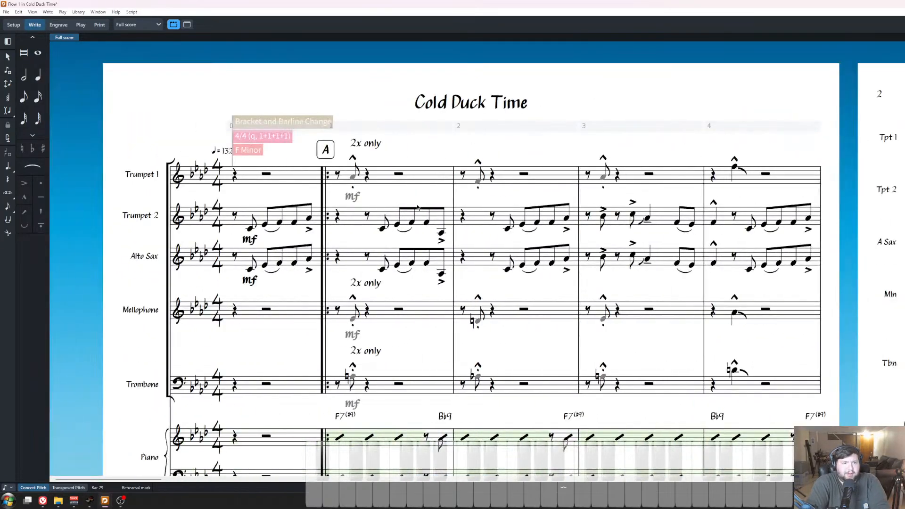
scroll(399, 209, down, 5)
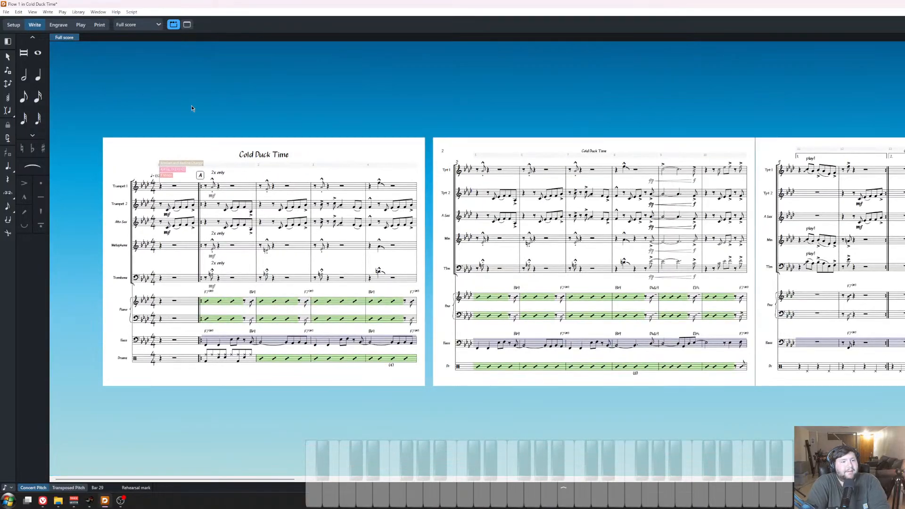
scroll(189, 265, up, 5)
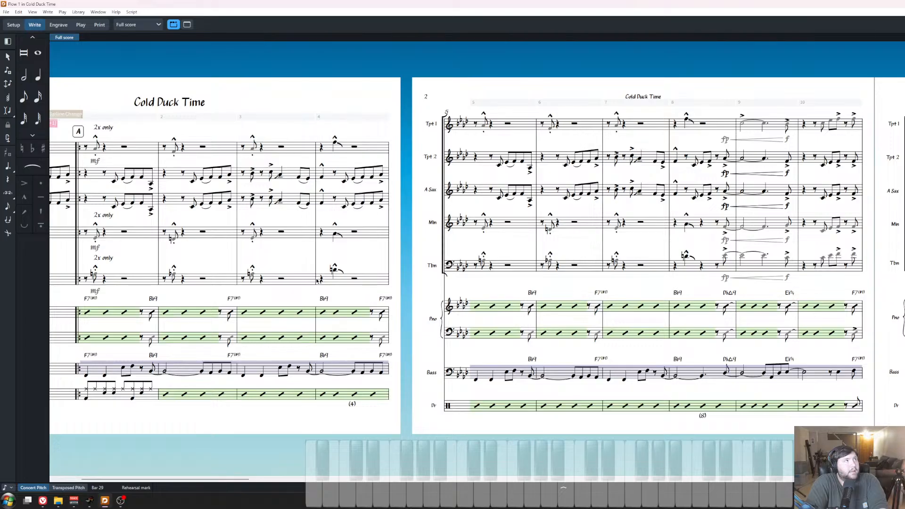
scroll(319, 280, left, 4)
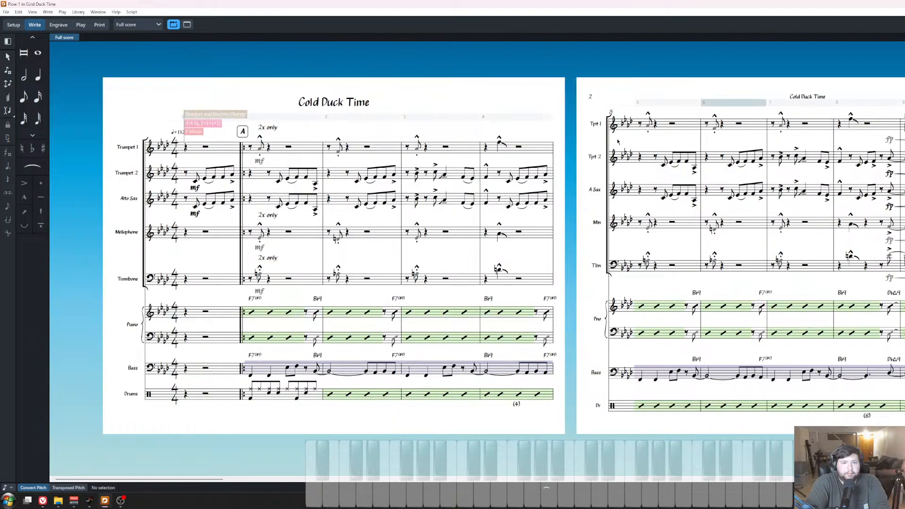
click(539, 147)
ctrl+click(543, 238)
ctrl+click(542, 286)
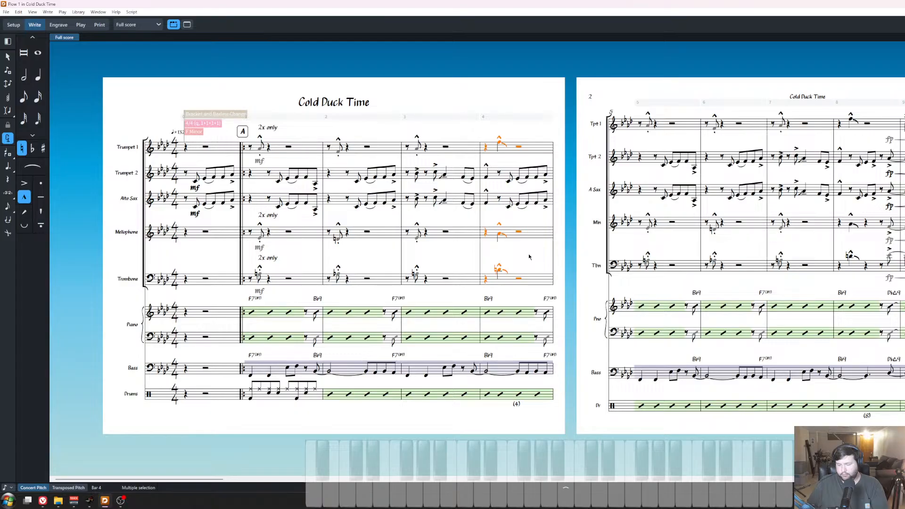
click(230, 489)
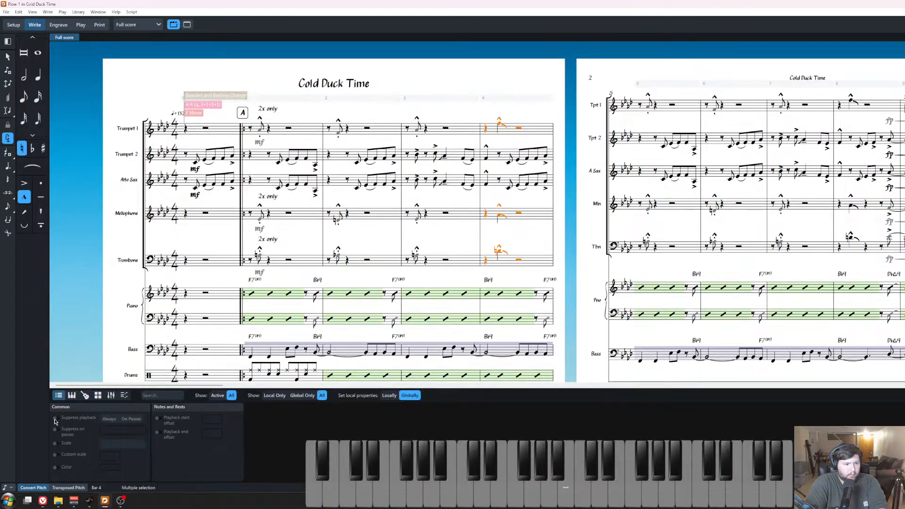
click(55, 419)
click(127, 419)
click(66, 434)
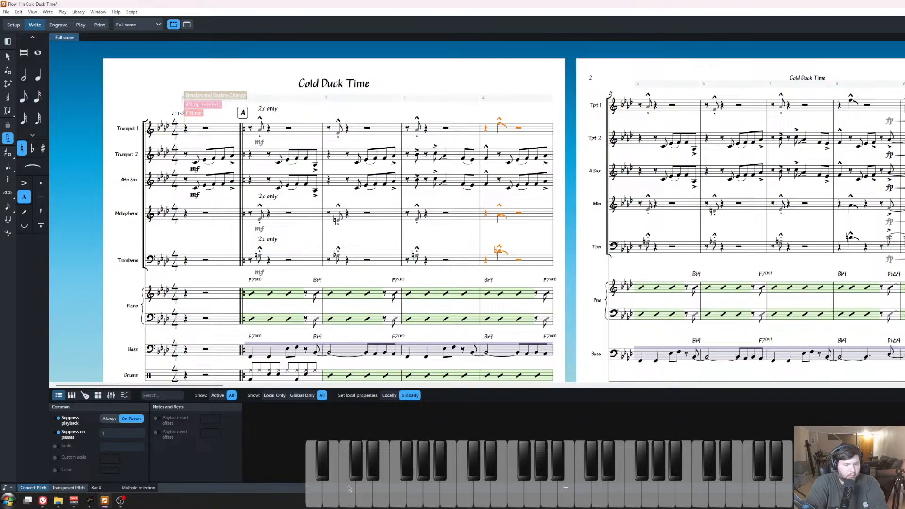
key(ctrl+8)
Suppress playback of the falling notes in bar 8 of Trumpet 1, Mellophone and Trombone on pass 1.
click(849, 124)
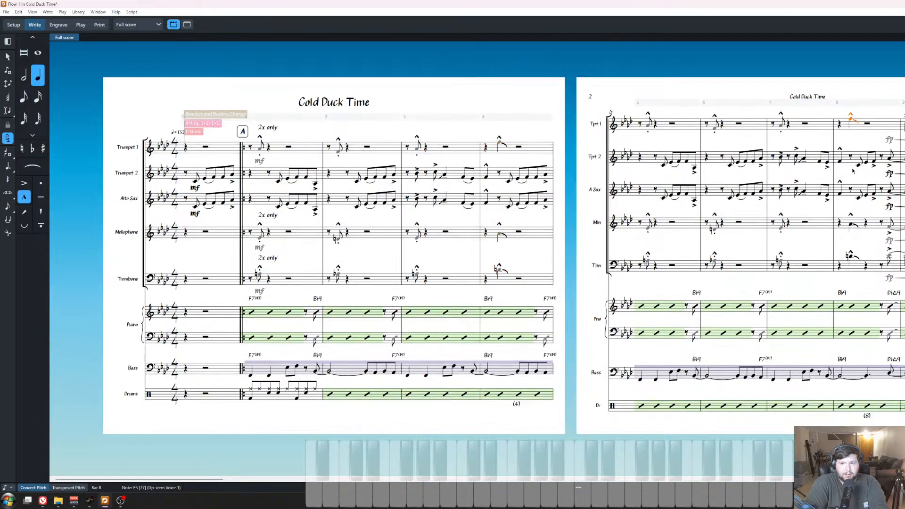
ctrl+click(851, 225)
ctrl+click(850, 255)
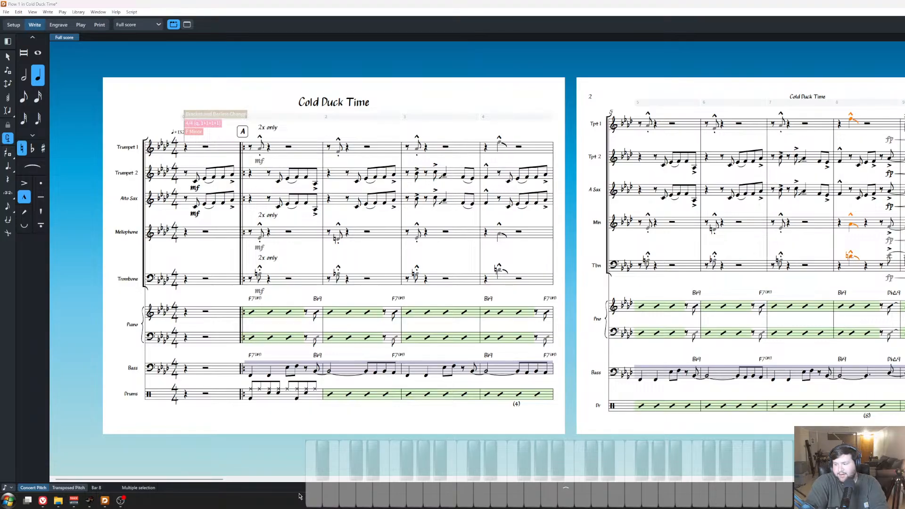
click(262, 488)
click(58, 419)
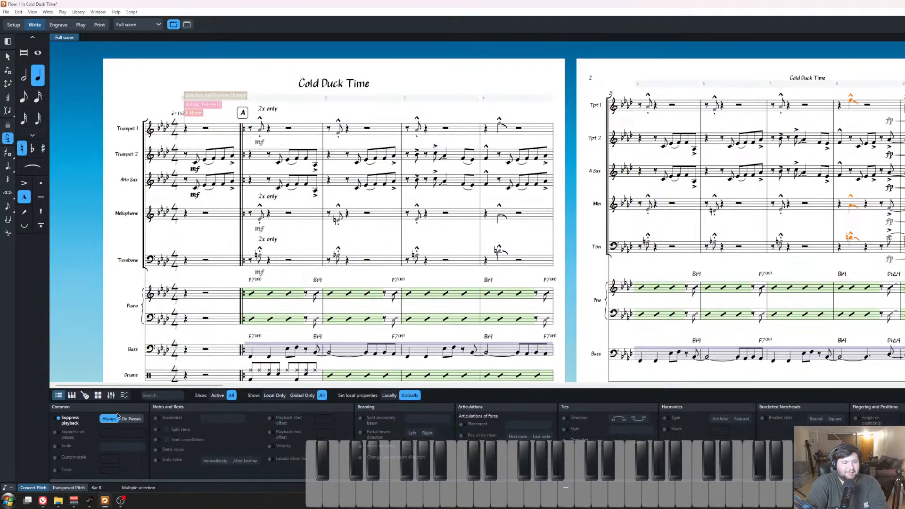
click(133, 420)
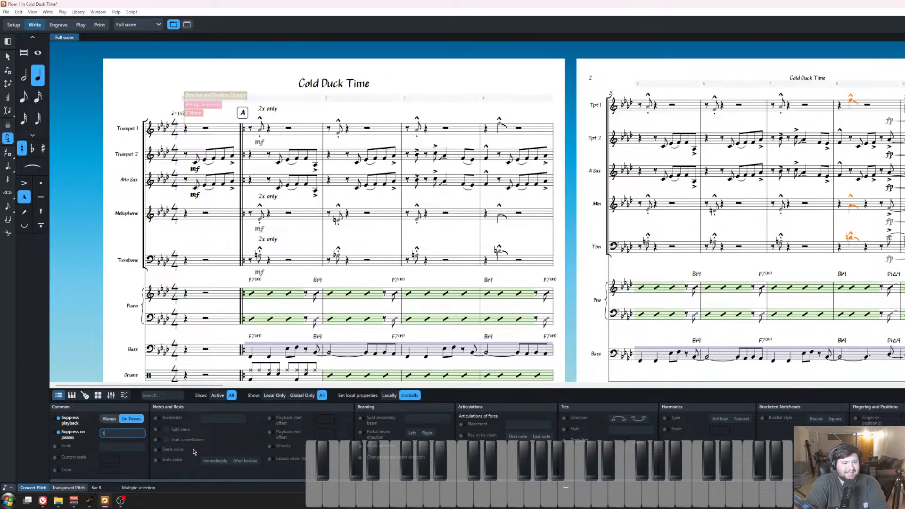
key(Return)
click(278, 488)
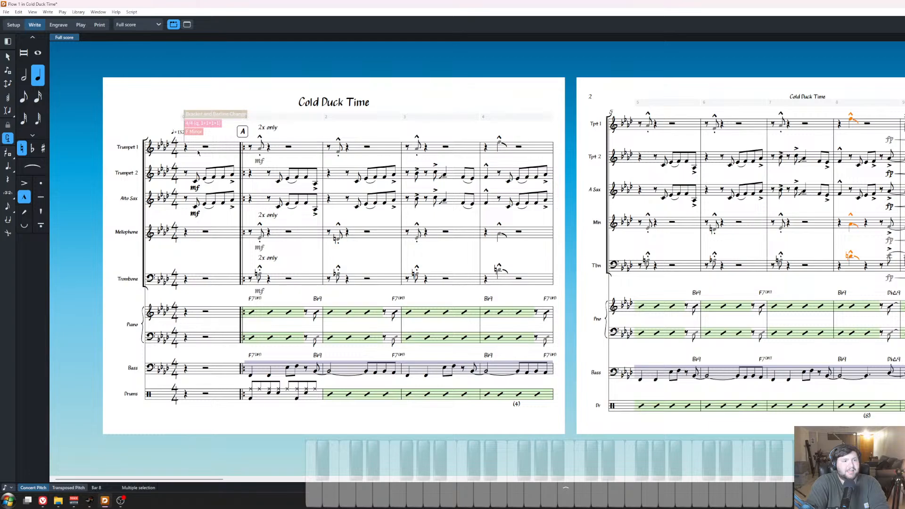
Play the arrangement back from the pickup bar, pausing in bar 19 and resuming, to check the horn and rhythm parts.
click(186, 148)
key(space)
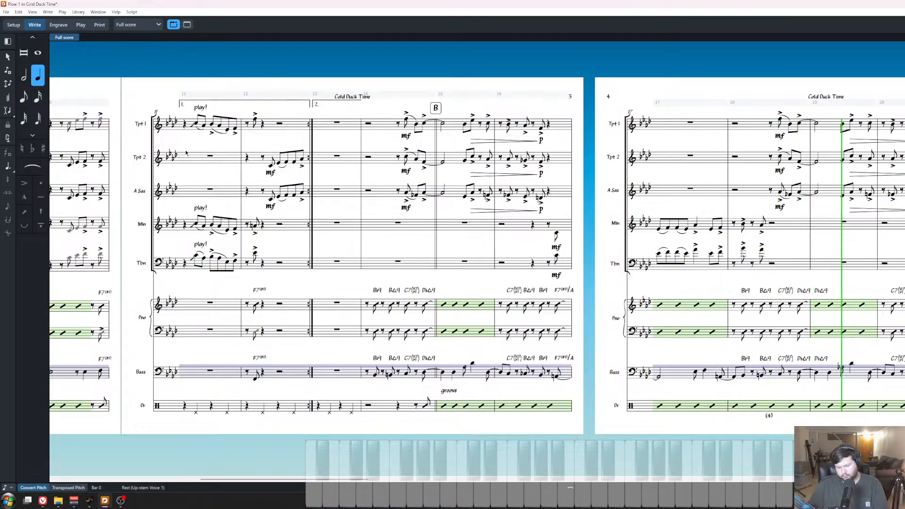
key(space)
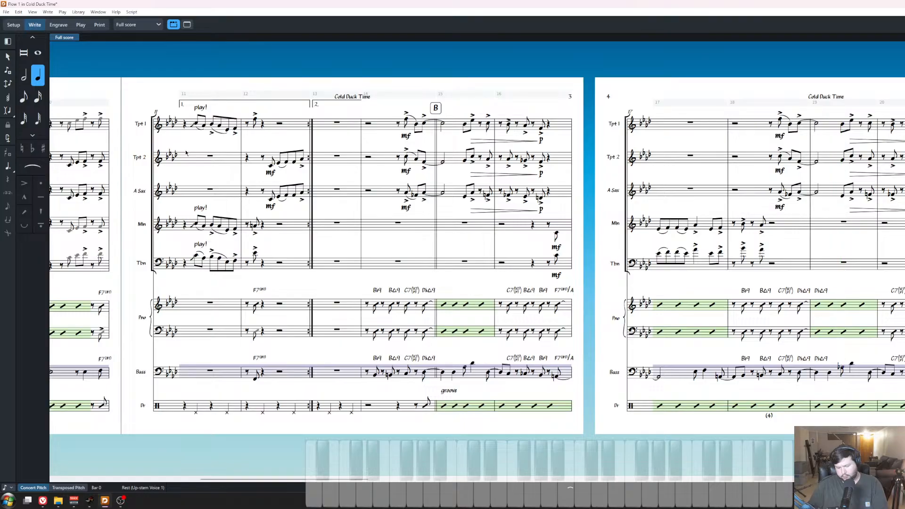
key(space)
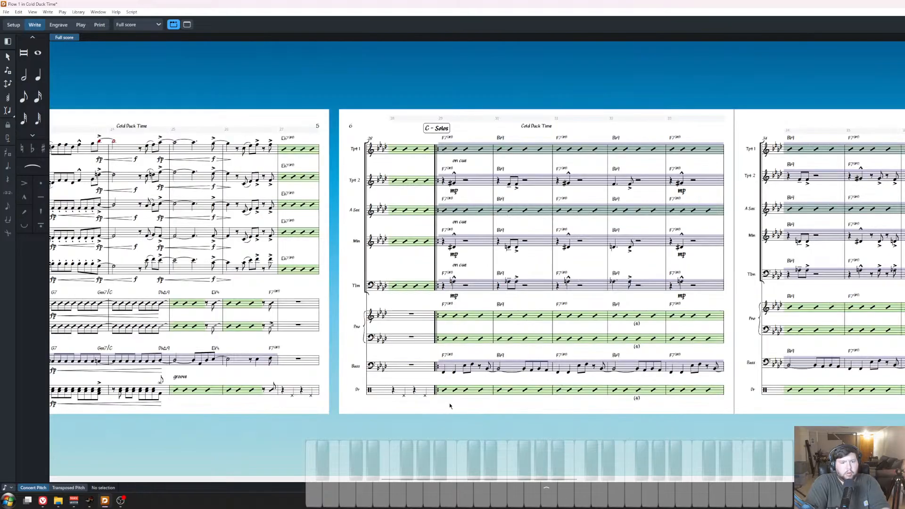
Save the "Cold Duck Time" project.
key(ctrl+s)
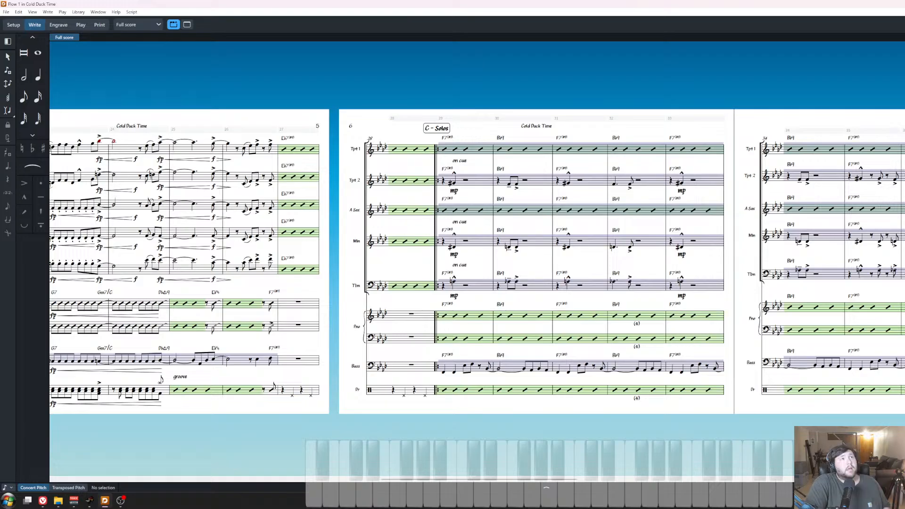
key(alt+Tab)
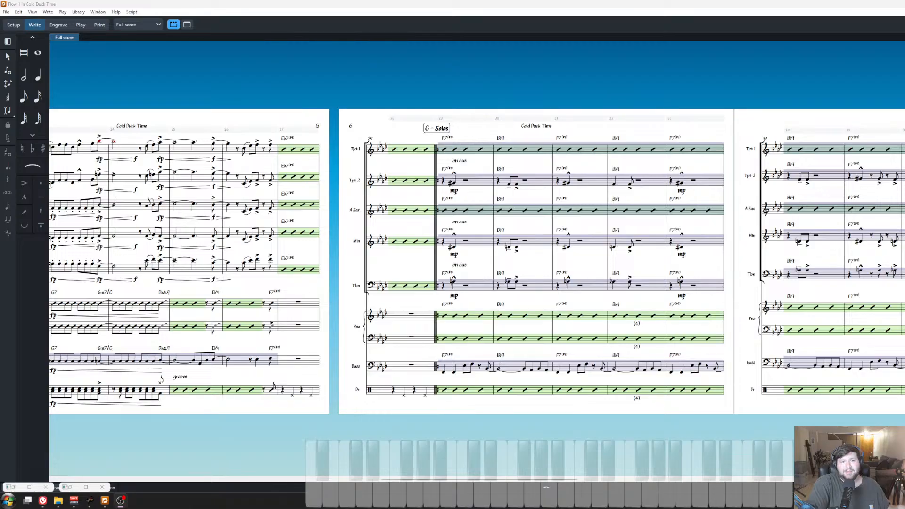
click(371, 123)
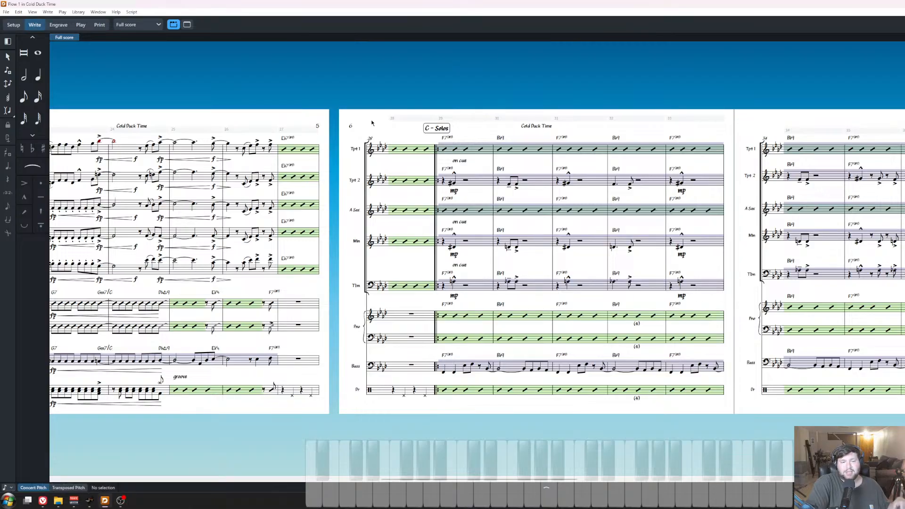